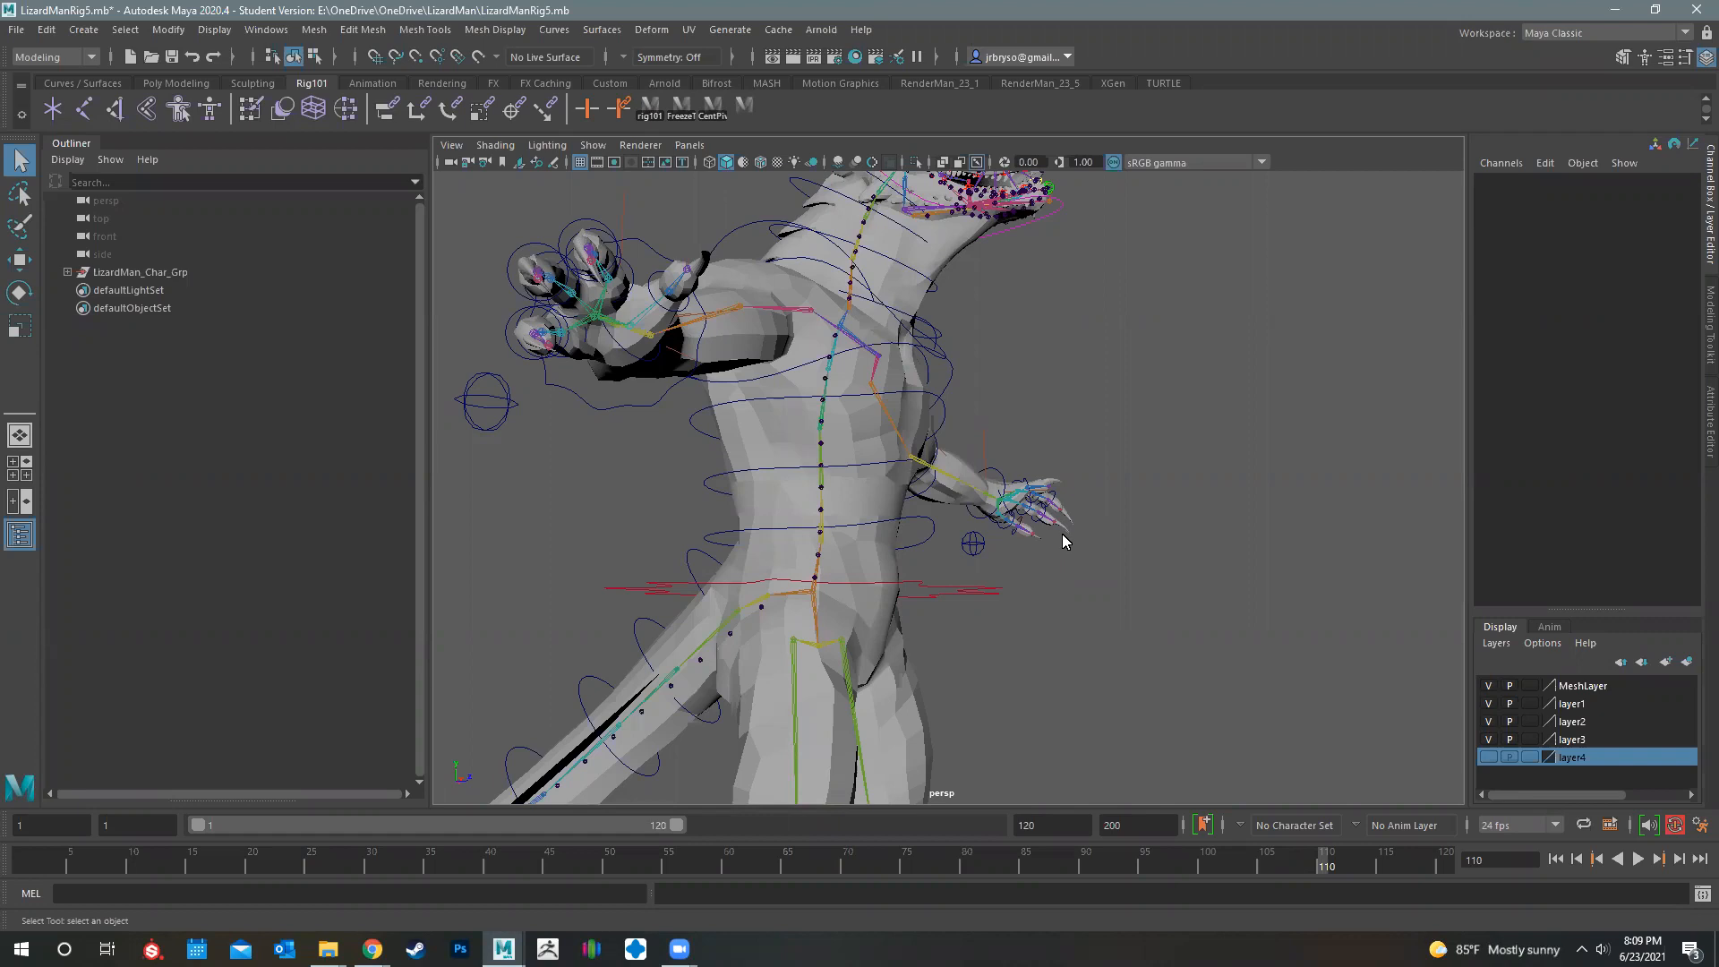
# Examine the joints and follicles along the lizard character's torso, tail and head
pyautogui.keyDown('alt'); pyautogui.moveTo(871, 606); pyautogui.dragTo(689, 591); pyautogui.keyUp('alt')
pyautogui.keyDown('alt'); pyautogui.moveTo(974, 575); pyautogui.dragTo(828, 604); pyautogui.keyUp('alt')
pyautogui.keyDown('alt'); pyautogui.moveTo(974, 624); pyautogui.dragTo(889, 502, button='right'); pyautogui.keyUp('alt')
pyautogui.keyDown('alt'); pyautogui.moveTo(1007, 725); pyautogui.dragTo(979, 564, button='middle'); pyautogui.keyUp('alt')
pyautogui.keyDown('alt'); pyautogui.moveTo(793, 629); pyautogui.dragTo(542, 688); pyautogui.keyUp('alt')
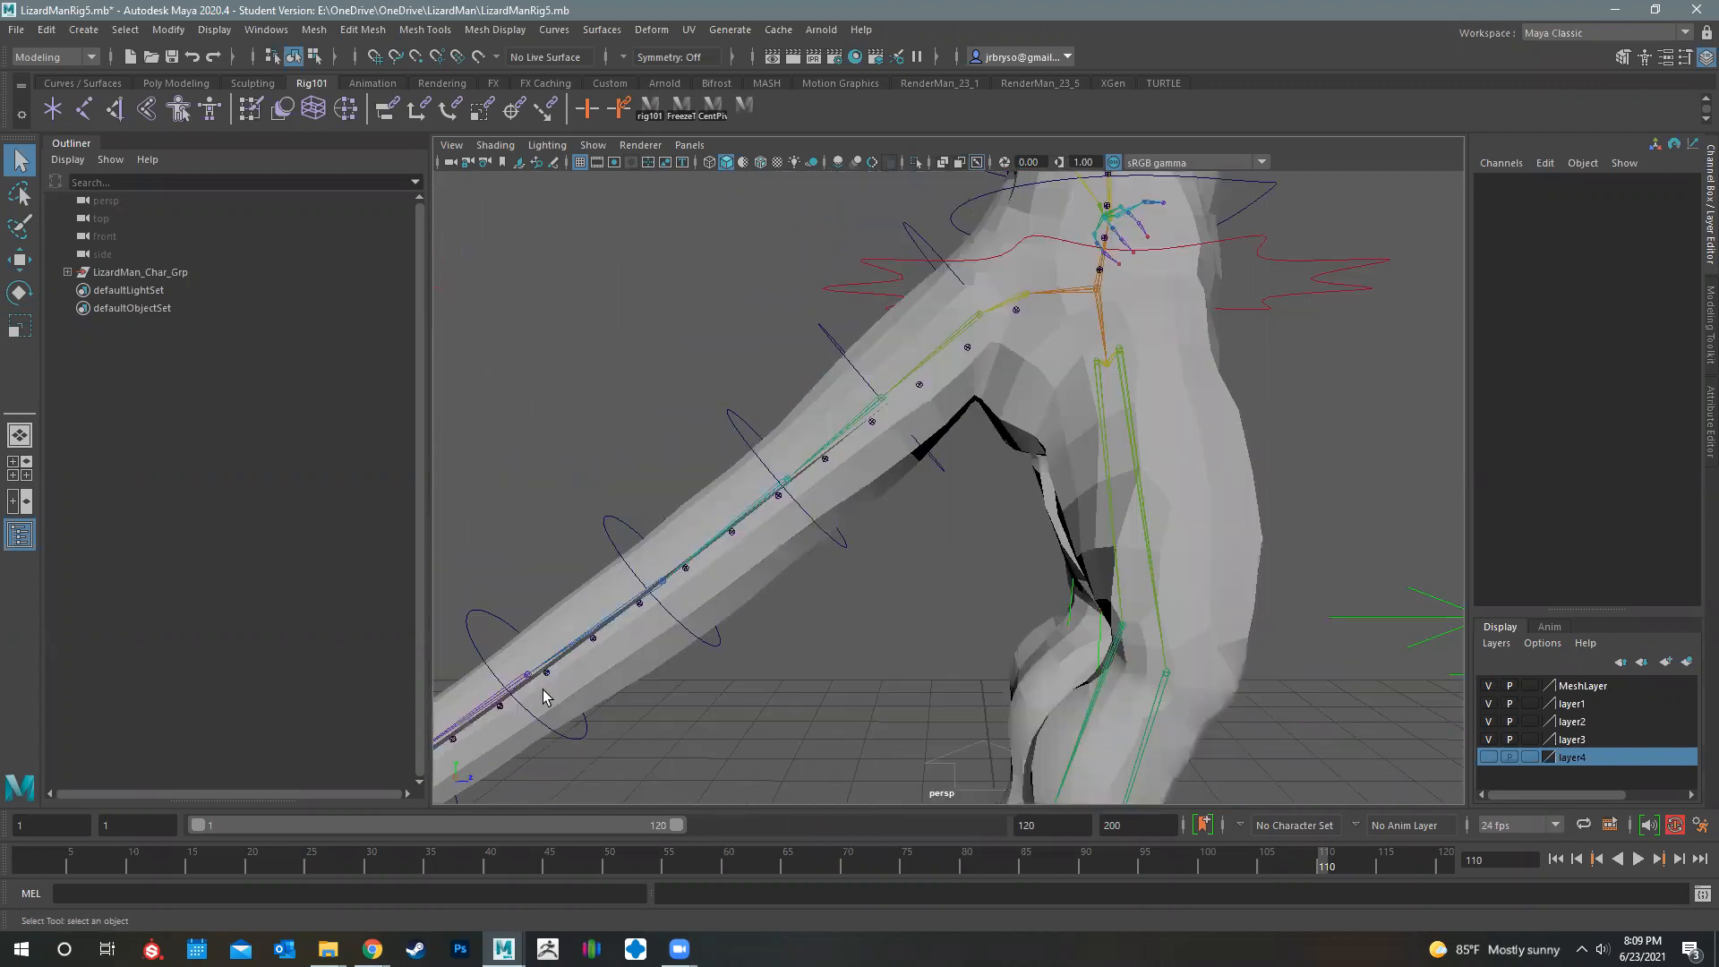
pyautogui.keyDown('alt'); pyautogui.moveTo(967, 510); pyautogui.dragTo(1053, 413); pyautogui.keyUp('alt')
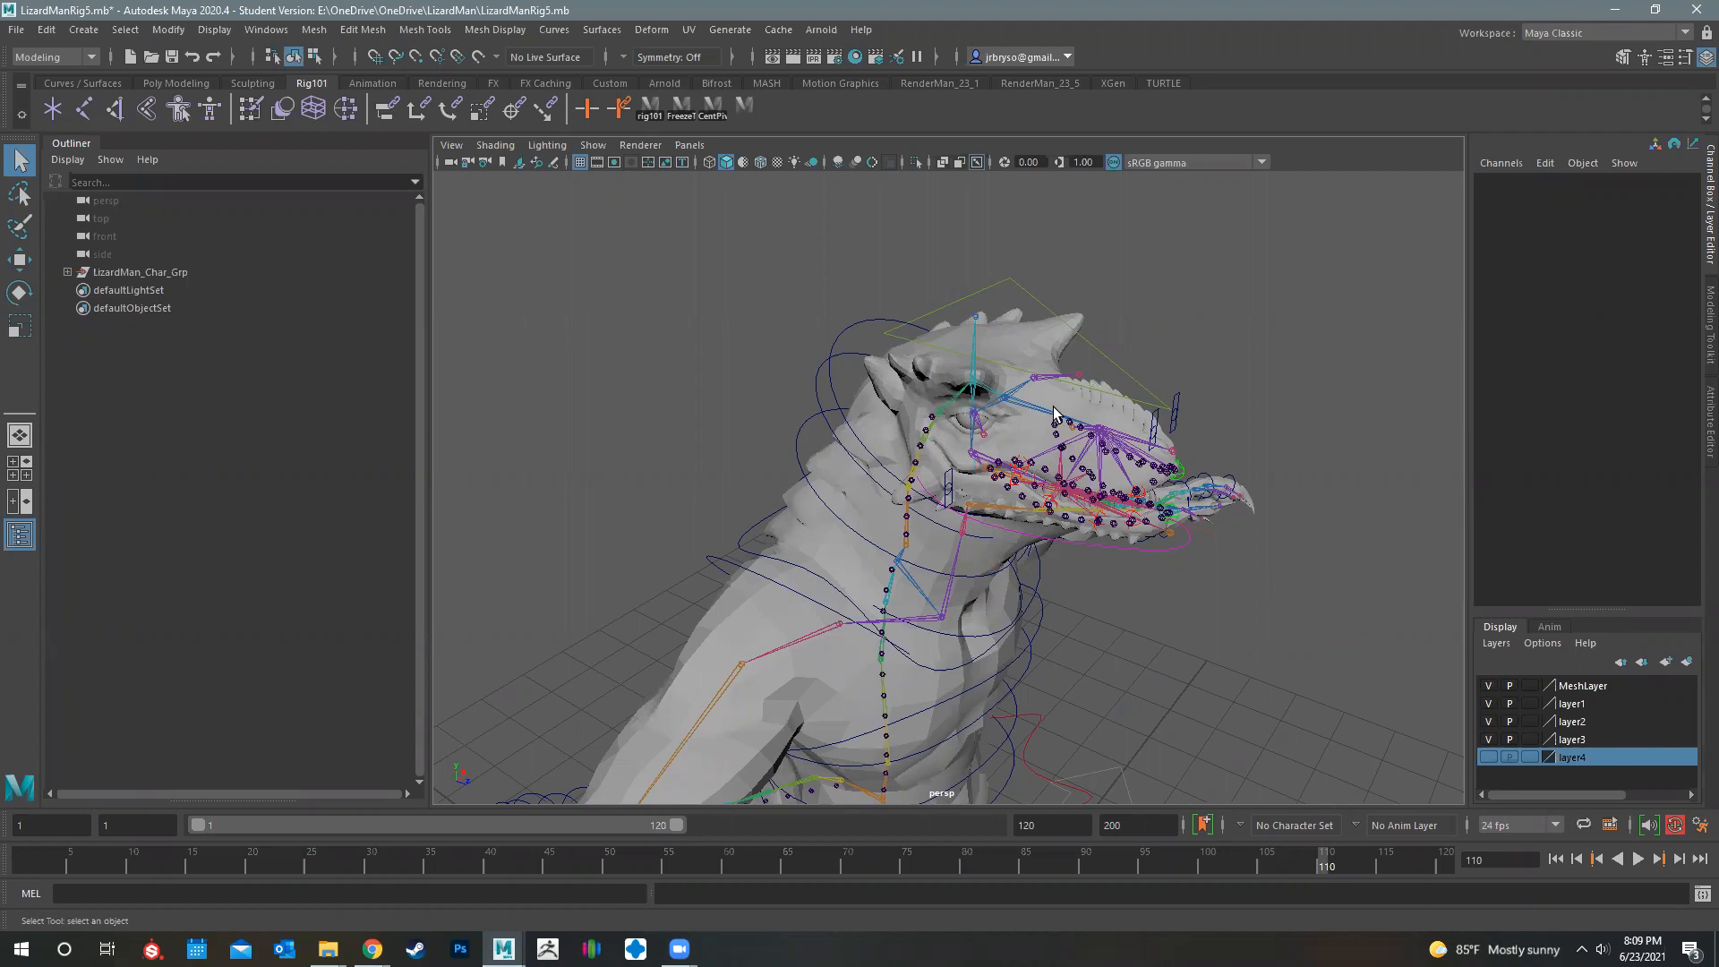
pyautogui.scroll(8, 650, 464)
pyautogui.keyDown('alt'); pyautogui.moveTo(870, 490); pyautogui.dragTo(1000, 720); pyautogui.keyUp('alt')
pyautogui.scroll(-8, 1000, 720)
pyautogui.keyDown('alt'); pyautogui.moveTo(1166, 441); pyautogui.dragTo(1155, 183, button='middle'); pyautogui.keyUp('alt')
pyautogui.keyDown('alt'); pyautogui.moveTo(910, 507); pyautogui.dragTo(828, 488); pyautogui.keyUp('alt')
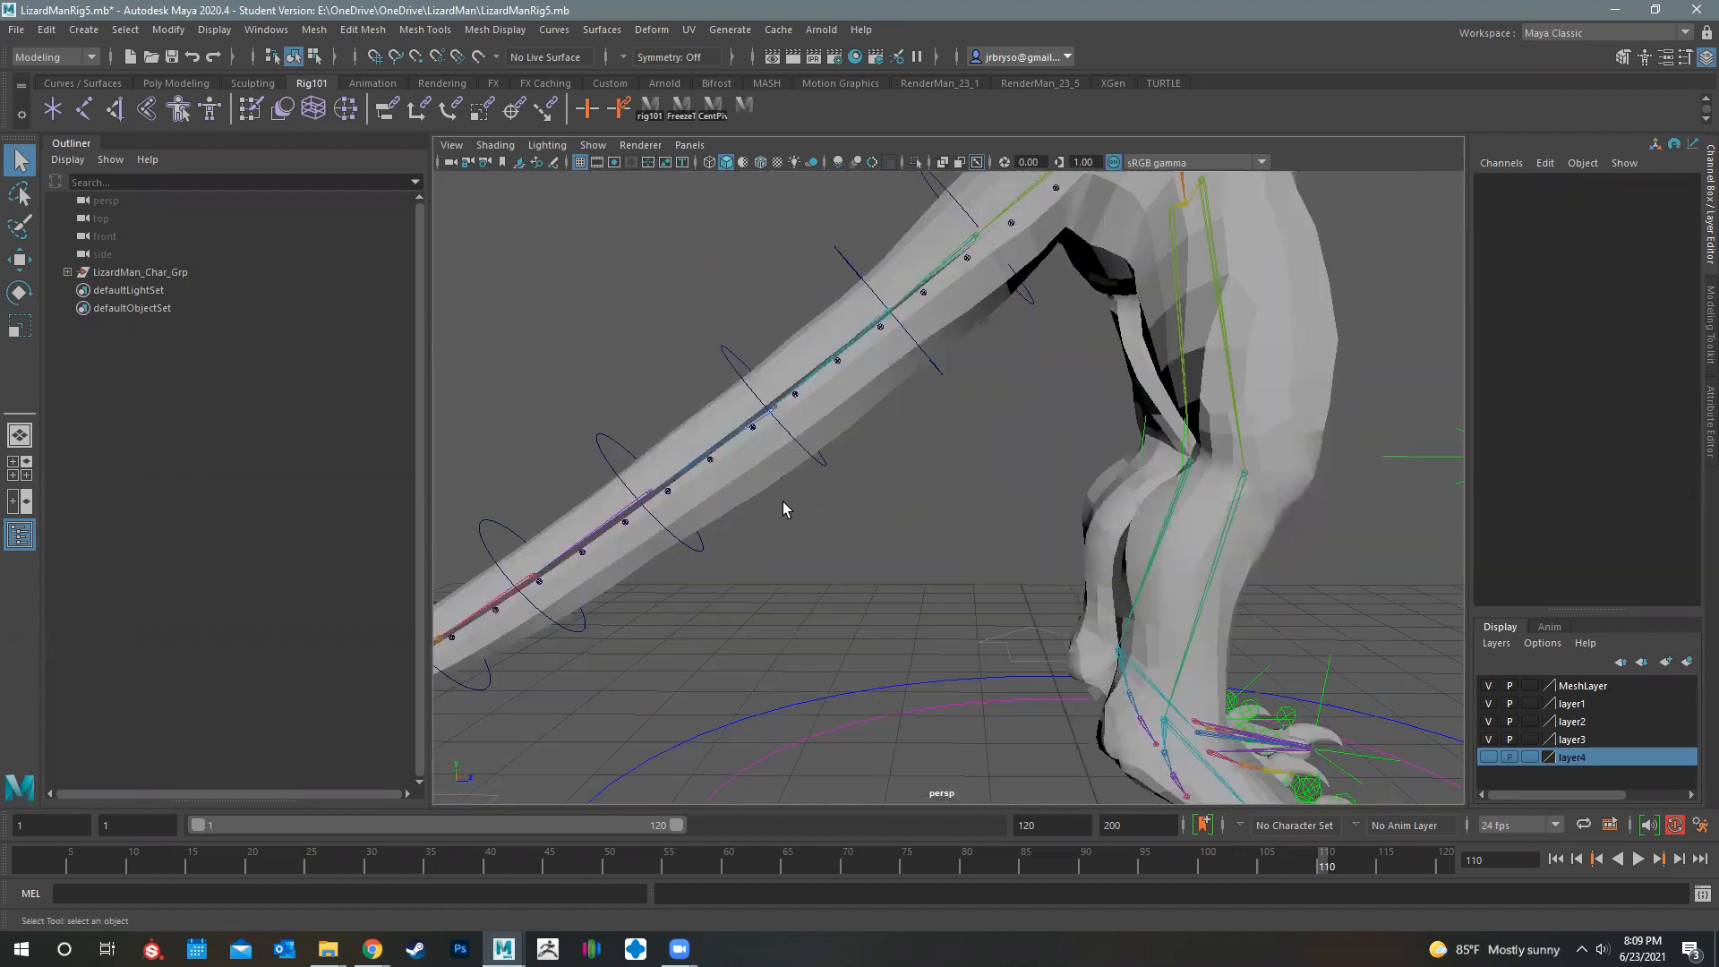
# Inspect TailFollicleJoint19 and Tail_Control_Joint8 near the tip of the tail
pyautogui.keyDown('alt'); pyautogui.moveTo(937, 511); pyautogui.dragTo(637, 620); pyautogui.keyUp('alt')
pyautogui.keyDown('alt'); pyautogui.moveTo(637, 620); pyautogui.dragTo(787, 555, button='middle'); pyautogui.keyUp('alt')
pyautogui.scroll(5, 740, 546)
pyautogui.keyDown('alt'); pyautogui.moveTo(831, 583); pyautogui.dragTo(745, 396); pyautogui.keyUp('alt')
pyautogui.click(745, 396)
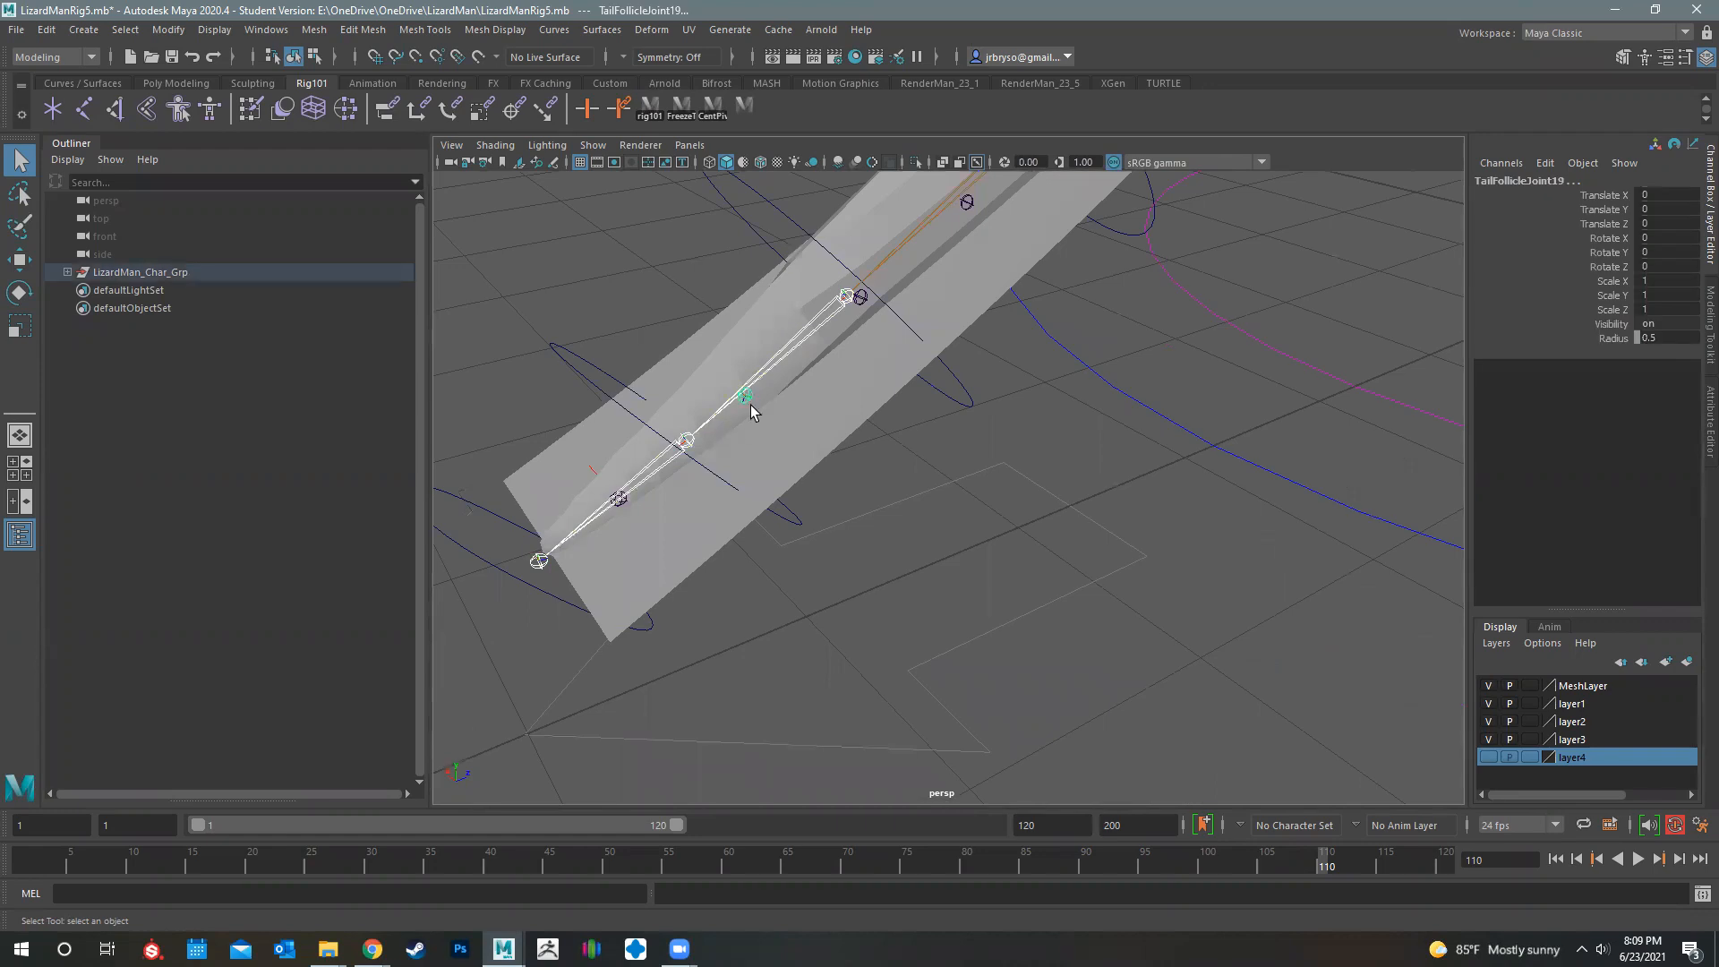
pyautogui.click(808, 329)
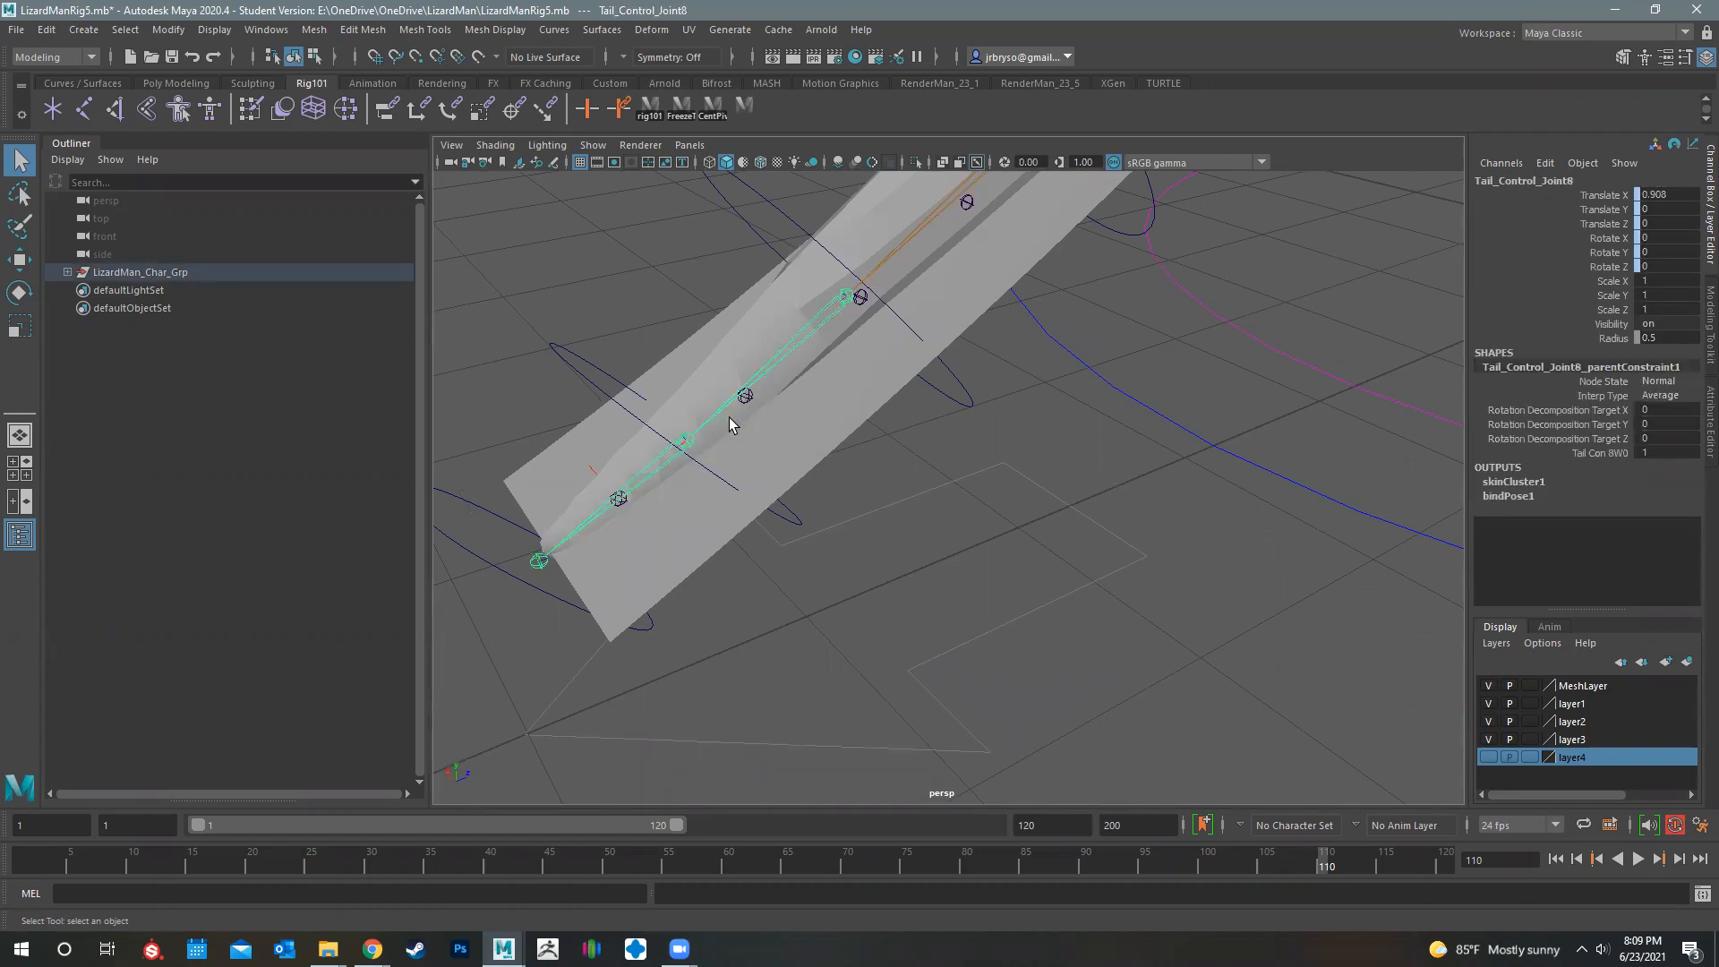
# Try rotating the TailCon8 control, undo the rotation and clear the selection
pyautogui.click(771, 204)
pyautogui.press('e')
pyautogui.moveTo(814, 330); pyautogui.dragTo(825, 369)
pyautogui.hotkey('ctrl', 'z')
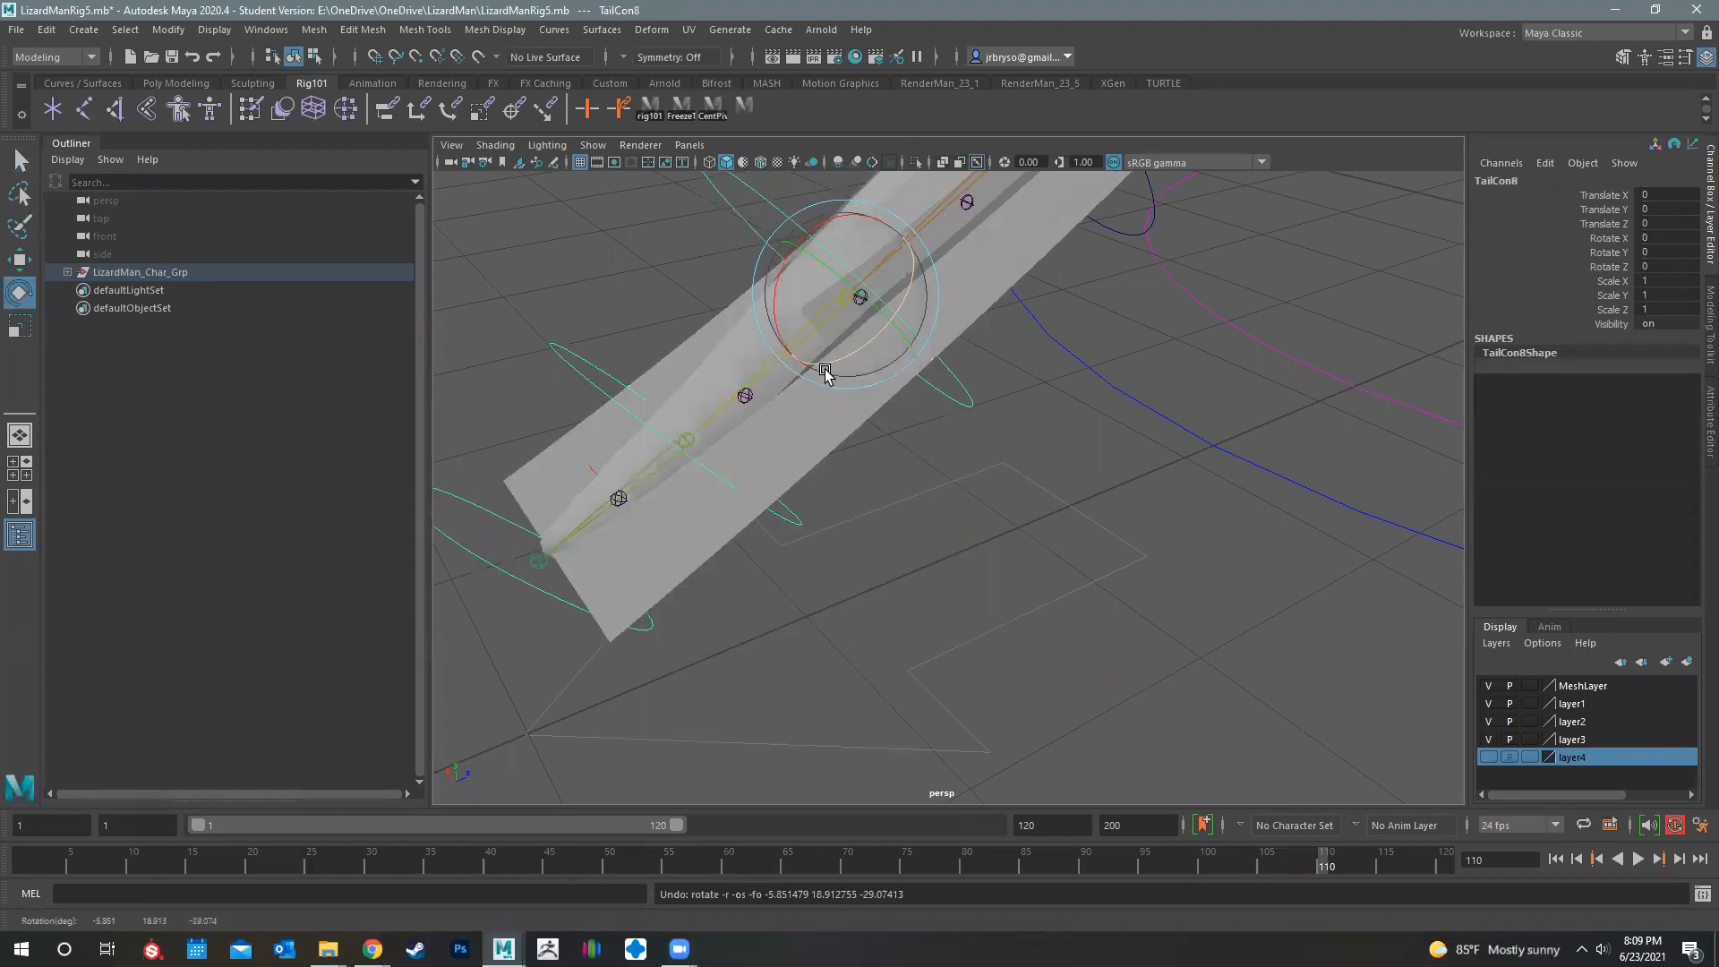
pyautogui.click(936, 436)
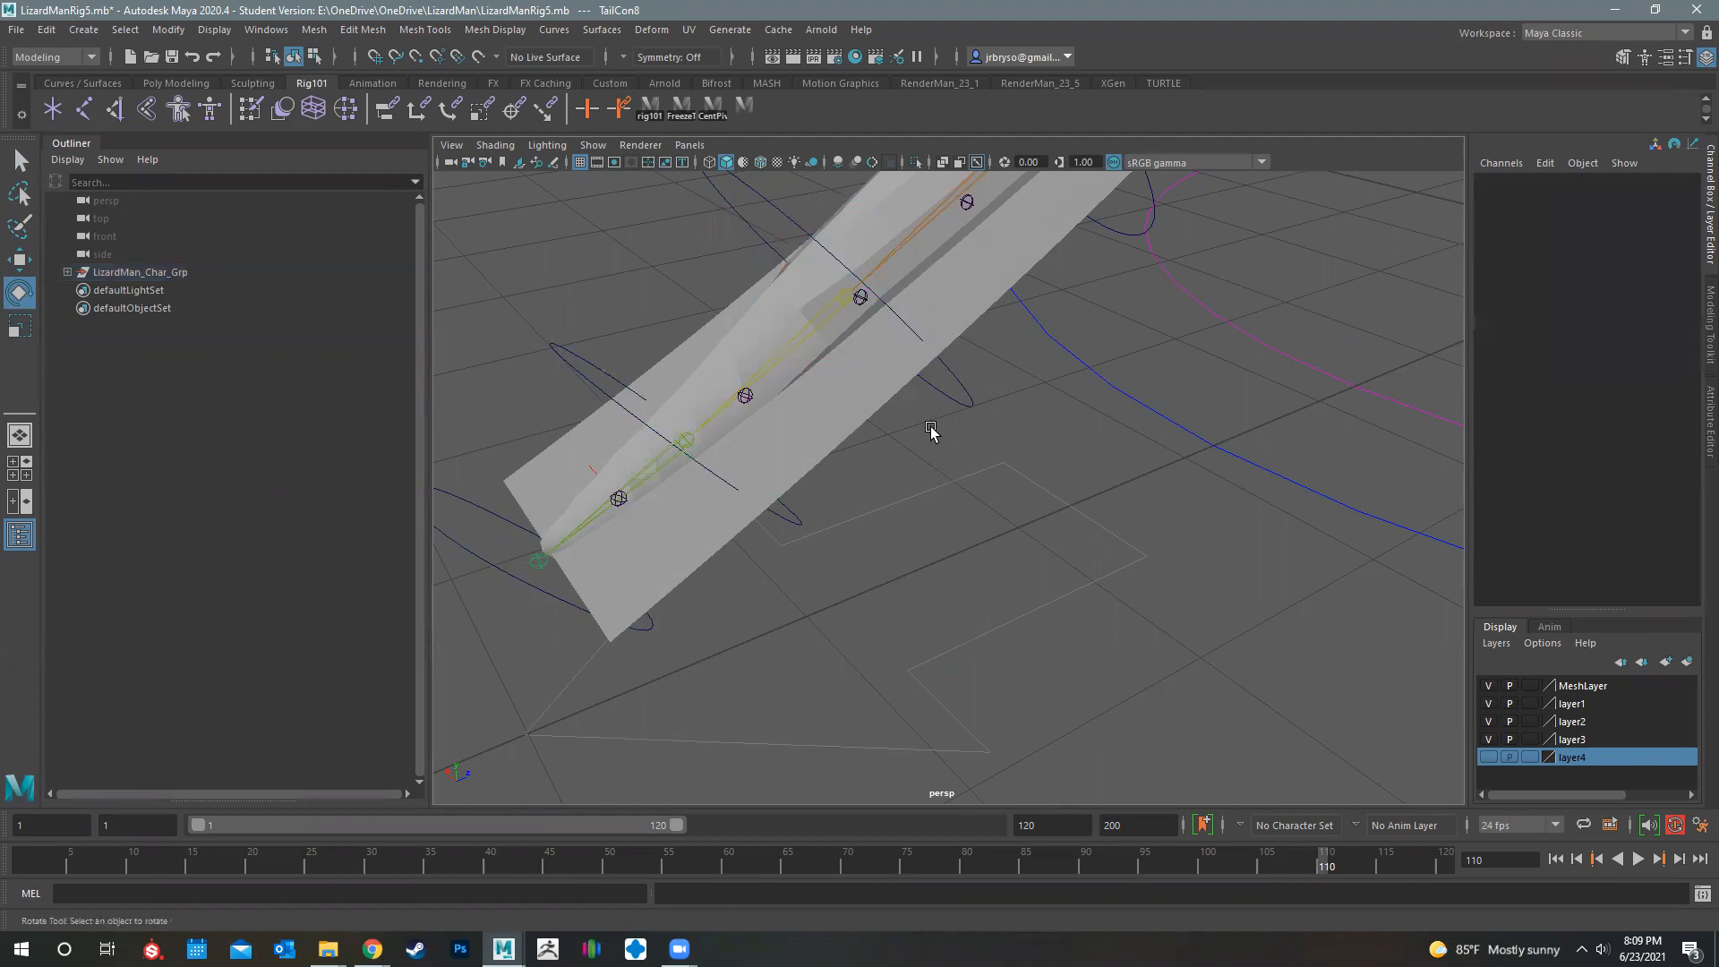
# Select the five follicle joints nearest the tail tip, TailFollicleJoint20 to TailFollicleJoint16
pyautogui.click(860, 295)
pyautogui.click(746, 398)
pyautogui.click(617, 499)
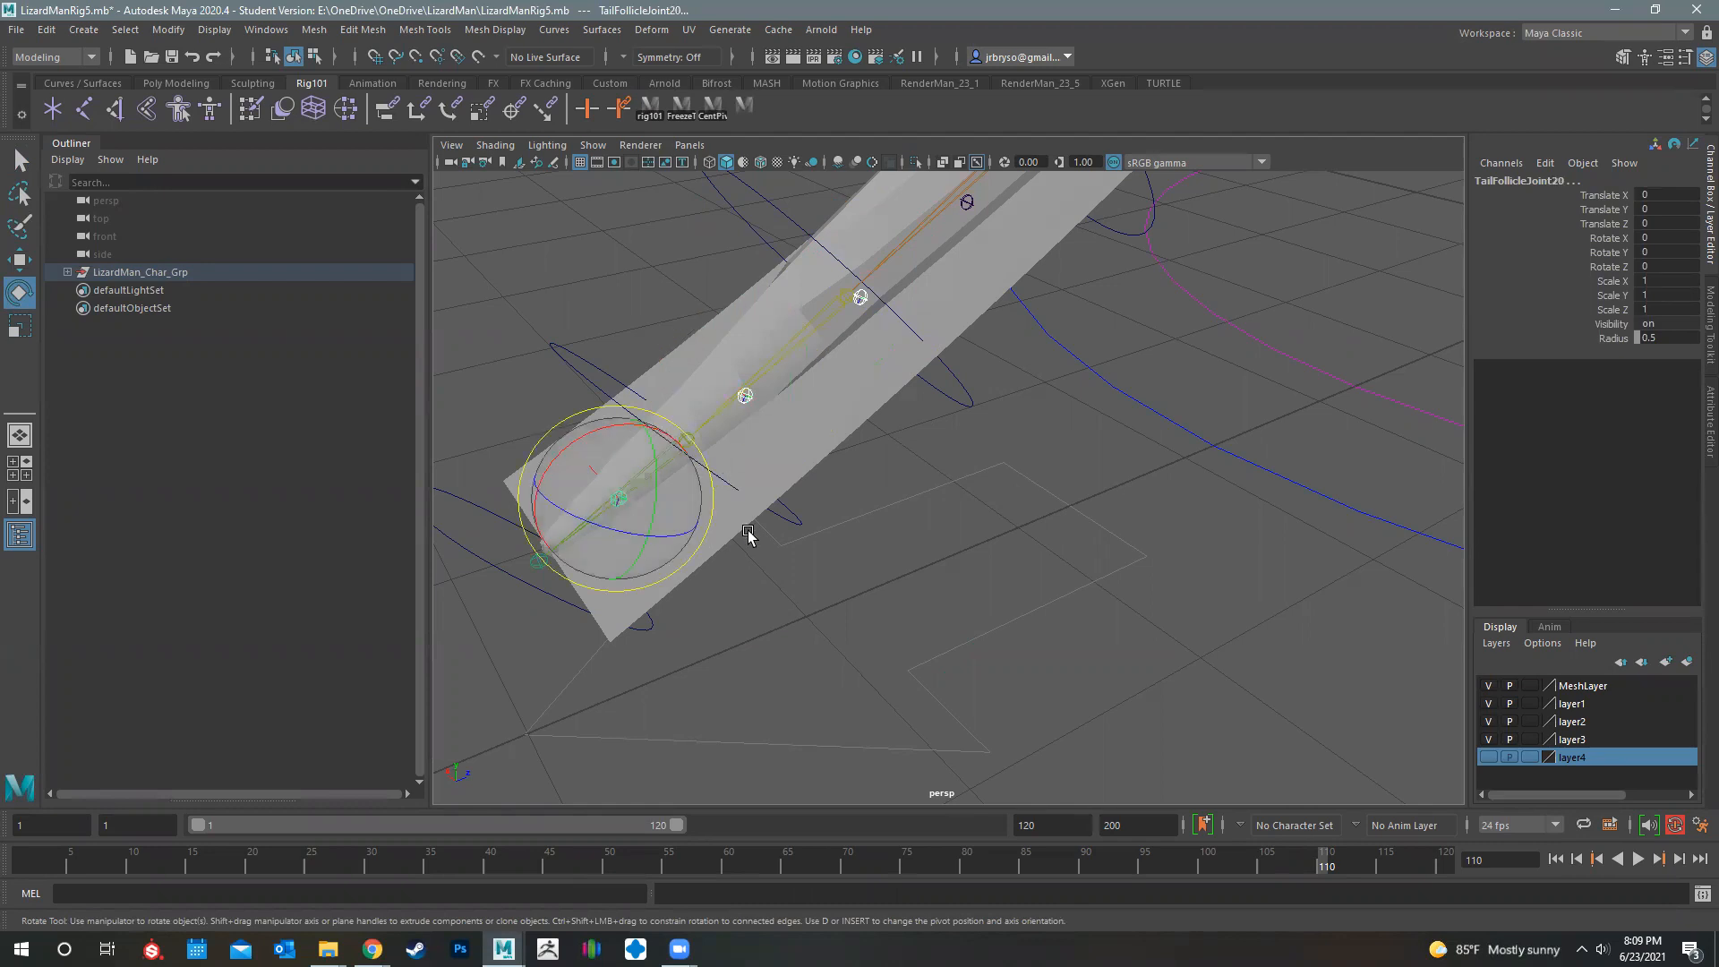
pyautogui.keyDown('alt'); pyautogui.moveTo(754, 520); pyautogui.dragTo(729, 512); pyautogui.keyUp('alt')
pyautogui.keyDown('alt'); pyautogui.moveTo(729, 512); pyautogui.dragTo(755, 569, button='middle'); pyautogui.keyUp('alt')
pyautogui.keyDown('alt'); pyautogui.moveTo(938, 407); pyautogui.dragTo(1012, 345); pyautogui.keyUp('alt')
pyautogui.keyDown('alt'); pyautogui.moveTo(1043, 331); pyautogui.dragTo(863, 450, button='middle'); pyautogui.keyUp('alt')
pyautogui.keyDown('shift'); pyautogui.click(856, 454); pyautogui.keyUp('shift')
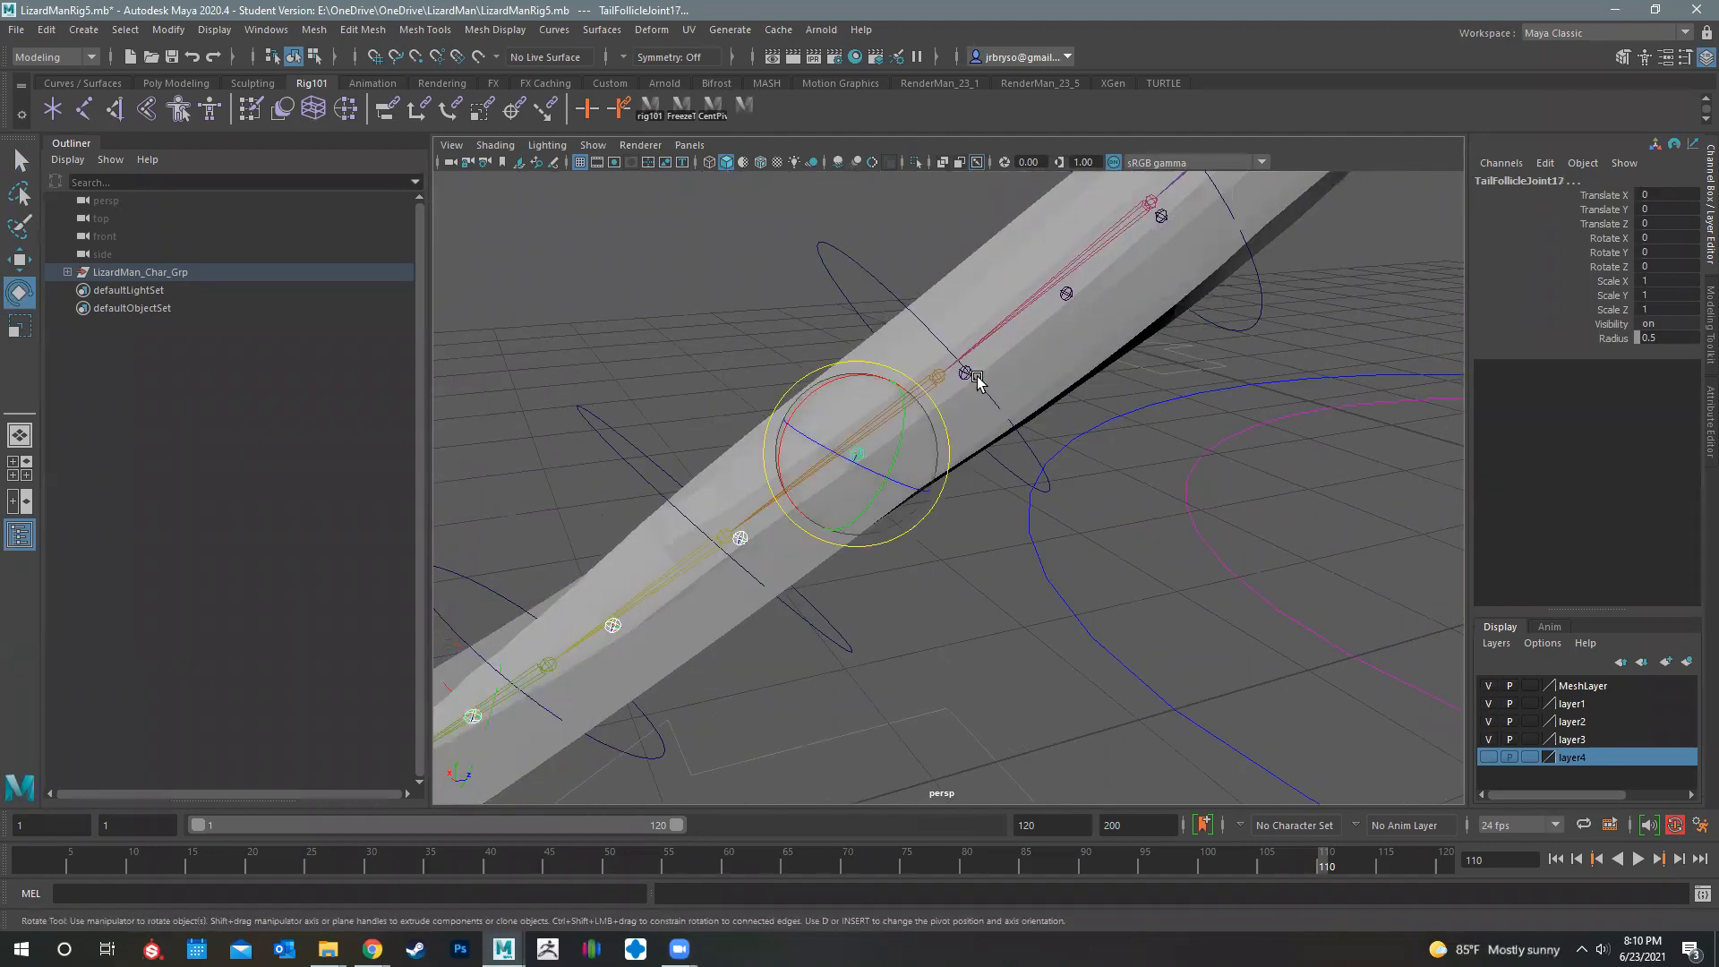
pyautogui.keyDown('alt'); pyautogui.moveTo(1036, 379); pyautogui.dragTo(1155, 344); pyautogui.keyUp('alt')
pyautogui.keyDown('alt'); pyautogui.moveTo(886, 427); pyautogui.dragTo(883, 422, button='middle'); pyautogui.keyUp('alt')
pyautogui.keyDown('shift'); pyautogui.click(880, 425); pyautogui.keyUp('shift')
pyautogui.press('q')
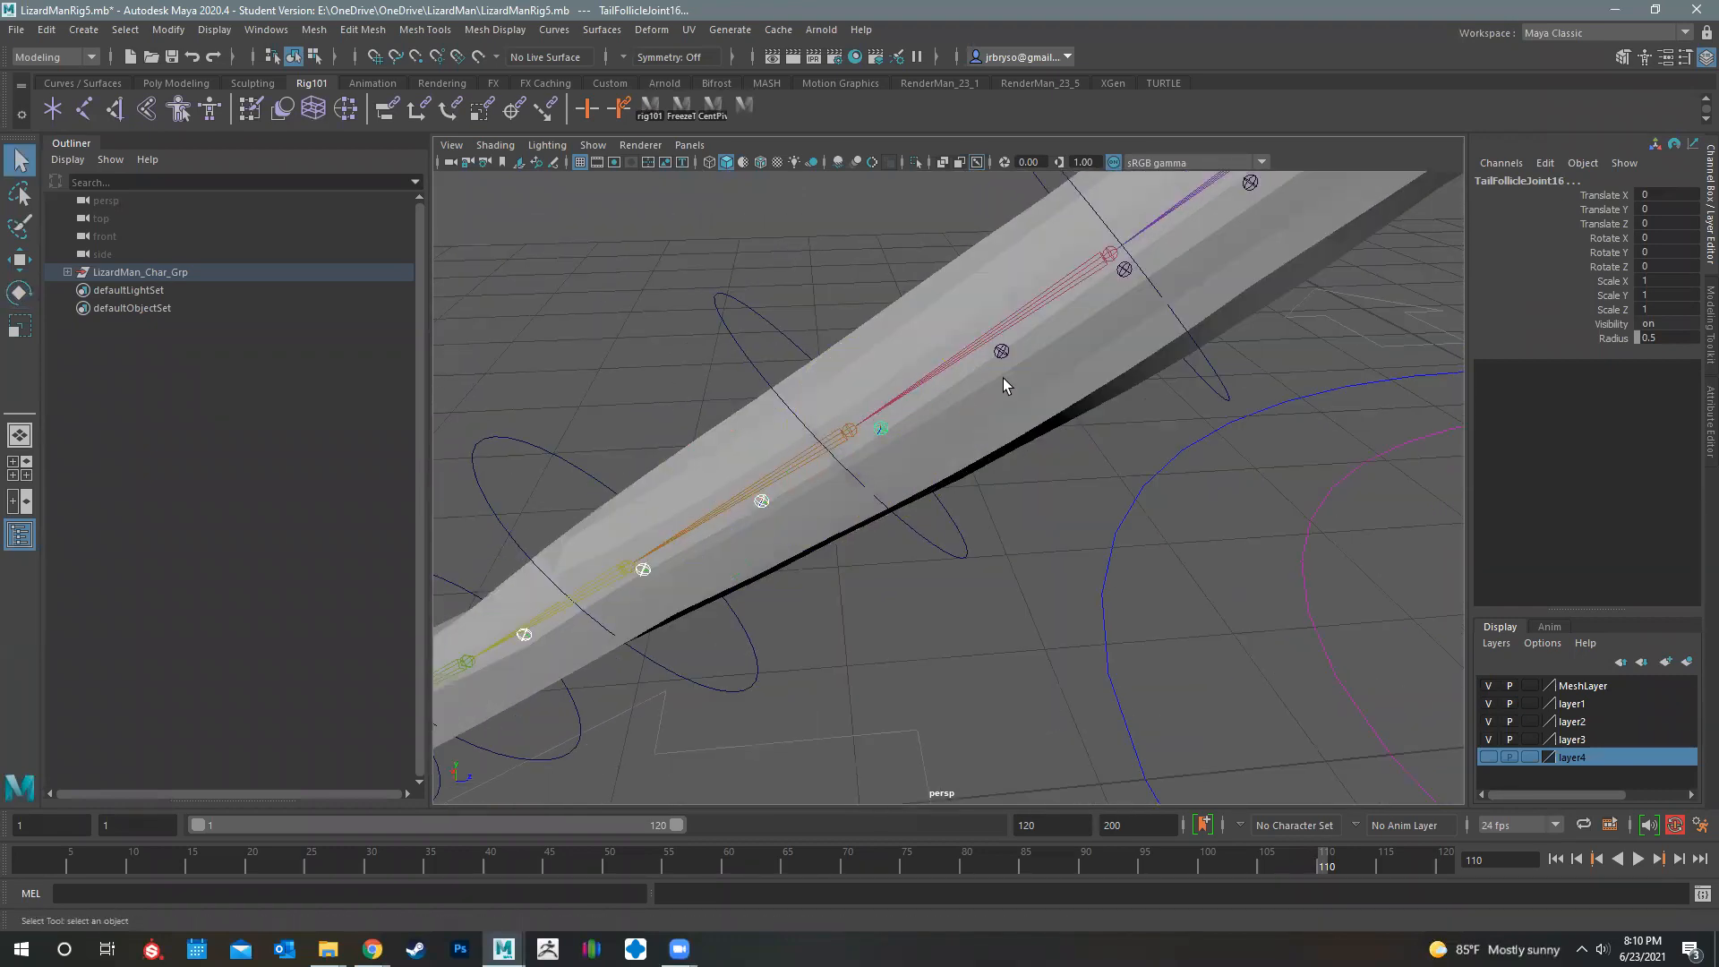
# Add the next follicle joints up the tail to the selection, TailFollicleJoint15 to TailFollicleJoint11
pyautogui.keyDown('shift'); pyautogui.click(1001, 353); pyautogui.keyUp('shift')
pyautogui.keyDown('shift'); pyautogui.click(1125, 268); pyautogui.keyUp('shift')
pyautogui.keyDown('alt'); pyautogui.moveTo(963, 468); pyautogui.dragTo(1046, 358); pyautogui.keyUp('alt')
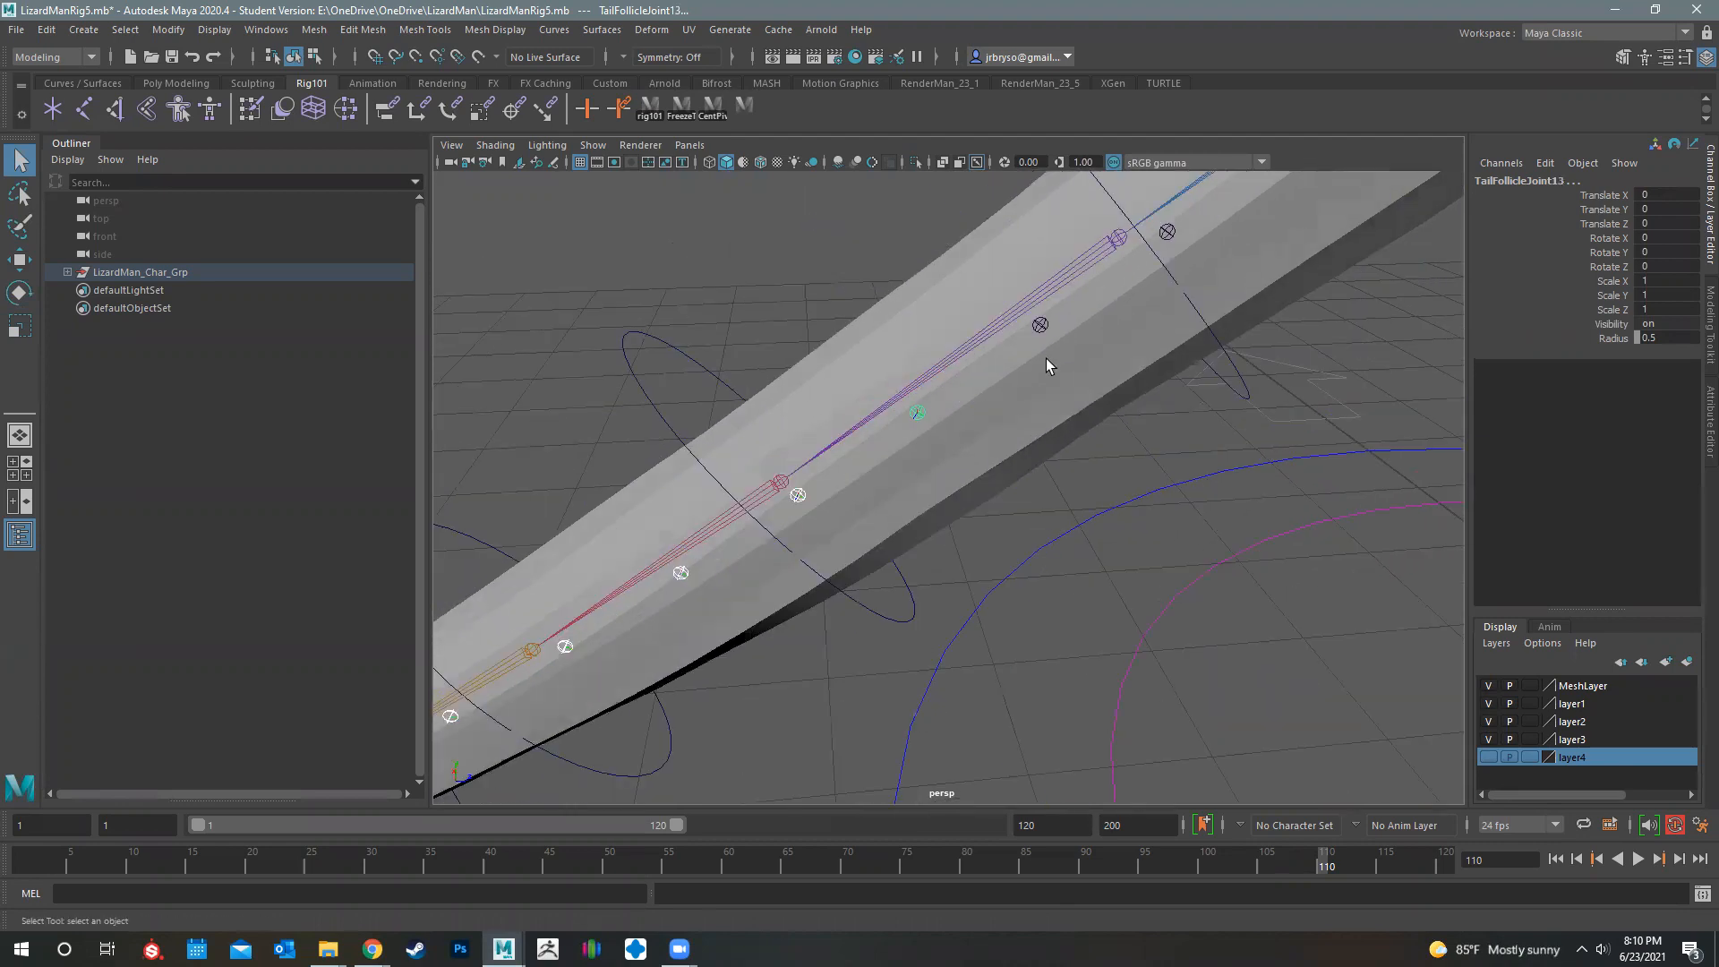
pyautogui.keyDown('shift'); pyautogui.click(1039, 325); pyautogui.keyUp('shift')
pyautogui.keyDown('shift'); pyautogui.click(1167, 236); pyautogui.keyUp('shift')
# Extend the selection with the six follicle joints along the mid-tail, TailFollicleJoint10 to TailFollicleJoint5
pyautogui.keyDown('alt'); pyautogui.moveTo(1002, 564); pyautogui.dragTo(932, 474); pyautogui.keyUp('alt')
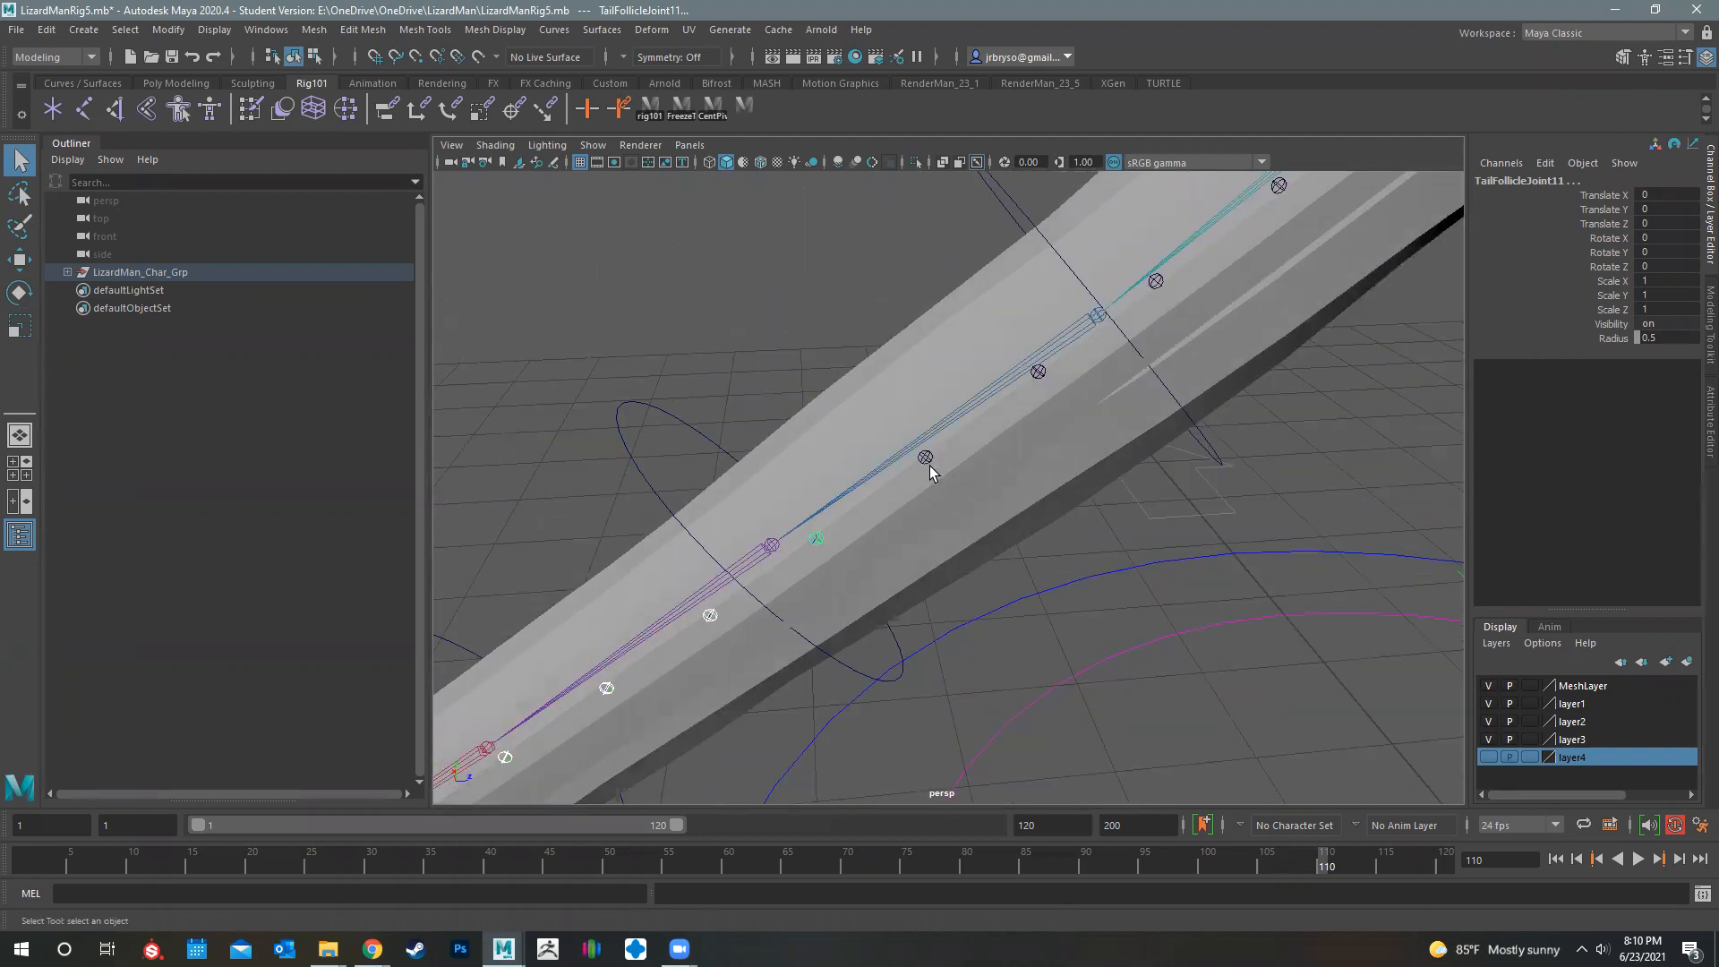
pyautogui.keyDown('shift'); pyautogui.click(924, 459); pyautogui.keyUp('shift')
pyautogui.keyDown('shift'); pyautogui.click(1038, 374); pyautogui.keyUp('shift')
pyautogui.keyDown('shift'); pyautogui.click(1155, 282); pyautogui.keyUp('shift')
pyautogui.keyDown('alt'); pyautogui.moveTo(1178, 445); pyautogui.dragTo(855, 502, button='middle'); pyautogui.keyUp('alt')
pyautogui.keyDown('shift'); pyautogui.click(852, 498); pyautogui.keyUp('shift')
pyautogui.keyDown('shift'); pyautogui.click(967, 403); pyautogui.keyUp('shift')
pyautogui.keyDown('shift'); pyautogui.click(1090, 302); pyautogui.keyUp('shift')
# Add the last follicle joints at the tail base to the selection, TailFollicleJoint4 to TailFollicleJoint1
pyautogui.keyDown('alt'); pyautogui.moveTo(1270, 284); pyautogui.dragTo(852, 453, button='middle'); pyautogui.keyUp('alt')
pyautogui.keyDown('shift'); pyautogui.click(856, 450); pyautogui.keyUp('shift')
pyautogui.keyDown('shift'); pyautogui.click(987, 344); pyautogui.keyUp('shift')
pyautogui.keyDown('shift'); pyautogui.click(1126, 240); pyautogui.keyUp('shift')
pyautogui.keyDown('alt'); pyautogui.moveTo(1214, 289); pyautogui.dragTo(894, 591, button='middle'); pyautogui.keyUp('alt')
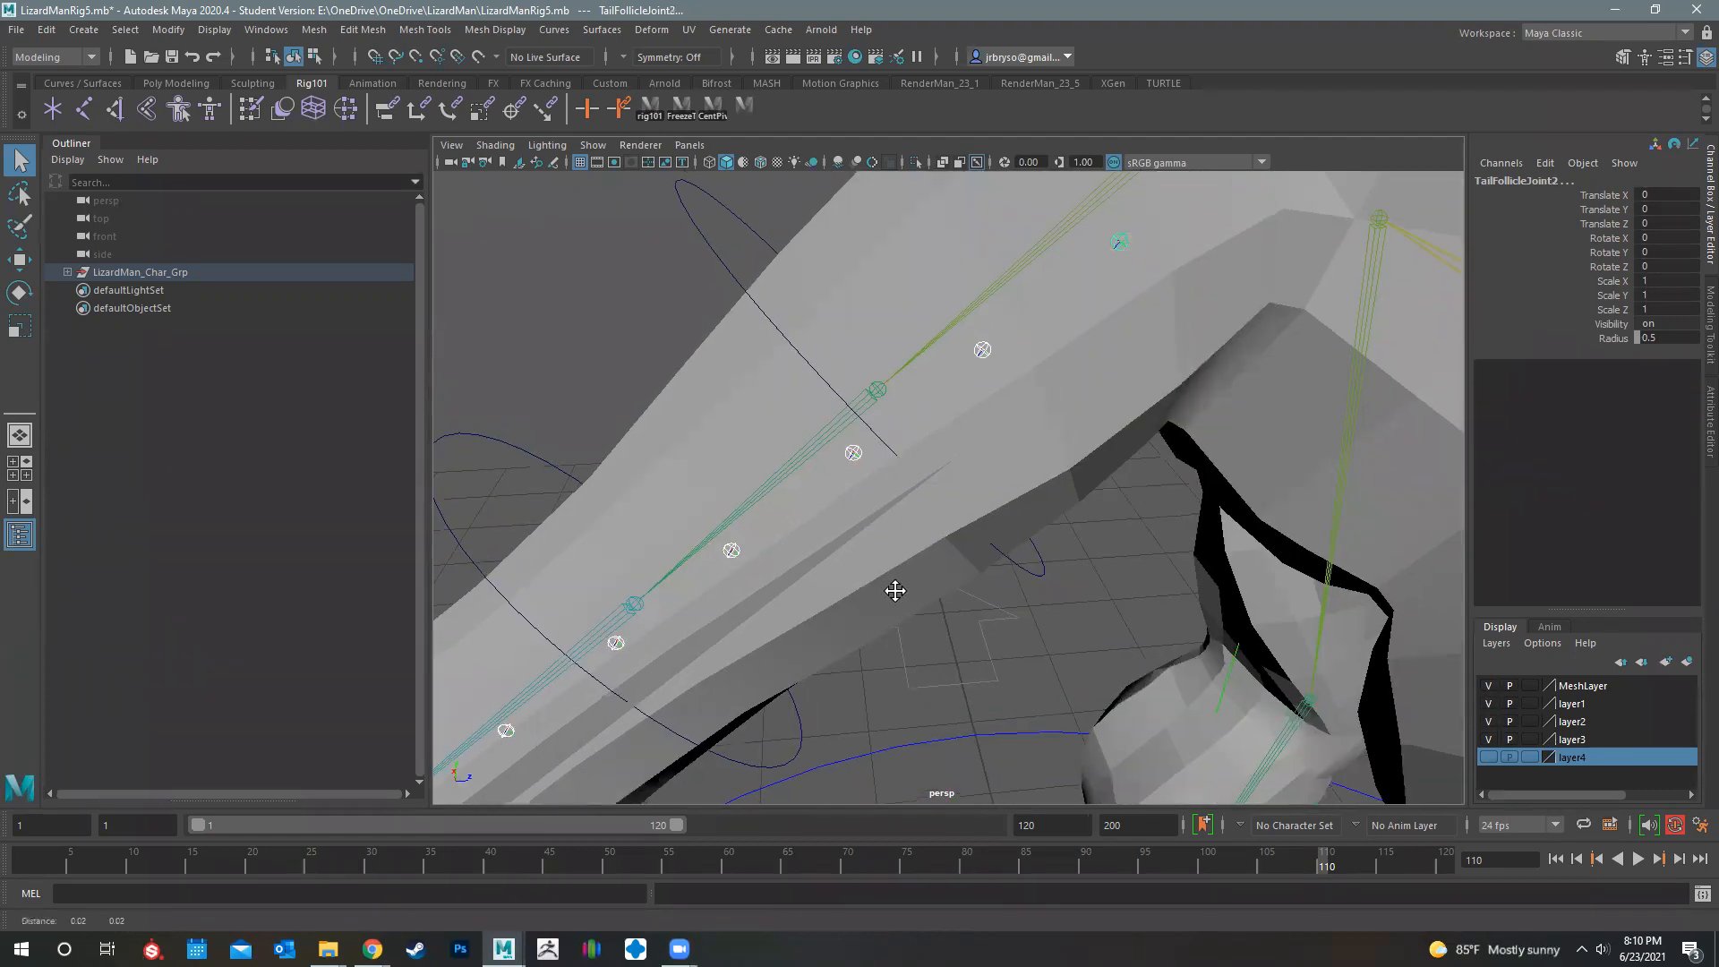
pyautogui.keyDown('alt'); pyautogui.moveTo(1199, 530); pyautogui.dragTo(829, 736, button='middle'); pyautogui.keyUp('alt')
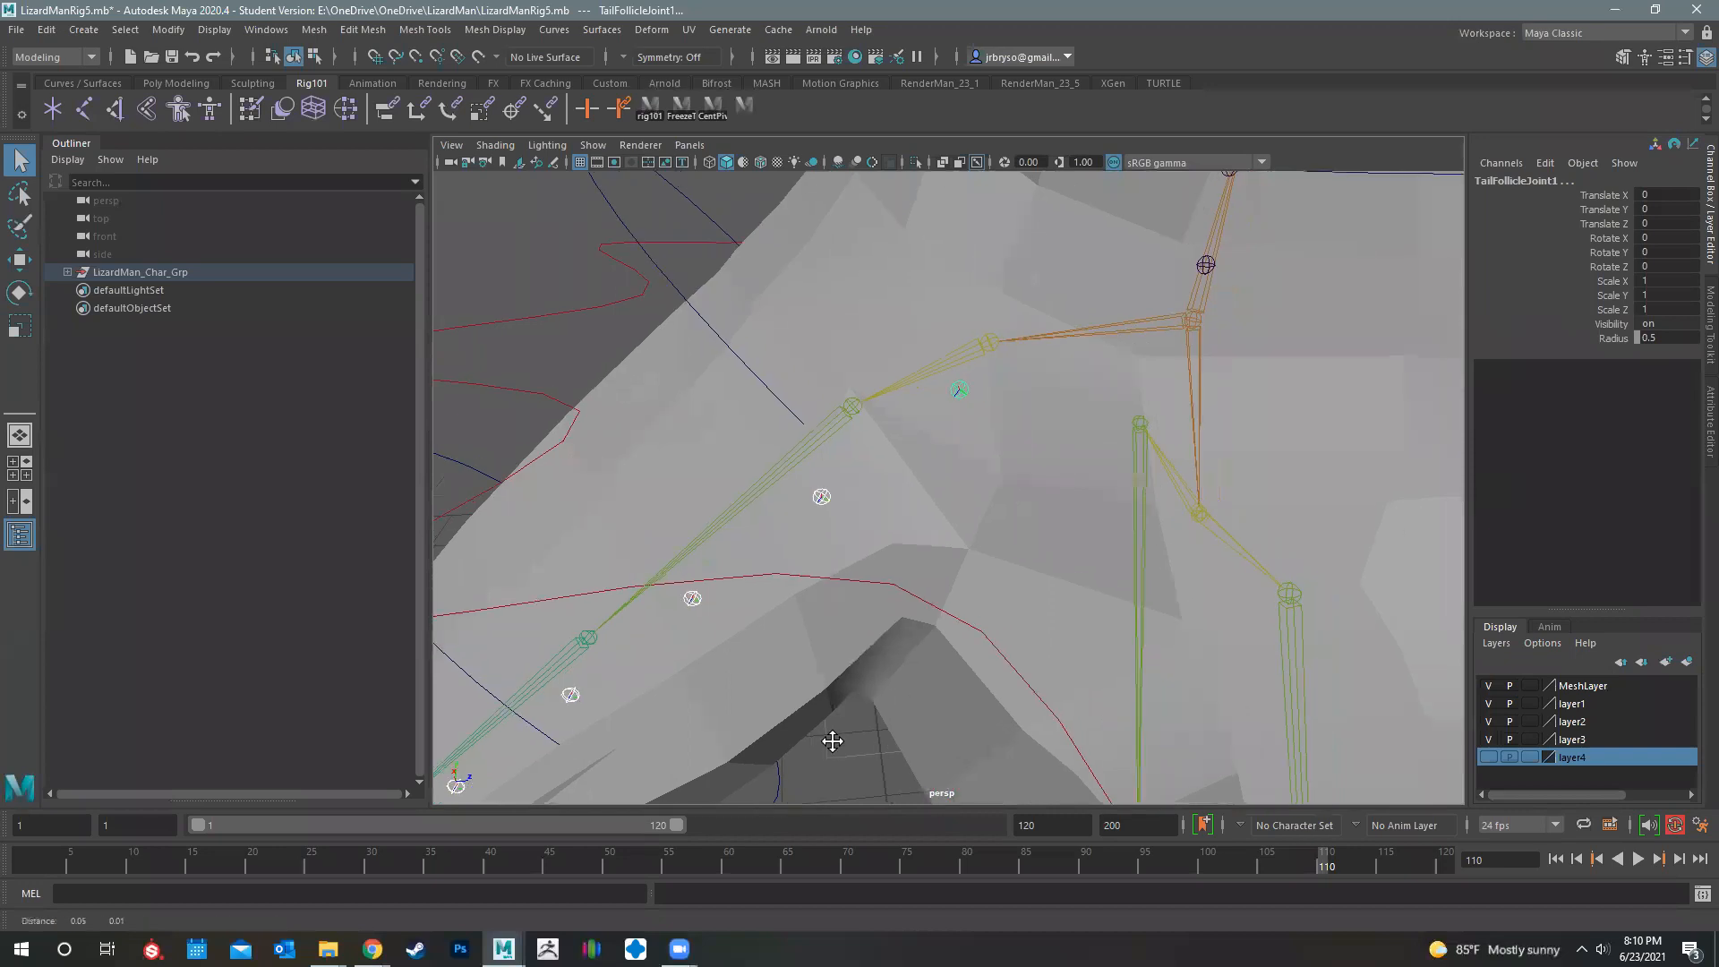
# Add SpineFollicleJoint1 to SpineFollicleJoint4 to the selection, undoing the stray pick of Spine_Control_Joint2
pyautogui.keyDown('shift'); pyautogui.click(840, 495); pyautogui.keyUp('shift')
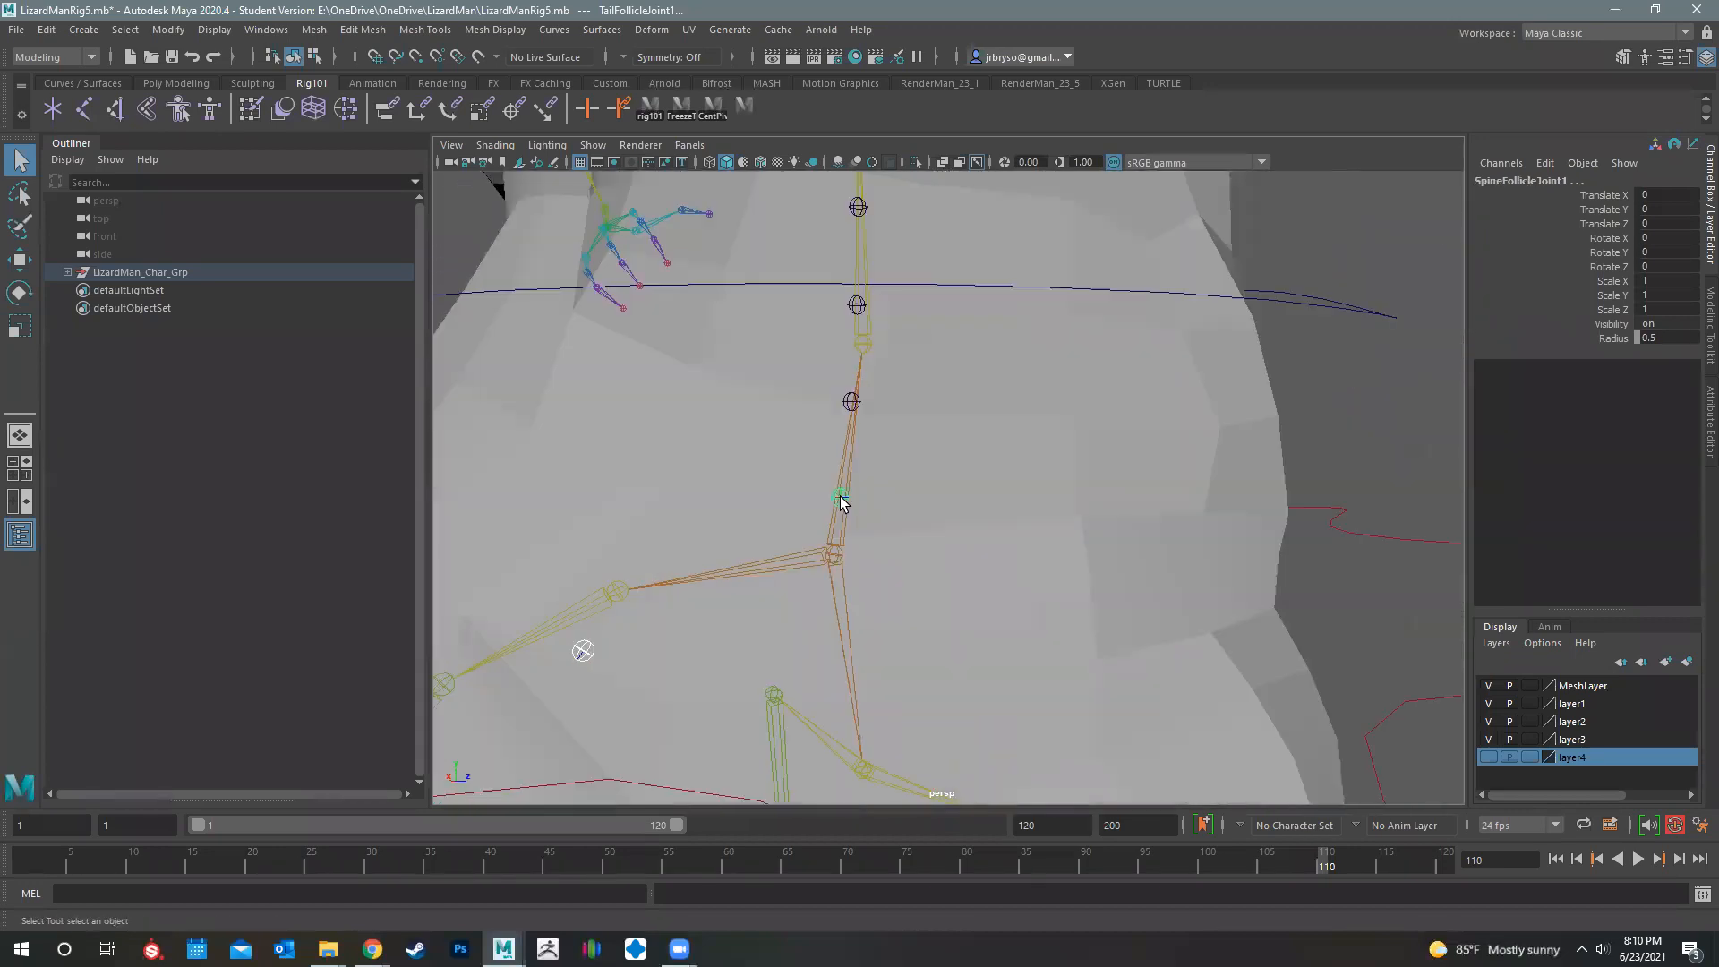
pyautogui.keyDown('shift'); pyautogui.click(853, 405); pyautogui.keyUp('shift')
pyautogui.keyDown('alt'); pyautogui.moveTo(944, 303); pyautogui.dragTo(1030, 544, button='middle'); pyautogui.keyUp('alt')
pyautogui.keyDown('shift'); pyautogui.click(945, 454); pyautogui.keyUp('shift')
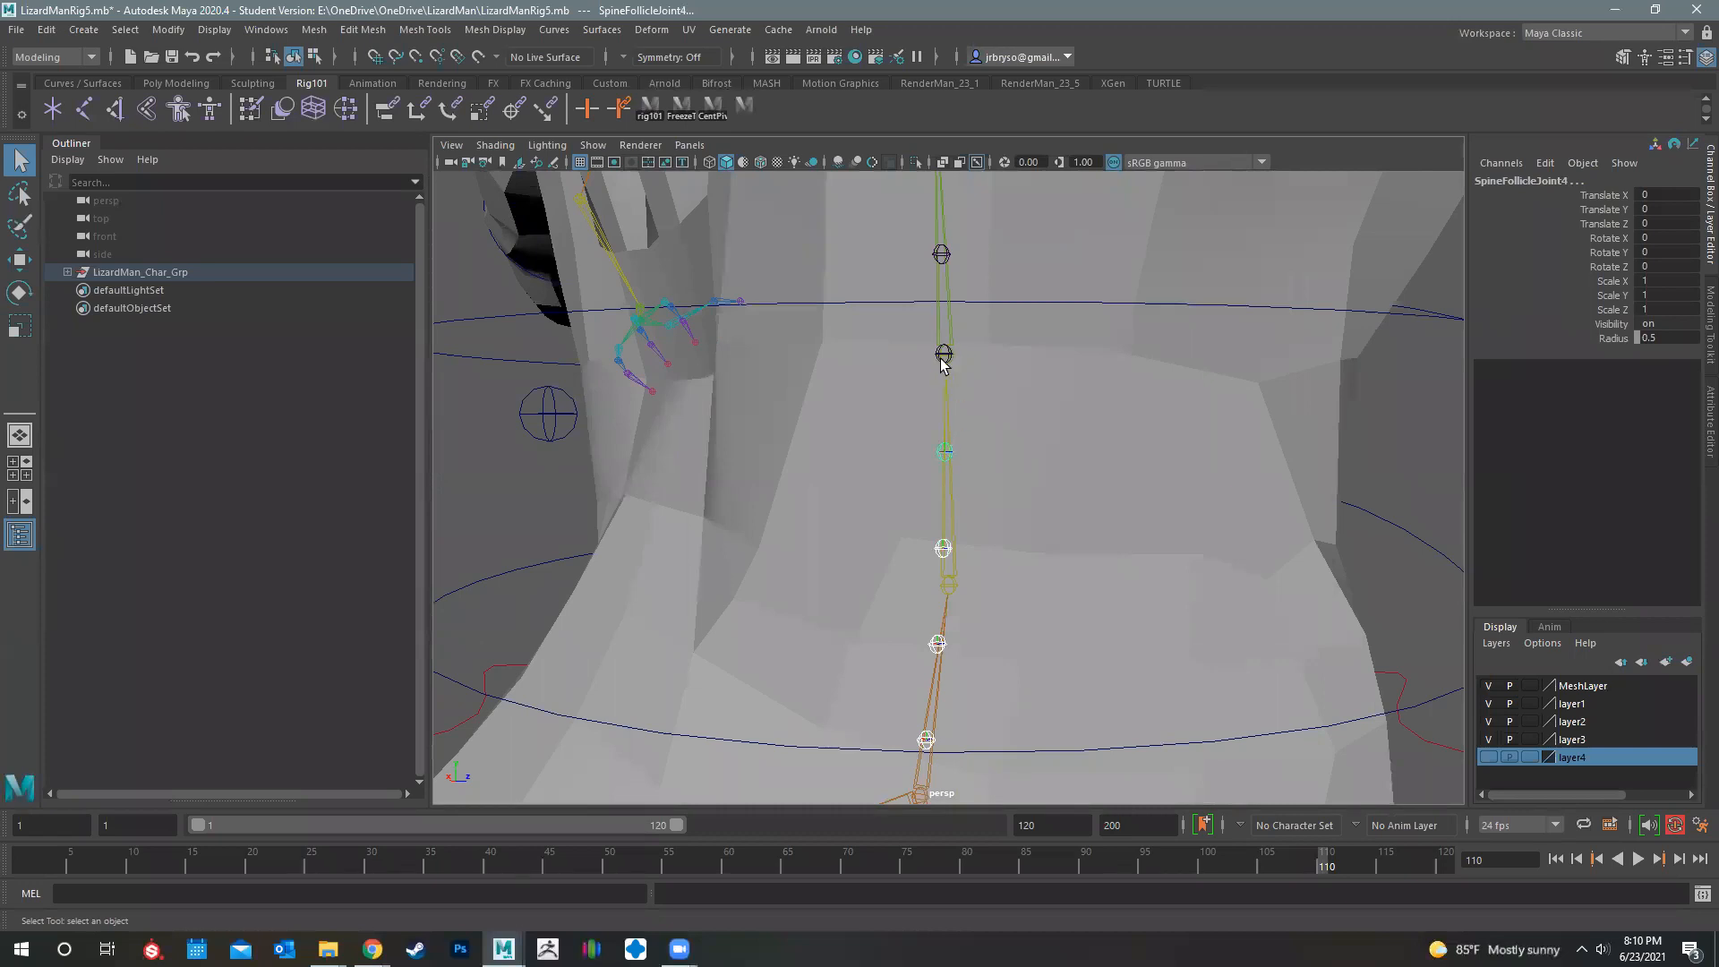
pyautogui.keyDown('shift'); pyautogui.click(943, 355); pyautogui.keyUp('shift')
pyautogui.keyDown('alt'); pyautogui.moveTo(979, 406); pyautogui.dragTo(963, 481, button='middle'); pyautogui.keyUp('alt')
pyautogui.hotkey('ctrl', 'z')
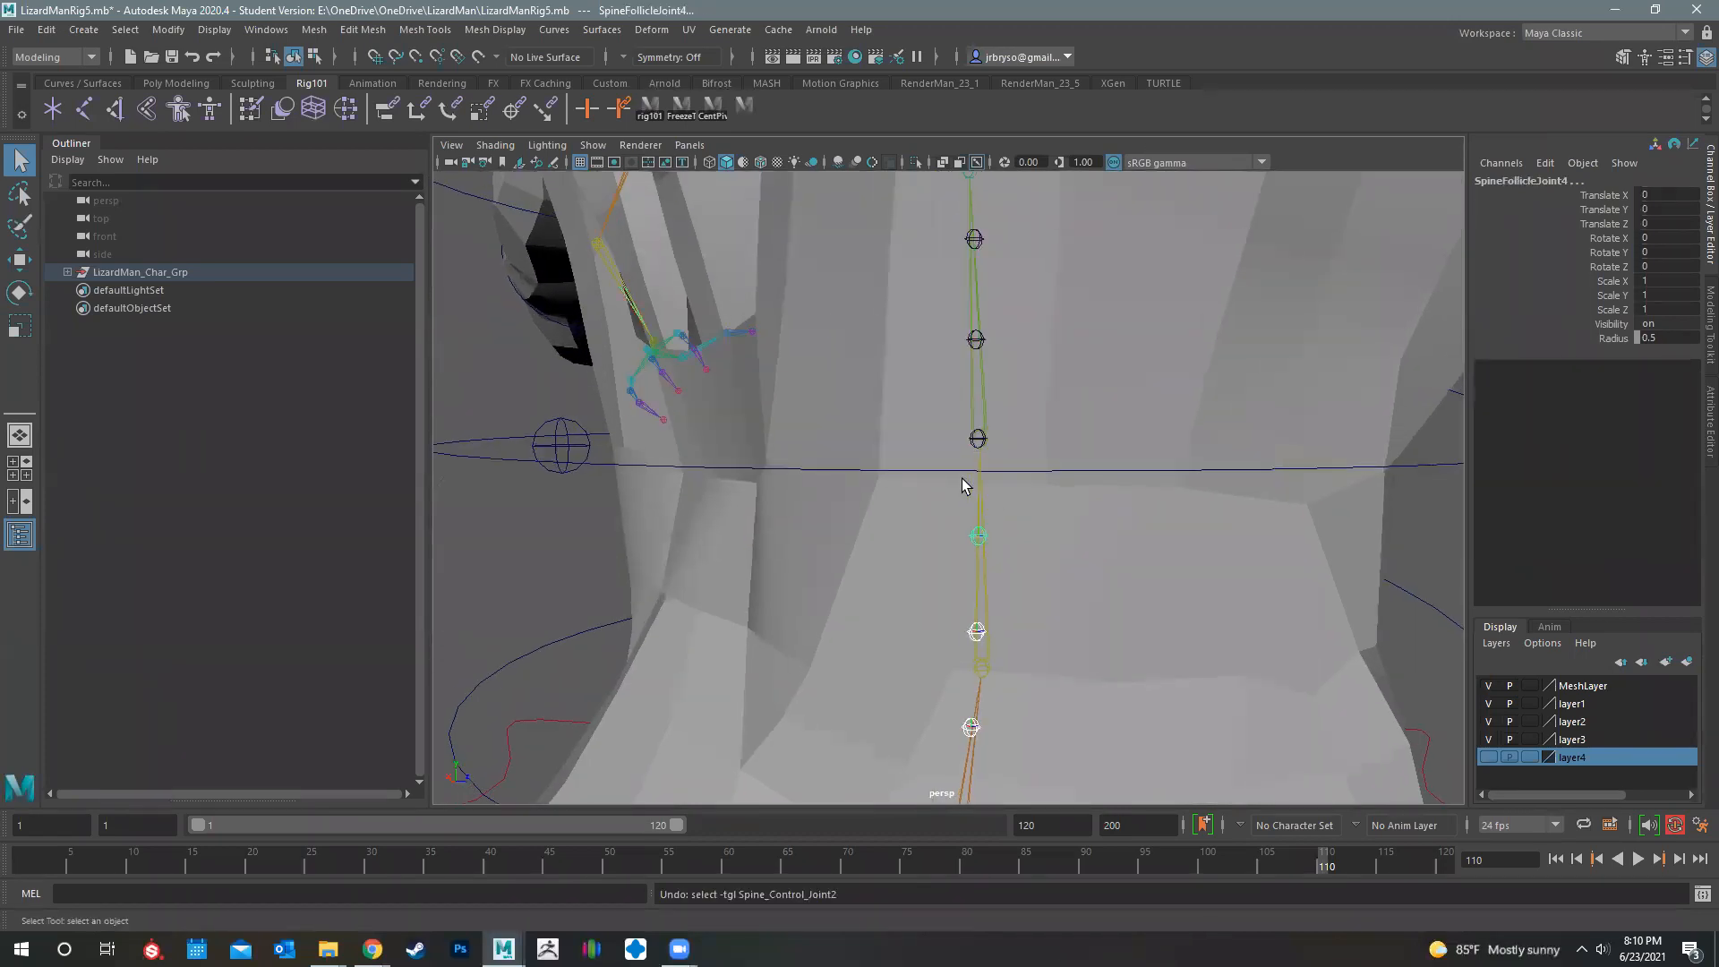
# Add the remaining spine follicle joints to the selection, from SpineFollicleJoint5 up to the top of the chest
pyautogui.scroll(4, 963, 486)
pyautogui.keyDown('shift'); pyautogui.click(998, 368); pyautogui.keyUp('shift')
pyautogui.keyDown('alt'); pyautogui.moveTo(1049, 271); pyautogui.dragTo(1078, 472, button='middle'); pyautogui.keyUp('alt')
pyautogui.keyDown('alt'); pyautogui.moveTo(1078, 472); pyautogui.dragTo(537, 493, button='right'); pyautogui.keyUp('alt')
pyautogui.keyDown('shift'); pyautogui.click(978, 427); pyautogui.keyUp('shift')
pyautogui.keyDown('shift'); pyautogui.click(978, 319); pyautogui.keyUp('shift')
pyautogui.keyDown('shift'); pyautogui.click(974, 217); pyautogui.keyUp('shift')
pyautogui.keyDown('alt'); pyautogui.moveTo(1029, 626); pyautogui.dragTo(965, 452); pyautogui.keyUp('alt')
pyautogui.keyDown('shift'); pyautogui.click(964, 452); pyautogui.keyUp('shift')
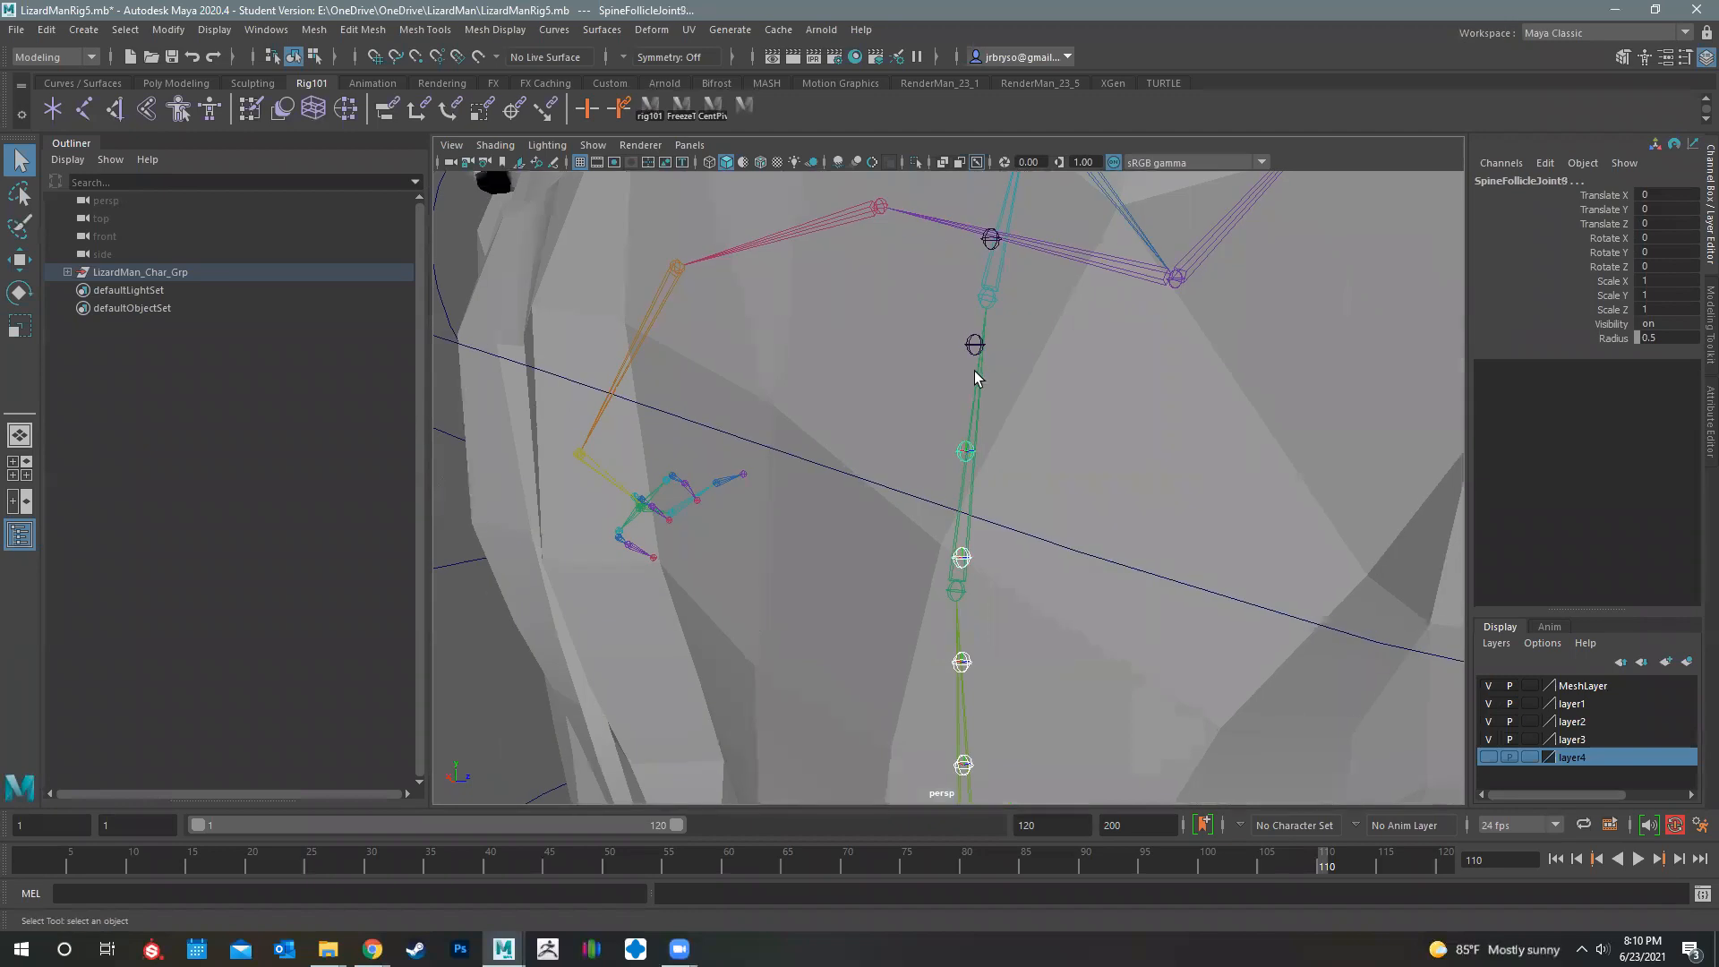
pyautogui.keyDown('shift'); pyautogui.click(975, 347); pyautogui.keyUp('shift')
pyautogui.keyDown('shift'); pyautogui.click(991, 240); pyautogui.keyUp('shift')
# Add all the neck follicle joints to the selection, from the neck base up to NeckFollicleJoint1
pyautogui.keyDown('alt'); pyautogui.moveTo(1006, 556); pyautogui.dragTo(1043, 295); pyautogui.keyUp('alt')
pyautogui.keyDown('shift'); pyautogui.click(1036, 270); pyautogui.keyUp('shift')
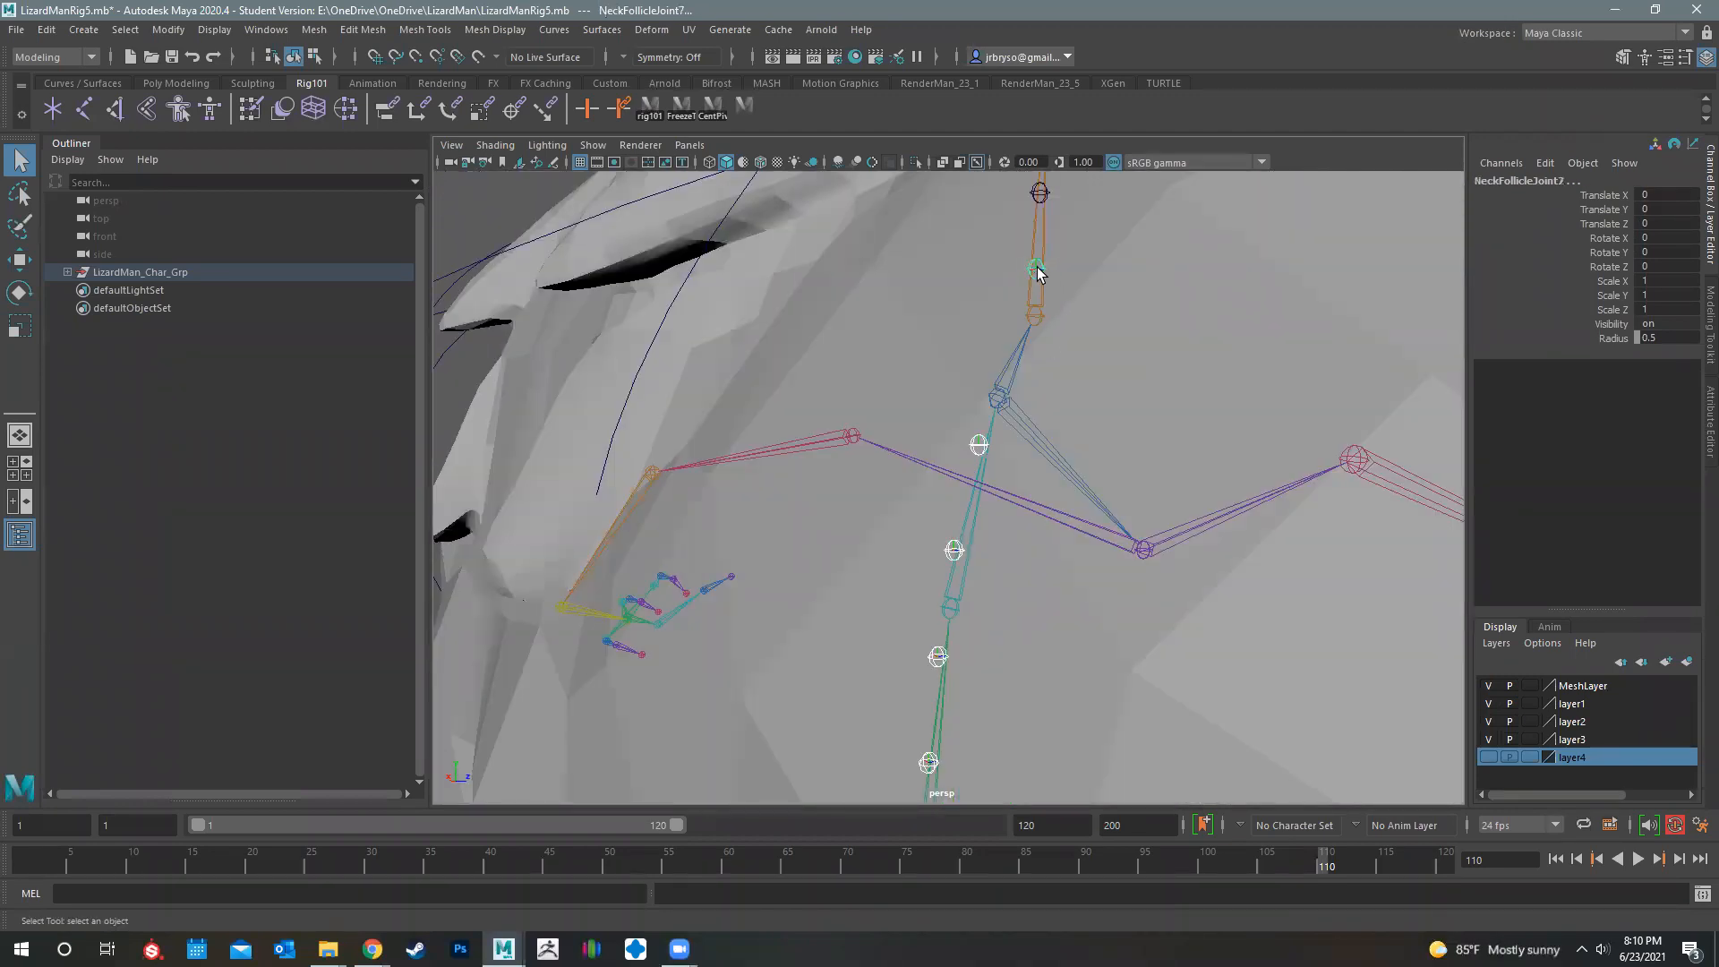
pyautogui.keyDown('alt'); pyautogui.moveTo(1100, 462); pyautogui.dragTo(1038, 344); pyautogui.keyUp('alt')
pyautogui.keyDown('shift'); pyautogui.click(1037, 341); pyautogui.keyUp('shift')
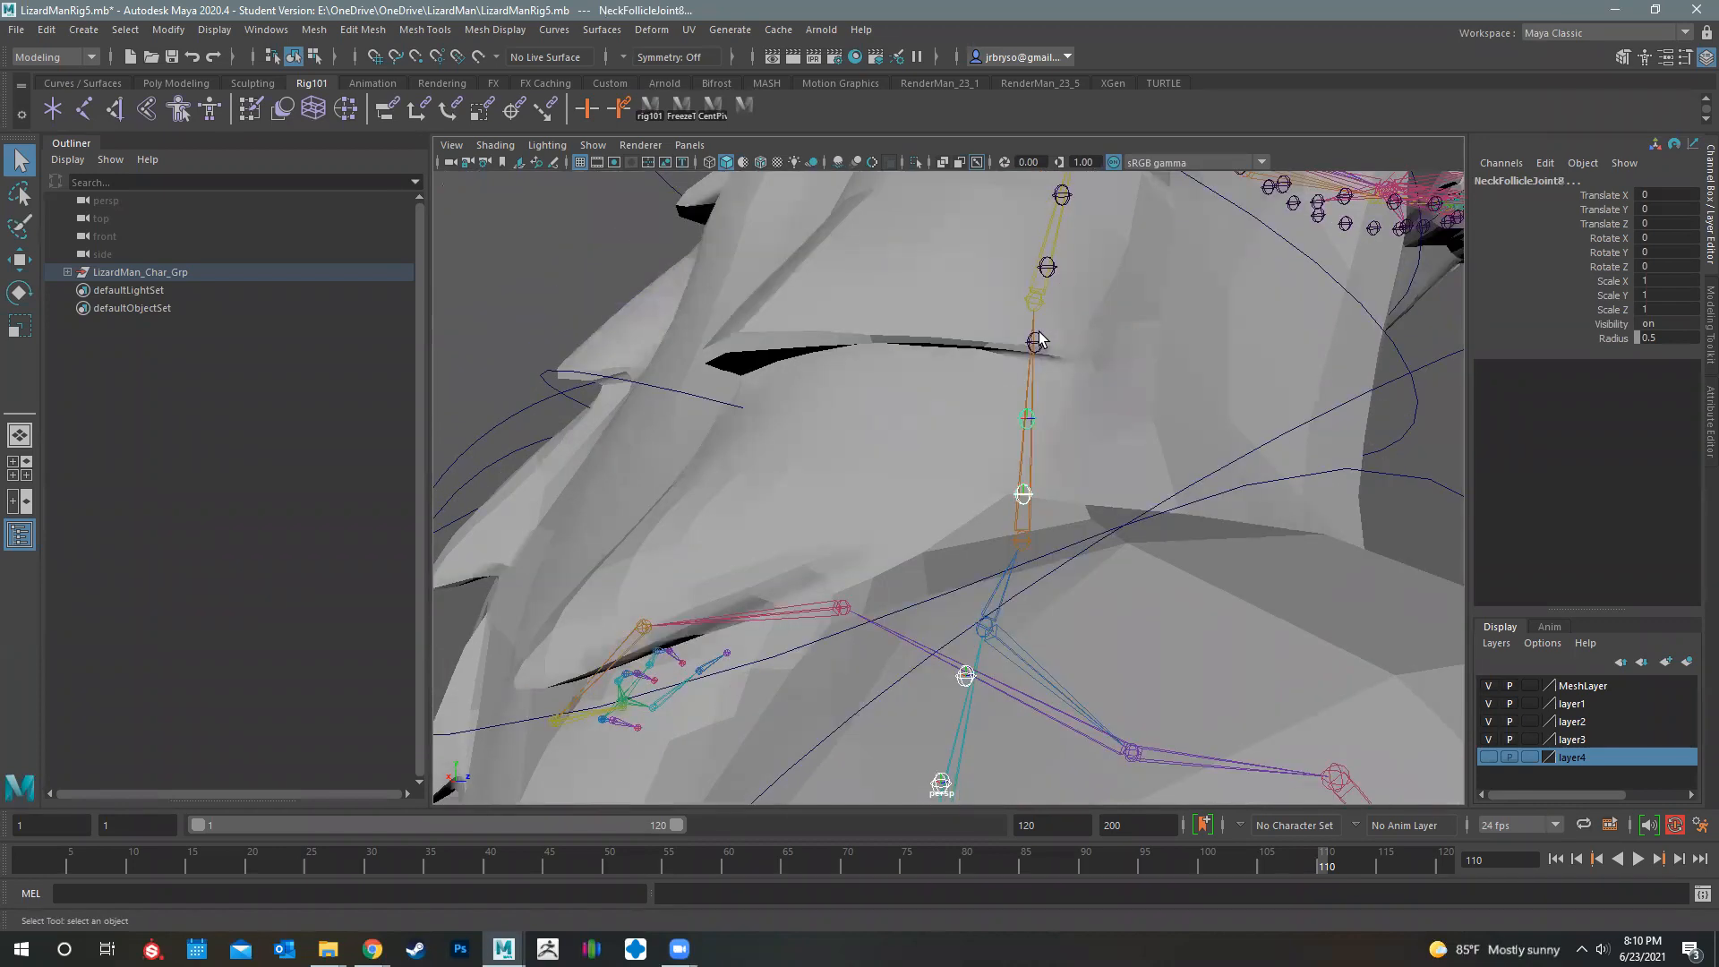
pyautogui.keyDown('shift'); pyautogui.click(1047, 268); pyautogui.keyUp('shift')
pyautogui.keyDown('shift'); pyautogui.click(1062, 195); pyautogui.keyUp('shift')
pyautogui.keyDown('alt'); pyautogui.moveTo(1094, 315); pyautogui.dragTo(1091, 324, button='middle'); pyautogui.keyUp('alt')
pyautogui.keyDown('alt'); pyautogui.moveTo(985, 435); pyautogui.dragTo(1034, 301); pyautogui.keyUp('alt')
pyautogui.keyDown('shift'); pyautogui.click(1007, 364); pyautogui.keyUp('shift')
pyautogui.keyDown('shift'); pyautogui.click(1025, 301); pyautogui.keyUp('shift')
pyautogui.keyDown('shift'); pyautogui.click(1044, 248); pyautogui.keyUp('shift')
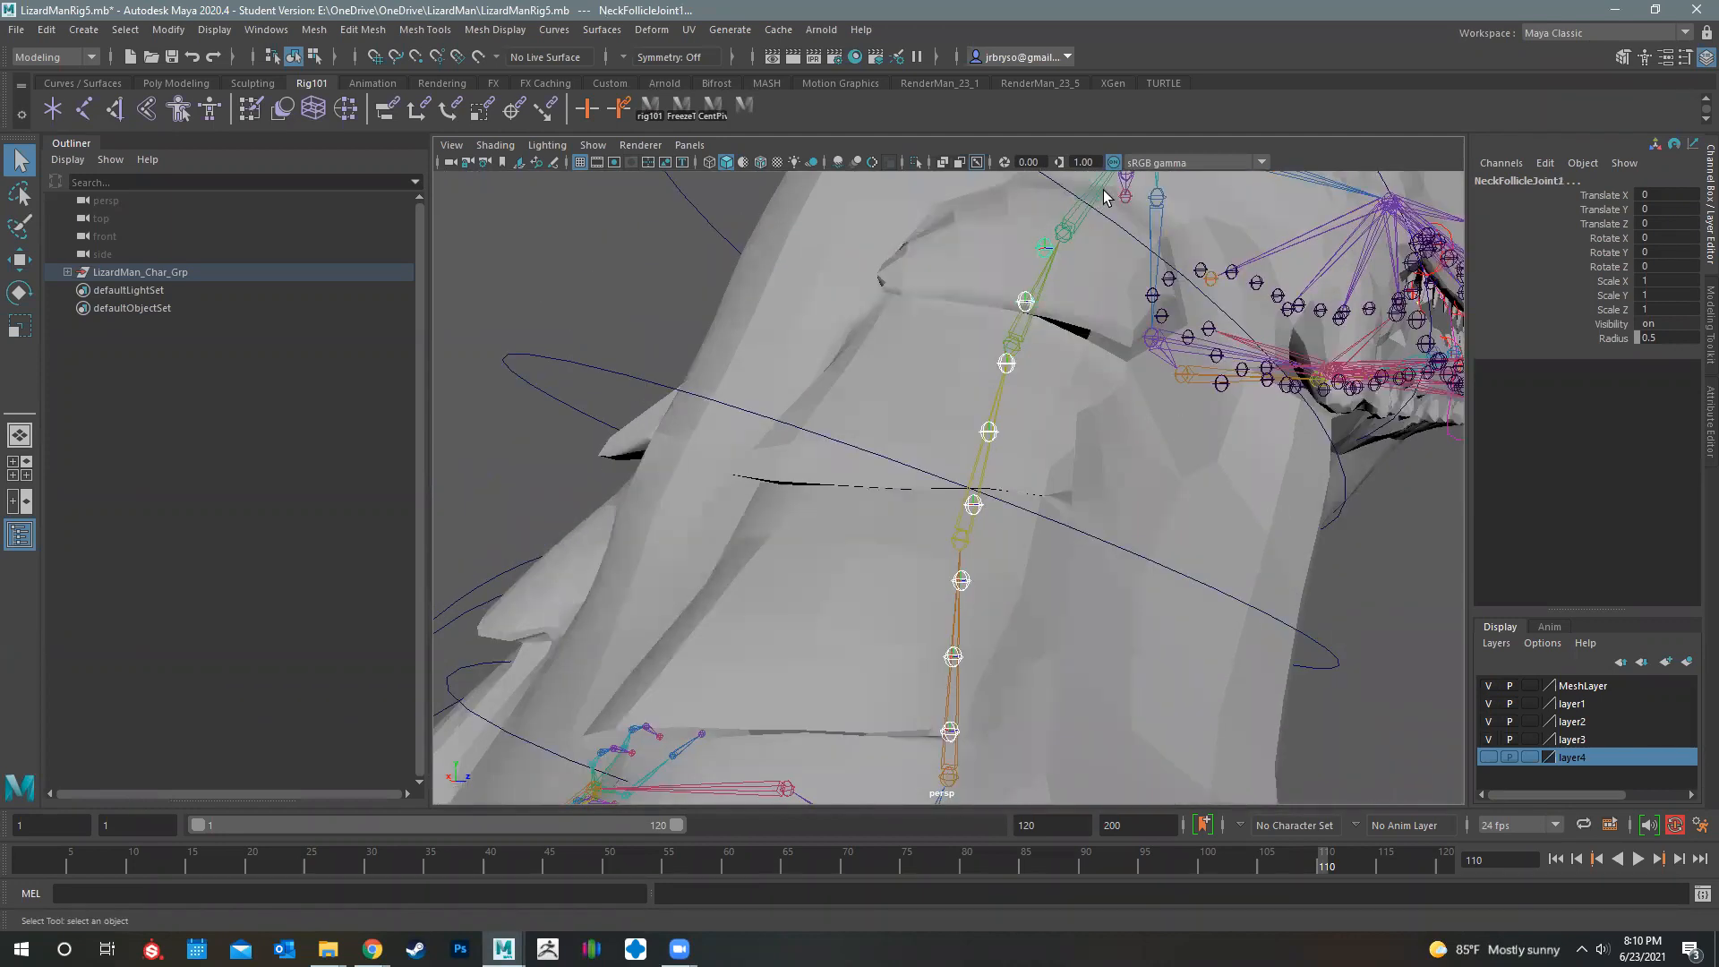
# Examine the joints and follicles around the head, jaw and mouth
pyautogui.keyDown('alt'); pyautogui.moveTo(1065, 440); pyautogui.dragTo(1021, 529, button='middle'); pyautogui.keyUp('alt')
pyautogui.keyDown('alt'); pyautogui.moveTo(1021, 529); pyautogui.dragTo(1029, 514); pyautogui.keyUp('alt')
pyautogui.keyDown('alt'); pyautogui.moveTo(1025, 298); pyautogui.dragTo(902, 514, button='middle'); pyautogui.keyUp('alt')
pyautogui.keyDown('alt'); pyautogui.moveTo(902, 514); pyautogui.dragTo(990, 481); pyautogui.keyUp('alt')
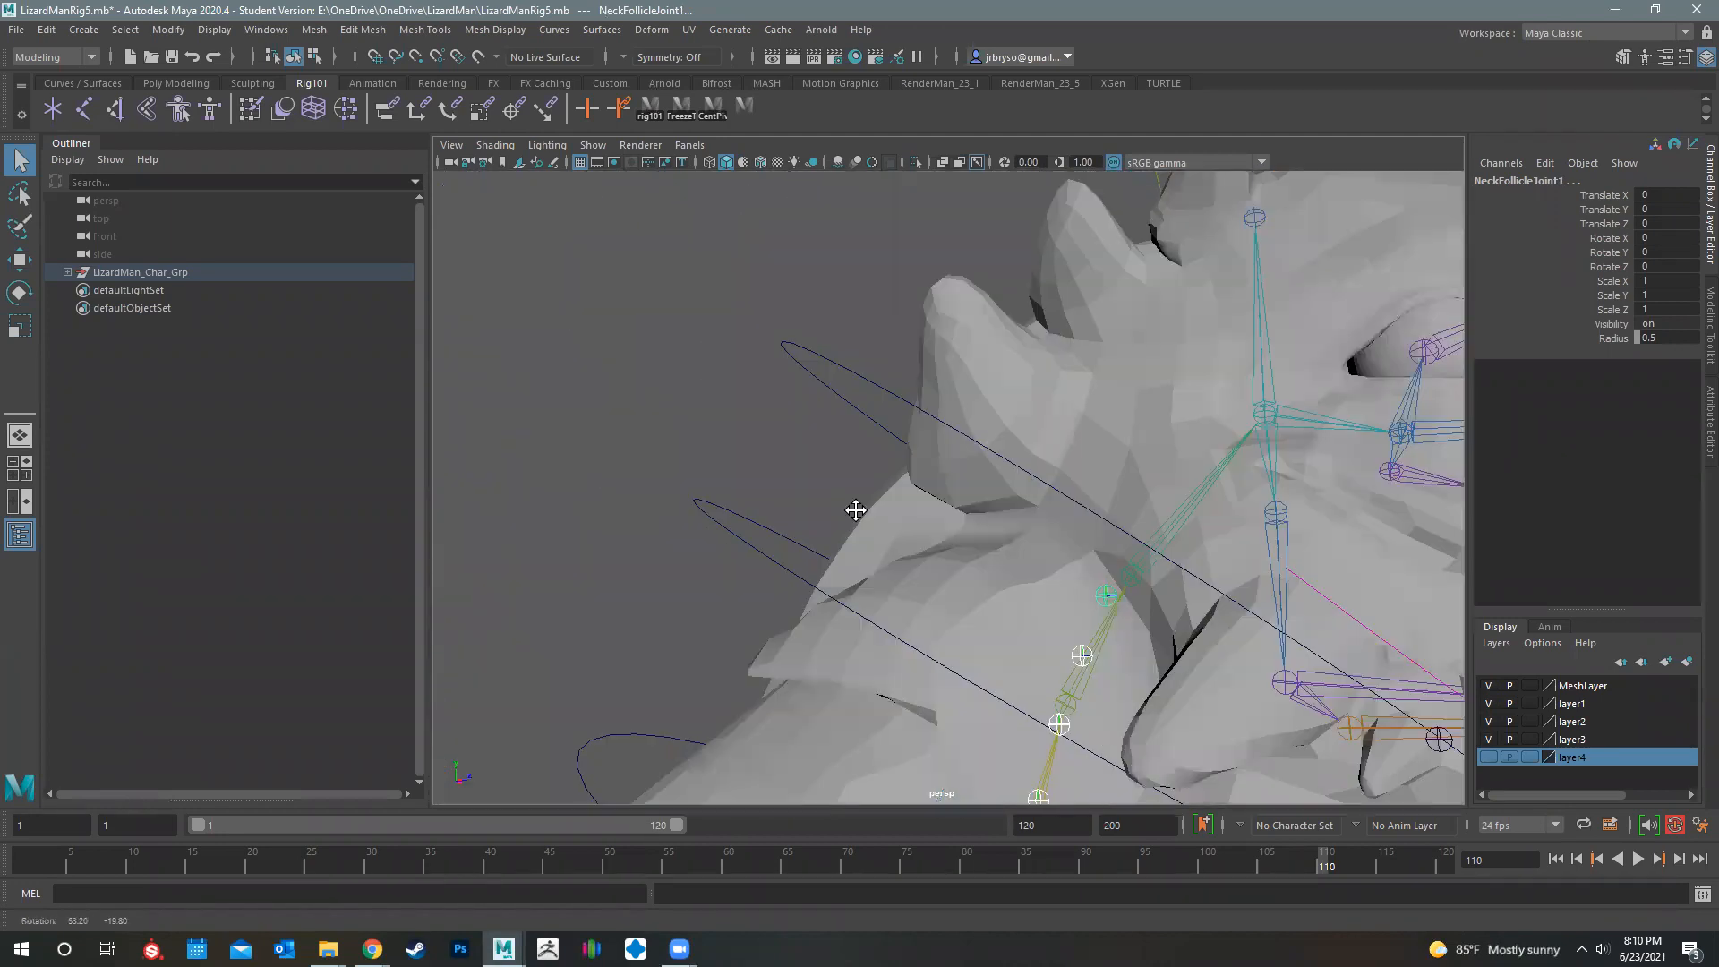
pyautogui.keyDown('alt'); pyautogui.moveTo(987, 472); pyautogui.dragTo(757, 458, button='middle'); pyautogui.keyUp('alt')
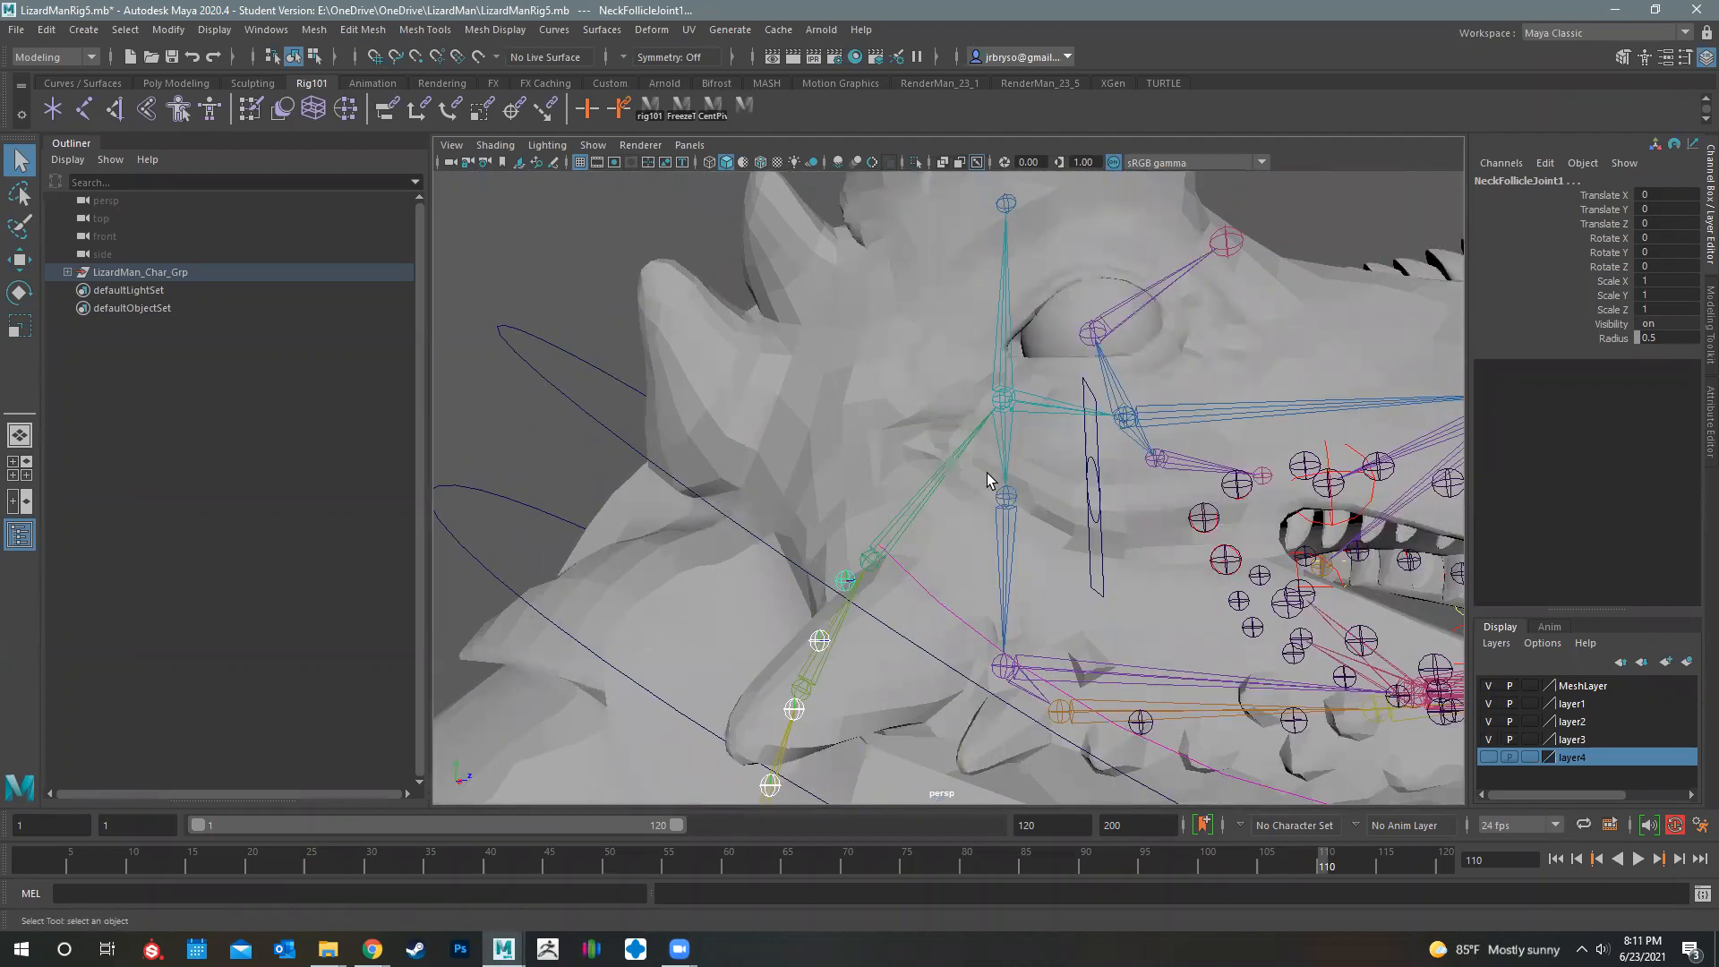
pyautogui.moveTo(987, 473)
pyautogui.keyDown('alt'); pyautogui.mouseDown(button='middle')
pyautogui.moveTo(958, 535)
pyautogui.moveTo(591, 510)
pyautogui.mouseUp(button='middle'); pyautogui.keyUp('alt')
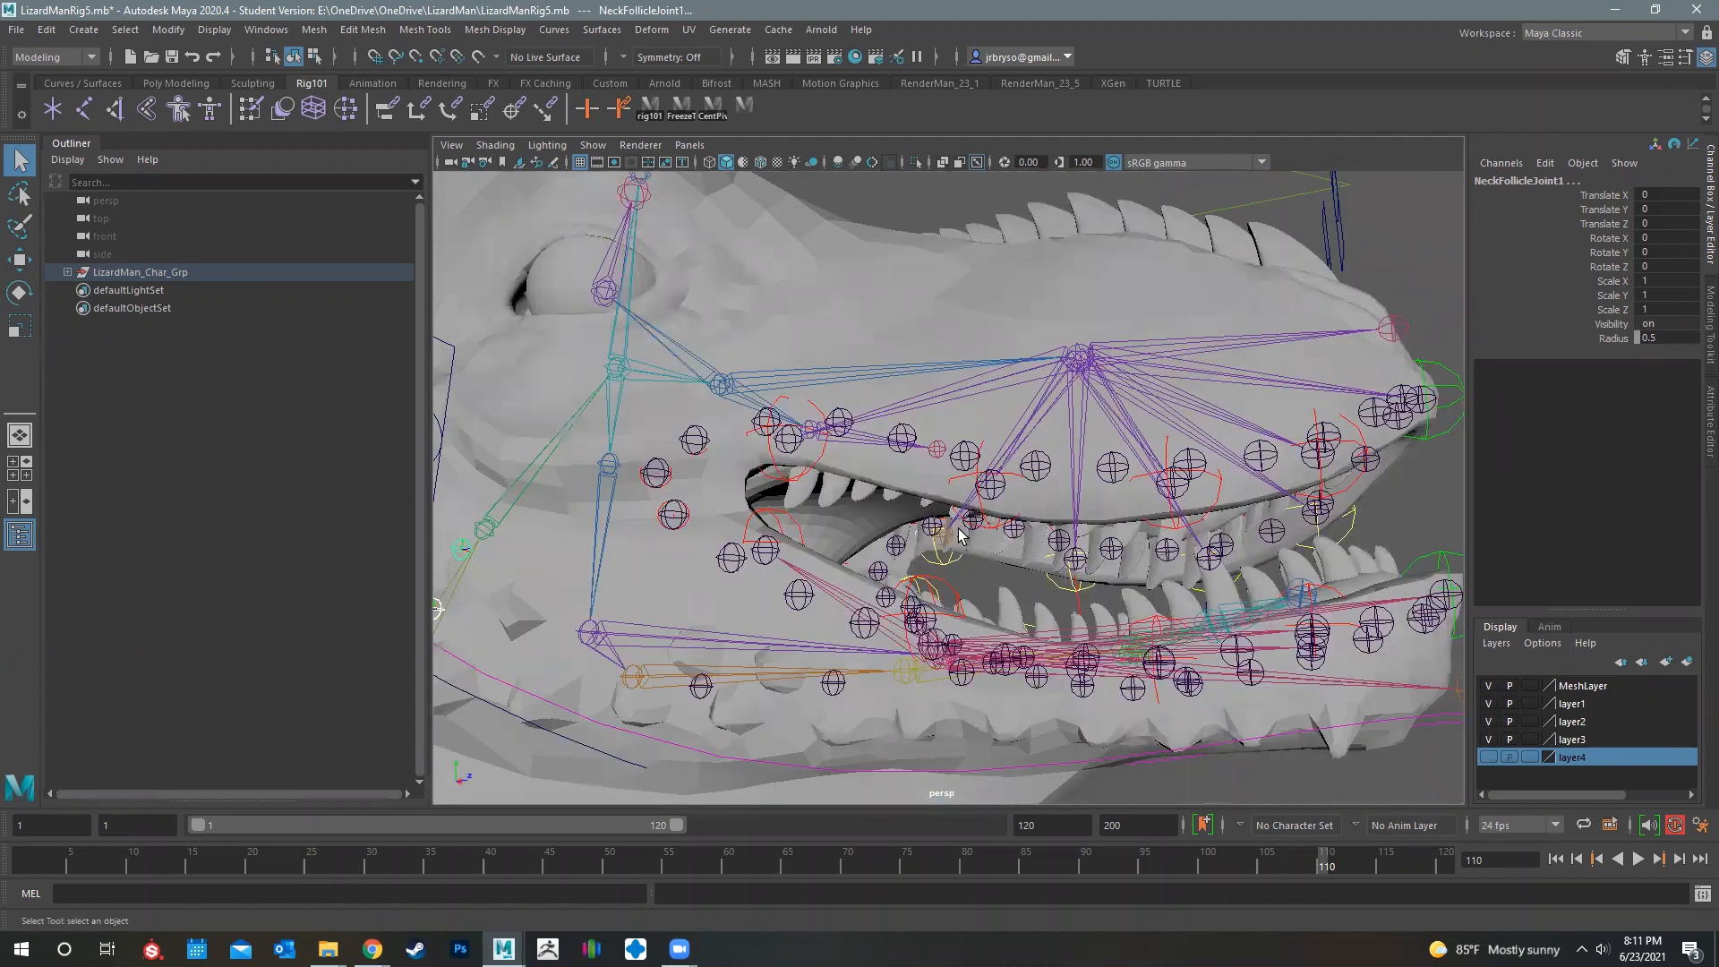
pyautogui.scroll(-5, 898, 567)
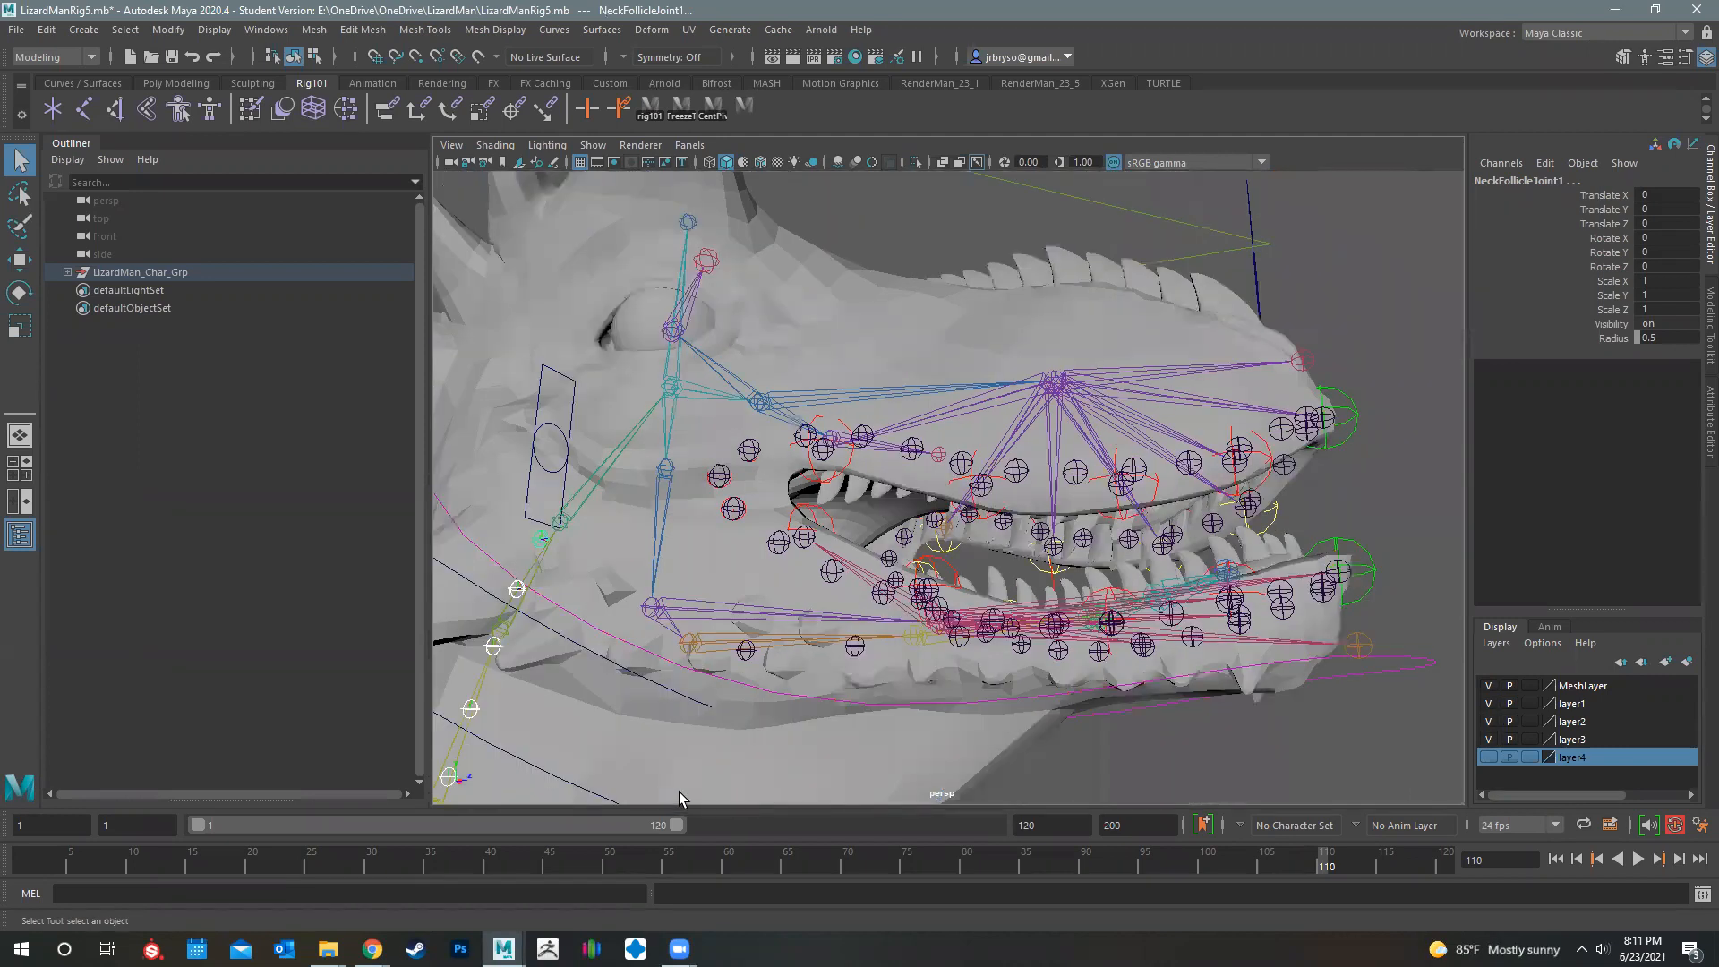
# Try adding Root_Jnt at the pelvis to the selection, and undo that pick
pyautogui.keyDown('alt'); pyautogui.moveTo(898, 567); pyautogui.dragTo(974, 454); pyautogui.keyUp('alt')
pyautogui.click(974, 456)
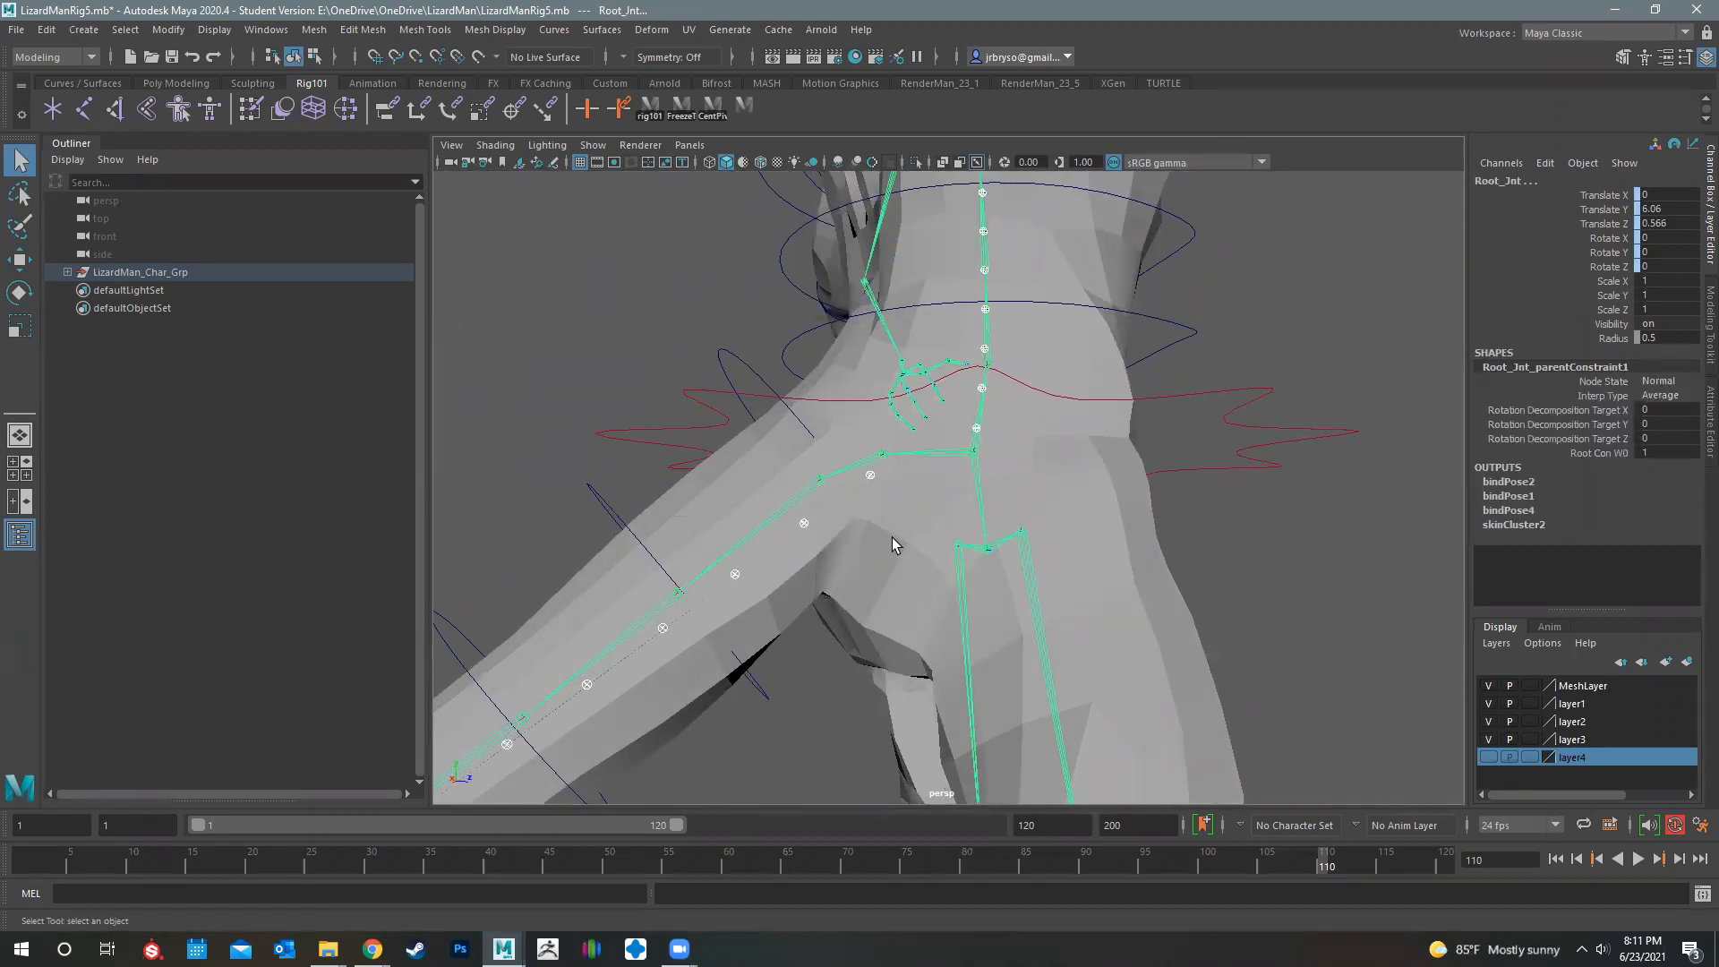
pyautogui.hotkey('ctrl', 'z')
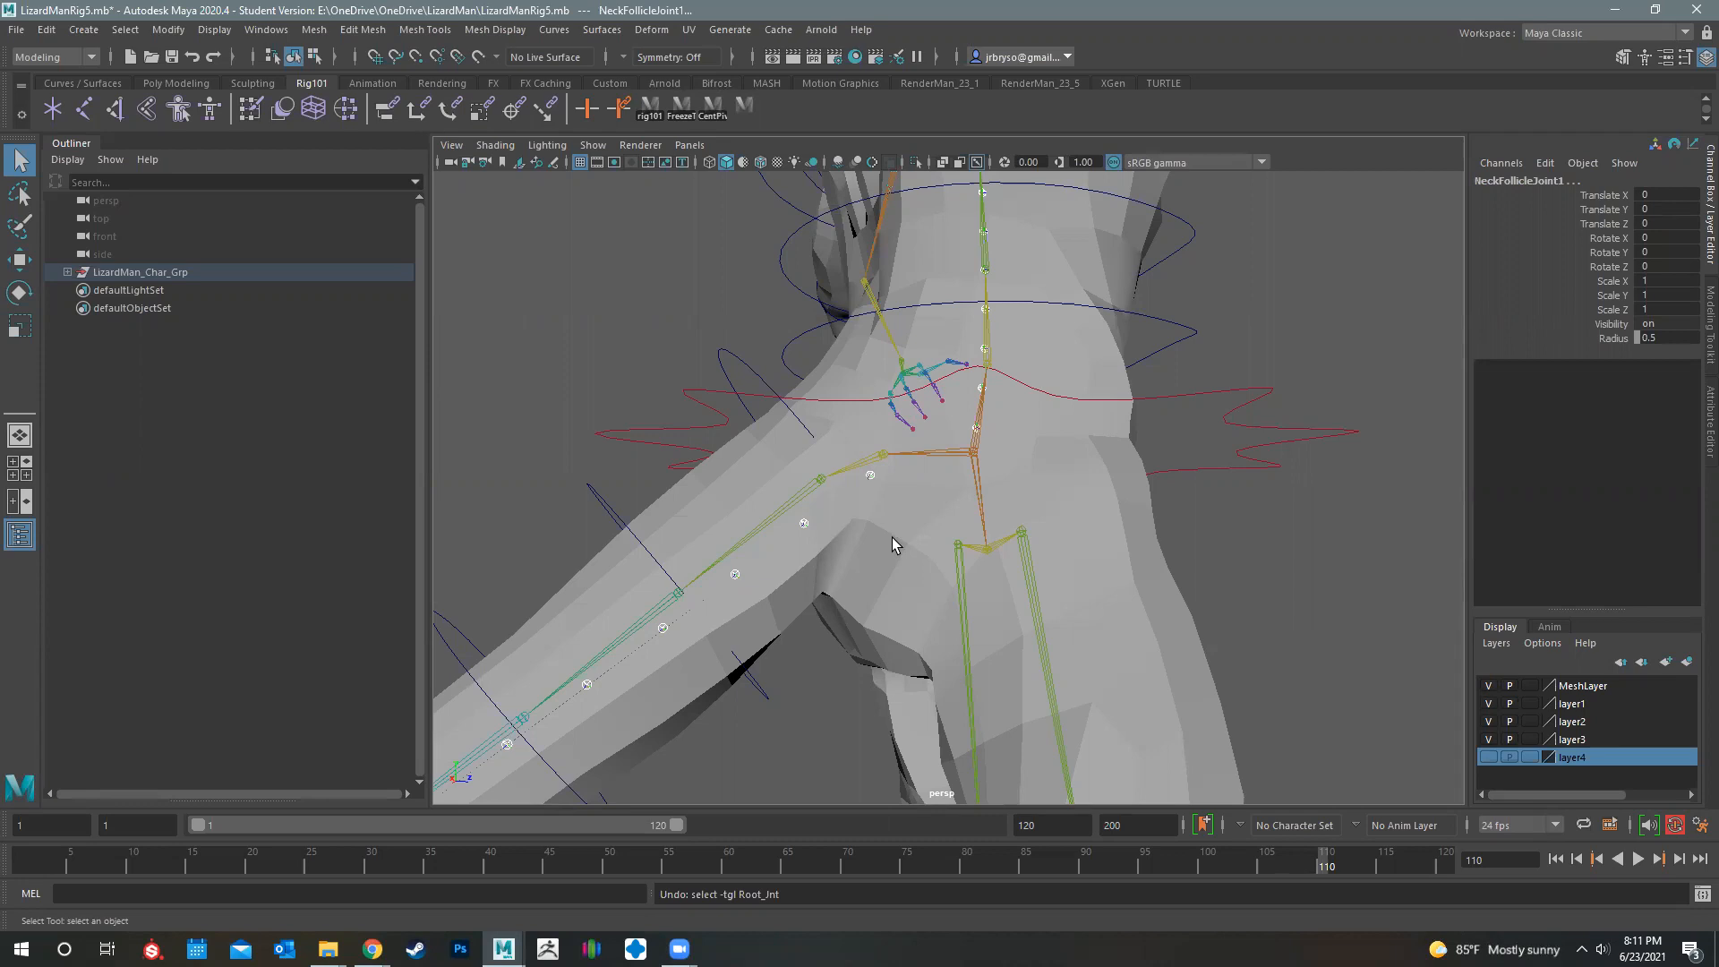
# Add the right foot's outer toe joints to the selection, from the tip back to the base
pyautogui.scroll(-4, 891, 537)
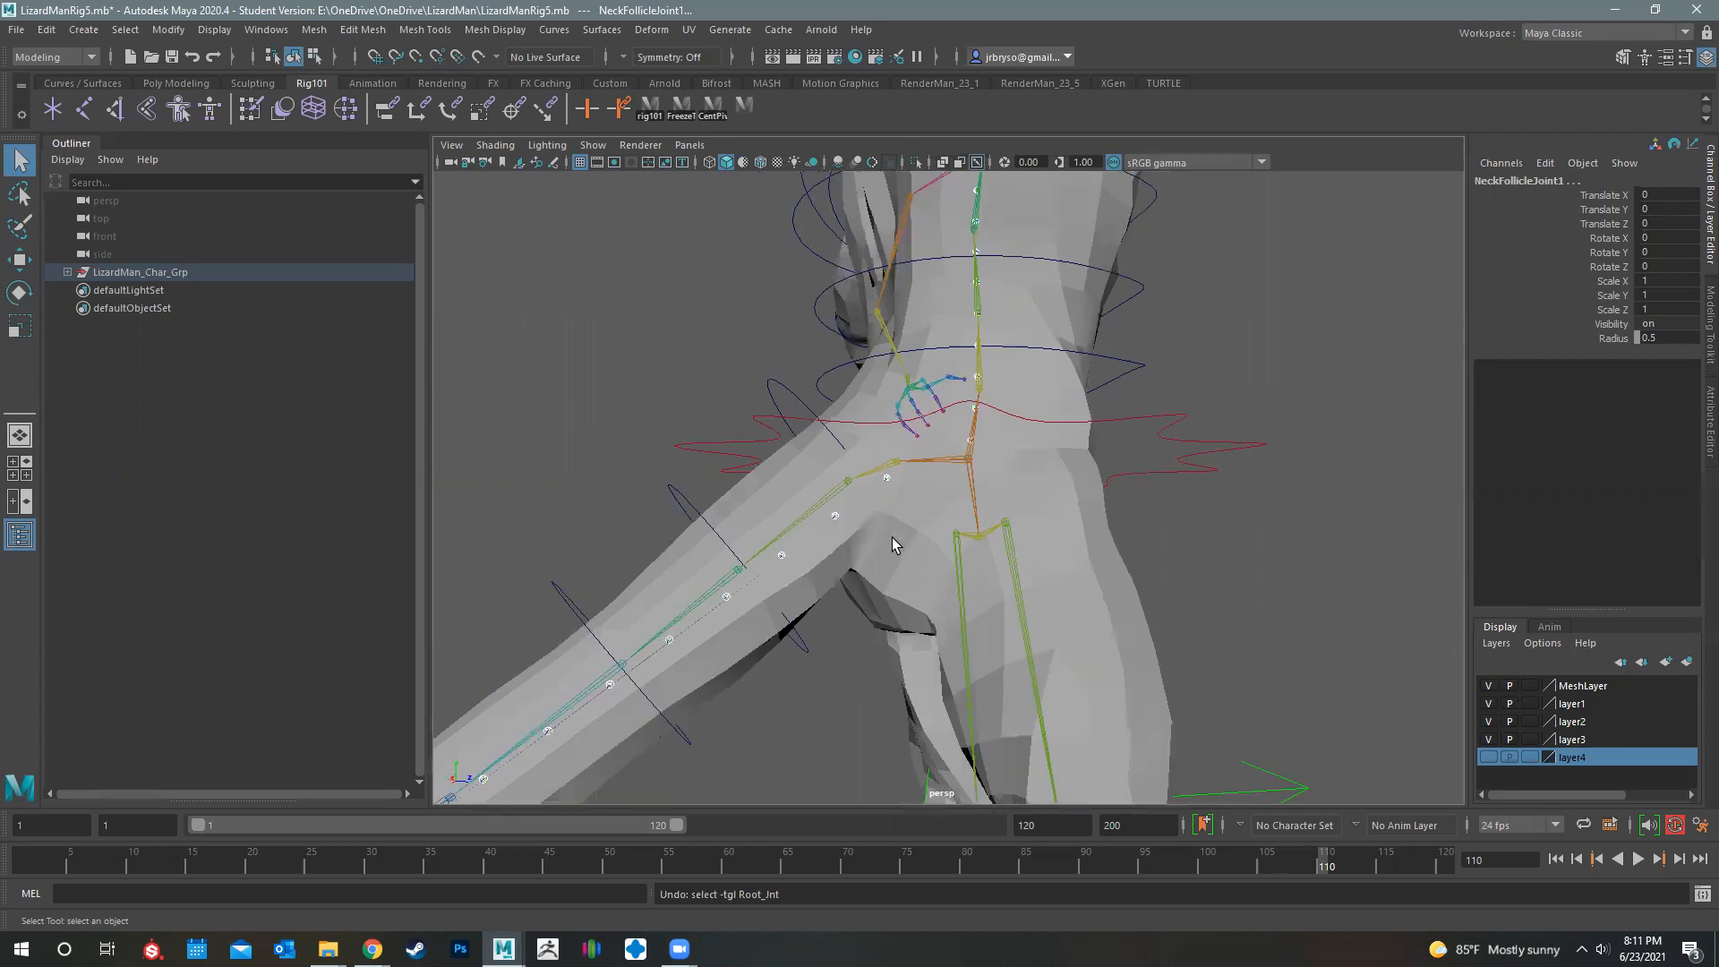
pyautogui.keyDown('alt'); pyautogui.moveTo(1007, 725); pyautogui.dragTo(1137, 583); pyautogui.keyUp('alt')
pyautogui.scroll(10, 1137, 583)
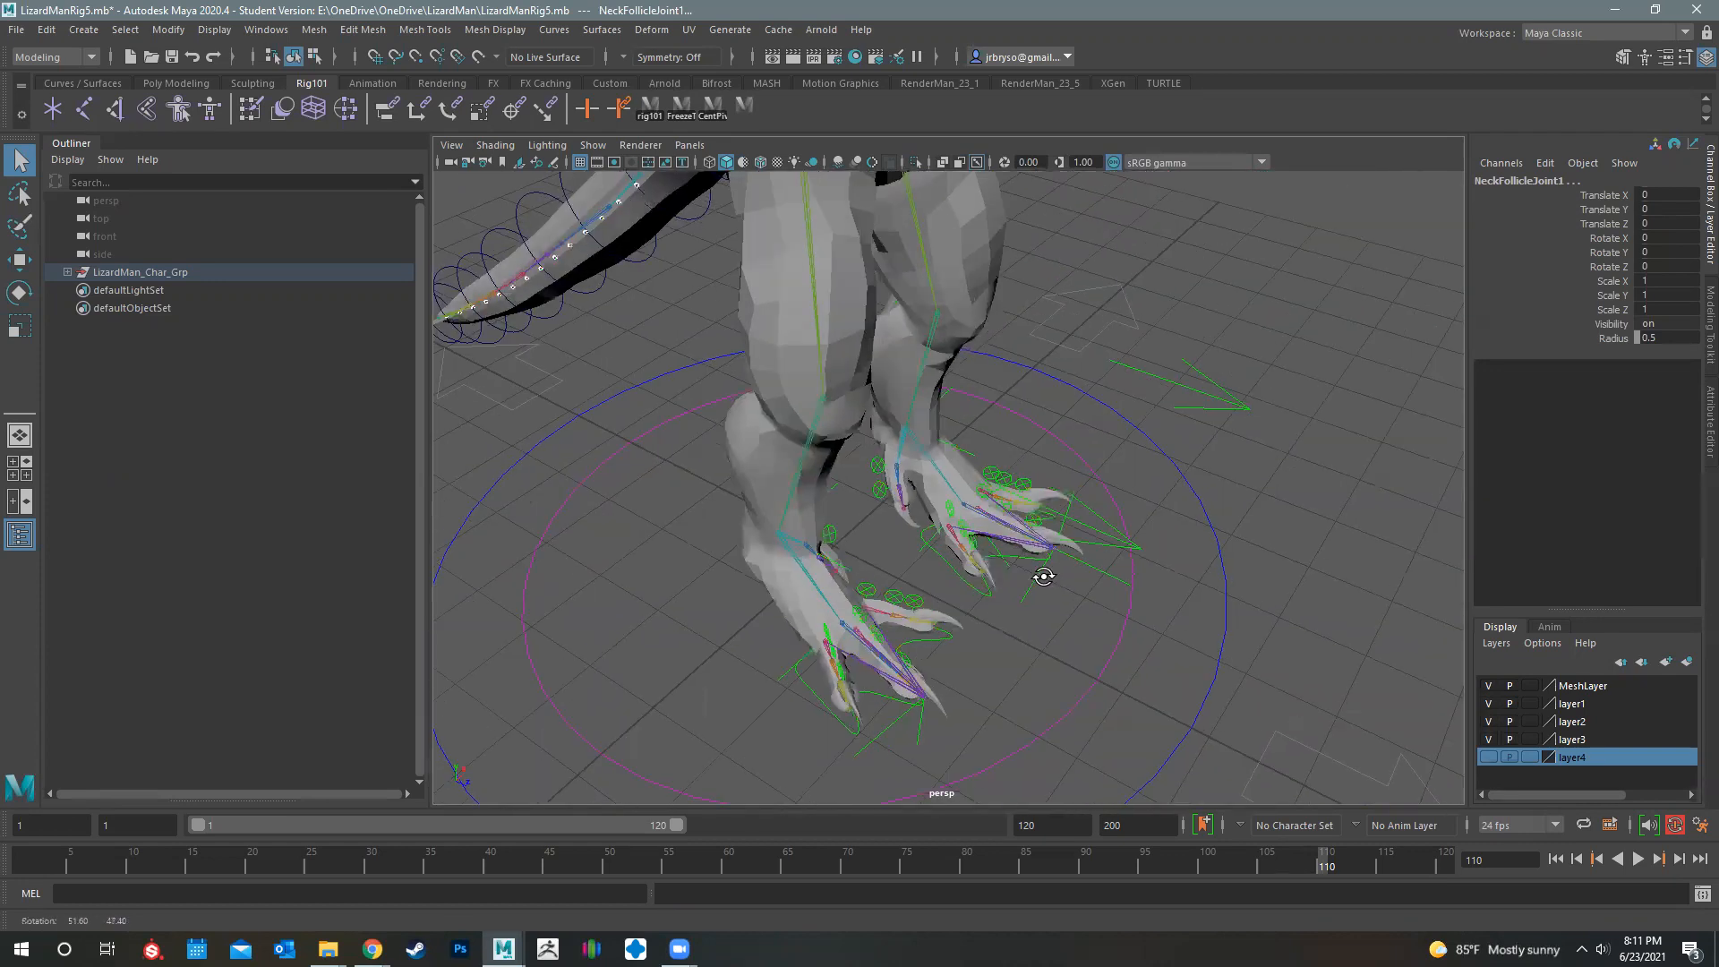
pyautogui.click(1079, 552)
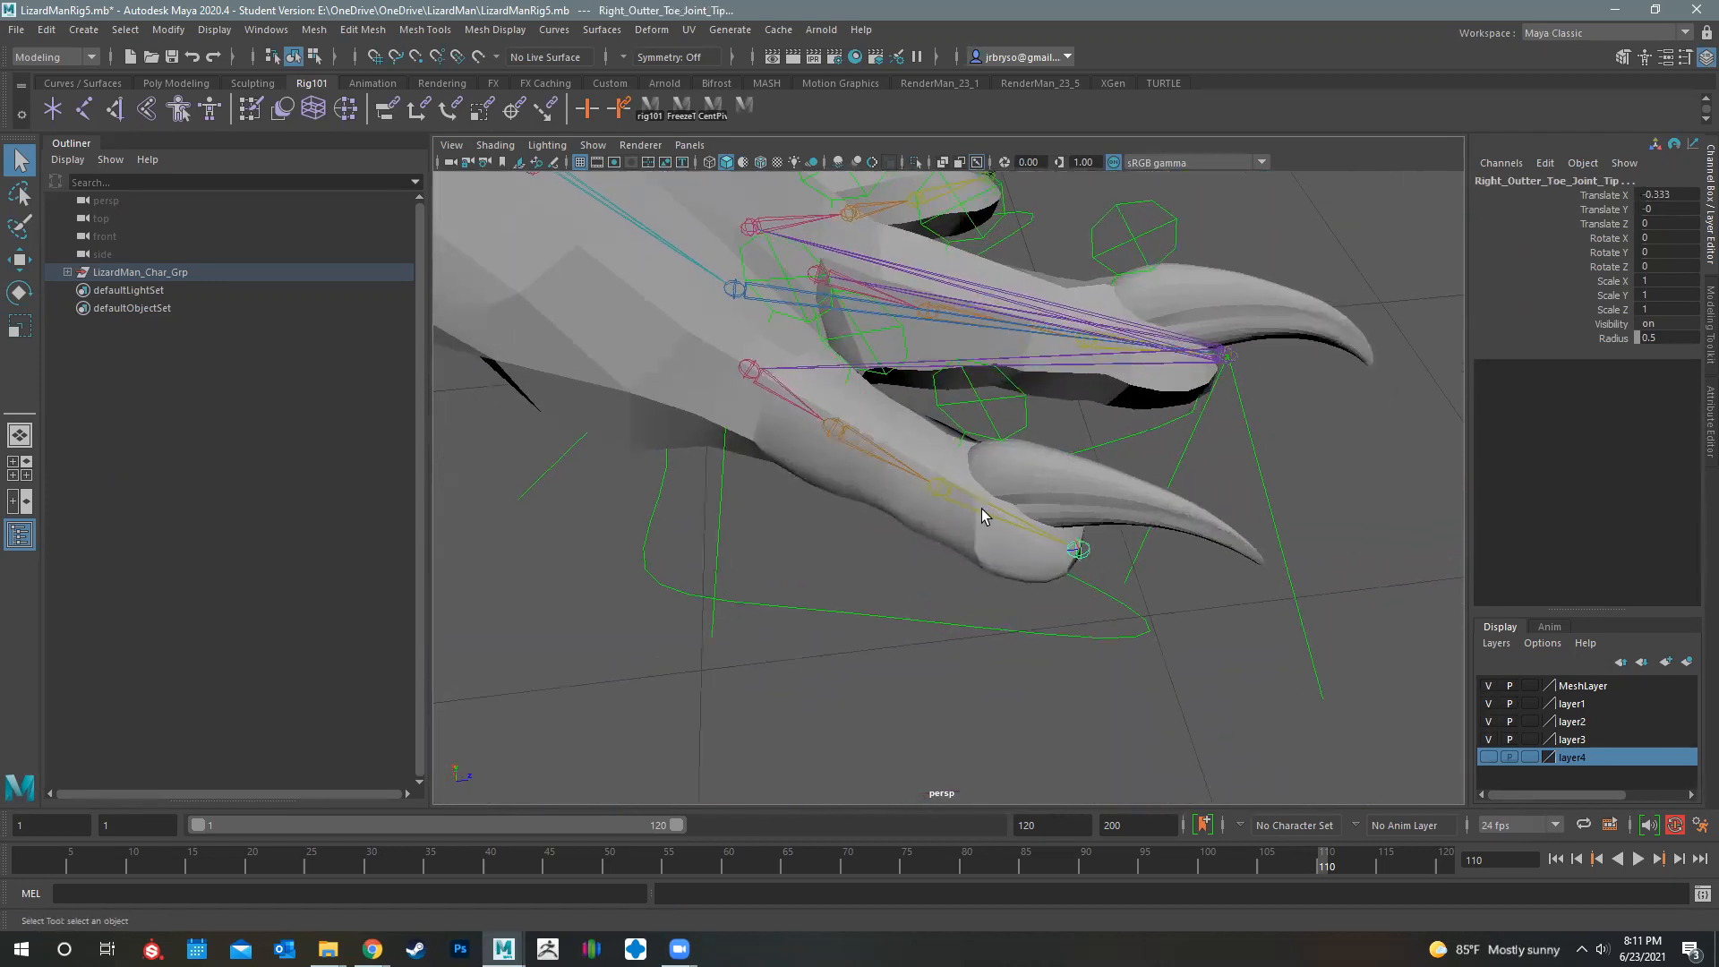
pyautogui.click(936, 494)
pyautogui.click(834, 427)
pyautogui.click(744, 368)
# Add Right_Mid_Toe_Joint_2 and RightToeTipIK at the right middle toe to the selection, undoing the stray pick at the tip
pyautogui.keyDown('alt'); pyautogui.moveTo(1174, 407); pyautogui.dragTo(1076, 450); pyautogui.keyUp('alt')
pyautogui.scroll(6, 1065, 605)
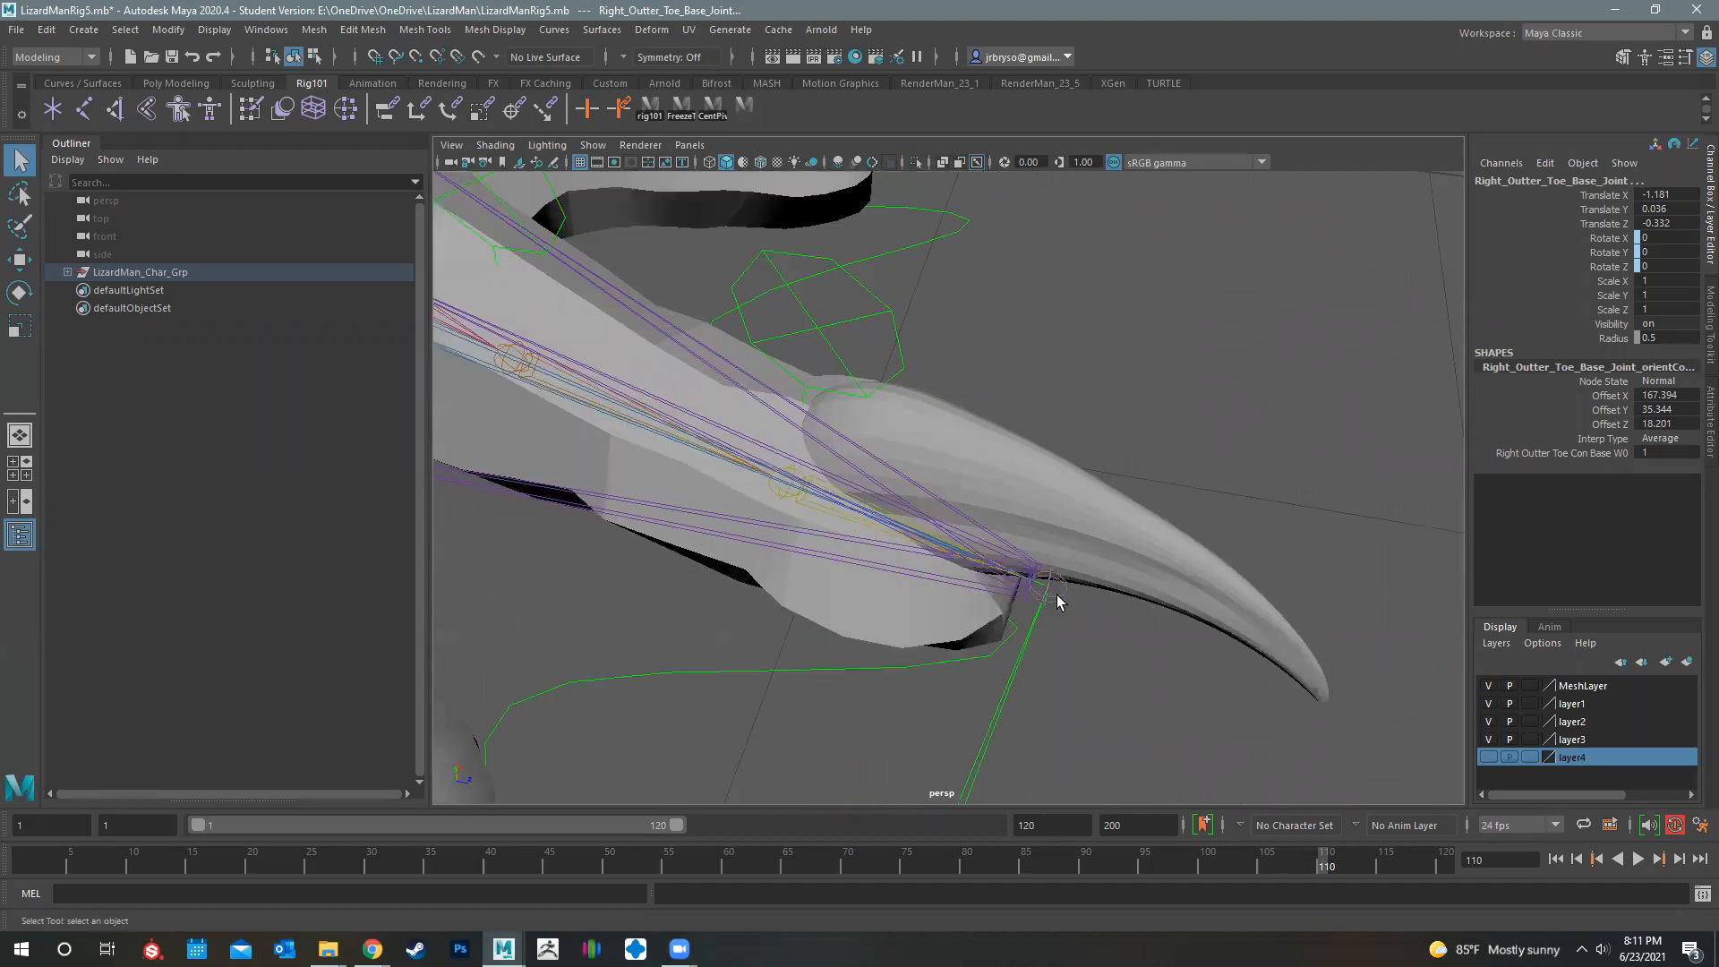
pyautogui.click(1058, 598)
pyautogui.hotkey('ctrl', 'z')
pyautogui.click(787, 493)
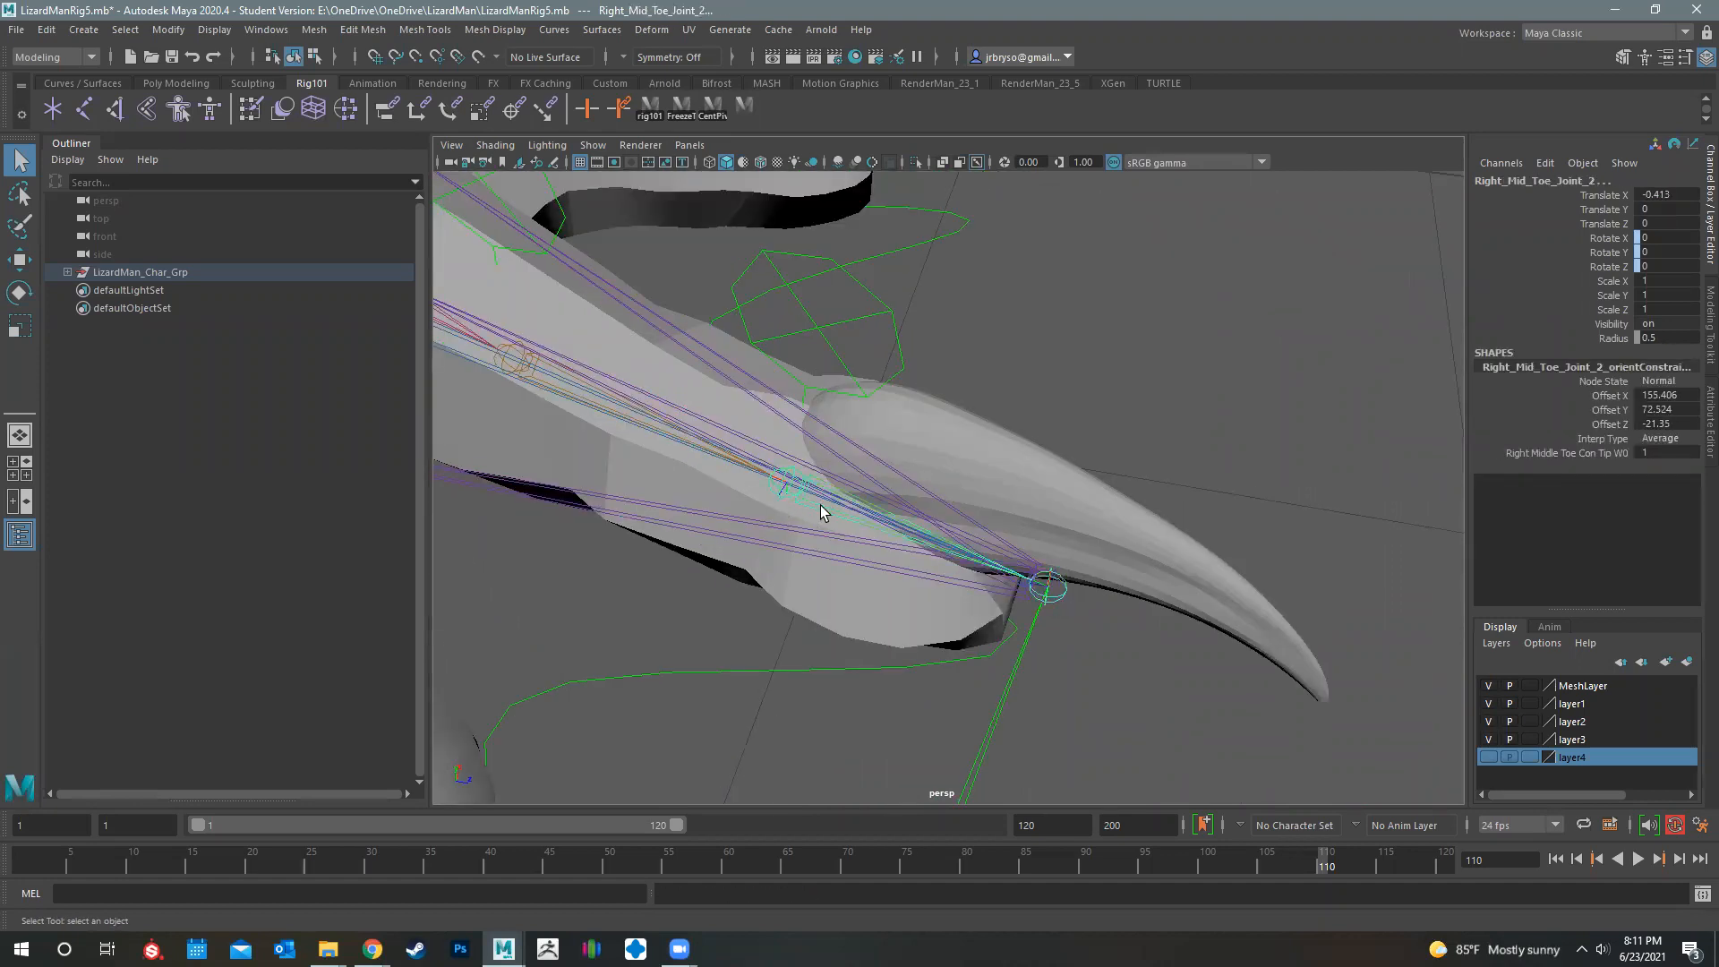
pyautogui.click(1044, 598)
# Add the right middle toe's remaining joints back to its base, undoing the stray pick of RightBallJoint
pyautogui.keyDown('alt'); pyautogui.moveTo(837, 514); pyautogui.dragTo(989, 559, button='middle'); pyautogui.keyUp('alt')
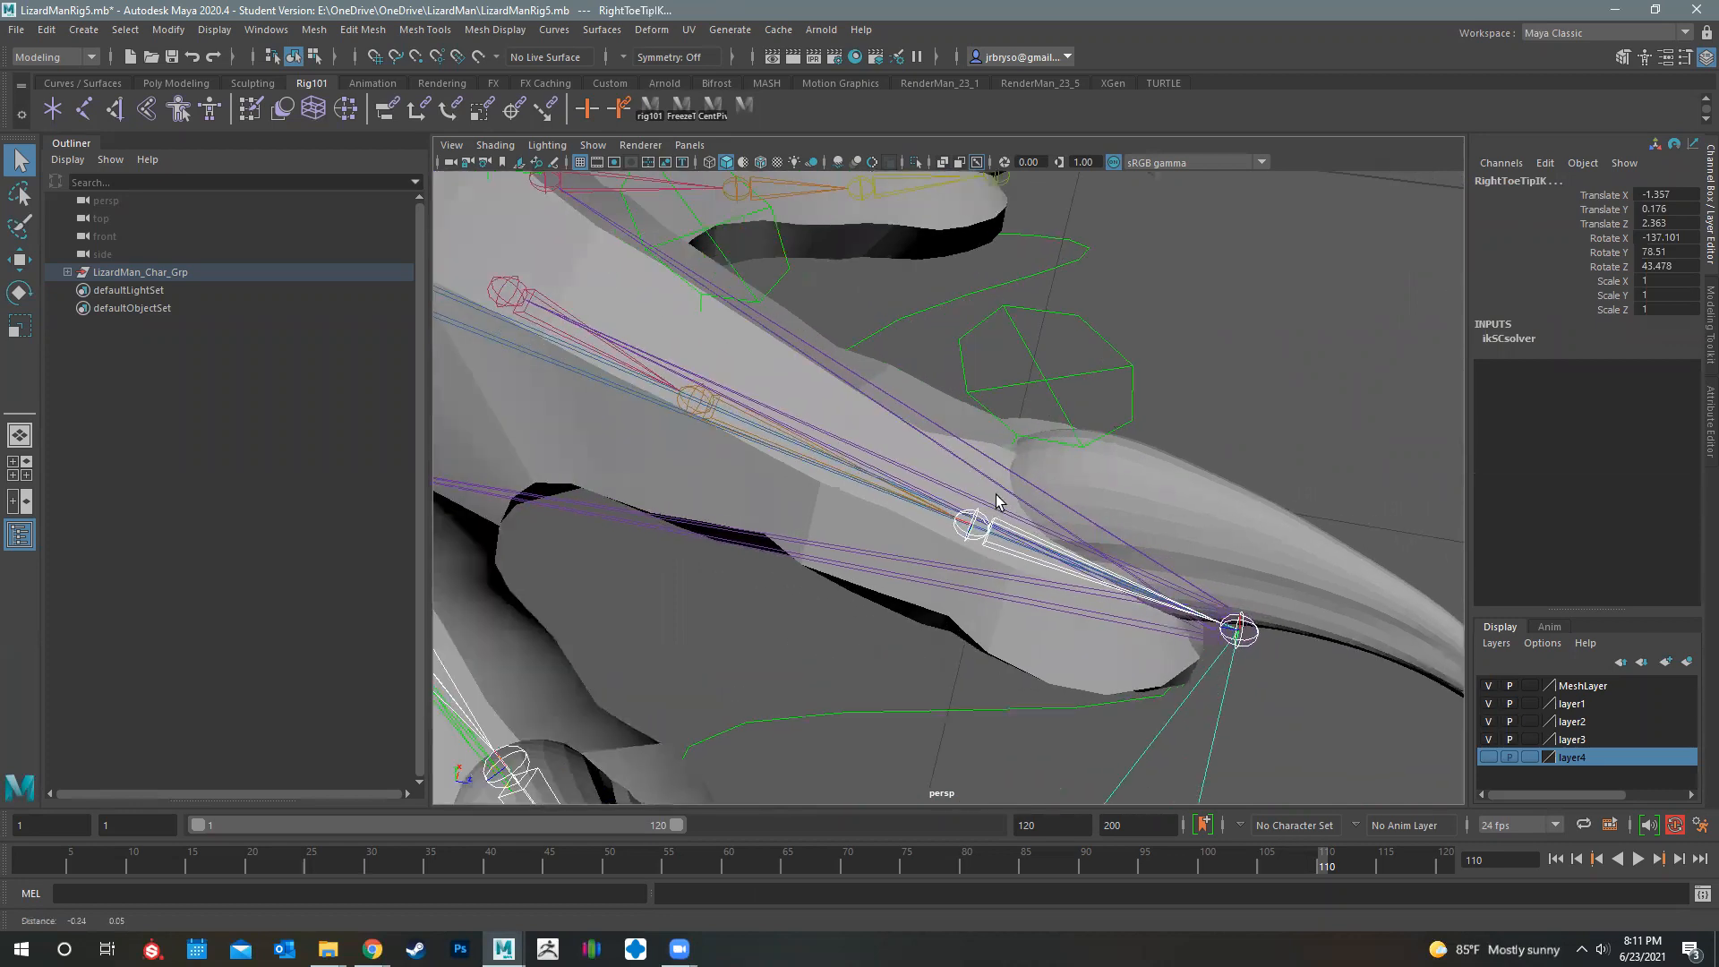
pyautogui.click(994, 490)
pyautogui.hotkey('ctrl', 'z')
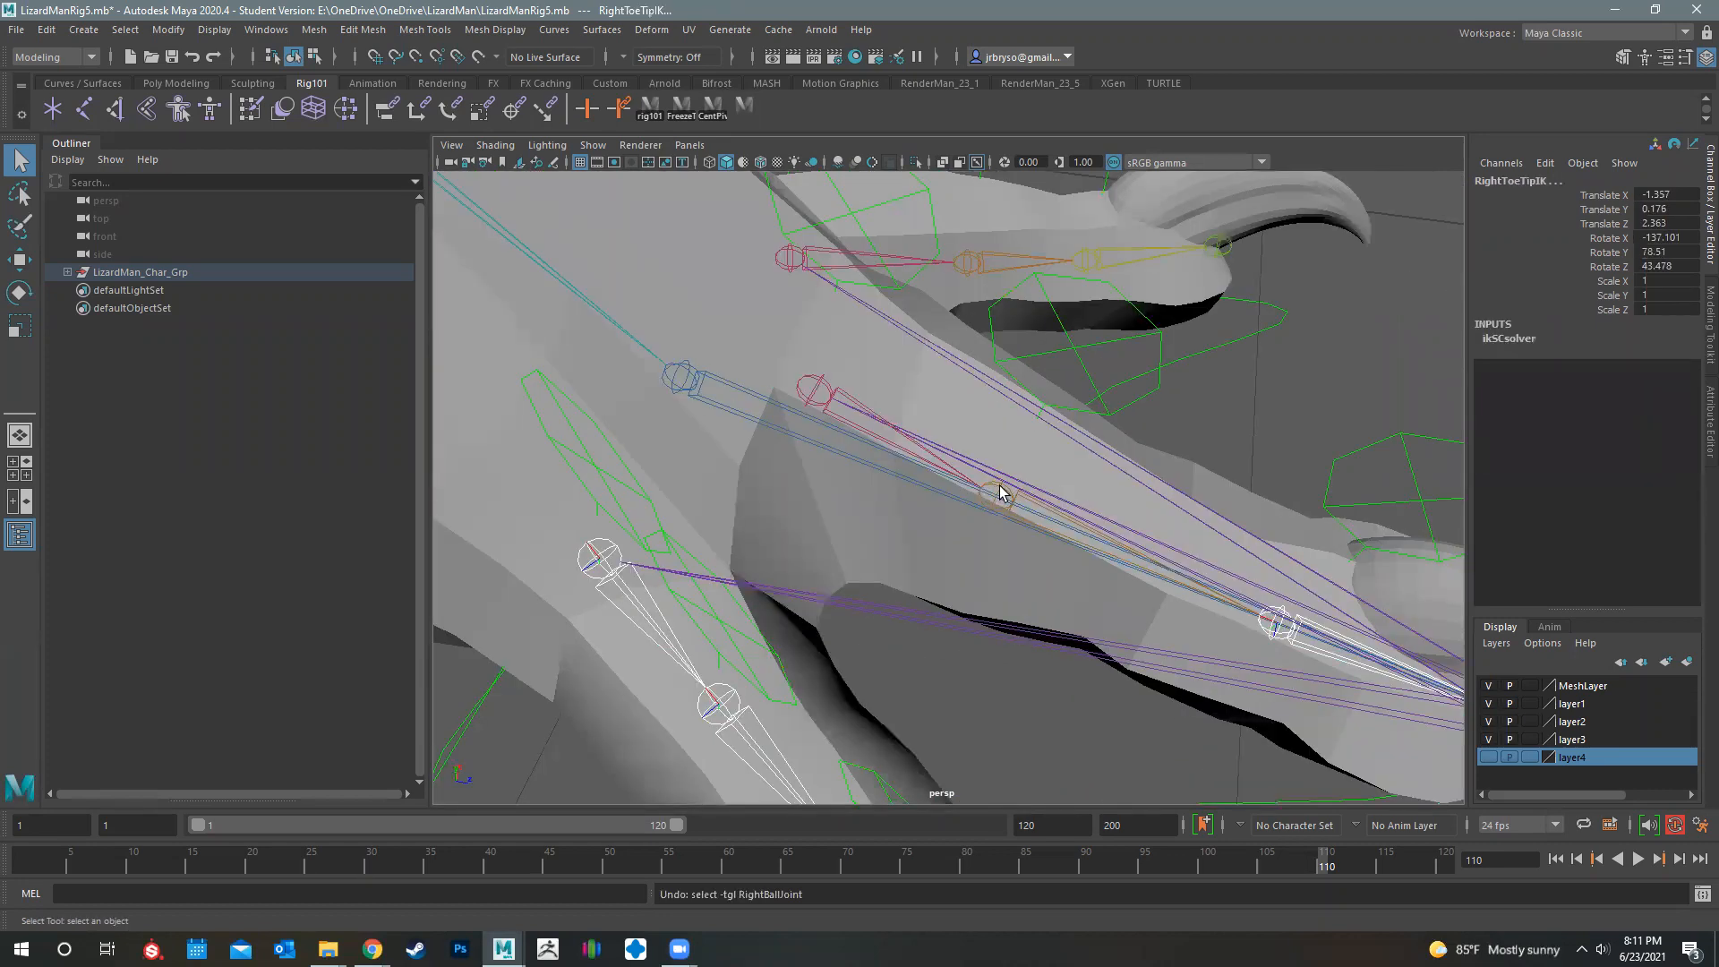
pyautogui.click(1000, 492)
pyautogui.click(809, 384)
# Add the right inner toe's joints to the selection, from the tip back to the base
pyautogui.keyDown('alt'); pyautogui.moveTo(931, 455); pyautogui.dragTo(1032, 372); pyautogui.keyUp('alt')
pyautogui.scroll(4, 1029, 372)
pyautogui.click(1019, 368)
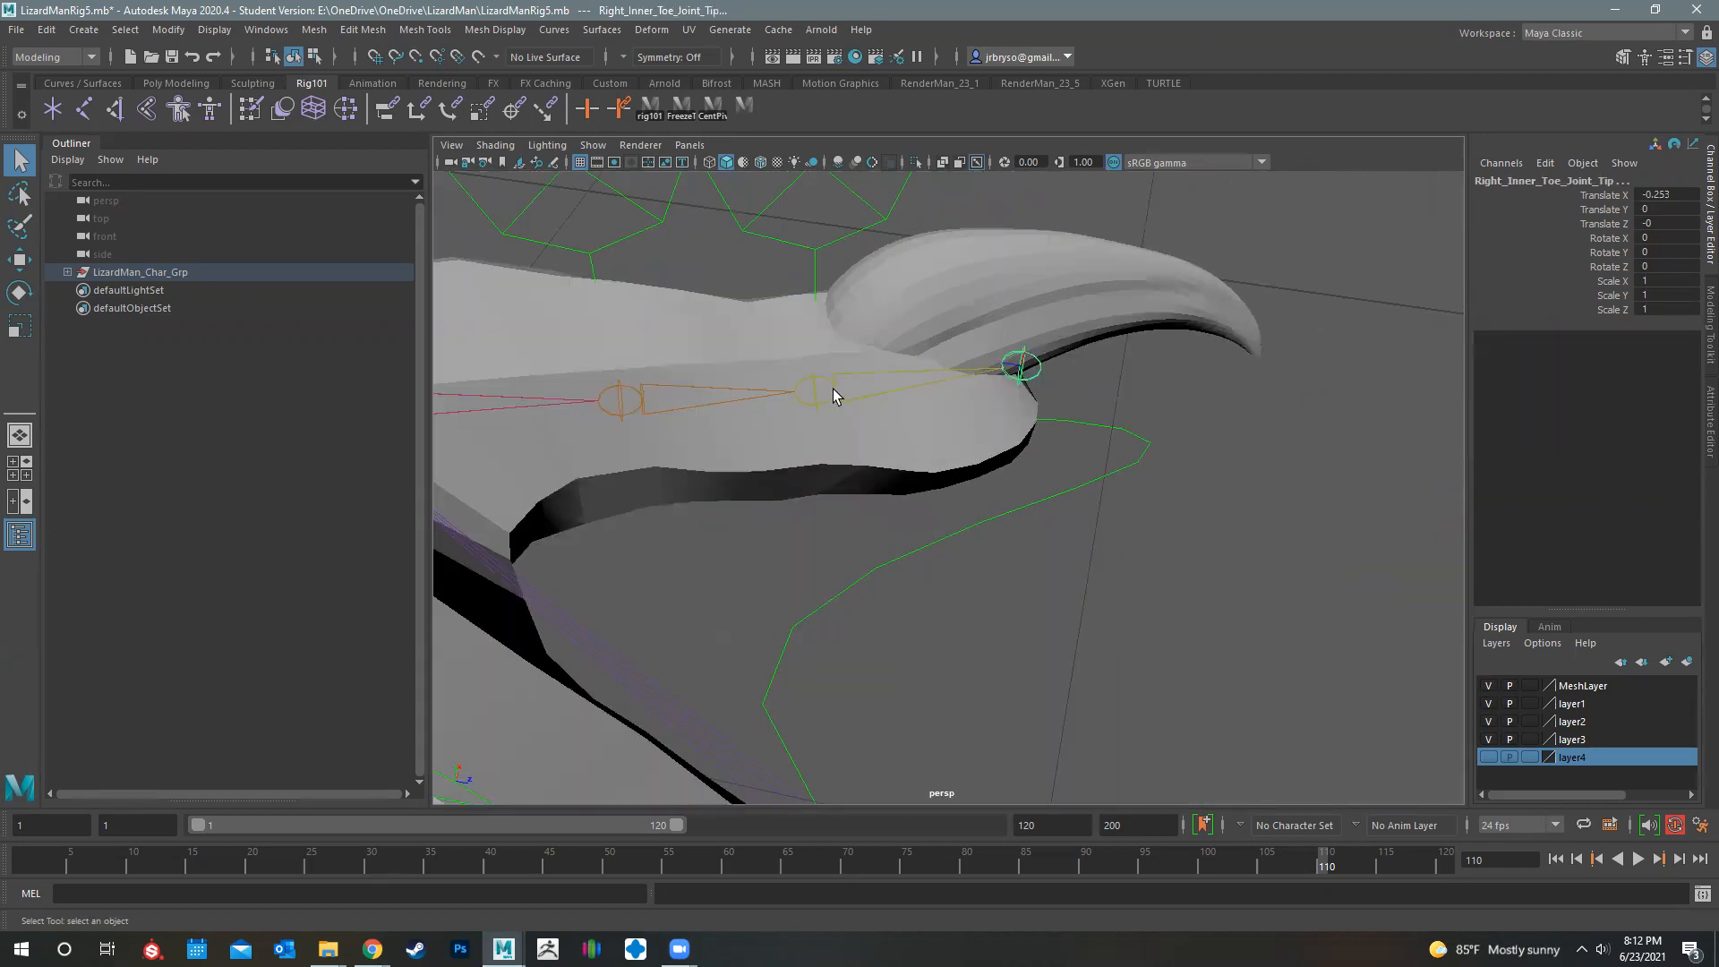
pyautogui.click(814, 383)
pyautogui.click(623, 399)
pyautogui.keyDown('alt'); pyautogui.moveTo(611, 414); pyautogui.dragTo(1200, 420, button='middle'); pyautogui.keyUp('alt')
pyautogui.click(864, 422)
# Try adding RightToeTipJoint and RightBallIK on the right foot to the selection, and undo both picks
pyautogui.keyDown('alt'); pyautogui.moveTo(1086, 533); pyautogui.dragTo(1056, 400, button='middle'); pyautogui.keyUp('alt')
pyautogui.keyDown('alt'); pyautogui.moveTo(1307, 734); pyautogui.dragTo(1090, 518, button='middle'); pyautogui.keyUp('alt')
pyautogui.scroll(-6, 1089, 515)
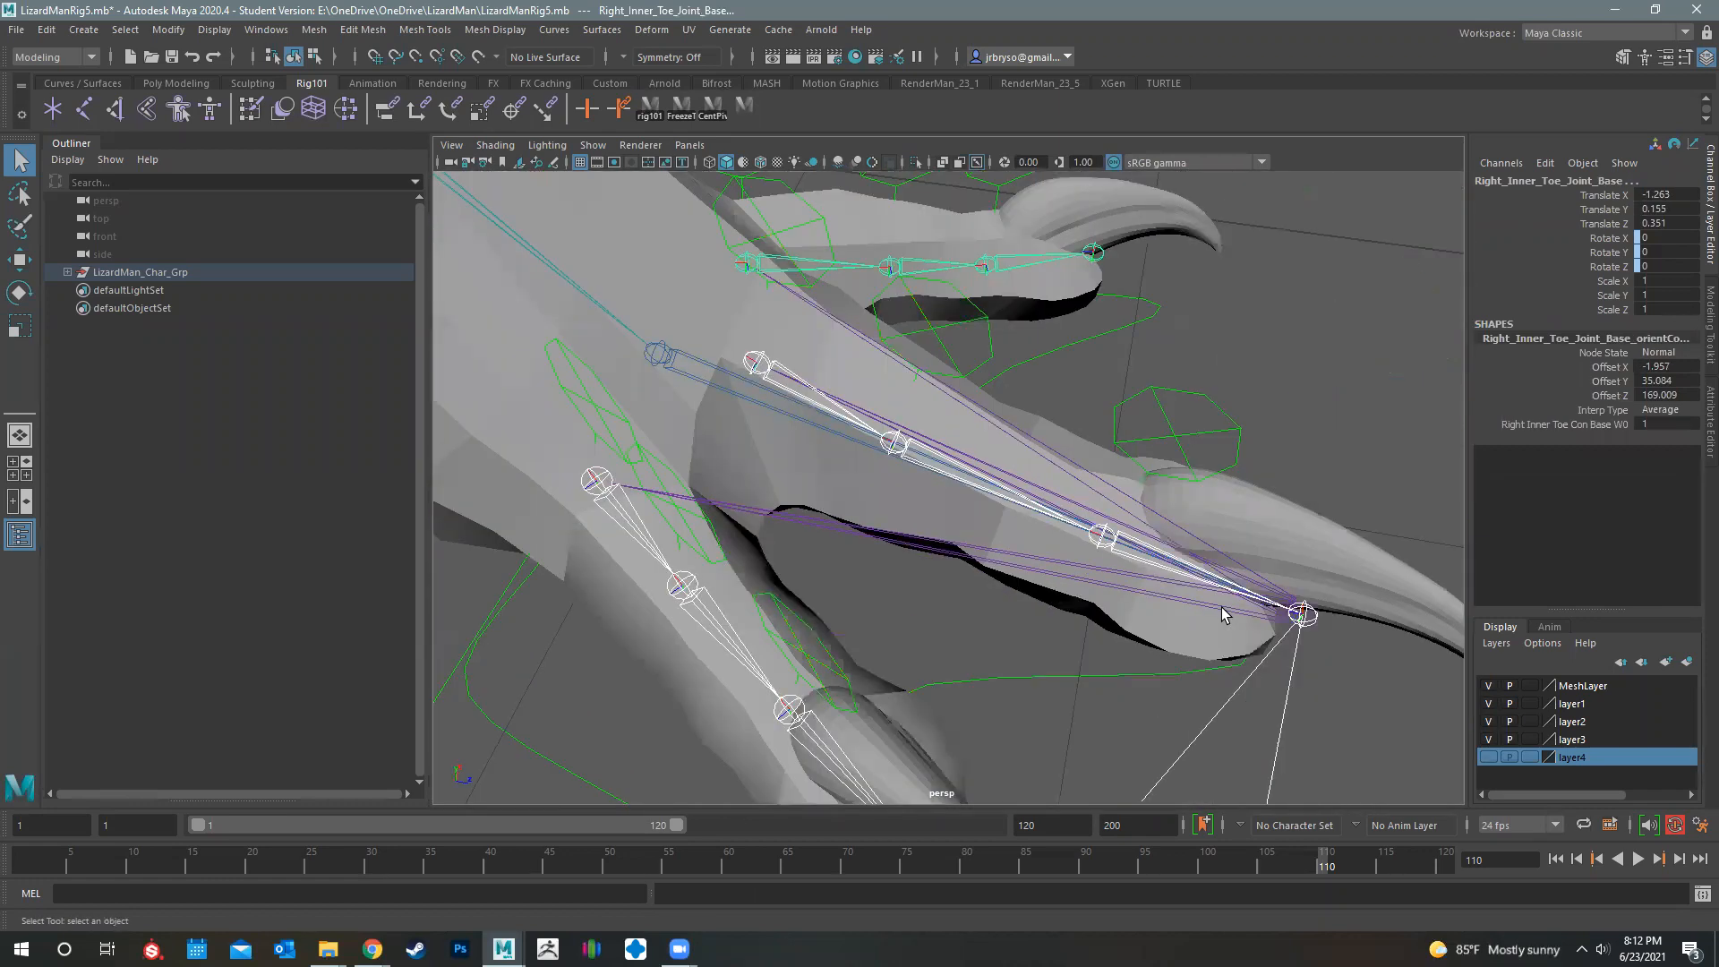
pyautogui.click(1221, 607)
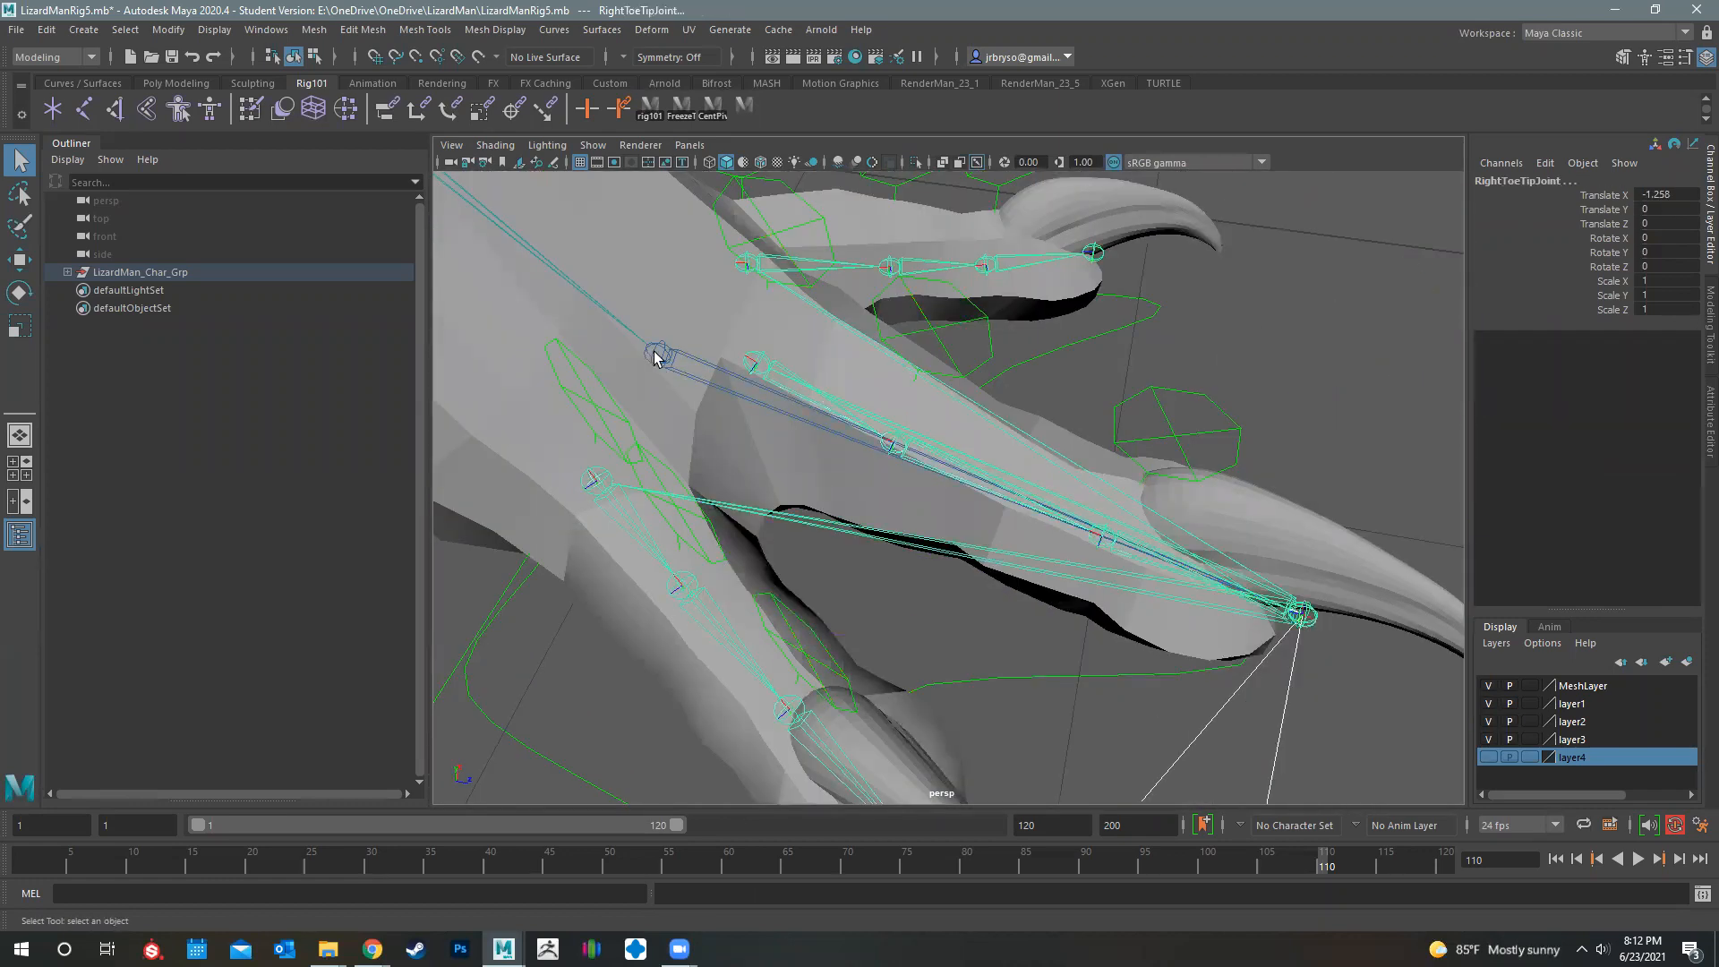
pyautogui.keyDown('shift'); pyautogui.click(655, 357); pyautogui.keyUp('shift')
pyautogui.keyDown('alt'); pyautogui.moveTo(690, 364); pyautogui.dragTo(932, 449, button='middle'); pyautogui.keyUp('alt')
pyautogui.hotkey('ctrl', 'z')
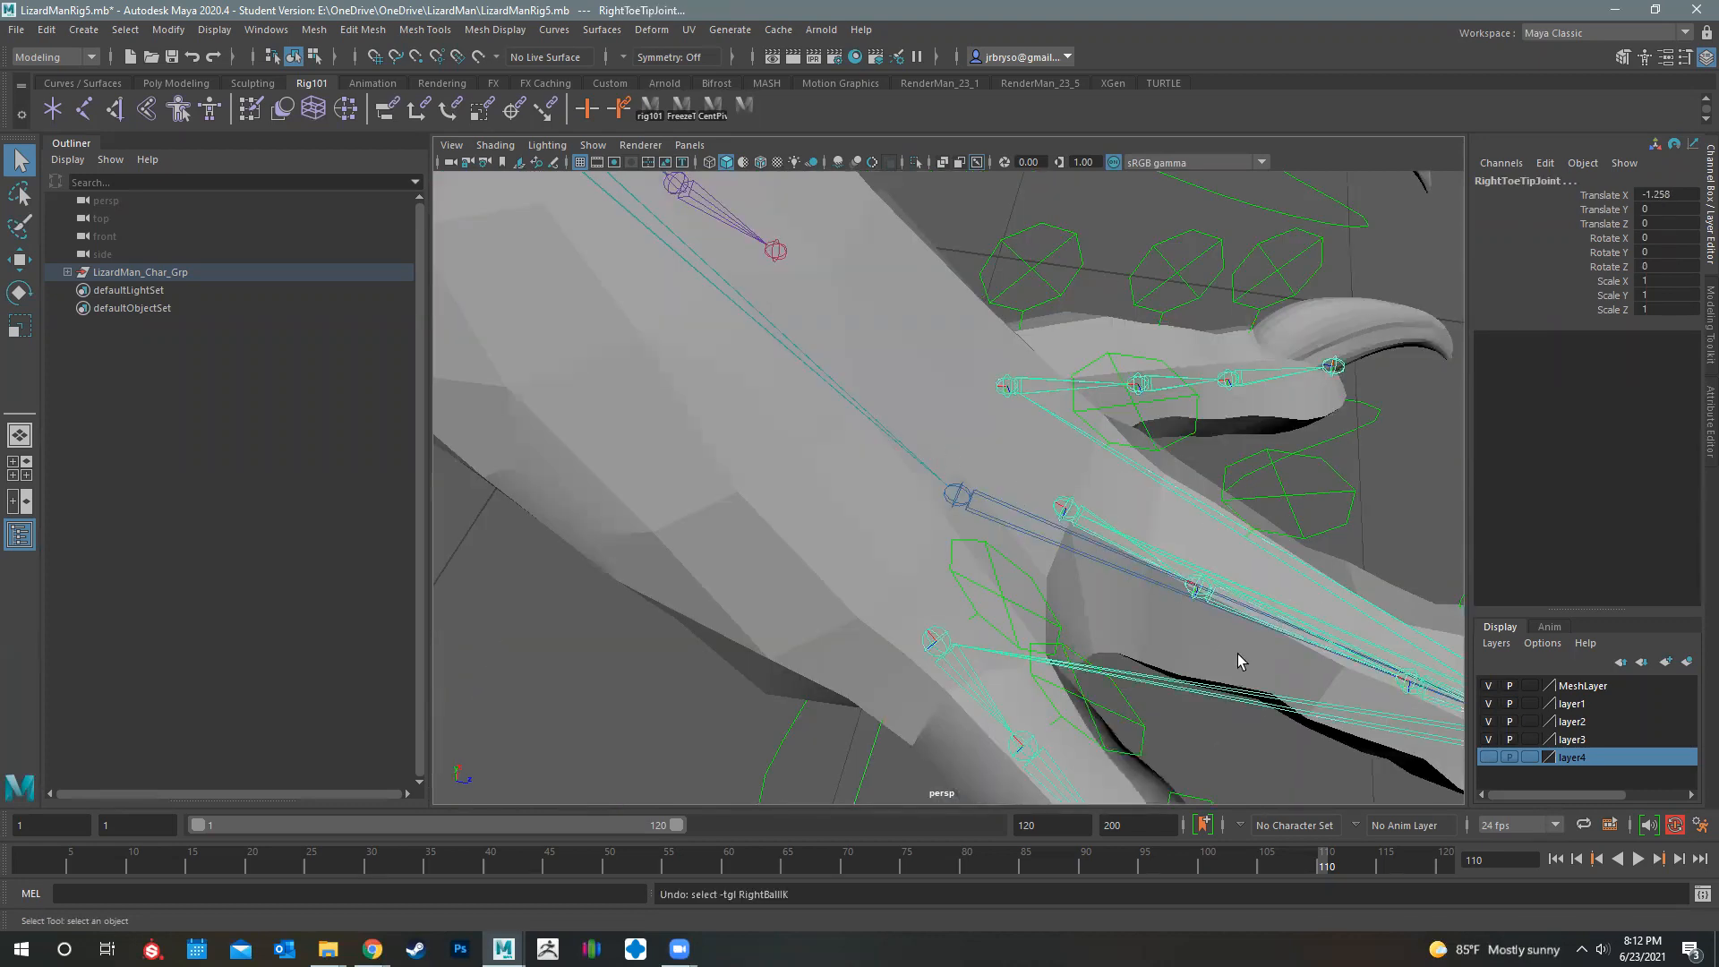
pyautogui.click(1334, 723)
pyautogui.keyDown('alt'); pyautogui.moveTo(1201, 618); pyautogui.dragTo(1209, 578, button='middle'); pyautogui.keyUp('alt')
pyautogui.keyDown('alt'); pyautogui.moveTo(1231, 573); pyautogui.dragTo(1056, 568, button='middle'); pyautogui.keyUp('alt')
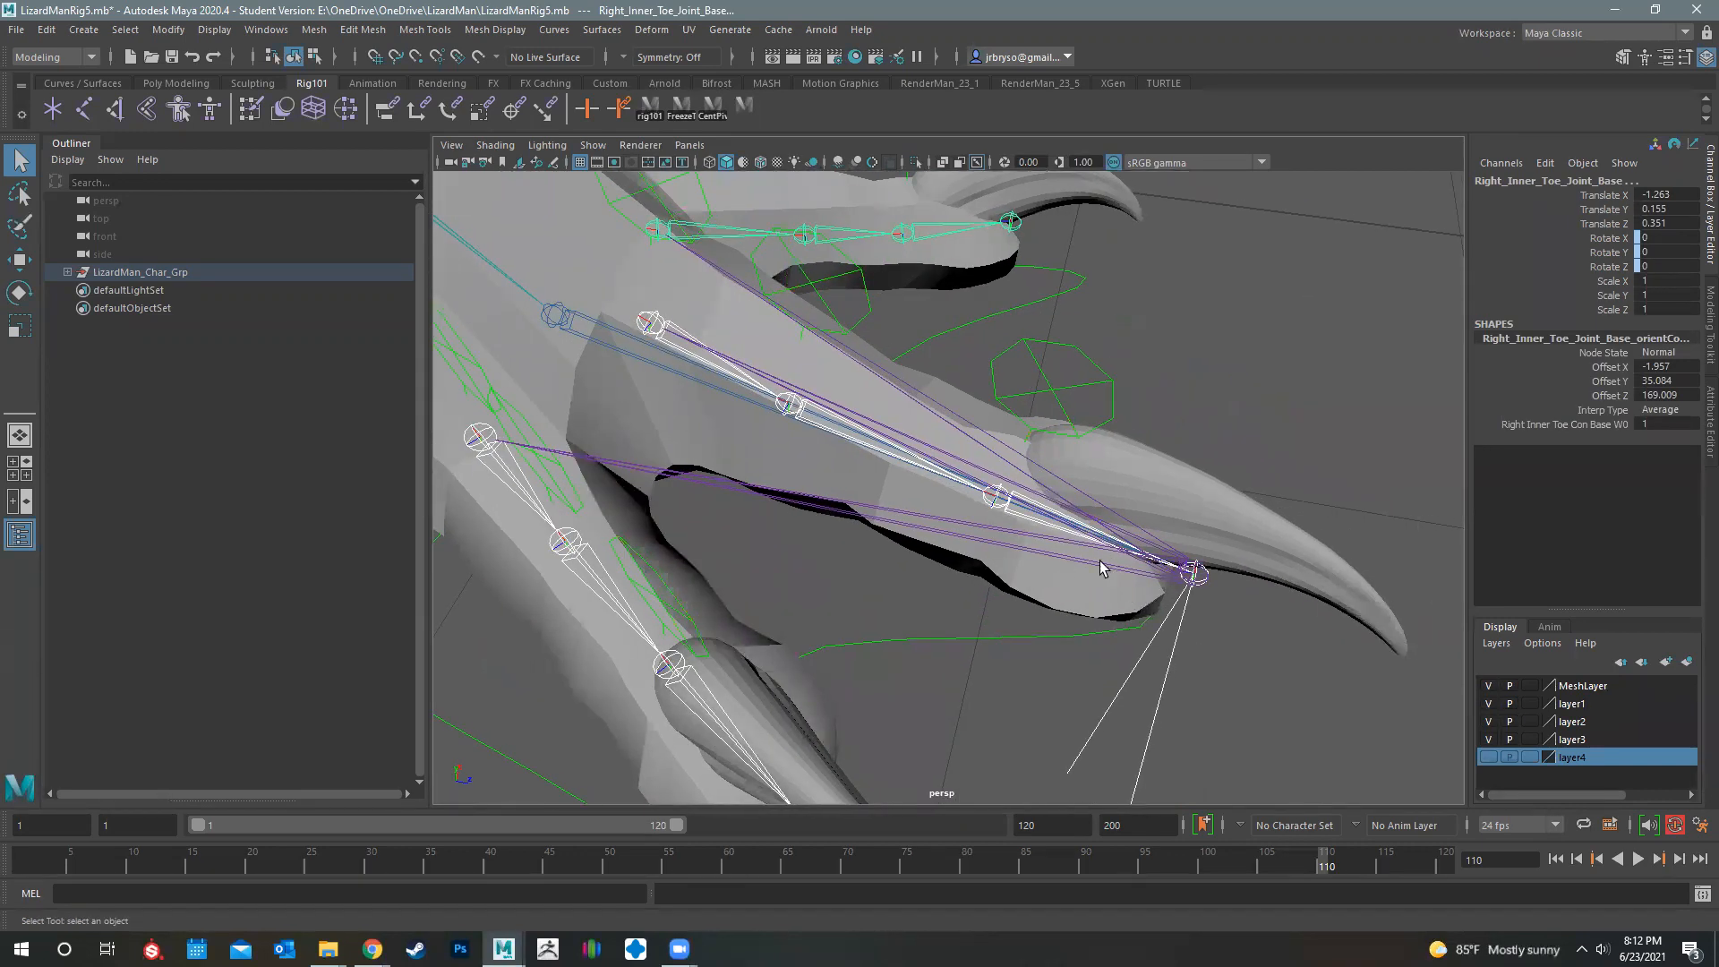
# Try adding RightBallJoint to the selection, and undo that pick
pyautogui.click(599, 346)
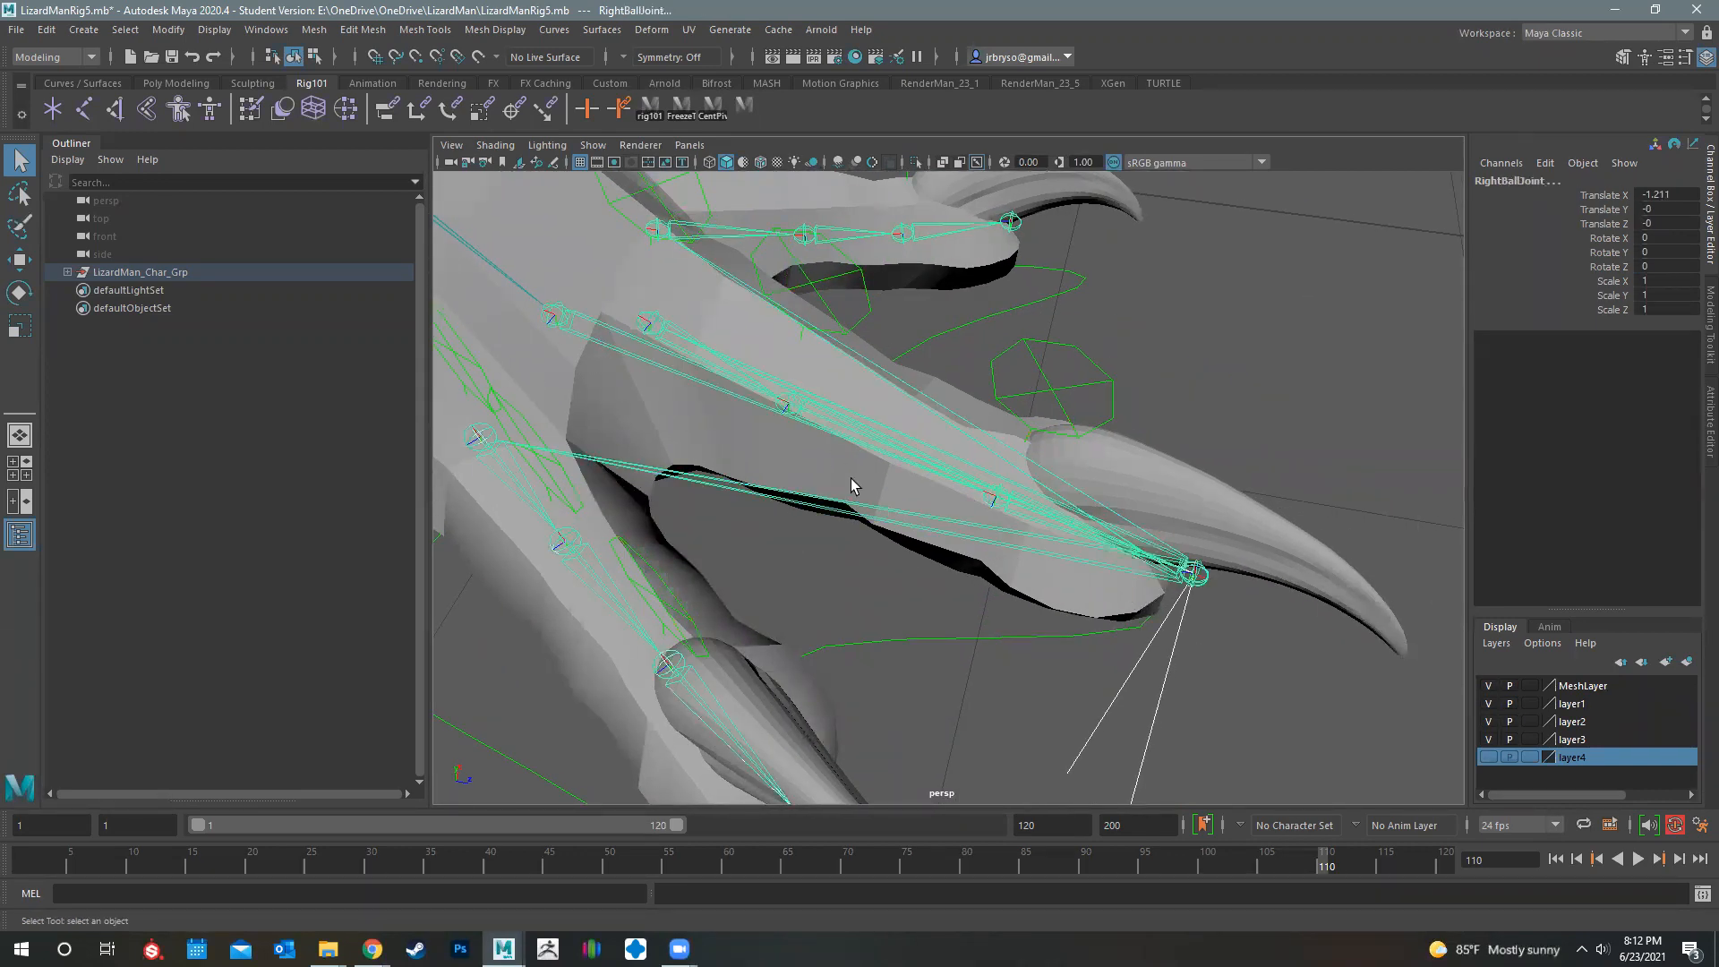
pyautogui.keyDown('alt'); pyautogui.moveTo(873, 484); pyautogui.dragTo(898, 487, button='middle'); pyautogui.keyUp('alt')
pyautogui.hotkey('ctrl', 'z')
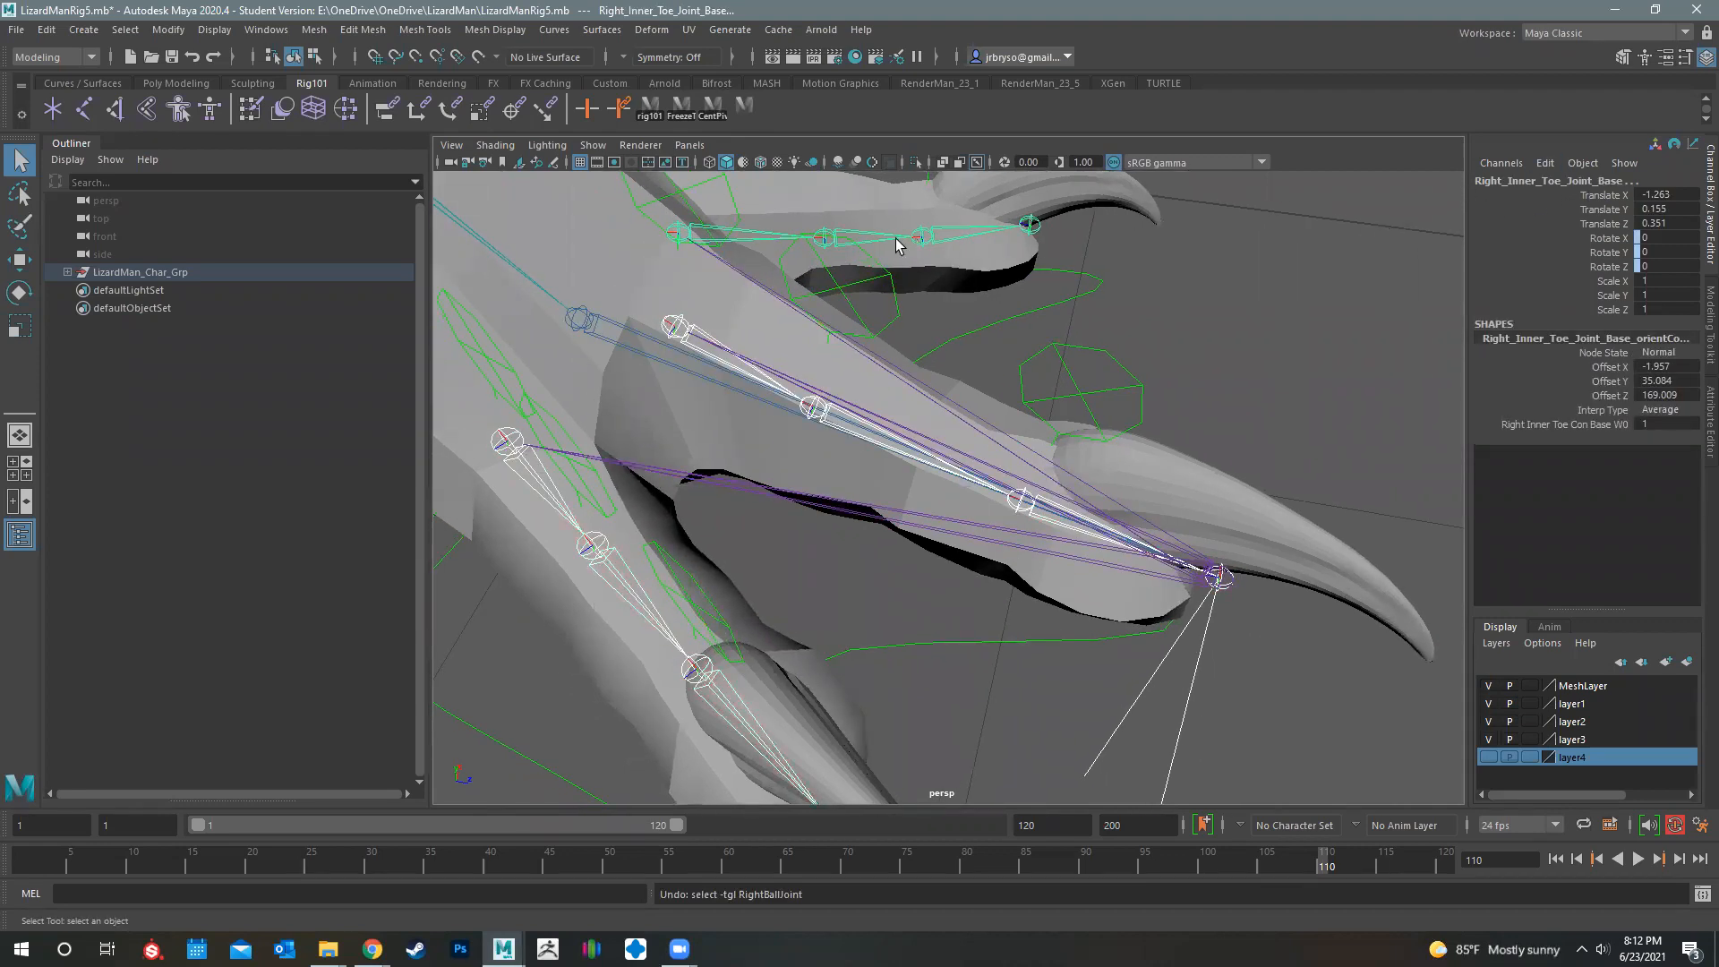
# Add the right foot's toe tip and ball joints to the selection
pyautogui.click(1149, 578)
pyautogui.keyDown('alt'); pyautogui.moveTo(679, 475); pyautogui.dragTo(741, 399); pyautogui.keyUp('alt')
pyautogui.click(835, 387)
pyautogui.click(736, 404)
# Add the right dewclaw's joints to the selection, from RightDueClaw_TipJoint back to RightDueClawBaseJoint
pyautogui.keyDown('alt'); pyautogui.moveTo(725, 319); pyautogui.dragTo(808, 369); pyautogui.keyUp('alt')
pyautogui.click(805, 369)
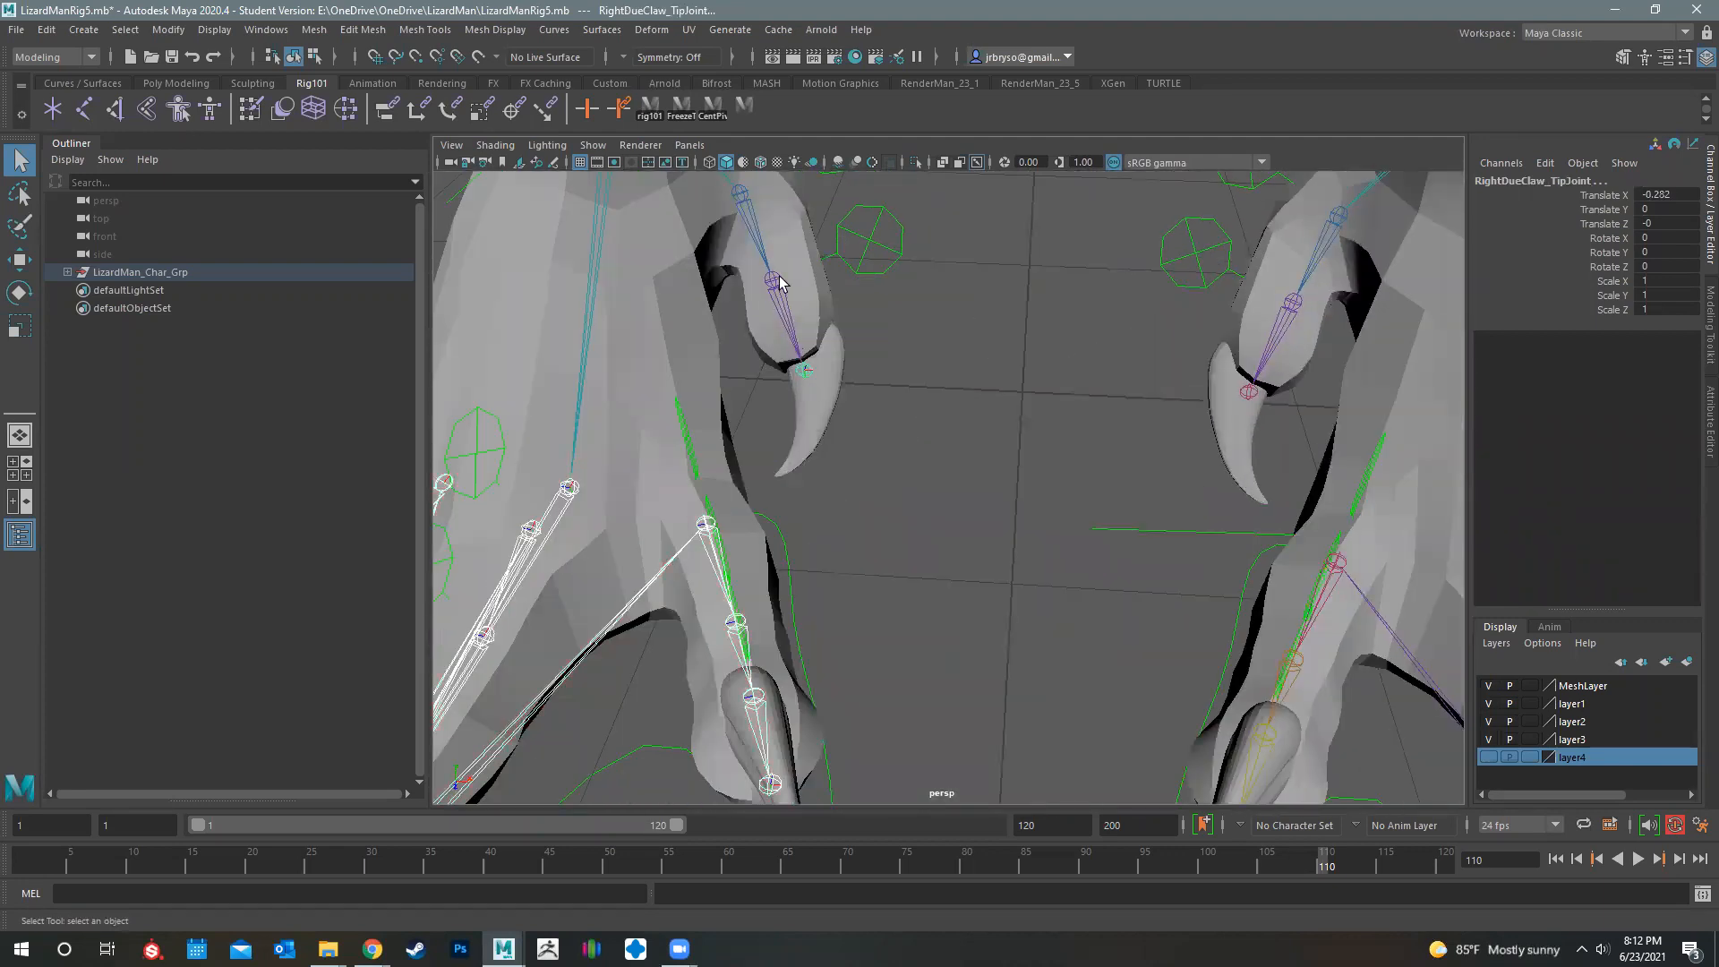
pyautogui.click(775, 287)
pyautogui.moveTo(779, 215)
pyautogui.keyDown('alt'); pyautogui.mouseDown()
pyautogui.moveTo(963, 385)
pyautogui.moveTo(907, 380)
pyautogui.moveTo(772, 217)
pyautogui.mouseUp(); pyautogui.keyUp('alt')
pyautogui.click(767, 218)
pyautogui.keyDown('alt'); pyautogui.moveTo(802, 319); pyautogui.dragTo(1059, 404); pyautogui.keyUp('alt')
pyautogui.click(1087, 353)
# Add RightAnkleJoint to the selection
pyautogui.keyDown('alt'); pyautogui.moveTo(1163, 358); pyautogui.dragTo(1118, 387); pyautogui.keyUp('alt')
pyautogui.keyDown('alt'); pyautogui.moveTo(981, 273); pyautogui.dragTo(1059, 275); pyautogui.keyUp('alt')
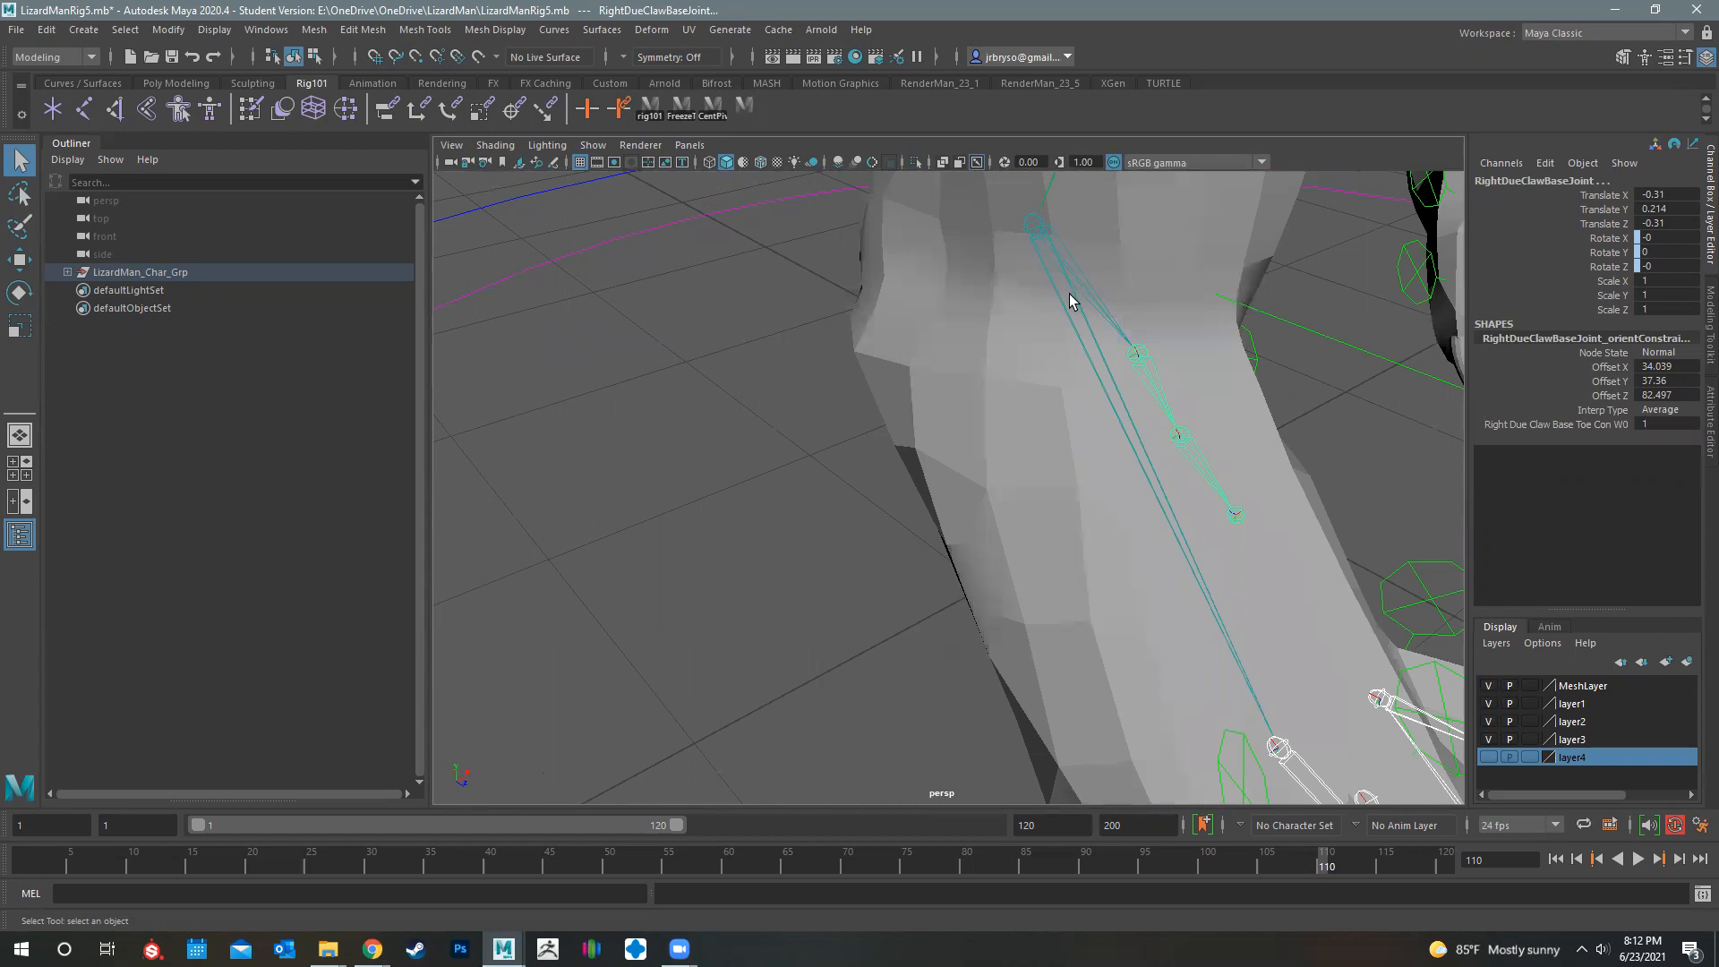
pyautogui.click(1069, 294)
# Hide all object types in the viewport, and show only joints and polygons again
pyautogui.keyDown('alt'); pyautogui.moveTo(1101, 259); pyautogui.dragTo(882, 573, button='middle'); pyautogui.keyUp('alt')
pyautogui.keyDown('alt'); pyautogui.moveTo(743, 279); pyautogui.dragTo(574, 153, button='right'); pyautogui.keyUp('alt')
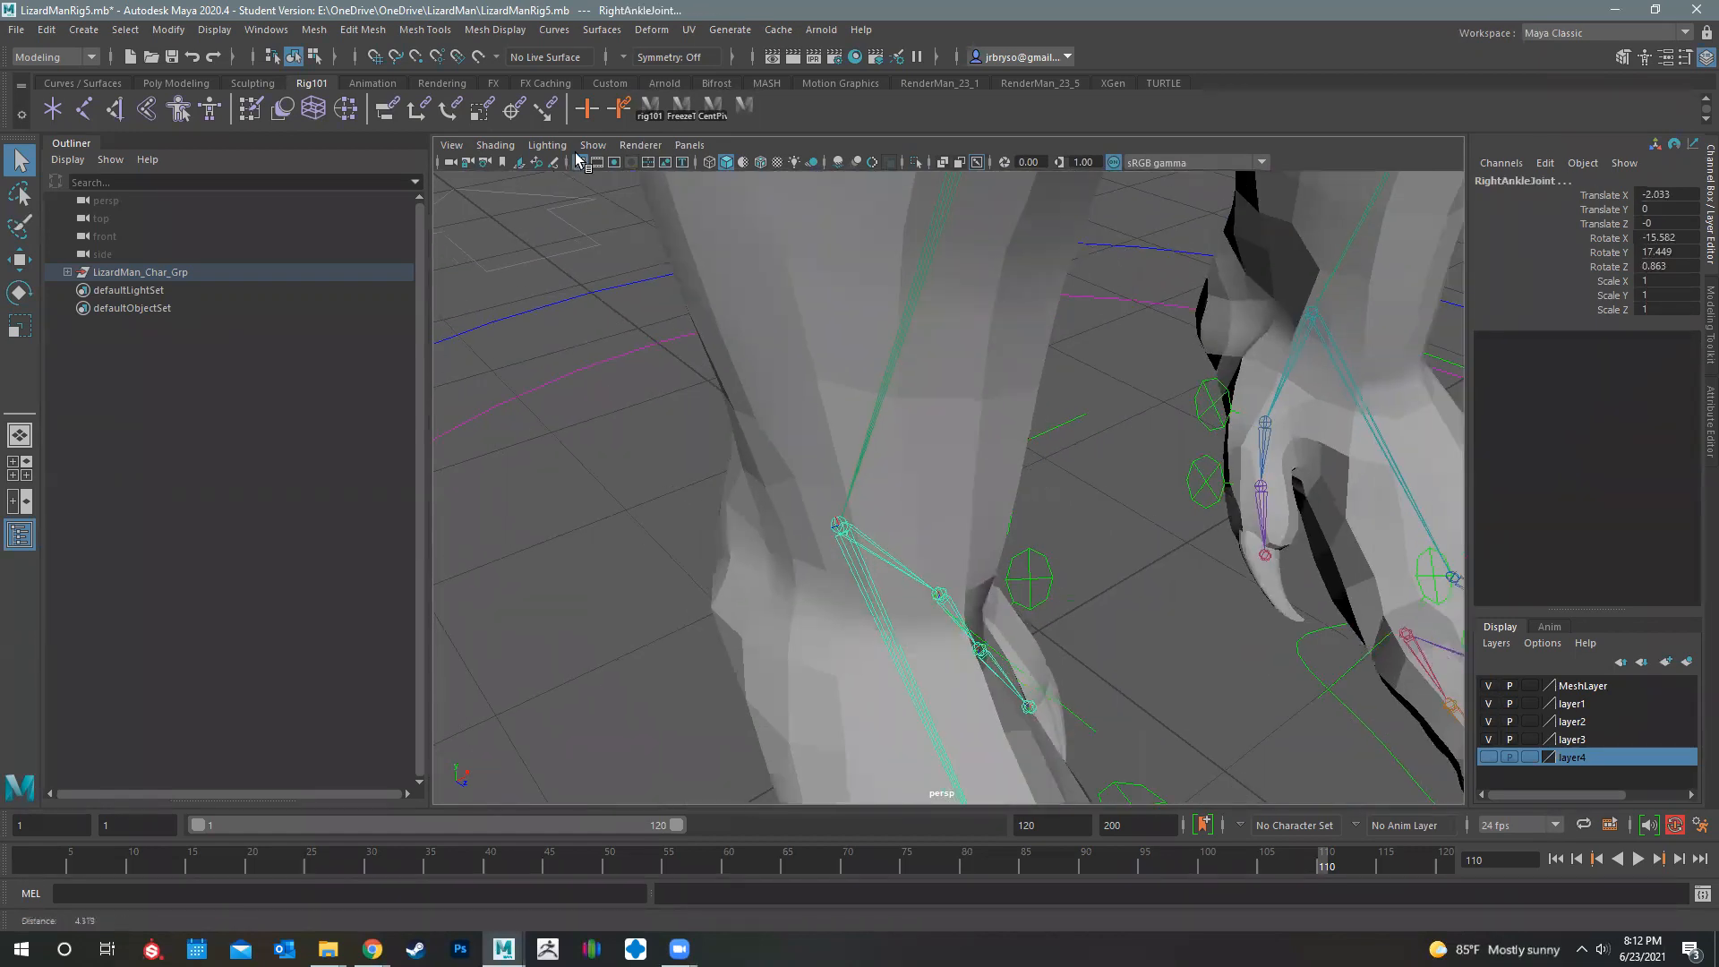
pyautogui.click(593, 144)
pyautogui.click(618, 224)
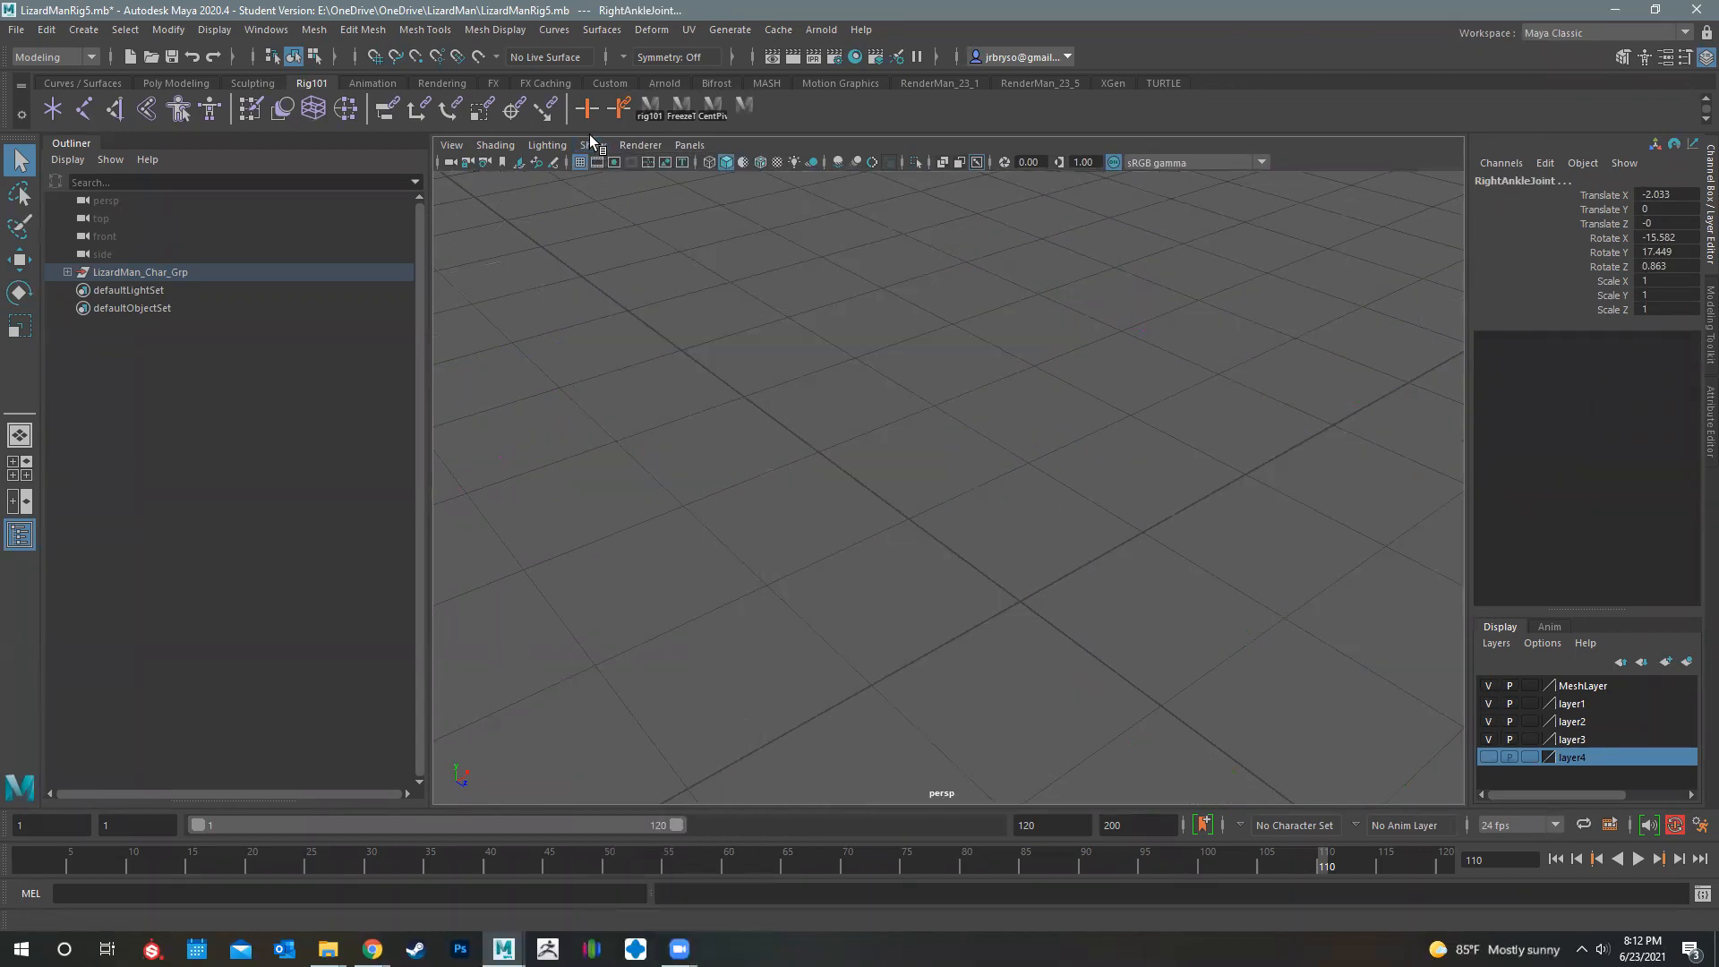
pyautogui.click(592, 144)
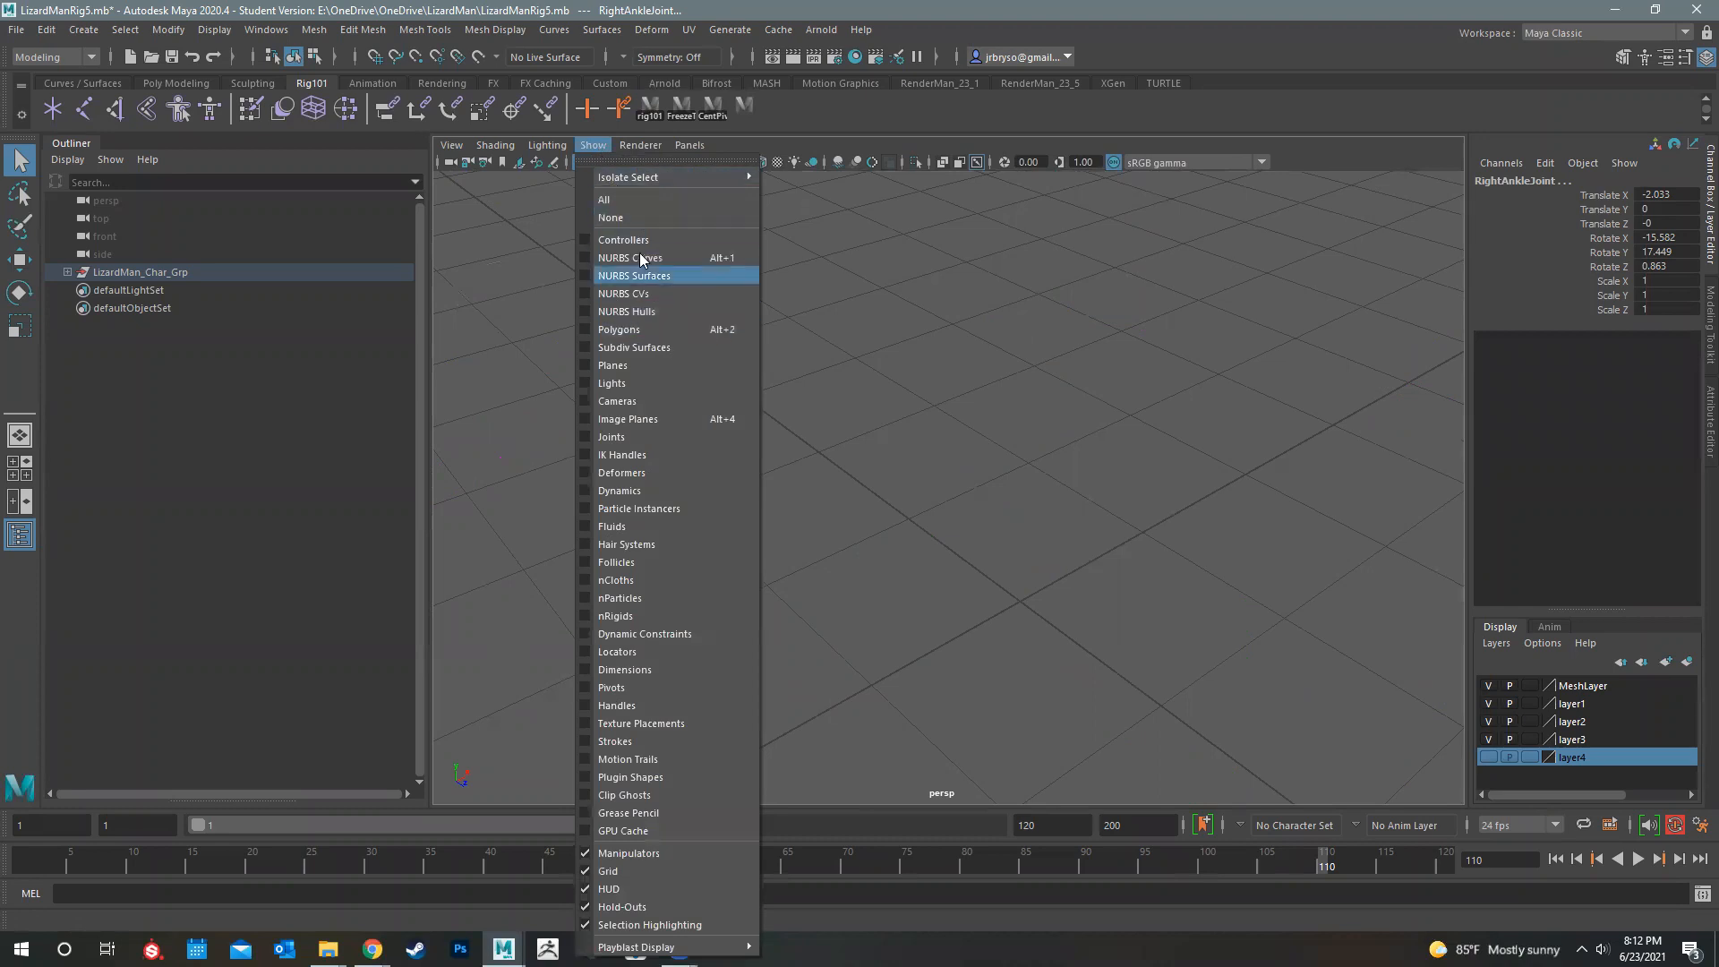
pyautogui.click(650, 441)
pyautogui.keyDown('alt'); pyautogui.moveTo(998, 427); pyautogui.dragTo(835, 157, button='middle'); pyautogui.keyUp('alt')
pyautogui.keyDown('alt'); pyautogui.moveTo(836, 158); pyautogui.dragTo(555, 170); pyautogui.keyUp('alt')
pyautogui.click(593, 144)
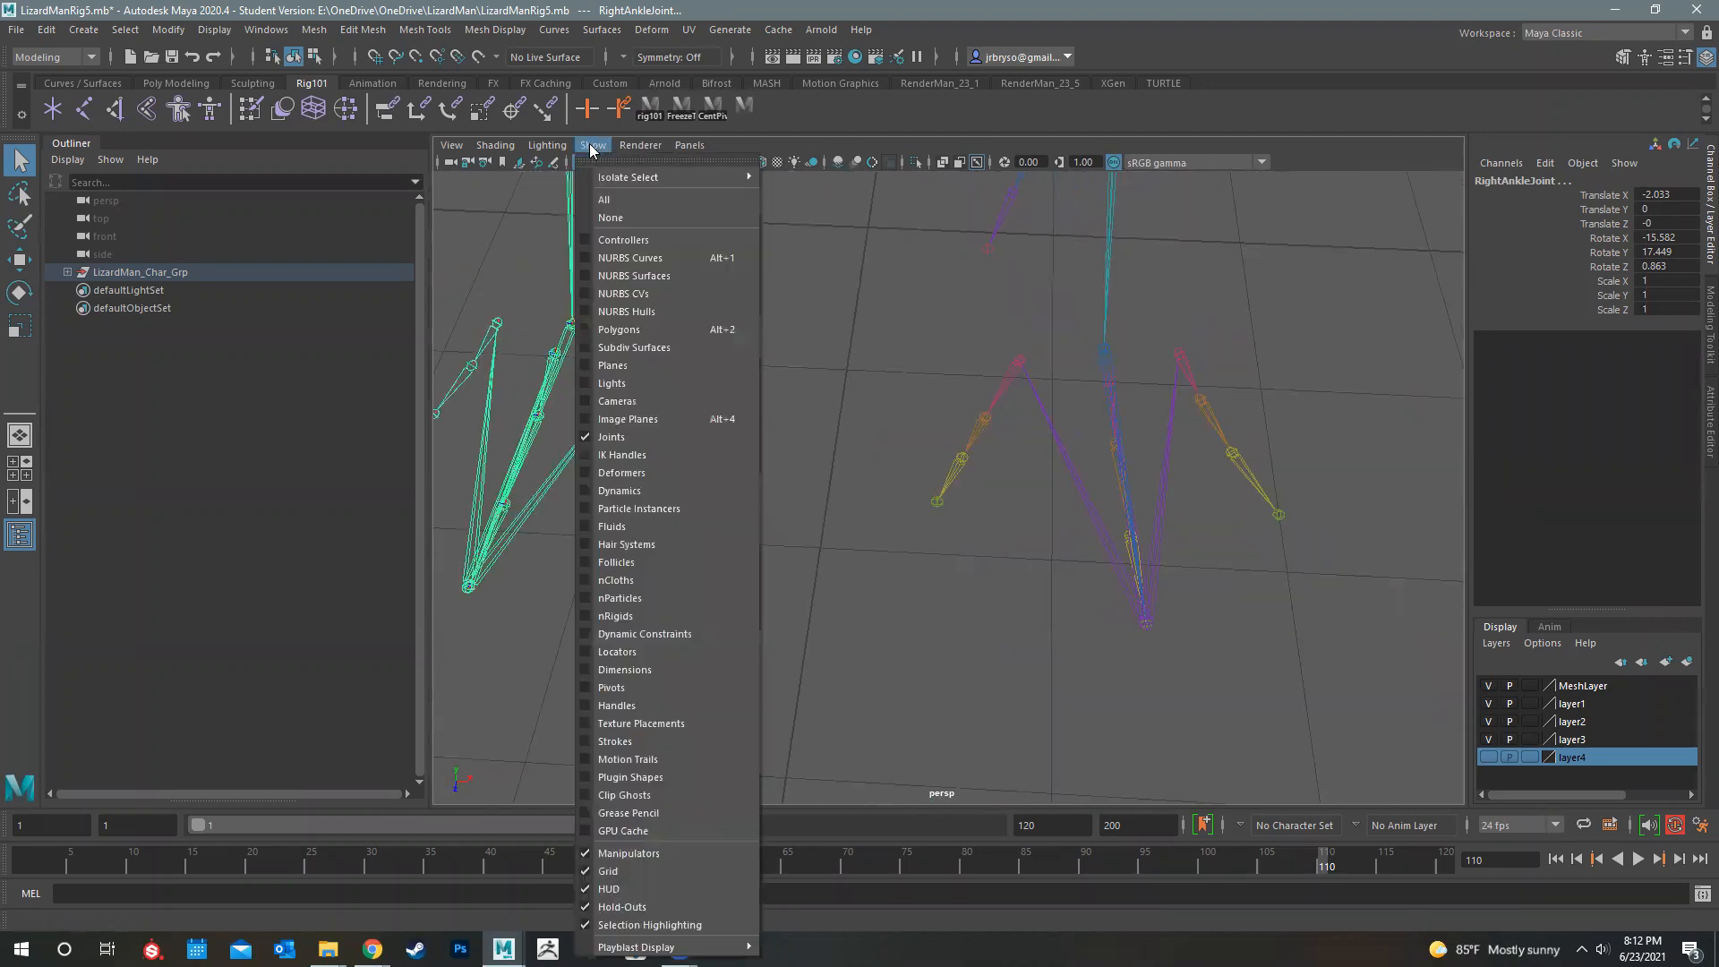
pyautogui.click(638, 333)
# Add the left inner toe's joints to the selection, from the tip back to the base
pyautogui.keyDown('alt'); pyautogui.moveTo(899, 412); pyautogui.dragTo(1007, 358); pyautogui.keyUp('alt')
pyautogui.scroll(4, 1005, 352)
pyautogui.keyDown('shift'); pyautogui.click(1006, 358); pyautogui.keyUp('shift')
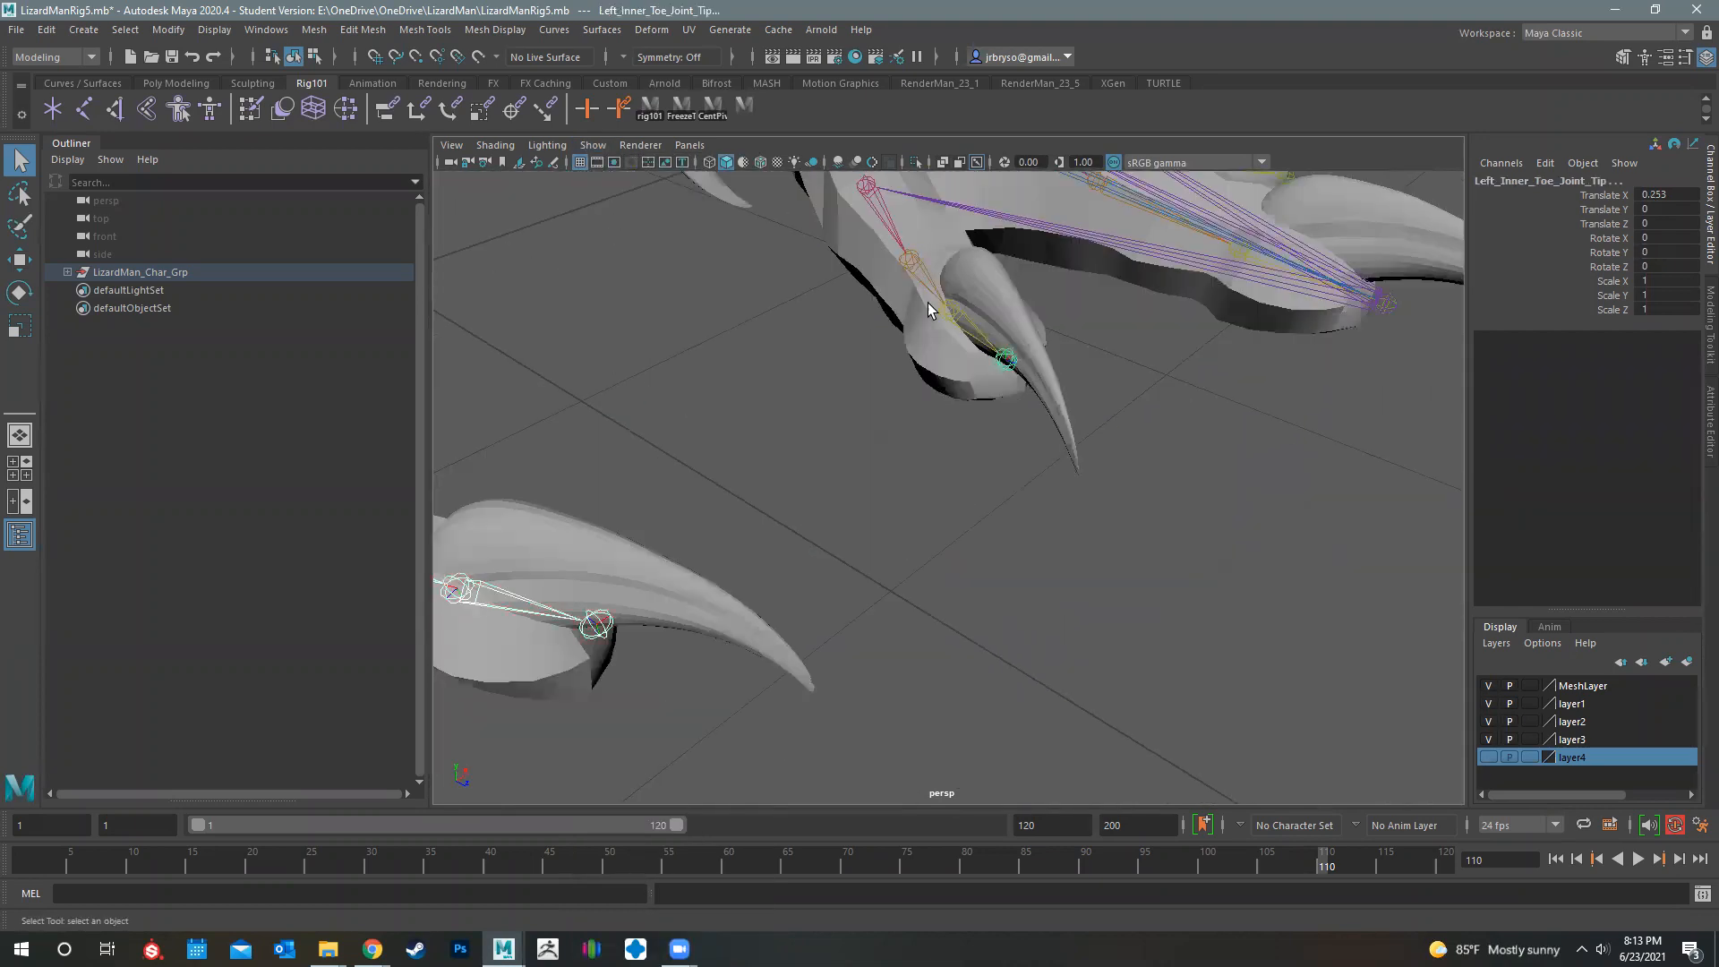
pyautogui.keyDown('shift'); pyautogui.click(949, 309); pyautogui.keyUp('shift')
pyautogui.keyDown('shift'); pyautogui.click(908, 259); pyautogui.keyUp('shift')
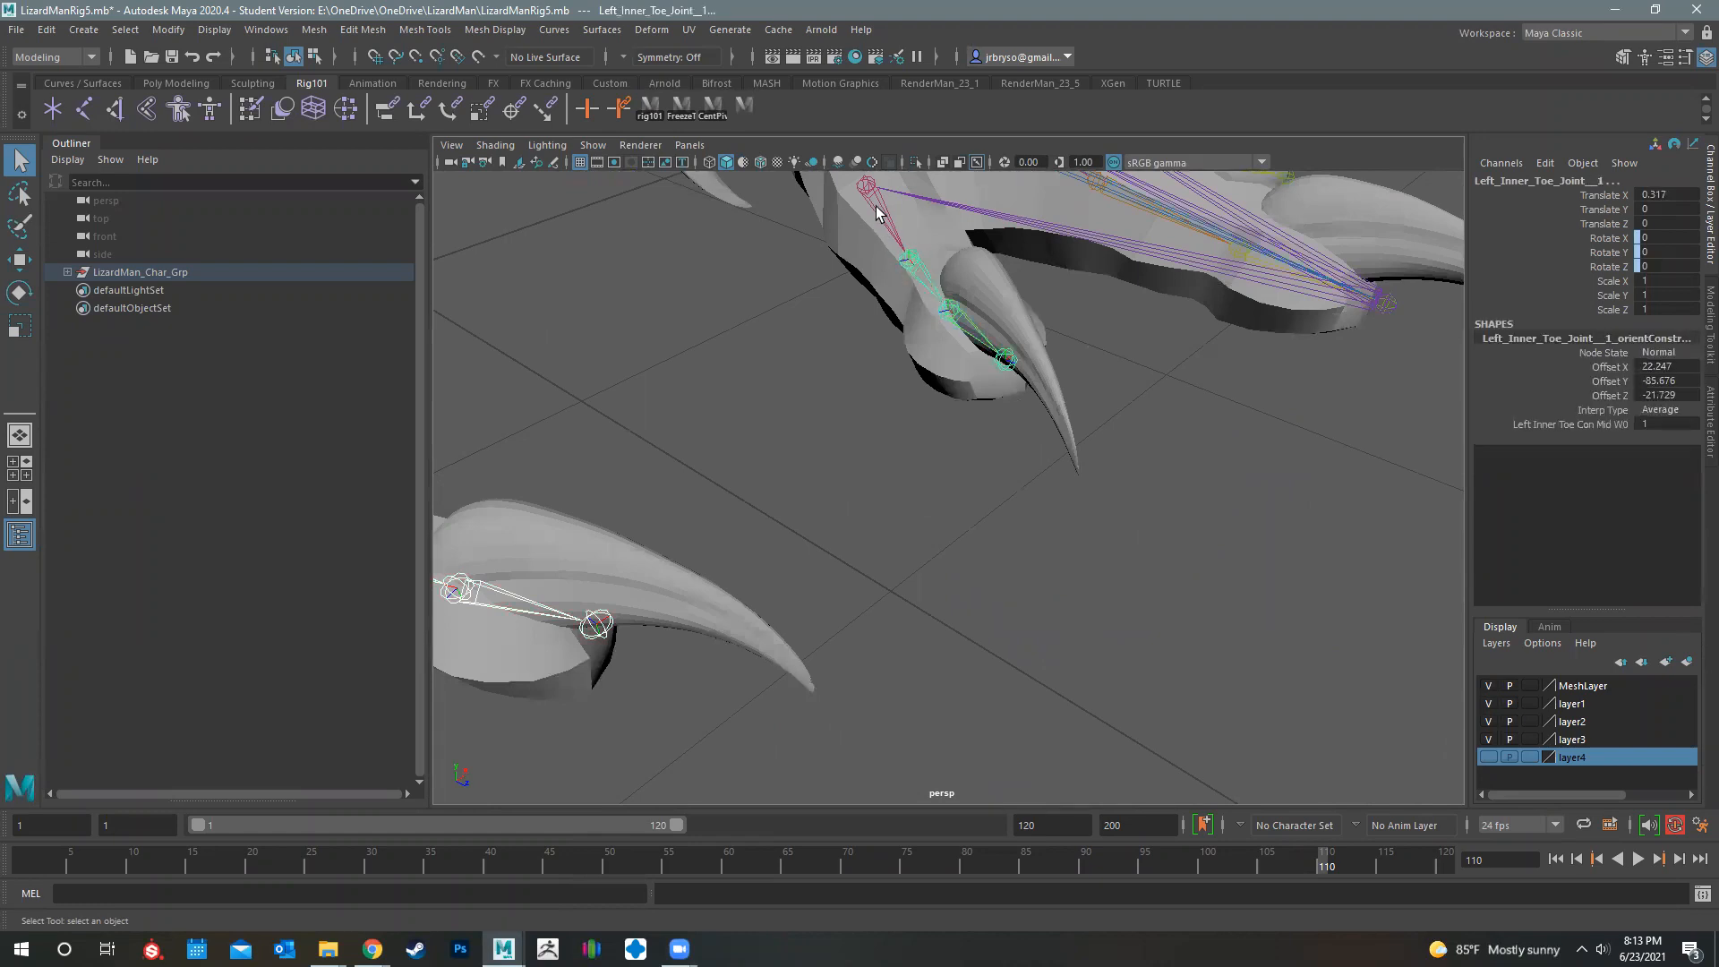
pyautogui.keyDown('shift'); pyautogui.click(857, 184); pyautogui.keyUp('shift')
# Add Left_Mid_Toe_Joint_2 to the selection, undoing the stray pick of LeftToeTipJoint
pyautogui.keyDown('alt'); pyautogui.moveTo(857, 183); pyautogui.dragTo(1406, 535); pyautogui.keyUp('alt')
pyautogui.scroll(8, 1293, 500)
pyautogui.click(915, 415)
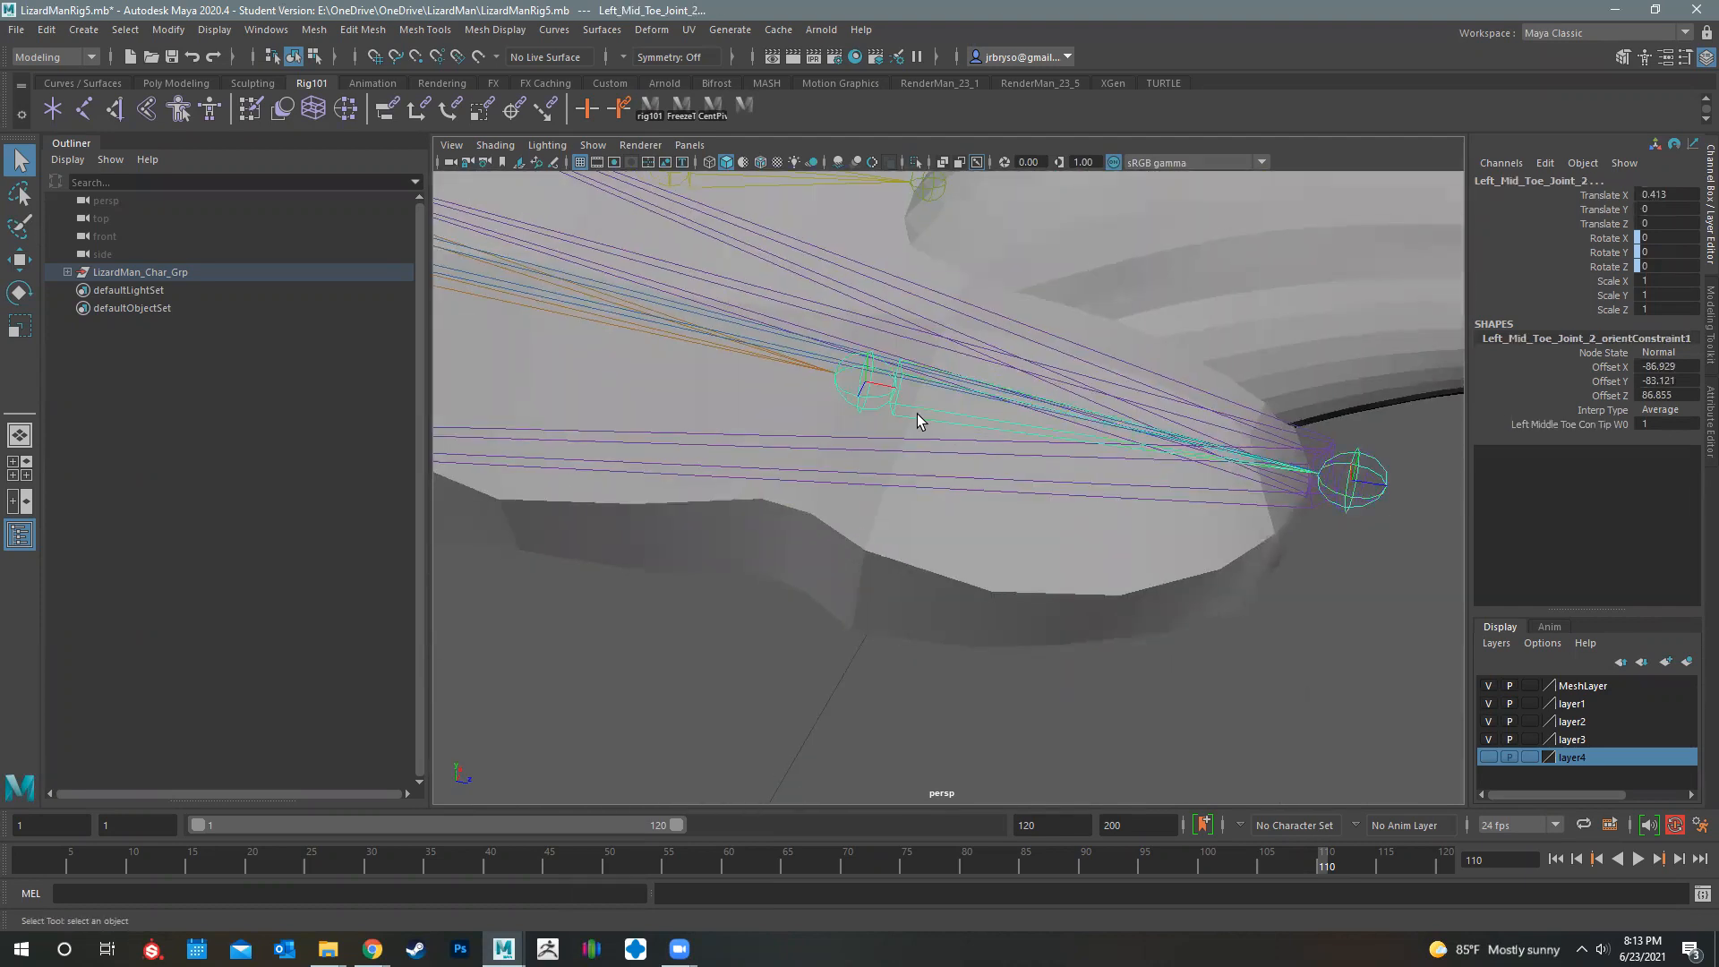
pyautogui.click(1344, 513)
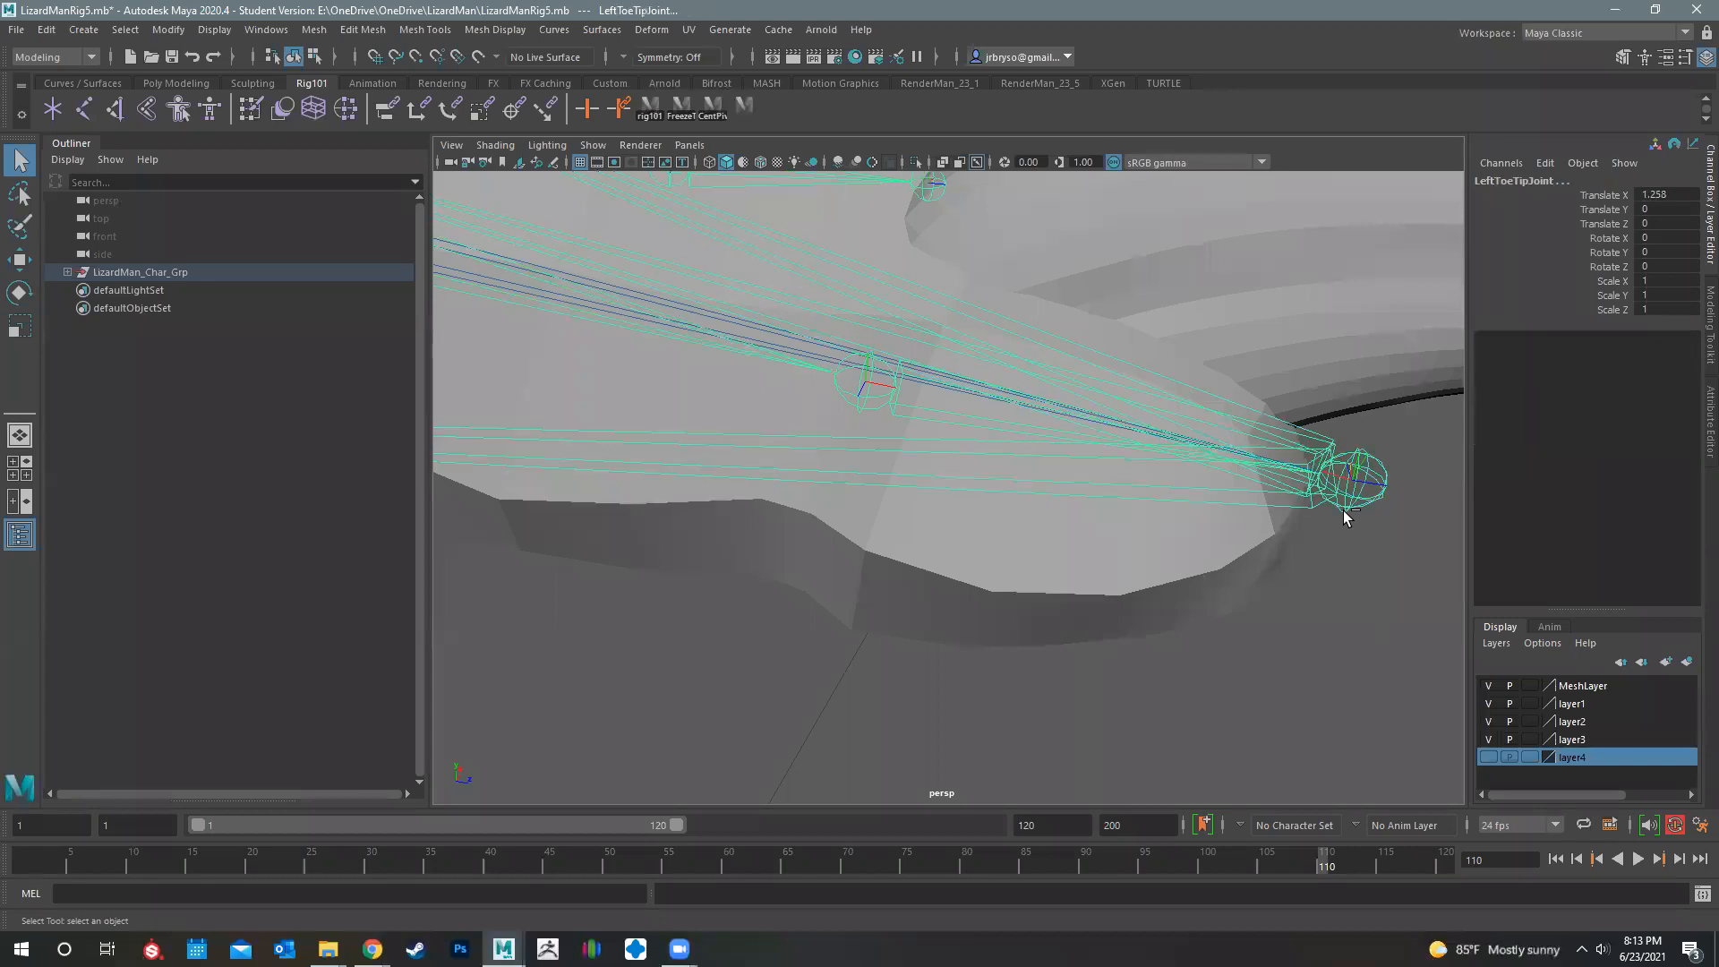
pyautogui.hotkey('ctrl', 'z')
# Add the joint at the very tip of the left middle toe to the selection
pyautogui.keyDown('alt'); pyautogui.moveTo(1323, 488); pyautogui.dragTo(1217, 464); pyautogui.keyUp('alt')
pyautogui.keyDown('alt'); pyautogui.moveTo(1423, 501); pyautogui.dragTo(1266, 457, button='middle'); pyautogui.keyUp('alt')
pyautogui.scroll(1, 1148, 374)
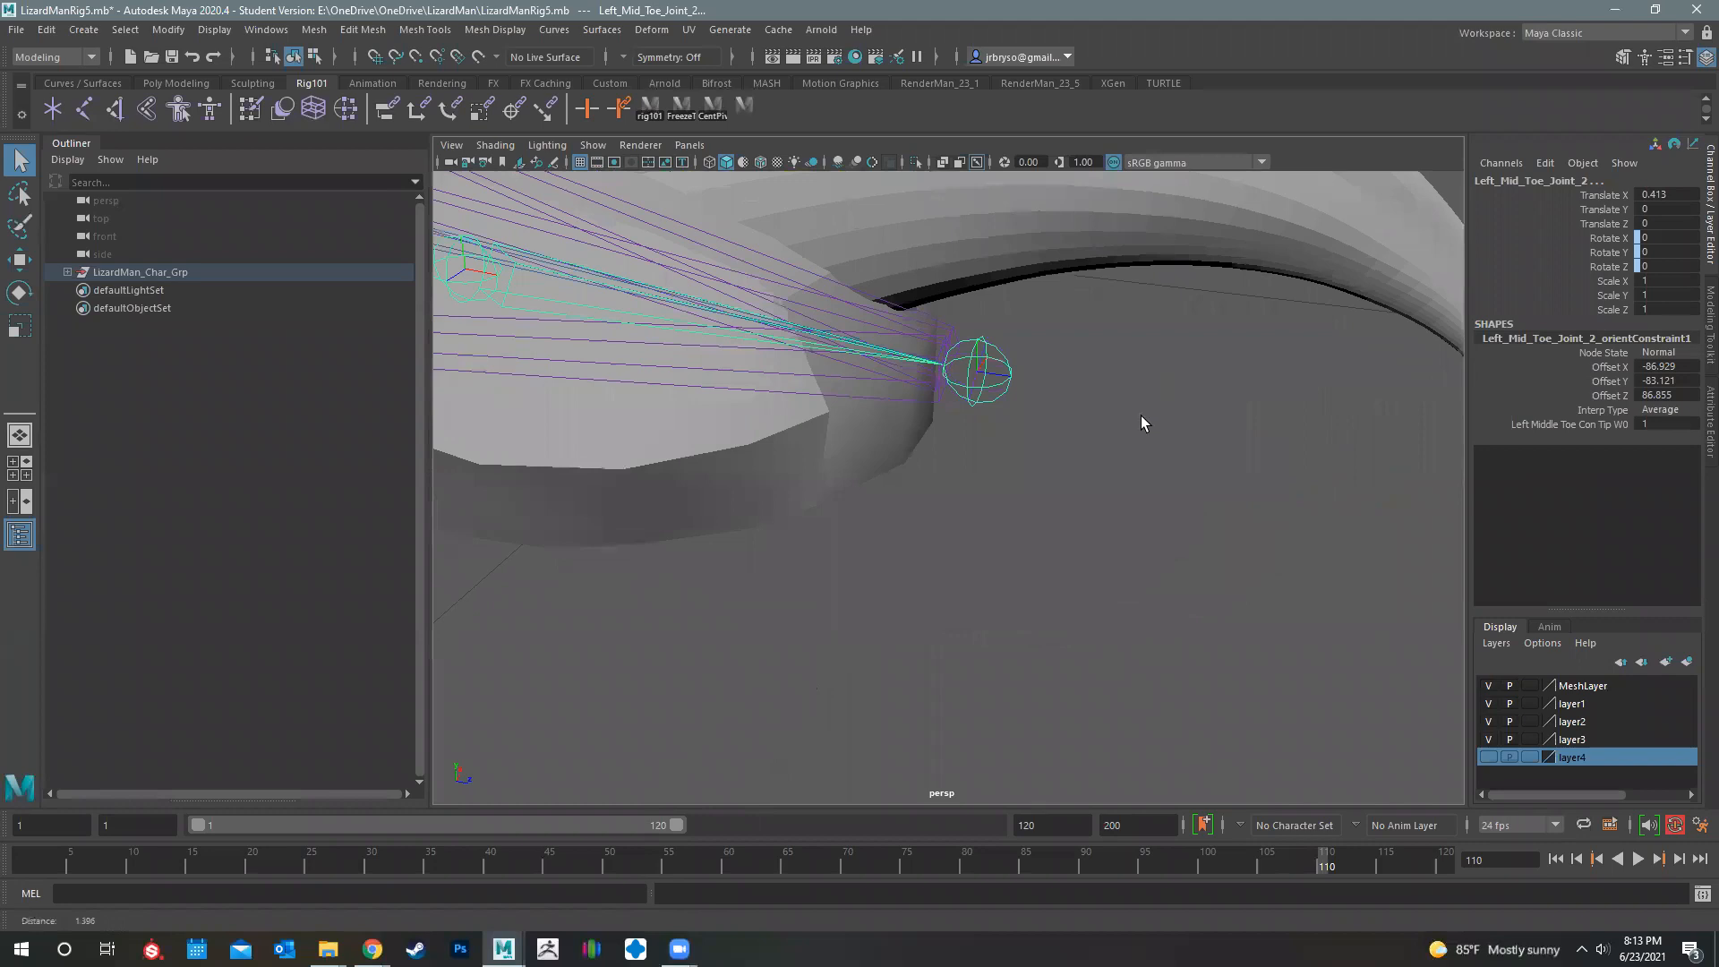
pyautogui.scroll(4, 1145, 423)
pyautogui.keyDown('alt'); pyautogui.moveTo(987, 410); pyautogui.dragTo(982, 406, button='middle'); pyautogui.keyUp('alt')
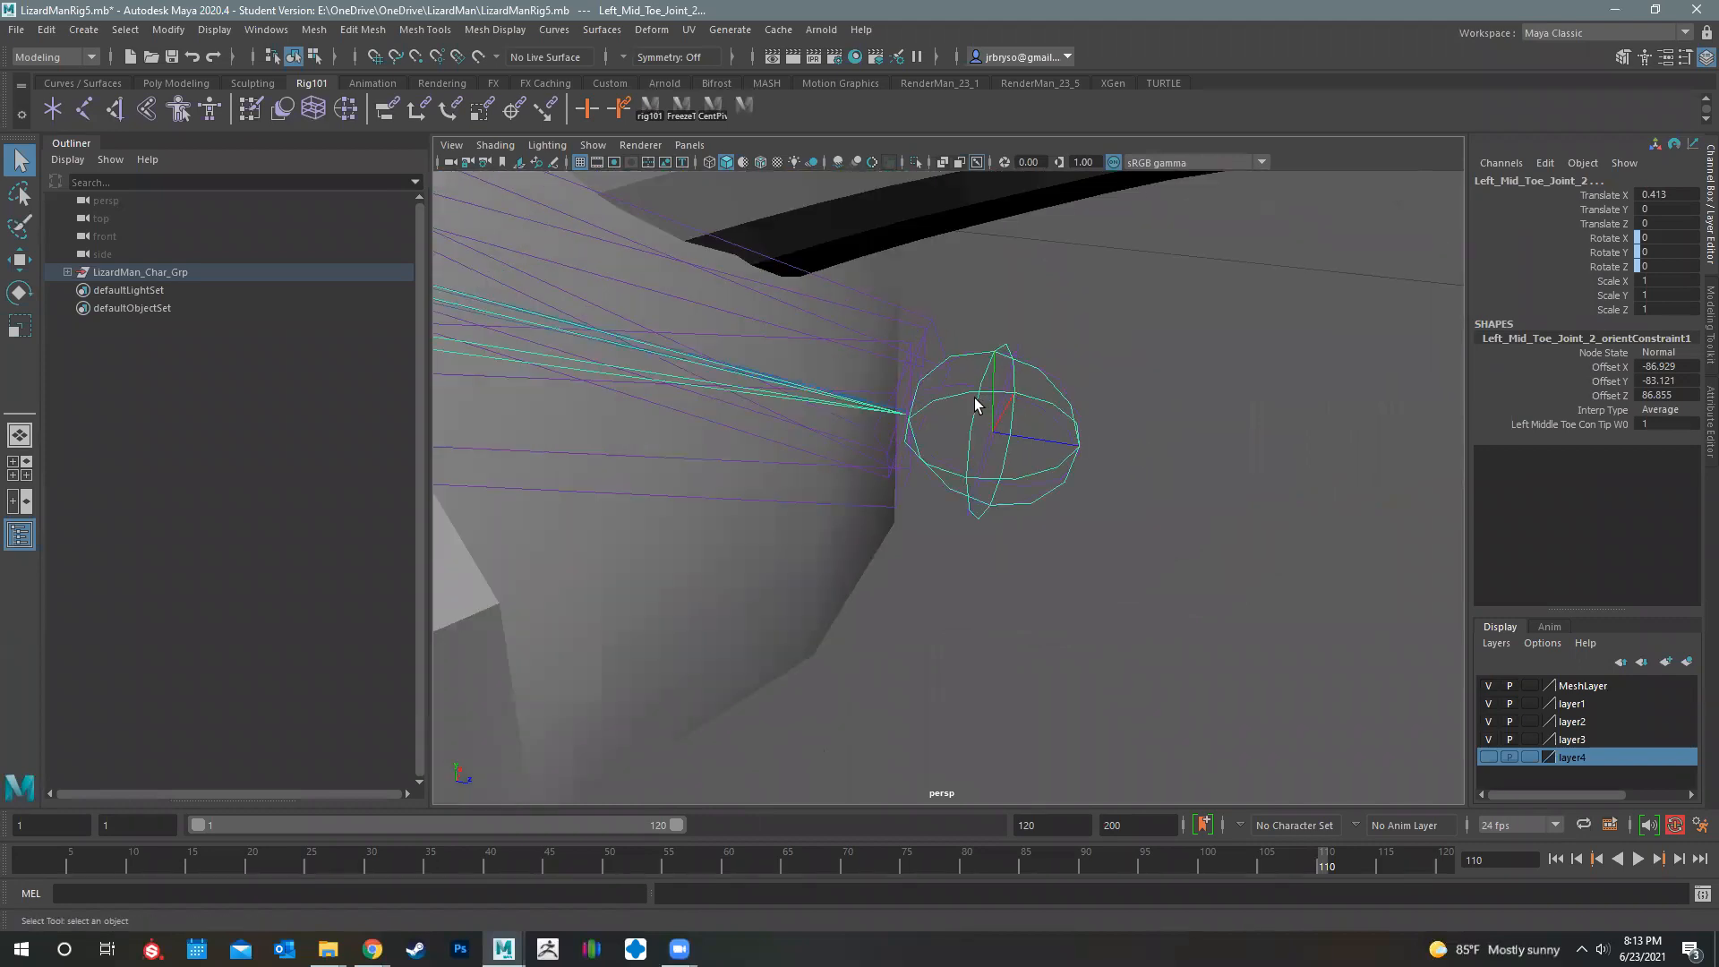
pyautogui.keyDown('shift'); pyautogui.click(975, 398); pyautogui.keyUp('shift')
# Add LeftMidToe_Joint_1 and the left middle toe's base joint to the selection
pyautogui.keyDown('alt'); pyautogui.moveTo(961, 447); pyautogui.dragTo(931, 447); pyautogui.keyUp('alt')
pyautogui.keyDown('alt'); pyautogui.moveTo(646, 417); pyautogui.dragTo(964, 465, button='middle'); pyautogui.keyUp('alt')
pyautogui.scroll(-4, 773, 437)
pyautogui.keyDown('alt'); pyautogui.moveTo(466, 394); pyautogui.dragTo(734, 430, button='middle'); pyautogui.keyUp('alt')
pyautogui.scroll(-3, 734, 431)
pyautogui.keyDown('shift'); pyautogui.click(734, 430); pyautogui.keyUp('shift')
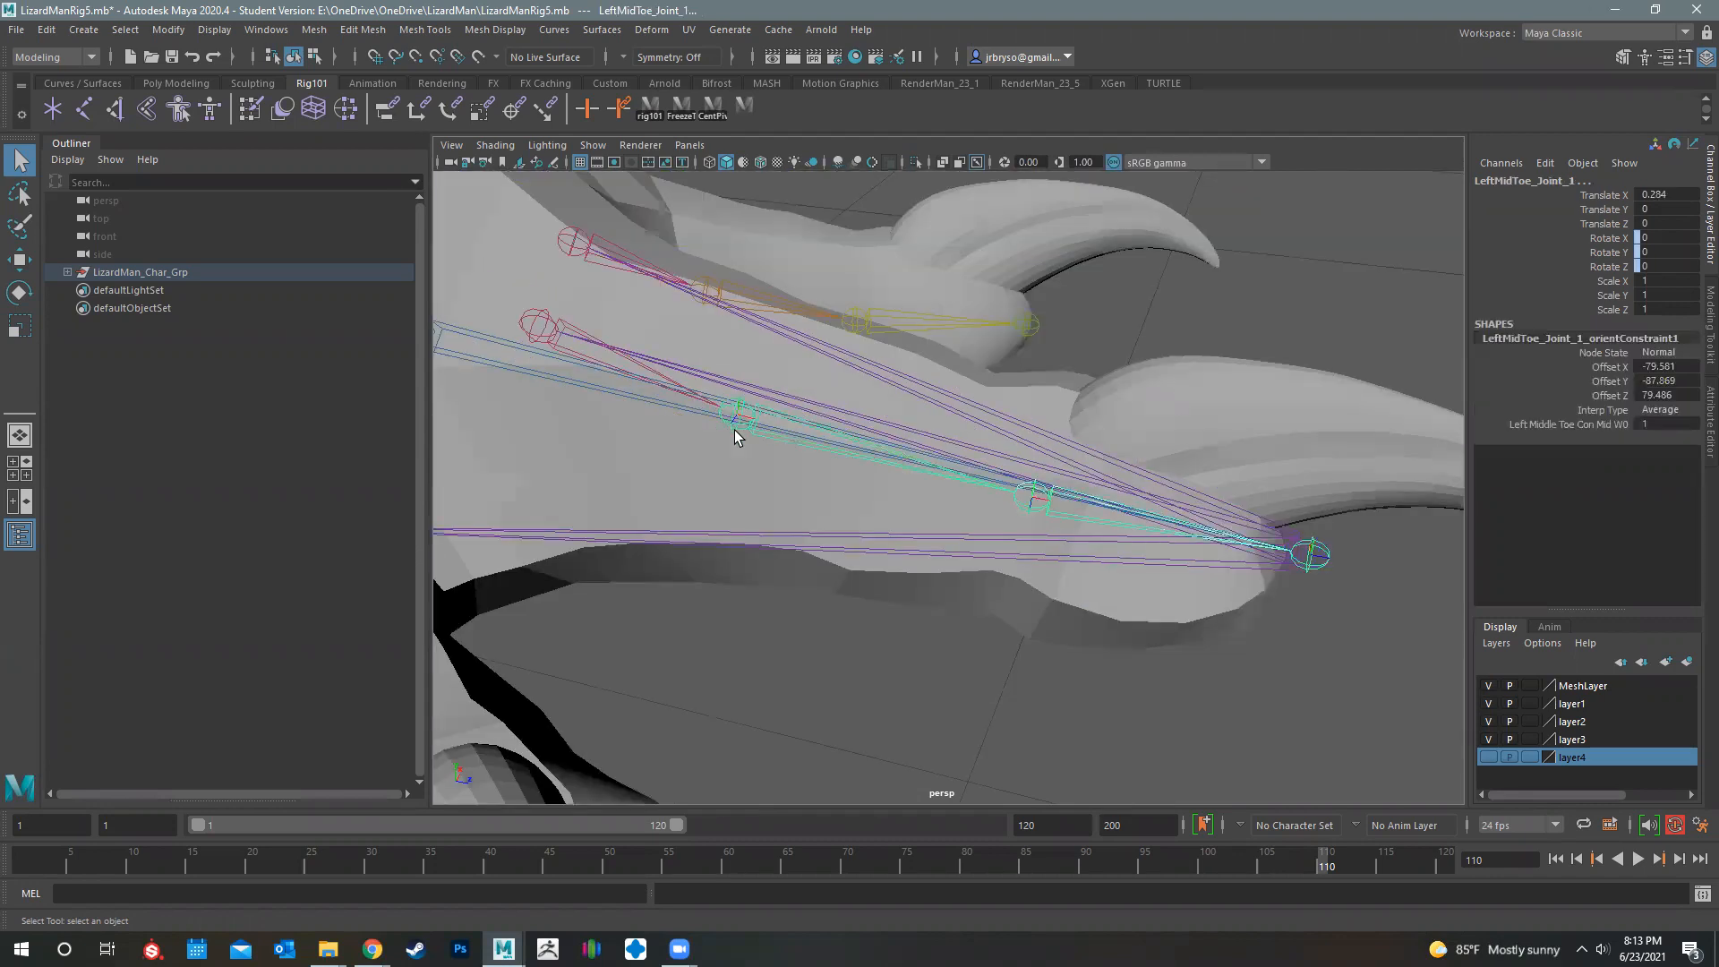
pyautogui.keyDown('shift'); pyautogui.click(534, 323); pyautogui.keyUp('shift')
# Add the left outer toe's joints up to Left_Outter_Toe_Base_Joint to the selection, undoing the stray pick of BodyGeo
pyautogui.keyDown('alt'); pyautogui.moveTo(937, 312); pyautogui.dragTo(854, 347); pyautogui.keyUp('alt')
pyautogui.click(857, 345)
pyautogui.click(694, 317)
pyautogui.click(551, 264)
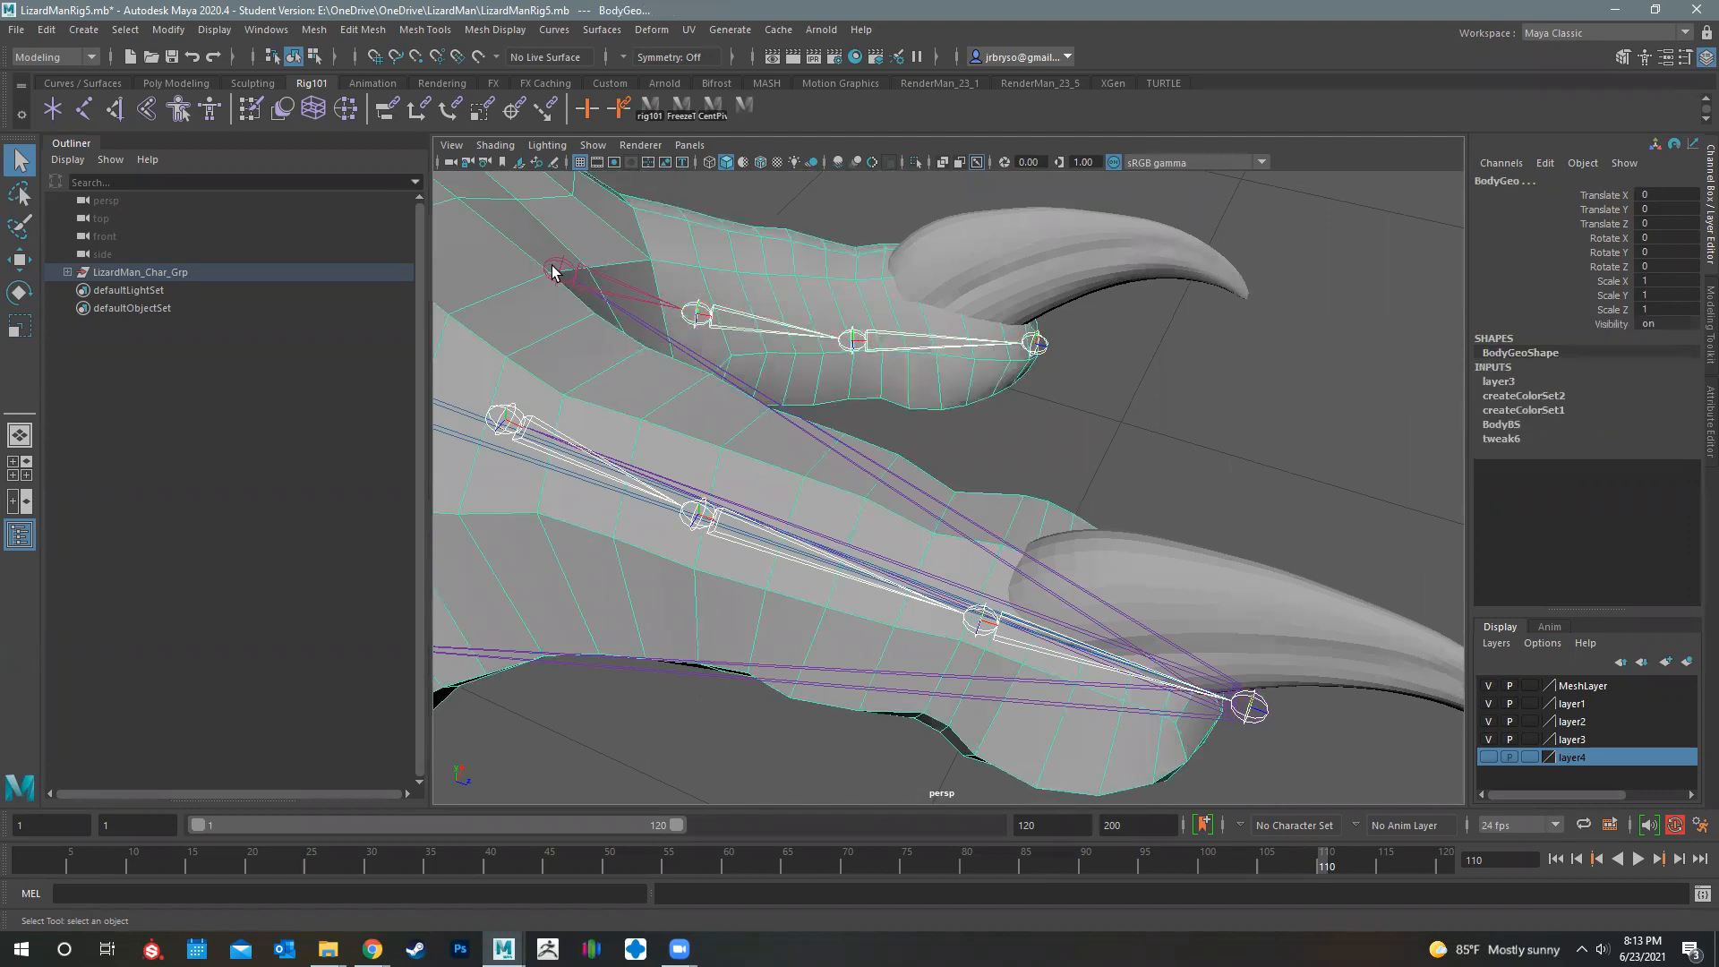
pyautogui.hotkey('ctrl', 'z')
pyautogui.click(563, 258)
# Add the left foot's toe tip joint and LeftBallJoint to the selection
pyautogui.keyDown('alt'); pyautogui.moveTo(886, 439); pyautogui.dragTo(892, 414, button='middle'); pyautogui.keyUp('alt')
pyautogui.keyDown('alt'); pyautogui.moveTo(1139, 492); pyautogui.dragTo(1067, 433, button='middle'); pyautogui.keyUp('alt')
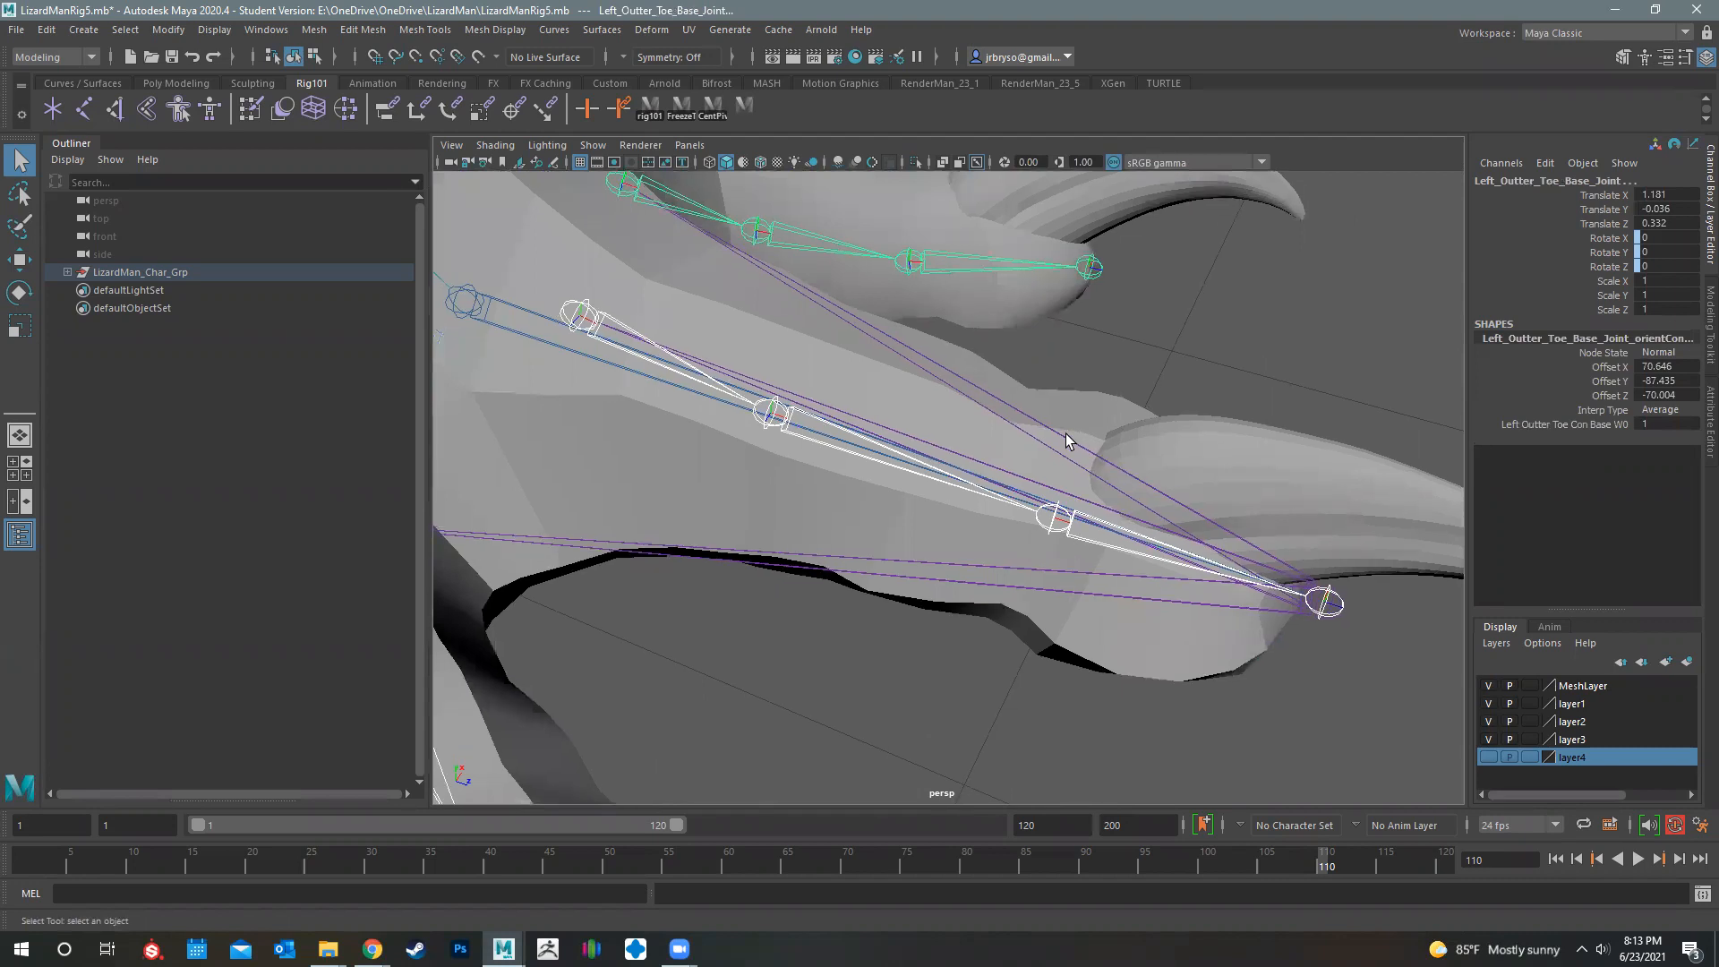
pyautogui.click(1065, 433)
pyautogui.moveTo(591, 320)
pyautogui.keyDown('alt'); pyautogui.mouseDown(button='middle')
pyautogui.moveTo(648, 331)
pyautogui.moveTo(710, 294)
pyautogui.mouseUp(button='middle'); pyautogui.keyUp('alt')
pyautogui.keyDown('shift'); pyautogui.click(991, 431); pyautogui.keyUp('shift')
# Add LeftAnkleJoint and the left dewclaw's joints to the selection, including LeftDueClaw_TipJoint
pyautogui.keyDown('alt'); pyautogui.moveTo(999, 464); pyautogui.dragTo(1052, 486, button='middle'); pyautogui.keyUp('alt')
pyautogui.keyDown('alt'); pyautogui.moveTo(773, 258); pyautogui.dragTo(1150, 448, button='middle'); pyautogui.keyUp('alt')
pyautogui.scroll(-3, 696, 196)
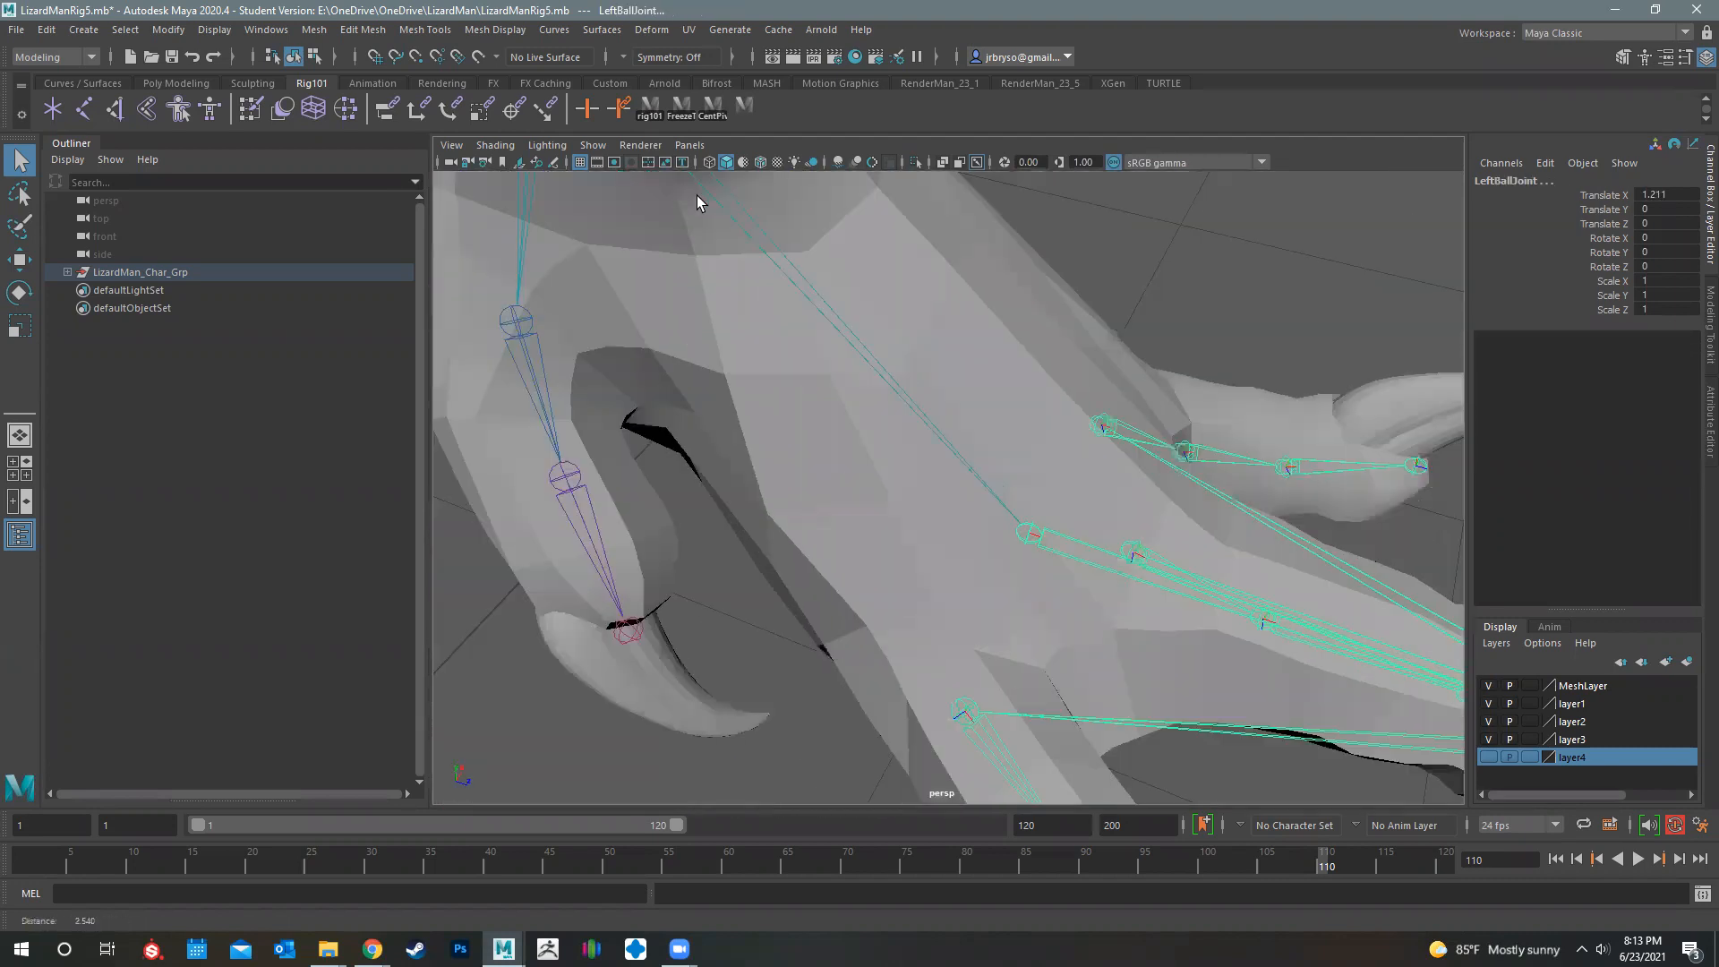
pyautogui.scroll(-3, 690, 186)
pyautogui.keyDown('shift'); pyautogui.click(689, 184); pyautogui.keyUp('shift')
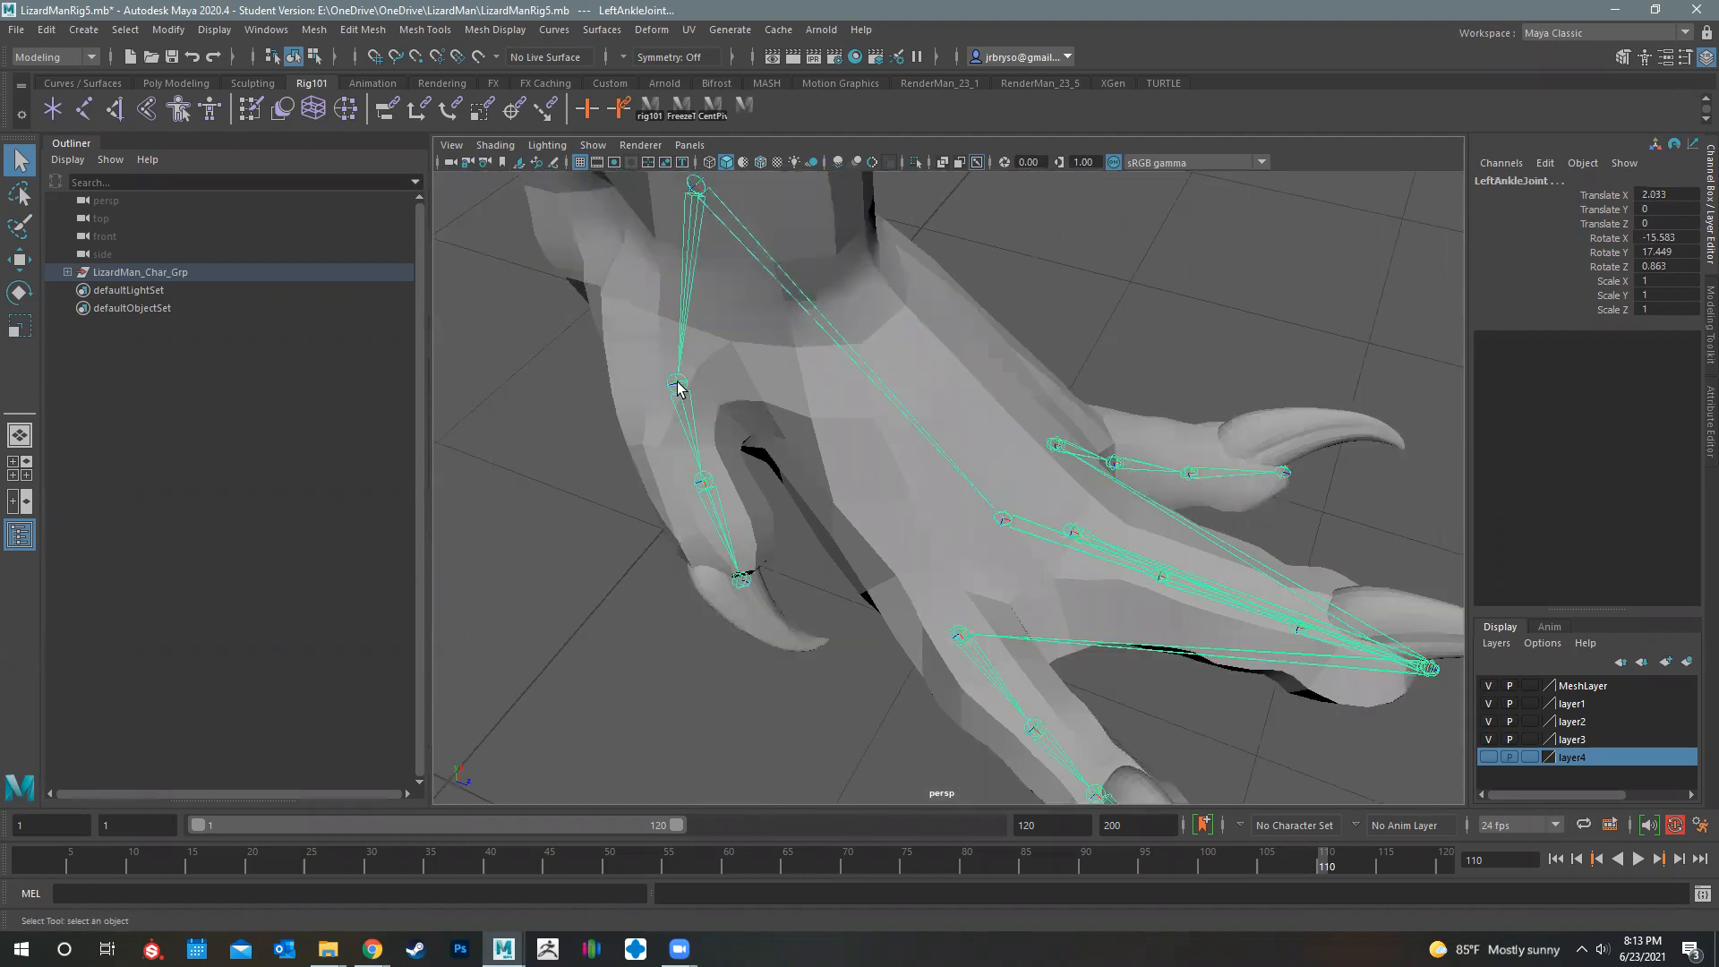
pyautogui.click(678, 386)
pyautogui.click(742, 582)
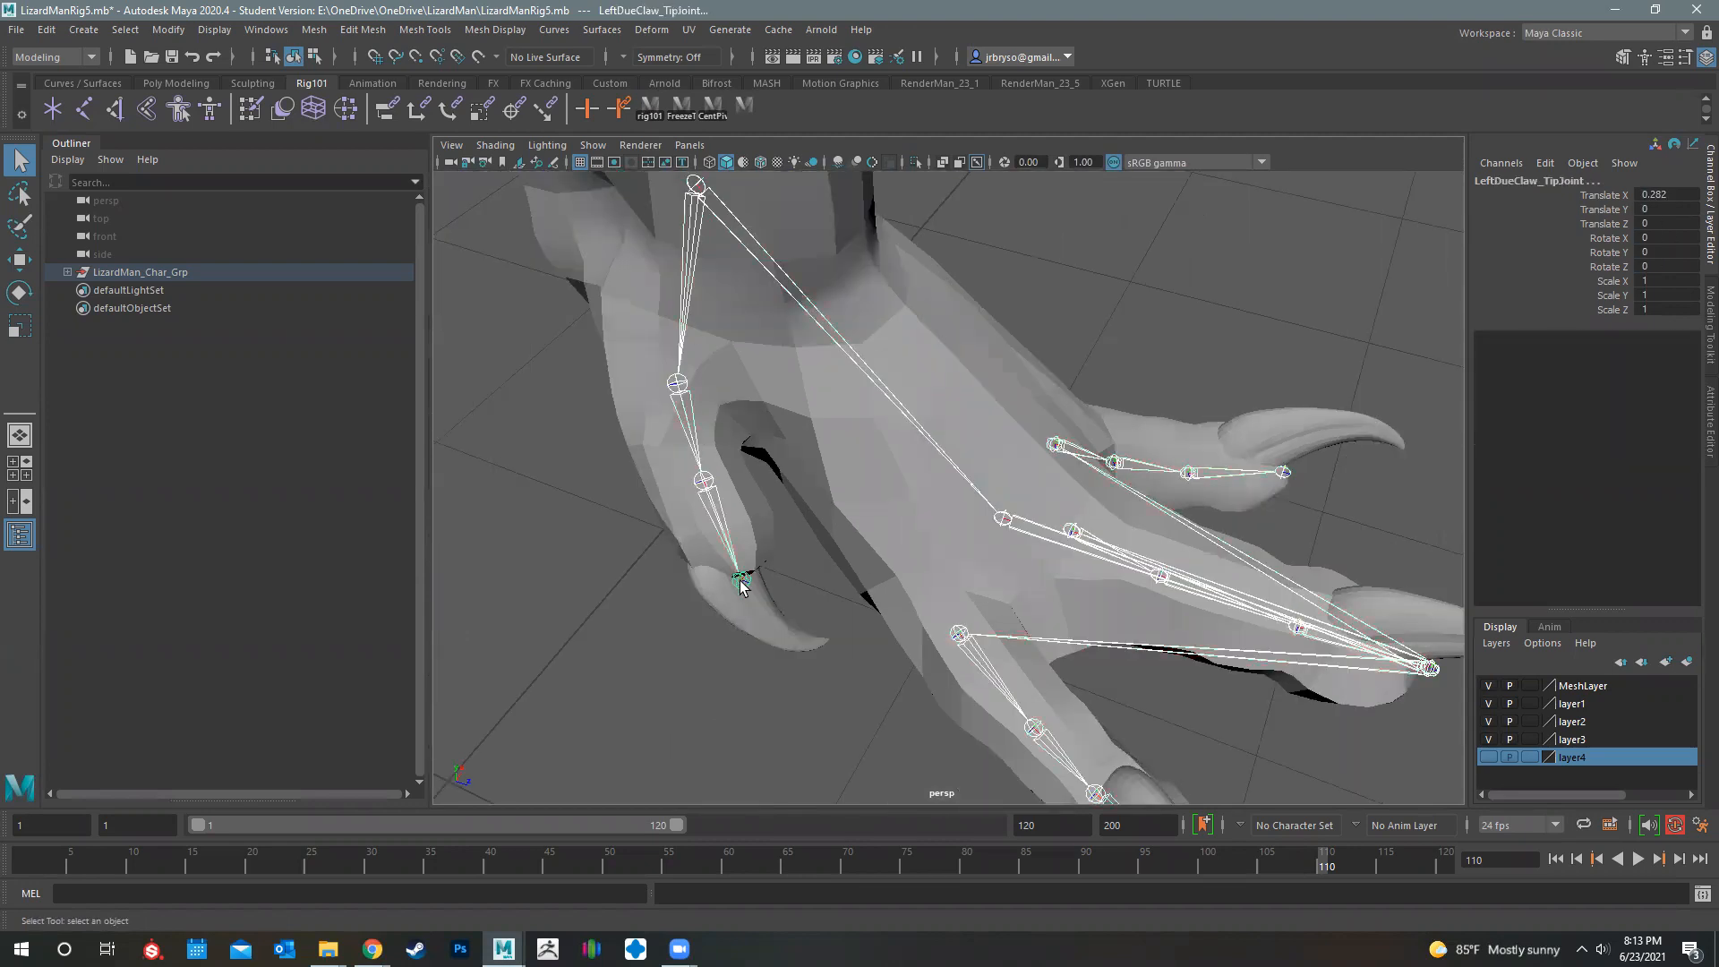
# Add the left knee joint and RightKneeJoint to the selection
pyautogui.keyDown('alt'); pyautogui.moveTo(660, 468); pyautogui.dragTo(981, 360); pyautogui.keyUp('alt')
pyautogui.scroll(-5, 898, 309)
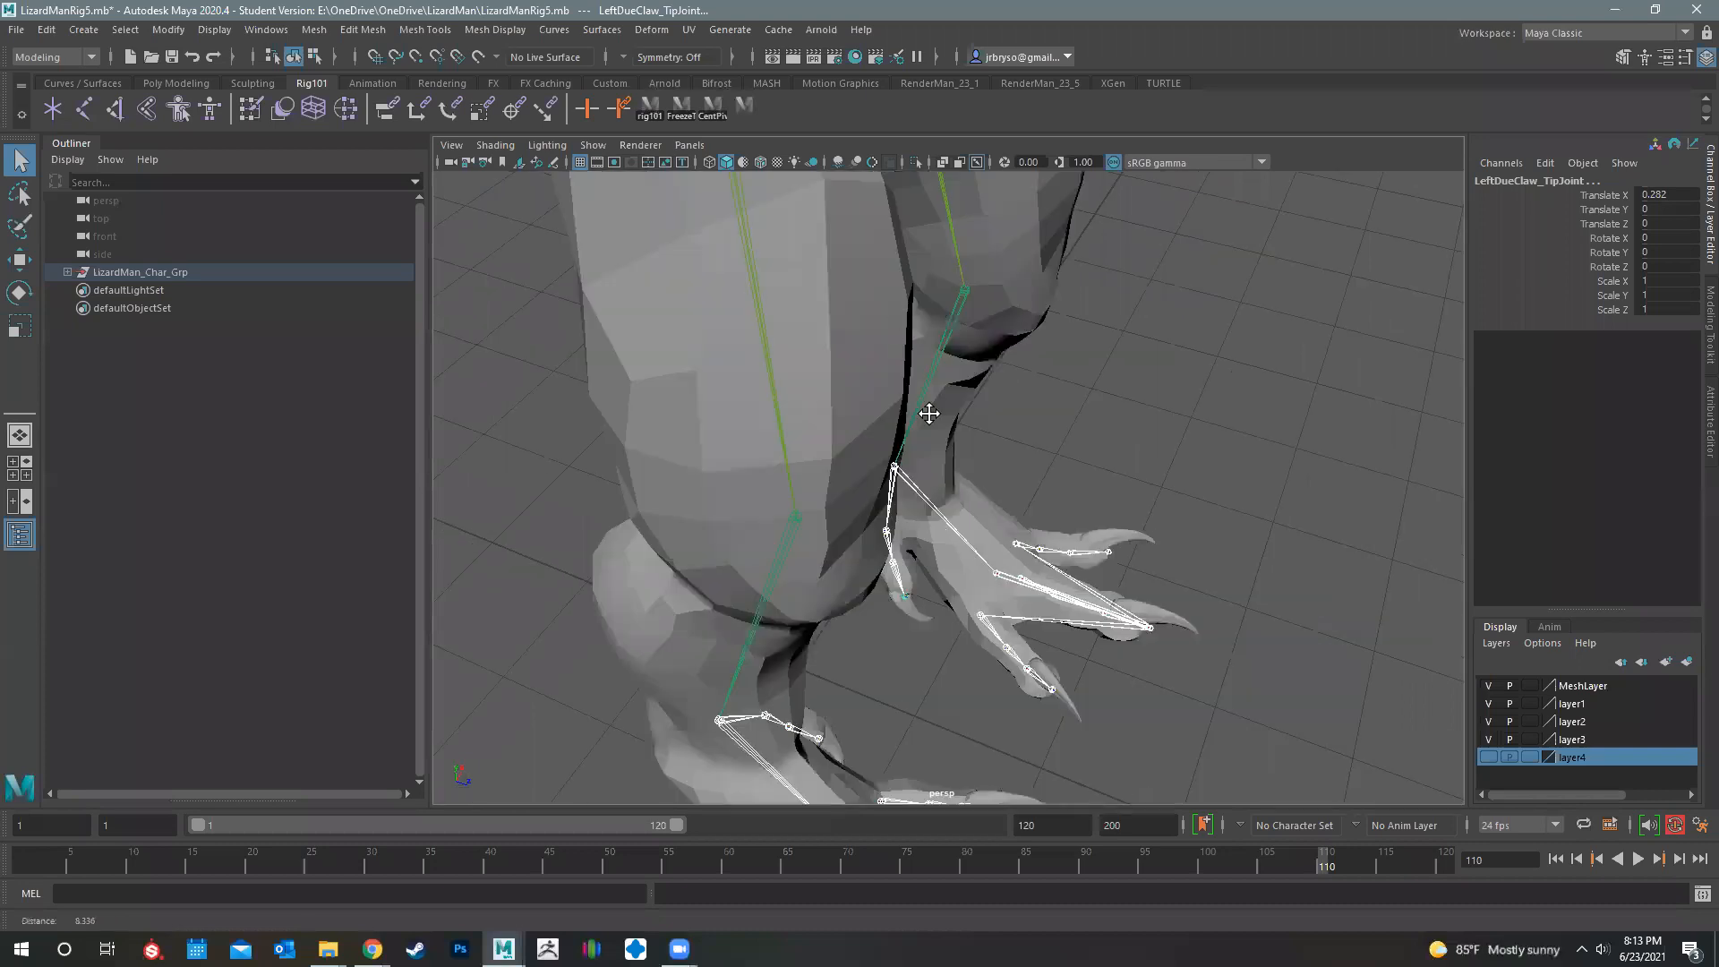
pyautogui.keyDown('alt'); pyautogui.moveTo(929, 411); pyautogui.dragTo(929, 357); pyautogui.keyUp('alt')
pyautogui.keyDown('alt'); pyautogui.moveTo(928, 357); pyautogui.dragTo(1000, 401, button='middle'); pyautogui.keyUp('alt')
pyautogui.keyDown('shift'); pyautogui.click(949, 328); pyautogui.keyUp('shift')
pyautogui.click(746, 318)
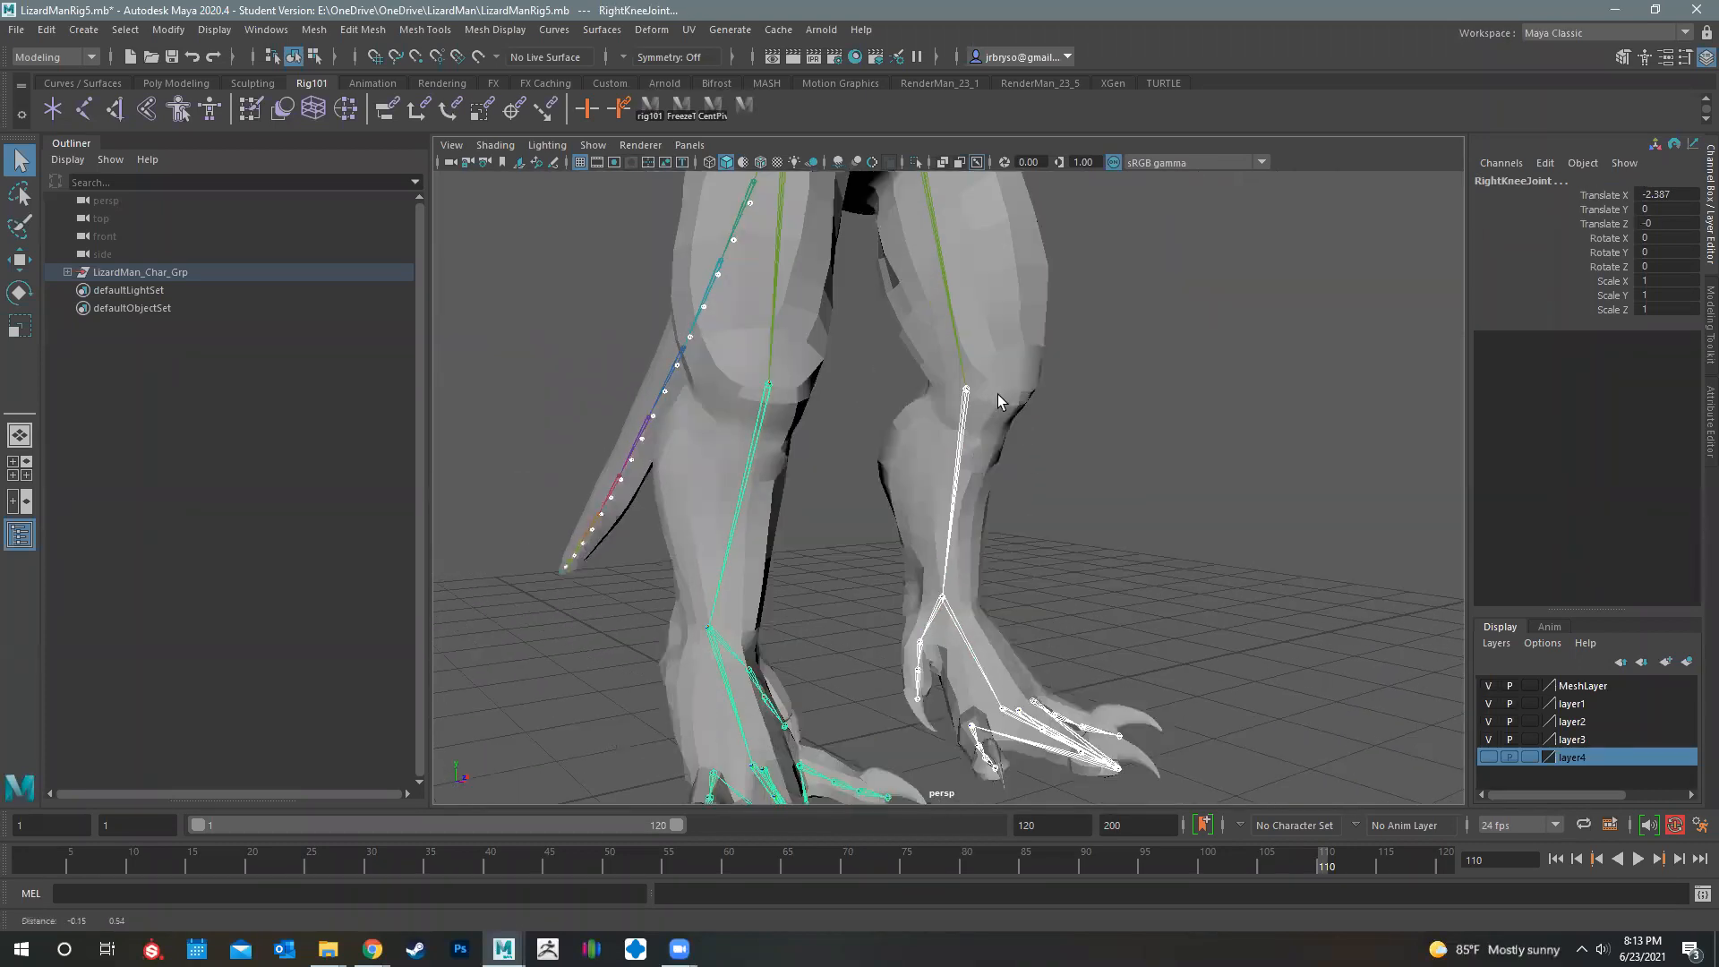
# Add both hip joints and GroinJoint at the pelvis to the selection
pyautogui.click(1000, 401)
pyautogui.click(884, 395)
pyautogui.click(942, 408)
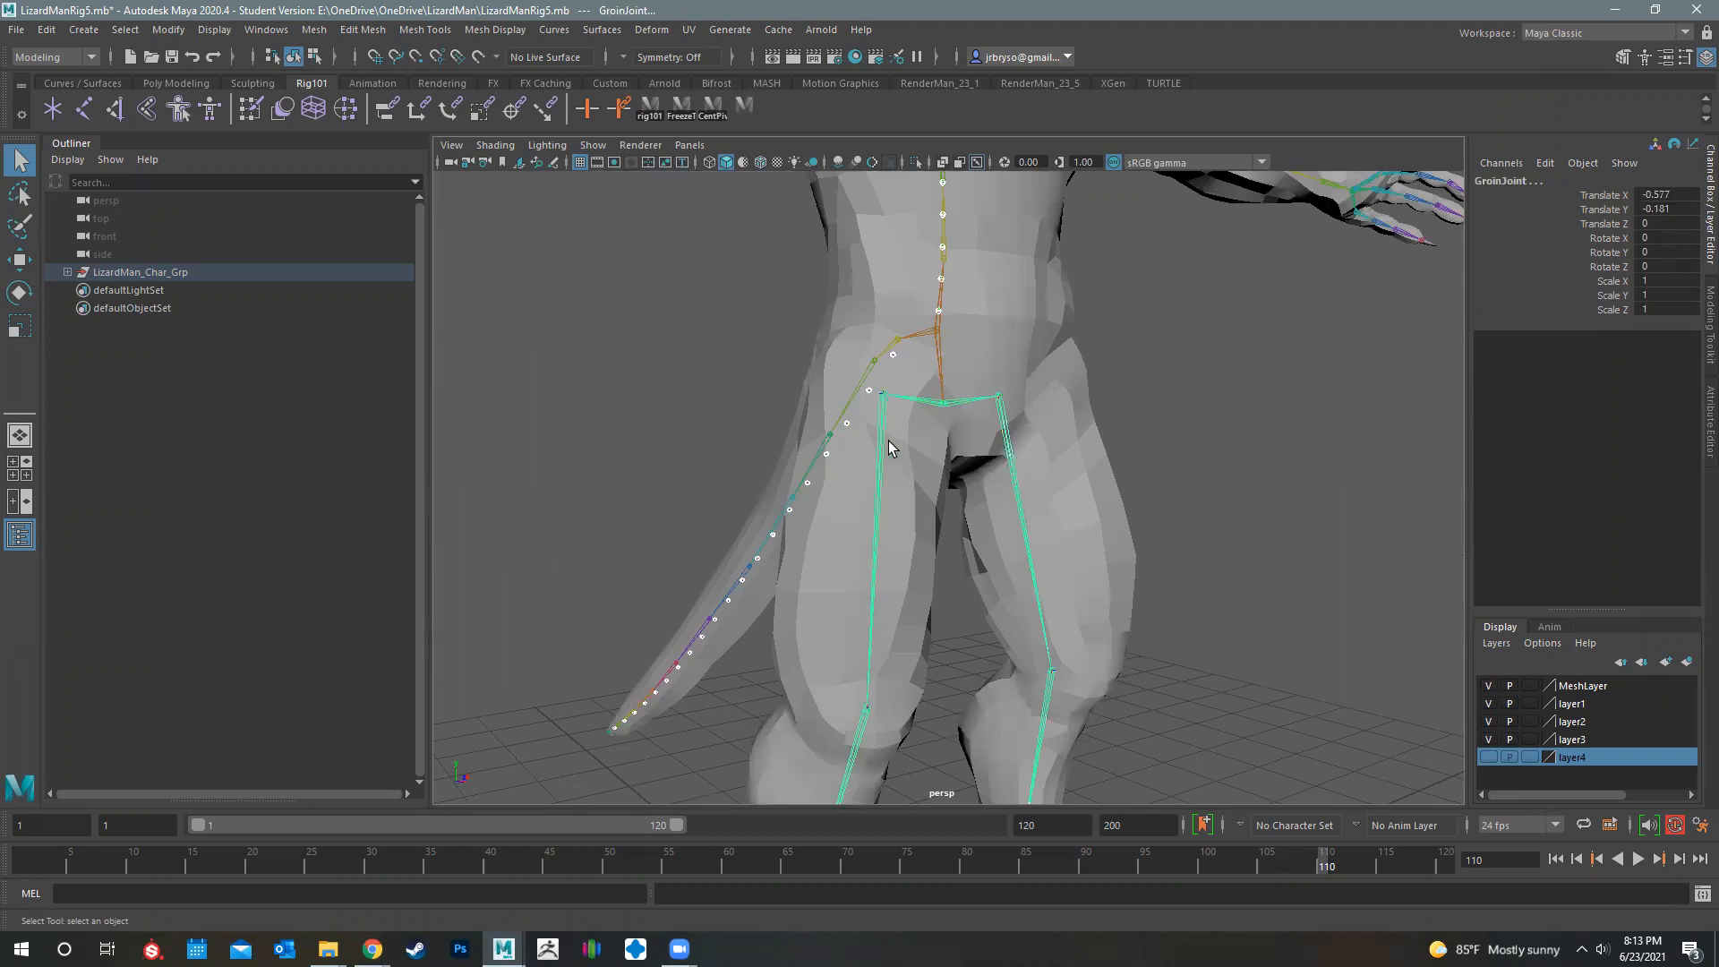
# Add the tip joints of the left hand's index, middle and pinky fingers to the selection
pyautogui.keyDown('alt'); pyautogui.moveTo(890, 448); pyautogui.dragTo(1105, 487); pyautogui.keyUp('alt')
pyautogui.scroll(4, 829, 371)
pyautogui.keyDown('alt'); pyautogui.moveTo(829, 370); pyautogui.dragTo(849, 374); pyautogui.keyUp('alt')
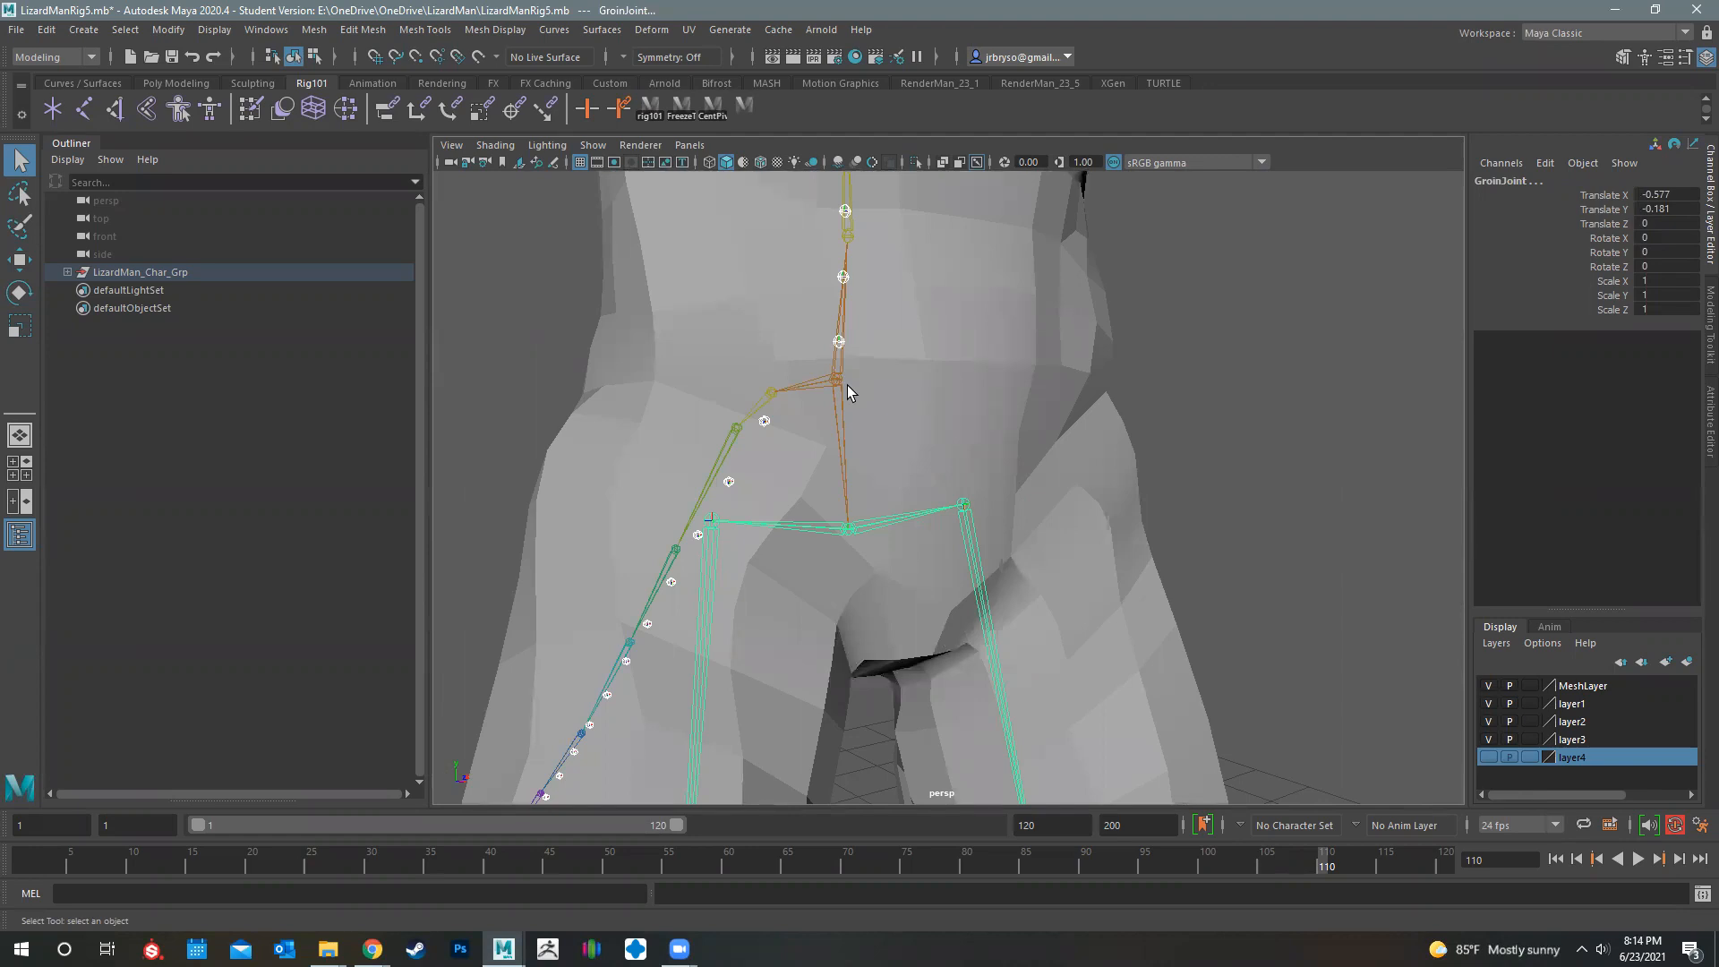
pyautogui.keyDown('alt'); pyautogui.moveTo(1275, 249); pyautogui.dragTo(1209, 515, button='middle'); pyautogui.keyUp('alt')
pyautogui.keyDown('alt'); pyautogui.moveTo(1209, 515); pyautogui.dragTo(1266, 481); pyautogui.keyUp('alt')
pyautogui.keyDown('alt'); pyautogui.moveTo(1266, 481); pyautogui.dragTo(1119, 468, button='right'); pyautogui.keyUp('alt')
pyautogui.keyDown('alt'); pyautogui.moveTo(790, 512); pyautogui.dragTo(1062, 295); pyautogui.keyUp('alt')
pyautogui.keyDown('alt'); pyautogui.moveTo(1063, 296); pyautogui.dragTo(1119, 206, button='middle'); pyautogui.keyUp('alt')
pyautogui.click(1060, 289)
pyautogui.click(1090, 358)
pyautogui.click(982, 417)
# Add the remaining pinky, index and middle finger joints of the left hand to the selection, back to their bases
pyautogui.click(936, 406)
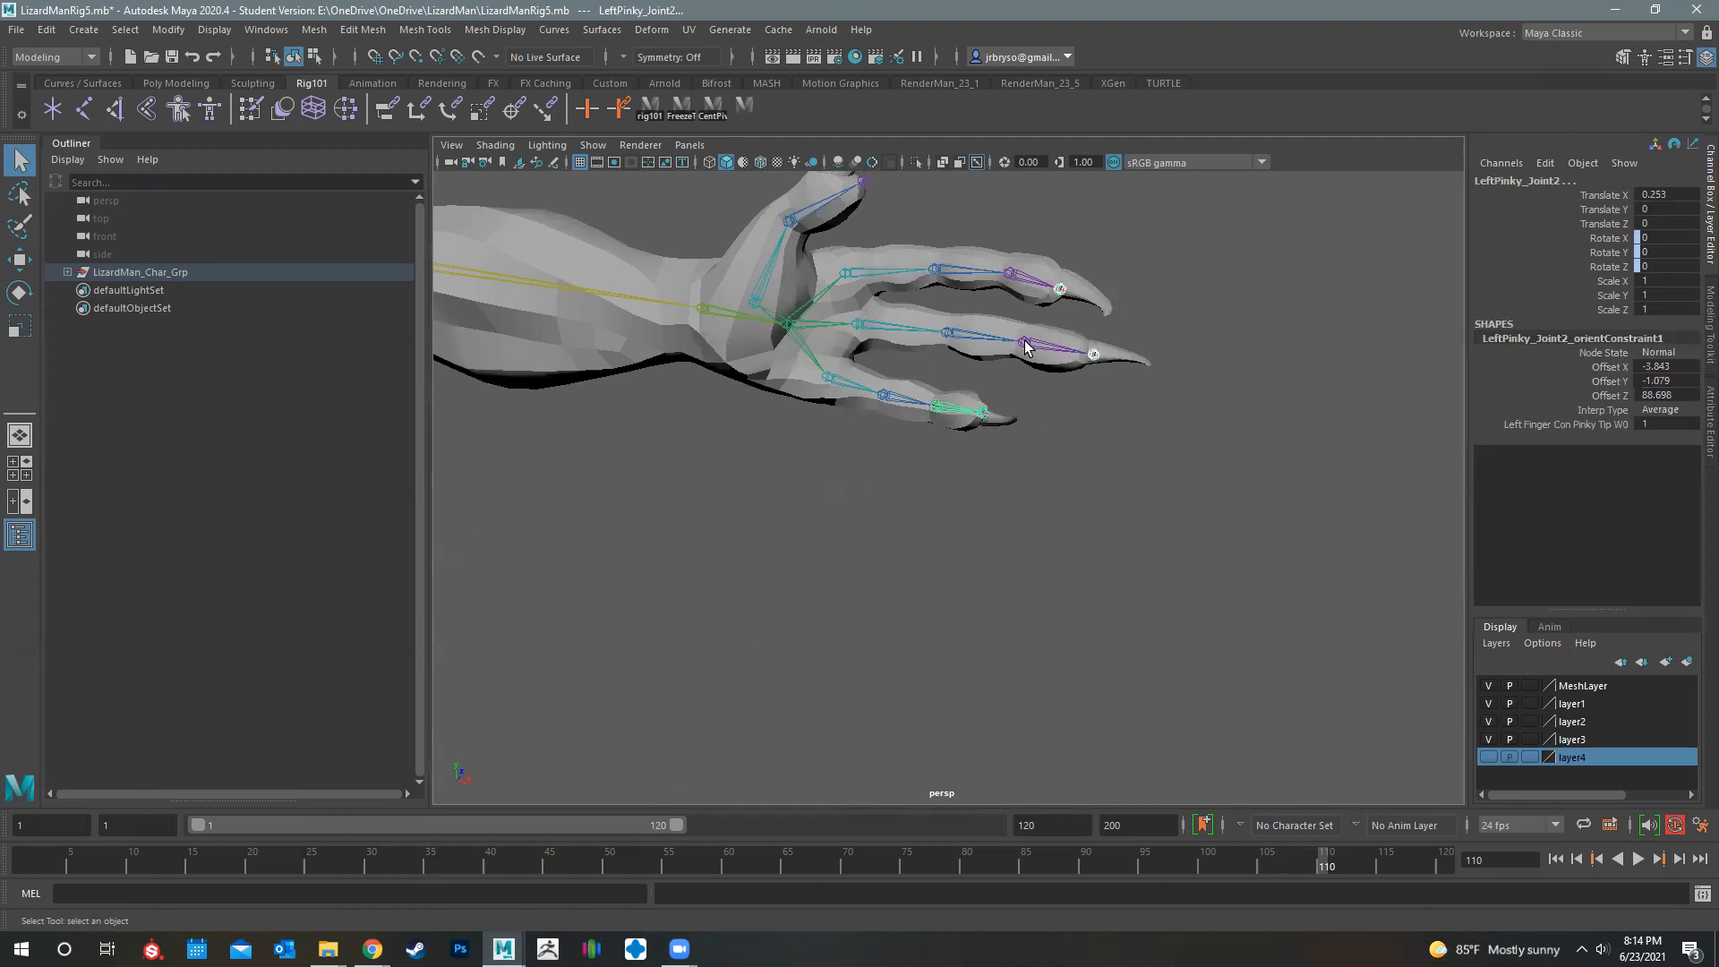
pyautogui.click(1007, 278)
pyautogui.click(937, 269)
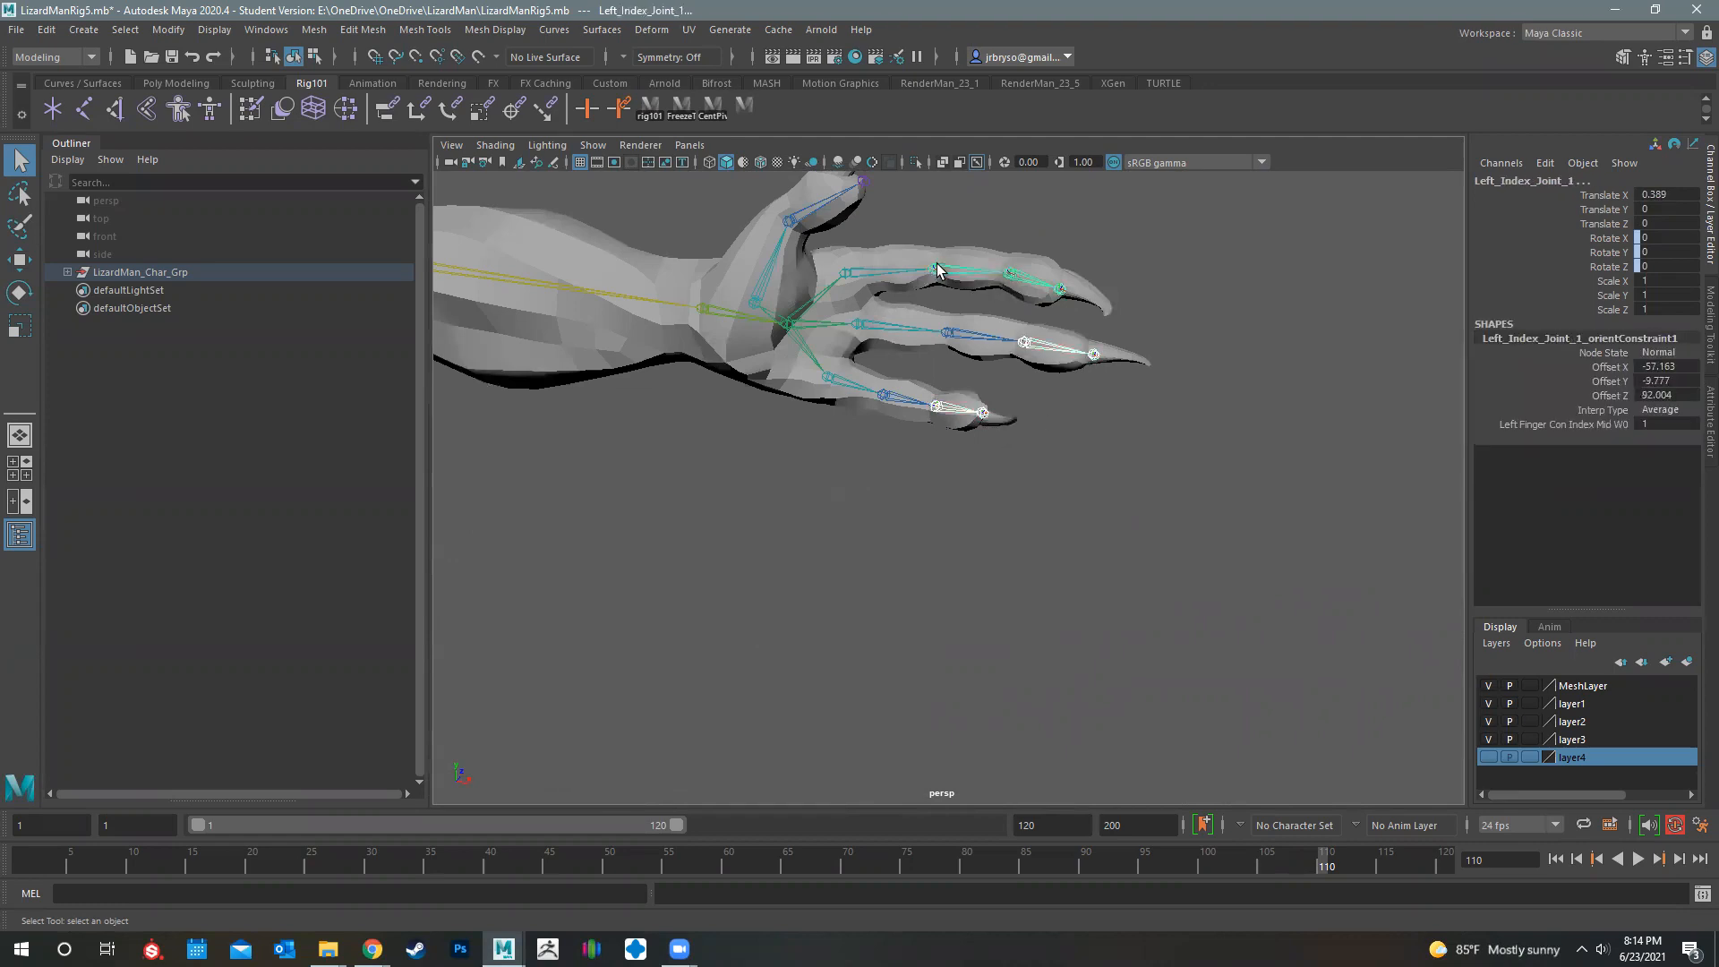
pyautogui.click(951, 340)
pyautogui.click(882, 395)
pyautogui.click(856, 315)
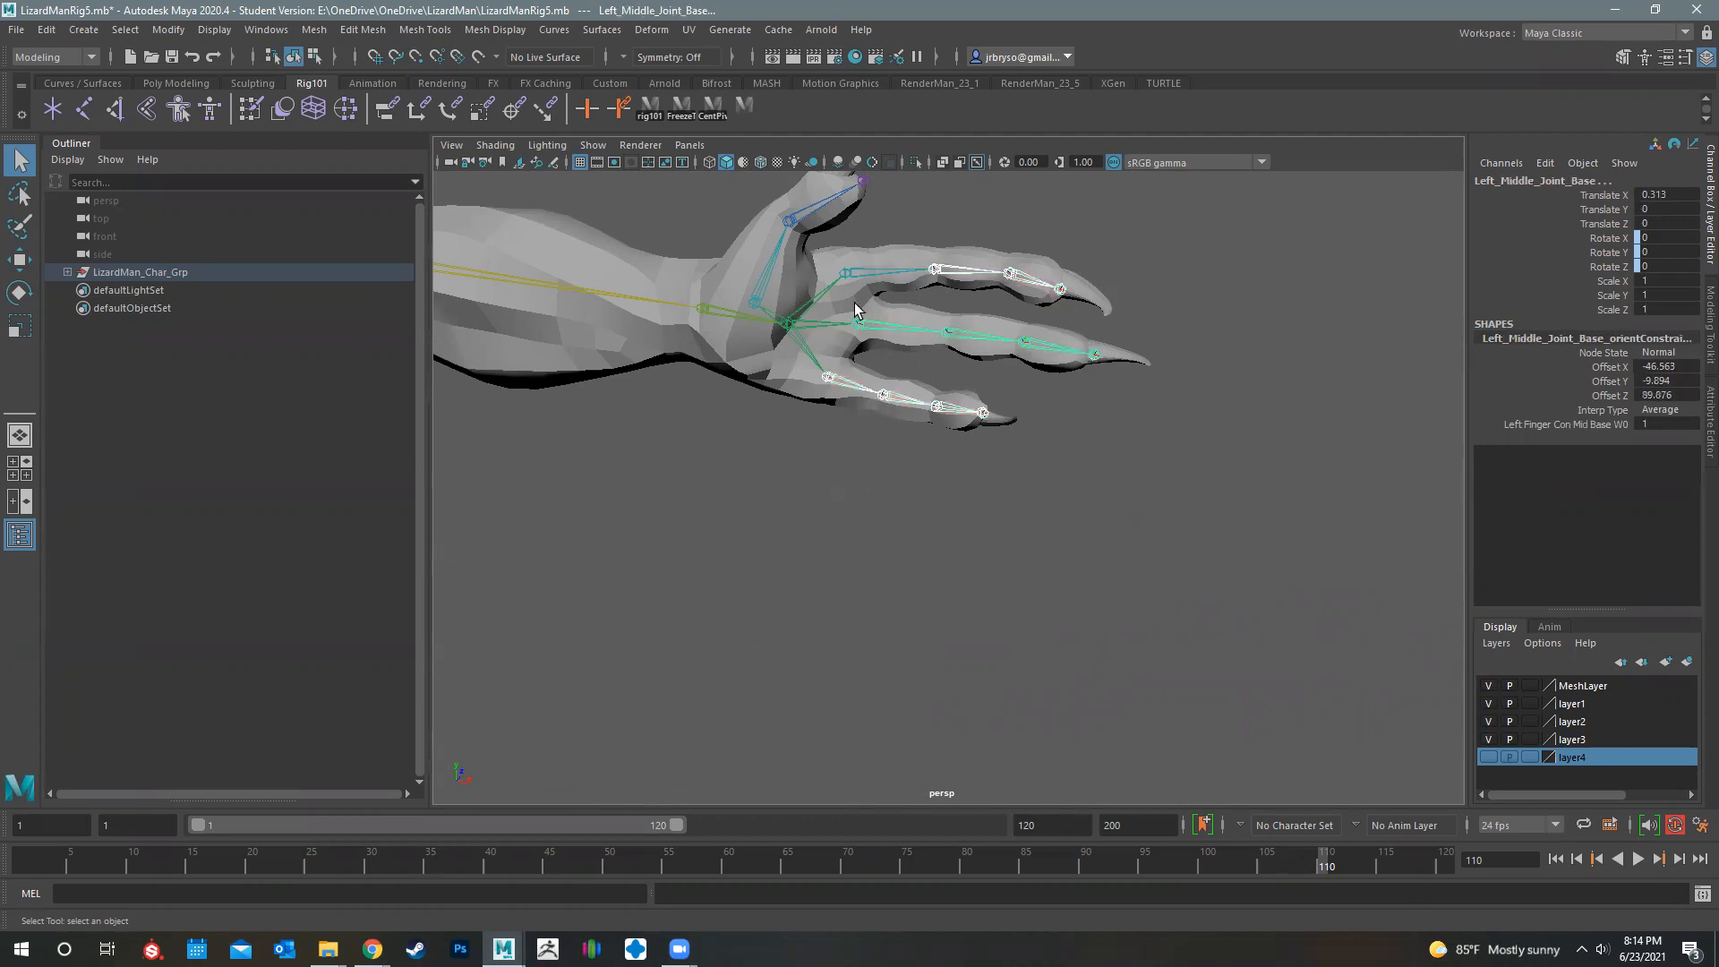
pyautogui.click(847, 275)
# Add the left thumb's joints to the selection from the tip to the base, undoing the stray pick beside it
pyautogui.keyDown('shift'); pyautogui.click(806, 240); pyautogui.keyUp('shift')
pyautogui.hotkey('ctrl', 'z')
pyautogui.click(864, 181)
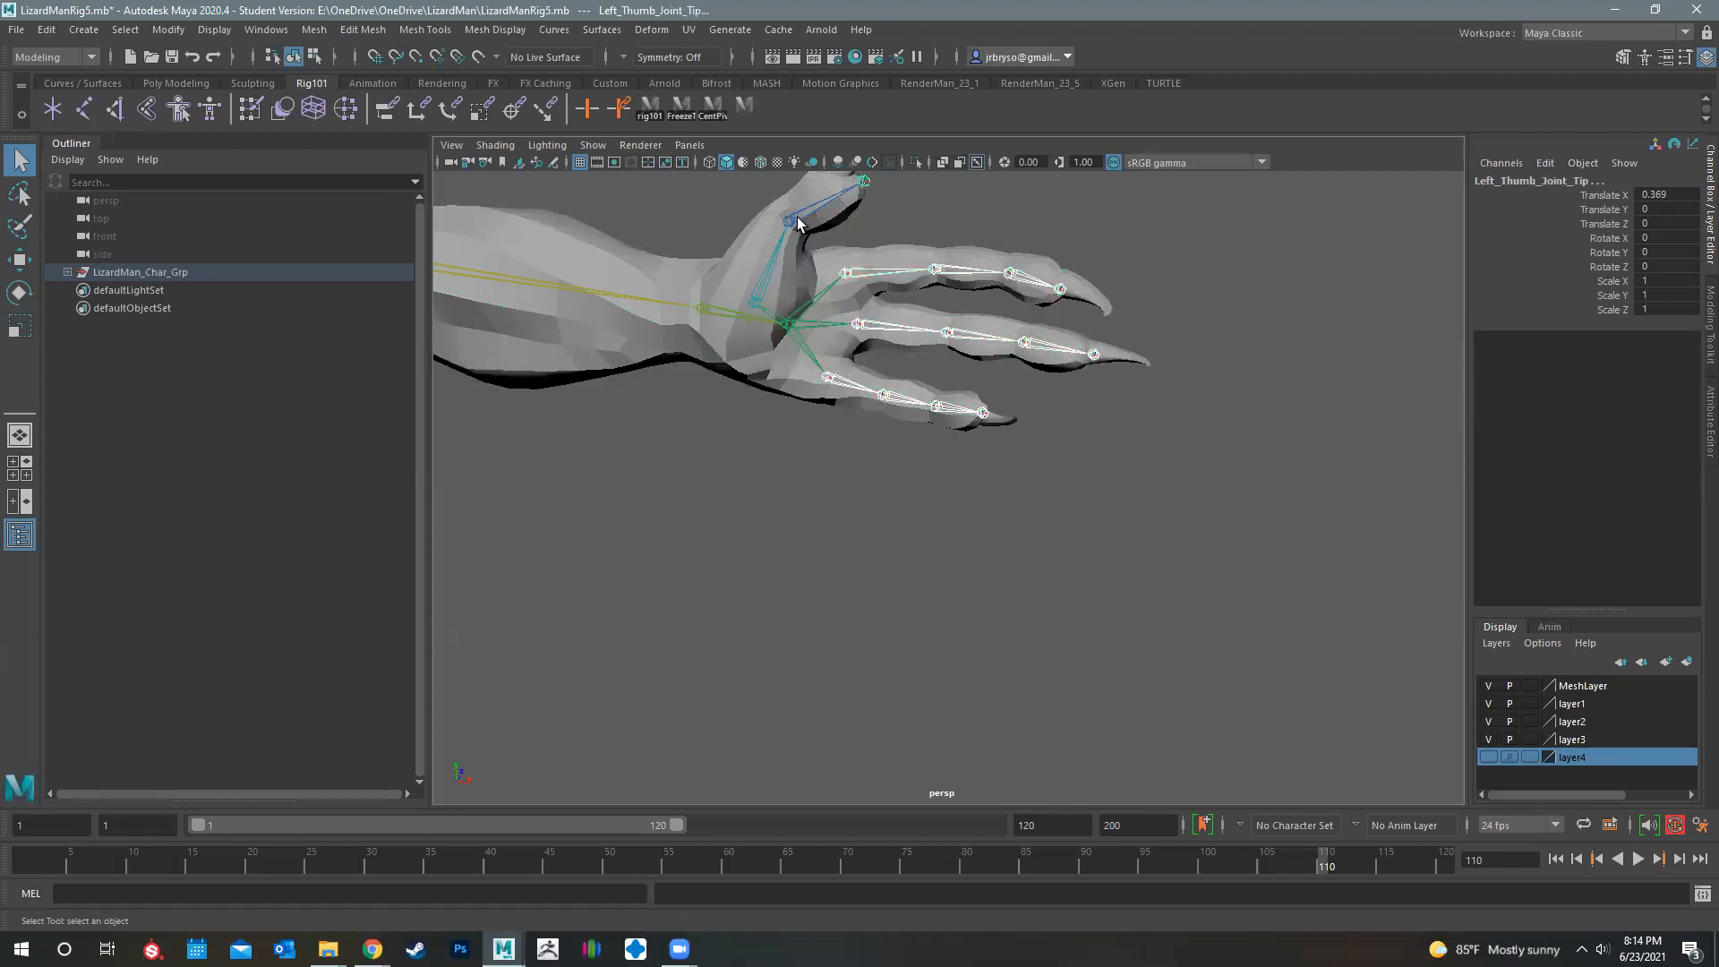
pyautogui.click(786, 223)
pyautogui.click(750, 304)
# Leave the accidentally started Joint Tool and add Left_IKWrist_Joint at the left wrist to the selection
pyautogui.press('g')
pyautogui.hotkey('ctrl', 'z')
pyautogui.keyDown('alt'); pyautogui.moveTo(767, 397); pyautogui.dragTo(1044, 465, button='middle'); pyautogui.keyUp('alt')
pyautogui.keyDown('alt'); pyautogui.moveTo(1044, 465); pyautogui.dragTo(1036, 339); pyautogui.keyUp('alt')
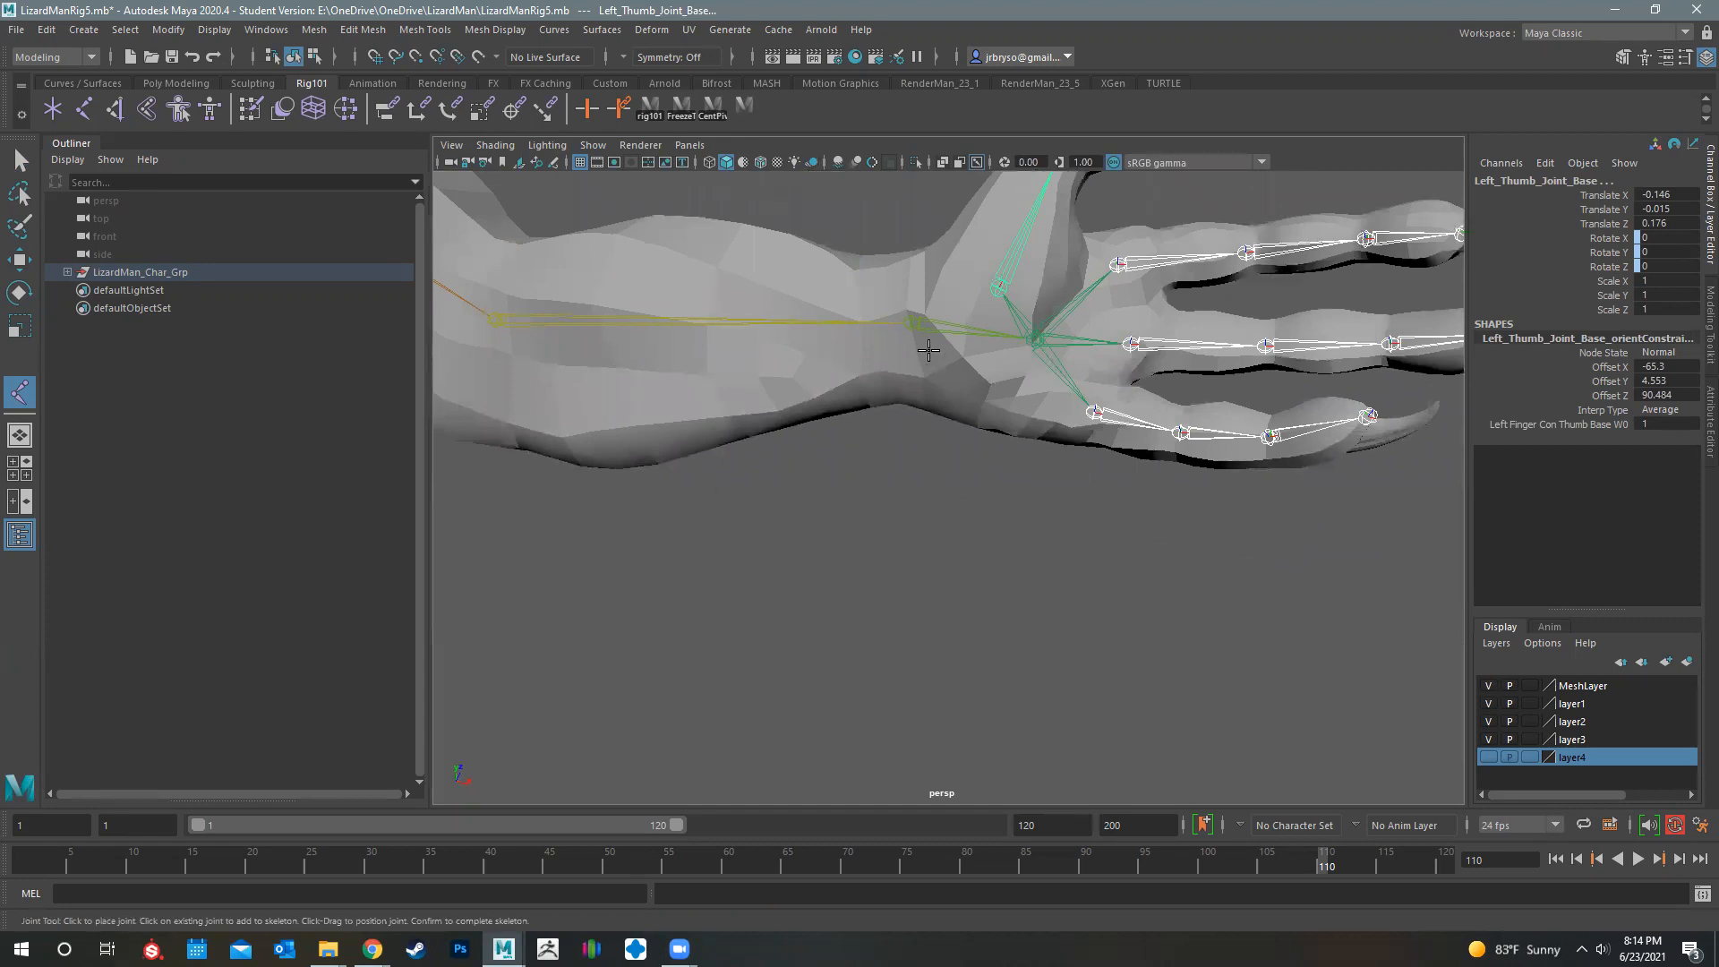
pyautogui.press('q')
pyautogui.click(908, 325)
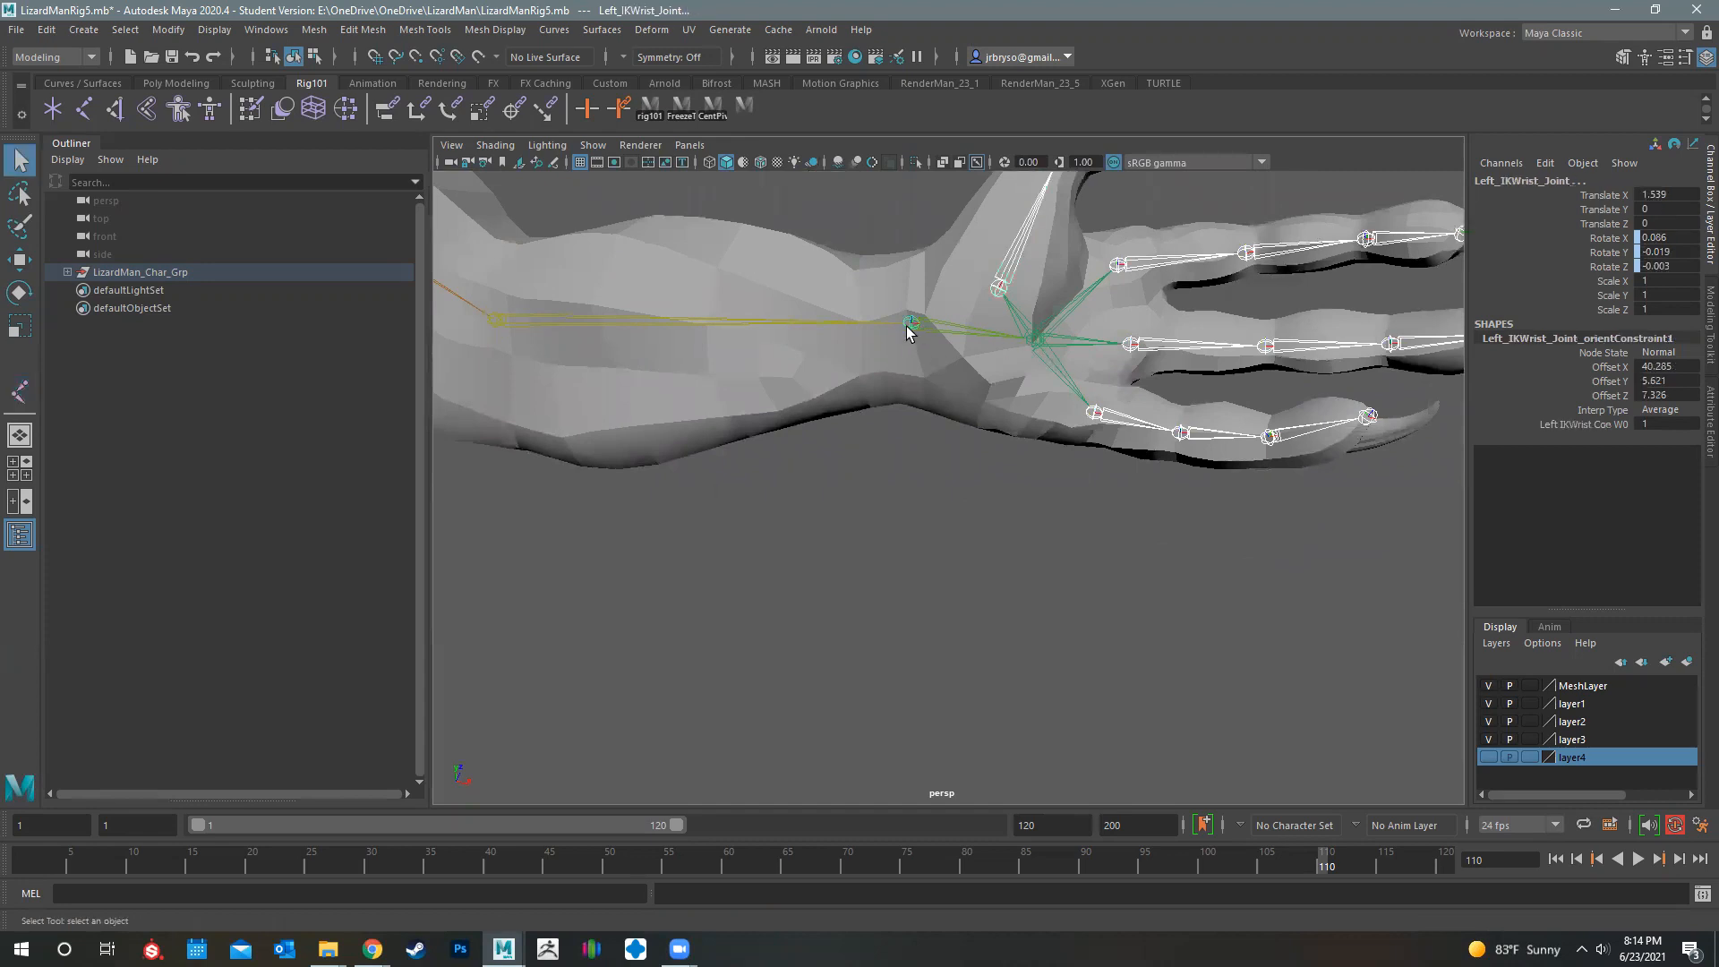
# Undo the Left_IKWrist_Joint pick and expand the complete hierarchy under LizardMan_Char_Grp
pyautogui.keyDown('alt'); pyautogui.moveTo(887, 390); pyautogui.dragTo(915, 419); pyautogui.keyUp('alt')
pyautogui.hotkey('ctrl', 'z')
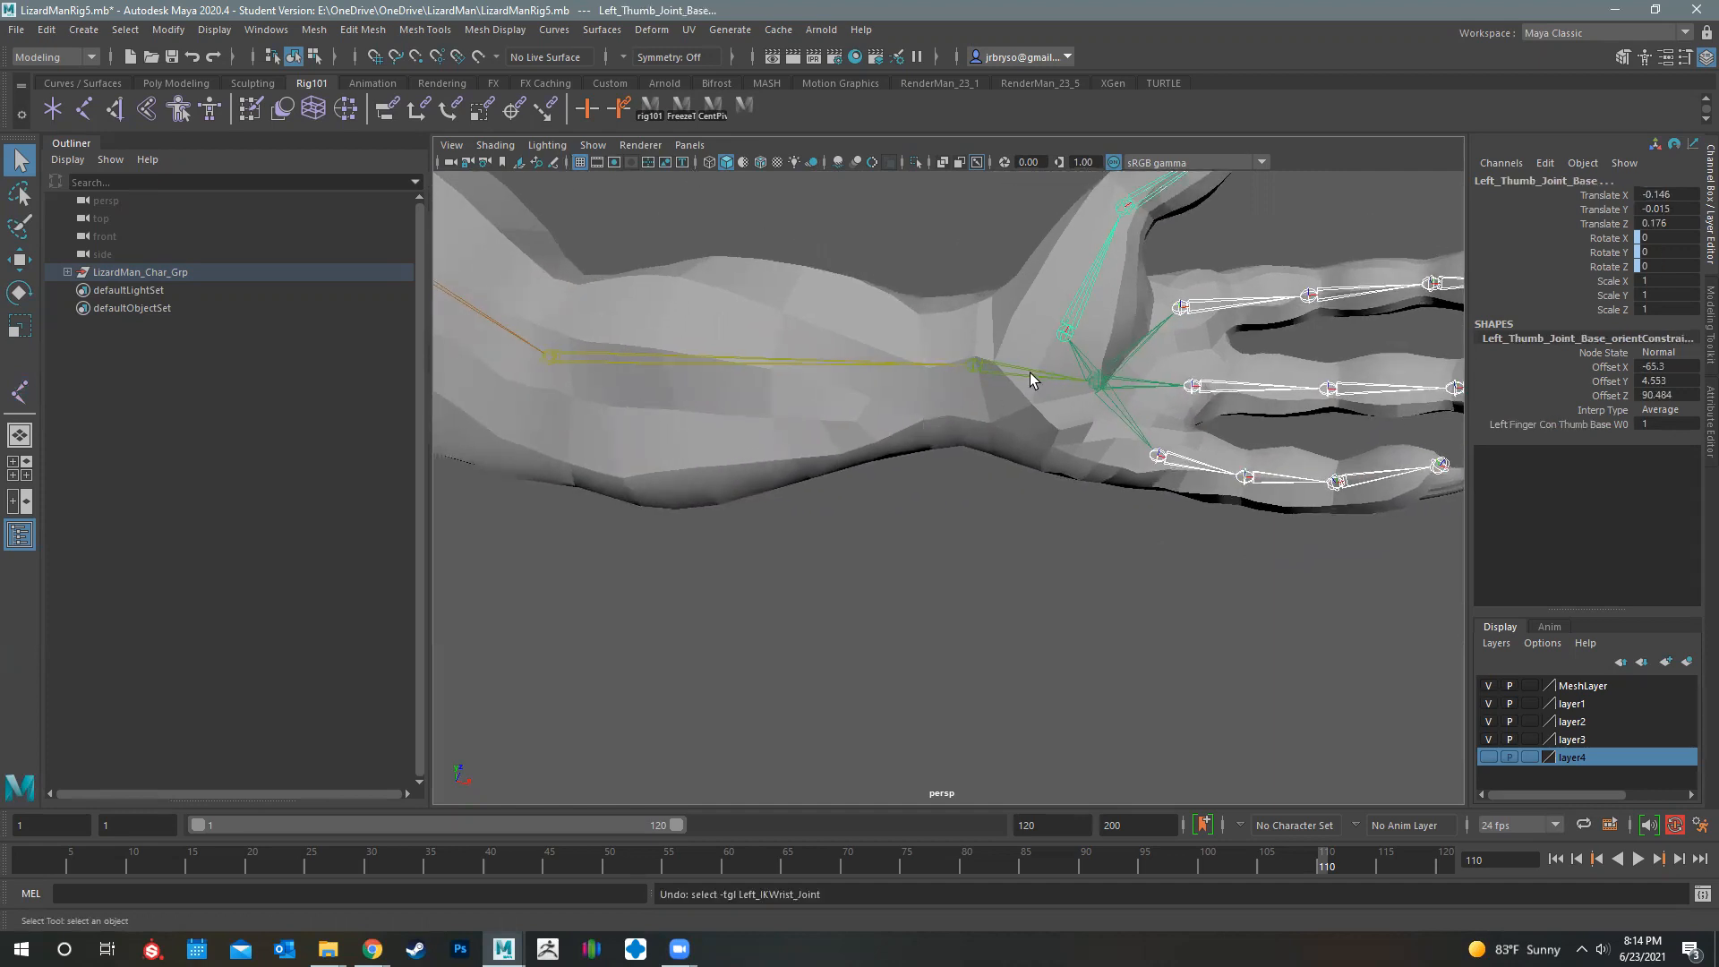
pyautogui.keyDown('alt'); pyautogui.moveTo(899, 337); pyautogui.dragTo(1450, 569, button='middle'); pyautogui.keyUp('alt')
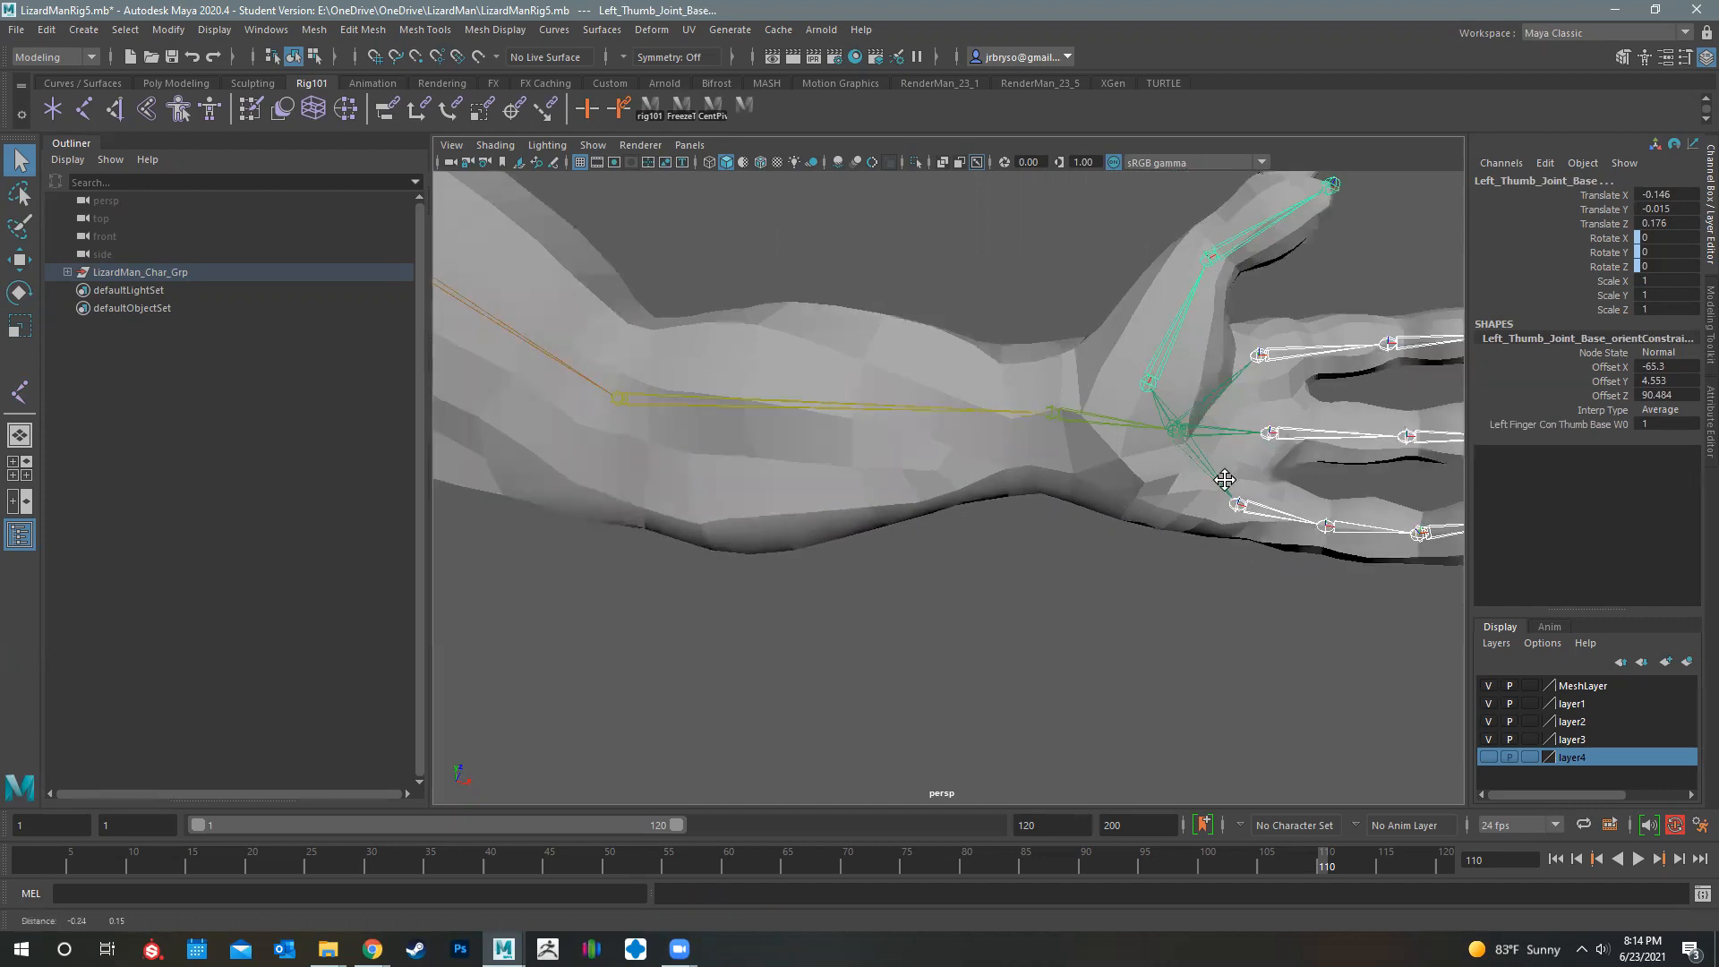
pyautogui.scroll(-4, 870, 430)
pyautogui.keyDown('alt'); pyautogui.moveTo(1074, 474); pyautogui.dragTo(1240, 499, button='middle'); pyautogui.keyUp('alt')
pyautogui.keyDown('alt'); pyautogui.moveTo(873, 482); pyautogui.dragTo(89, 309); pyautogui.keyUp('alt')
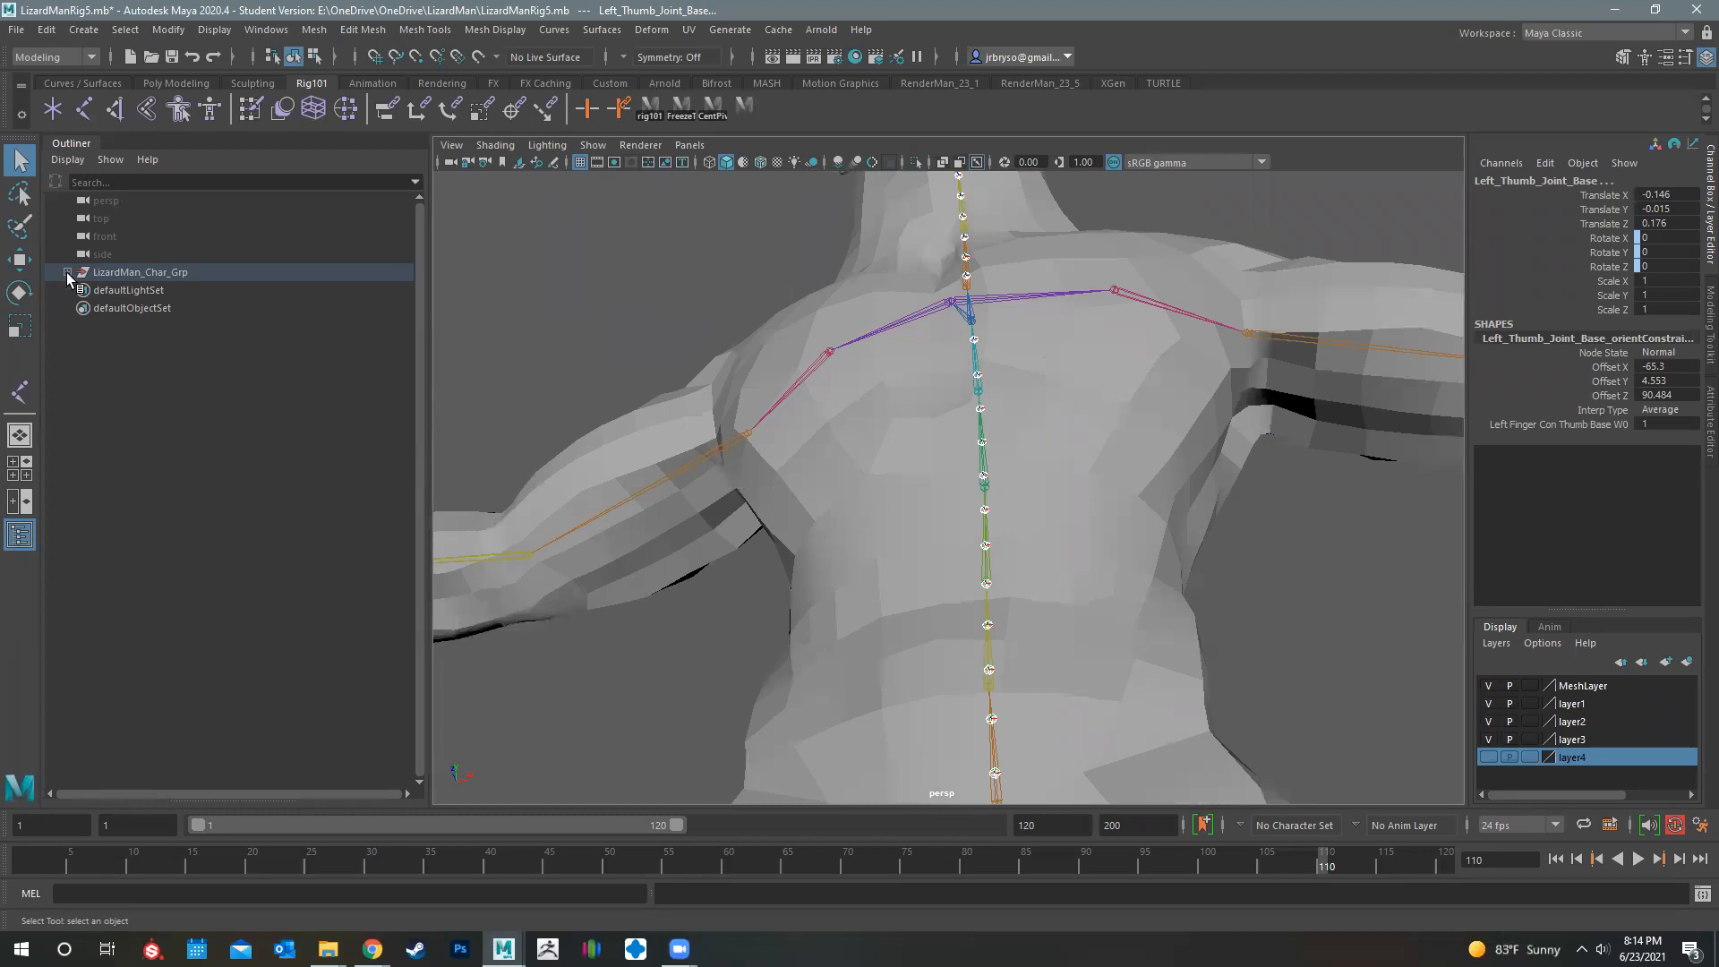
pyautogui.keyDown('shift'); pyautogui.click(67, 273); pyautogui.keyUp('shift')
# Add the right thumb's joints to the selection from the tip to the base
pyautogui.keyDown('alt'); pyautogui.moveTo(719, 575); pyautogui.dragTo(1316, 466, button='middle'); pyautogui.keyUp('alt')
pyautogui.scroll(3, 776, 483)
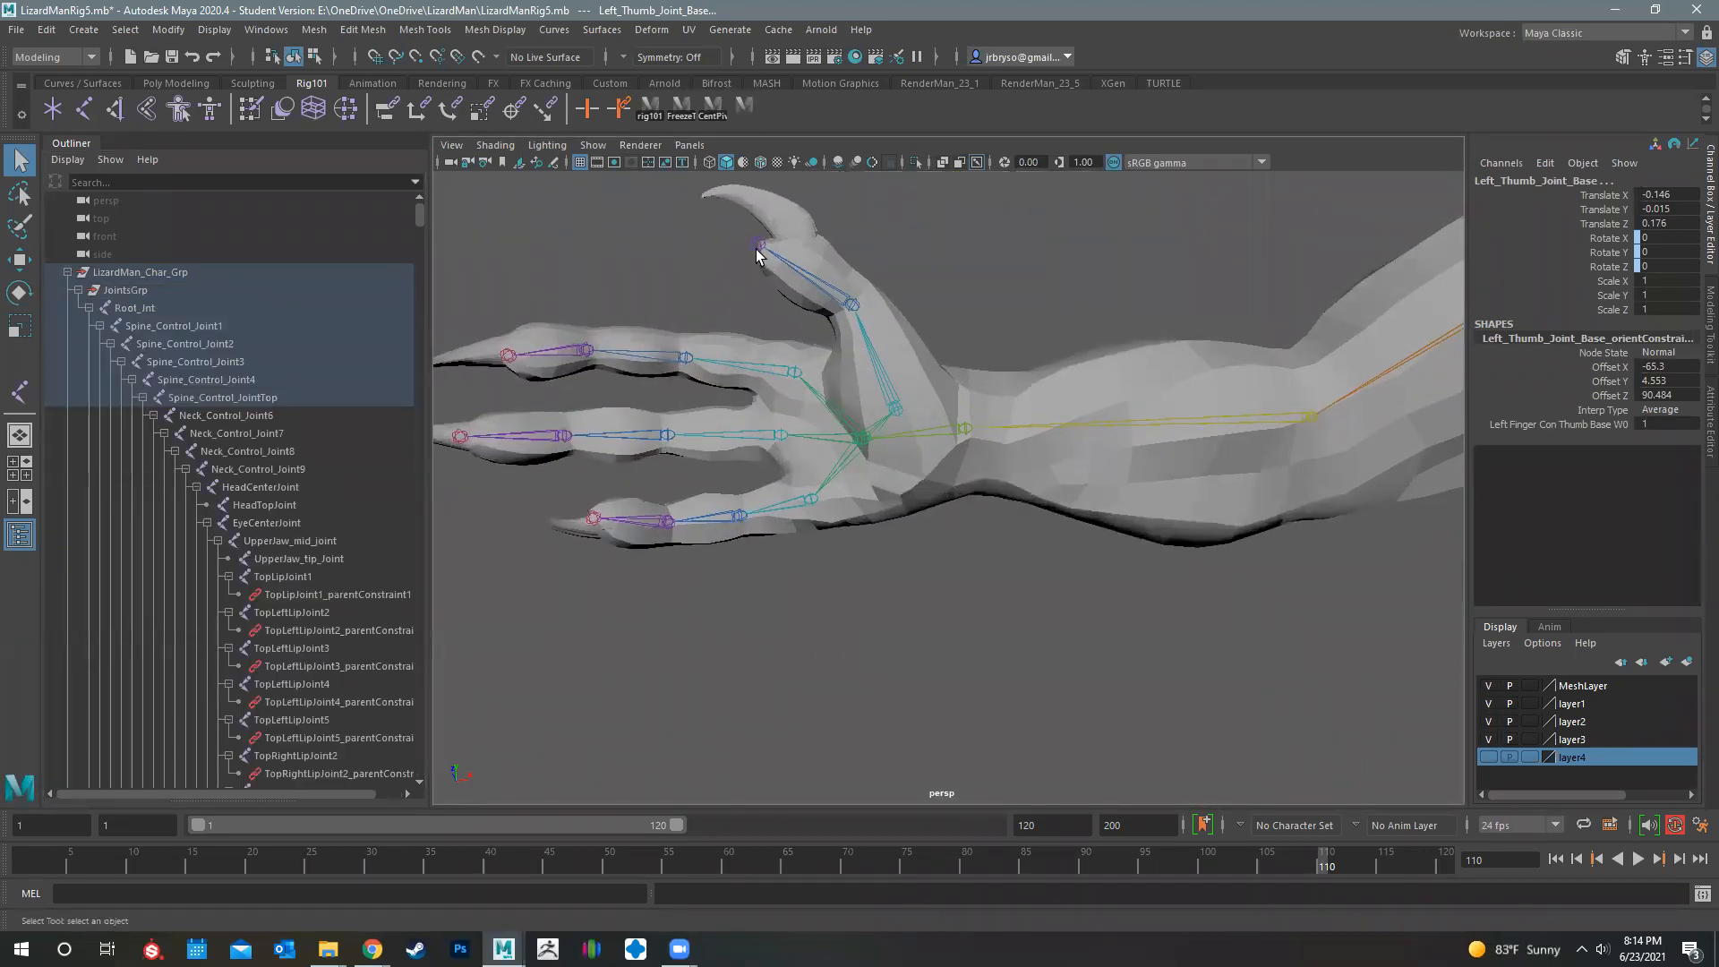
pyautogui.click(834, 311)
pyautogui.click(853, 310)
pyautogui.click(900, 413)
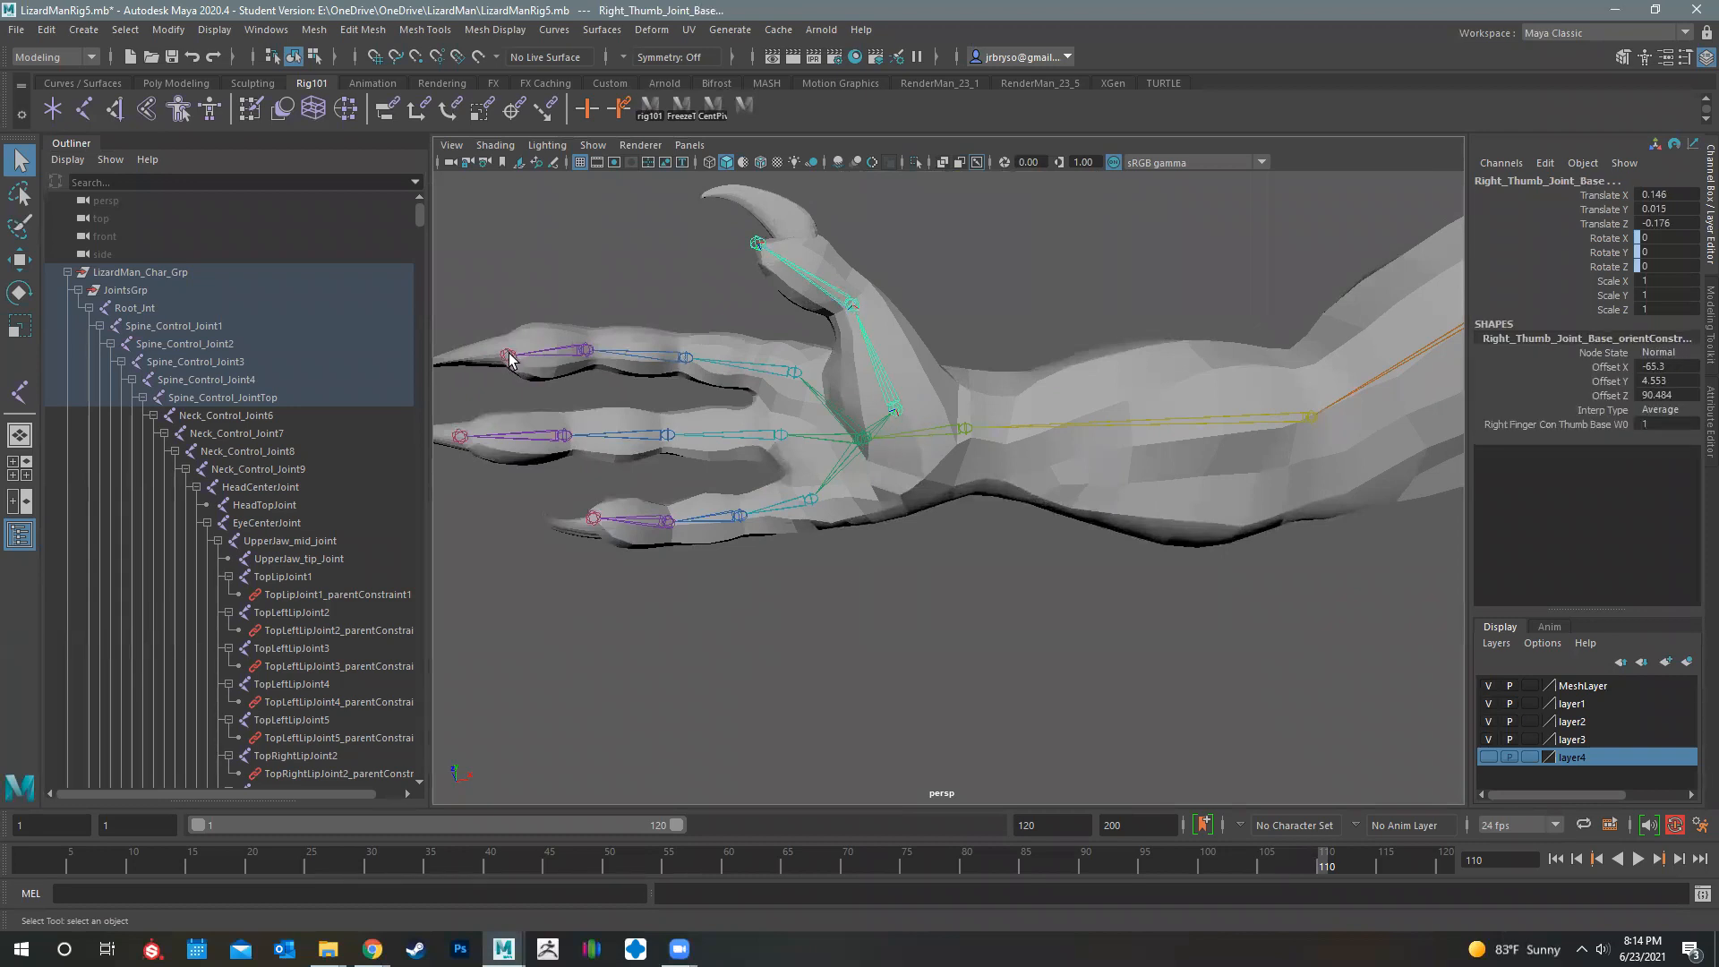
# Add the right hand's index and middle finger joints to the selection, from their tips to their bases
pyautogui.click(586, 350)
pyautogui.click(686, 358)
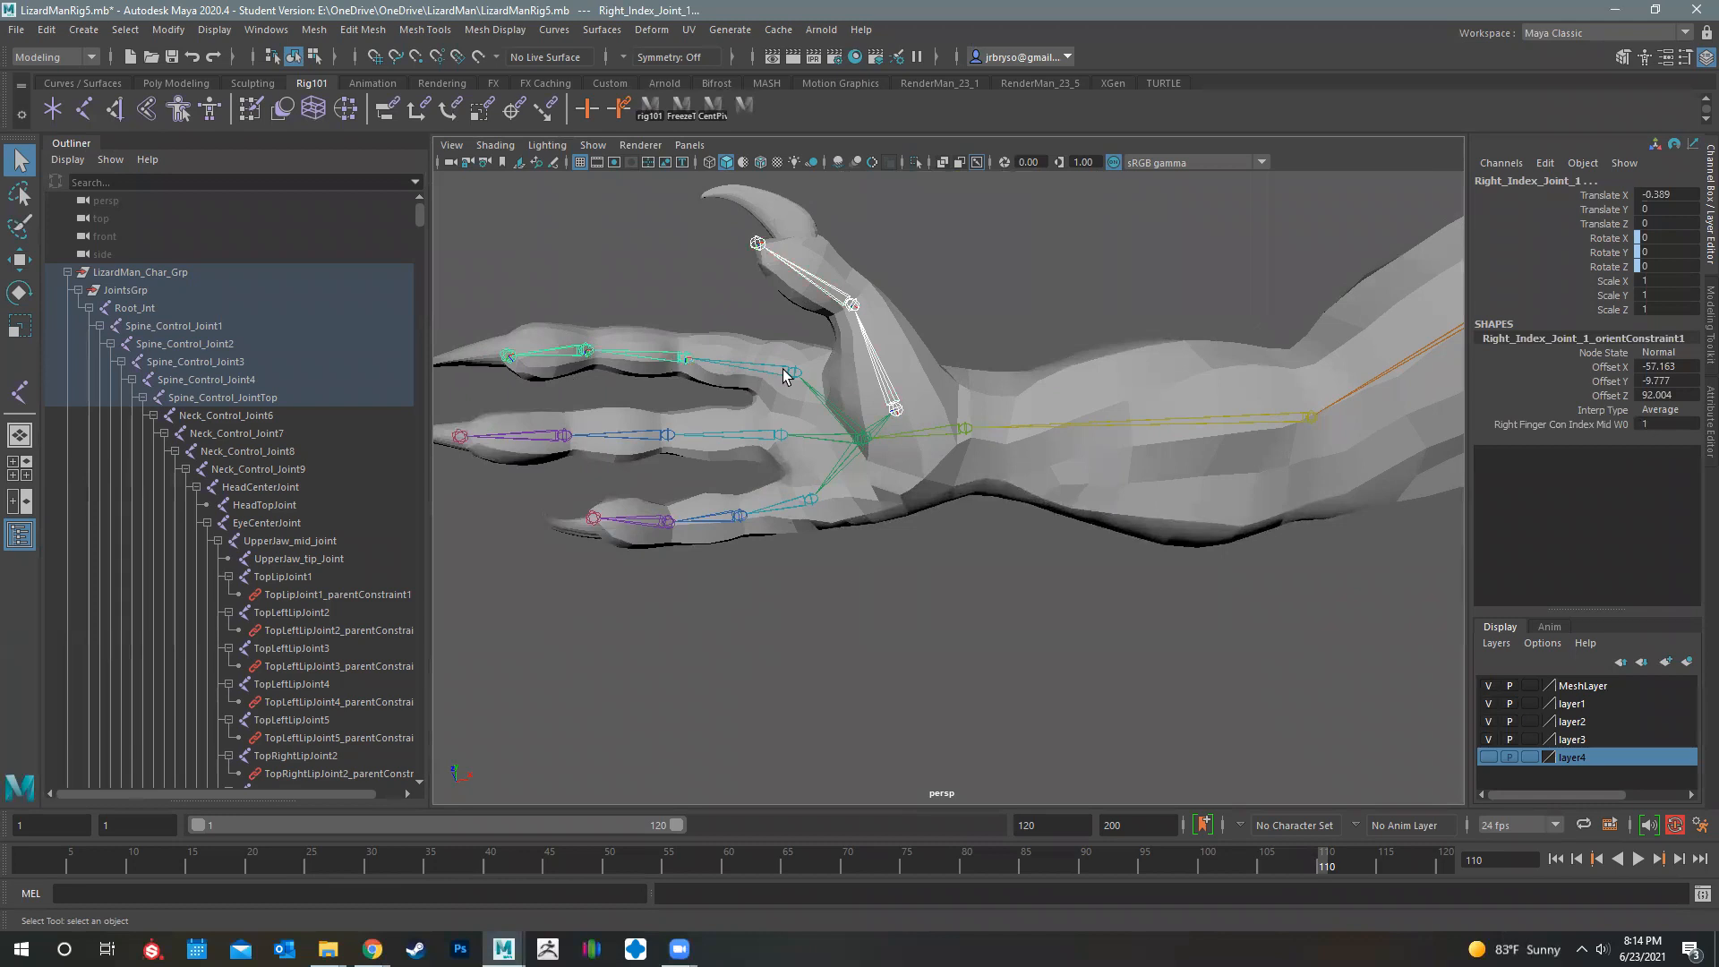
pyautogui.click(798, 372)
pyautogui.click(460, 438)
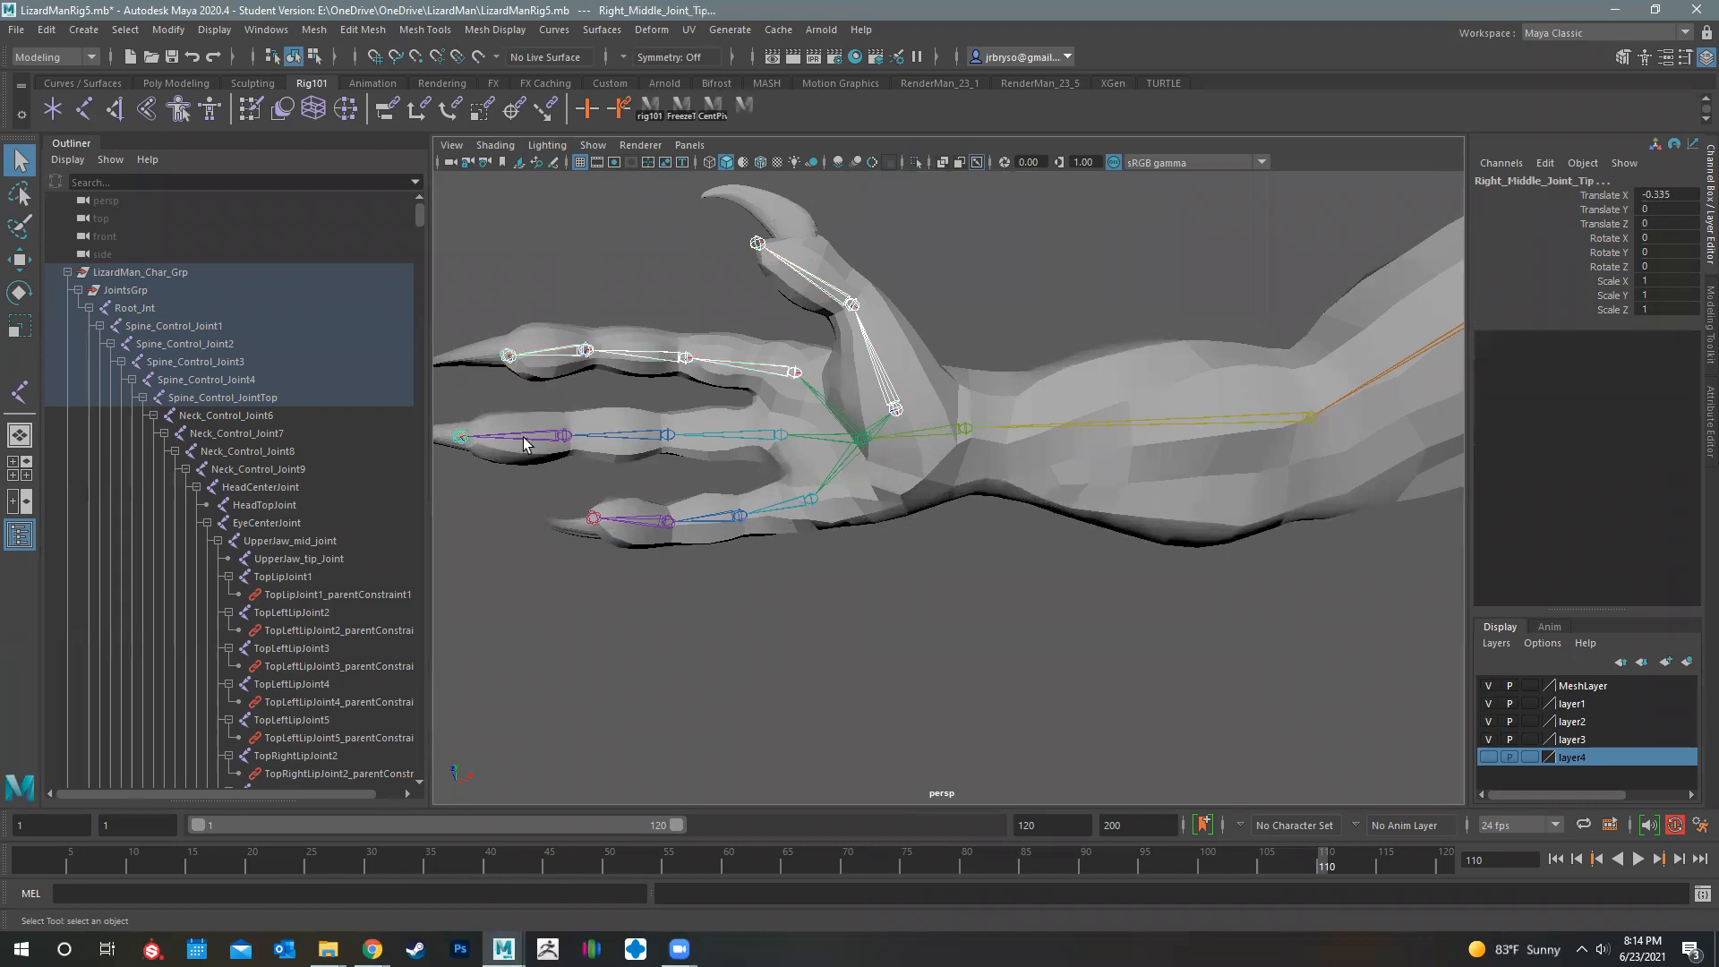
pyautogui.click(564, 438)
pyautogui.click(670, 438)
pyautogui.click(778, 437)
# Add the right pinky's joints to the selection from the tip to the base
pyautogui.click(594, 517)
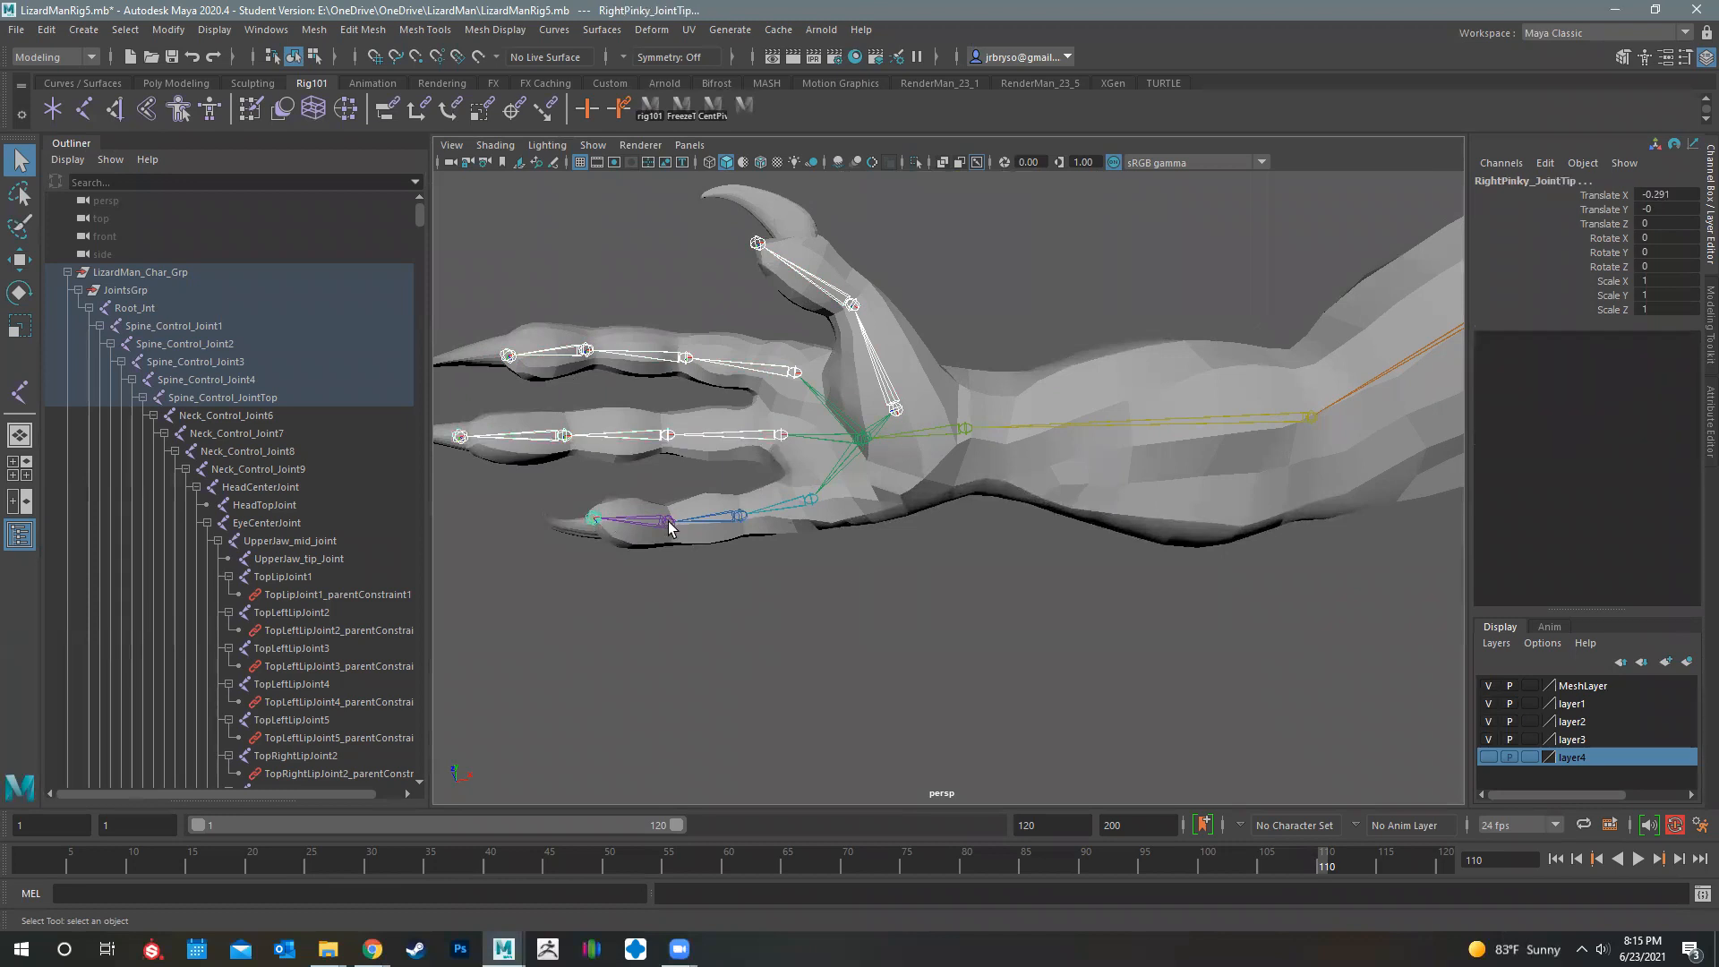
pyautogui.click(667, 520)
pyautogui.click(741, 516)
pyautogui.click(812, 501)
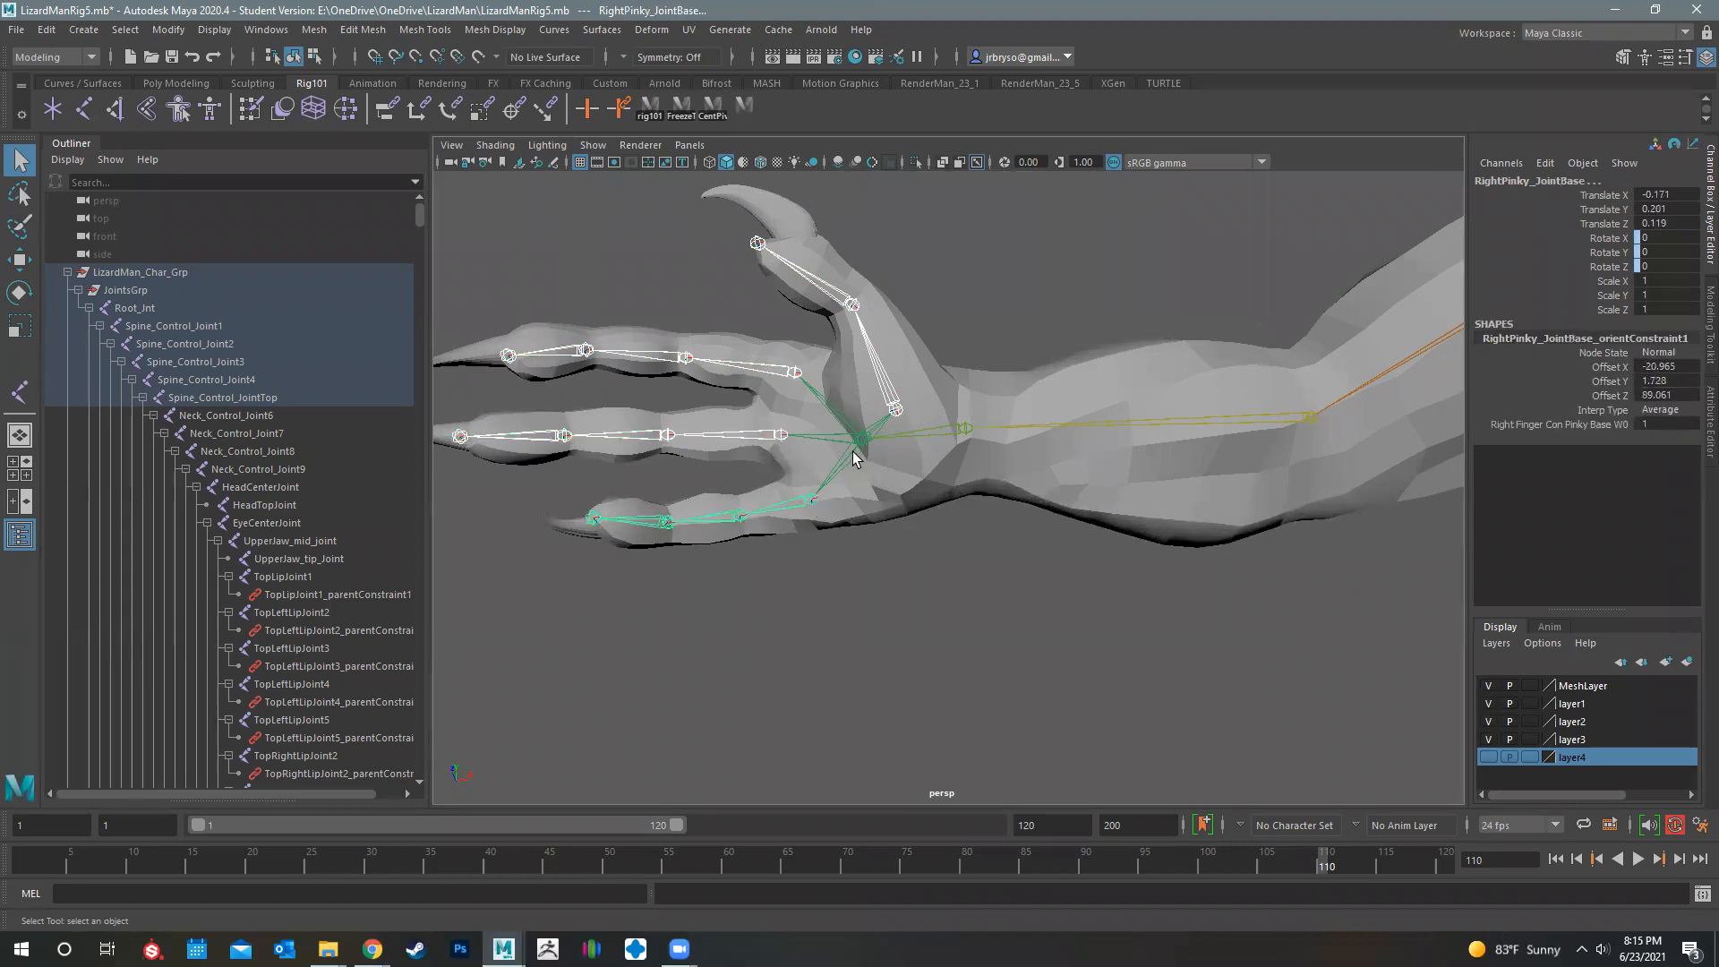
# Add RightSkinningtWrist_Joint and Left_SkinningWrist_Joint to the selection
pyautogui.click(900, 442)
pyautogui.keyDown('alt'); pyautogui.moveTo(1186, 477); pyautogui.dragTo(848, 507, button='middle'); pyautogui.keyUp('alt')
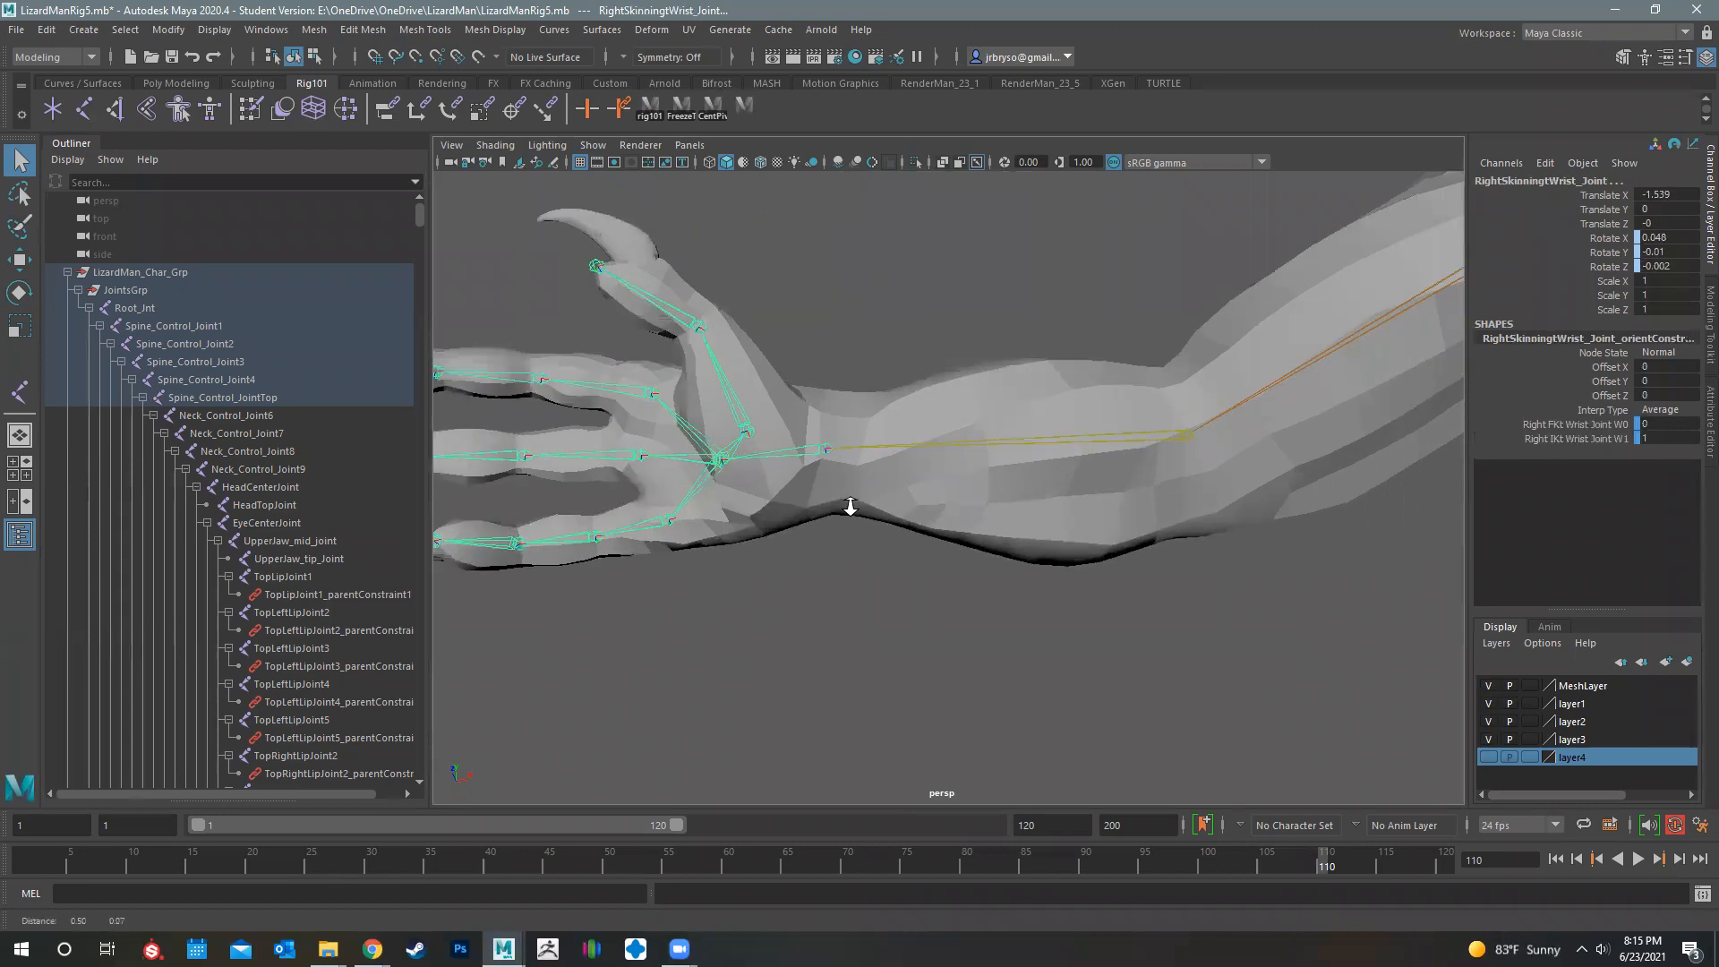
pyautogui.keyDown('alt'); pyautogui.moveTo(848, 507); pyautogui.dragTo(956, 545, button='right'); pyautogui.keyUp('alt')
pyautogui.keyDown('alt'); pyautogui.moveTo(955, 546); pyautogui.dragTo(1197, 630); pyautogui.keyUp('alt')
pyautogui.click(1199, 620)
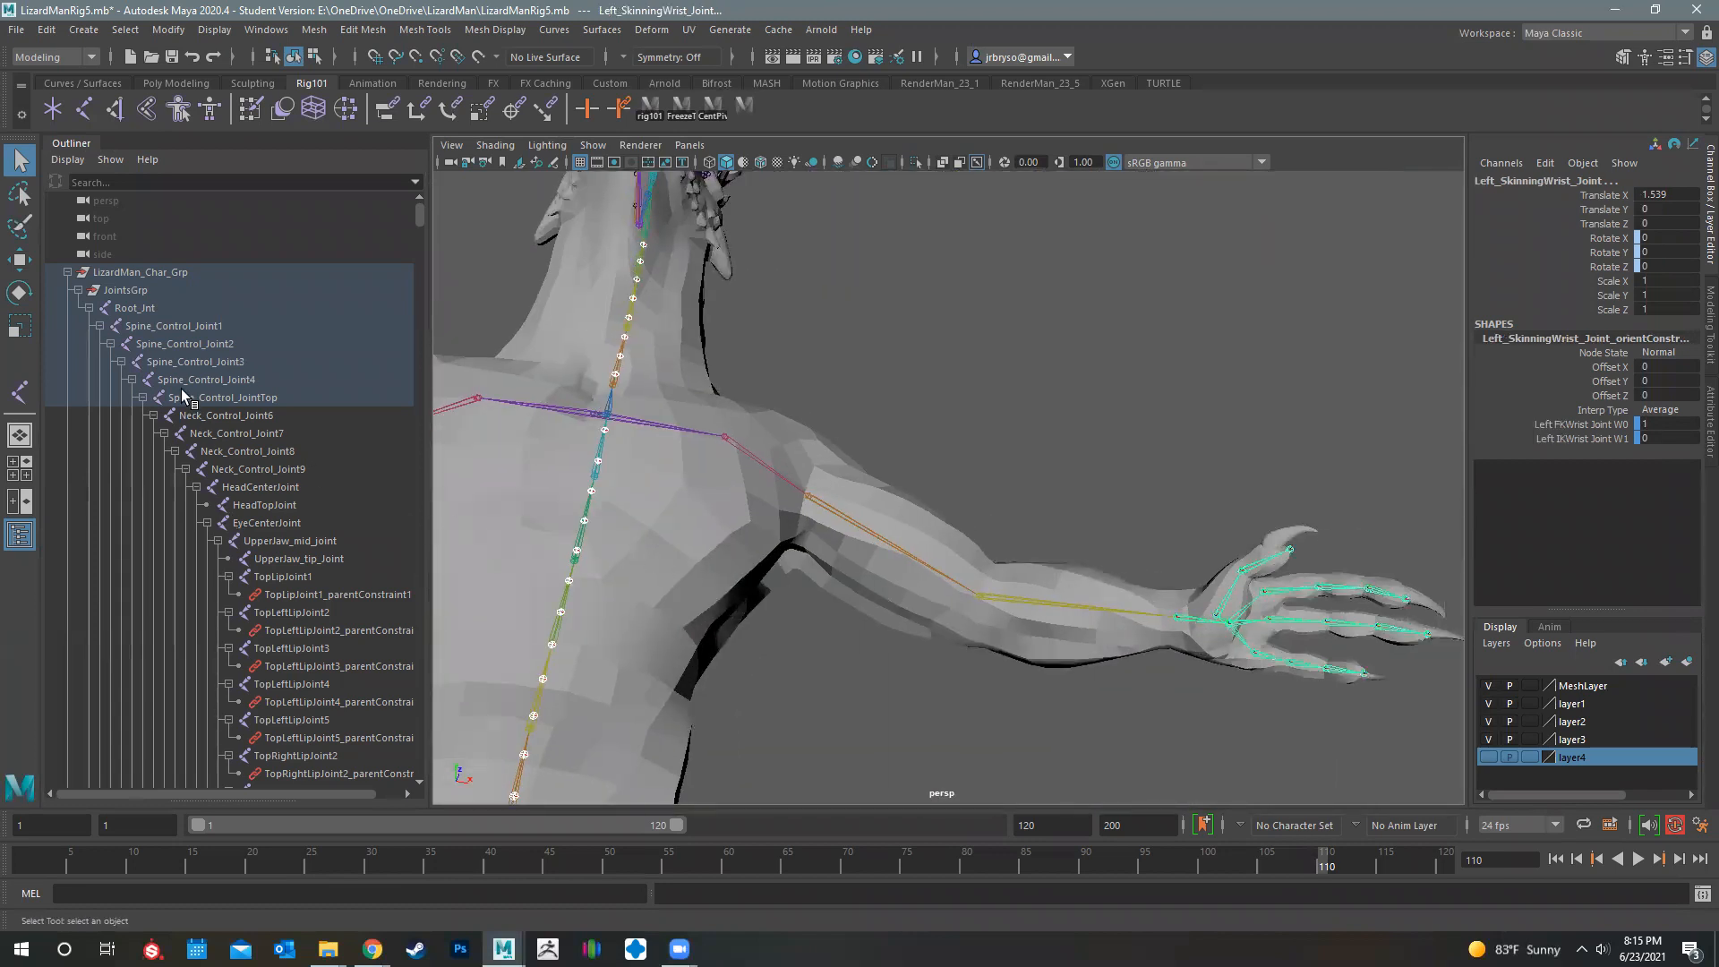
# Add Left_SkinningElbow_joint, Left_SkinningSHoulder_Joint and LeftClav_Joint to the selection in the joint hierarchy
pyautogui.scroll(-15, 387, 591)
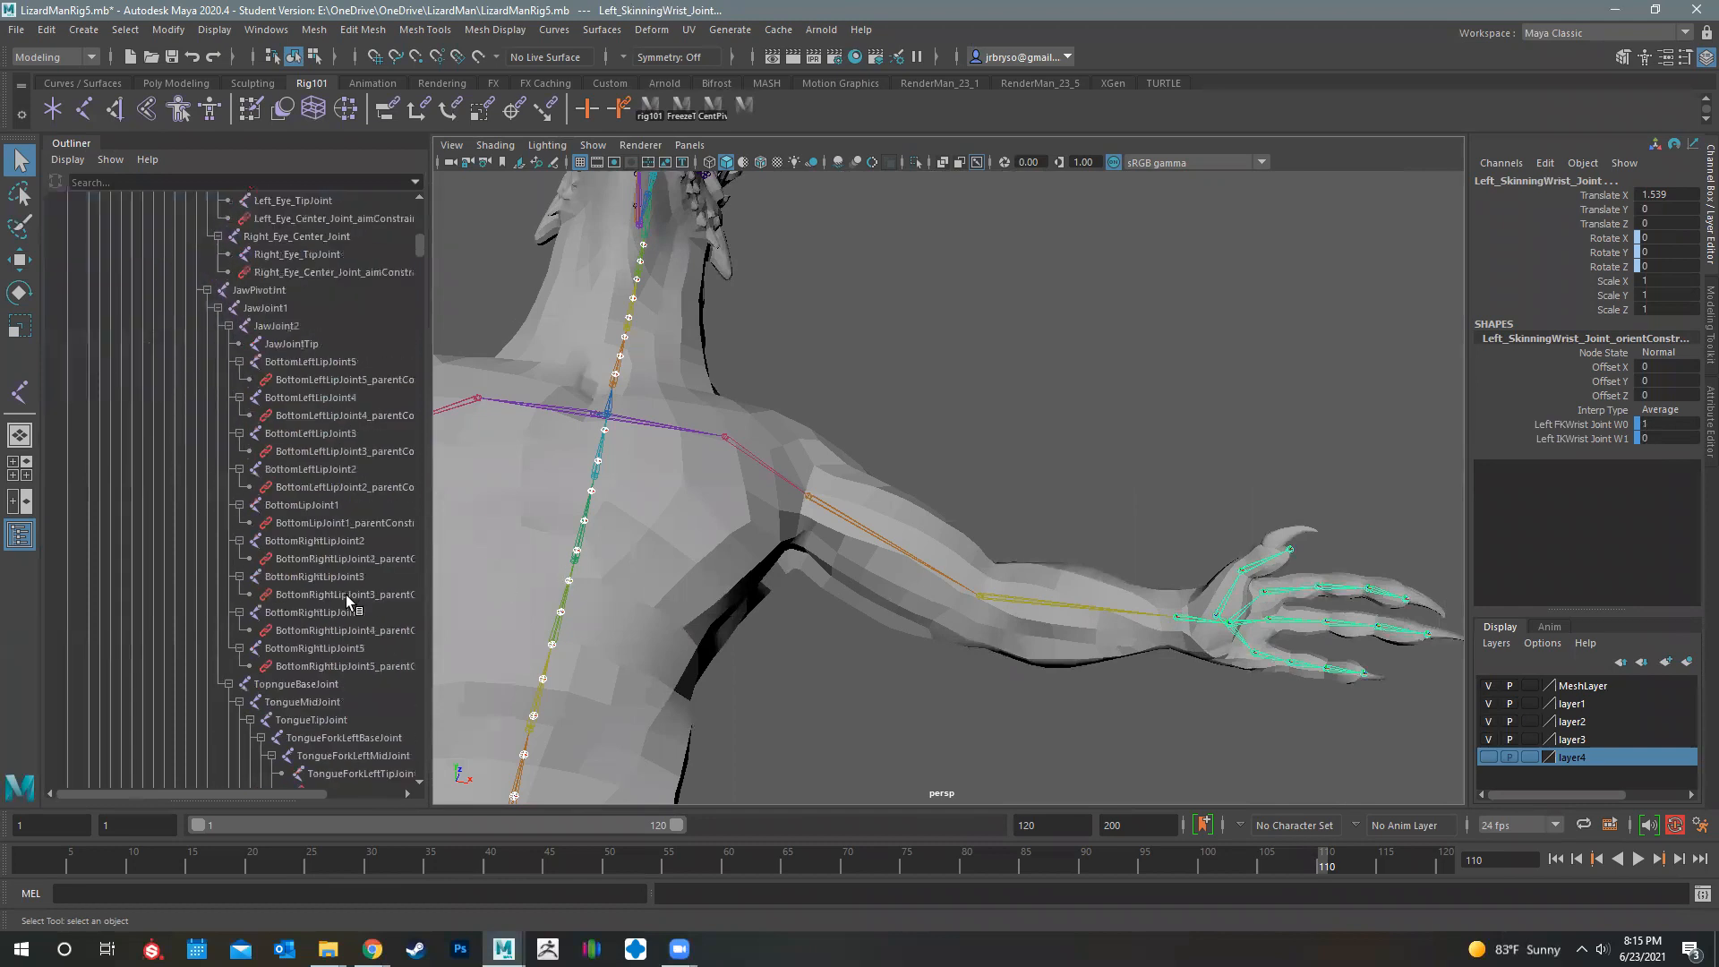
pyautogui.scroll(3, 344, 596)
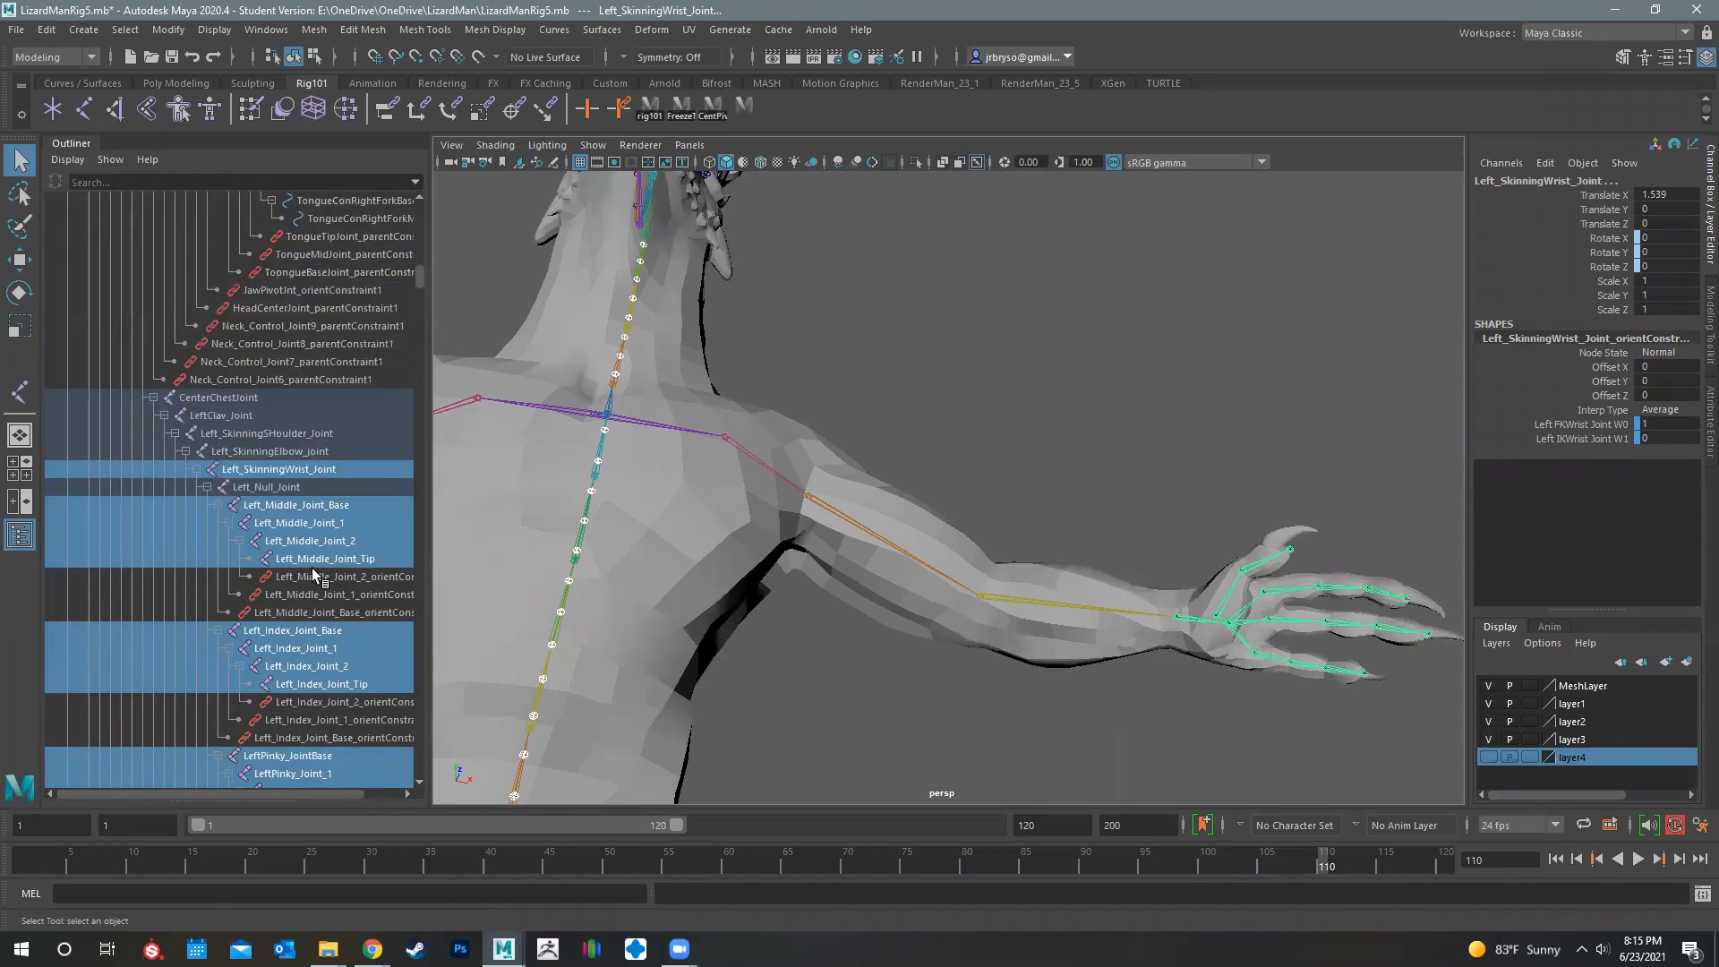
pyautogui.click(249, 451)
pyautogui.click(260, 437)
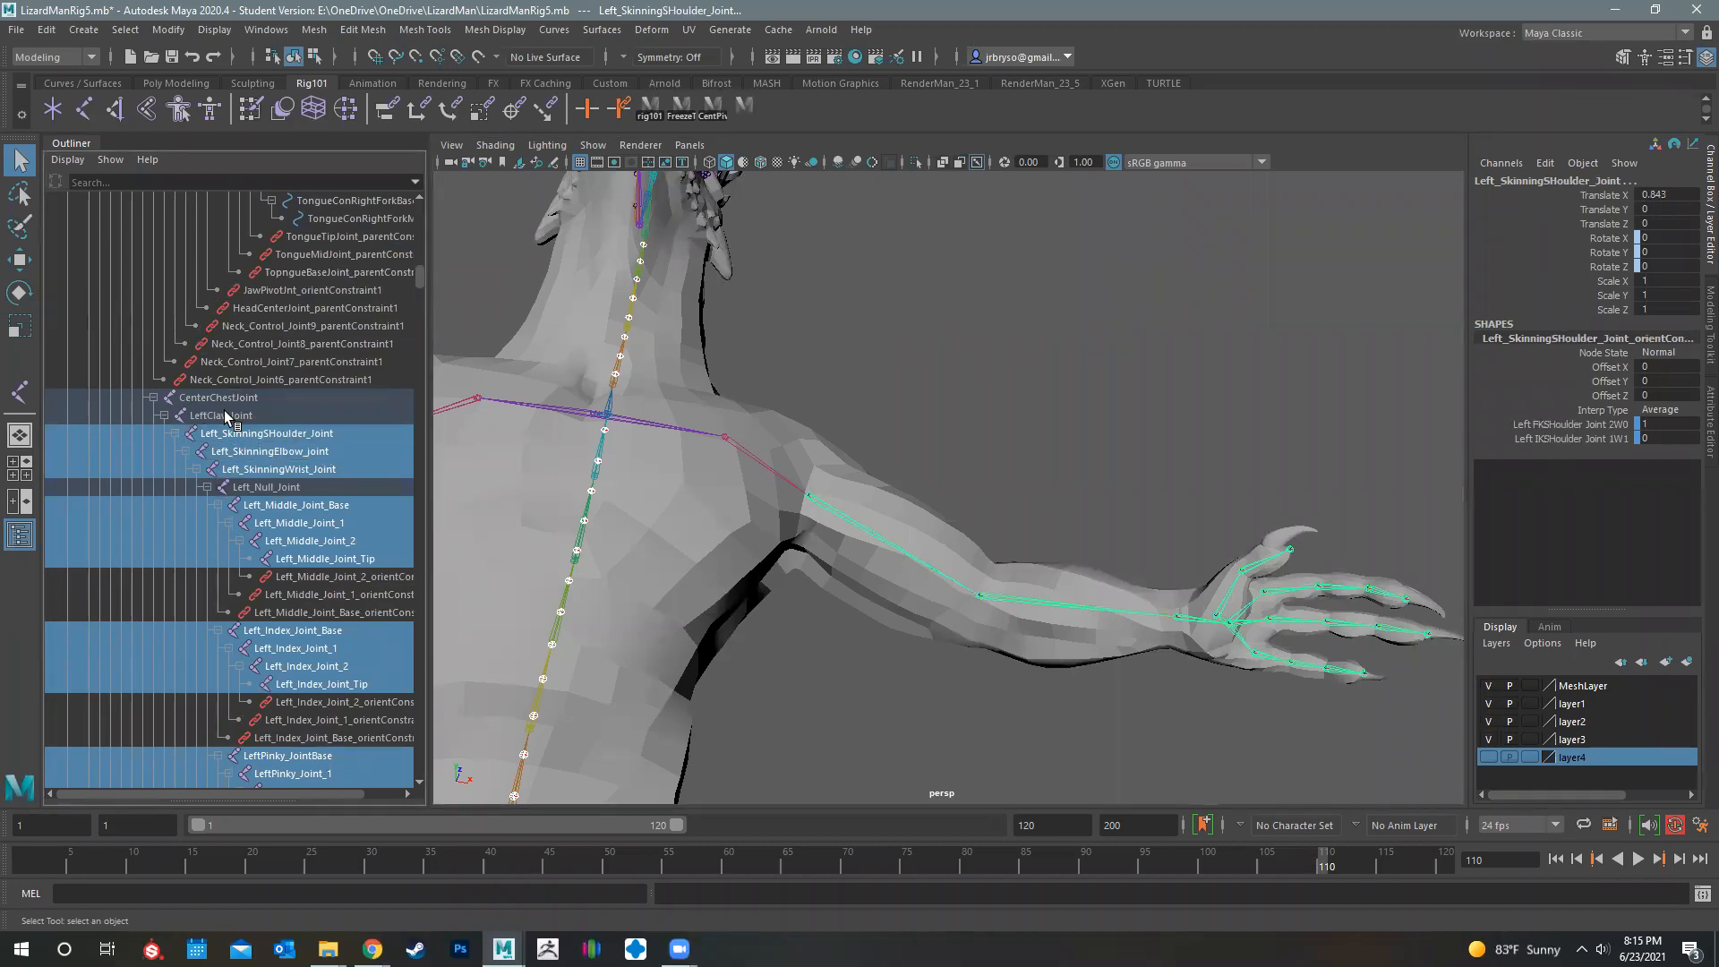
pyautogui.click(226, 417)
# Add RightSkinningtElbow_joint, RightSkinningtSHoulder_Joint and RightClav_Joint to the selection in the joint hierarchy
pyautogui.scroll(-8, 274, 555)
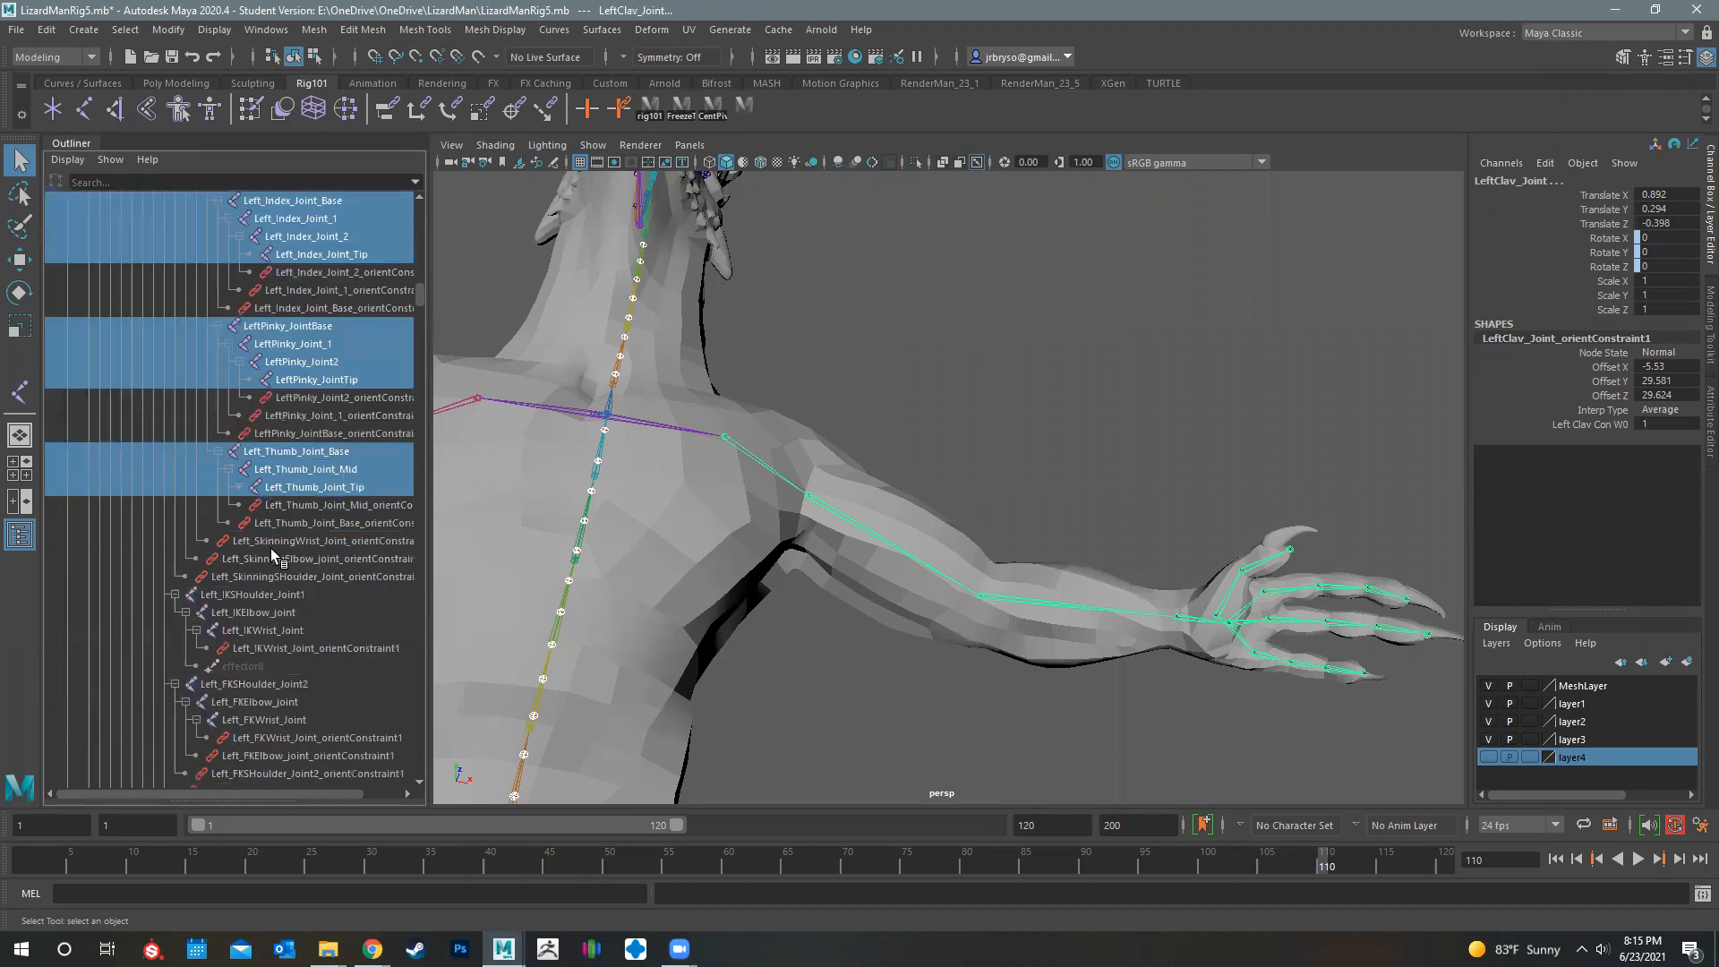
pyautogui.scroll(-8, 255, 626)
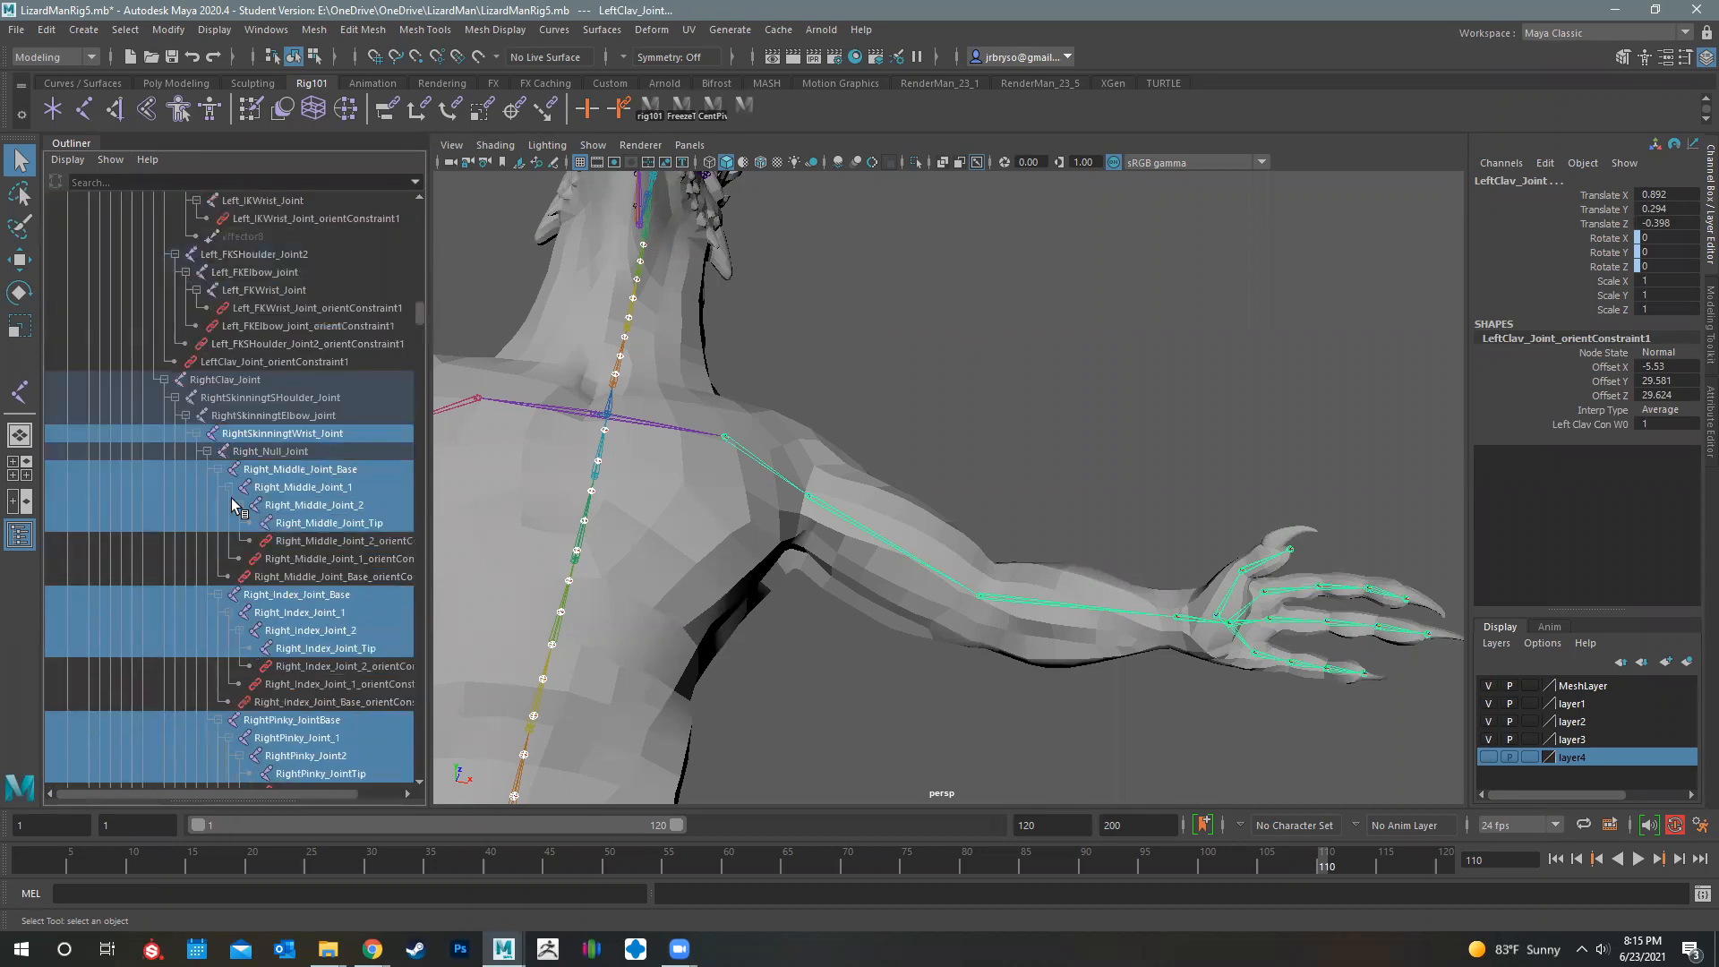
pyautogui.click(231, 415)
pyautogui.click(229, 399)
pyautogui.click(220, 381)
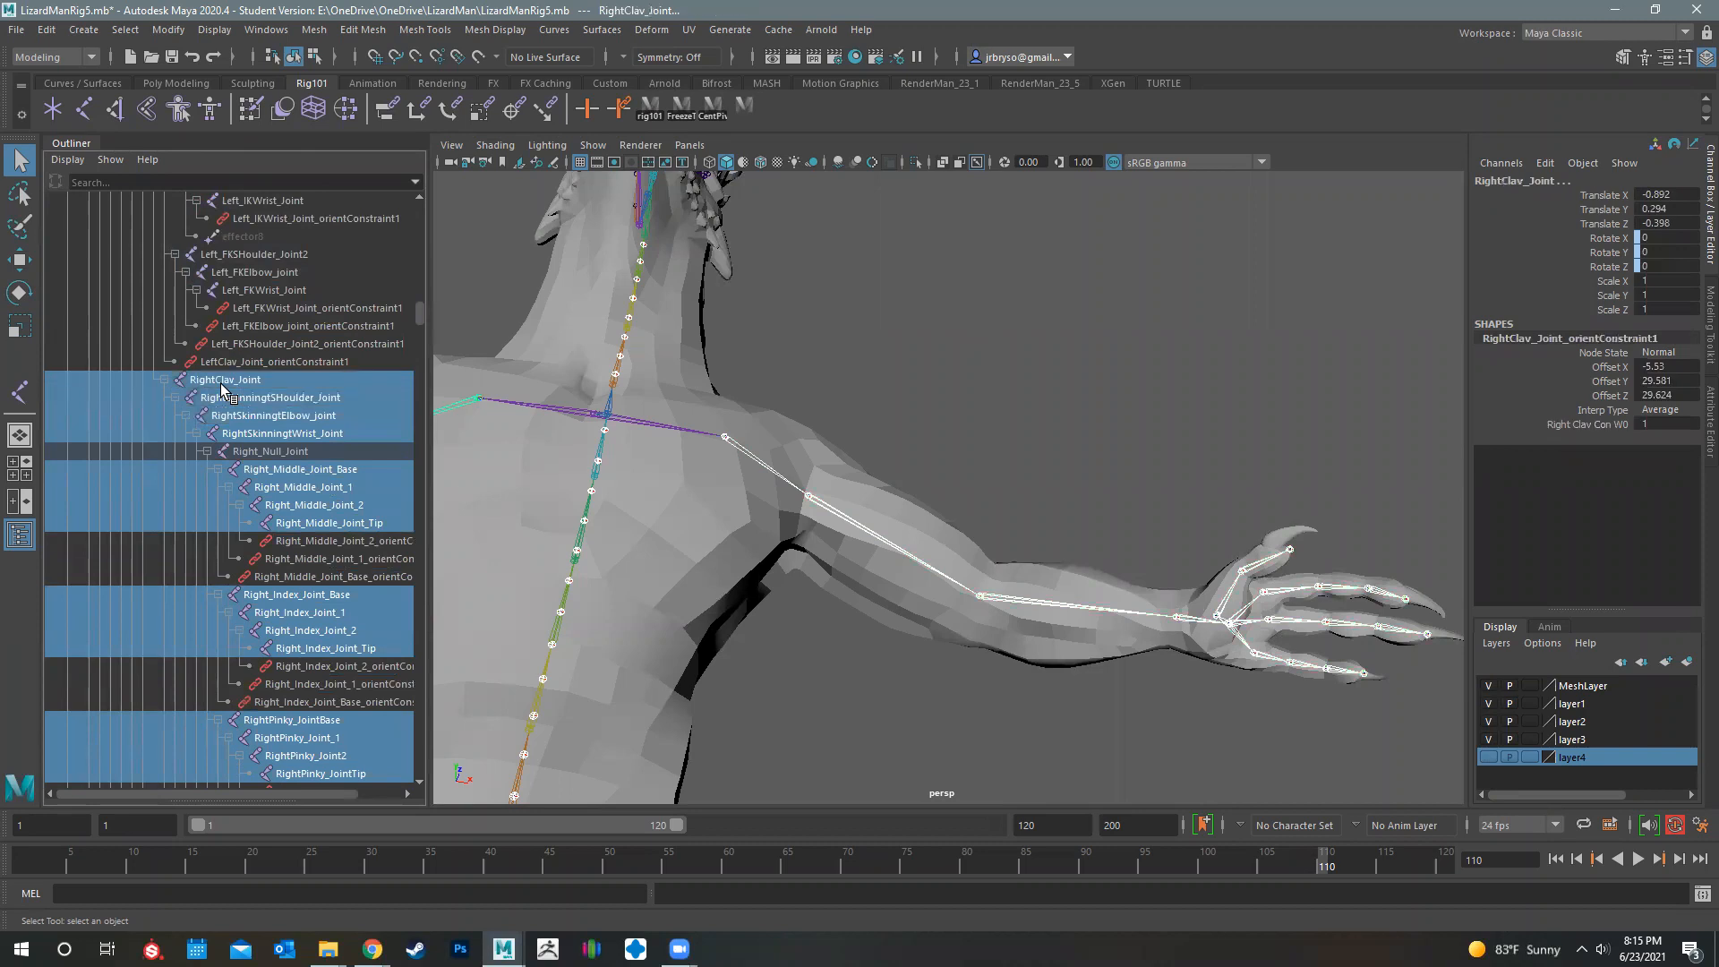
# Add the outer lip follicle joints around the right corner of the mouth to the selection, including LipFollicleJoint38
pyautogui.keyDown('alt'); pyautogui.moveTo(842, 482); pyautogui.dragTo(936, 515); pyautogui.keyUp('alt')
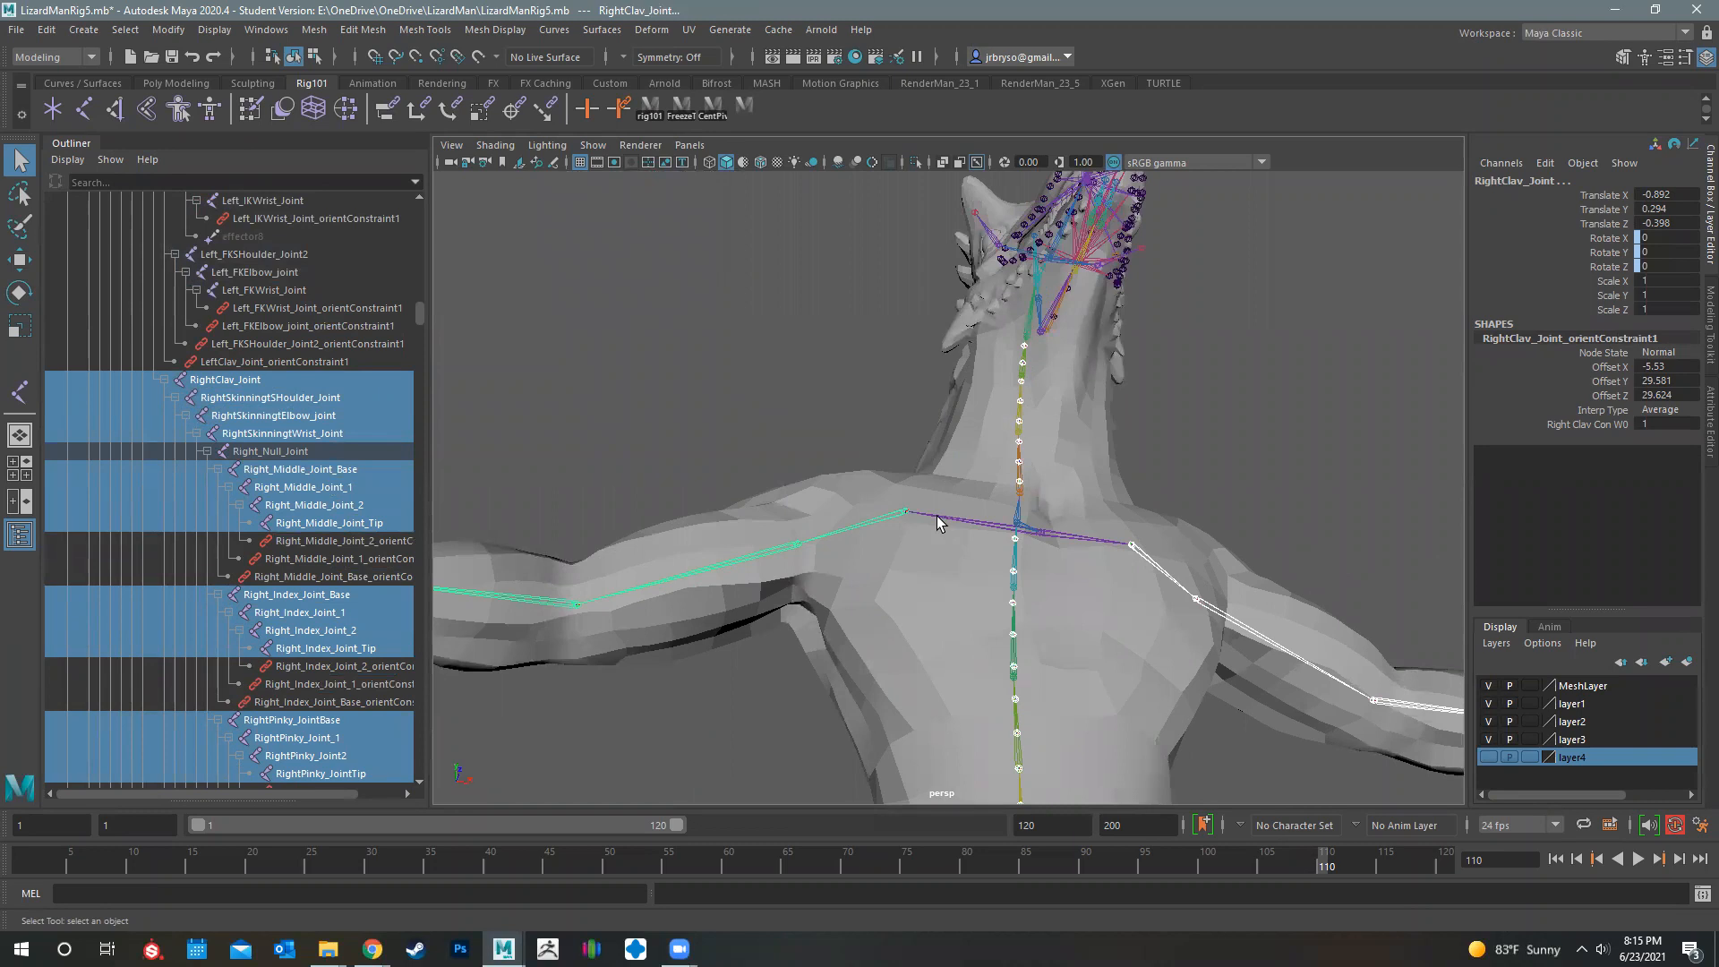
pyautogui.keyDown('alt'); pyautogui.moveTo(956, 492); pyautogui.dragTo(798, 664); pyautogui.keyUp('alt')
pyautogui.keyDown('alt'); pyautogui.moveTo(799, 664); pyautogui.dragTo(921, 445, button='right'); pyautogui.keyUp('alt')
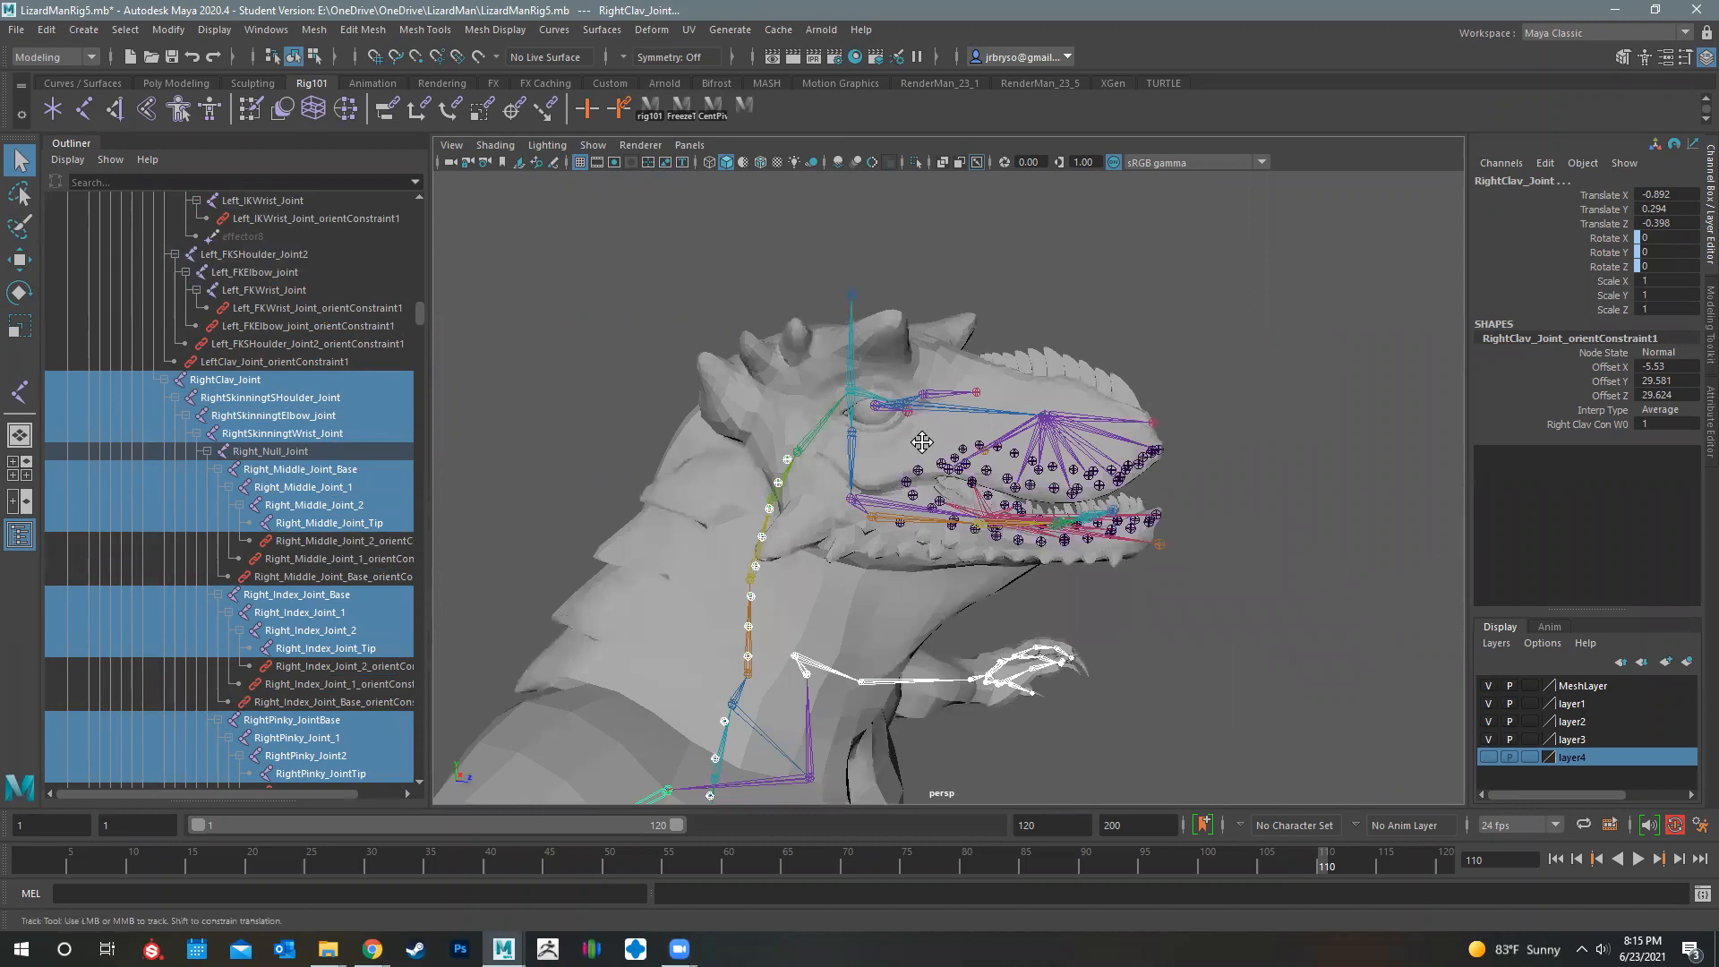
pyautogui.keyDown('alt'); pyautogui.moveTo(921, 445); pyautogui.dragTo(934, 412, button='middle'); pyautogui.keyUp('alt')
pyautogui.keyDown('alt'); pyautogui.moveTo(1209, 517); pyautogui.dragTo(1183, 519, button='middle'); pyautogui.keyUp('alt')
pyautogui.keyDown('alt'); pyautogui.moveTo(833, 663); pyautogui.dragTo(942, 480, button='middle'); pyautogui.keyUp('alt')
pyautogui.scroll(5, 941, 479)
pyautogui.keyDown('alt'); pyautogui.moveTo(890, 508); pyautogui.dragTo(945, 309); pyautogui.keyUp('alt')
pyautogui.keyDown('alt'); pyautogui.moveTo(749, 670); pyautogui.dragTo(695, 764, button='middle'); pyautogui.keyUp('alt')
pyautogui.keyDown('alt'); pyautogui.moveTo(803, 478); pyautogui.dragTo(767, 547, button='middle'); pyautogui.keyUp('alt')
pyautogui.scroll(-3, 1039, 479)
pyautogui.keyDown('alt'); pyautogui.moveTo(1043, 482); pyautogui.dragTo(976, 618, button='middle'); pyautogui.keyUp('alt')
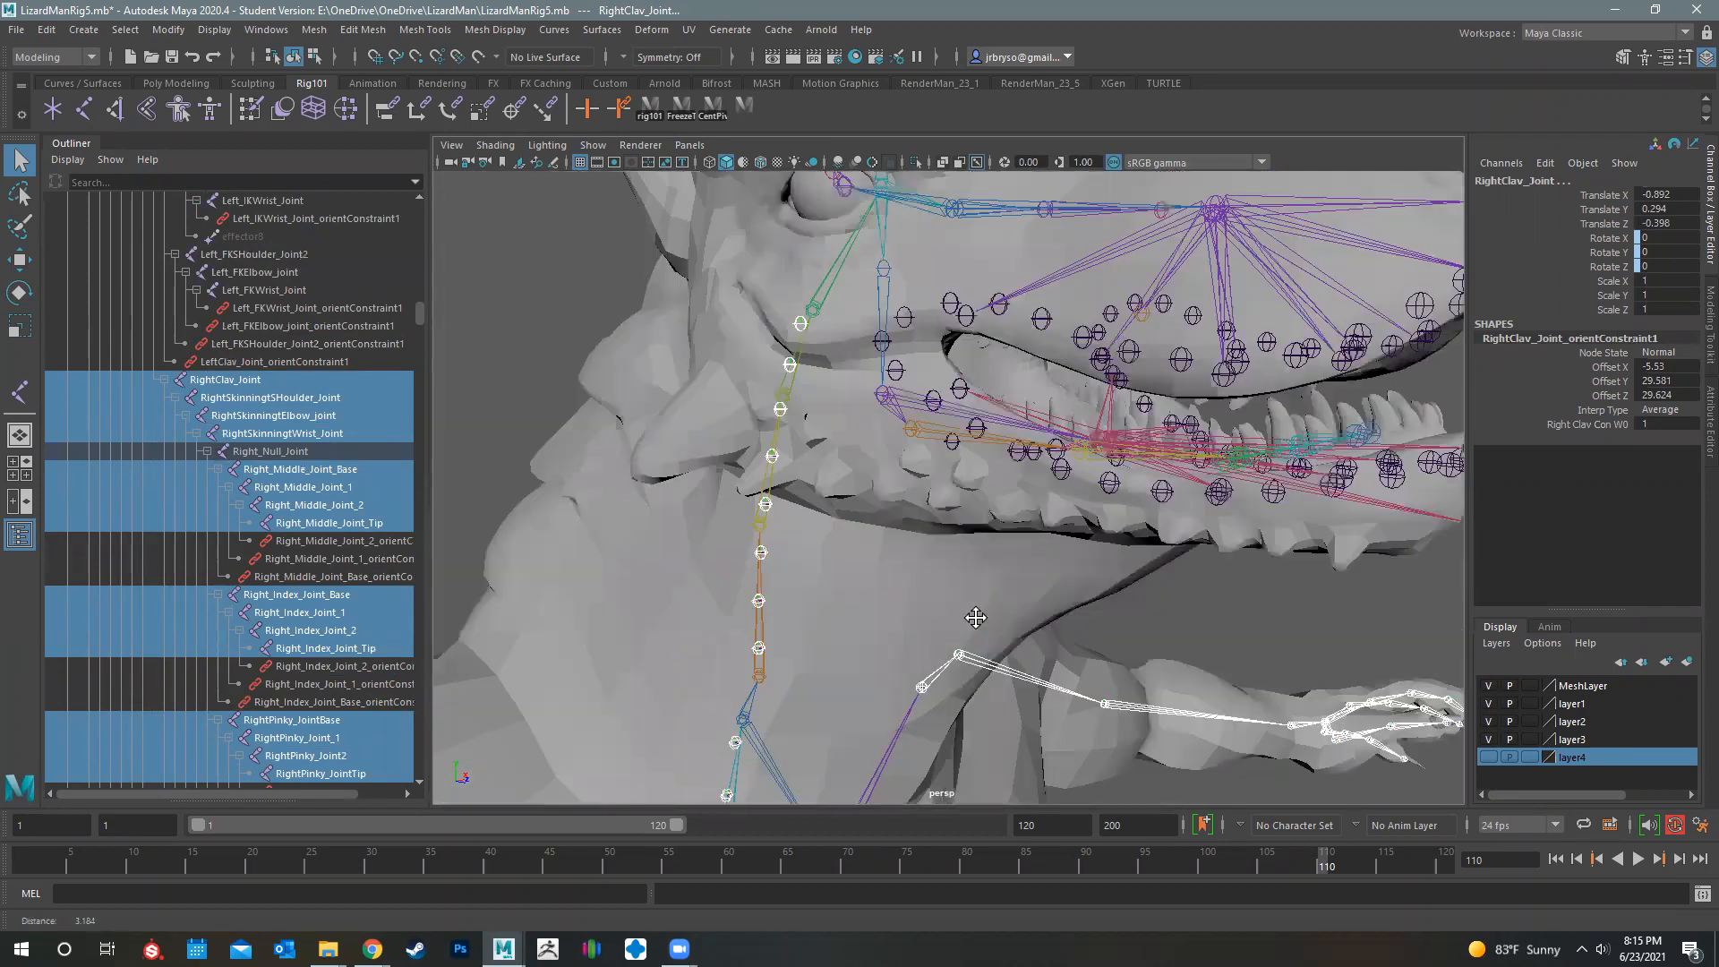
pyautogui.scroll(-1, 1036, 537)
pyautogui.keyDown('alt'); pyautogui.moveTo(1029, 518); pyautogui.dragTo(956, 501); pyautogui.keyUp('alt')
pyautogui.scroll(2, 913, 461)
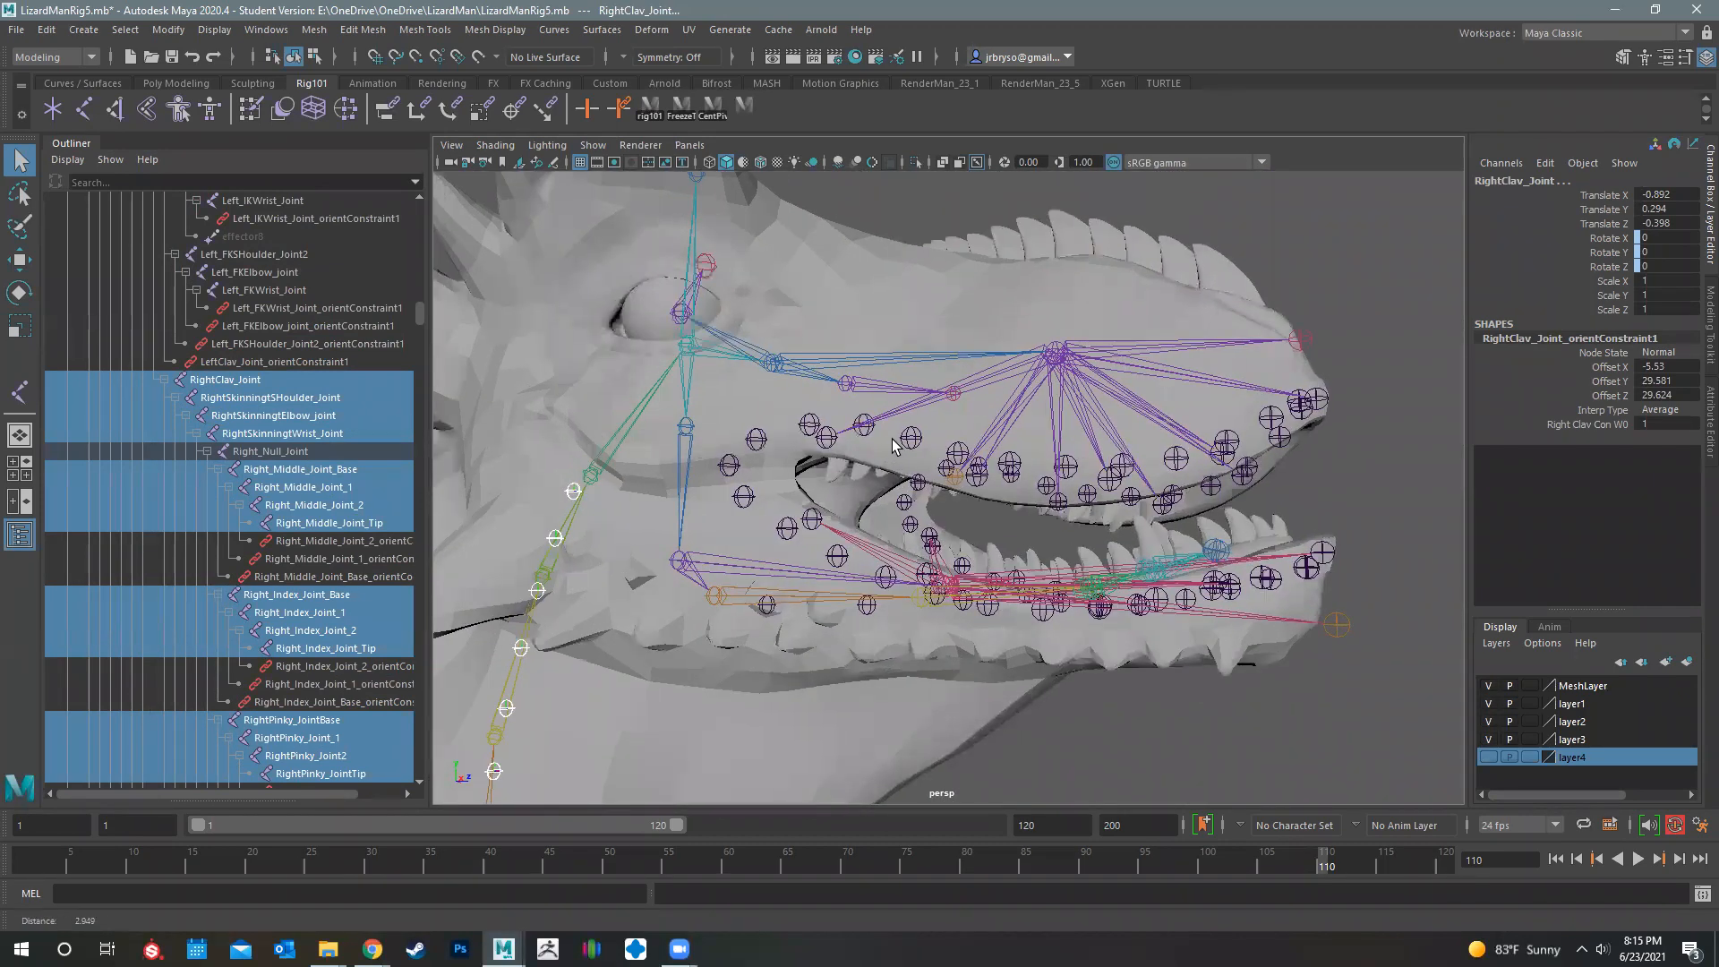
pyautogui.scroll(2, 892, 438)
pyautogui.click(874, 411)
pyautogui.click(810, 427)
pyautogui.click(776, 458)
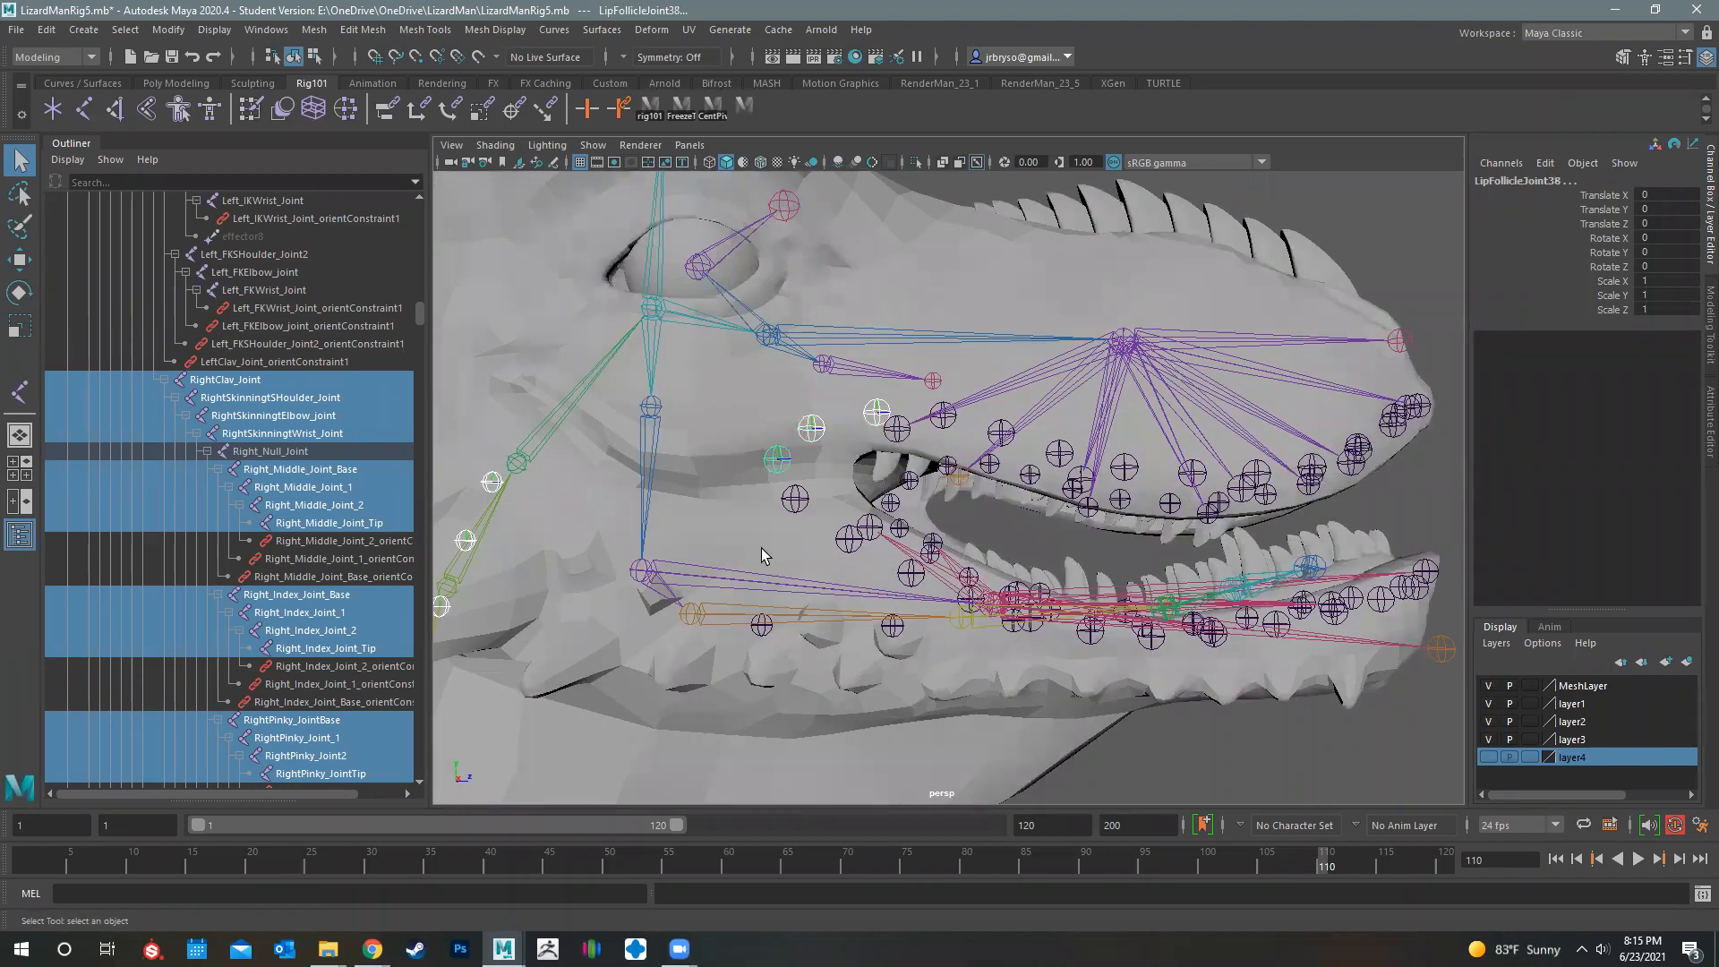
pyautogui.click(794, 498)
# Extend the selection from the right mouth corner with the neighbouring upper-lip joints and the lower-lip joints up to LipFollicleJoint41
pyautogui.click(942, 416)
pyautogui.click(847, 541)
pyautogui.click(1000, 434)
pyautogui.click(1056, 458)
pyautogui.click(909, 575)
pyautogui.keyDown('alt'); pyautogui.moveTo(994, 551); pyautogui.dragTo(1000, 415); pyautogui.keyUp('alt')
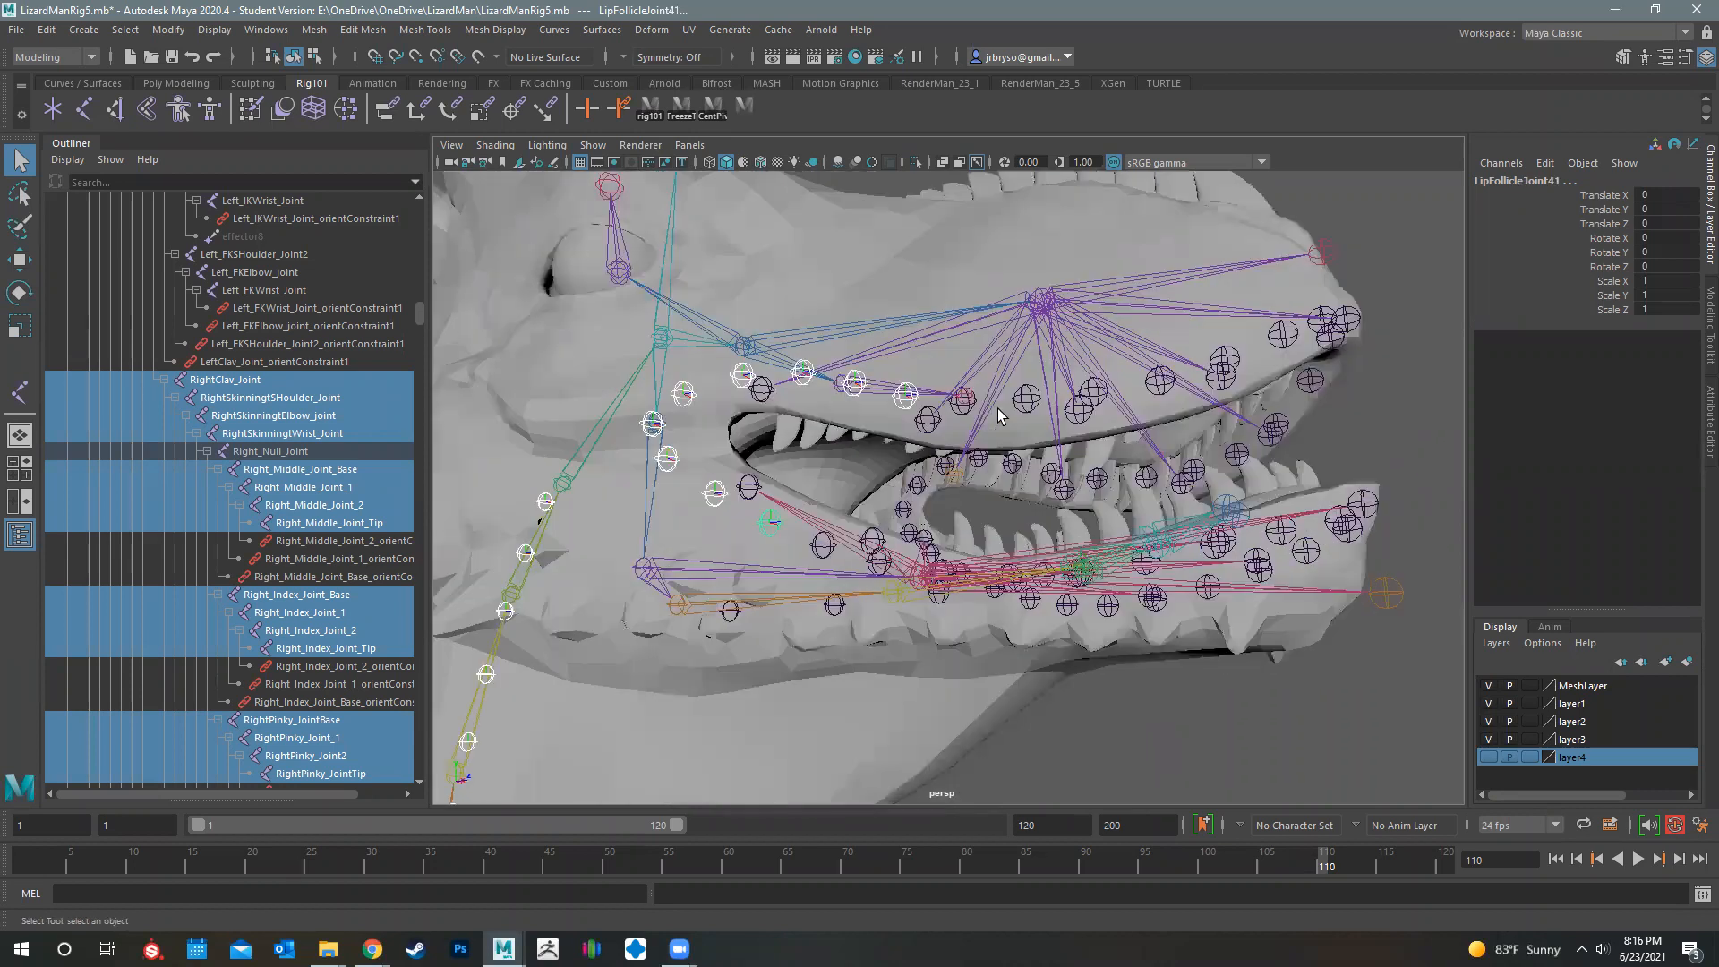
# Add the remaining right upper-lip follicle joints towards the snout tip to the selection, up to LipFollicleJoint27
pyautogui.keyDown('shift'); pyautogui.click(1006, 407); pyautogui.keyUp('shift')
pyautogui.keyDown('shift'); pyautogui.click(1075, 407); pyautogui.keyUp('shift')
pyautogui.keyDown('shift'); pyautogui.click(1143, 395); pyautogui.keyUp('shift')
pyautogui.keyDown('shift'); pyautogui.click(1207, 387); pyautogui.keyUp('shift')
pyautogui.keyDown('shift'); pyautogui.click(1270, 369); pyautogui.keyUp('shift')
pyautogui.keyDown('shift'); pyautogui.click(1319, 347); pyautogui.keyUp('shift')
# Add the right lower-lip joints LipFollicleJoint42 through LipFollicleJoint44 to the selection
pyautogui.keyDown('alt'); pyautogui.moveTo(896, 548); pyautogui.dragTo(922, 665); pyautogui.keyUp('alt')
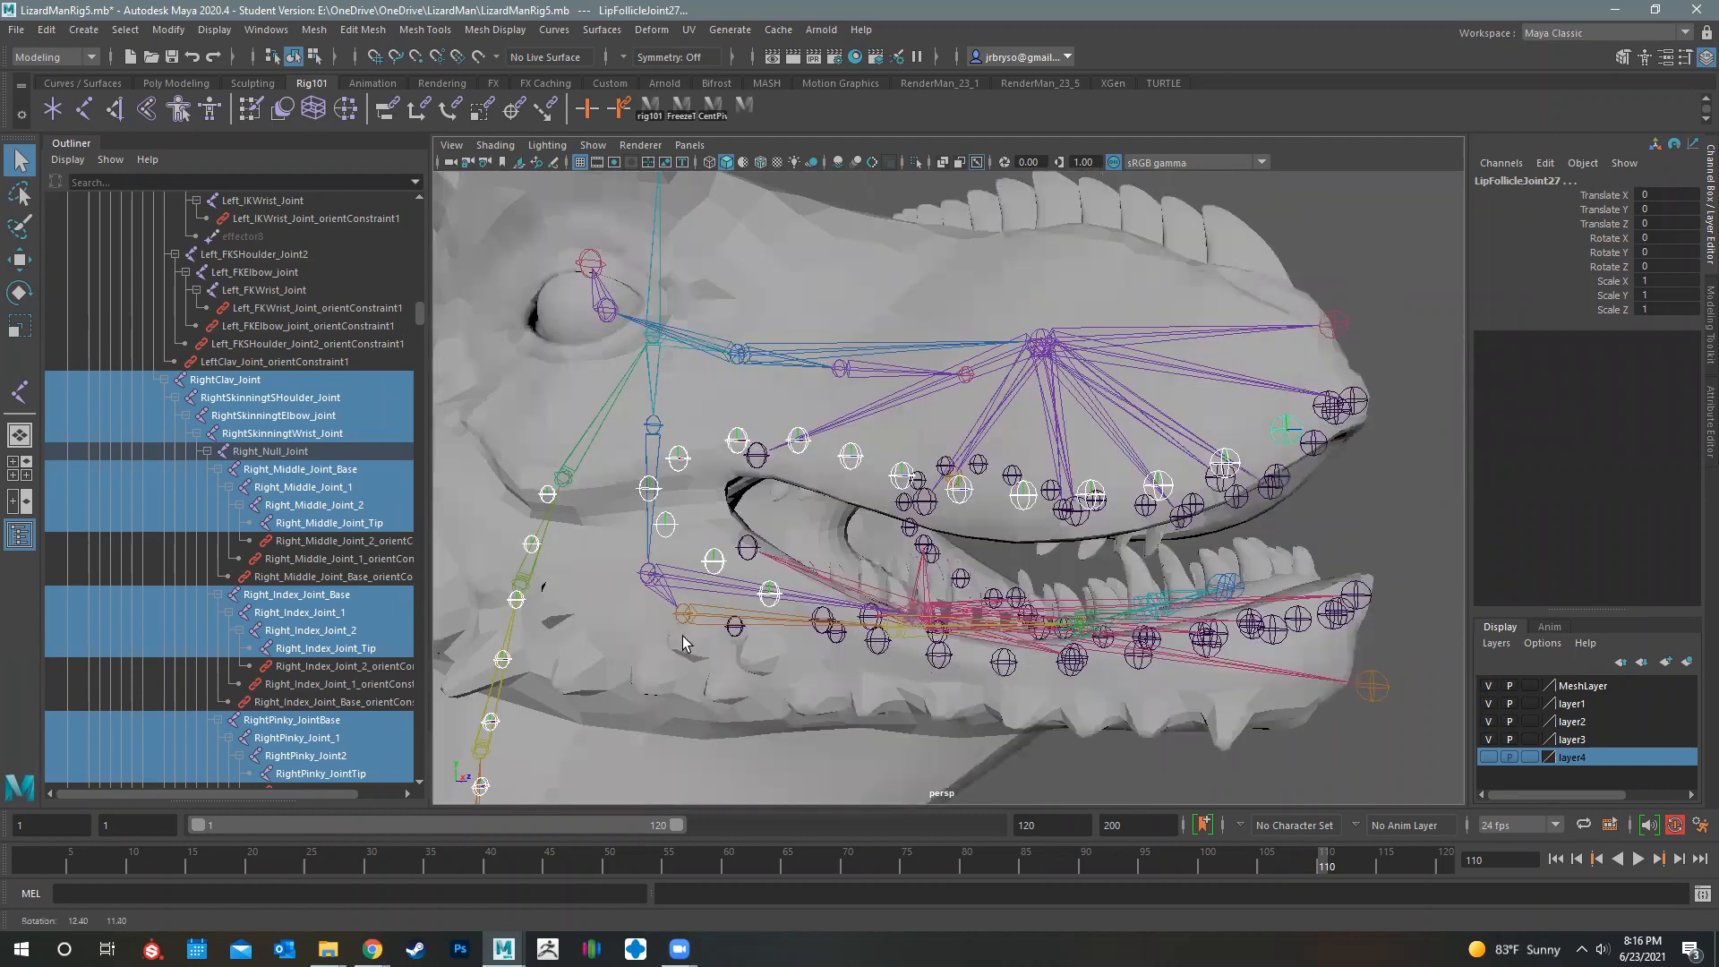
pyautogui.keyDown('alt'); pyautogui.moveTo(683, 642); pyautogui.dragTo(702, 624); pyautogui.keyUp('alt')
pyautogui.scroll(3, 695, 608)
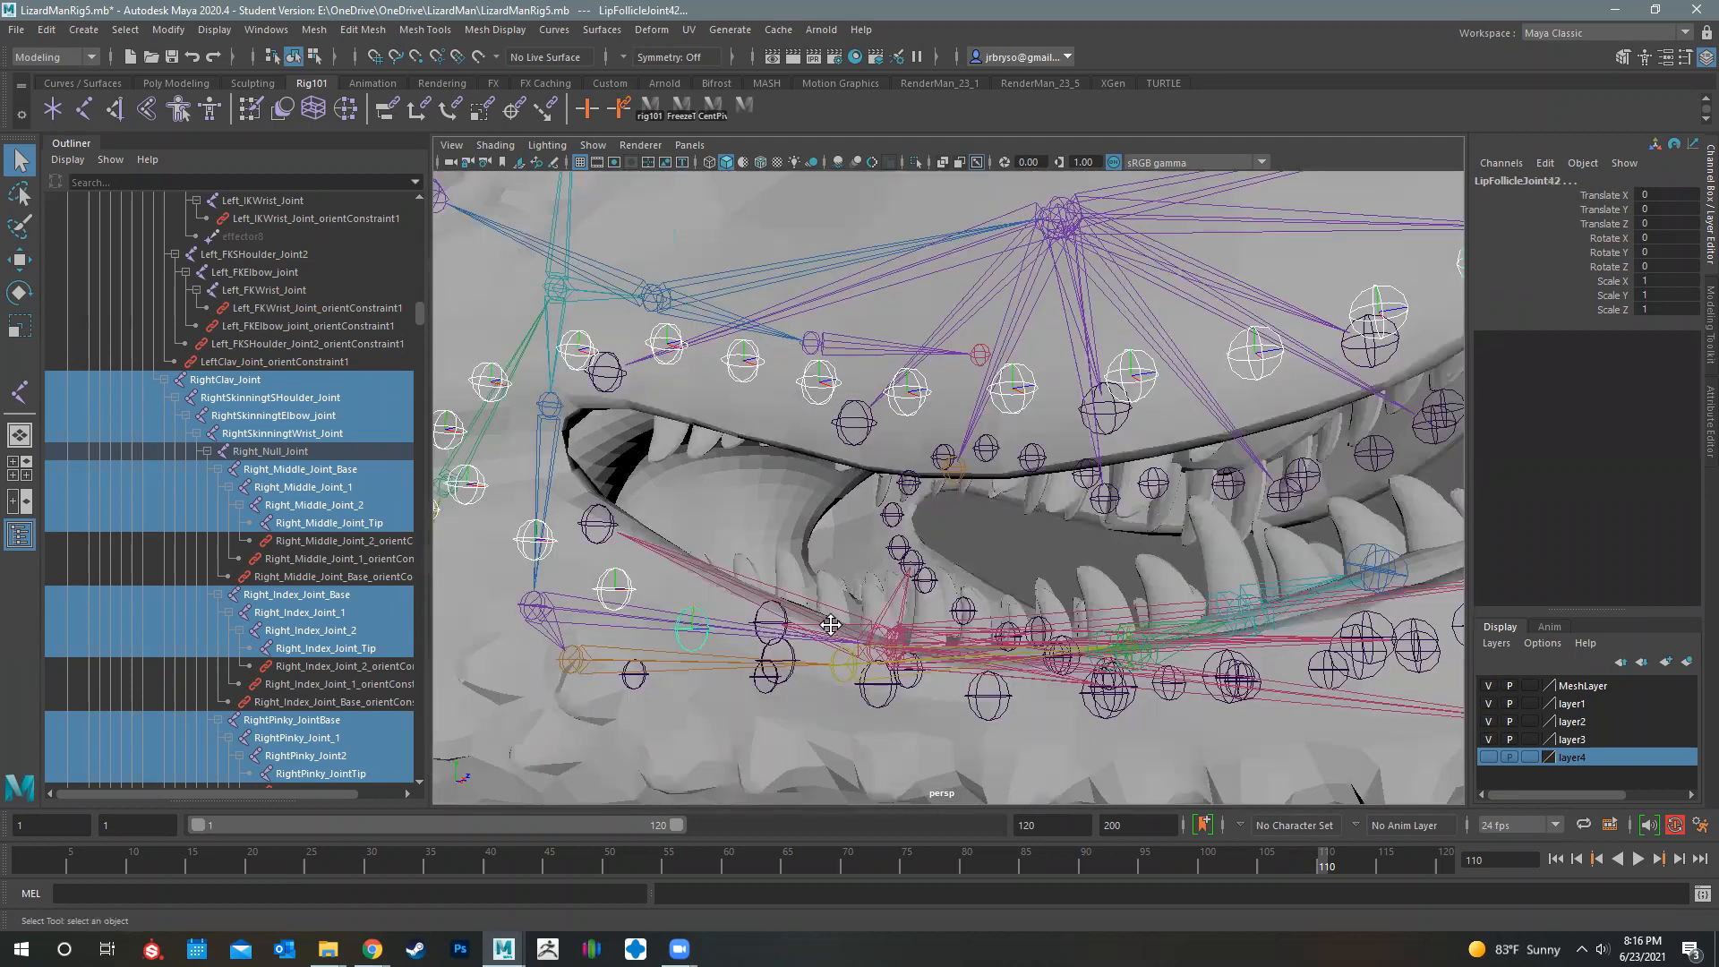
pyautogui.scroll(2, 973, 570)
pyautogui.keyDown('alt'); pyautogui.moveTo(990, 565); pyautogui.dragTo(1006, 630); pyautogui.keyUp('alt')
pyautogui.keyDown('alt'); pyautogui.moveTo(1006, 630); pyautogui.dragTo(981, 569, button='middle'); pyautogui.keyUp('alt')
pyautogui.keyDown('alt'); pyautogui.moveTo(997, 510); pyautogui.dragTo(1015, 664); pyautogui.keyUp('alt')
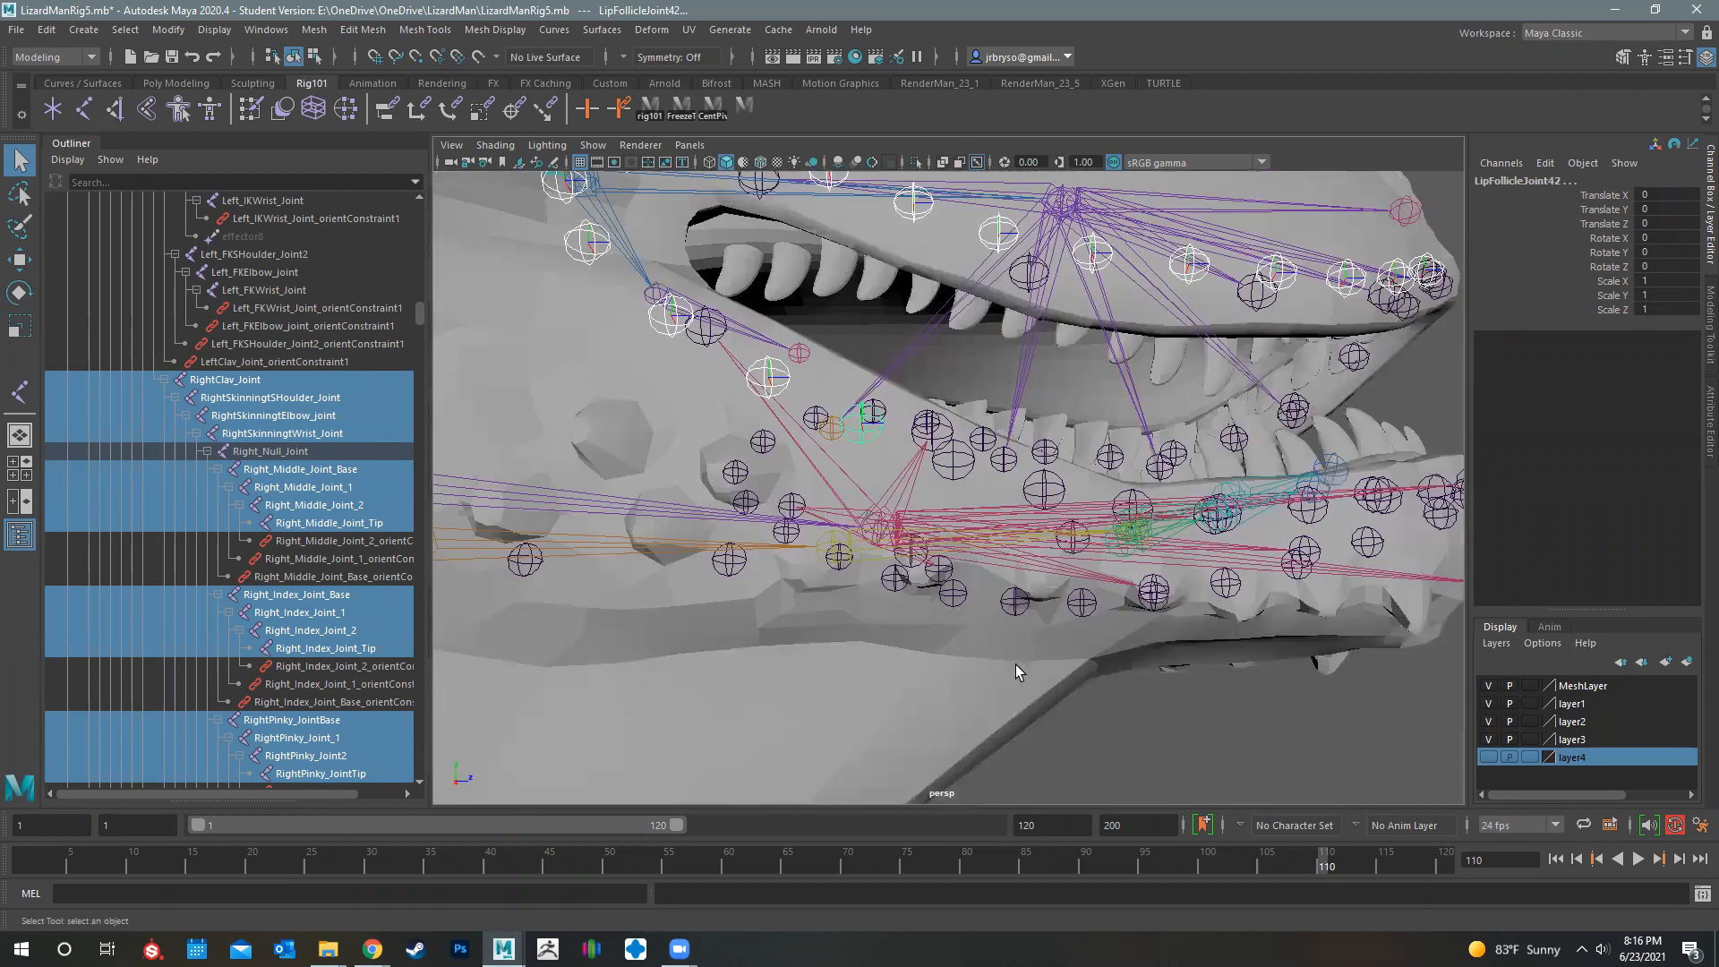
pyautogui.keyDown('alt'); pyautogui.moveTo(1015, 664); pyautogui.dragTo(1016, 573, button='middle'); pyautogui.keyUp('alt')
pyautogui.keyDown('alt'); pyautogui.moveTo(916, 602); pyautogui.dragTo(907, 596); pyautogui.keyUp('alt')
pyautogui.keyDown('alt'); pyautogui.moveTo(907, 596); pyautogui.dragTo(899, 589, button='middle'); pyautogui.keyUp('alt')
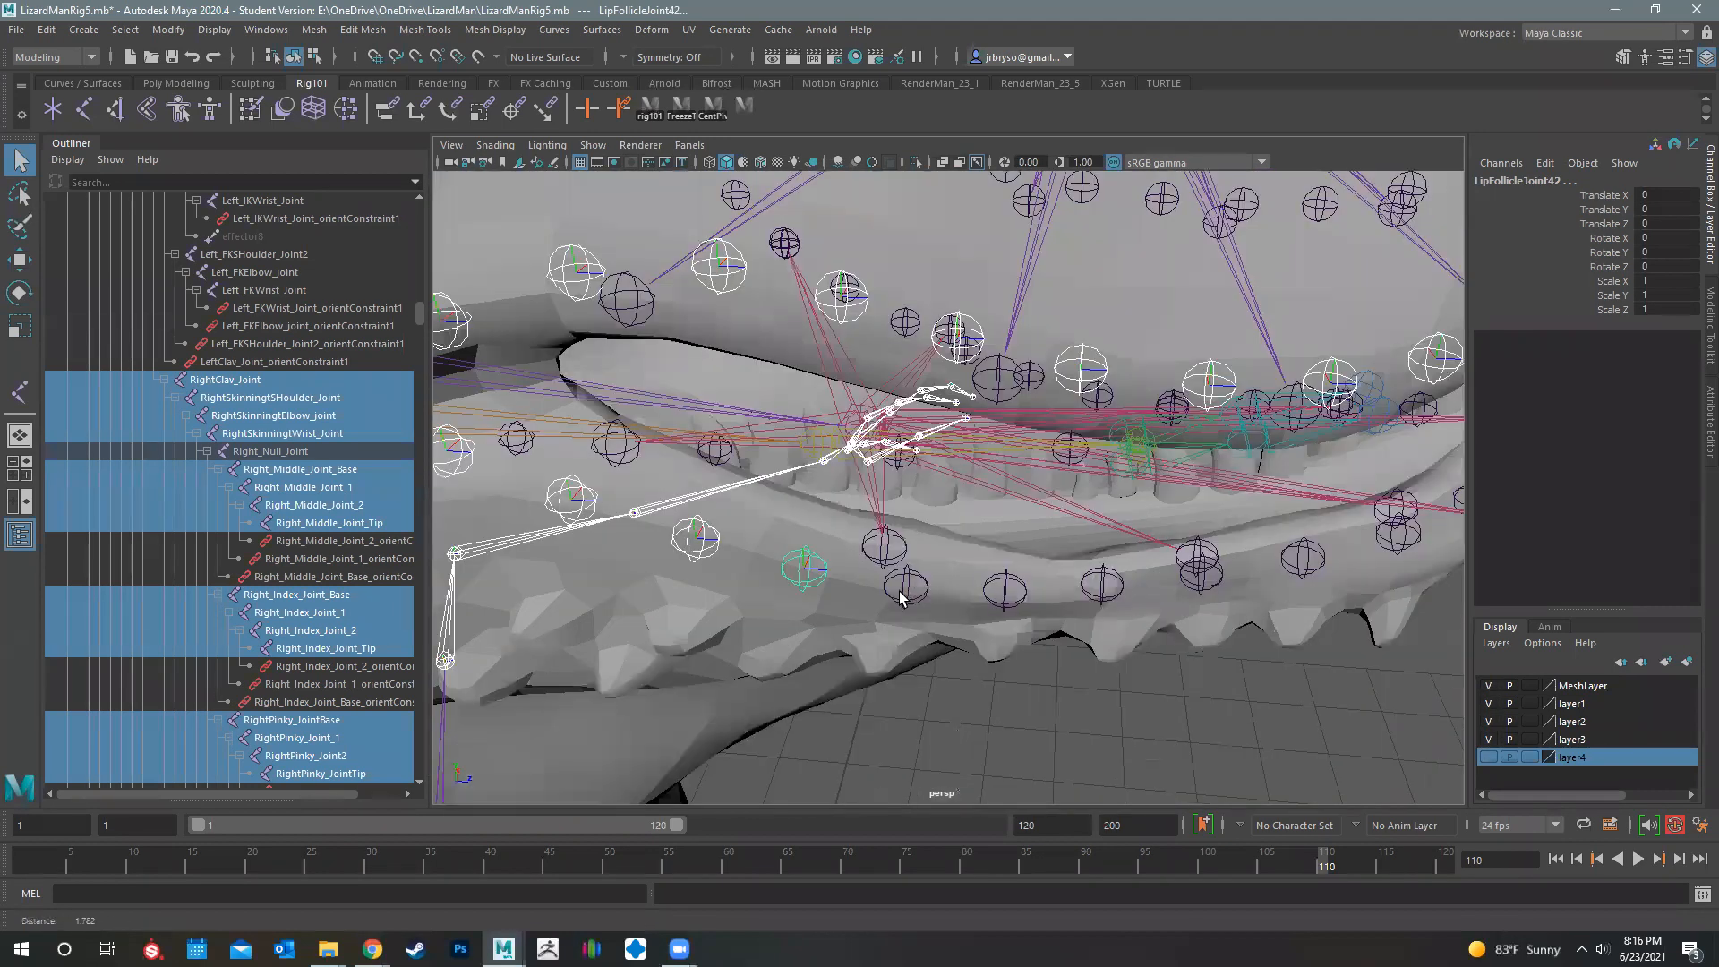
pyautogui.keyDown('shift'); pyautogui.click(905, 592); pyautogui.keyUp('shift')
pyautogui.keyDown('shift'); pyautogui.click(1005, 596); pyautogui.keyUp('shift')
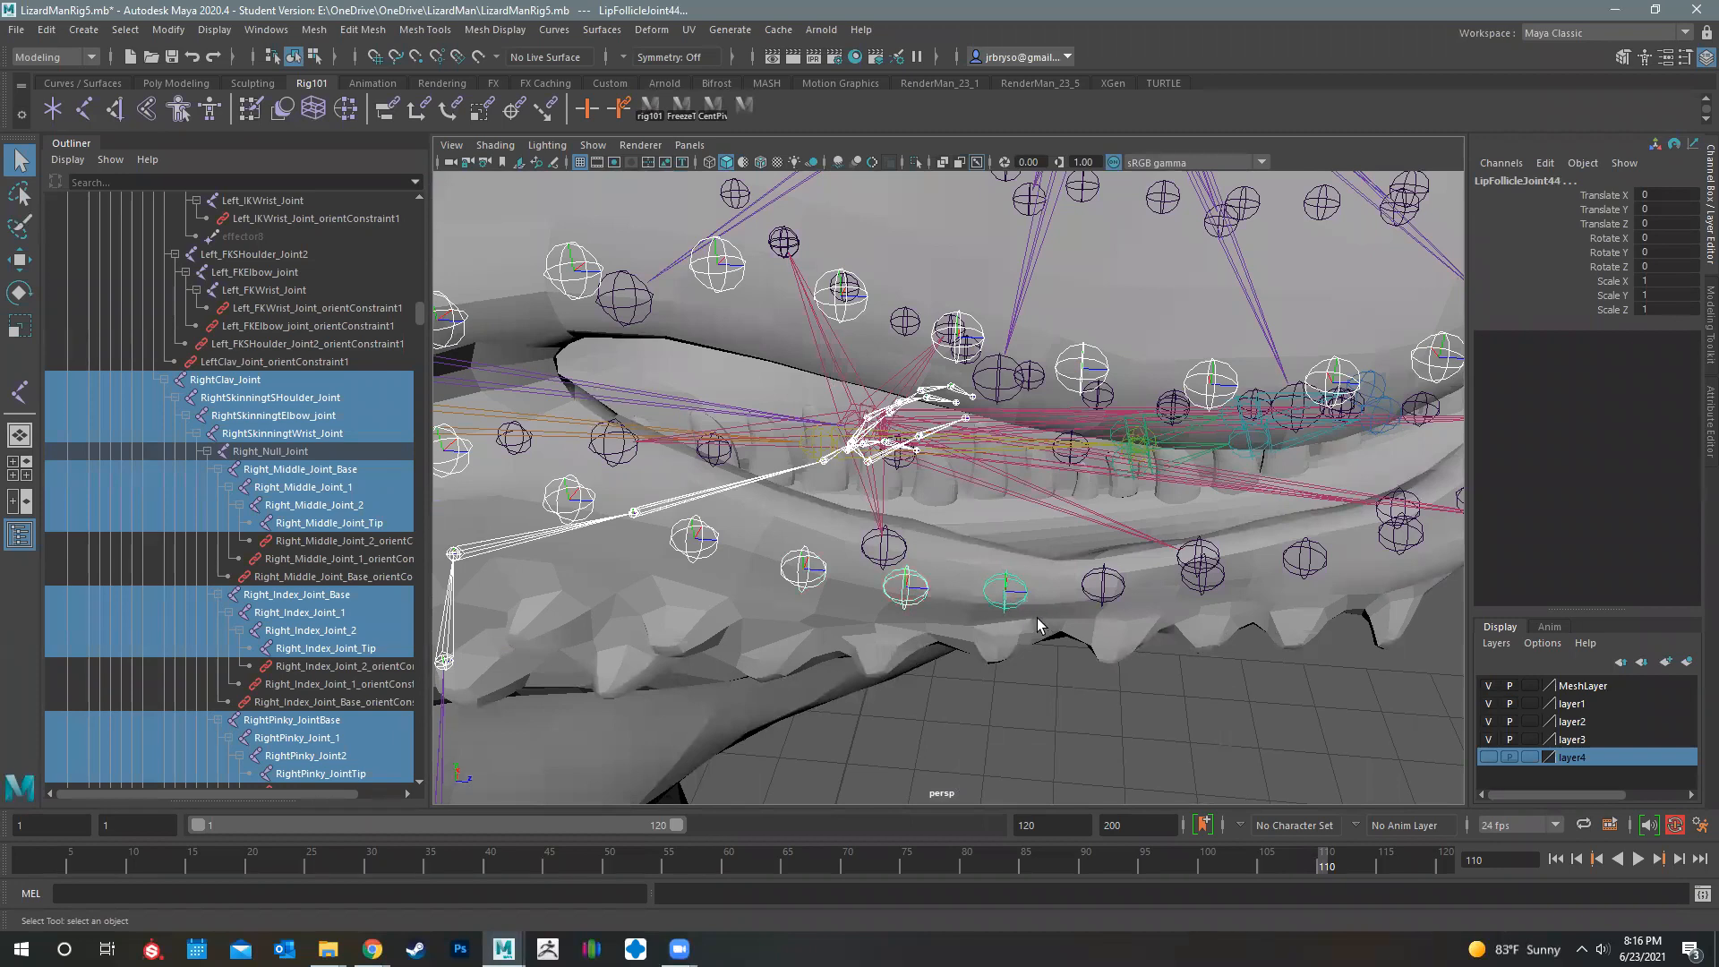
# Add LipFollicleJoint45 through LipFollicleJoint48 along the right lower lip to the selection
pyautogui.keyDown('alt'); pyautogui.moveTo(1005, 597); pyautogui.dragTo(994, 587); pyautogui.keyUp('alt')
pyautogui.keyDown('alt'); pyautogui.moveTo(598, 401); pyautogui.dragTo(904, 467); pyautogui.keyUp('alt')
pyautogui.keyDown('alt'); pyautogui.moveTo(1332, 386); pyautogui.dragTo(815, 506); pyautogui.keyUp('alt')
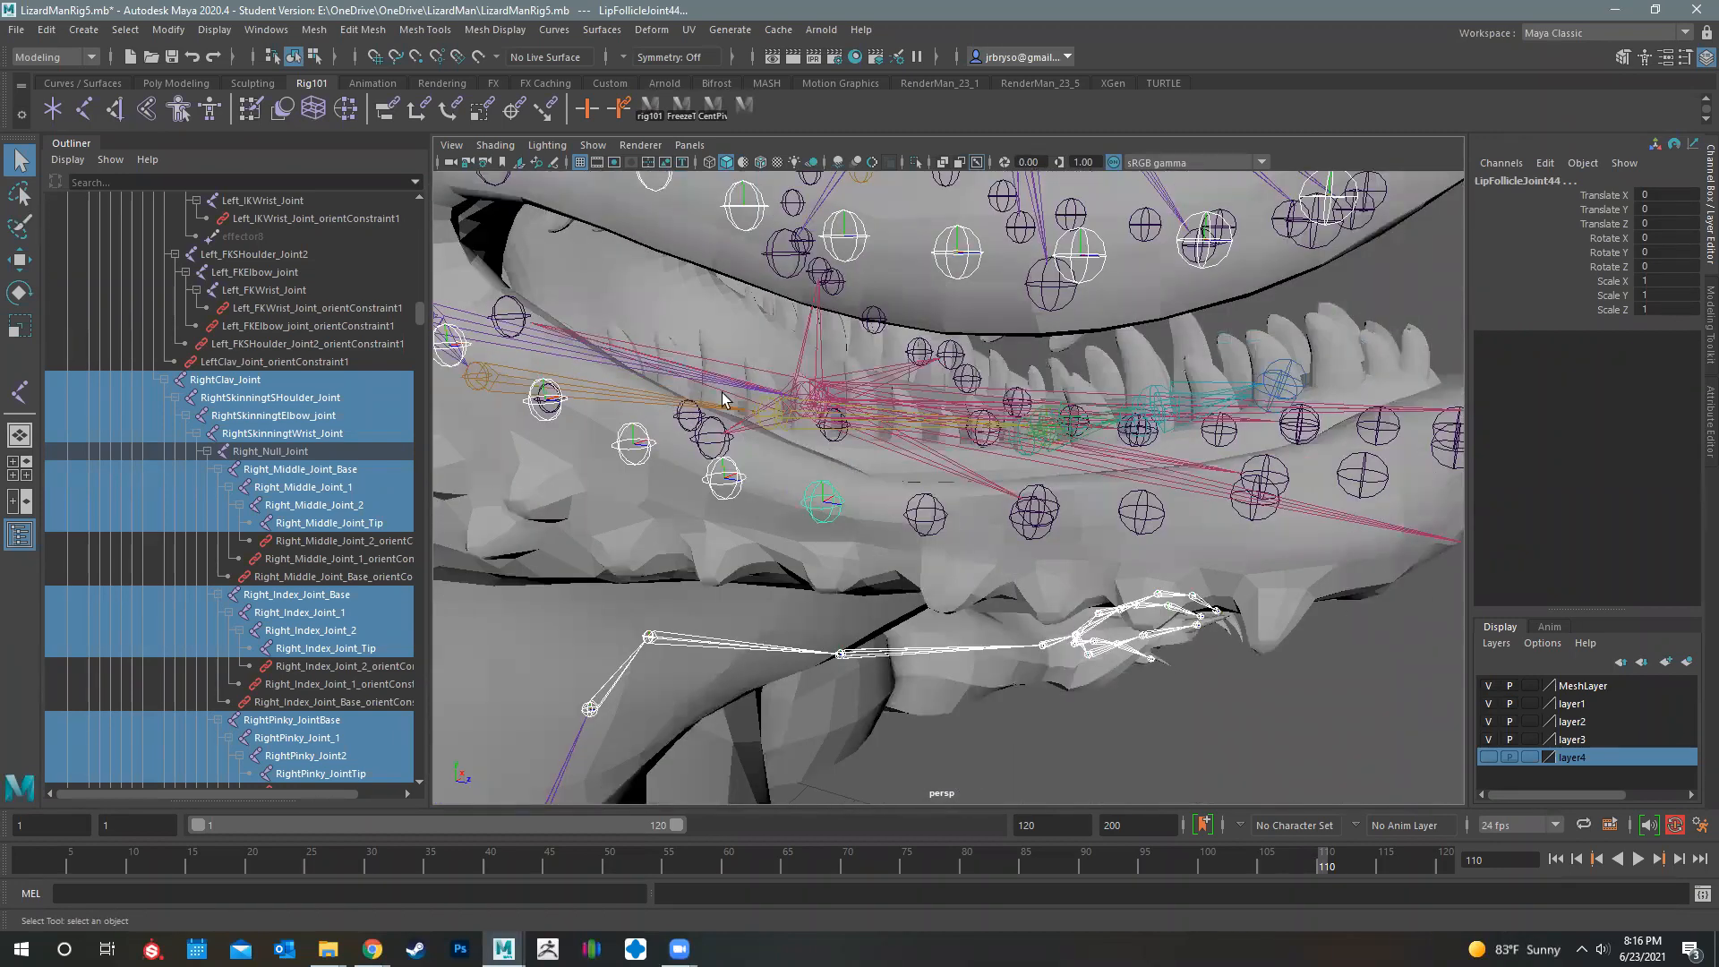
pyautogui.keyDown('shift'); pyautogui.click(936, 525); pyautogui.keyUp('shift')
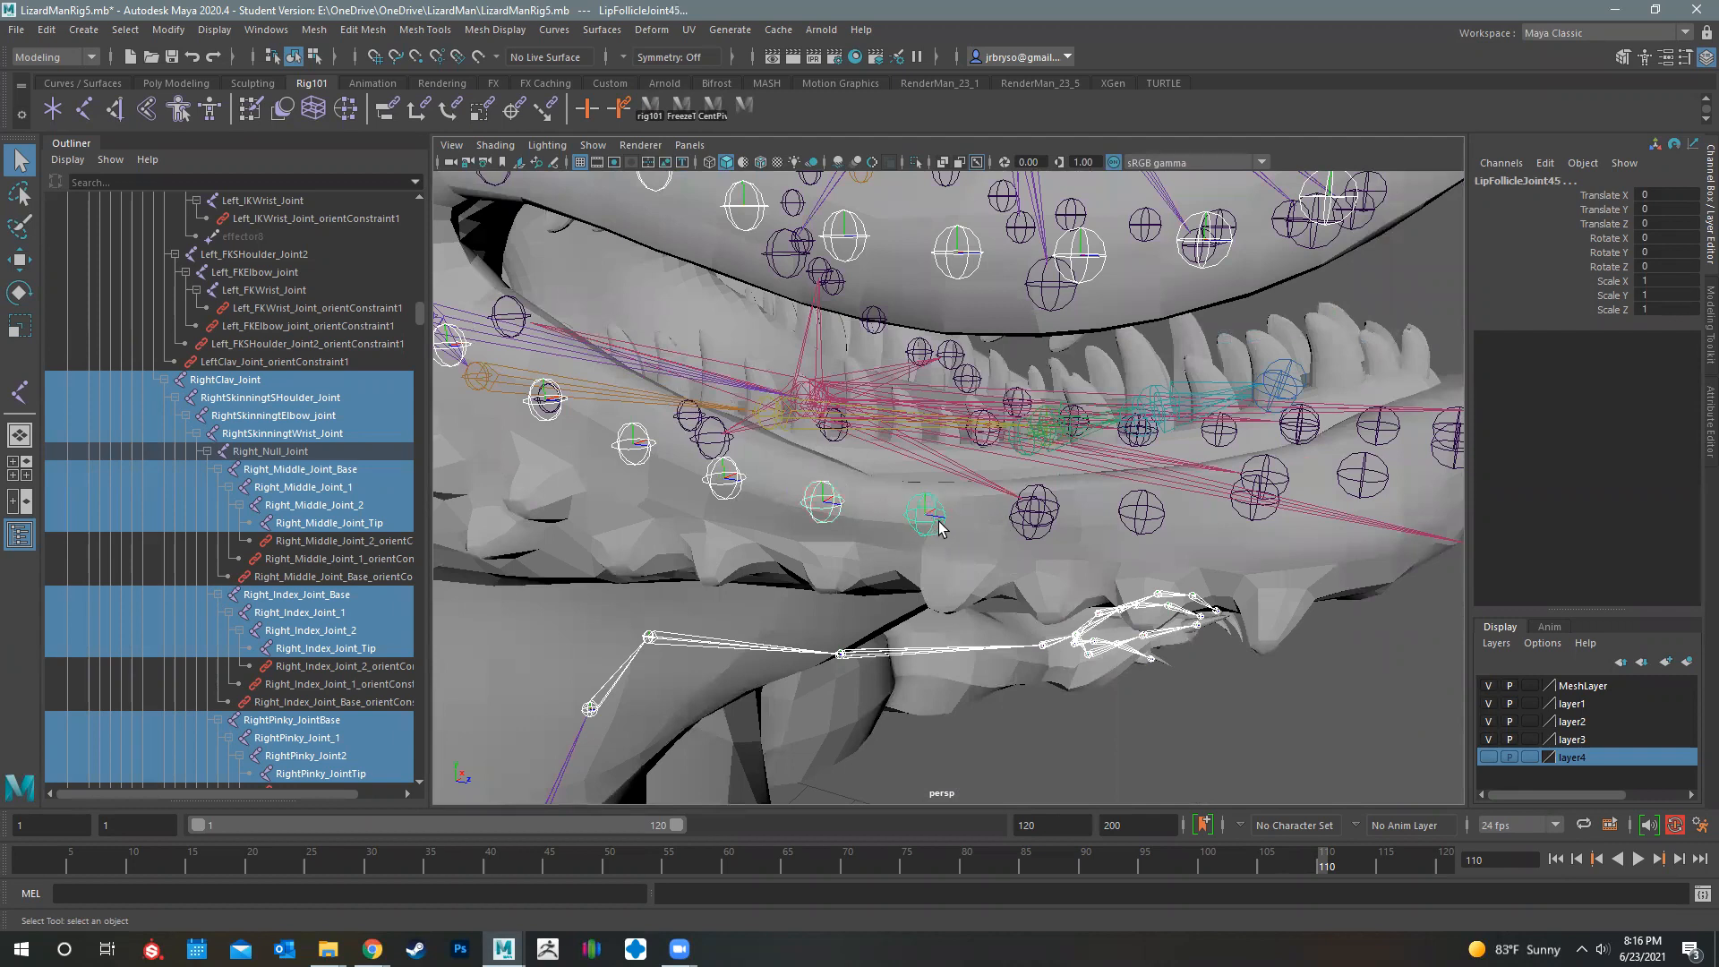
pyautogui.keyDown('shift'); pyautogui.click(1021, 536); pyautogui.keyUp('shift')
pyautogui.keyDown('shift'); pyautogui.click(1142, 519); pyautogui.keyUp('shift')
pyautogui.keyDown('alt'); pyautogui.moveTo(1180, 548); pyautogui.dragTo(1097, 573, button='middle'); pyautogui.keyUp('alt')
pyautogui.keyDown('shift'); pyautogui.click(1065, 557); pyautogui.keyUp('shift')
pyautogui.keyDown('shift'); pyautogui.click(1178, 536); pyautogui.keyUp('shift')
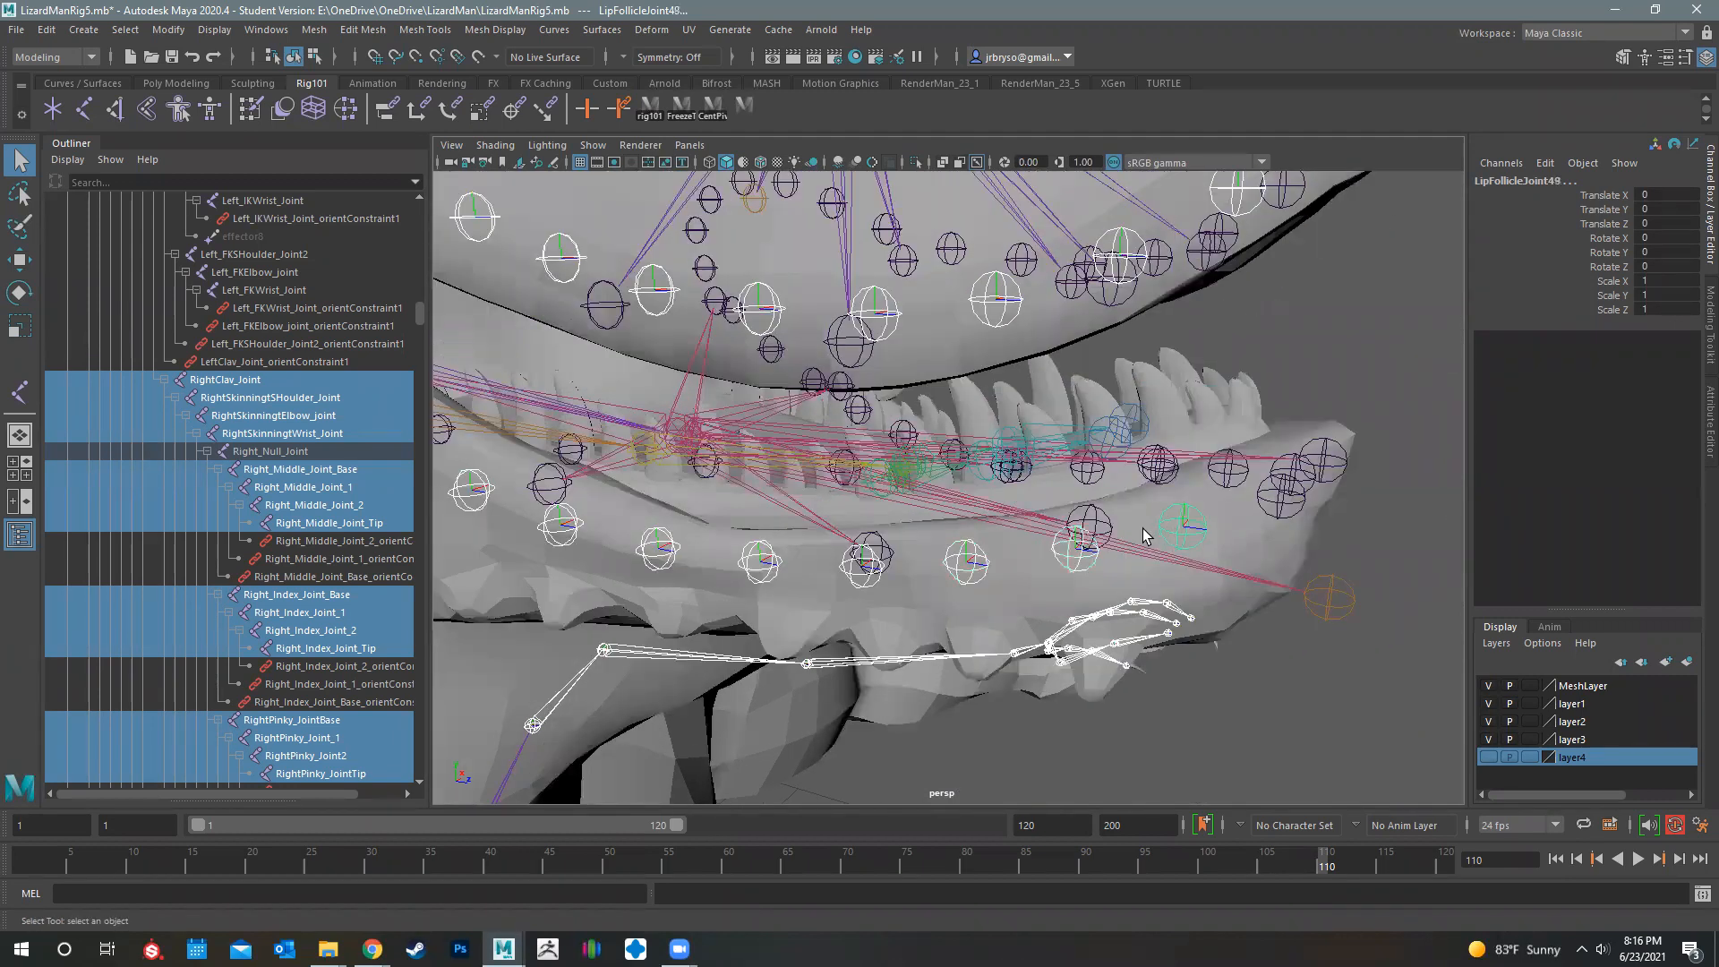
# Add the last right lower-lip joints up to LipFollicleJoint50 near the chin, undoing the stray pick beside them
pyautogui.keyDown('shift'); pyautogui.click(1089, 518); pyautogui.keyUp('shift')
pyautogui.keyDown('alt'); pyautogui.moveTo(1208, 569); pyautogui.dragTo(1026, 591); pyautogui.keyUp('alt')
pyautogui.hotkey('ctrl', 'z')
pyautogui.keyDown('shift'); pyautogui.click(1135, 534); pyautogui.keyUp('shift')
pyautogui.keyDown('alt'); pyautogui.moveTo(1026, 591); pyautogui.dragTo(994, 604, button='right'); pyautogui.keyUp('alt')
pyautogui.keyDown('alt'); pyautogui.moveTo(993, 604); pyautogui.dragTo(852, 659); pyautogui.keyUp('alt')
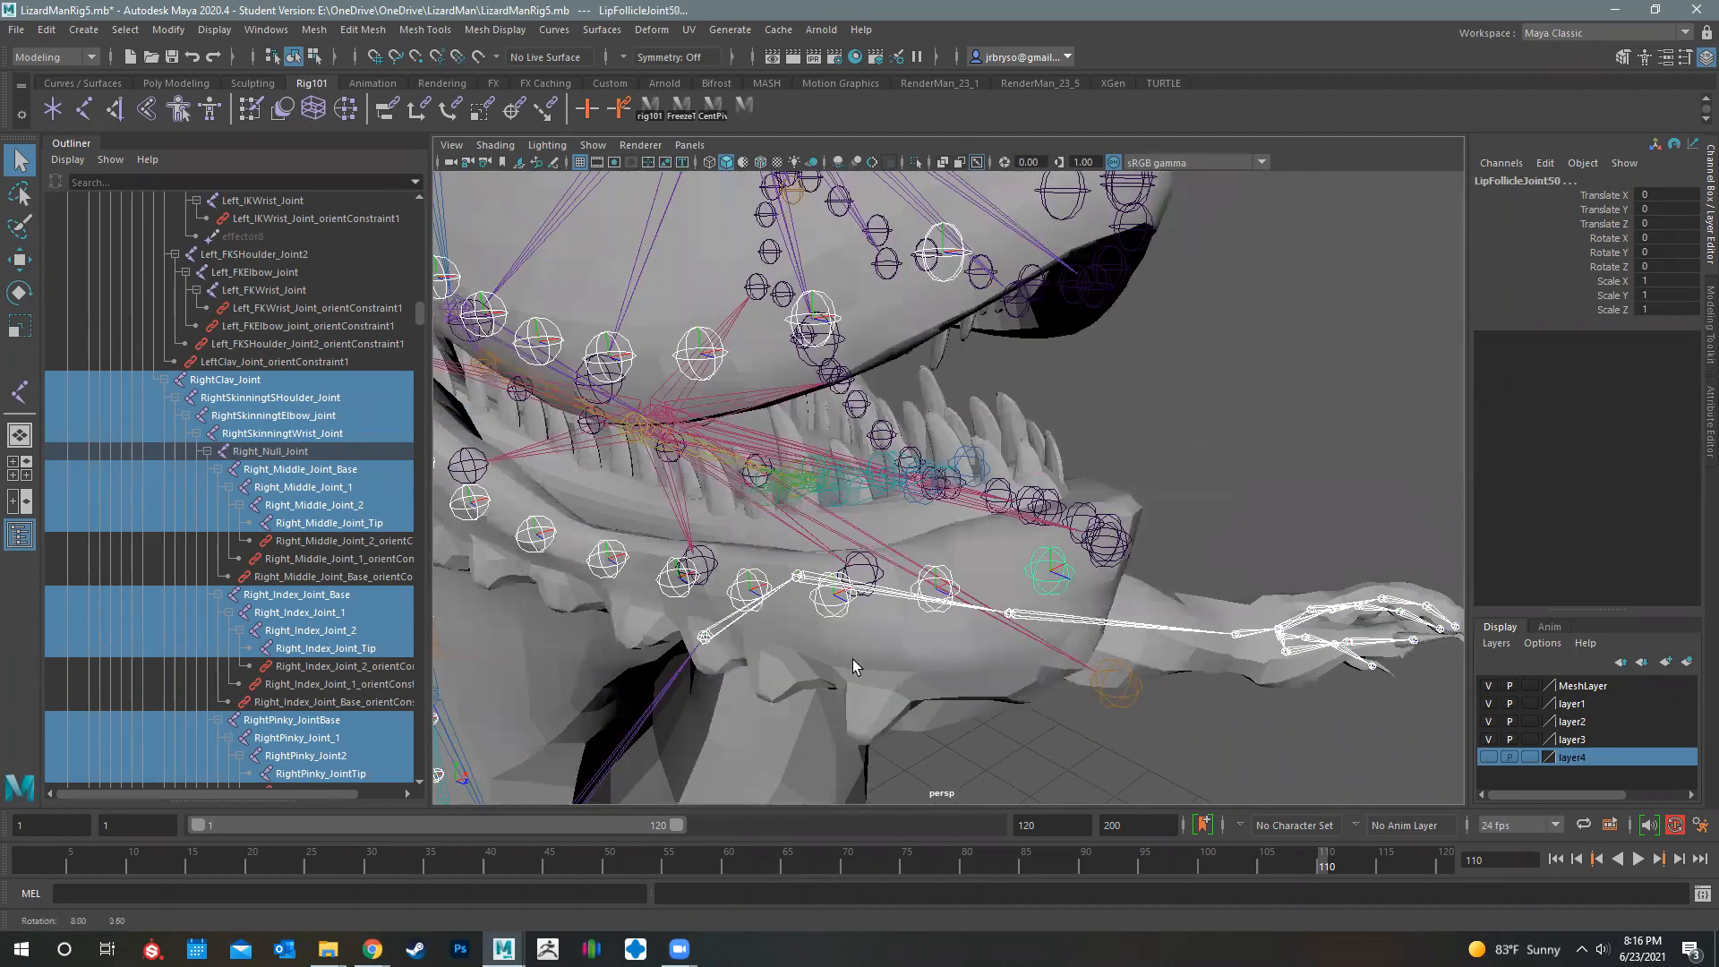
# Add the lower-lip follicle joints across the front of the jaw and onto the left side, up to LipFollicleJoint4
pyautogui.keyDown('alt'); pyautogui.moveTo(976, 654); pyautogui.dragTo(845, 677); pyautogui.keyUp('alt')
pyautogui.keyDown('alt'); pyautogui.moveTo(882, 687); pyautogui.dragTo(895, 682, button='middle'); pyautogui.keyUp('alt')
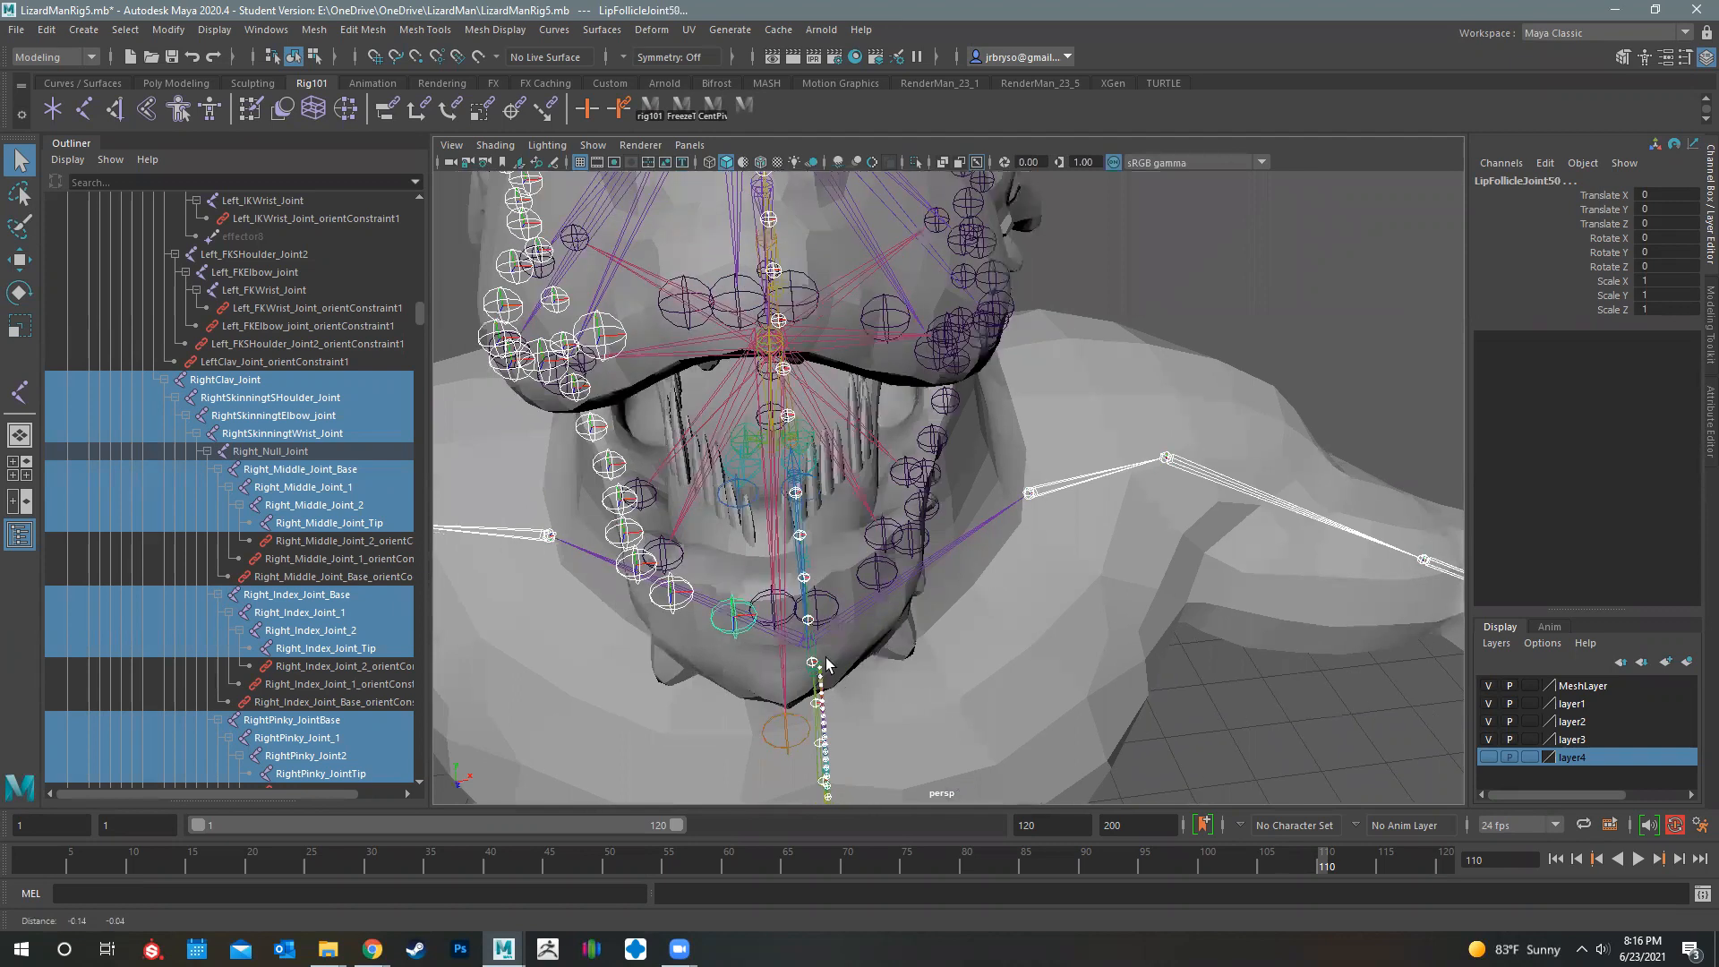
pyautogui.scroll(2, 552, 542)
pyautogui.keyDown('alt'); pyautogui.moveTo(603, 532); pyautogui.dragTo(682, 514); pyautogui.keyUp('alt')
pyautogui.keyDown('shift'); pyautogui.click(707, 516); pyautogui.keyUp('shift')
pyautogui.keyDown('shift'); pyautogui.click(800, 492); pyautogui.keyUp('shift')
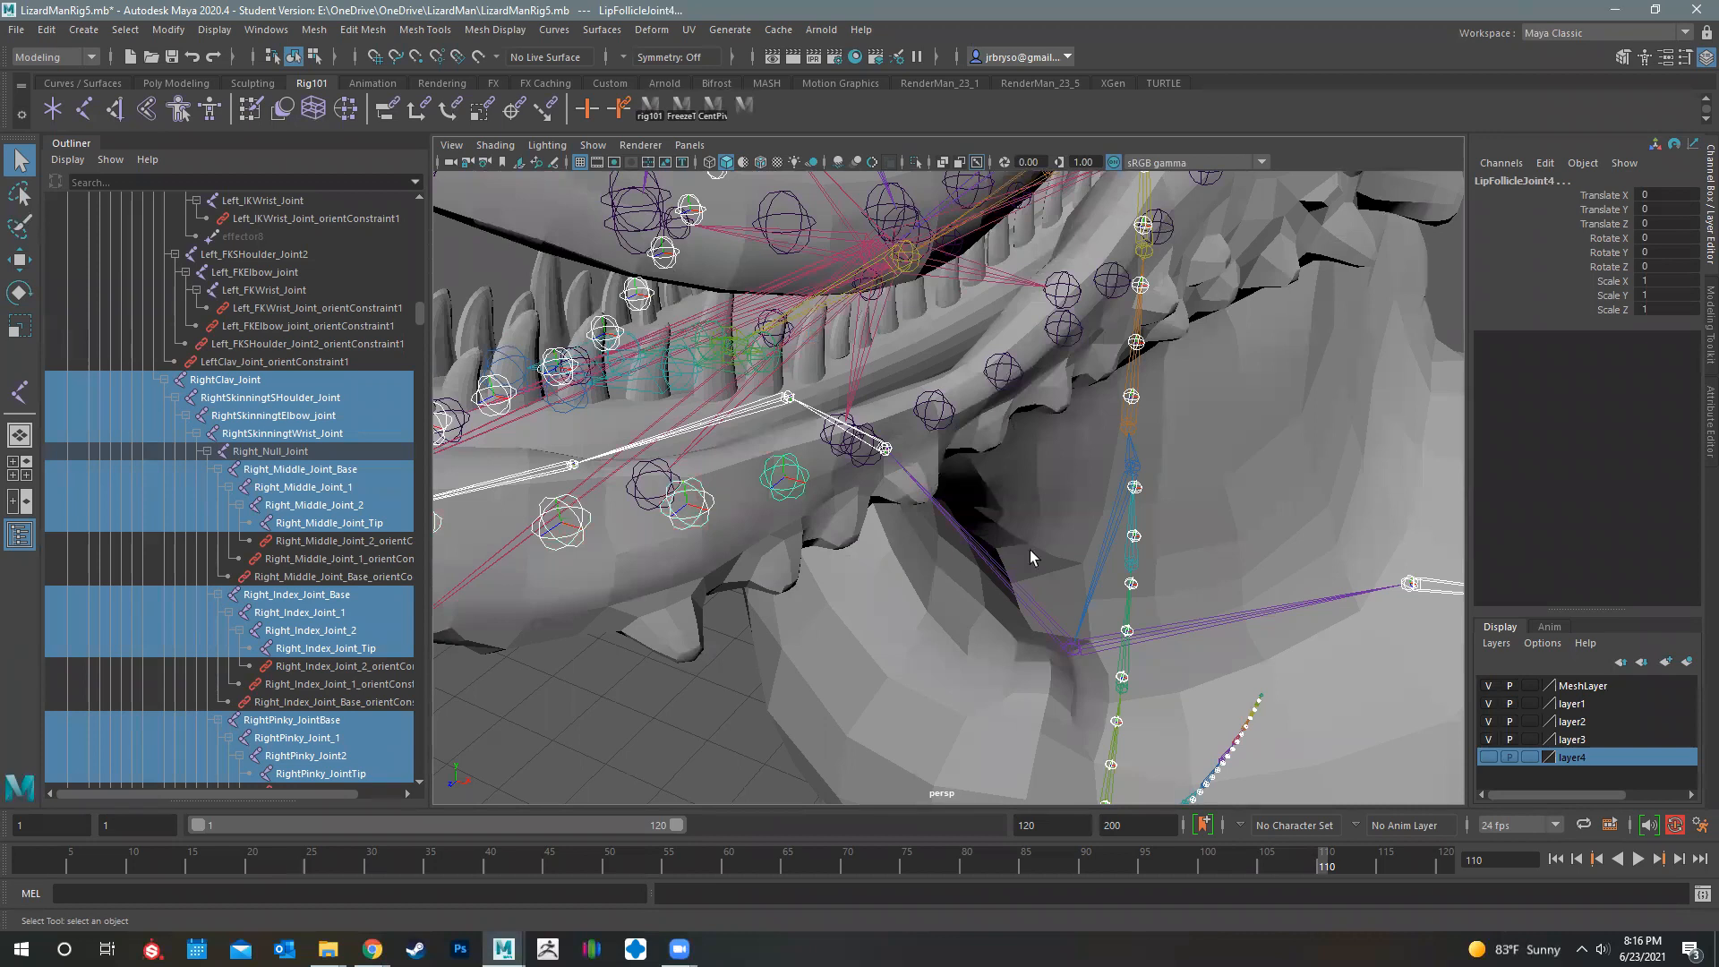
# Add the following left lower-lip follicle joints to the selection, up to LipFollicleJoint9
pyautogui.keyDown('alt'); pyautogui.moveTo(898, 582); pyautogui.dragTo(893, 543, button='middle'); pyautogui.keyUp('alt')
pyautogui.keyDown('alt'); pyautogui.moveTo(948, 486); pyautogui.dragTo(1064, 483, button='middle'); pyautogui.keyUp('alt')
pyautogui.keyDown('alt'); pyautogui.moveTo(1061, 490); pyautogui.dragTo(940, 459); pyautogui.keyUp('alt')
pyautogui.keyDown('shift'); pyautogui.click(1064, 479); pyautogui.keyUp('shift')
pyautogui.keyDown('shift'); pyautogui.click(1182, 461); pyautogui.keyUp('shift')
pyautogui.keyDown('alt'); pyautogui.moveTo(949, 555); pyautogui.dragTo(904, 521, button='middle'); pyautogui.keyUp('alt')
pyautogui.keyDown('shift'); pyautogui.click(936, 520); pyautogui.keyUp('shift')
pyautogui.keyDown('shift'); pyautogui.click(1090, 489); pyautogui.keyUp('shift')
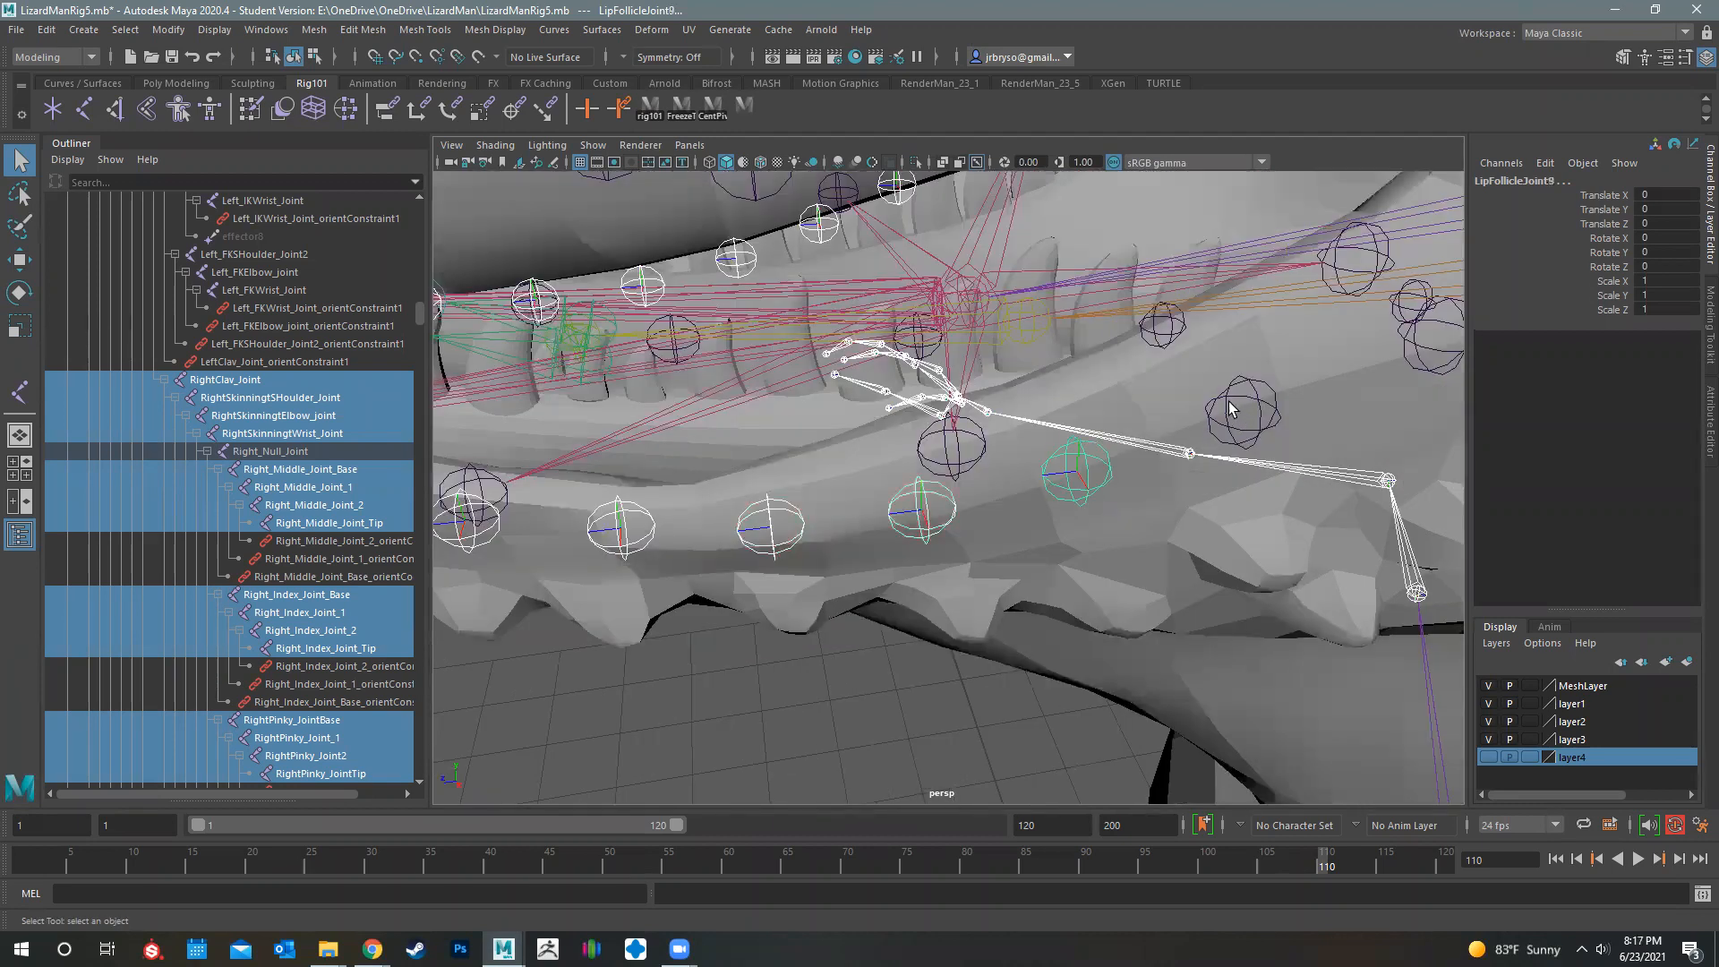
# Add LipFollicleJoint10 through LipFollicleJoint12 along the back of the left lower lip to the selection
pyautogui.keyDown('shift'); pyautogui.click(1227, 401); pyautogui.keyUp('shift')
pyautogui.keyDown('alt'); pyautogui.moveTo(1067, 505); pyautogui.dragTo(958, 537, button='middle'); pyautogui.keyUp('alt')
pyautogui.keyDown('shift'); pyautogui.click(1016, 514); pyautogui.keyUp('shift')
pyautogui.keyDown('shift'); pyautogui.click(1196, 471); pyautogui.keyUp('shift')
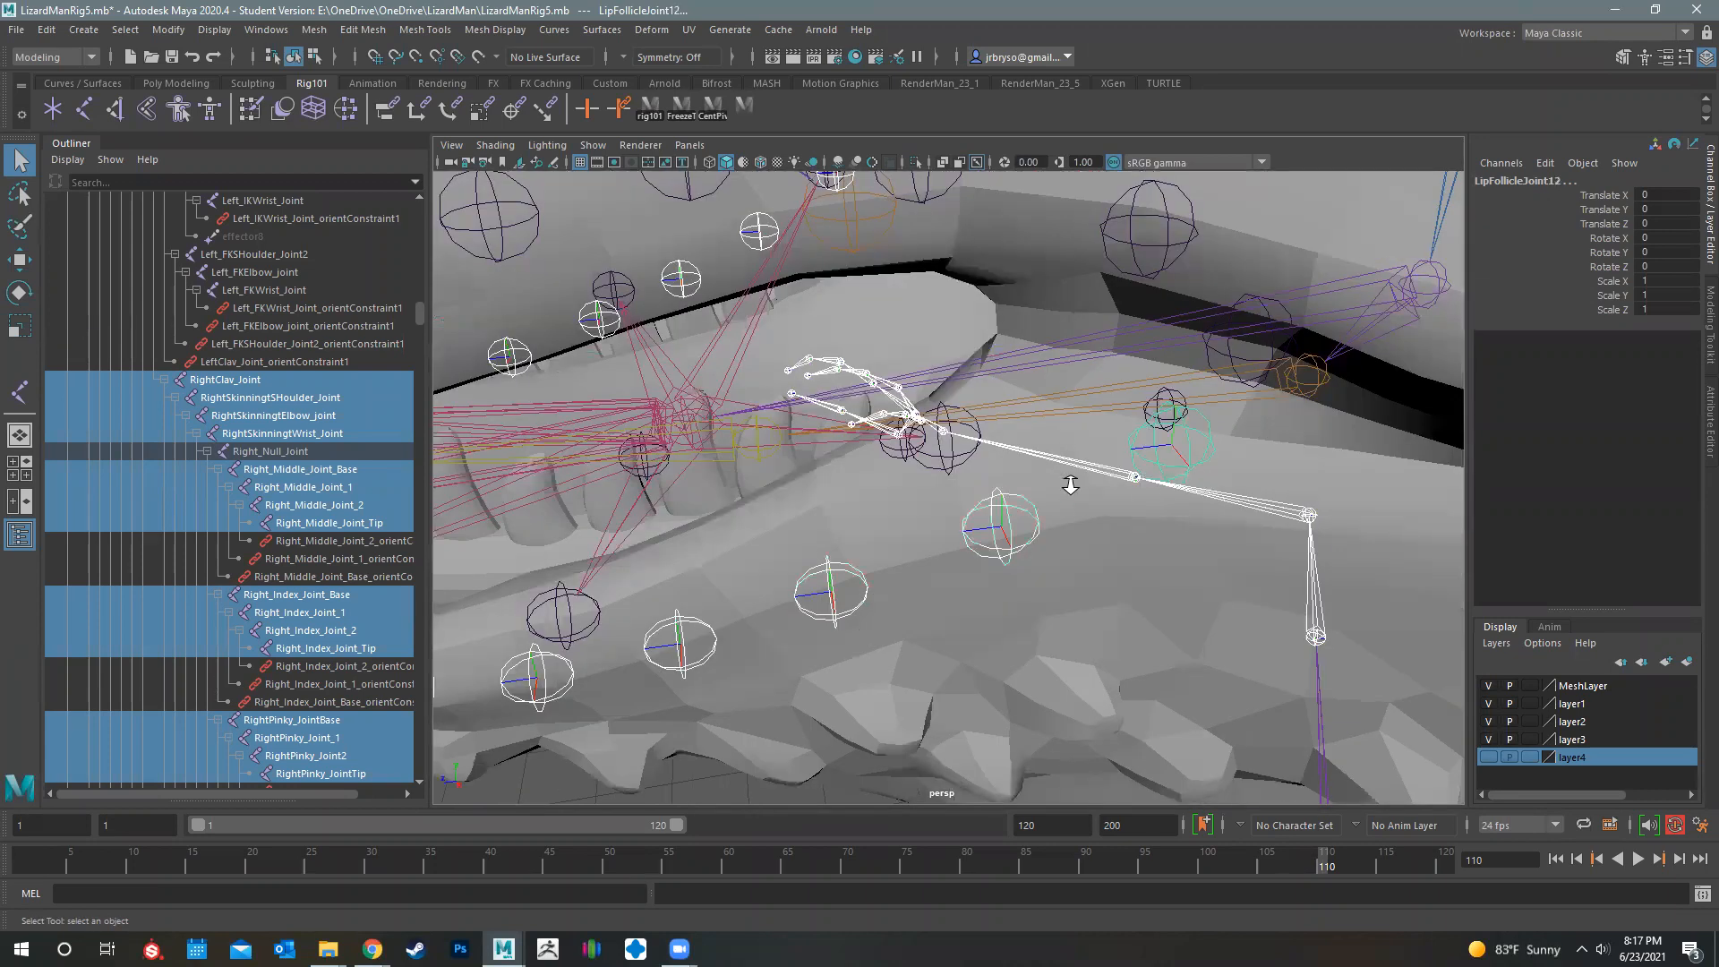
# Add LipFollicleJoint13 through LipFollicleJoint15 around the left corner of the mouth to the selection
pyautogui.keyDown('alt'); pyautogui.moveTo(1065, 480); pyautogui.dragTo(1092, 437); pyautogui.keyUp('alt')
pyautogui.keyDown('alt'); pyautogui.moveTo(1077, 374); pyautogui.dragTo(1216, 359); pyautogui.keyUp('alt')
pyautogui.keyDown('alt'); pyautogui.moveTo(1216, 358); pyautogui.dragTo(1220, 551, button='middle'); pyautogui.keyUp('alt')
pyautogui.keyDown('shift'); pyautogui.click(1214, 368); pyautogui.keyUp('shift')
pyautogui.keyDown('shift'); pyautogui.click(1157, 310); pyautogui.keyUp('shift')
pyautogui.keyDown('shift'); pyautogui.click(1038, 269); pyautogui.keyUp('shift')
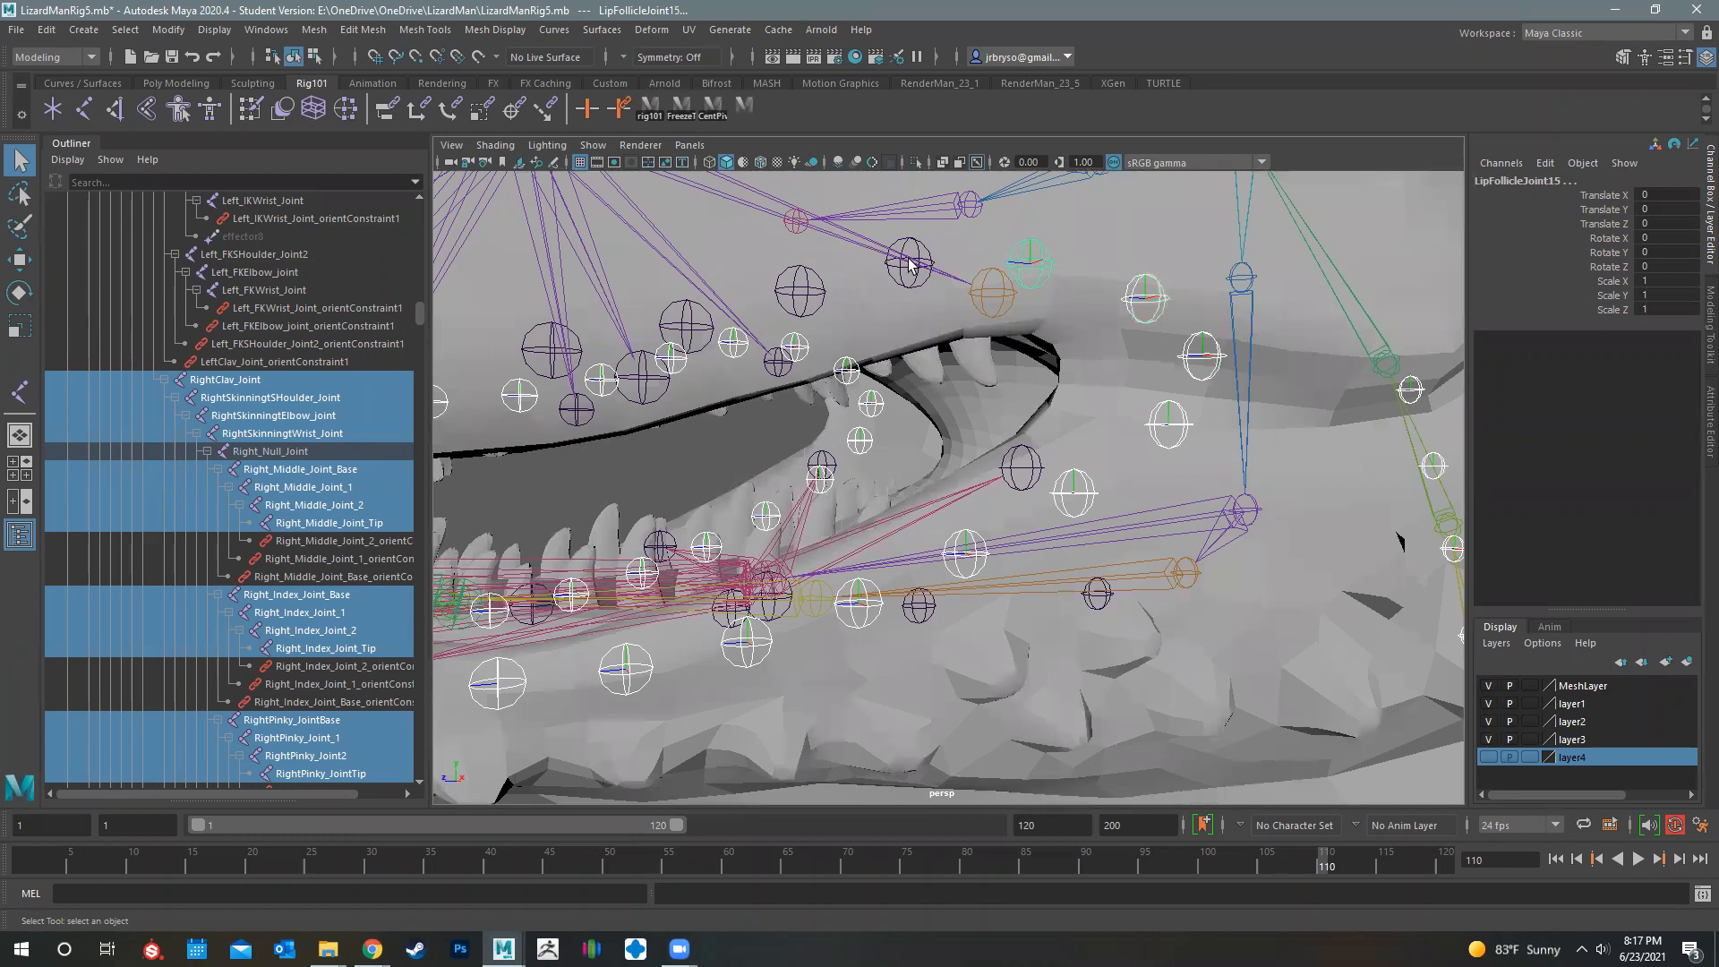
# Add LipFollicleJoint16 through LipFollicleJoint20 along the left upper lip to the selection
pyautogui.keyDown('shift'); pyautogui.click(889, 267); pyautogui.keyUp('shift')
pyautogui.keyDown('shift'); pyautogui.click(780, 288); pyautogui.keyUp('shift')
pyautogui.keyDown('shift'); pyautogui.click(689, 333); pyautogui.keyUp('shift')
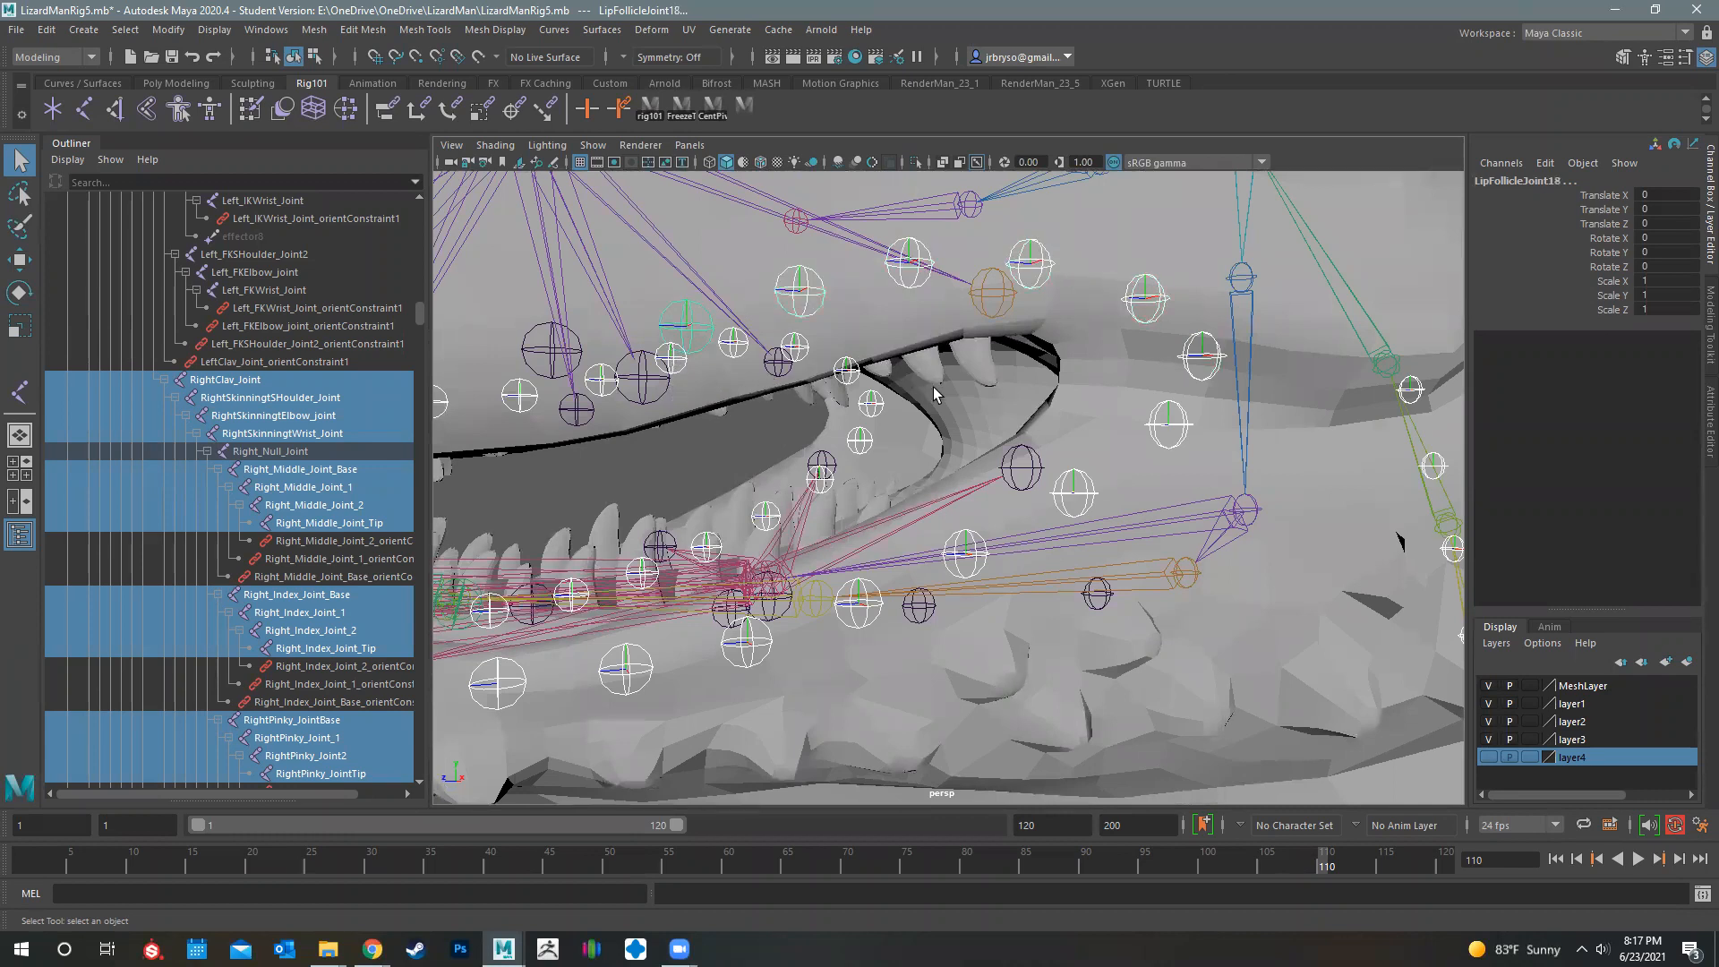
pyautogui.keyDown('alt'); pyautogui.moveTo(899, 399); pyautogui.dragTo(830, 379); pyautogui.keyUp('alt')
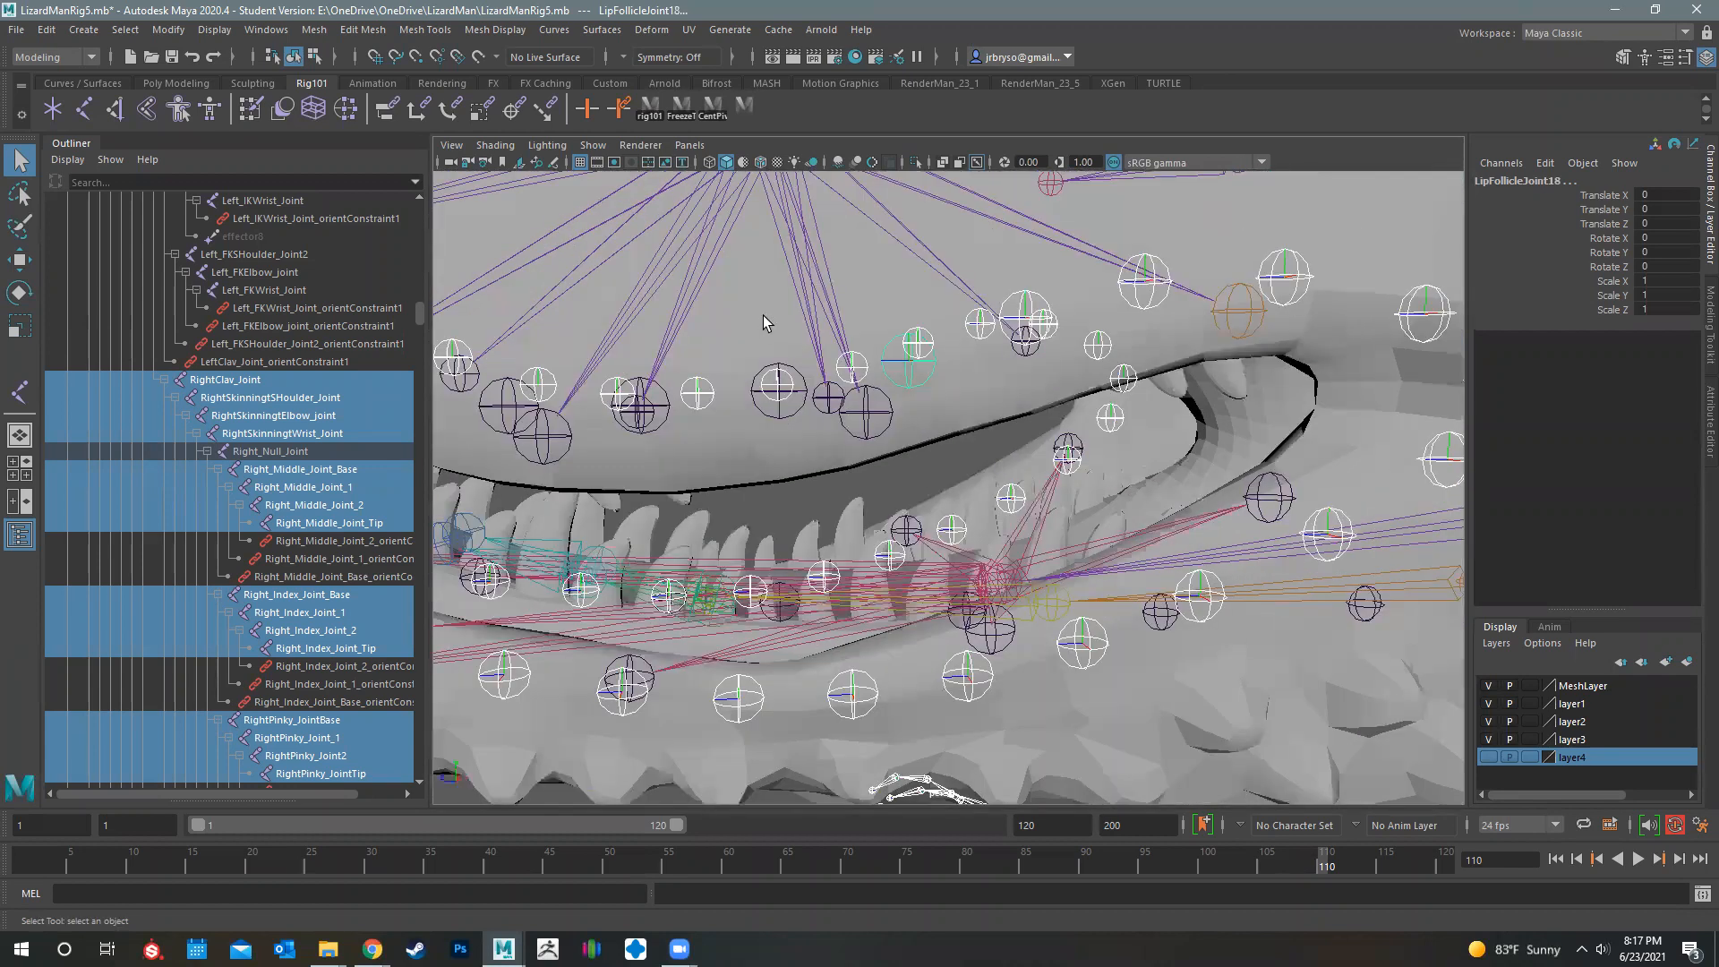
pyautogui.keyDown('shift'); pyautogui.click(763, 317); pyautogui.keyUp('shift')
pyautogui.keyDown('shift'); pyautogui.click(631, 333); pyautogui.keyUp('shift')
# Add the front left upper-lip follicle joints through LipFollicleJoint24, plus the next one at the snout tip, to the selection
pyautogui.keyDown('alt'); pyautogui.moveTo(864, 350); pyautogui.dragTo(871, 351, button='middle'); pyautogui.keyUp('alt')
pyautogui.keyDown('alt'); pyautogui.moveTo(844, 228); pyautogui.dragTo(928, 324, button='middle'); pyautogui.keyUp('alt')
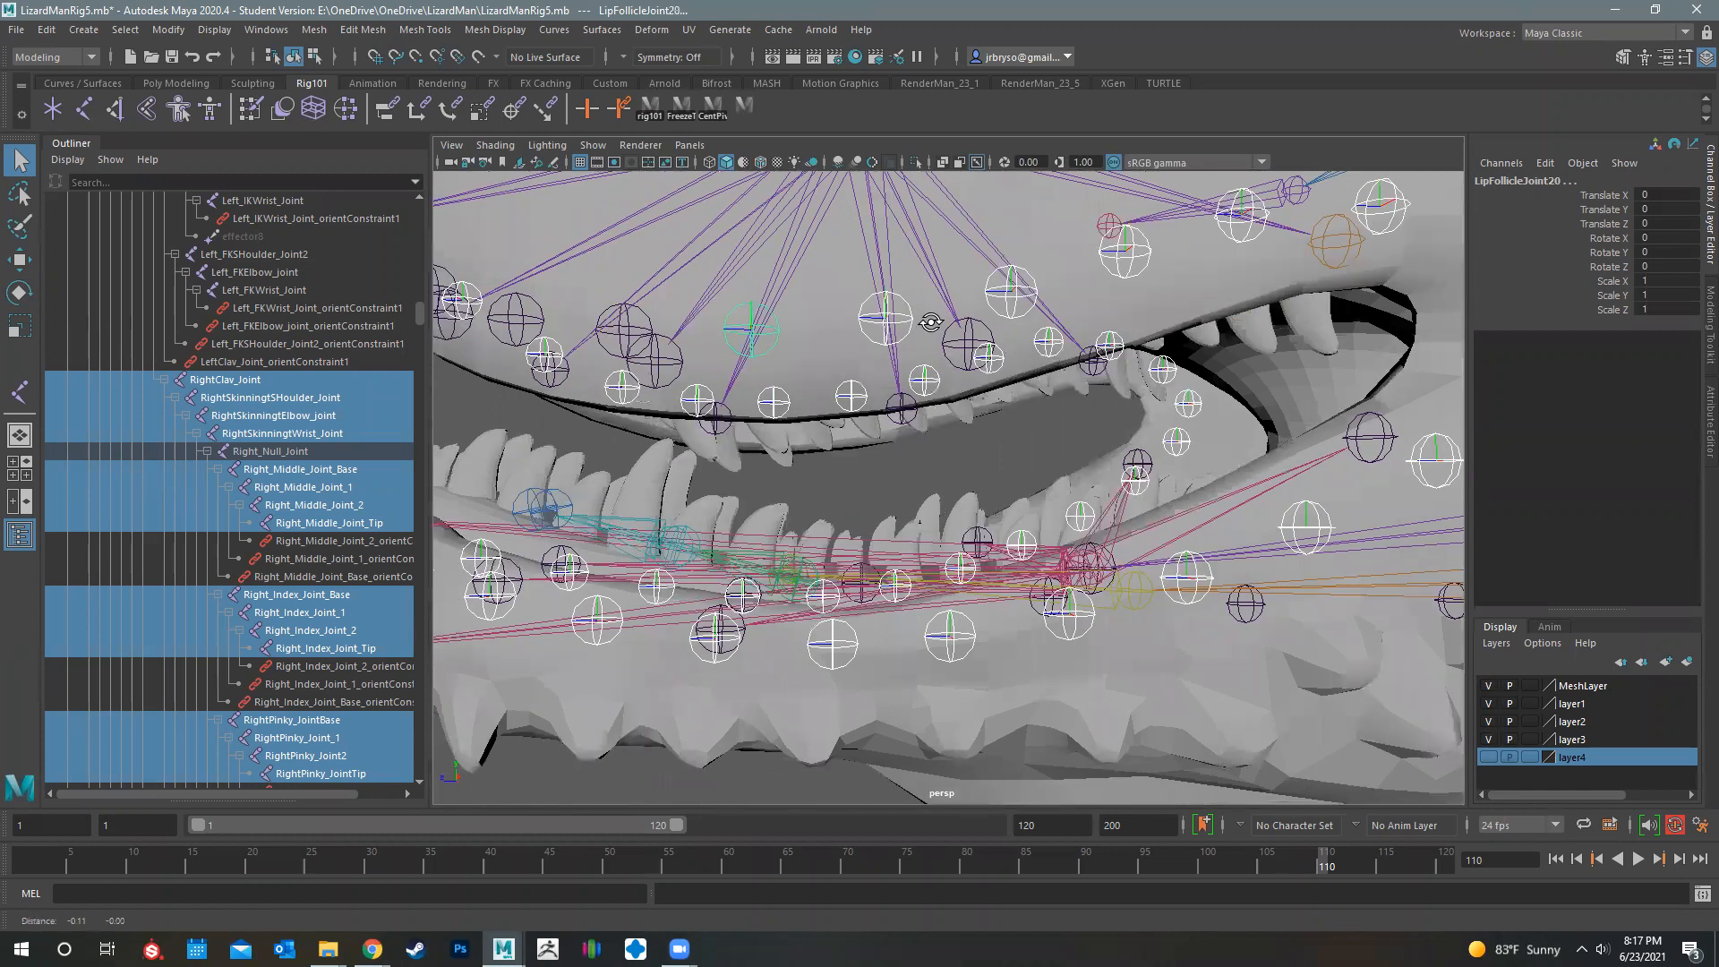
pyautogui.keyDown('alt'); pyautogui.moveTo(940, 317); pyautogui.dragTo(945, 303); pyautogui.keyUp('alt')
pyautogui.keyDown('shift'); pyautogui.click(859, 239); pyautogui.keyUp('shift')
pyautogui.keyDown('alt'); pyautogui.moveTo(816, 273); pyautogui.dragTo(840, 276); pyautogui.keyUp('alt')
pyautogui.keyDown('shift'); pyautogui.click(816, 276); pyautogui.keyUp('shift')
pyautogui.keyDown('shift'); pyautogui.click(758, 257); pyautogui.keyUp('shift')
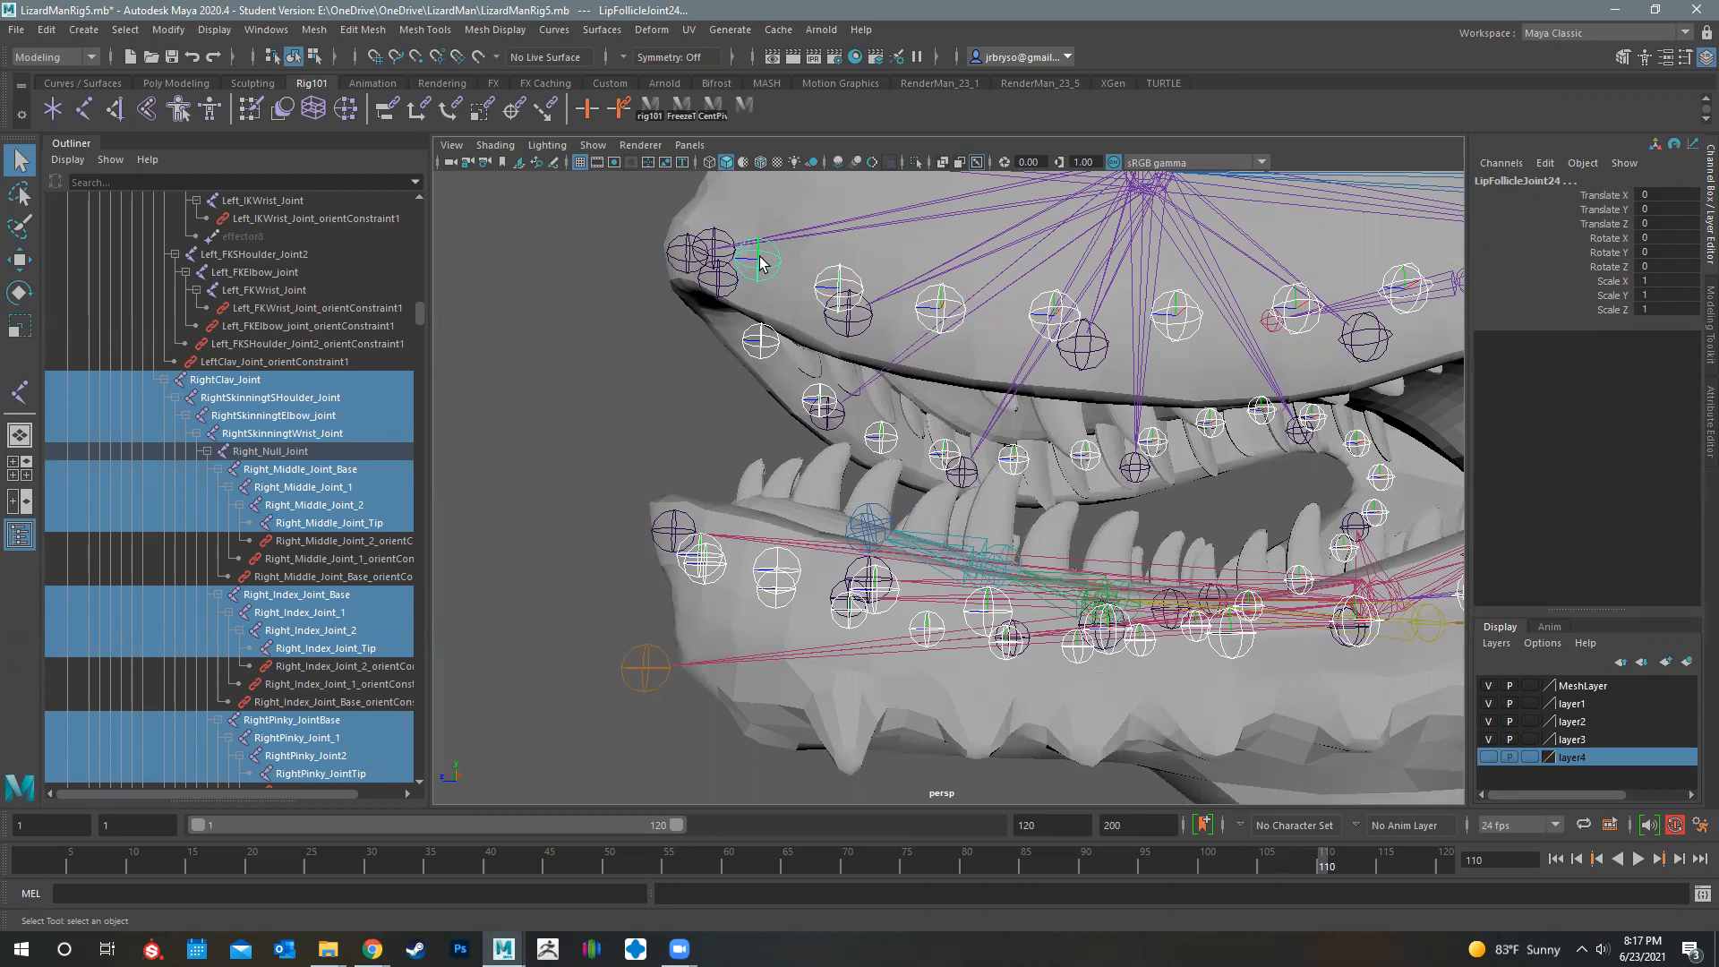
pyautogui.keyDown('alt'); pyautogui.moveTo(846, 277); pyautogui.dragTo(1164, 358); pyautogui.keyUp('alt')
pyautogui.keyDown('shift'); pyautogui.click(1173, 288); pyautogui.keyUp('shift')
# Add the lower-jaw joints JawJointTip, JawJoint2 and JawPivotJnt to the selection
pyautogui.keyDown('alt'); pyautogui.moveTo(1093, 480); pyautogui.dragTo(1113, 555); pyautogui.keyUp('alt')
pyautogui.keyDown('alt'); pyautogui.moveTo(1112, 553); pyautogui.dragTo(1079, 345, button='middle'); pyautogui.keyUp('alt')
pyautogui.keyDown('alt'); pyautogui.moveTo(1079, 447); pyautogui.dragTo(954, 605); pyautogui.keyUp('alt')
pyautogui.keyDown('shift'); pyautogui.click(1144, 461); pyautogui.keyUp('shift')
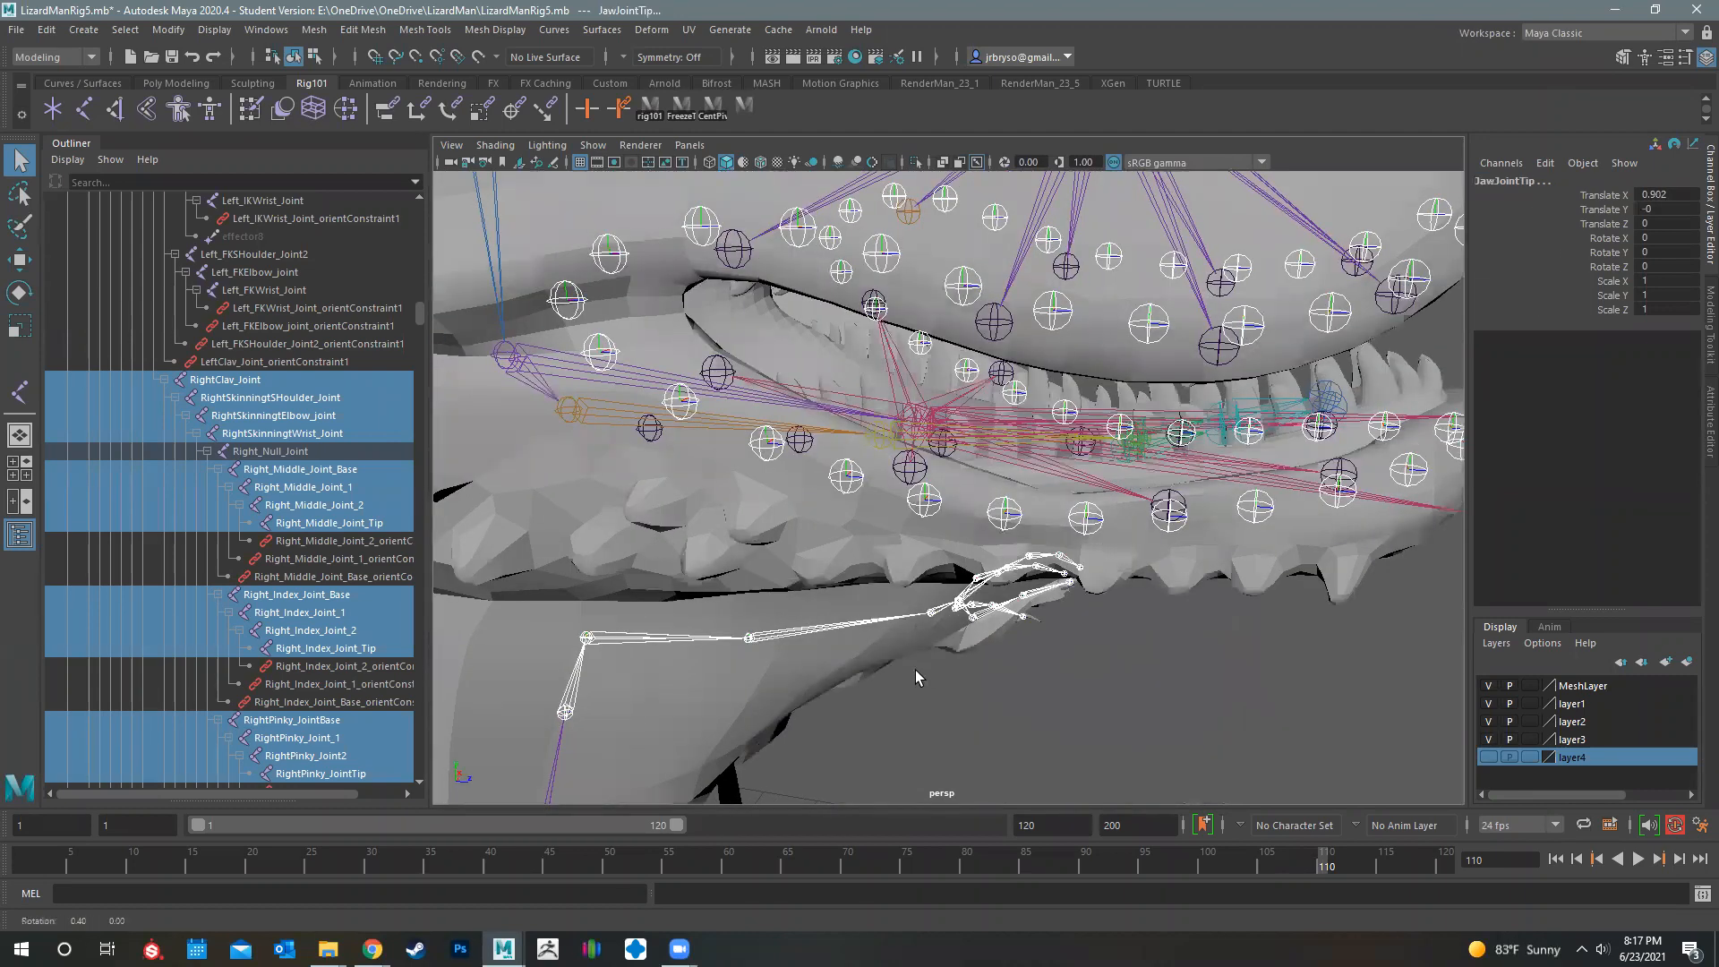
pyautogui.keyDown('alt'); pyautogui.moveTo(915, 670); pyautogui.dragTo(853, 689); pyautogui.keyUp('alt')
pyautogui.keyDown('alt'); pyautogui.moveTo(1003, 551); pyautogui.dragTo(1109, 472, button='middle'); pyautogui.keyUp('alt')
pyautogui.keyDown('shift'); pyautogui.click(1025, 557); pyautogui.keyUp('shift')
pyautogui.keyDown('alt'); pyautogui.moveTo(855, 571); pyautogui.dragTo(934, 639); pyautogui.keyUp('alt')
pyautogui.keyDown('alt'); pyautogui.moveTo(830, 625); pyautogui.dragTo(864, 350); pyautogui.keyUp('alt')
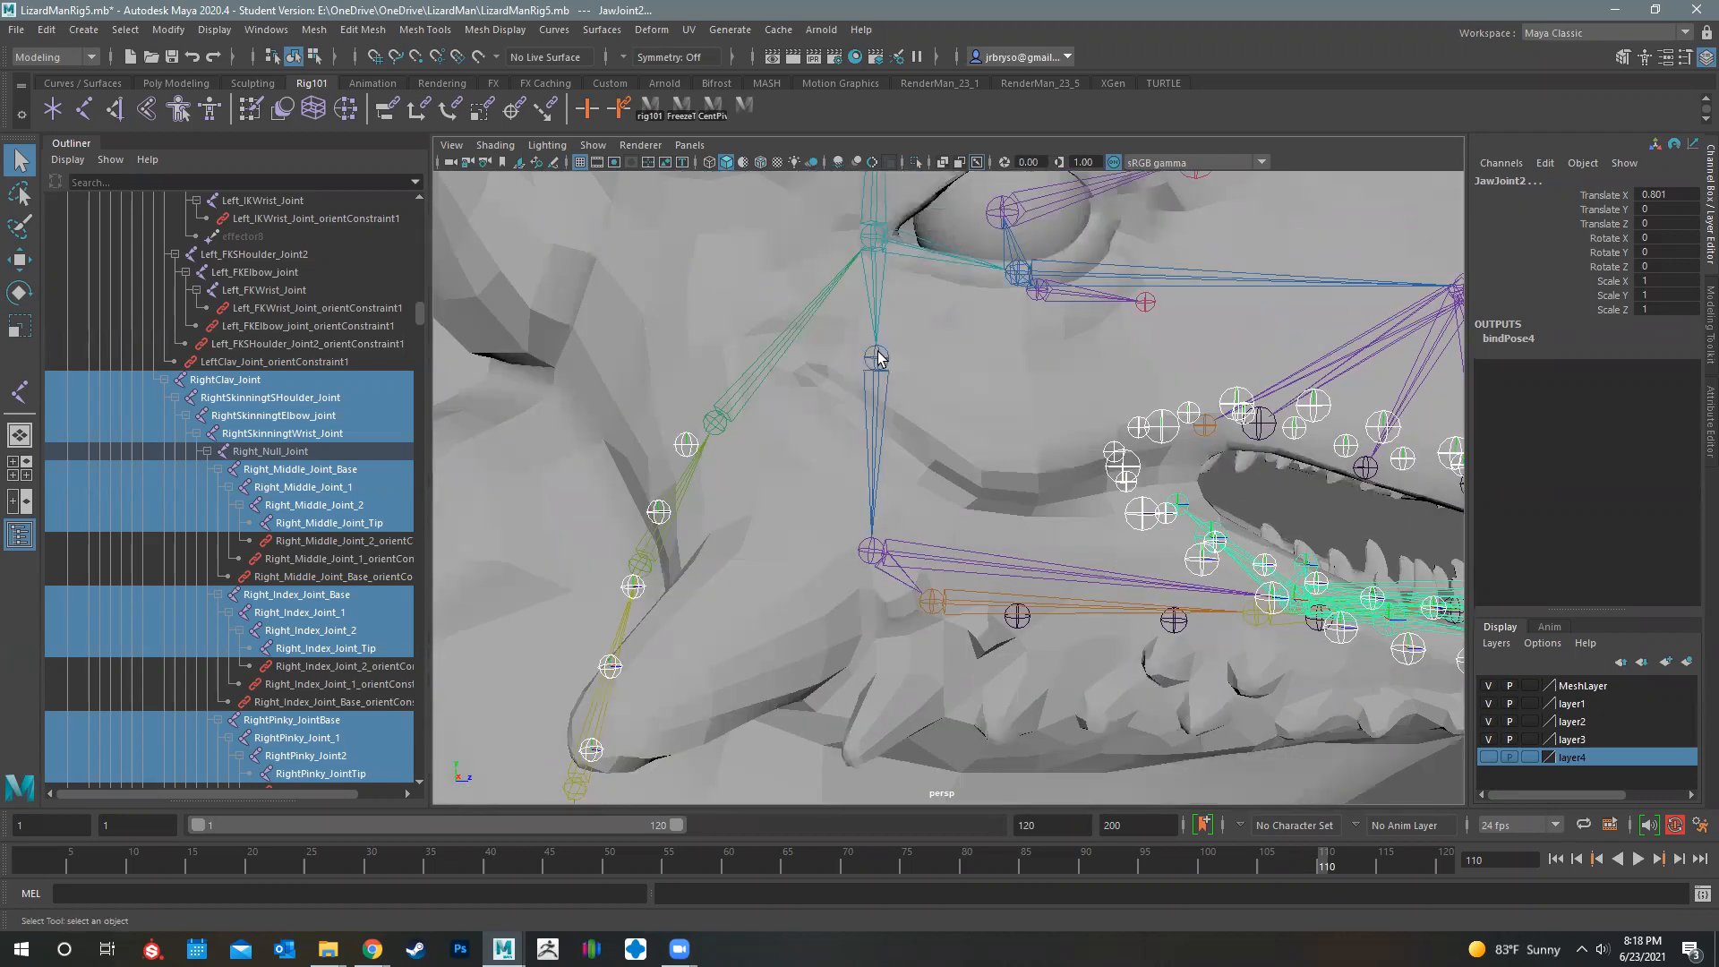
pyautogui.click(874, 367)
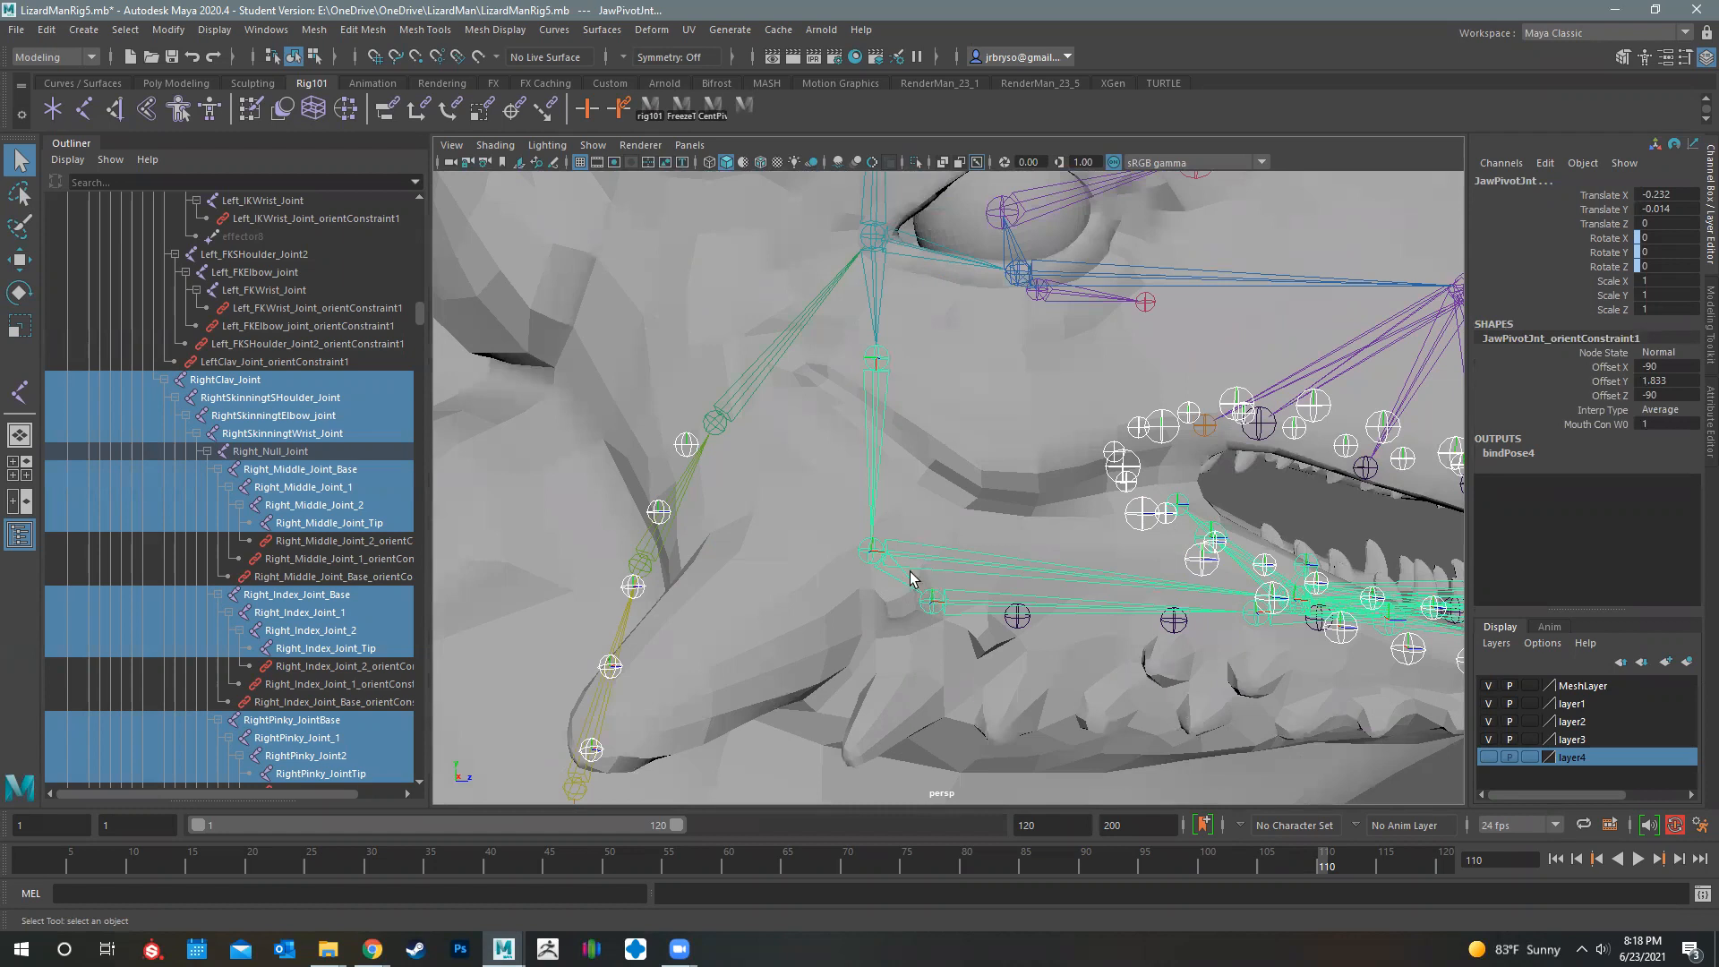
# Add UpperJaw_mid_joint and UpperJaw_tip_Joint in the snout to the selection
pyautogui.keyDown('alt'); pyautogui.moveTo(825, 597); pyautogui.dragTo(922, 363); pyautogui.keyUp('alt')
pyautogui.click(922, 363)
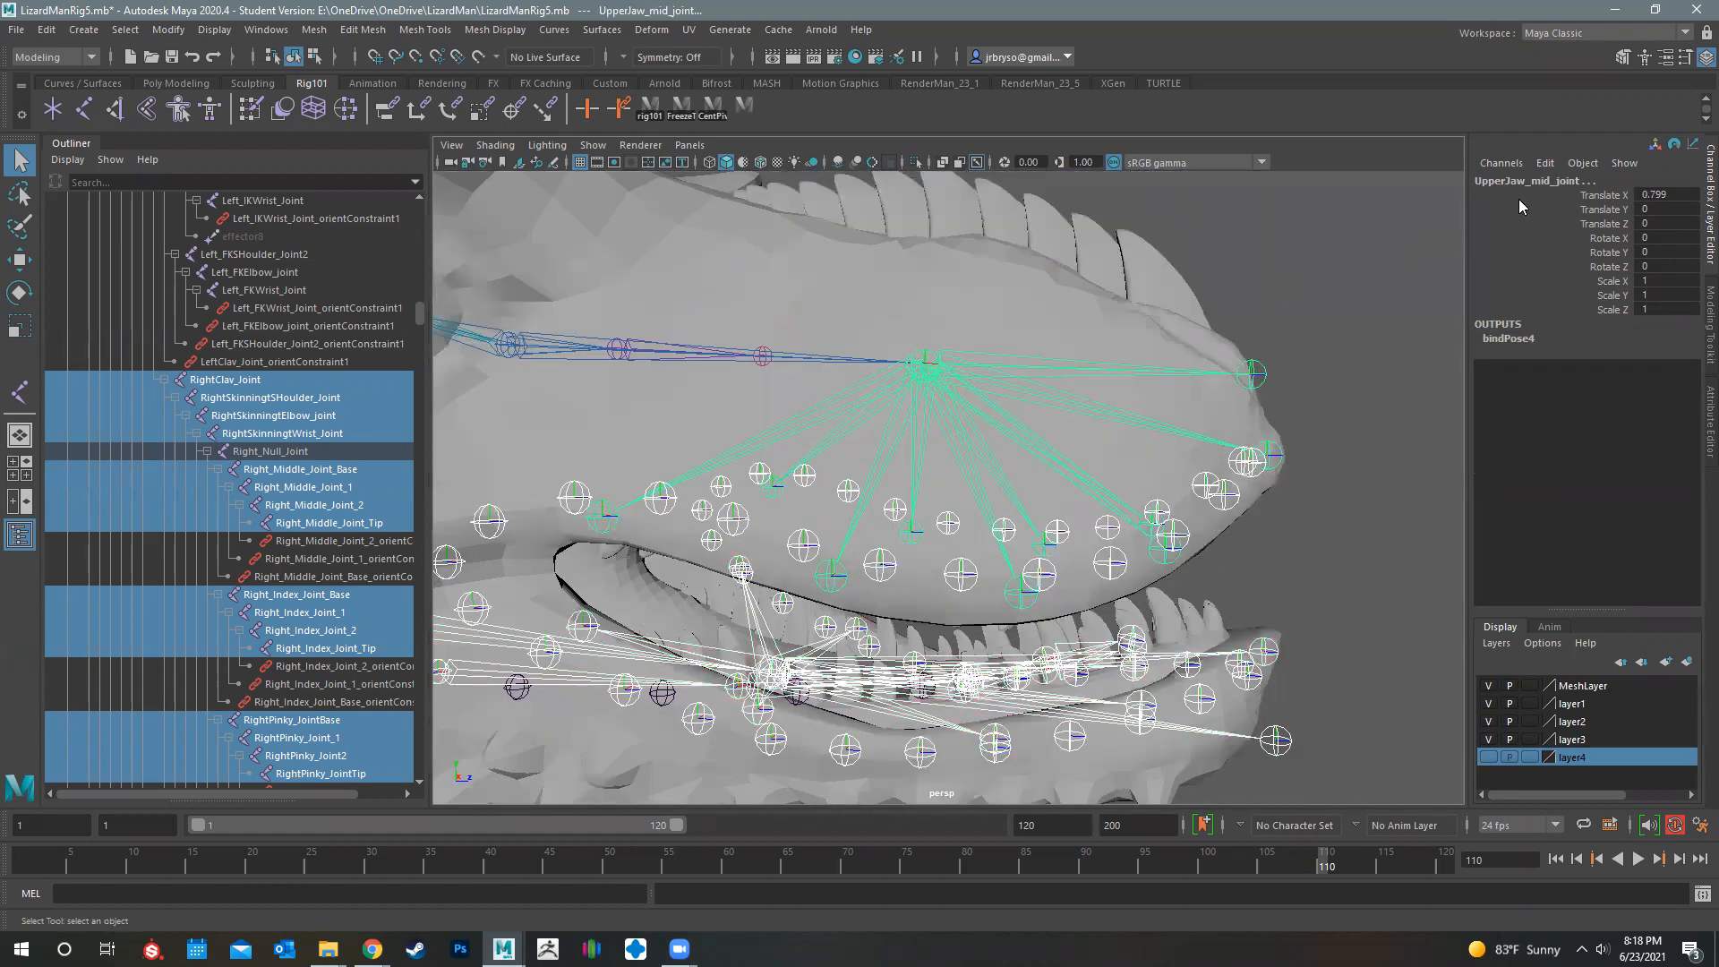
pyautogui.click(1252, 373)
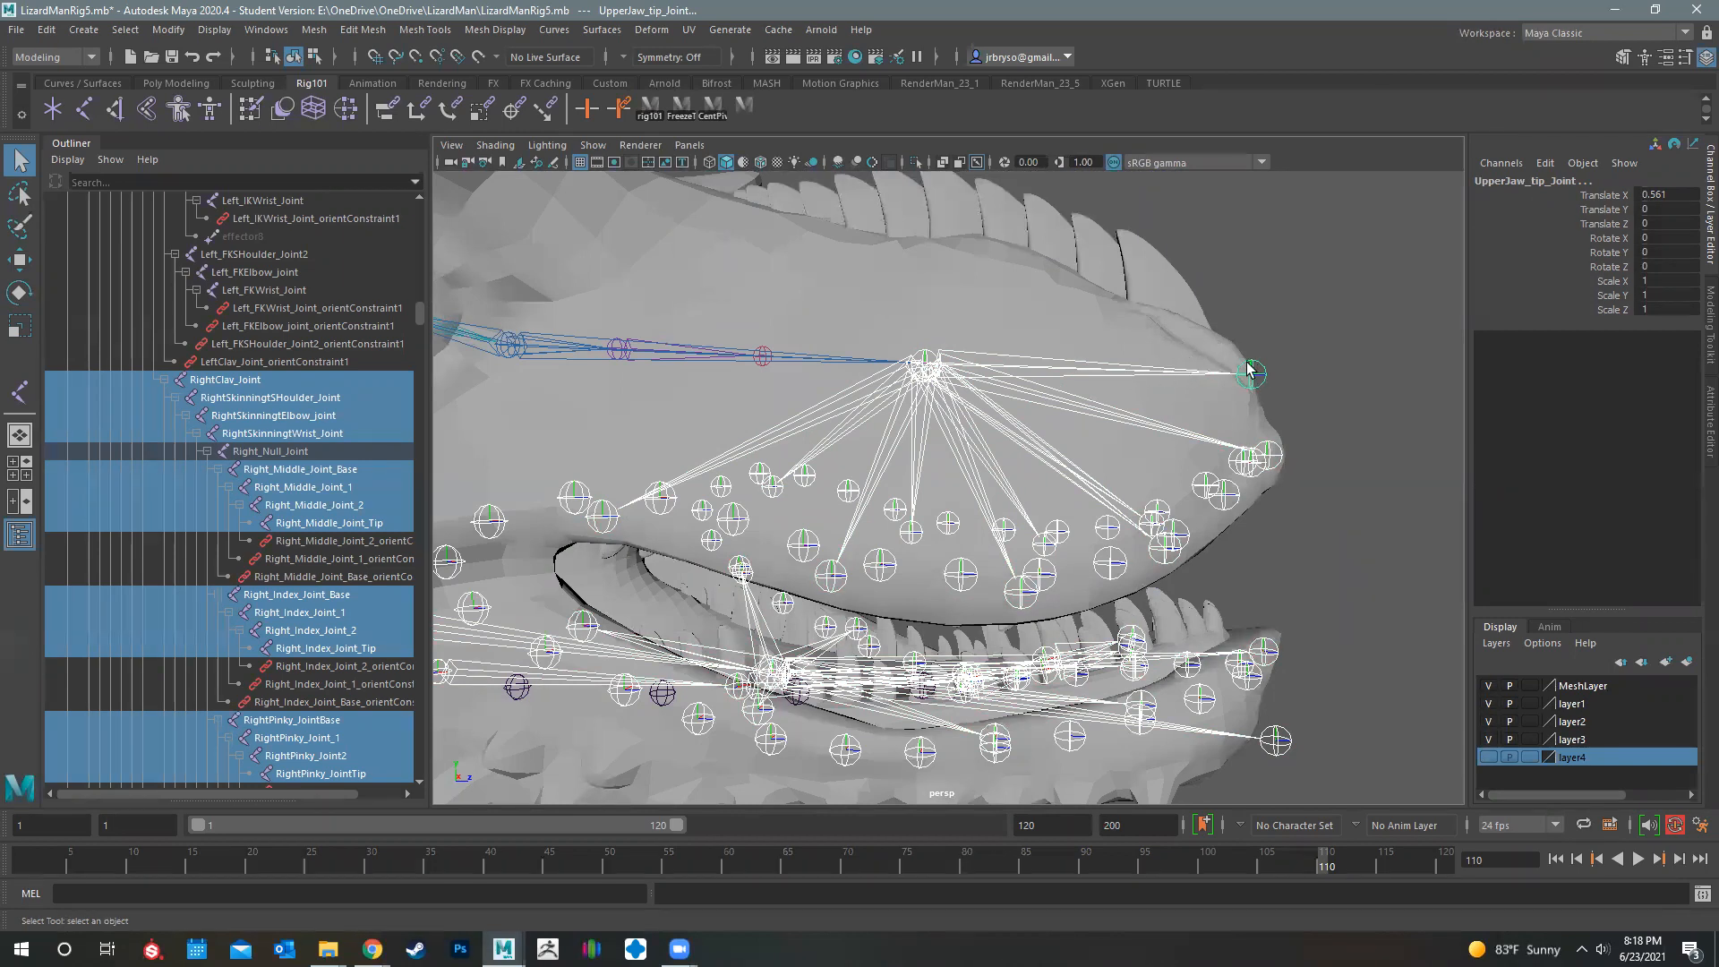
# Add Right_Eye_Center_Joint and Left_Eye_Center_Joint to the selection
pyautogui.keyDown('alt'); pyautogui.moveTo(1247, 363); pyautogui.dragTo(1255, 365); pyautogui.keyUp('alt')
pyautogui.keyDown('alt'); pyautogui.moveTo(1130, 372); pyautogui.dragTo(1102, 368); pyautogui.keyUp('alt')
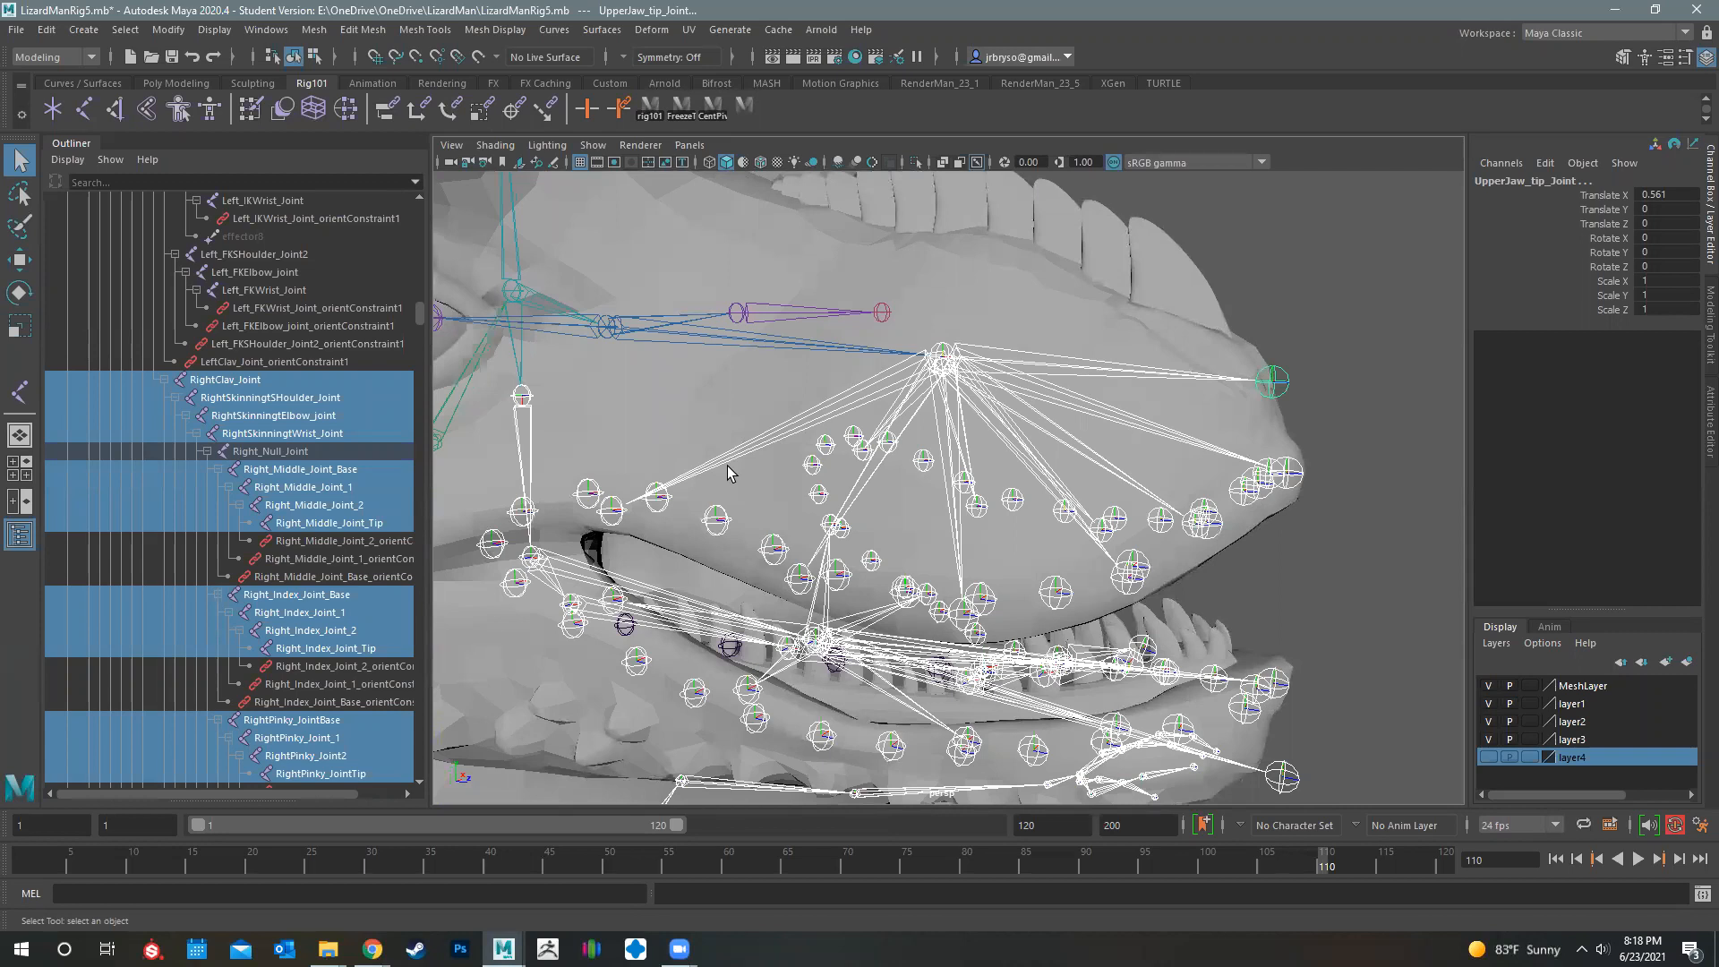
pyautogui.keyDown('alt'); pyautogui.moveTo(1123, 514); pyautogui.dragTo(1381, 450); pyautogui.keyUp('alt')
pyautogui.keyDown('alt'); pyautogui.moveTo(1160, 419); pyautogui.dragTo(978, 469); pyautogui.keyUp('alt')
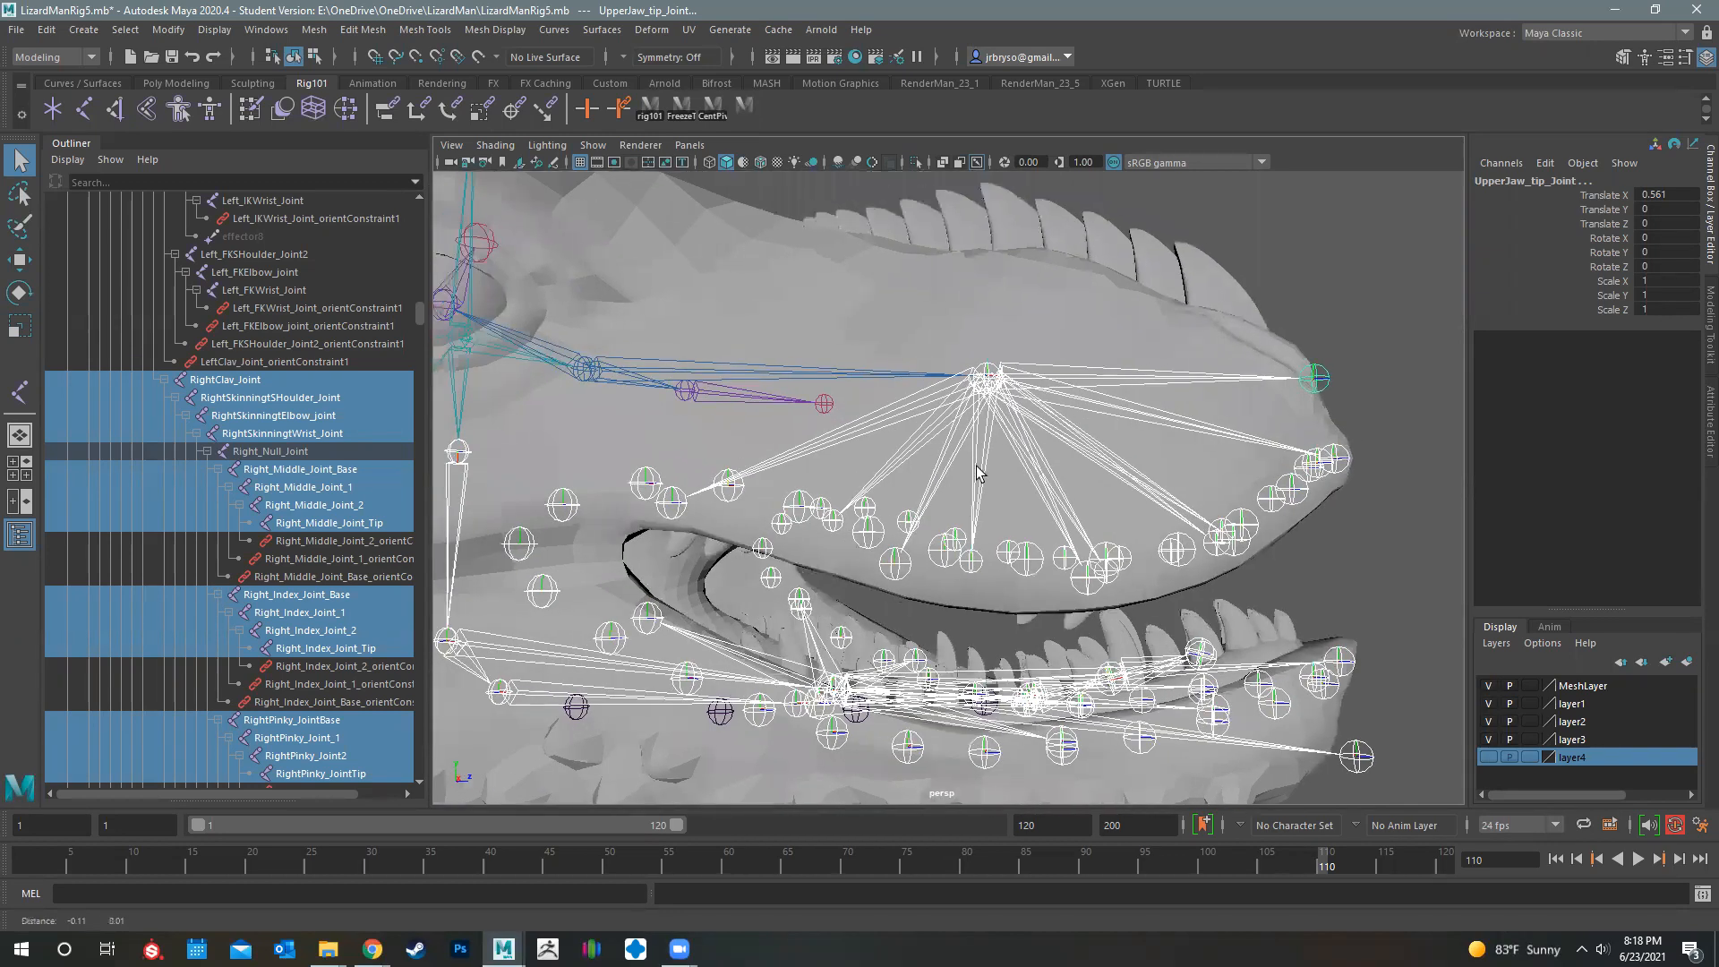
pyautogui.keyDown('alt'); pyautogui.moveTo(822, 506); pyautogui.dragTo(898, 491, button='middle'); pyautogui.keyUp('alt')
pyautogui.keyDown('alt'); pyautogui.moveTo(898, 491); pyautogui.dragTo(1073, 520); pyautogui.keyUp('alt')
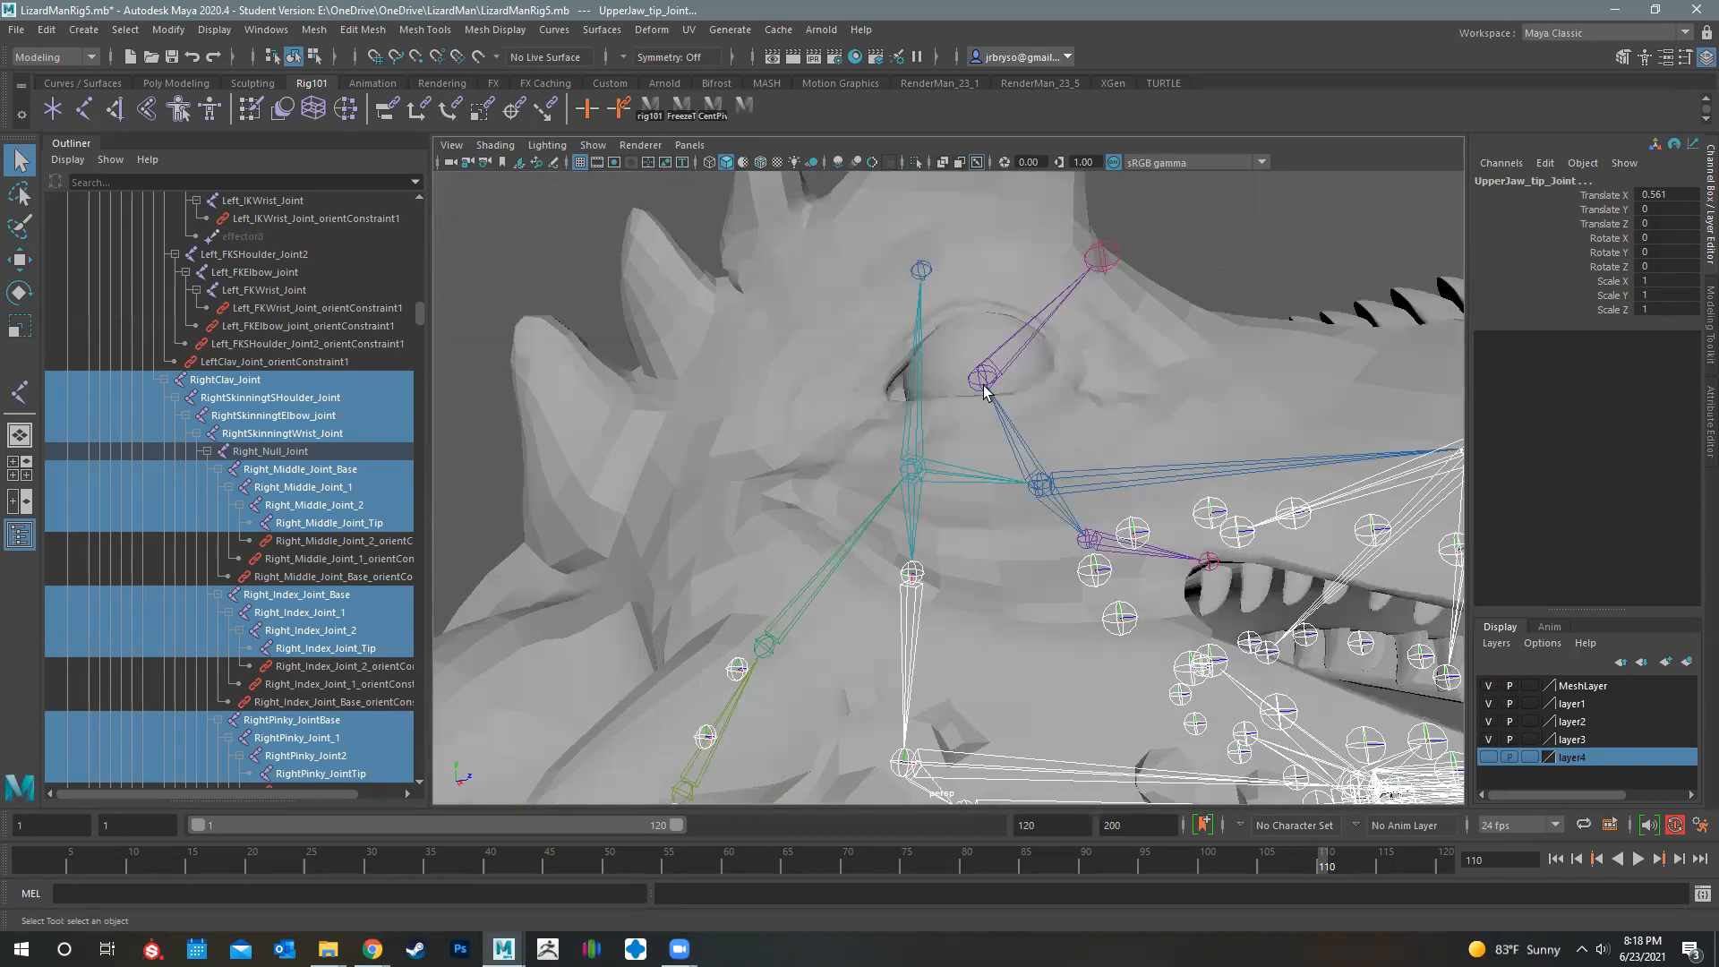
pyautogui.click(980, 378)
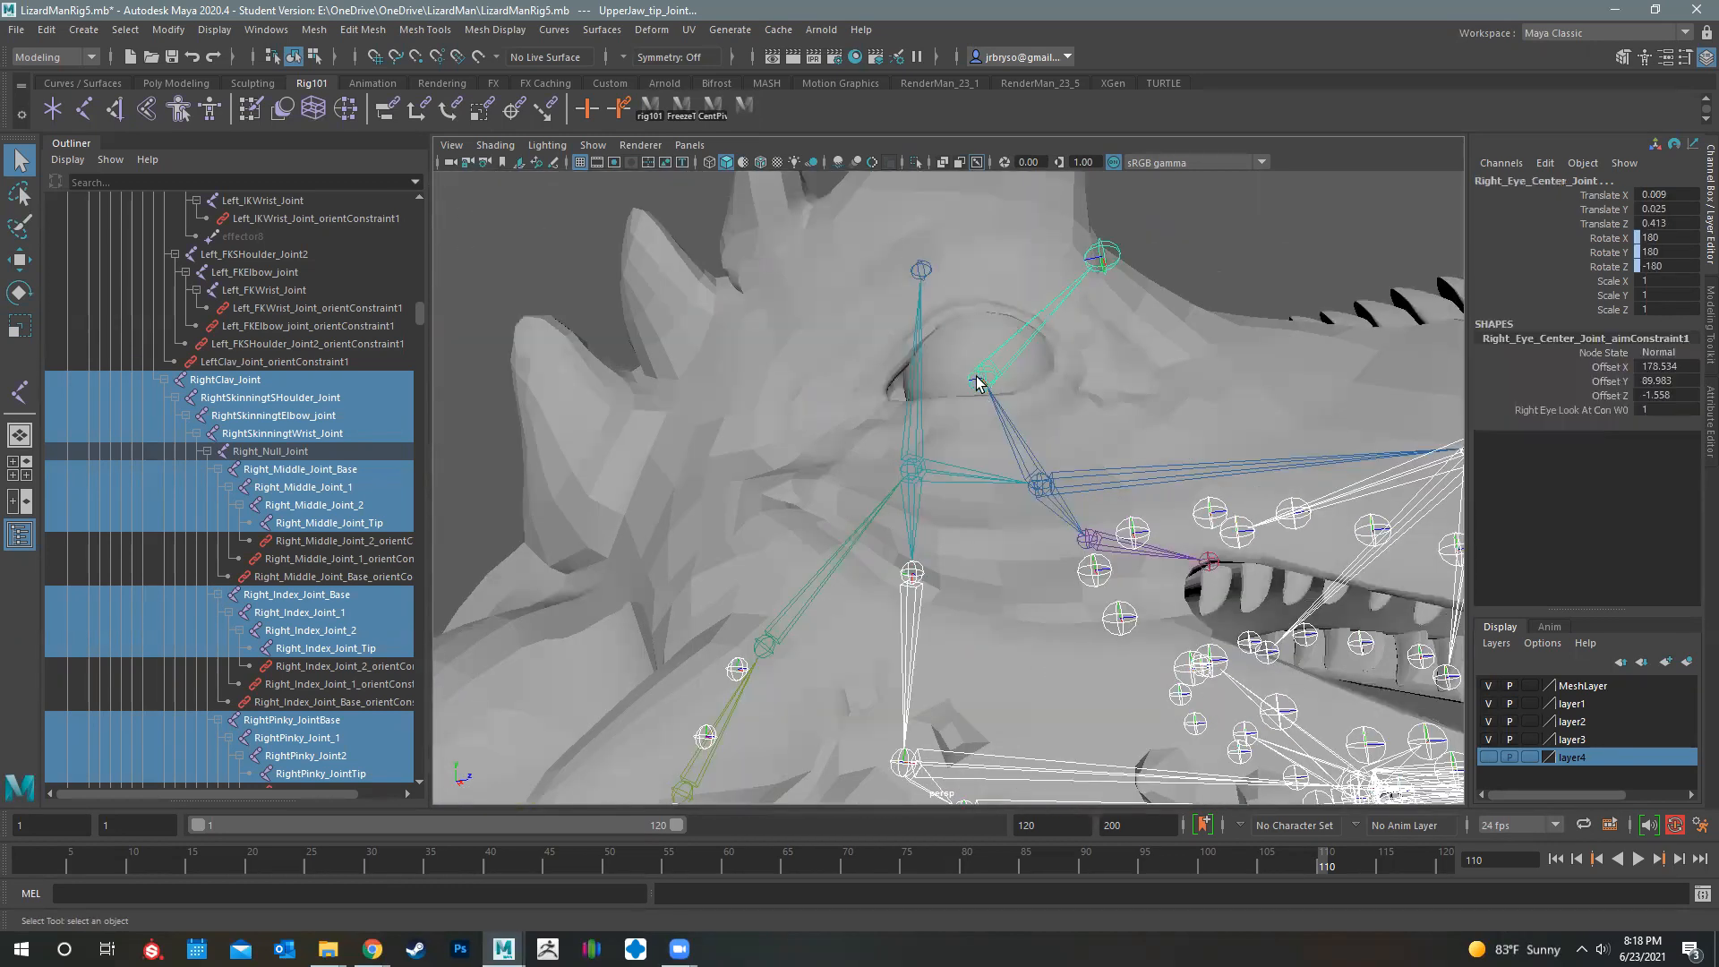
pyautogui.keyDown('alt'); pyautogui.moveTo(1114, 548); pyautogui.dragTo(1117, 552); pyautogui.keyUp('alt')
pyautogui.click(1117, 552)
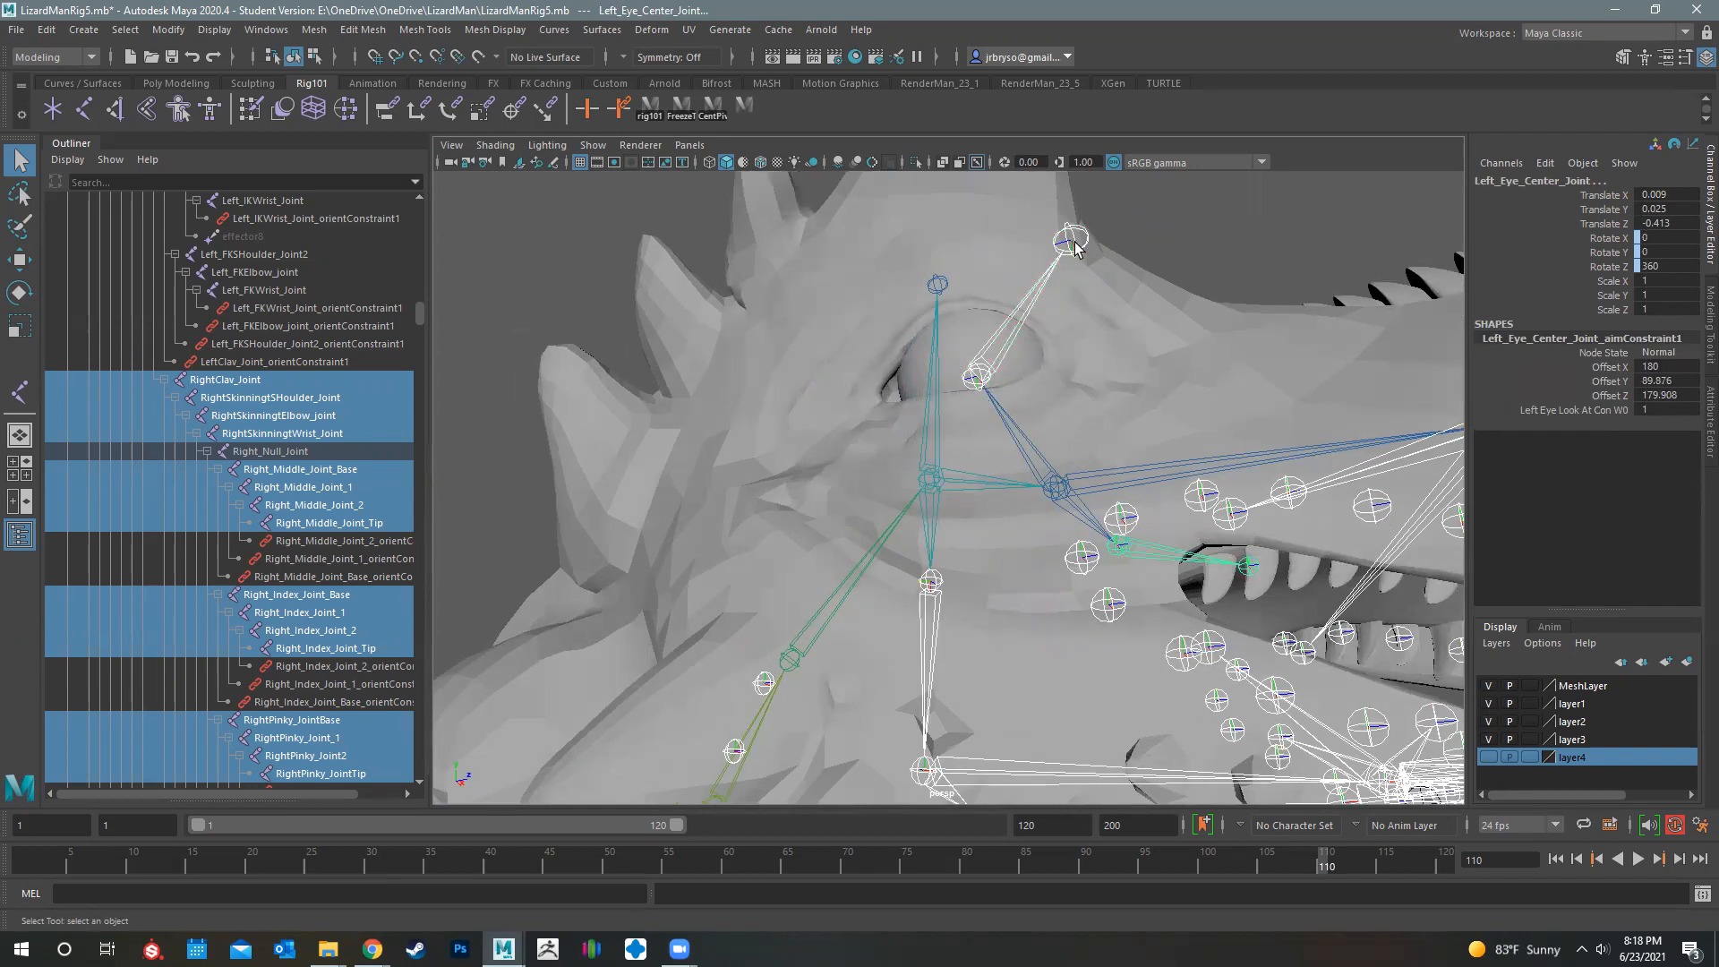
# Add the remaining skull joints, up to HeadTopJoint above the head, to the selection
pyautogui.keyDown('alt'); pyautogui.moveTo(1043, 425); pyautogui.dragTo(944, 374); pyautogui.keyUp('alt')
pyautogui.click(947, 376)
pyautogui.keyDown('alt'); pyautogui.moveTo(1029, 595); pyautogui.dragTo(897, 362); pyautogui.keyUp('alt')
pyautogui.click(897, 338)
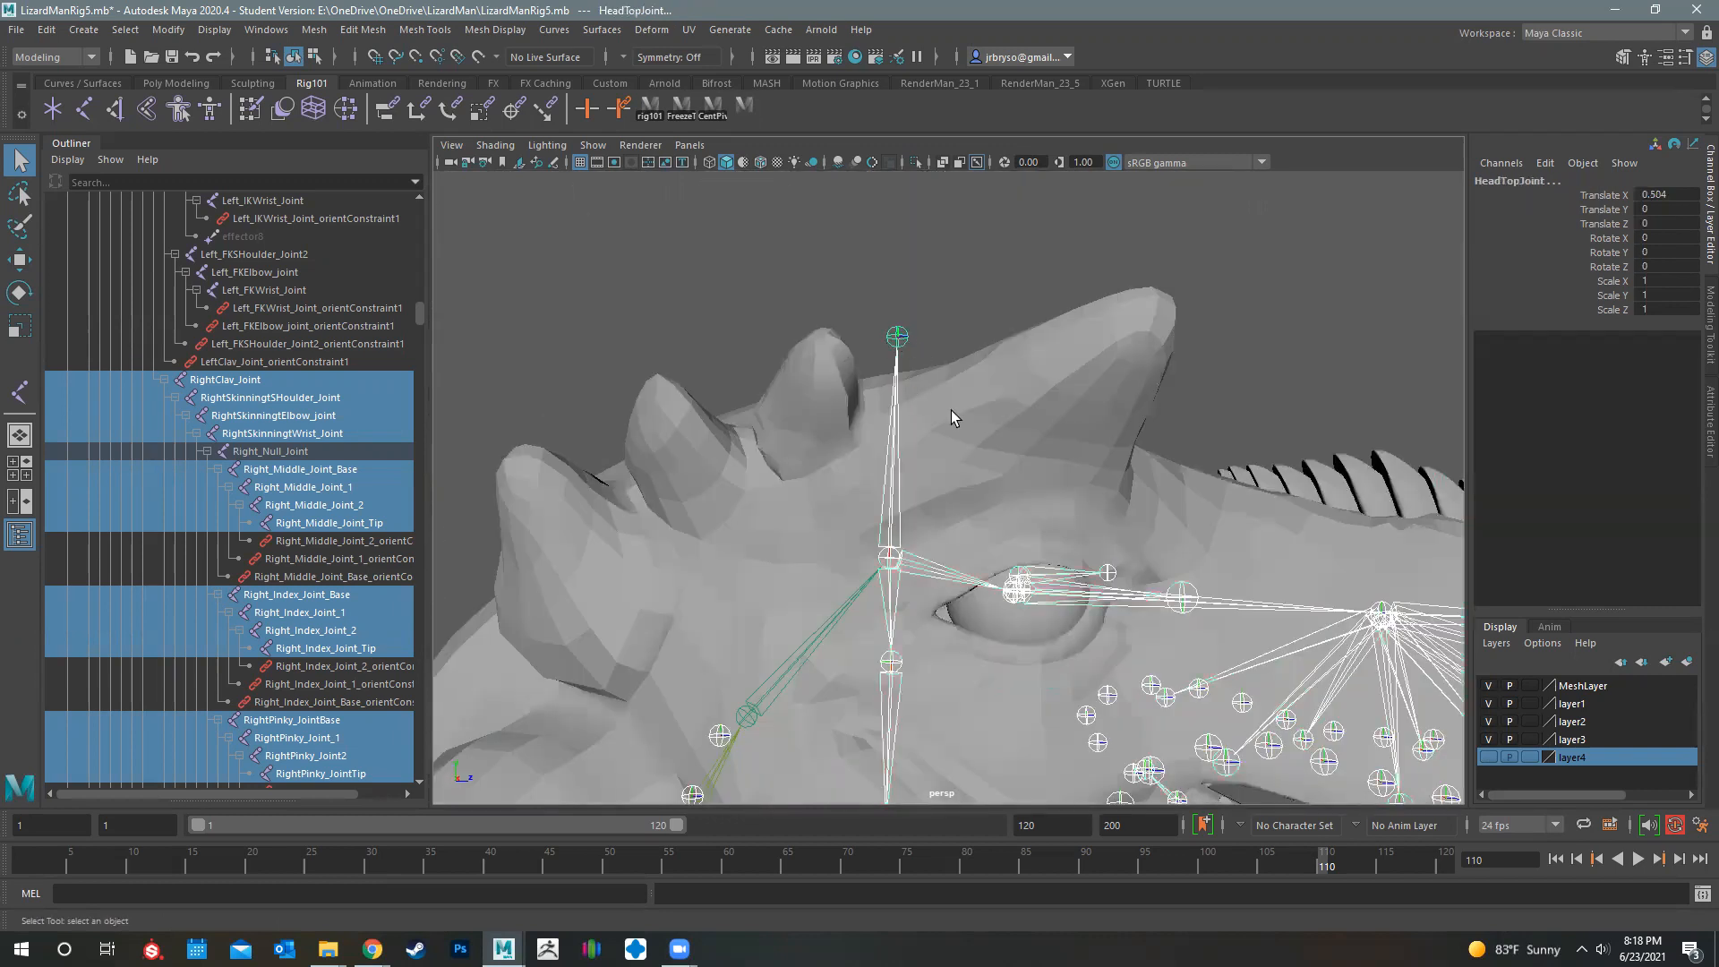
# Add Spine_Control_JointTop at the base of the neck to the selection, undoing the stray pick made beforehand
pyautogui.keyDown('alt'); pyautogui.moveTo(1074, 502); pyautogui.dragTo(978, 366, button='middle'); pyautogui.keyUp('alt')
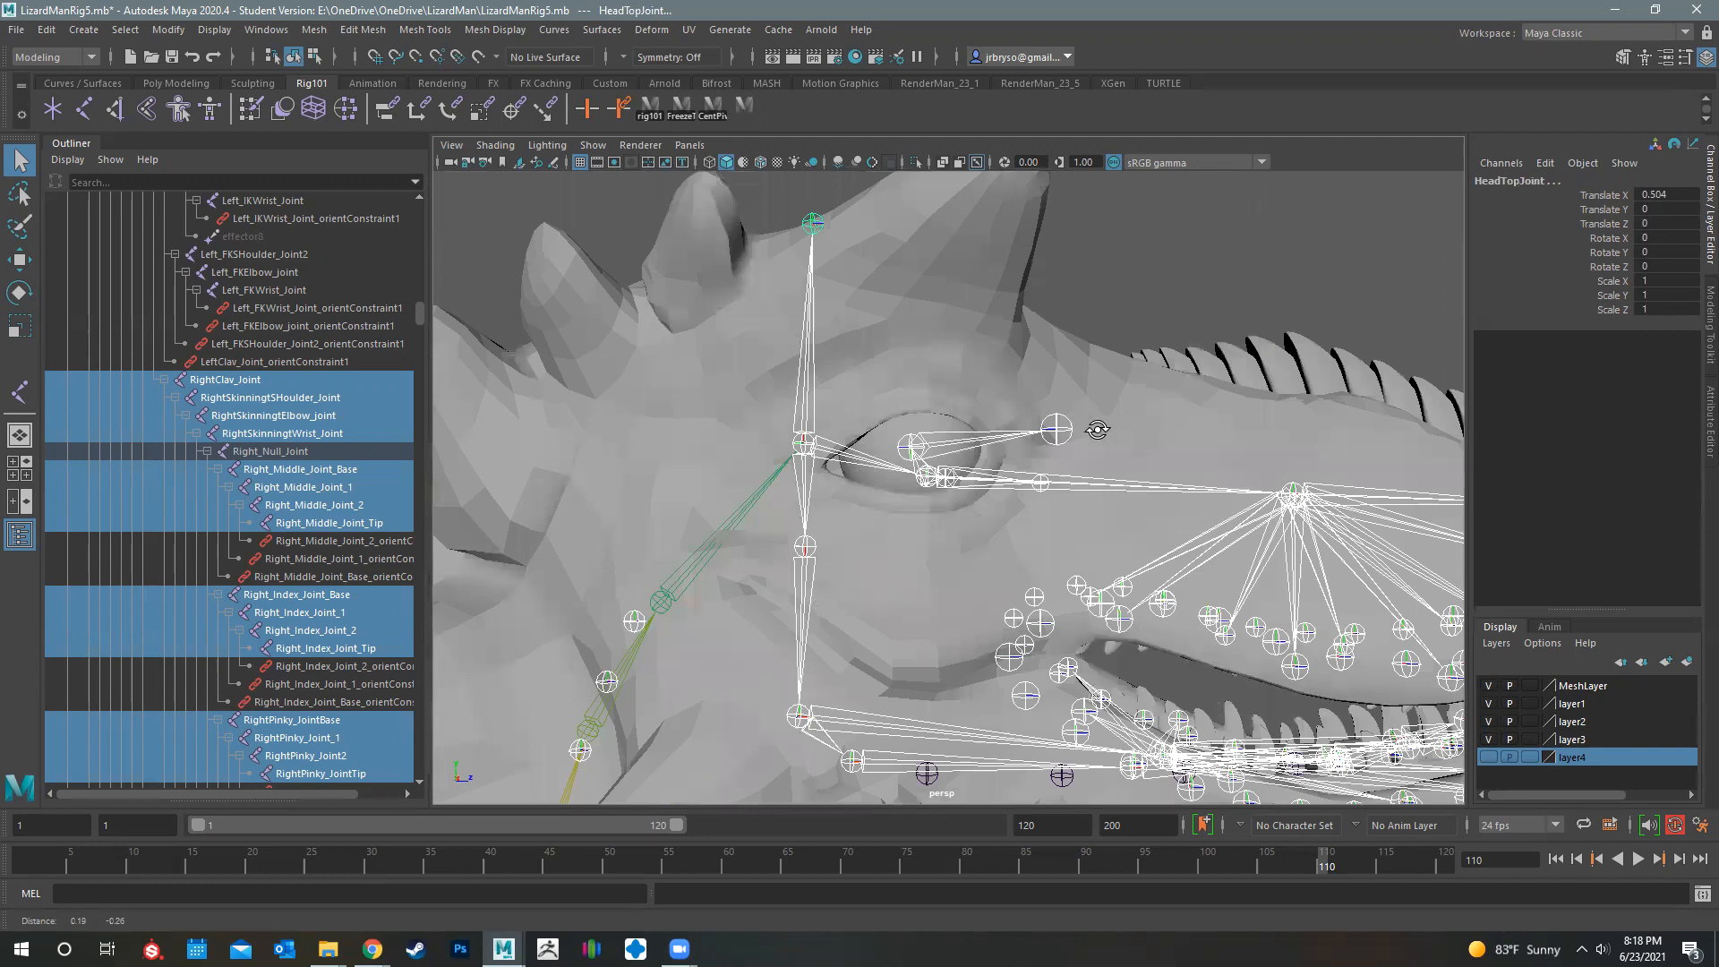
pyautogui.keyDown('alt'); pyautogui.moveTo(1096, 430); pyautogui.dragTo(949, 573, button='right'); pyautogui.keyUp('alt')
pyautogui.keyDown('alt'); pyautogui.moveTo(895, 663); pyautogui.dragTo(920, 438, button='middle'); pyautogui.keyUp('alt')
pyautogui.moveTo(1021, 436)
pyautogui.keyDown('alt'); pyautogui.mouseDown()
pyautogui.moveTo(829, 458)
pyautogui.moveTo(1054, 441)
pyautogui.mouseUp(); pyautogui.keyUp('alt')
pyautogui.click(1024, 435)
pyautogui.press('f')
pyautogui.keyDown('alt'); pyautogui.moveTo(999, 444); pyautogui.dragTo(966, 363); pyautogui.keyUp('alt')
pyautogui.hotkey('ctrl', 'z')
pyautogui.click(972, 362)
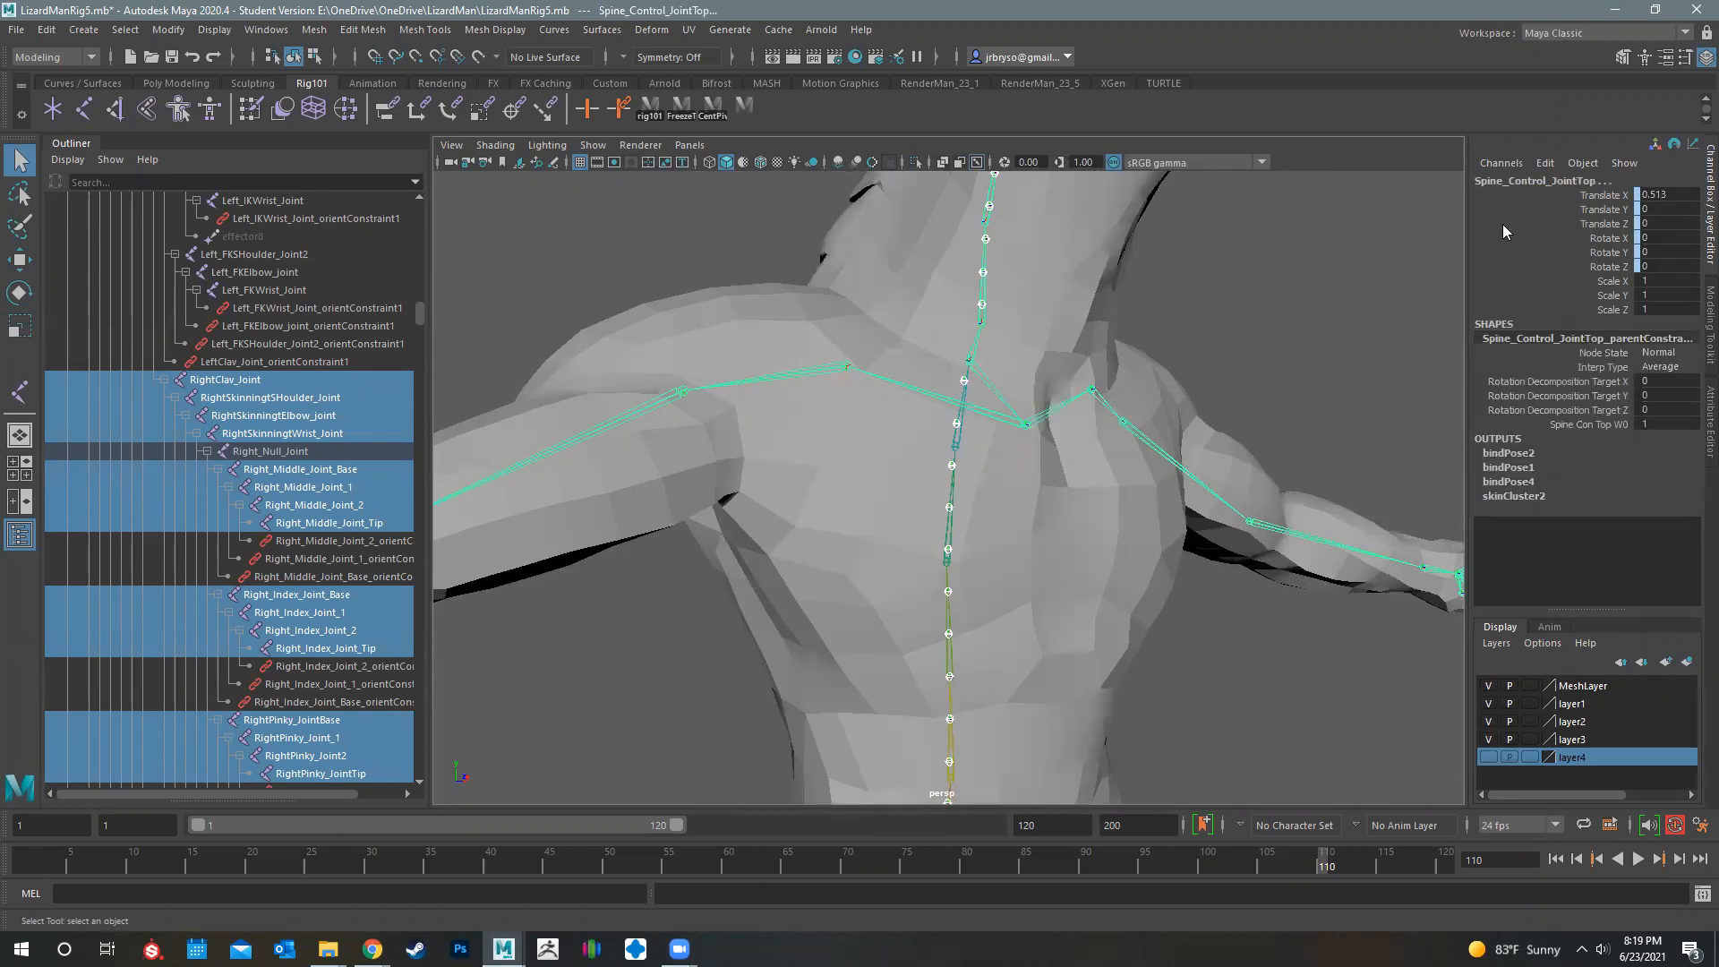
# Add Root_Jnt at the pelvis, where the spine meets the tail, to the selection
pyautogui.keyDown('alt'); pyautogui.moveTo(1046, 395); pyautogui.dragTo(1049, 387); pyautogui.keyUp('alt')
pyautogui.keyDown('alt'); pyautogui.moveTo(1048, 388); pyautogui.dragTo(1085, 166, button='middle'); pyautogui.keyUp('alt')
pyautogui.keyDown('alt'); pyautogui.moveTo(986, 688); pyautogui.dragTo(1012, 476, button='middle'); pyautogui.keyUp('alt')
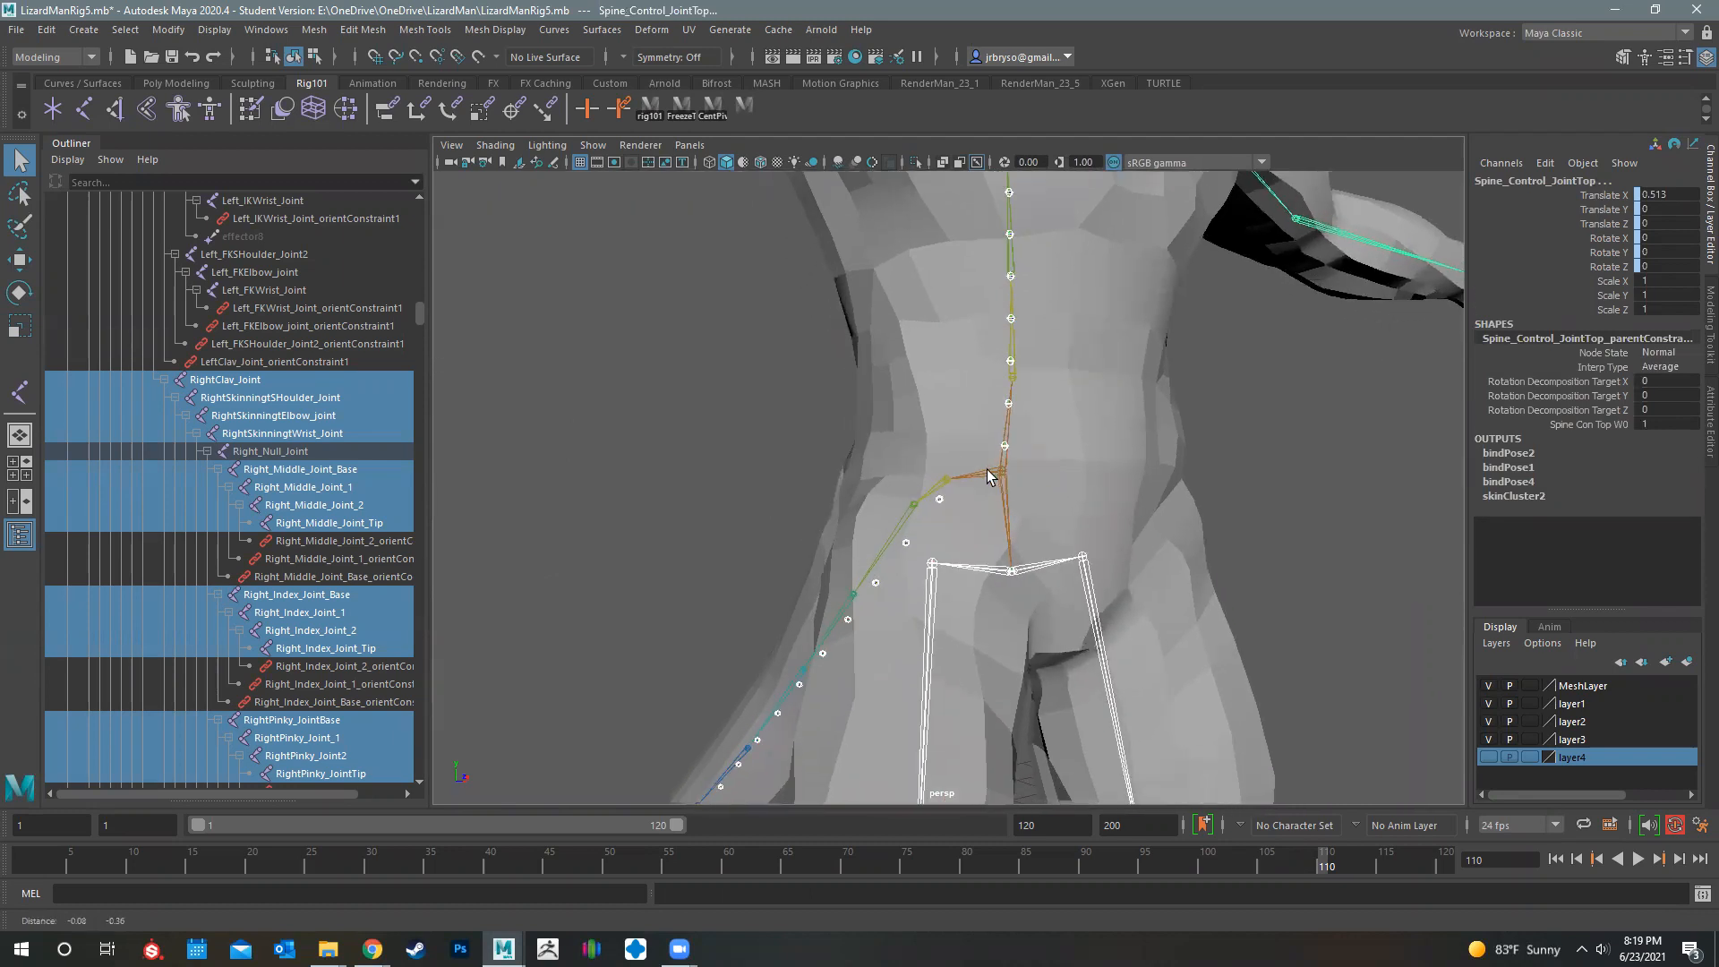
pyautogui.keyDown('alt'); pyautogui.moveTo(904, 483); pyautogui.dragTo(967, 482); pyautogui.keyUp('alt')
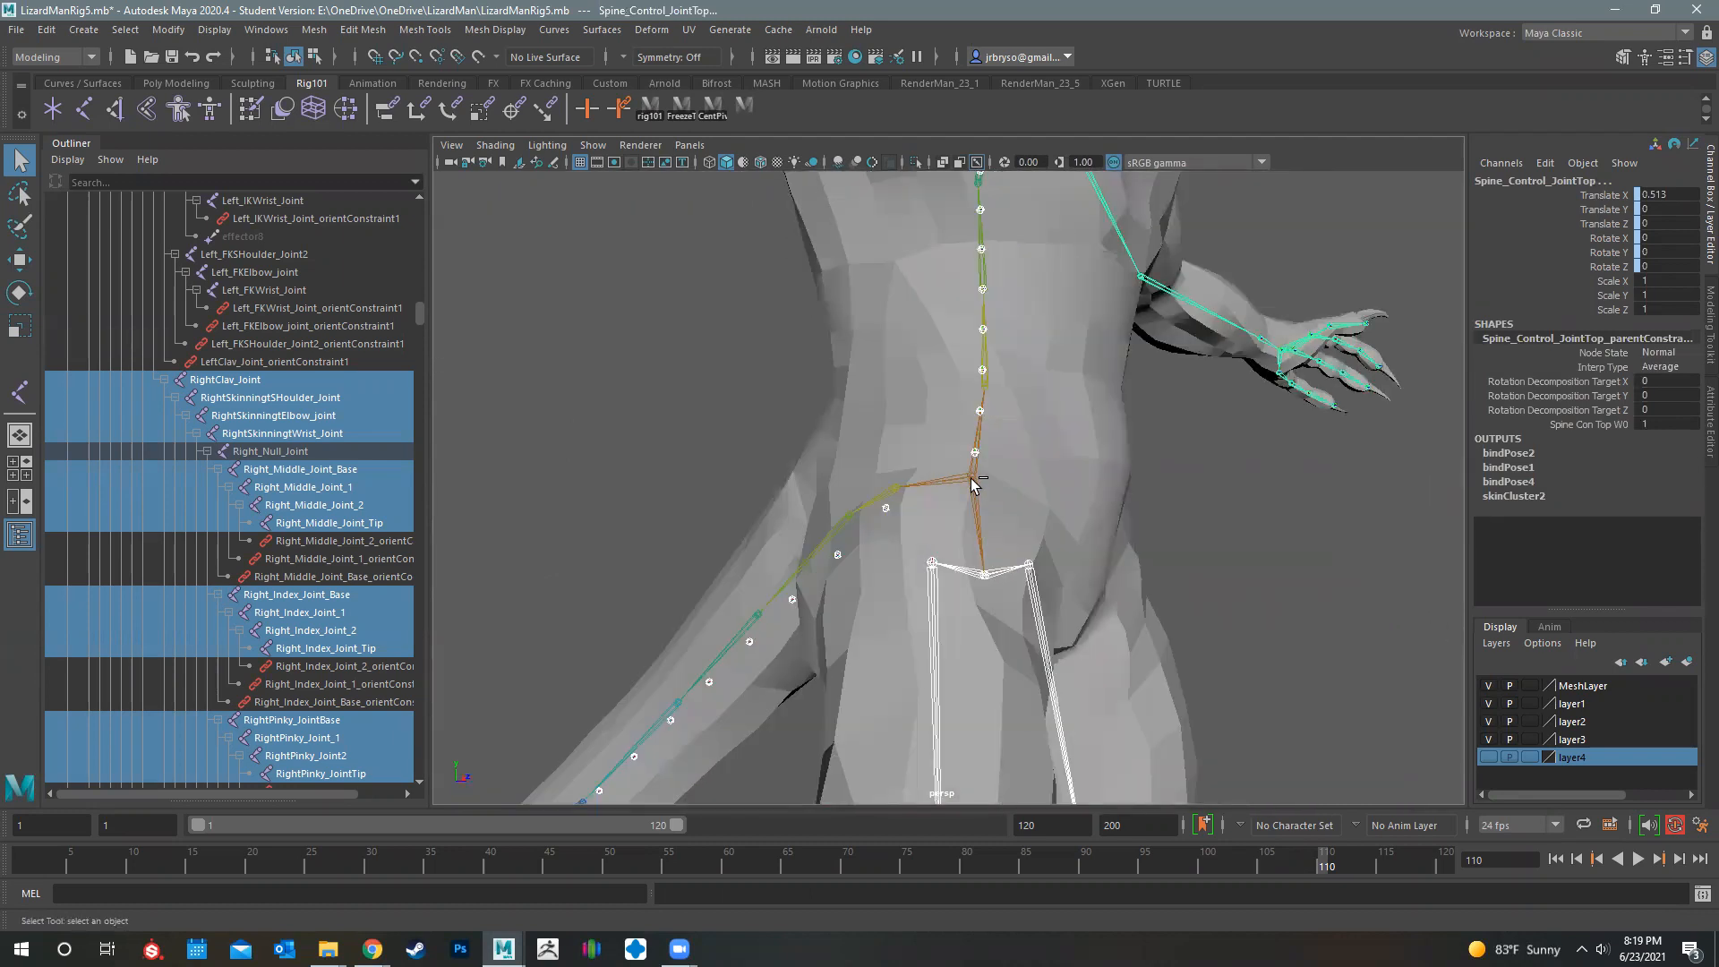
pyautogui.click(972, 484)
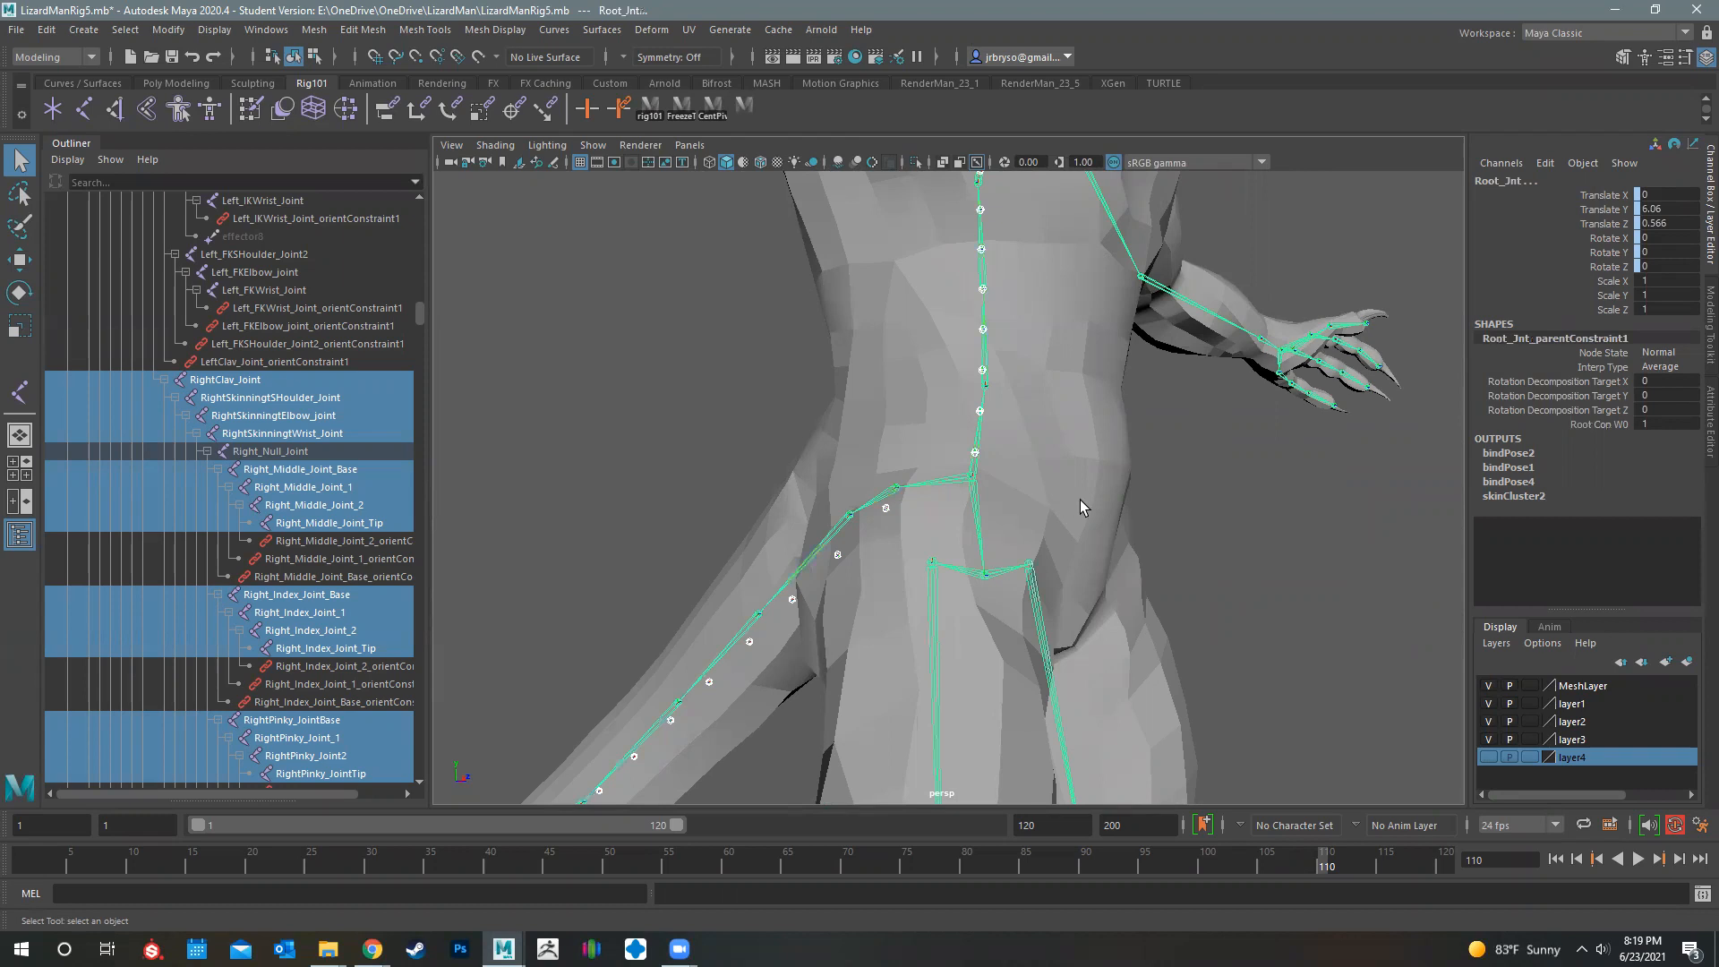
pyautogui.keyDown('alt'); pyautogui.moveTo(993, 535); pyautogui.dragTo(1034, 483); pyautogui.keyUp('alt')
pyautogui.click(1032, 480)
pyautogui.keyDown('alt'); pyautogui.moveTo(1061, 595); pyautogui.dragTo(999, 479); pyautogui.keyUp('alt')
pyautogui.click(1000, 478)
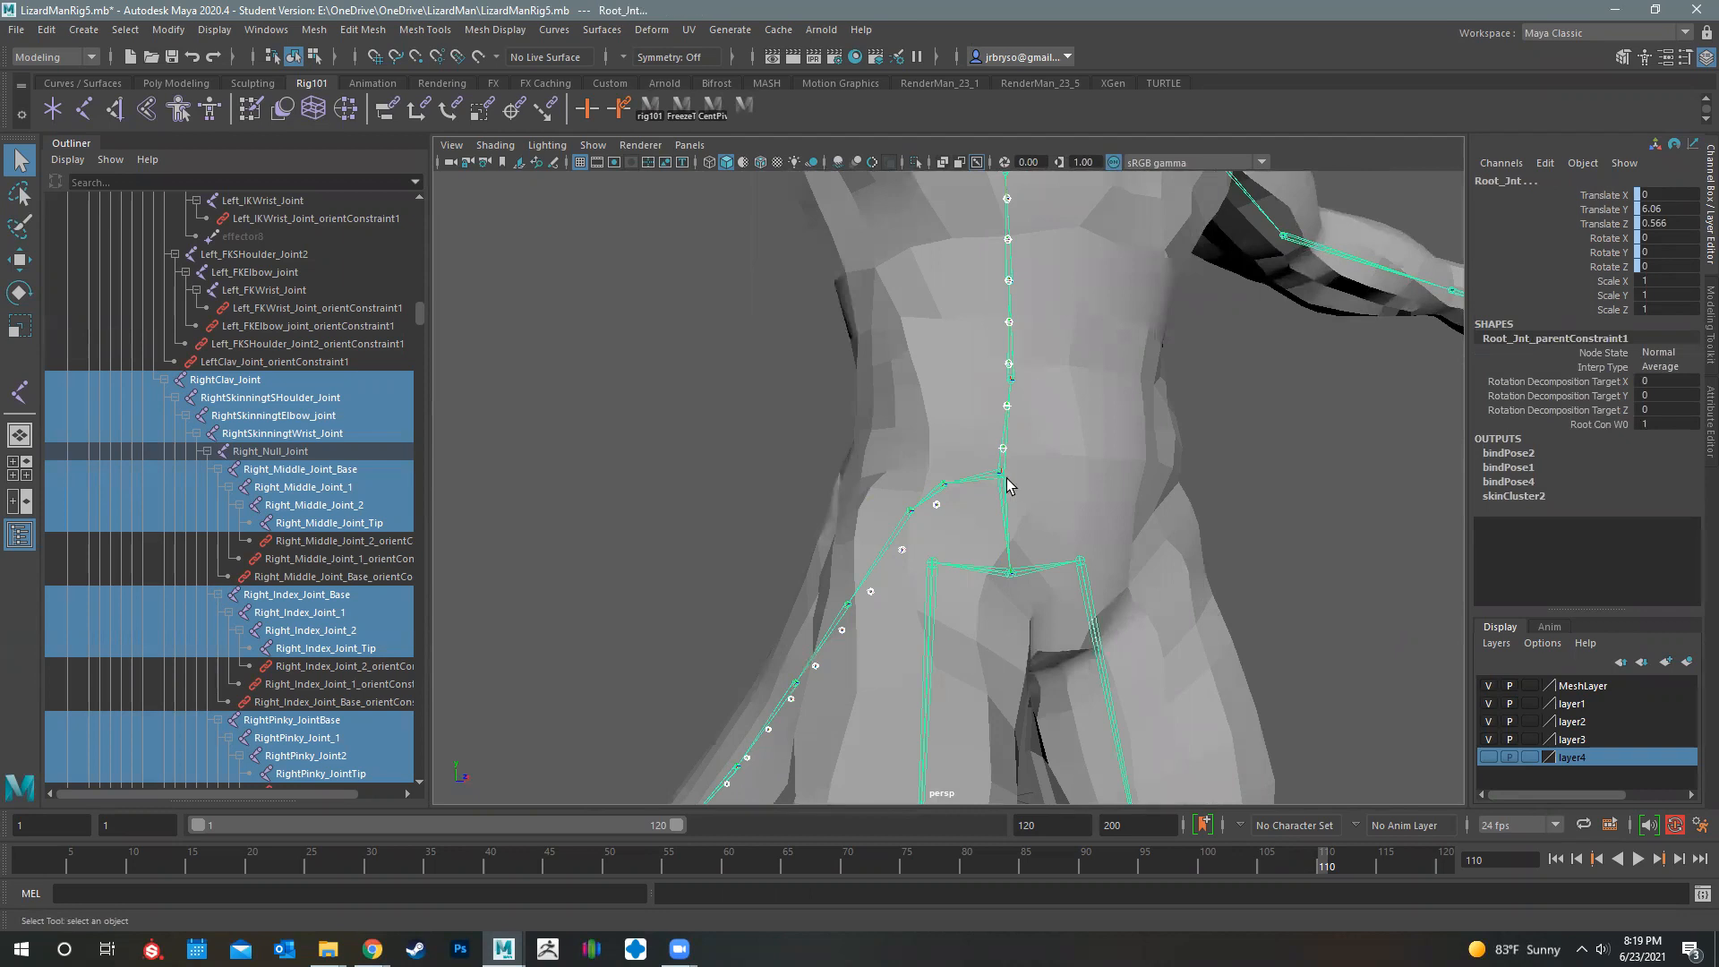
# Add the character's body mesh, BodyGeo, to the selected joints
pyautogui.keyDown('alt'); pyautogui.moveTo(1065, 272); pyautogui.dragTo(981, 412); pyautogui.keyUp('alt')
pyautogui.keyDown('alt'); pyautogui.moveTo(1005, 690); pyautogui.dragTo(1060, 437); pyautogui.keyUp('alt')
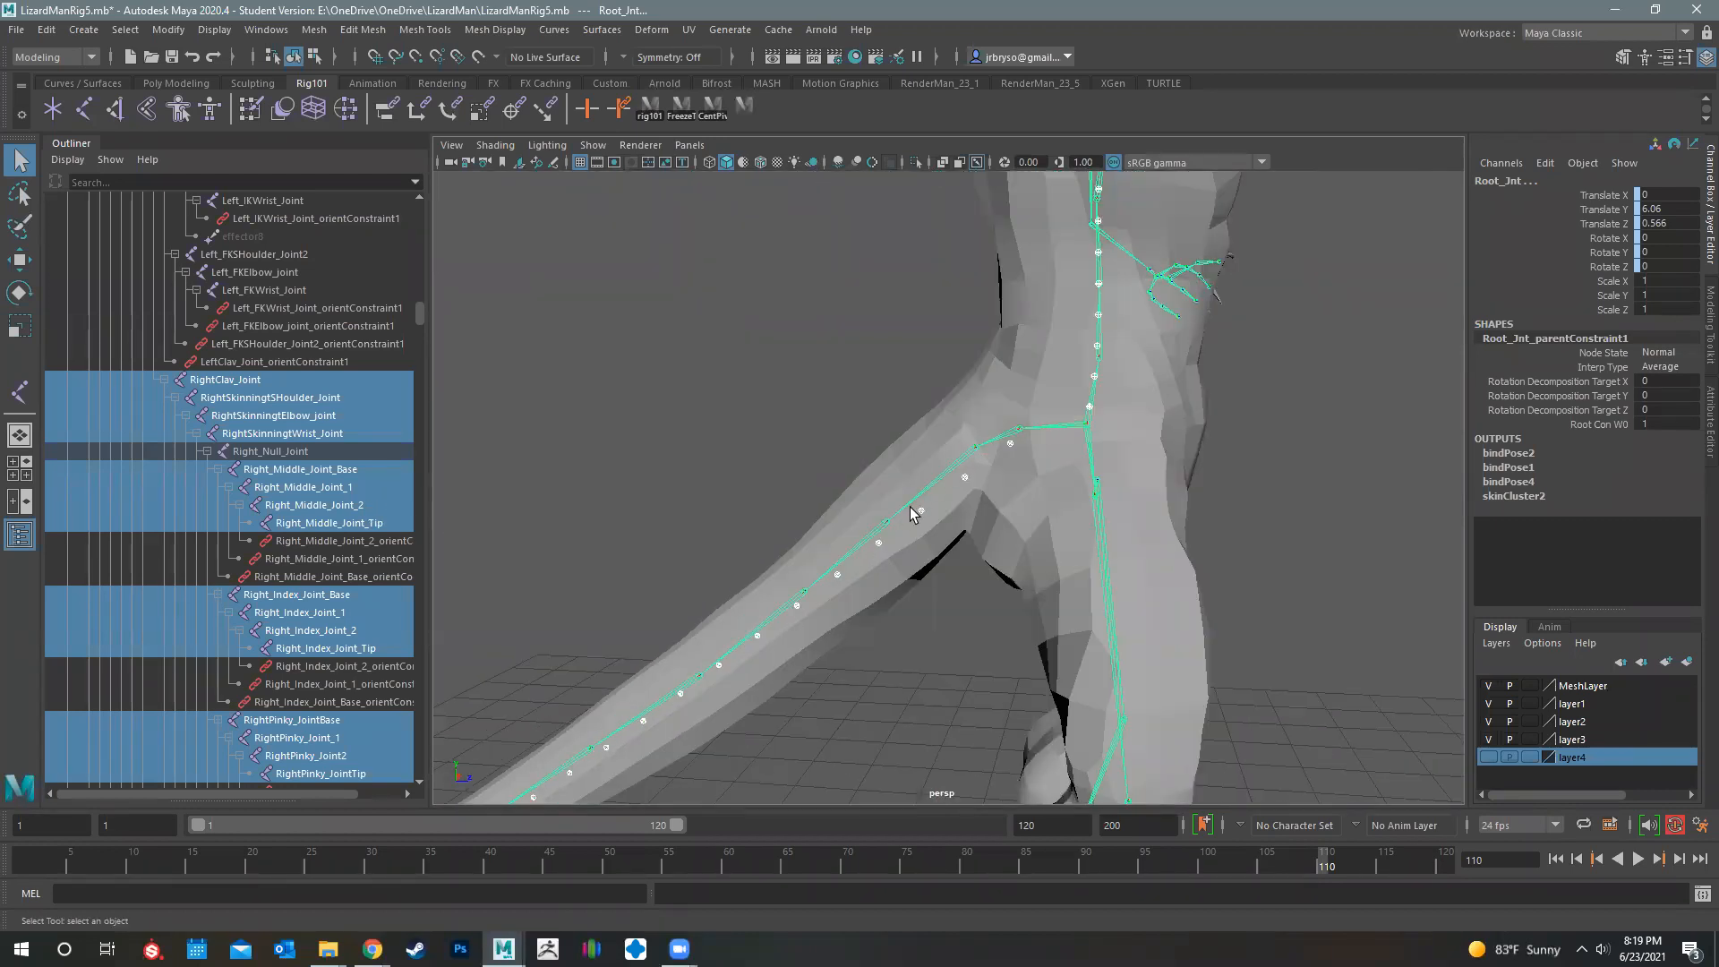
pyautogui.scroll(-6, 913, 515)
pyautogui.keyDown('alt'); pyautogui.moveTo(1087, 573); pyautogui.dragTo(956, 586); pyautogui.keyUp('alt')
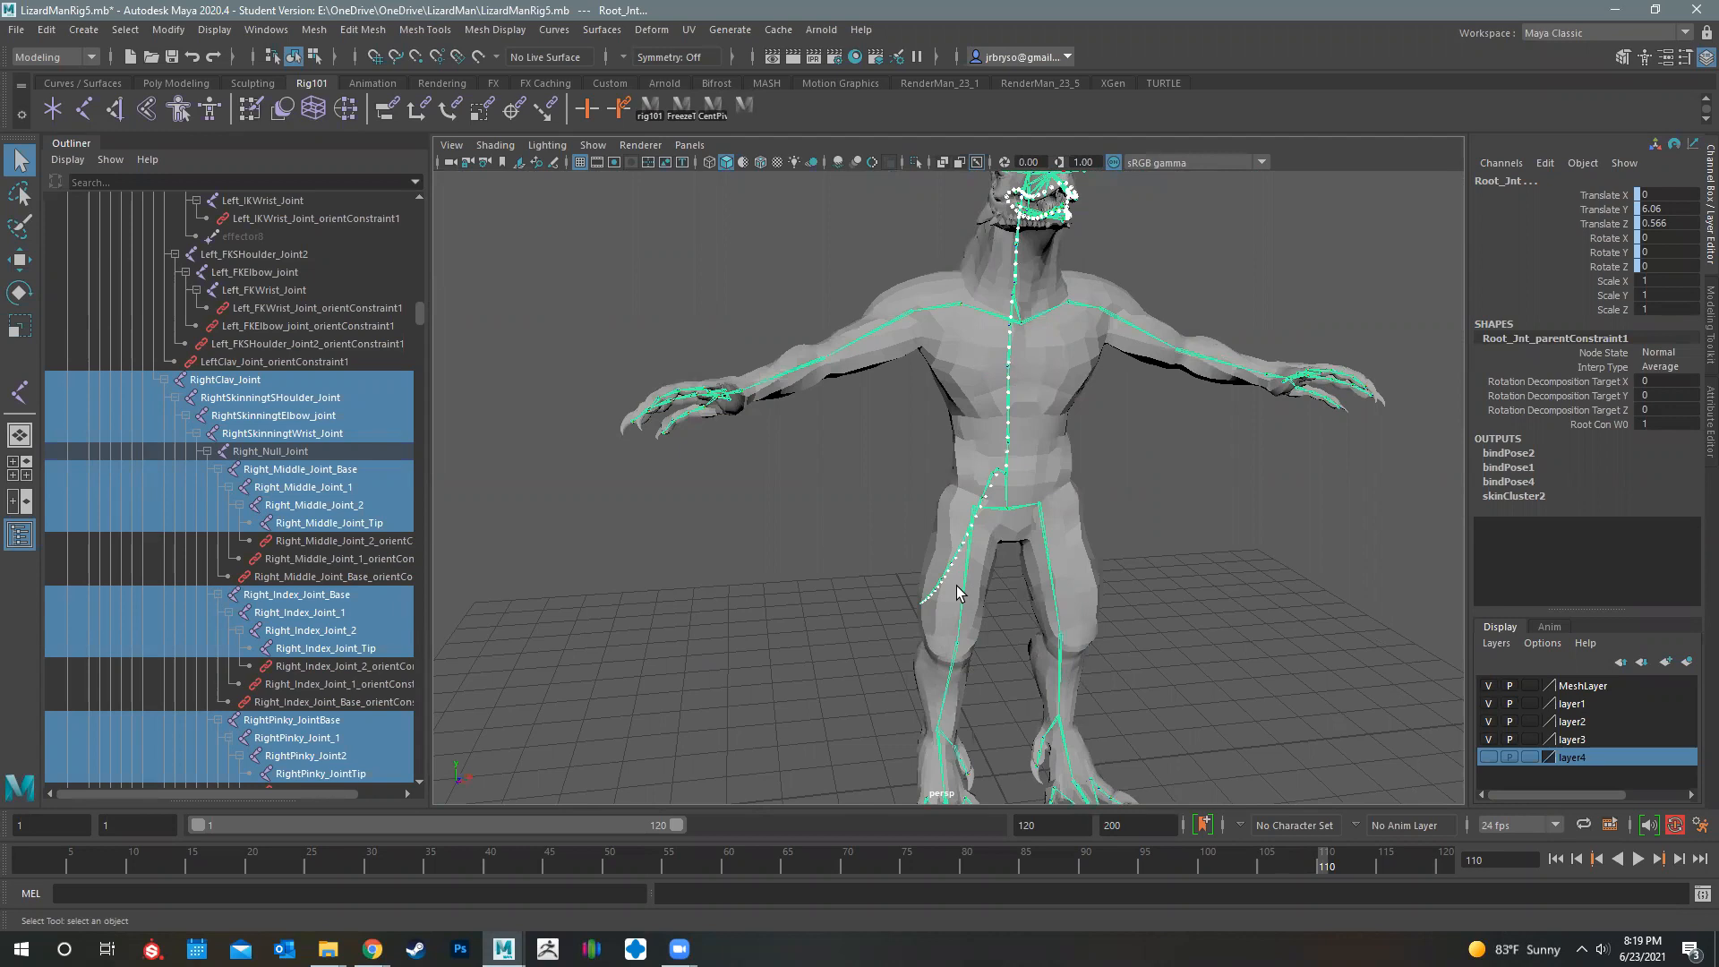
pyautogui.keyDown('alt'); pyautogui.moveTo(1046, 428); pyautogui.dragTo(1116, 430); pyautogui.keyUp('alt')
pyautogui.scroll(6, 1115, 424)
pyautogui.keyDown('shift'); pyautogui.click(1183, 408); pyautogui.keyUp('shift')
# Add the claw mesh, ClawsGeo, at the fingertips to the selection
pyautogui.keyDown('alt'); pyautogui.moveTo(1212, 564); pyautogui.dragTo(1090, 537); pyautogui.keyUp('alt')
pyautogui.scroll(-5, 860, 528)
pyautogui.keyDown('alt'); pyautogui.moveTo(818, 529); pyautogui.dragTo(859, 488); pyautogui.keyUp('alt')
pyautogui.keyDown('alt'); pyautogui.moveTo(850, 483); pyautogui.dragTo(866, 542, button='middle'); pyautogui.keyUp('alt')
pyautogui.keyDown('alt'); pyautogui.moveTo(1235, 600); pyautogui.dragTo(1065, 529); pyautogui.keyUp('alt')
pyautogui.scroll(5, 1115, 516)
pyautogui.keyDown('shift'); pyautogui.click(1111, 519); pyautogui.keyUp('shift')
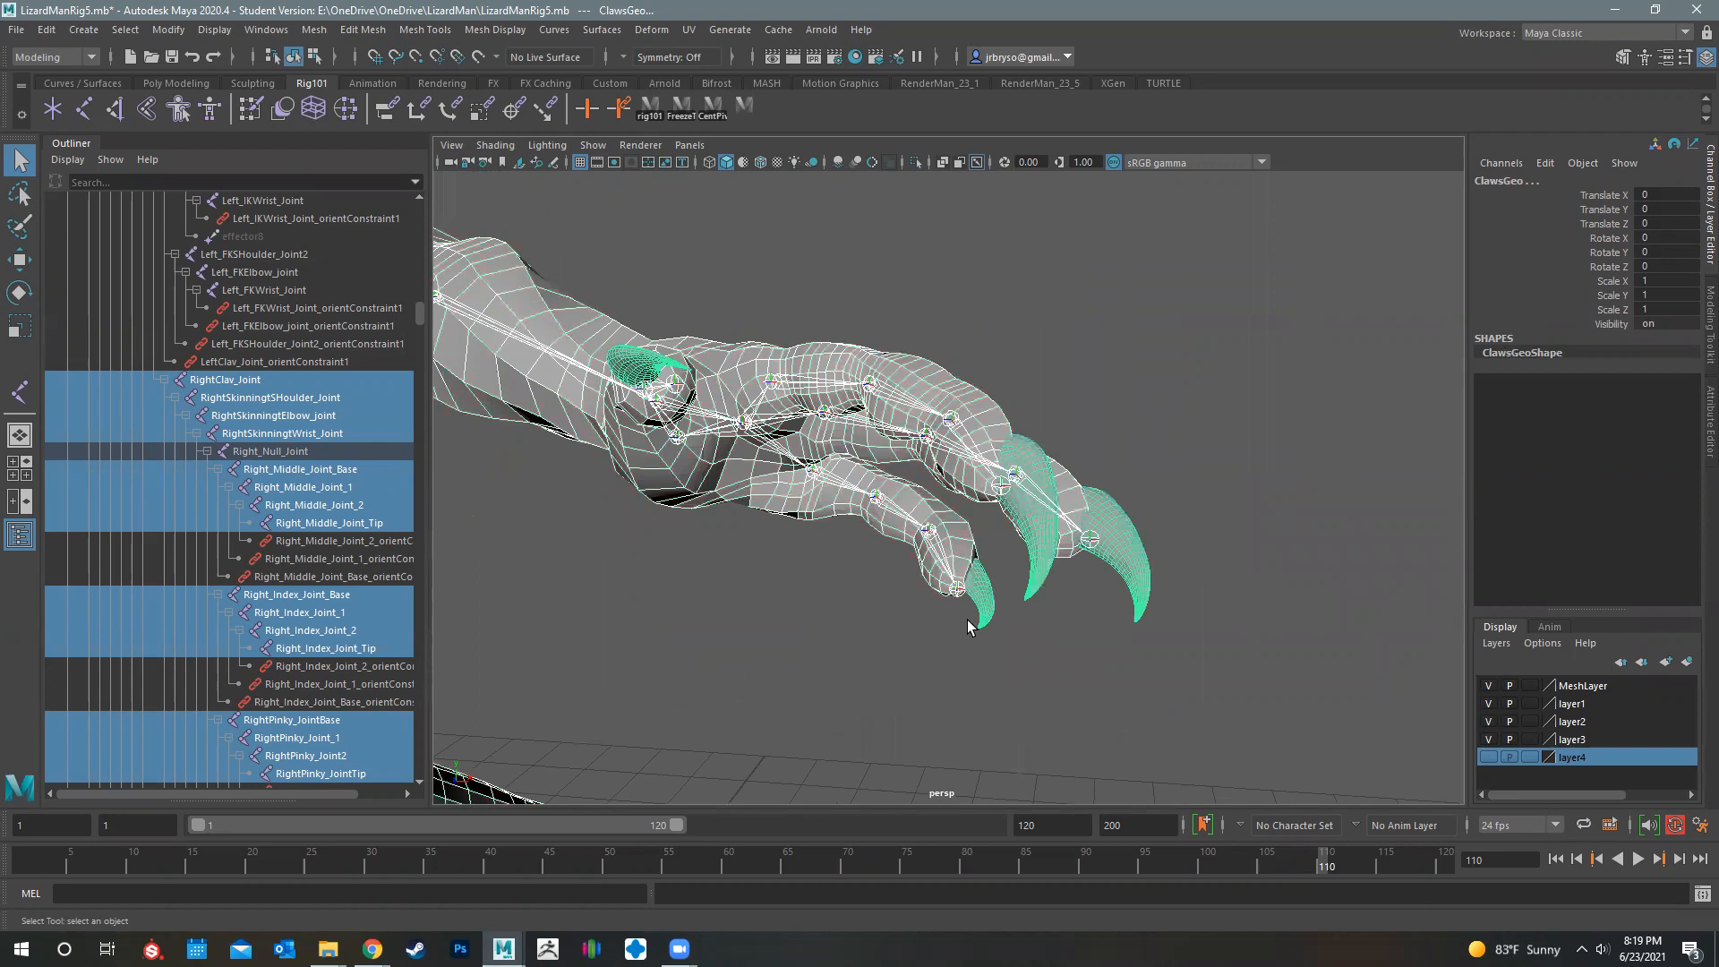
# Check the selected meshes around the head and hands, and undo the claw mesh pick
pyautogui.scroll(-8, 713, 519)
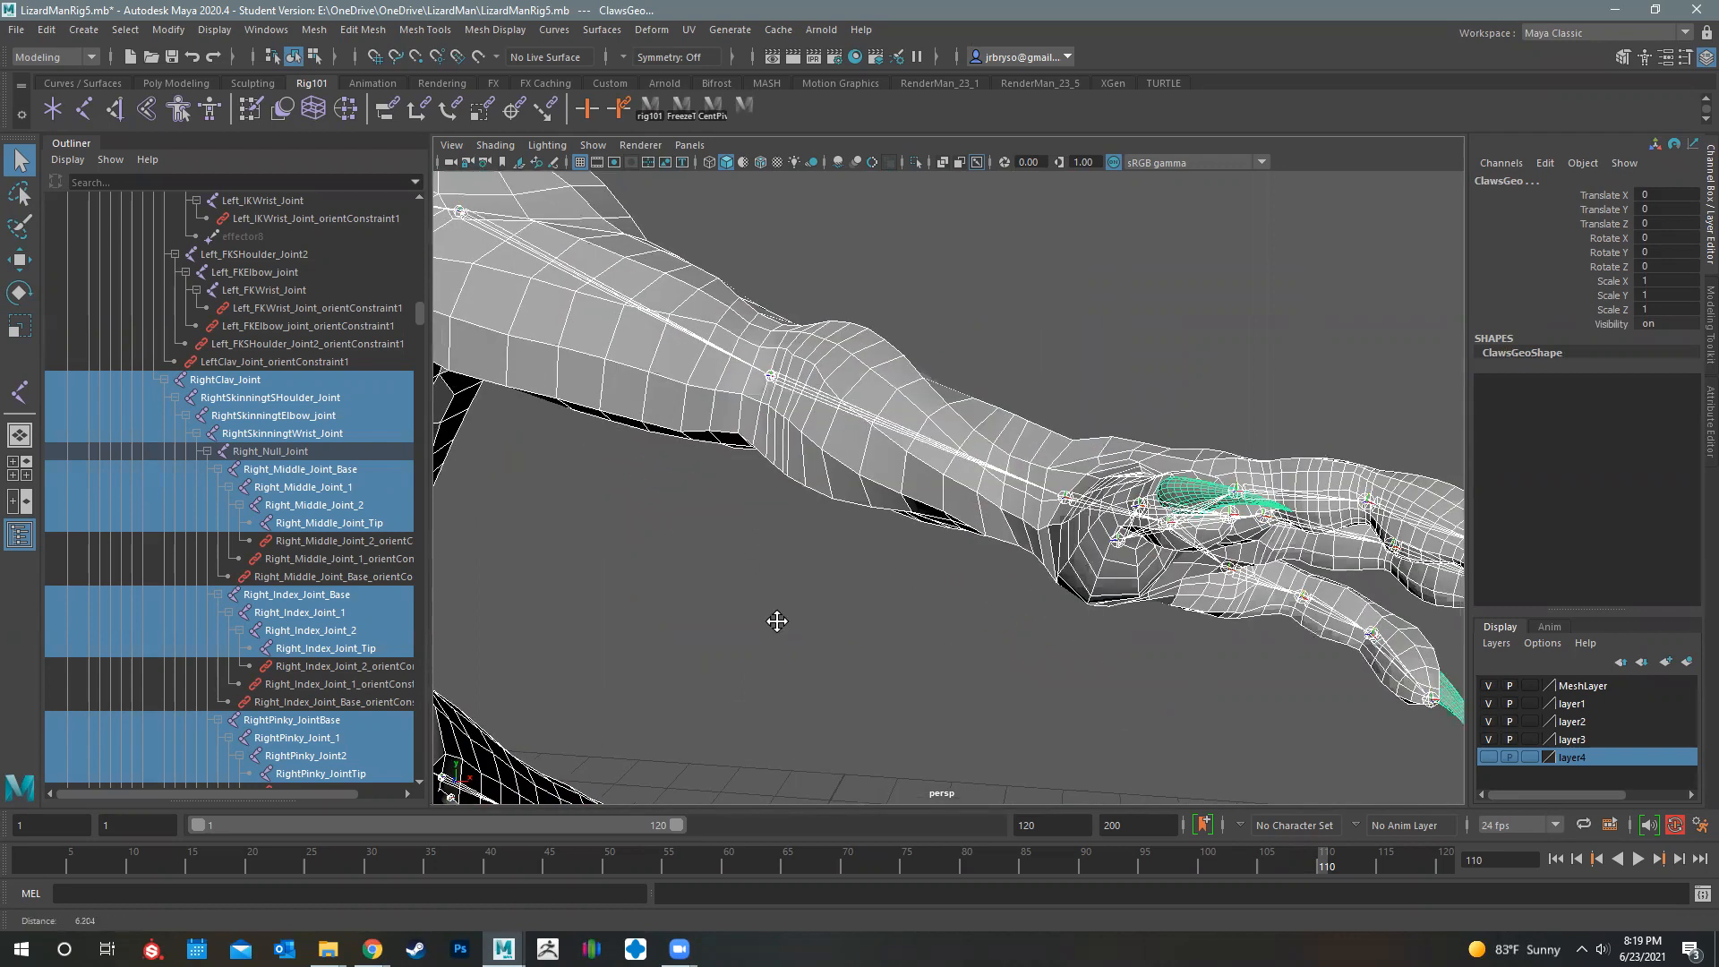
pyautogui.scroll(-3, 1053, 574)
pyautogui.keyDown('alt'); pyautogui.moveTo(1053, 575); pyautogui.dragTo(931, 770, button='middle'); pyautogui.keyUp('alt')
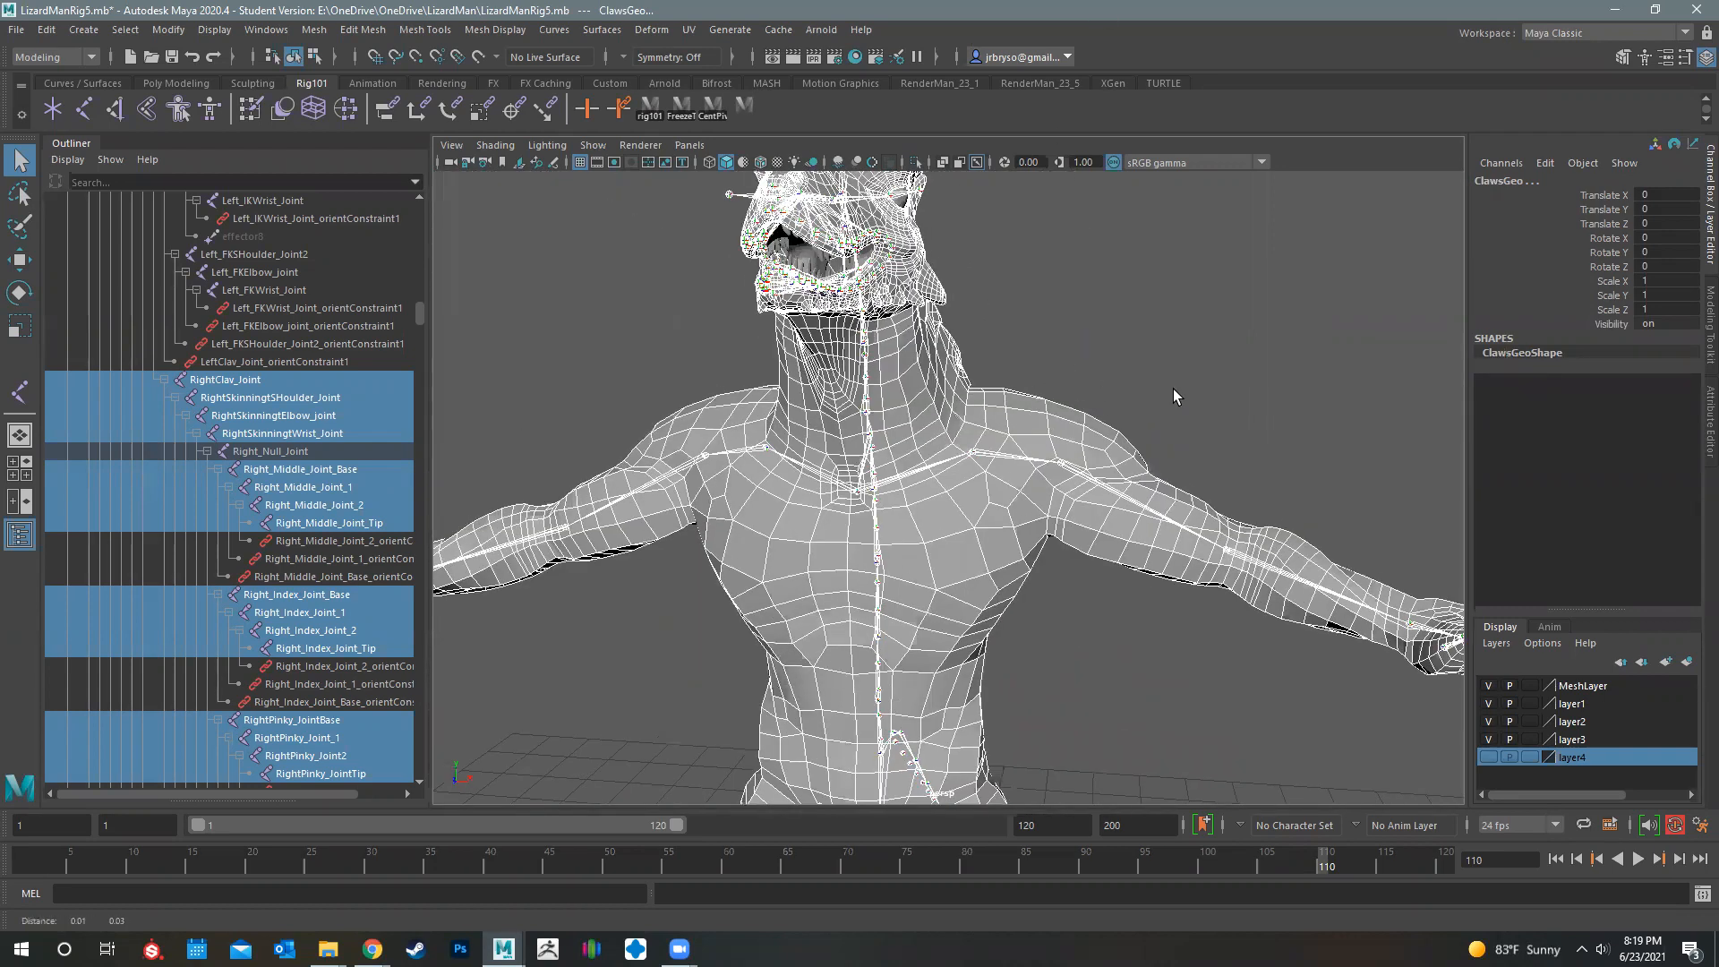
pyautogui.keyDown('alt'); pyautogui.moveTo(1175, 395); pyautogui.dragTo(1036, 373); pyautogui.keyUp('alt')
pyautogui.scroll(-3, 951, 591)
pyautogui.keyDown('alt'); pyautogui.moveTo(951, 590); pyautogui.dragTo(1253, 605); pyautogui.keyUp('alt')
pyautogui.keyDown('alt'); pyautogui.moveTo(1279, 438); pyautogui.dragTo(1129, 570, button='middle'); pyautogui.keyUp('alt')
pyautogui.scroll(7, 1163, 594)
pyautogui.keyDown('alt'); pyautogui.moveTo(829, 508); pyautogui.dragTo(795, 551); pyautogui.keyUp('alt')
pyautogui.keyDown('alt'); pyautogui.moveTo(967, 376); pyautogui.dragTo(1334, 477, button='middle'); pyautogui.keyUp('alt')
pyautogui.scroll(-10, 1058, 456)
pyautogui.keyDown('alt'); pyautogui.moveTo(1070, 457); pyautogui.dragTo(945, 432, button='middle'); pyautogui.keyUp('alt')
pyautogui.hotkey('ctrl', 'z')
# Switch from the Modeling command set to Rigging
pyautogui.keyDown('alt'); pyautogui.moveTo(946, 433); pyautogui.dragTo(1280, 508); pyautogui.keyUp('alt')
pyautogui.keyDown('alt'); pyautogui.moveTo(1280, 509); pyautogui.dragTo(1309, 575, button='middle'); pyautogui.keyUp('alt')
pyautogui.keyDown('alt'); pyautogui.moveTo(758, 509); pyautogui.dragTo(1262, 401, button='right'); pyautogui.keyUp('alt')
pyautogui.keyDown('alt'); pyautogui.moveTo(1262, 401); pyautogui.dragTo(693, 586); pyautogui.keyUp('alt')
pyautogui.keyDown('alt'); pyautogui.moveTo(695, 587); pyautogui.dragTo(555, 582, button='right'); pyautogui.keyUp('alt')
pyautogui.keyDown('alt'); pyautogui.moveTo(555, 582); pyautogui.dragTo(936, 439); pyautogui.keyUp('alt')
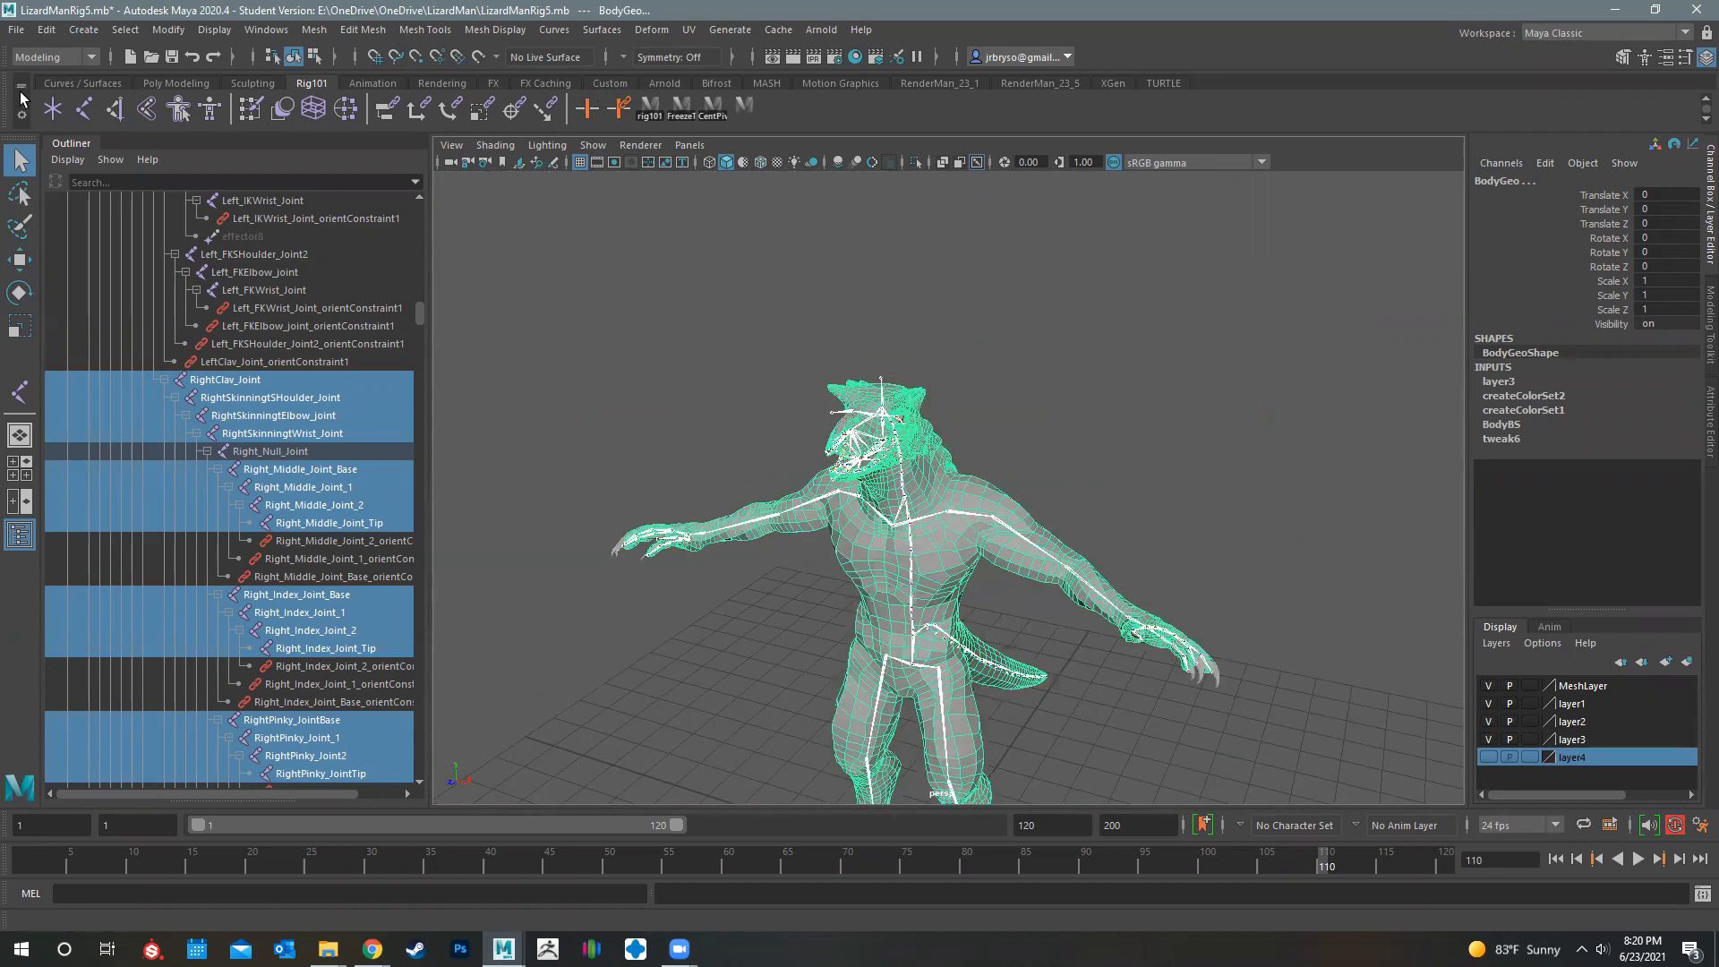
pyautogui.click(41, 58)
pyautogui.click(37, 95)
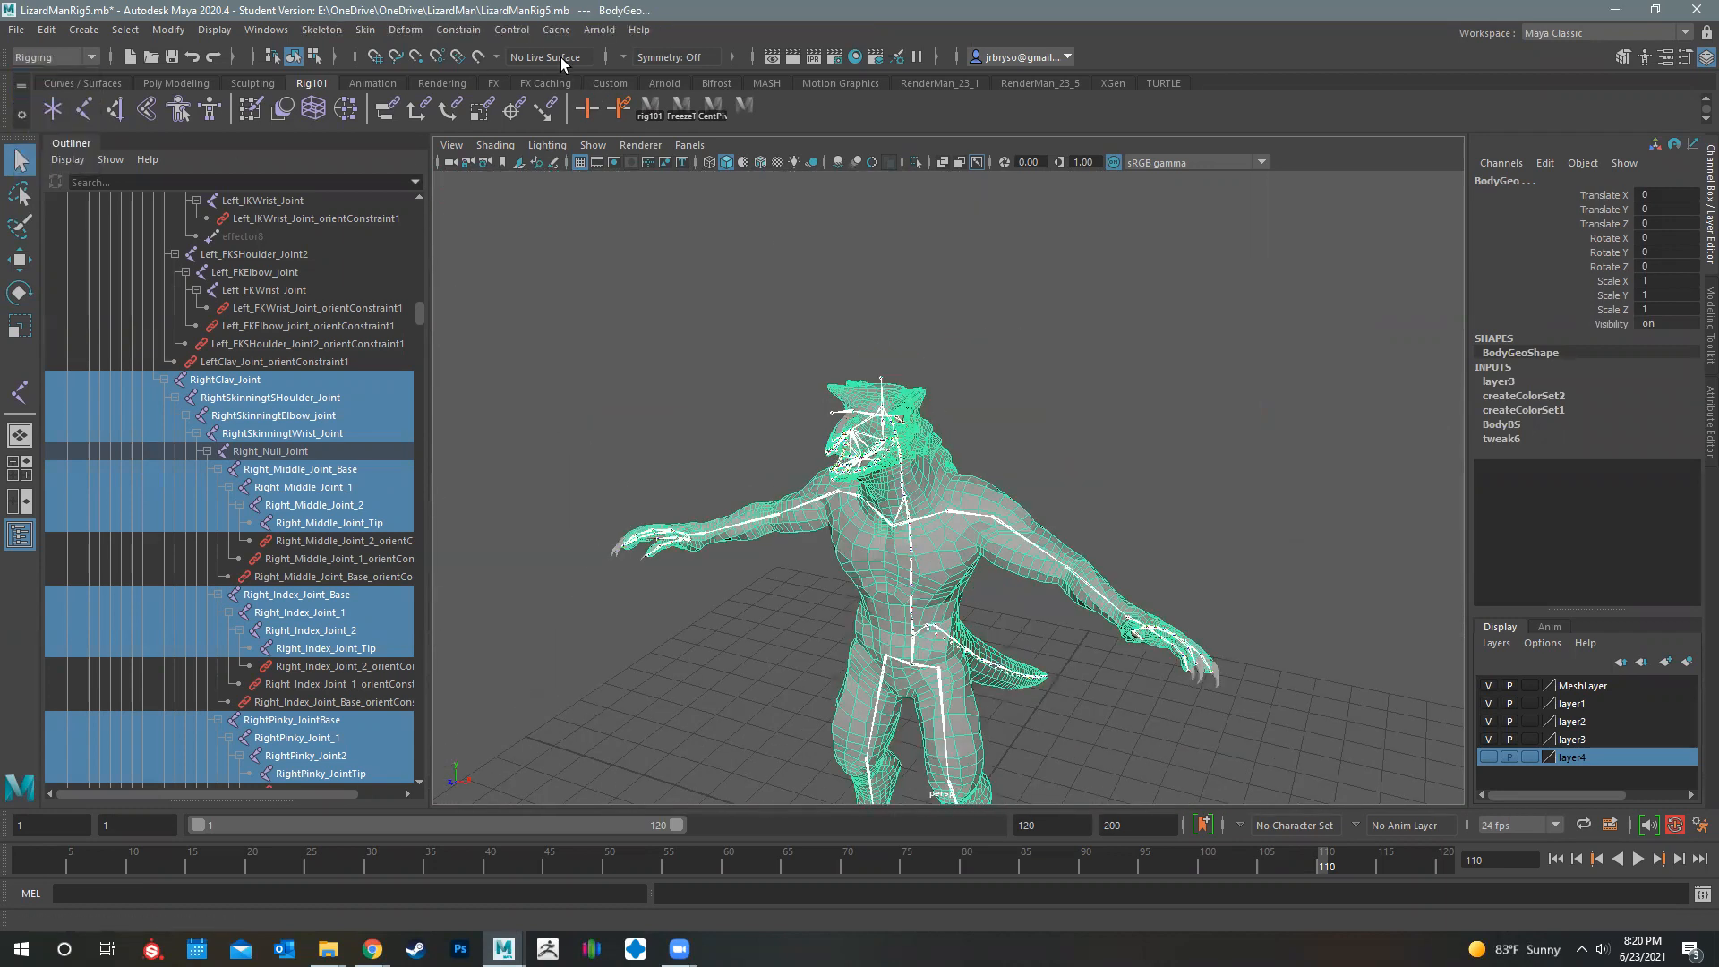
# Bind BodyGeo with Bind Skin, set to selected joints and the Classic linear skinning method
pyautogui.click(366, 30)
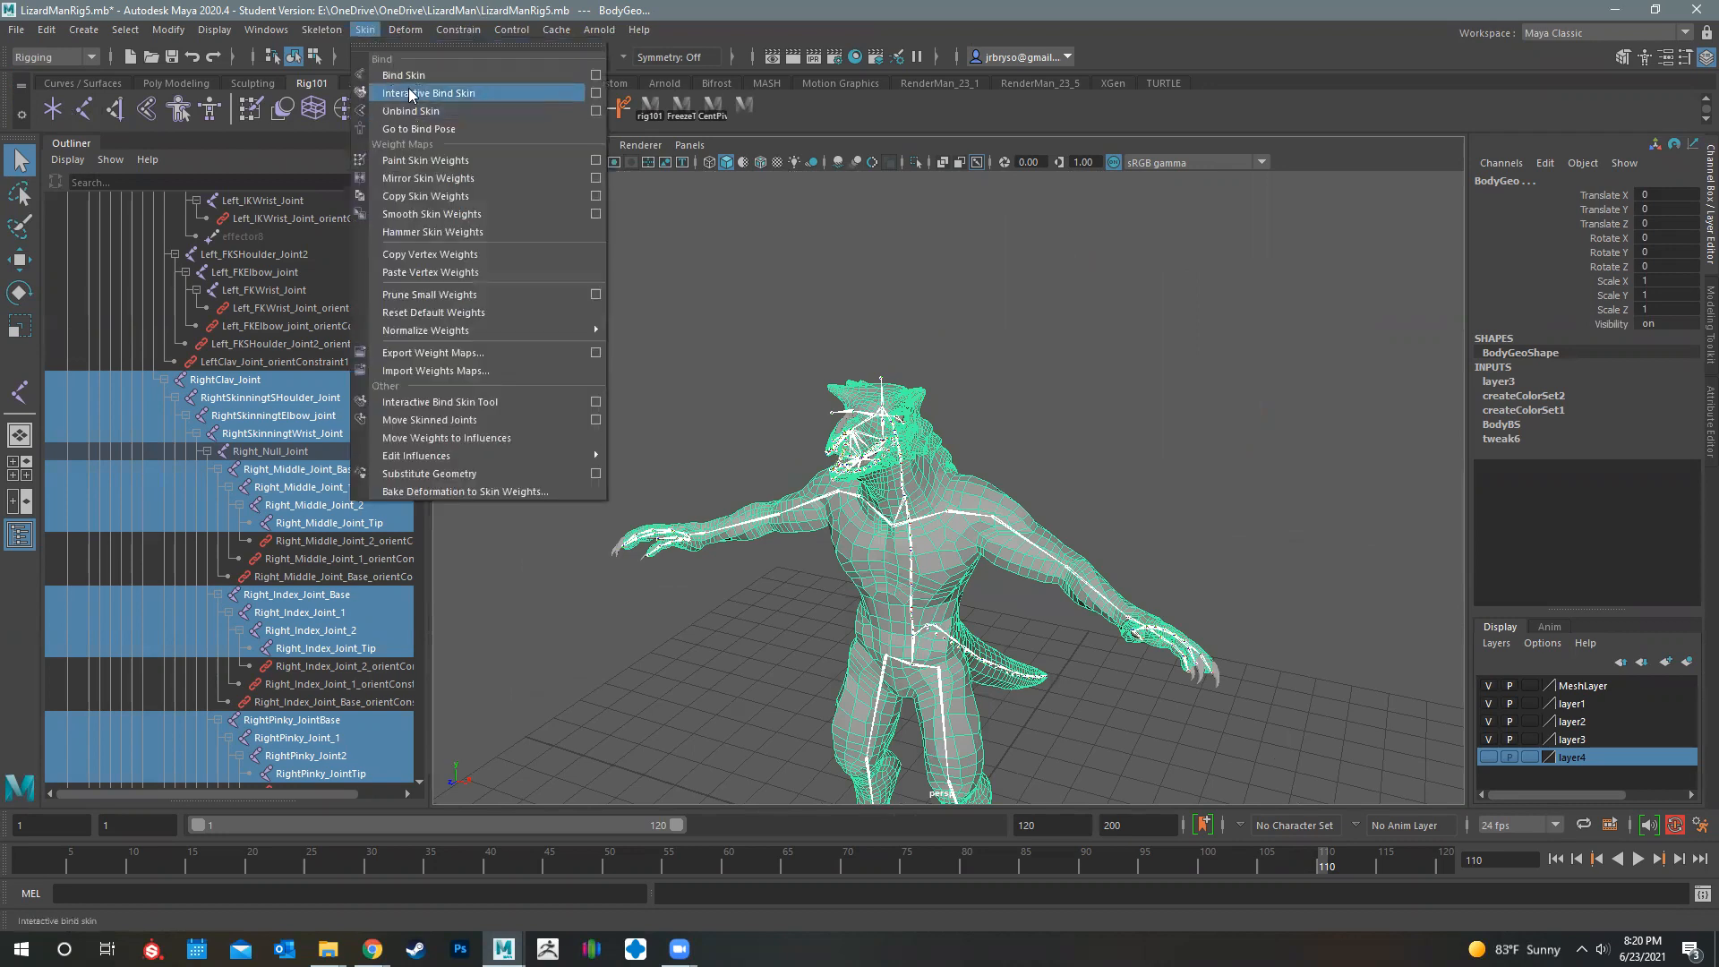
pyautogui.click(595, 75)
pyautogui.click(754, 127)
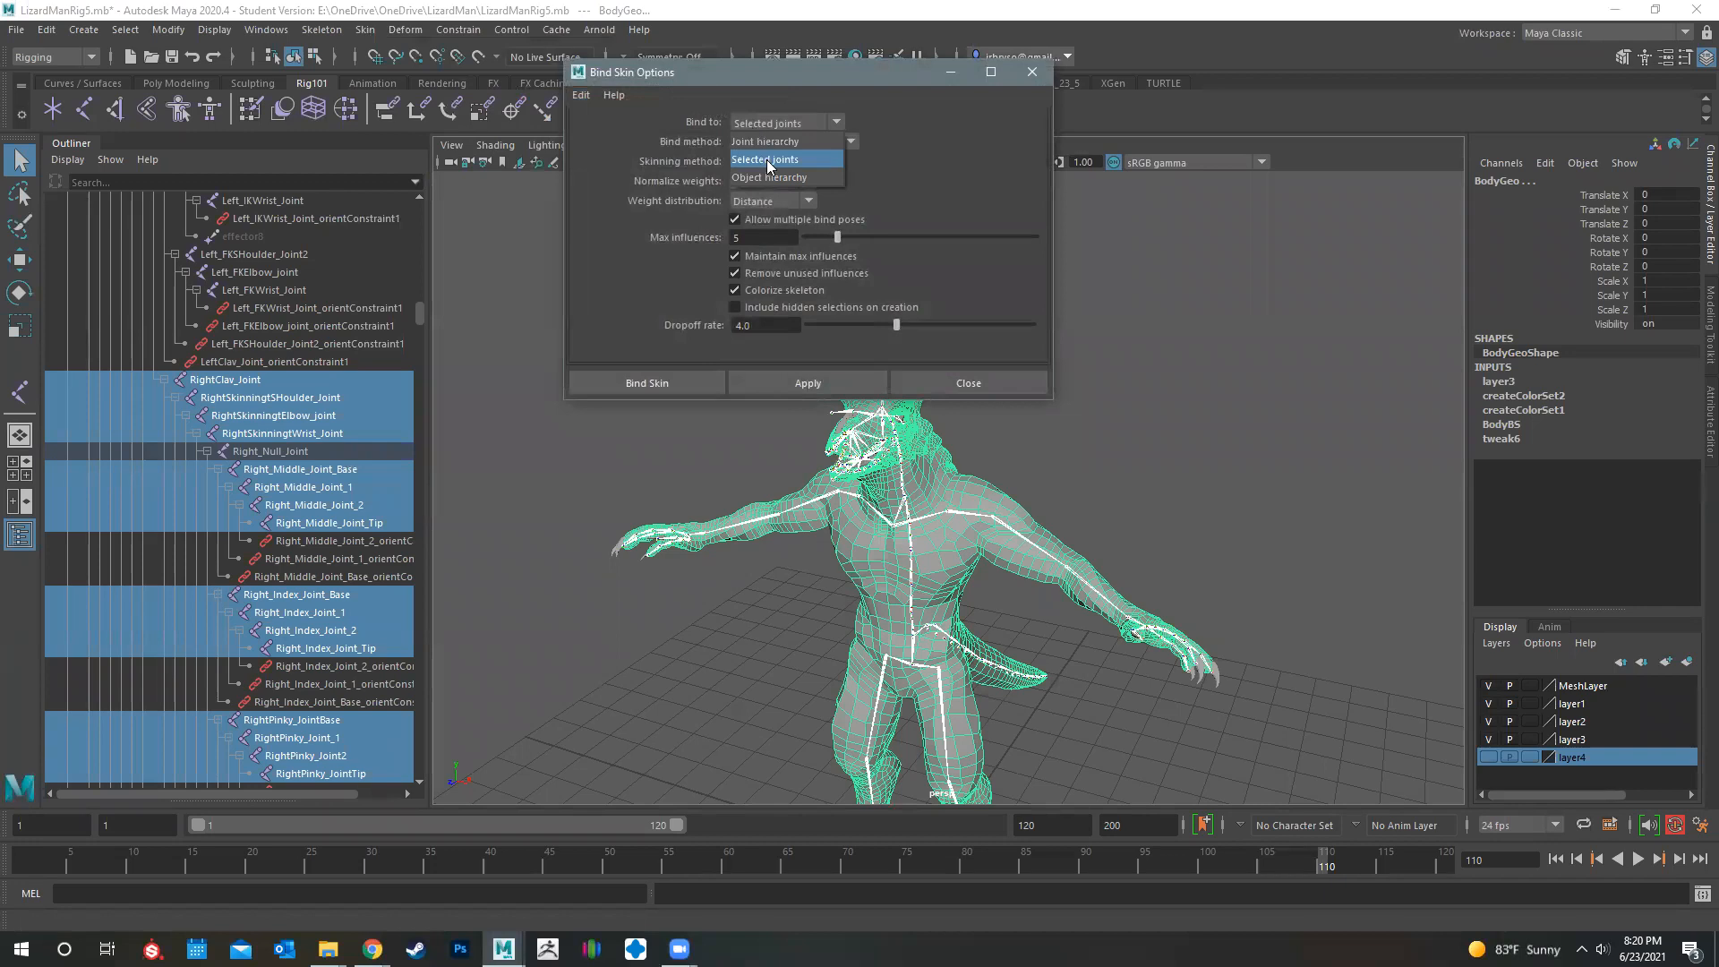
pyautogui.click(776, 157)
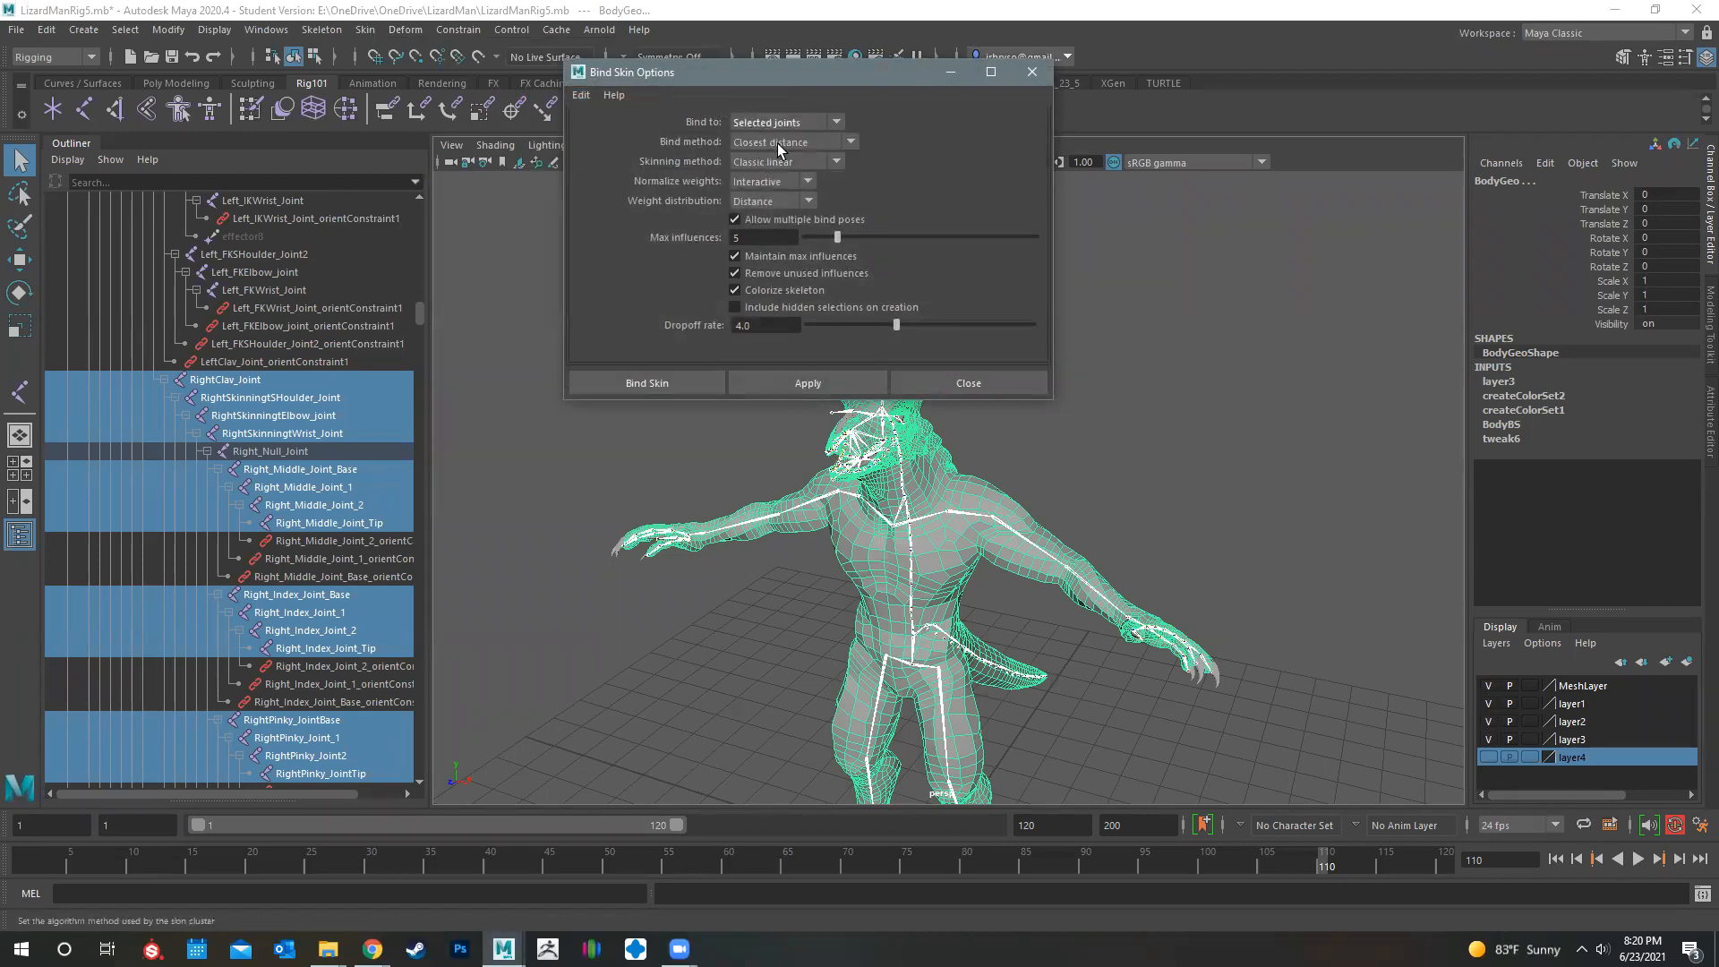
pyautogui.click(763, 164)
pyautogui.click(763, 165)
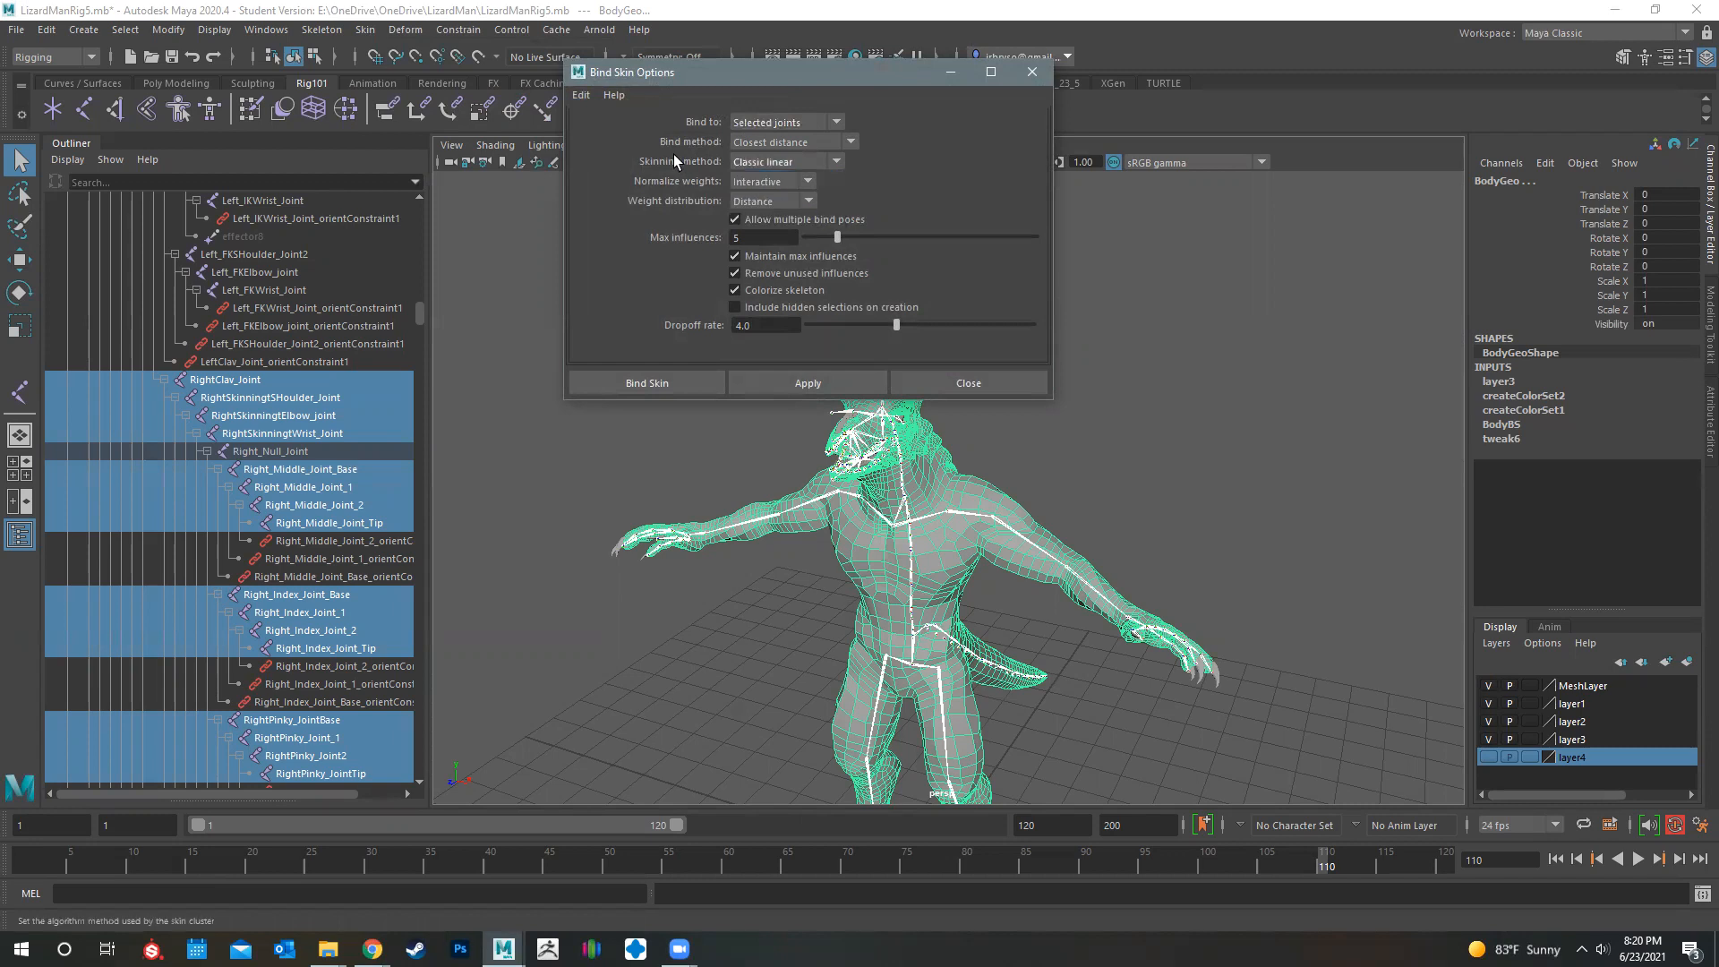
pyautogui.click(677, 390)
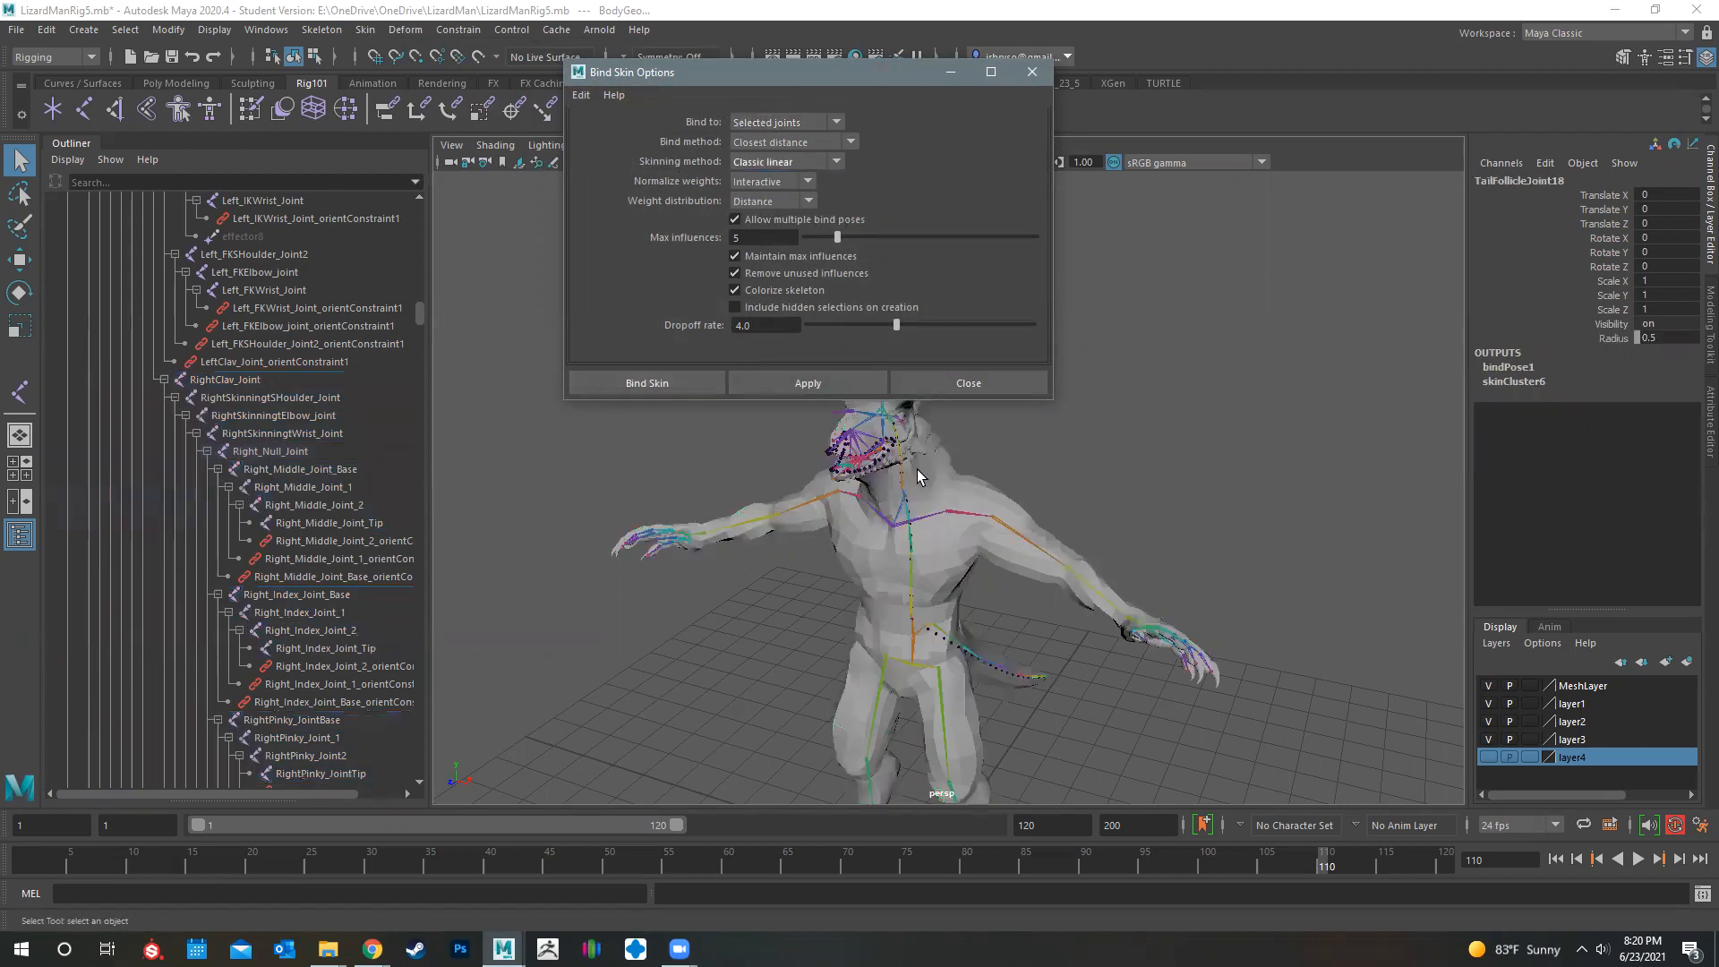
# Show NURBS curves in the viewport so the rig controls are displayed around the bound body mesh
pyautogui.keyDown('alt'); pyautogui.moveTo(818, 607); pyautogui.dragTo(819, 435, button='middle'); pyautogui.keyUp('alt')
pyautogui.keyDown('alt'); pyautogui.moveTo(818, 435); pyautogui.dragTo(911, 394); pyautogui.keyUp('alt')
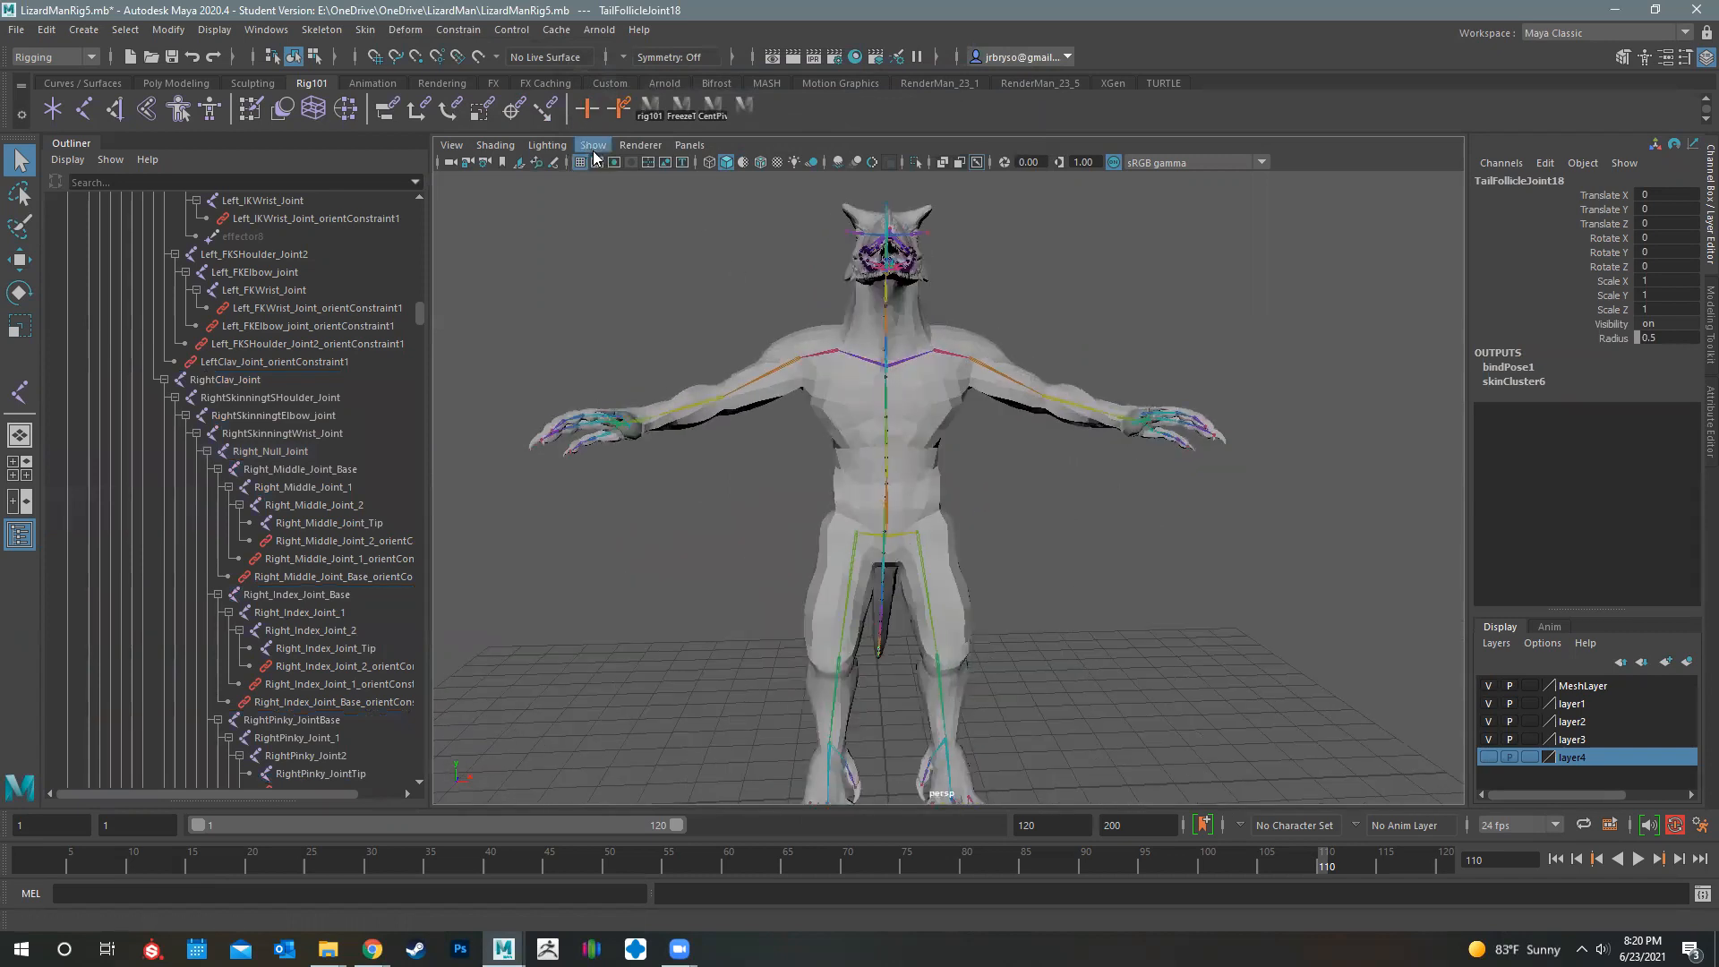
pyautogui.click(592, 146)
pyautogui.click(922, 452)
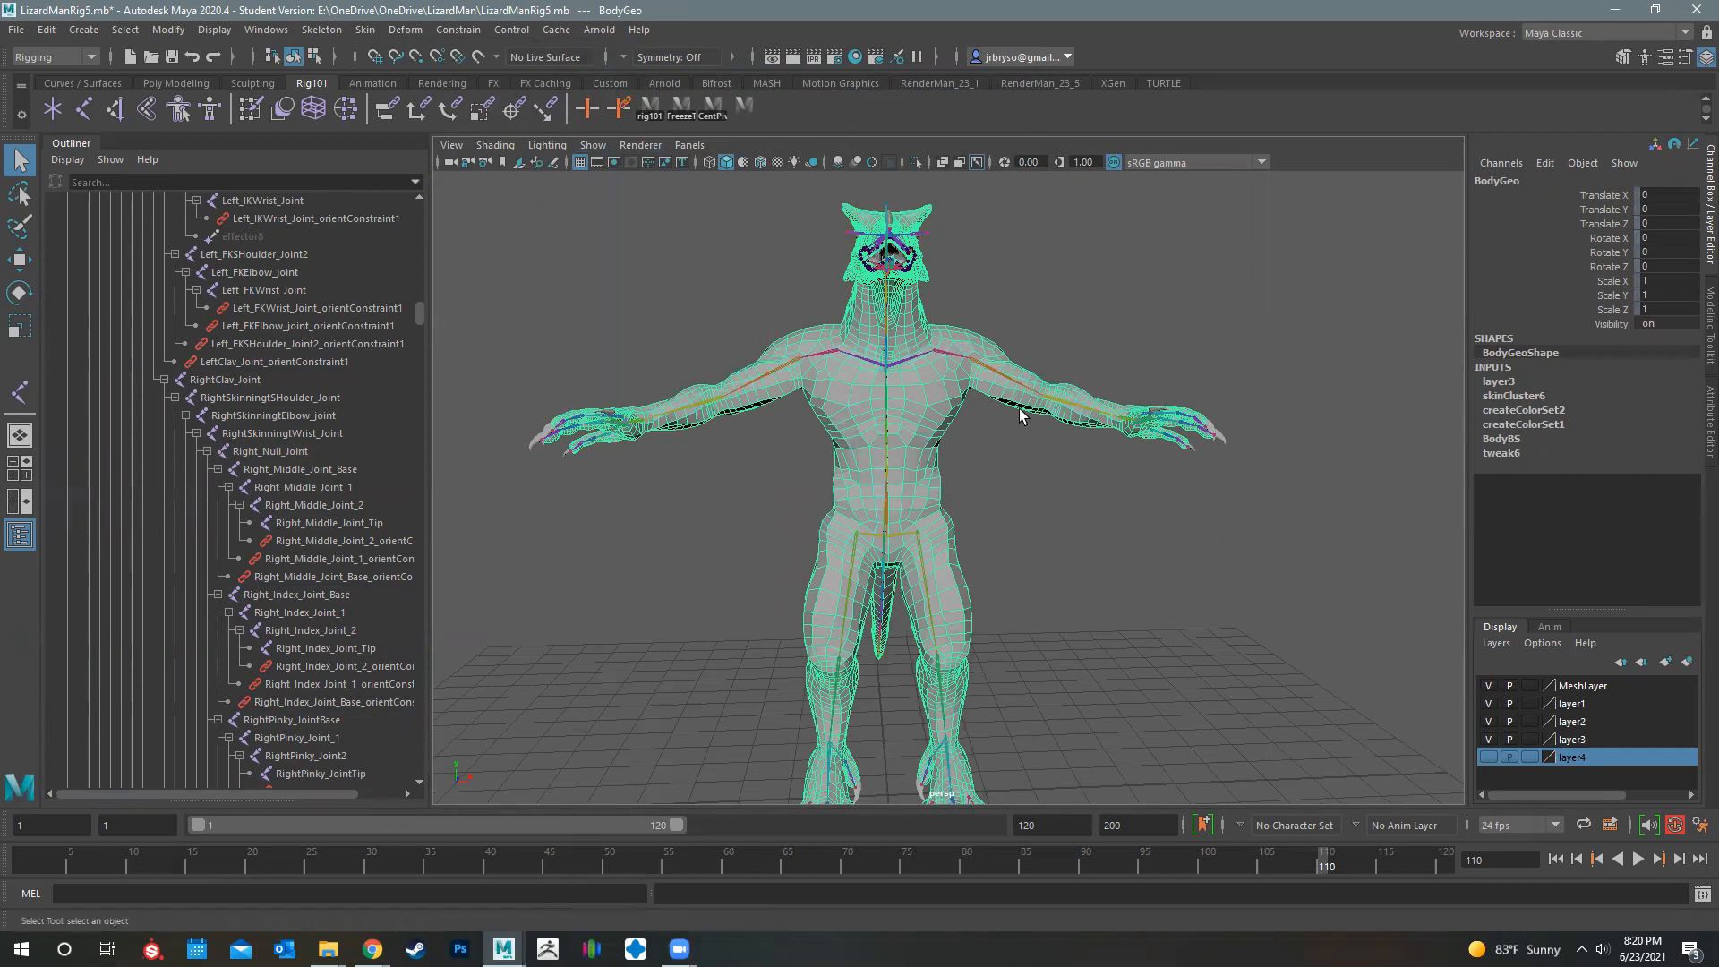
pyautogui.keyDown('alt'); pyautogui.moveTo(1002, 478); pyautogui.dragTo(1034, 408); pyautogui.keyUp('alt')
pyautogui.keyDown('alt'); pyautogui.moveTo(1033, 409); pyautogui.dragTo(1074, 557, button='middle'); pyautogui.keyUp('alt')
pyautogui.scroll(6, 1074, 557)
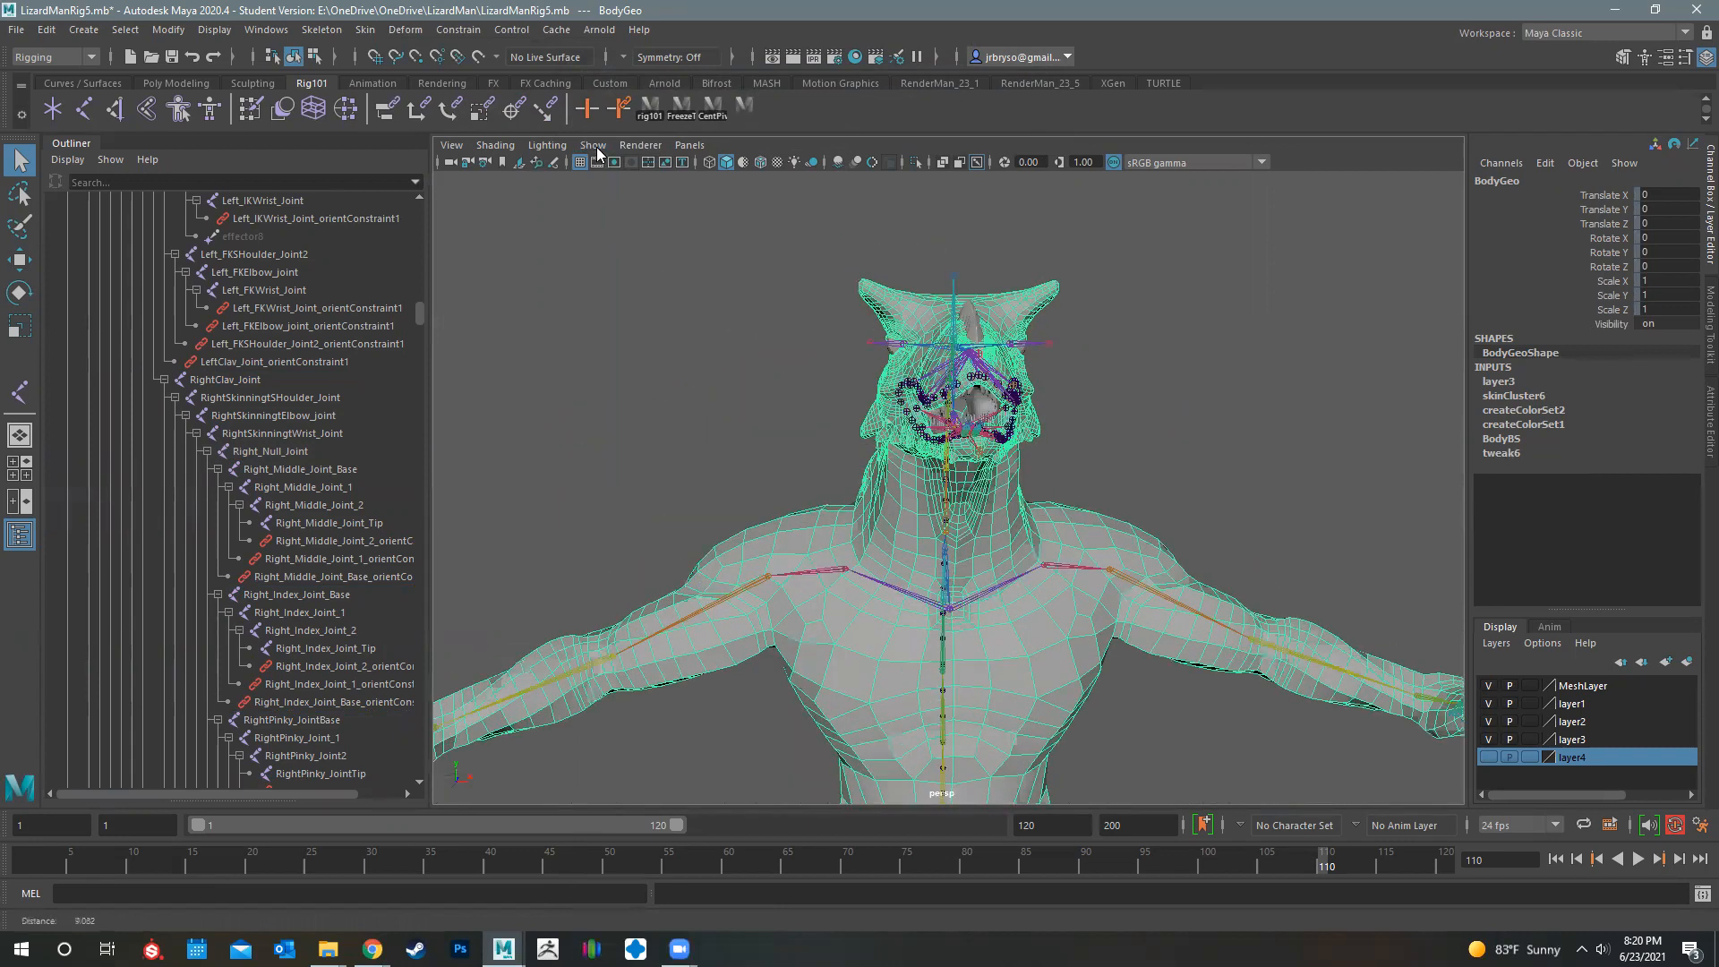
pyautogui.click(597, 147)
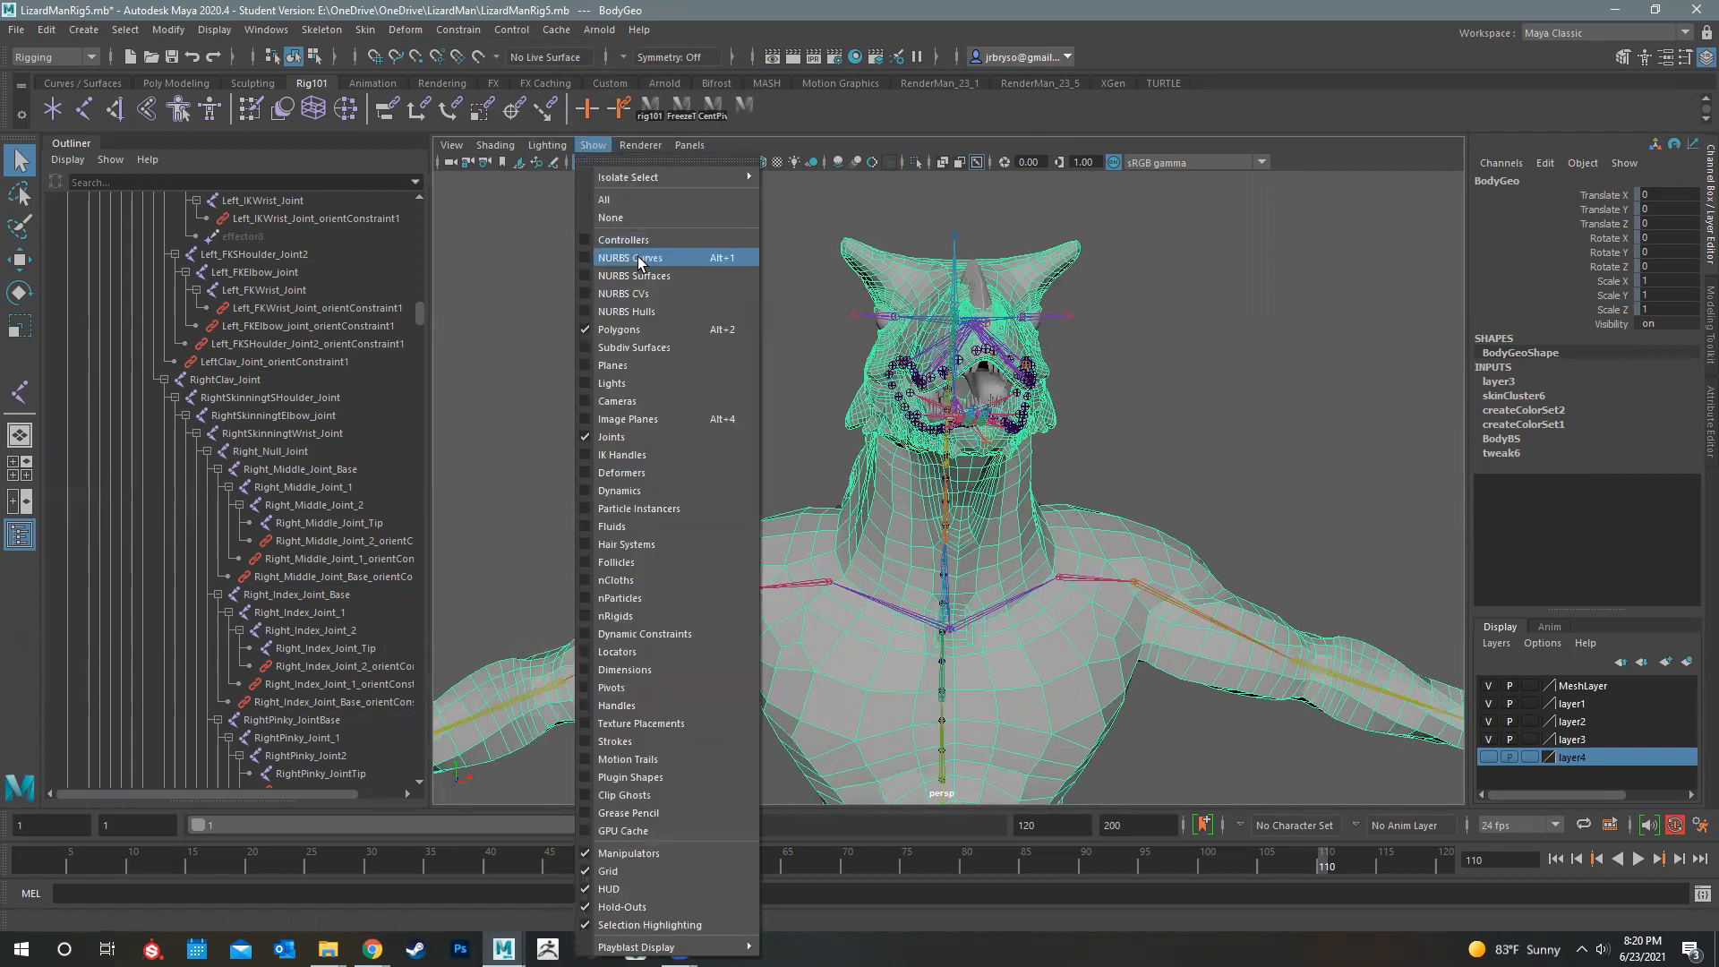
pyautogui.click(639, 259)
# Rotate the right clavicle control, RightClavCon, to test the shoulder deformation, and undo the rotation
pyautogui.keyDown('alt'); pyautogui.moveTo(1139, 502); pyautogui.dragTo(869, 651); pyautogui.keyUp('alt')
pyautogui.click(790, 526)
pyautogui.press('e')
pyautogui.keyDown('alt'); pyautogui.moveTo(753, 539); pyautogui.dragTo(724, 521); pyautogui.keyUp('alt')
pyautogui.moveTo(759, 539); pyautogui.dragTo(750, 501)
pyautogui.hotkey('ctrl', 'z')
pyautogui.keyDown('alt'); pyautogui.moveTo(1045, 707); pyautogui.dragTo(1040, 565, button='middle'); pyautogui.keyUp('alt')
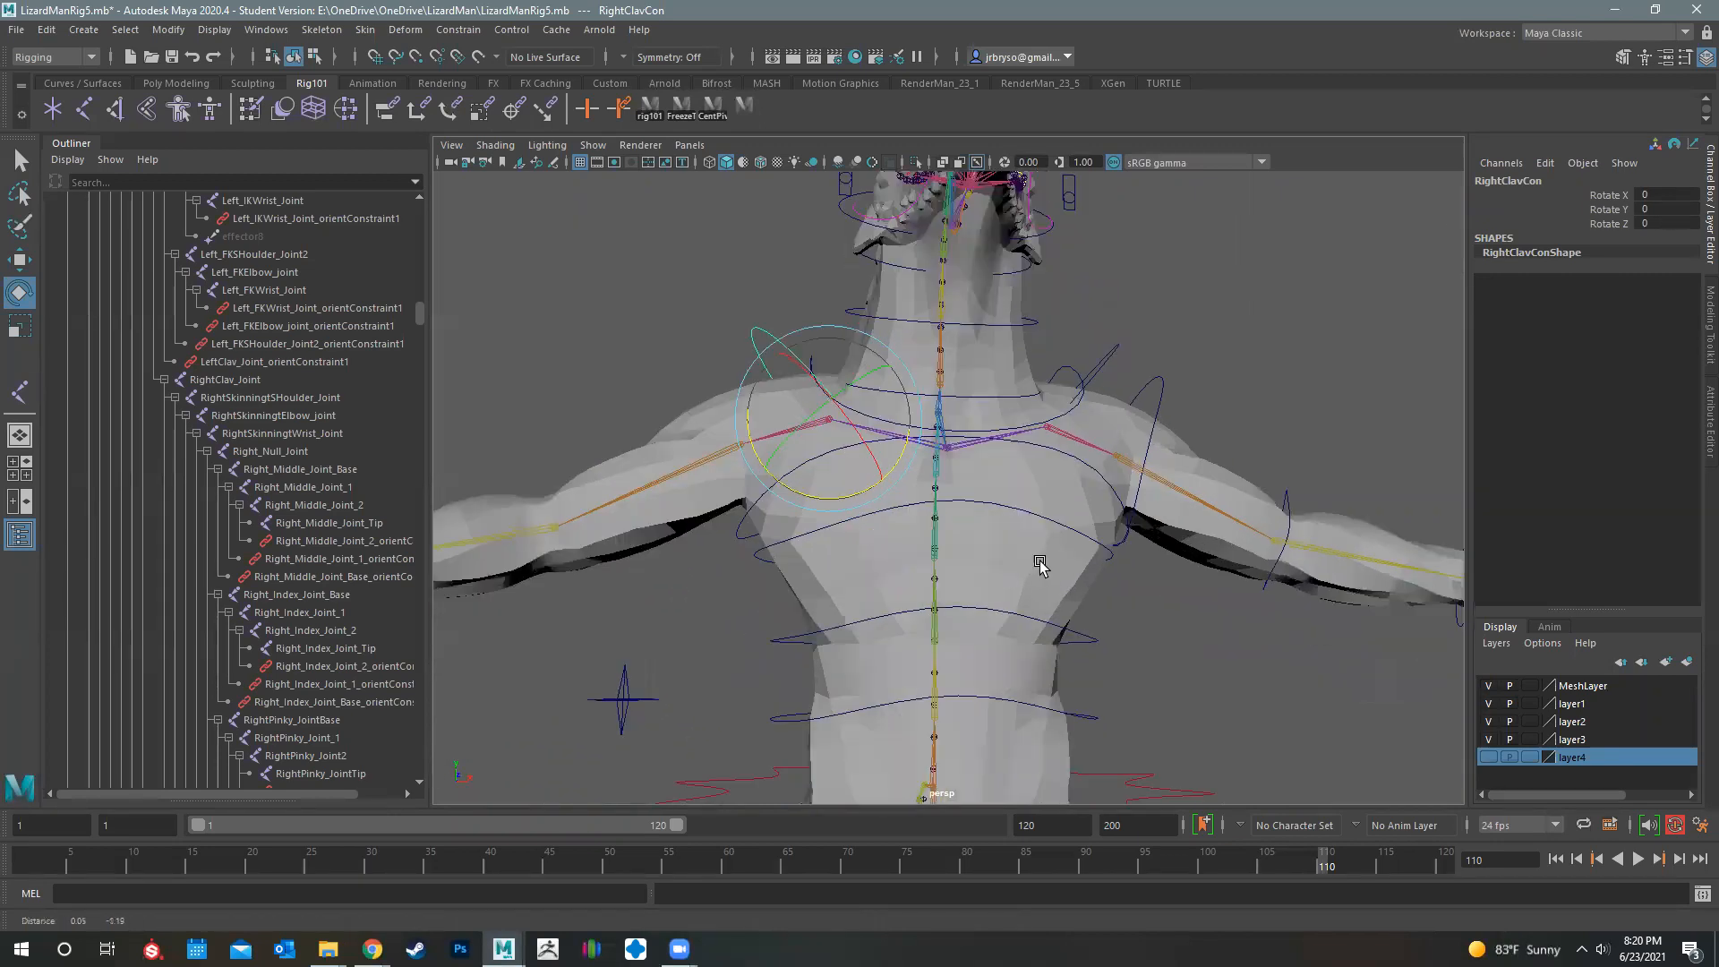
# Rotate the spine base control, SPineConBase, to test the torso deformation, and undo the rotation
pyautogui.scroll(-3, 1041, 565)
pyautogui.click(1056, 540)
pyautogui.moveTo(902, 560); pyautogui.dragTo(1013, 708)
pyautogui.hotkey('ctrl', 'z')
pyautogui.keyDown('alt'); pyautogui.moveTo(1014, 707); pyautogui.dragTo(1031, 623, button='middle'); pyautogui.keyUp('alt')
pyautogui.scroll(-5, 1032, 623)
pyautogui.keyDown('alt'); pyautogui.moveTo(1032, 623); pyautogui.dragTo(970, 776); pyautogui.keyUp('alt')
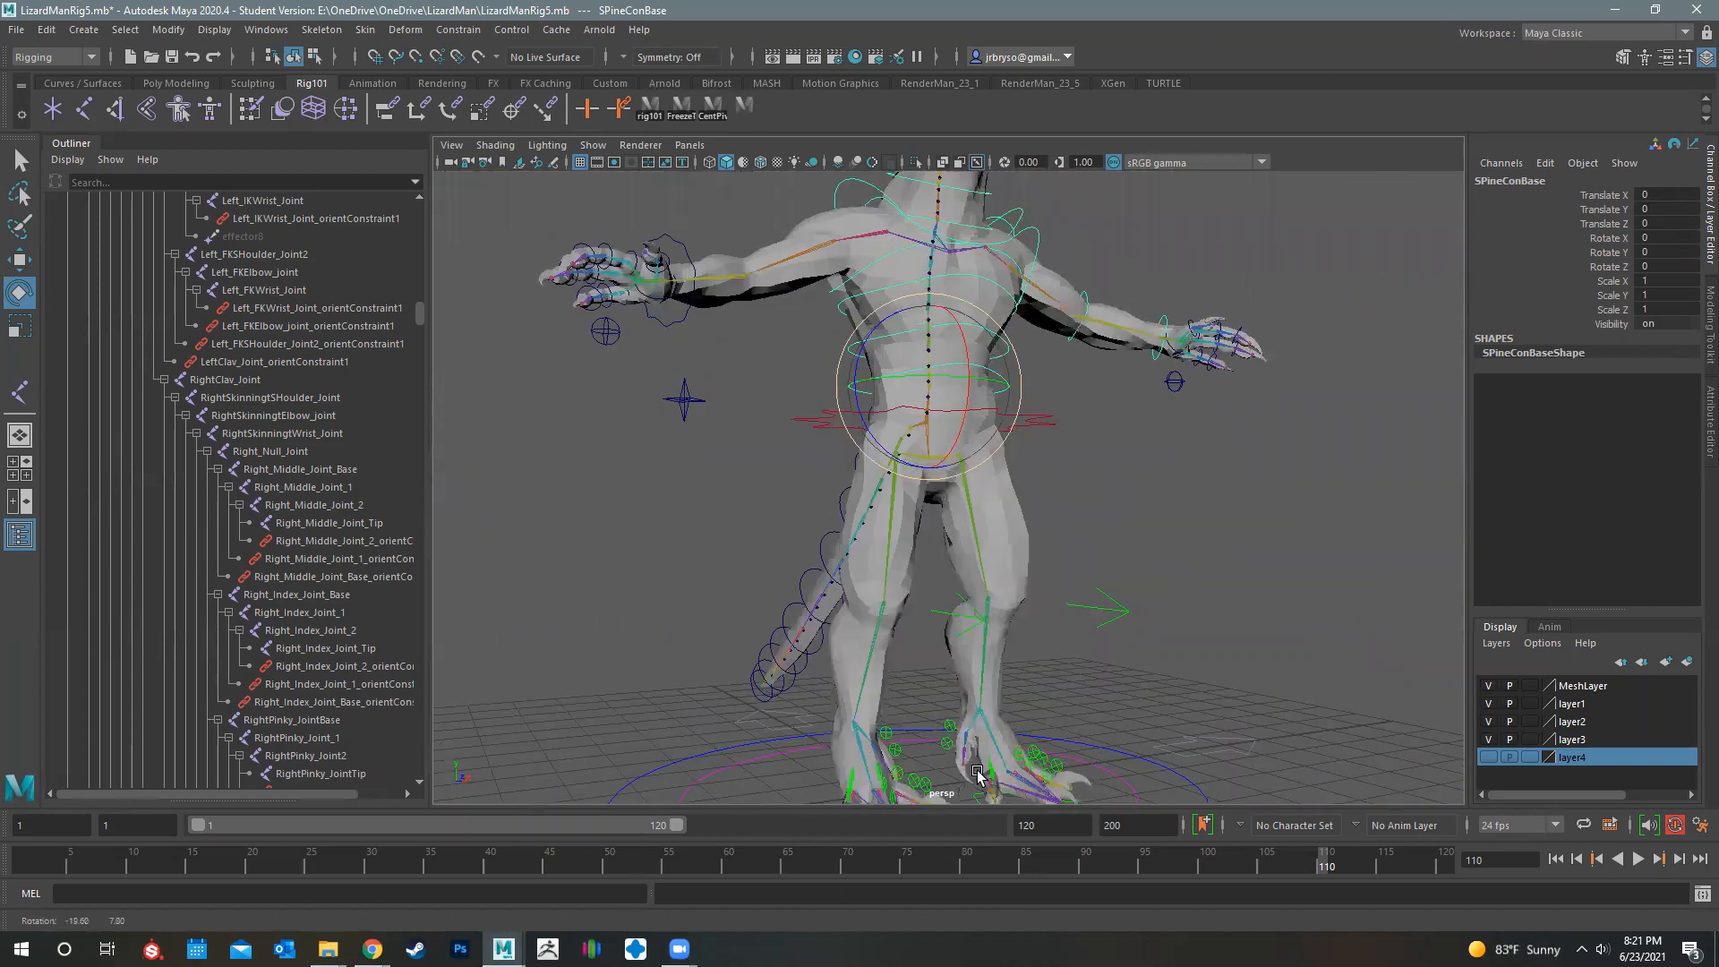
# Move the left foot control, LeftFootCon, to test the leg deformation, and undo the move
pyautogui.keyDown('alt'); pyautogui.moveTo(970, 775); pyautogui.dragTo(990, 730, button='middle'); pyautogui.keyUp('alt')
pyautogui.scroll(5, 992, 734)
pyautogui.click(987, 739)
pyautogui.keyDown('alt'); pyautogui.moveTo(1033, 723); pyautogui.dragTo(1060, 551); pyautogui.keyUp('alt')
pyautogui.press('w')
pyautogui.moveTo(1153, 575)
pyautogui.mouseDown(button='middle')
pyautogui.moveTo(1244, 591)
pyautogui.moveTo(1182, 580)
pyautogui.mouseUp(button='middle')
pyautogui.hotkey('ctrl', 'z')
pyautogui.hotkey('ctrl', 'z')
pyautogui.hotkey('ctrl', 'z')
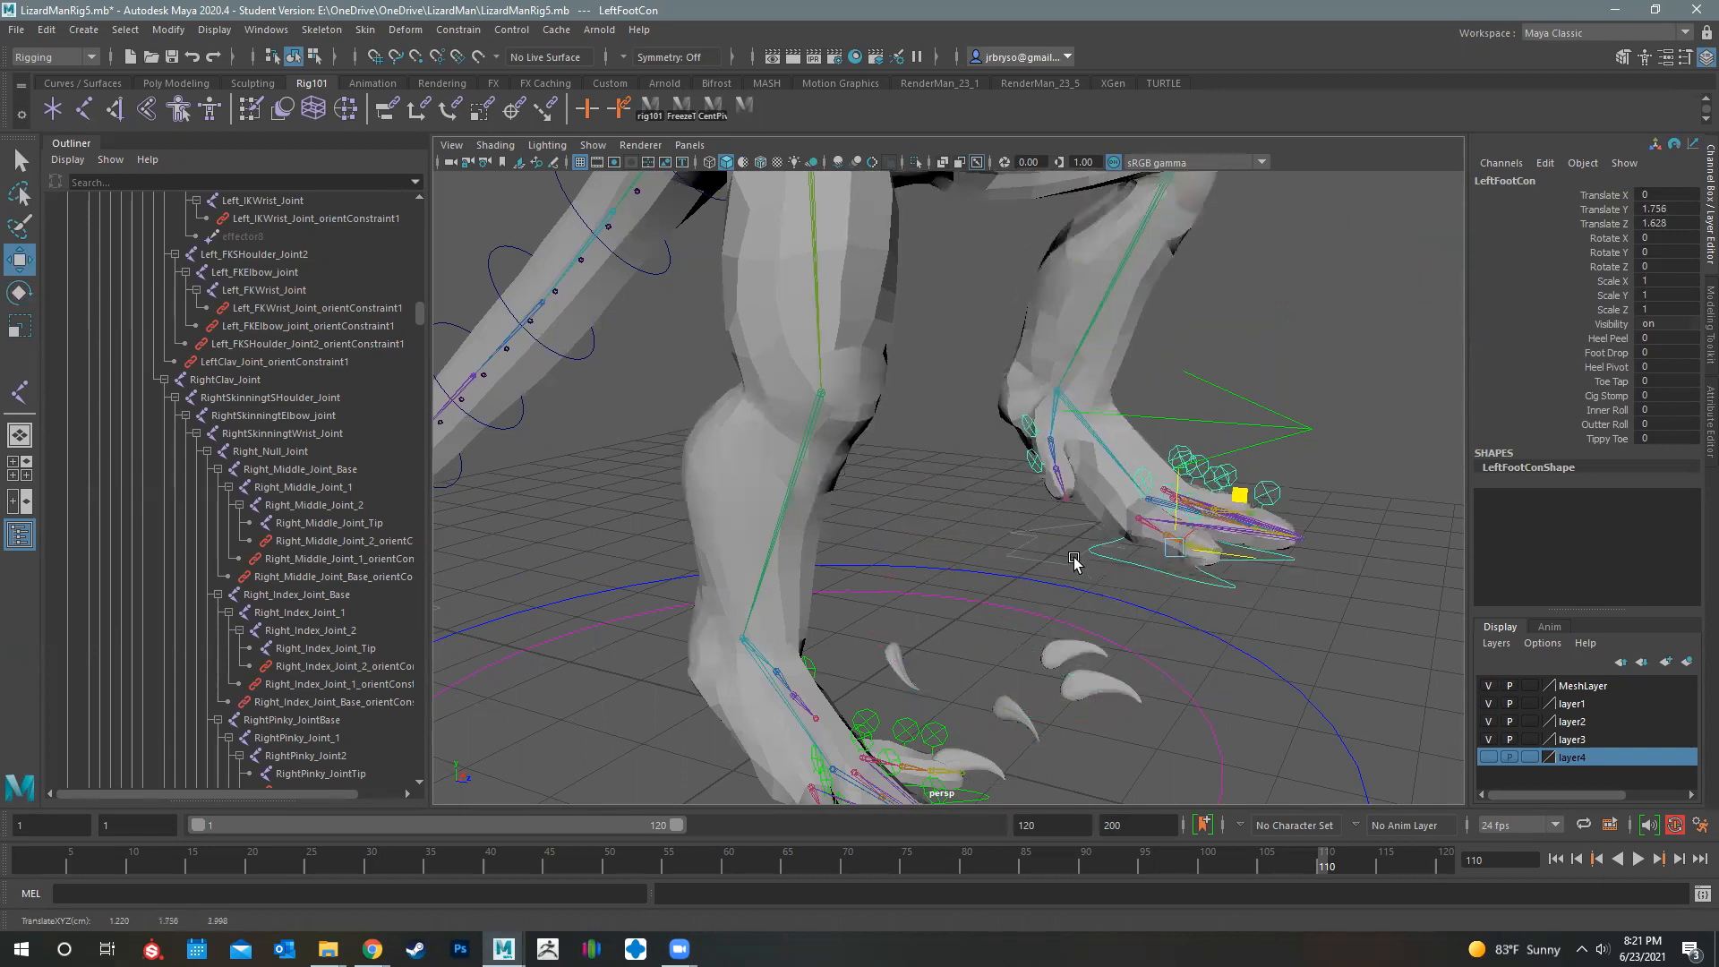
# Select the claw mesh, ClawsGeo, at the left hand's fingertips
pyautogui.keyDown('alt'); pyautogui.moveTo(823, 673); pyautogui.dragTo(761, 707); pyautogui.keyUp('alt')
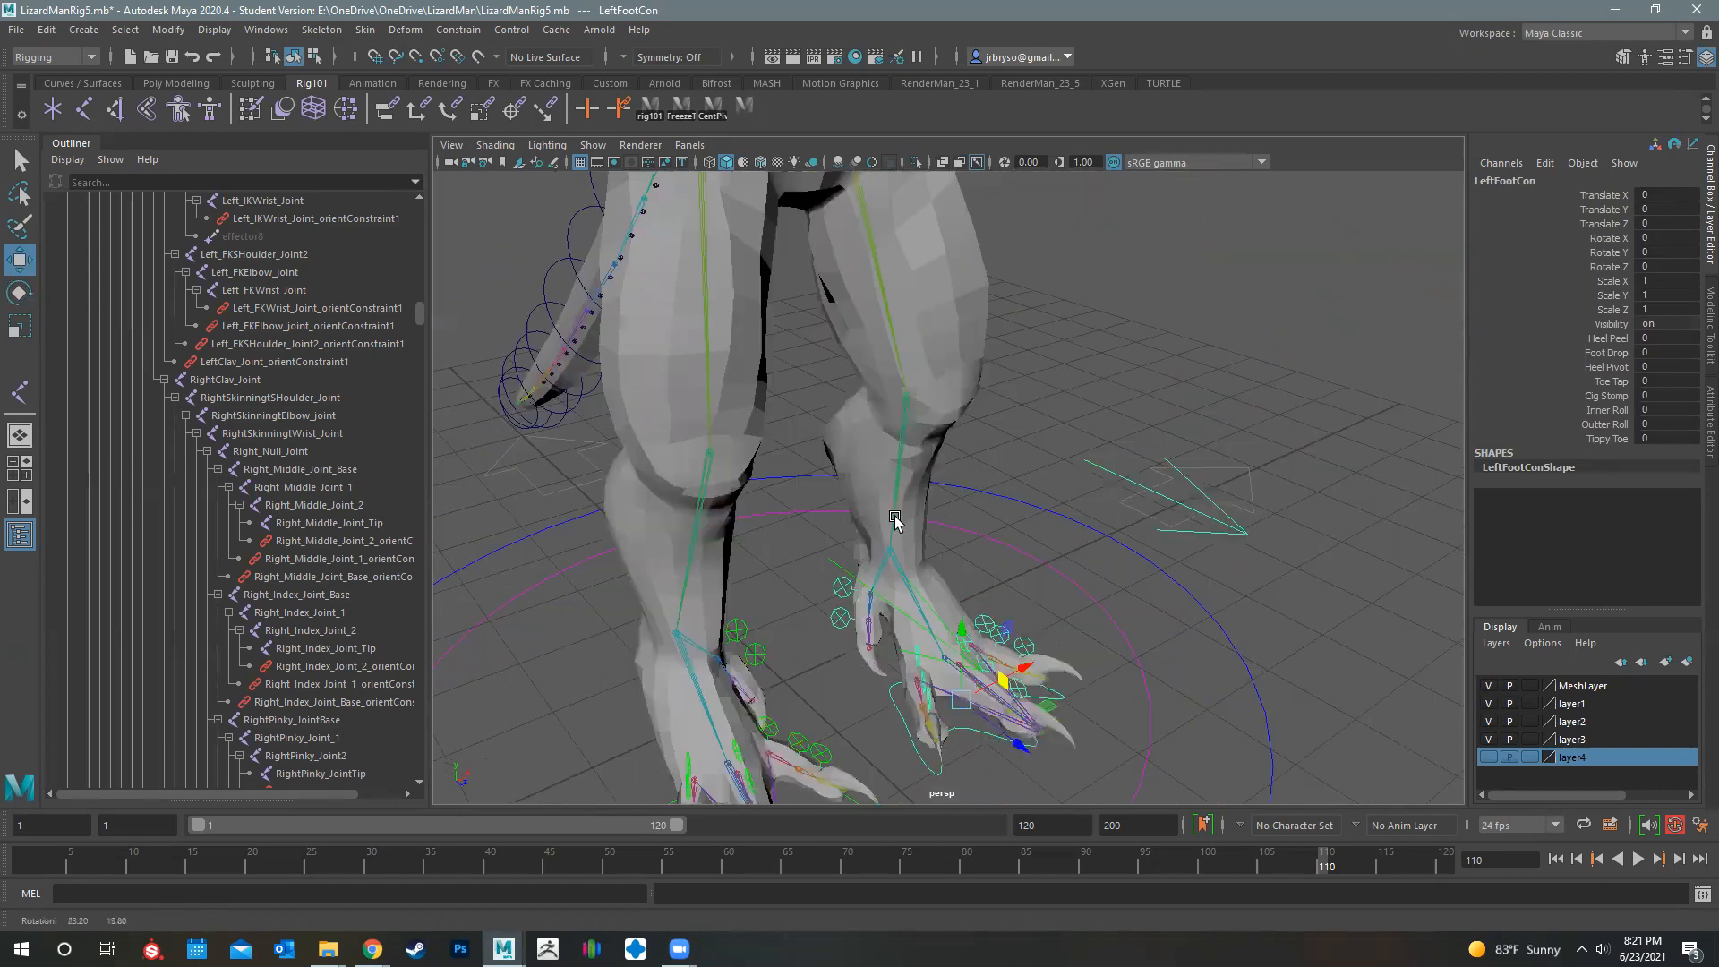
pyautogui.keyDown('alt'); pyautogui.moveTo(1180, 611); pyautogui.dragTo(895, 576); pyautogui.keyUp('alt')
pyautogui.keyDown('alt'); pyautogui.moveTo(877, 689); pyautogui.dragTo(906, 583, button='middle'); pyautogui.keyUp('alt')
pyautogui.keyDown('alt'); pyautogui.moveTo(905, 582); pyautogui.dragTo(1007, 586, button='right'); pyautogui.keyUp('alt')
pyautogui.keyDown('alt'); pyautogui.moveTo(1007, 586); pyautogui.dragTo(1110, 300); pyautogui.keyUp('alt')
pyautogui.keyDown('alt'); pyautogui.moveTo(1110, 300); pyautogui.dragTo(1013, 304, button='right'); pyautogui.keyUp('alt')
pyautogui.keyDown('alt'); pyautogui.moveTo(1013, 304); pyautogui.dragTo(978, 330); pyautogui.keyUp('alt')
pyautogui.keyDown('alt'); pyautogui.moveTo(979, 331); pyautogui.dragTo(905, 609, button='middle'); pyautogui.keyUp('alt')
pyautogui.keyDown('alt'); pyautogui.moveTo(904, 609); pyautogui.dragTo(761, 598, button='right'); pyautogui.keyUp('alt')
pyautogui.keyDown('alt'); pyautogui.moveTo(1133, 602); pyautogui.dragTo(1110, 641); pyautogui.keyUp('alt')
pyautogui.keyDown('alt'); pyautogui.moveTo(1109, 641); pyautogui.dragTo(896, 645, button='middle'); pyautogui.keyUp('alt')
pyautogui.keyDown('alt'); pyautogui.moveTo(895, 645); pyautogui.dragTo(994, 635, button='right'); pyautogui.keyUp('alt')
pyautogui.click(995, 632)
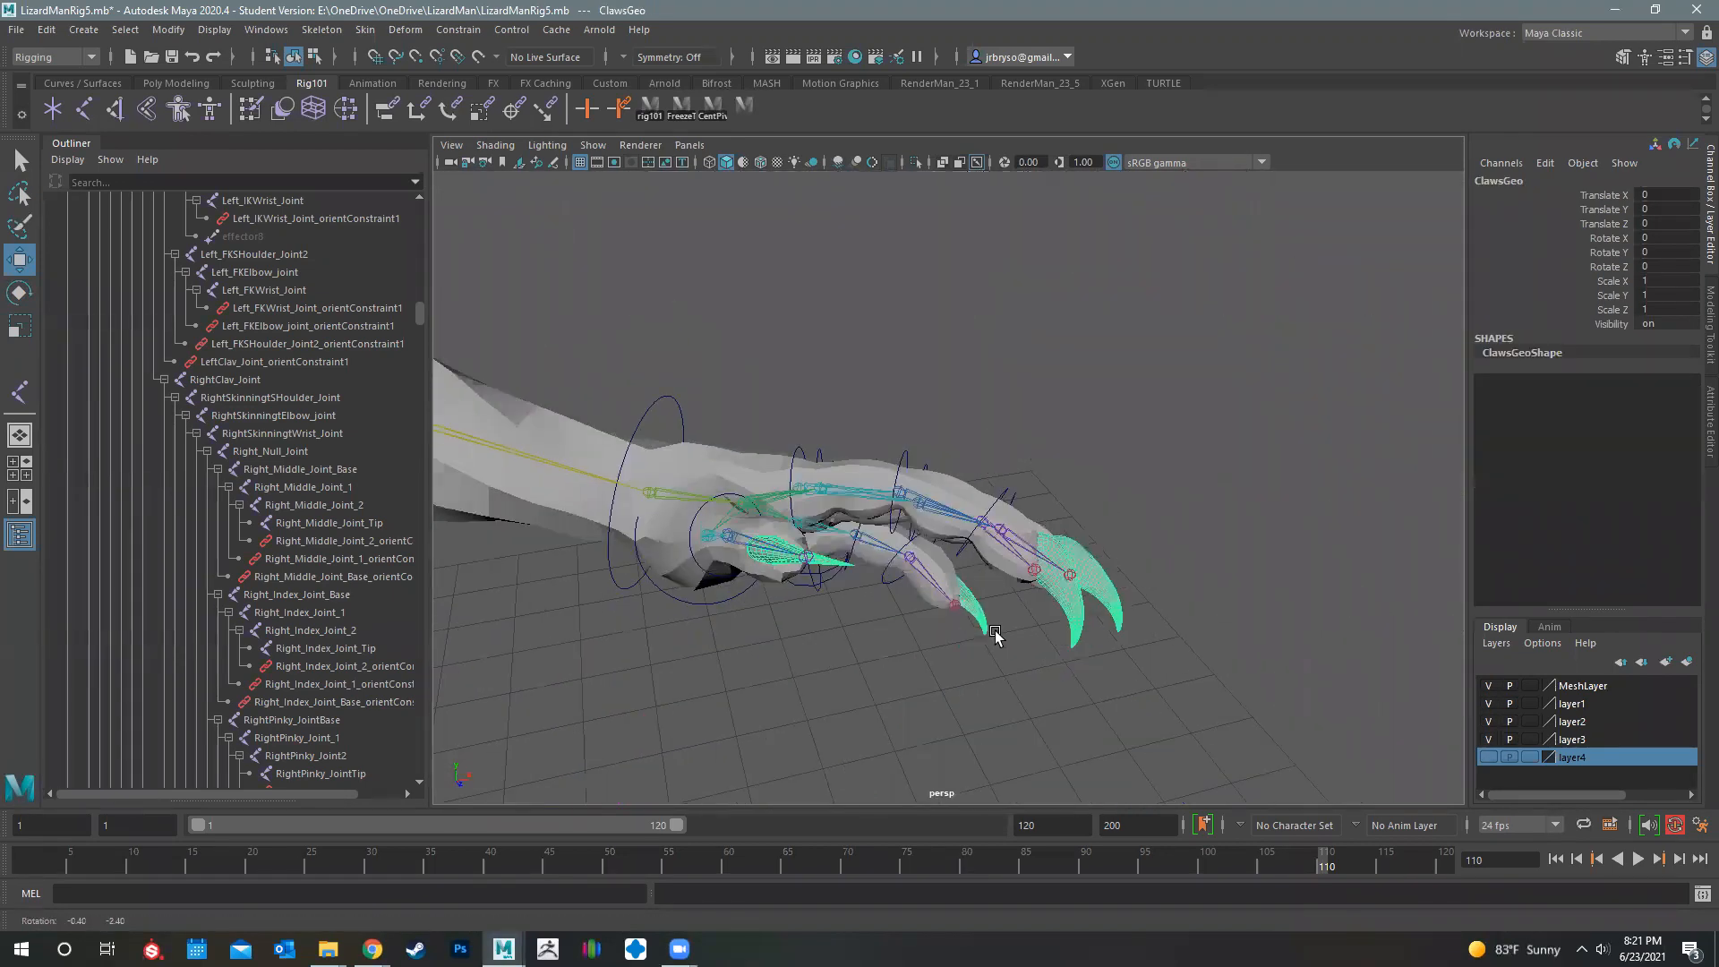
# Add the tip joints of the left hand's fingers and thumb to the claw mesh selection
pyautogui.keyDown('alt'); pyautogui.moveTo(995, 632); pyautogui.dragTo(956, 534); pyautogui.keyUp('alt')
pyautogui.keyDown('alt'); pyautogui.moveTo(955, 534); pyautogui.dragTo(1076, 591, button='right'); pyautogui.keyUp('alt')
pyautogui.keyDown('shift'); pyautogui.click(966, 530); pyautogui.keyUp('shift')
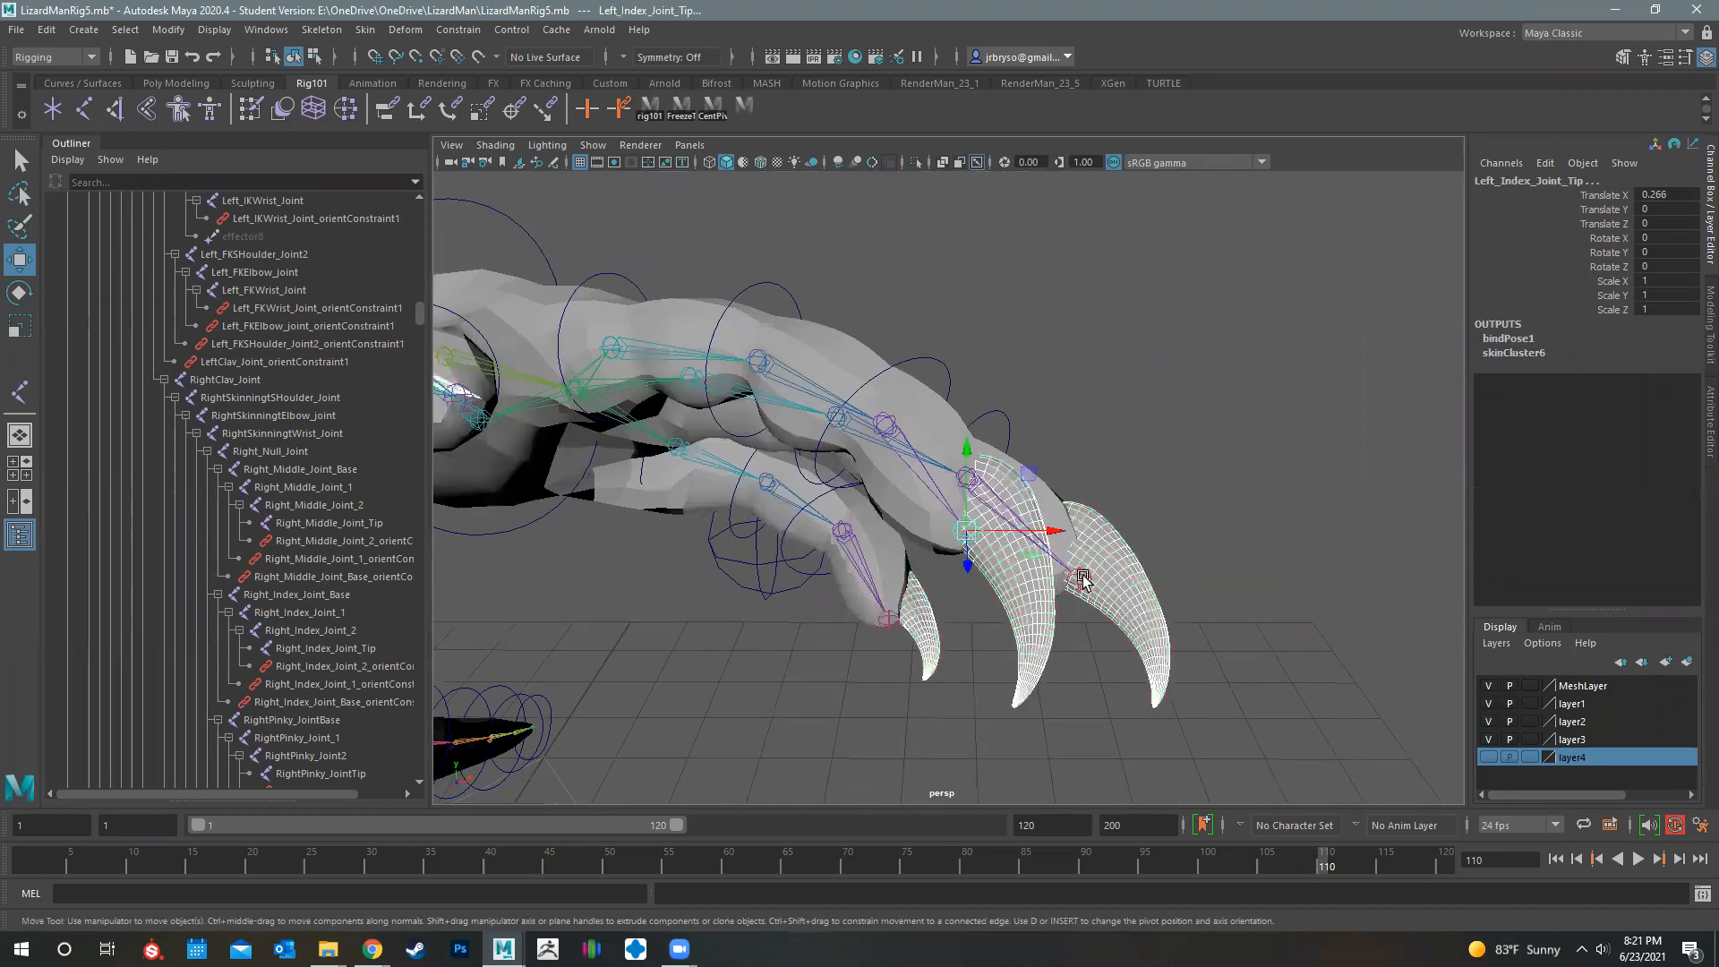
pyautogui.keyDown('alt'); pyautogui.moveTo(812, 683); pyautogui.dragTo(660, 504); pyautogui.keyUp('alt')
pyautogui.click(661, 500)
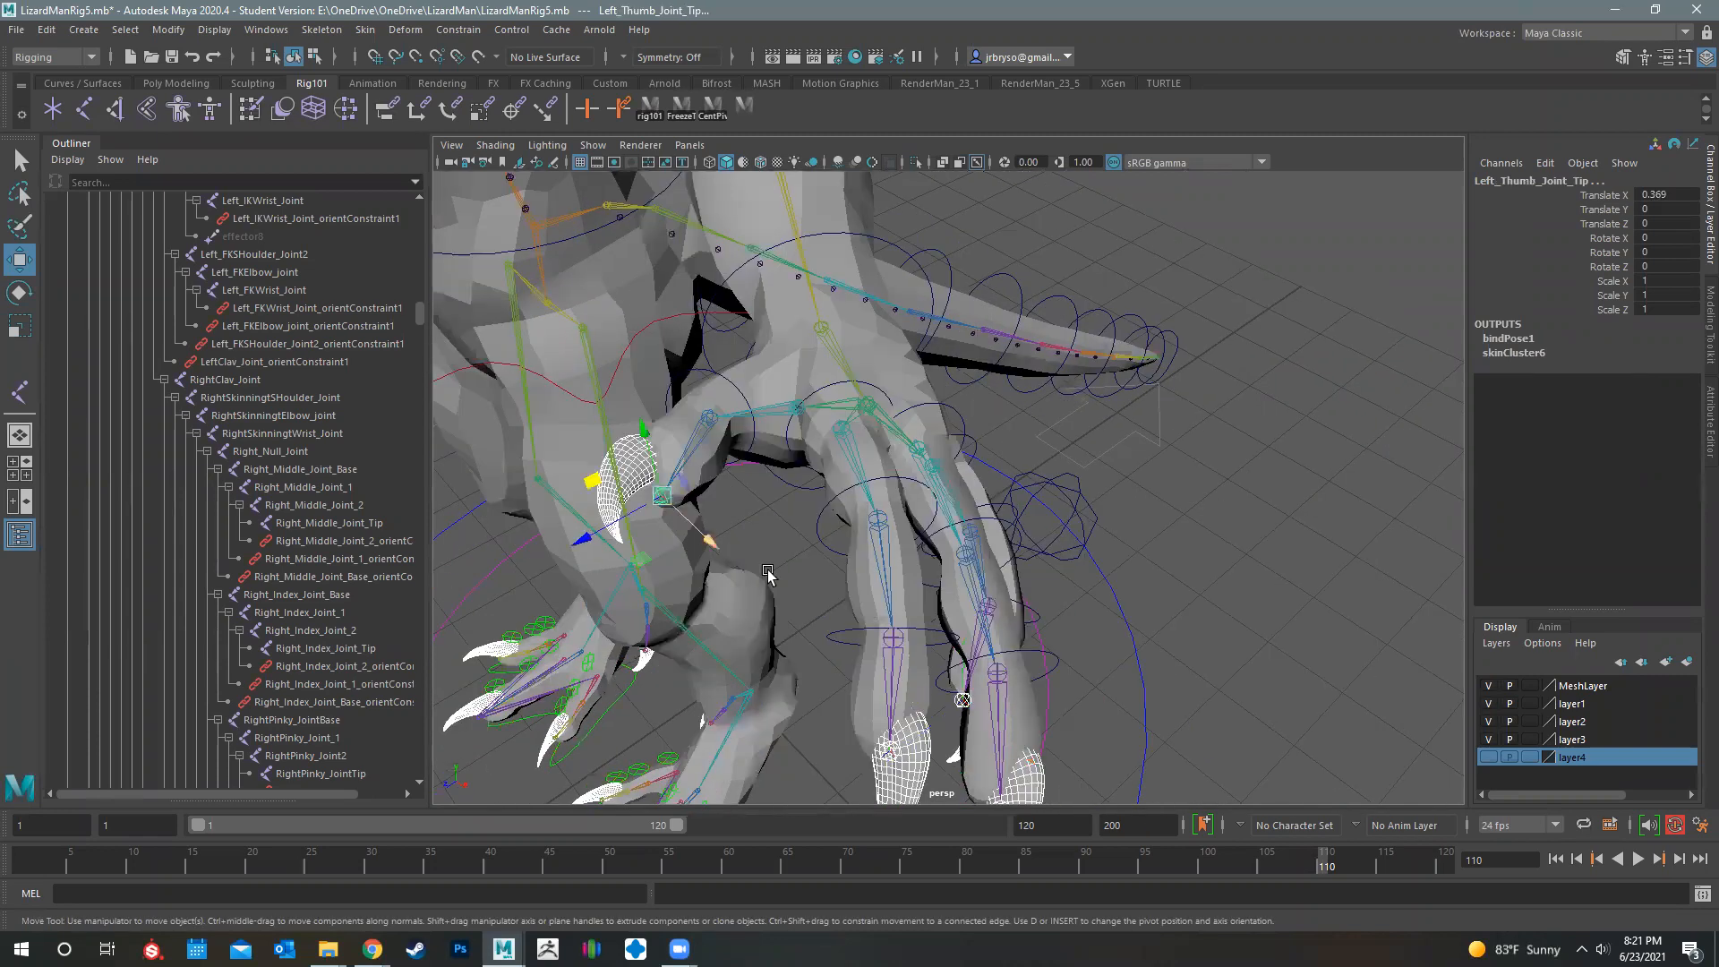
# Add the tip joints of the right hand's thumb, index, middle and pinky fingers to the selection
pyautogui.keyDown('alt'); pyautogui.moveTo(1094, 612); pyautogui.dragTo(742, 484); pyautogui.keyUp('alt')
pyautogui.keyDown('alt'); pyautogui.moveTo(742, 485); pyautogui.dragTo(1071, 503, button='middle'); pyautogui.keyUp('alt')
pyautogui.keyDown('alt'); pyautogui.moveTo(1071, 502); pyautogui.dragTo(798, 580); pyautogui.keyUp('alt')
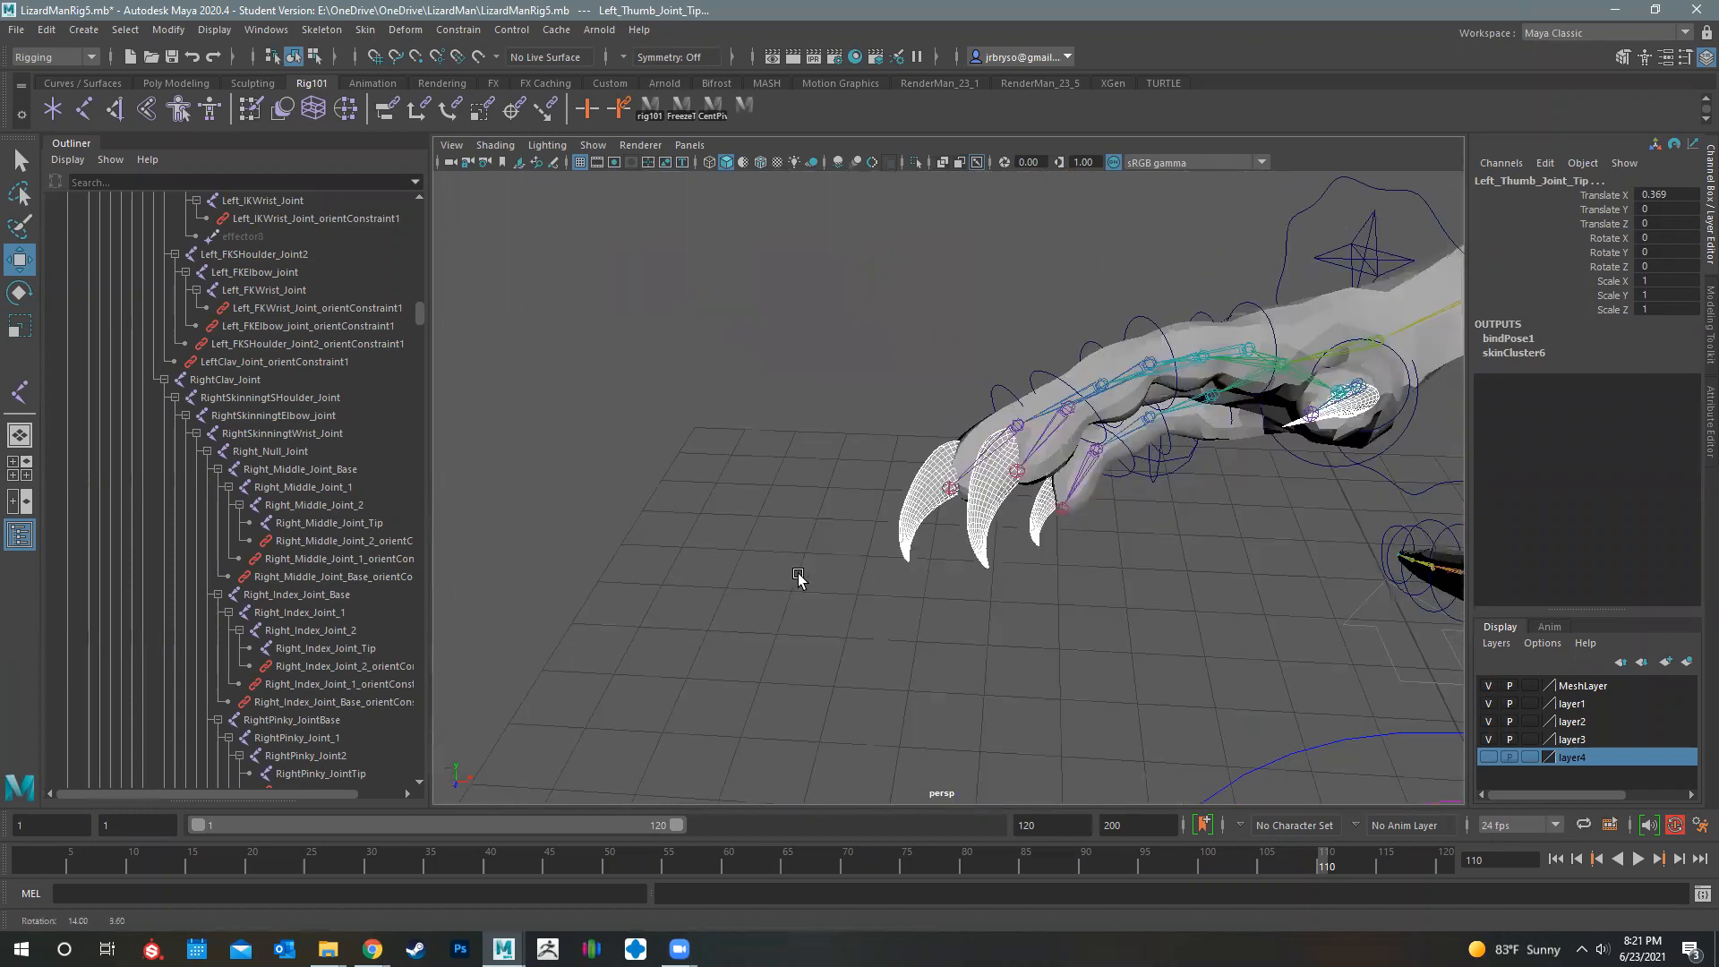
pyautogui.keyDown('alt'); pyautogui.moveTo(798, 579); pyautogui.dragTo(844, 554, button='right'); pyautogui.keyUp('alt')
pyautogui.keyDown('alt'); pyautogui.moveTo(844, 554); pyautogui.dragTo(917, 293); pyautogui.keyUp('alt')
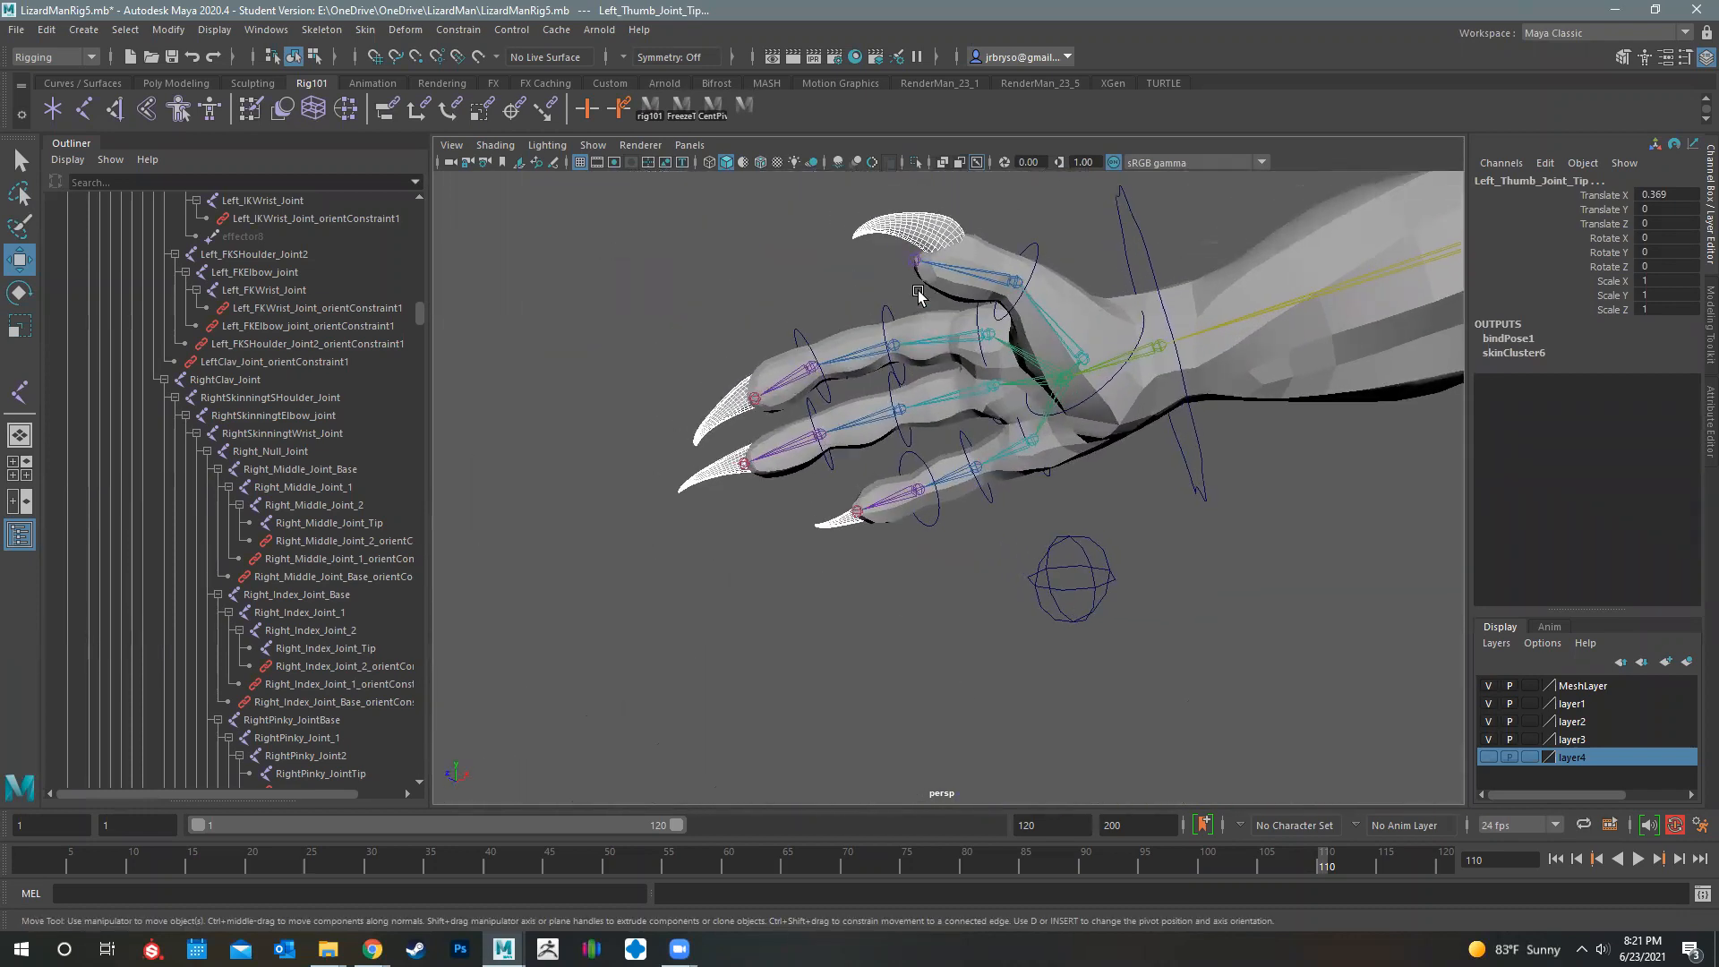
pyautogui.click(914, 265)
pyautogui.keyDown('shift'); pyautogui.click(755, 404); pyautogui.keyUp('shift')
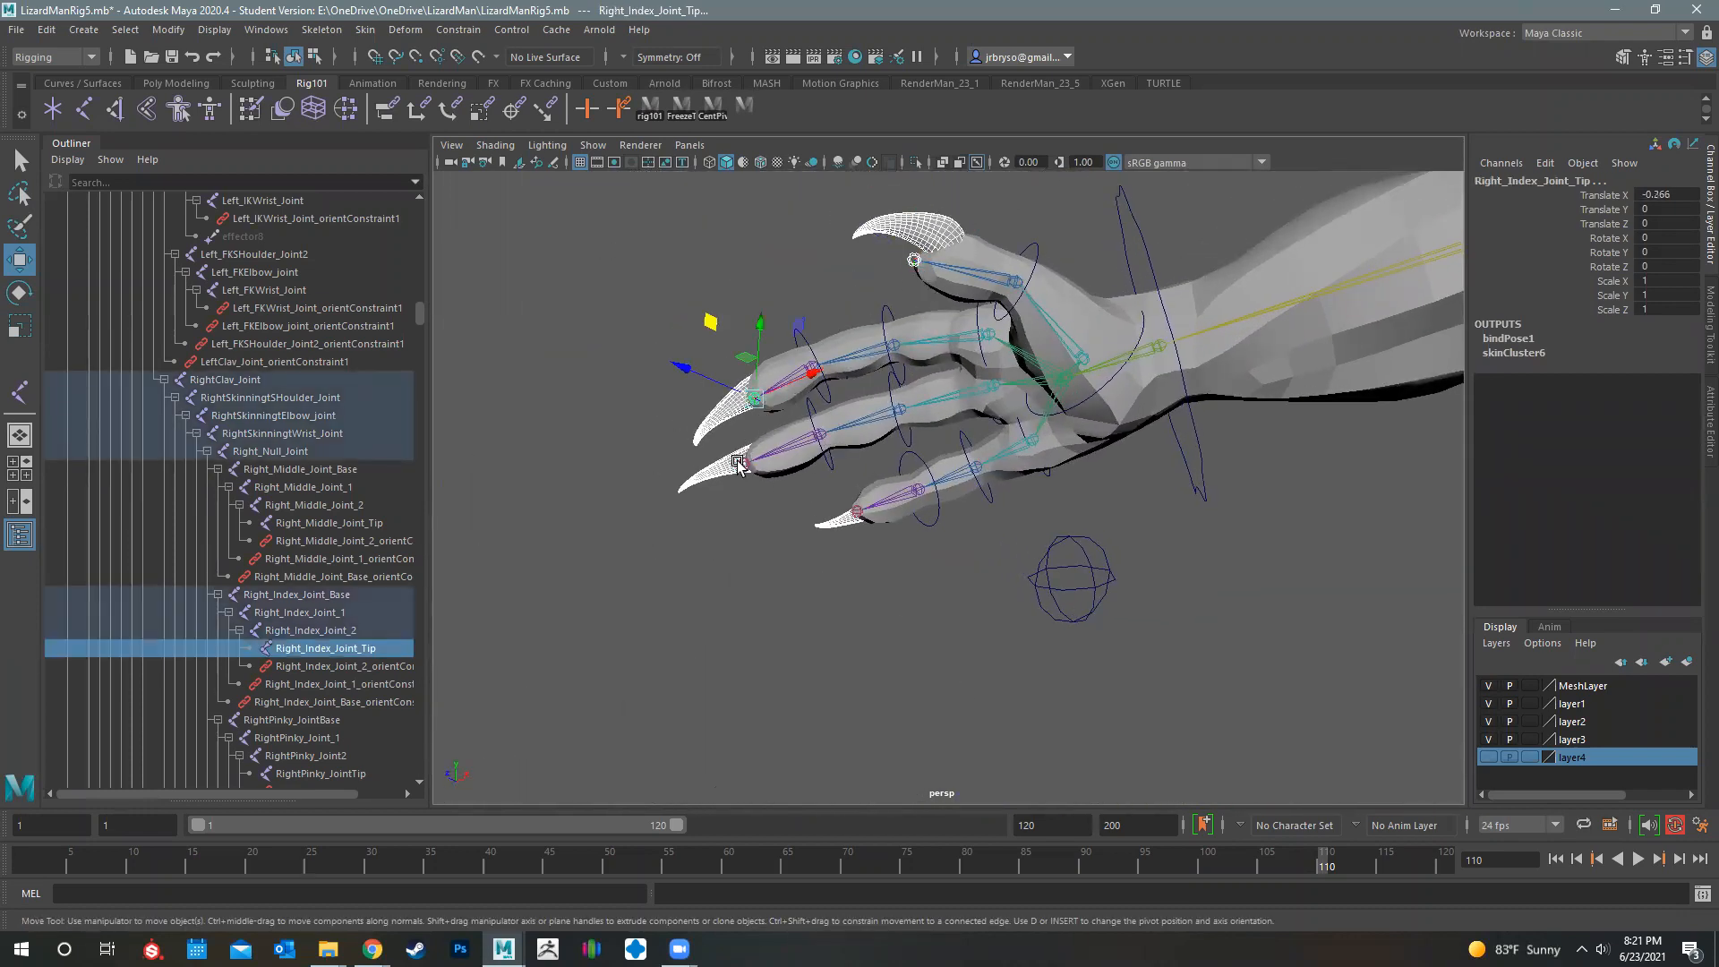
pyautogui.keyDown('shift'); pyautogui.click(745, 465); pyautogui.keyUp('shift')
pyautogui.keyDown('shift'); pyautogui.click(856, 509); pyautogui.keyUp('shift')
# Add the left foot's toe tip joints, including LeftToeTipJoint, to the selection
pyautogui.keyDown('alt'); pyautogui.moveTo(1182, 589); pyautogui.dragTo(871, 230, button='right'); pyautogui.keyUp('alt')
pyautogui.keyDown('alt'); pyautogui.moveTo(1113, 705); pyautogui.dragTo(934, 445, button='middle'); pyautogui.keyUp('alt')
pyautogui.keyDown('alt'); pyautogui.moveTo(934, 446); pyautogui.dragTo(994, 495); pyautogui.keyUp('alt')
pyautogui.keyDown('alt'); pyautogui.moveTo(1039, 483); pyautogui.dragTo(1079, 250, button='middle'); pyautogui.keyUp('alt')
pyautogui.keyDown('alt'); pyautogui.moveTo(1117, 441); pyautogui.dragTo(1141, 488); pyautogui.keyUp('alt')
pyautogui.keyDown('alt'); pyautogui.moveTo(1142, 488); pyautogui.dragTo(1065, 309, button='middle'); pyautogui.keyUp('alt')
pyautogui.keyDown('alt'); pyautogui.moveTo(1065, 309); pyautogui.dragTo(1173, 331, button='right'); pyautogui.keyUp('alt')
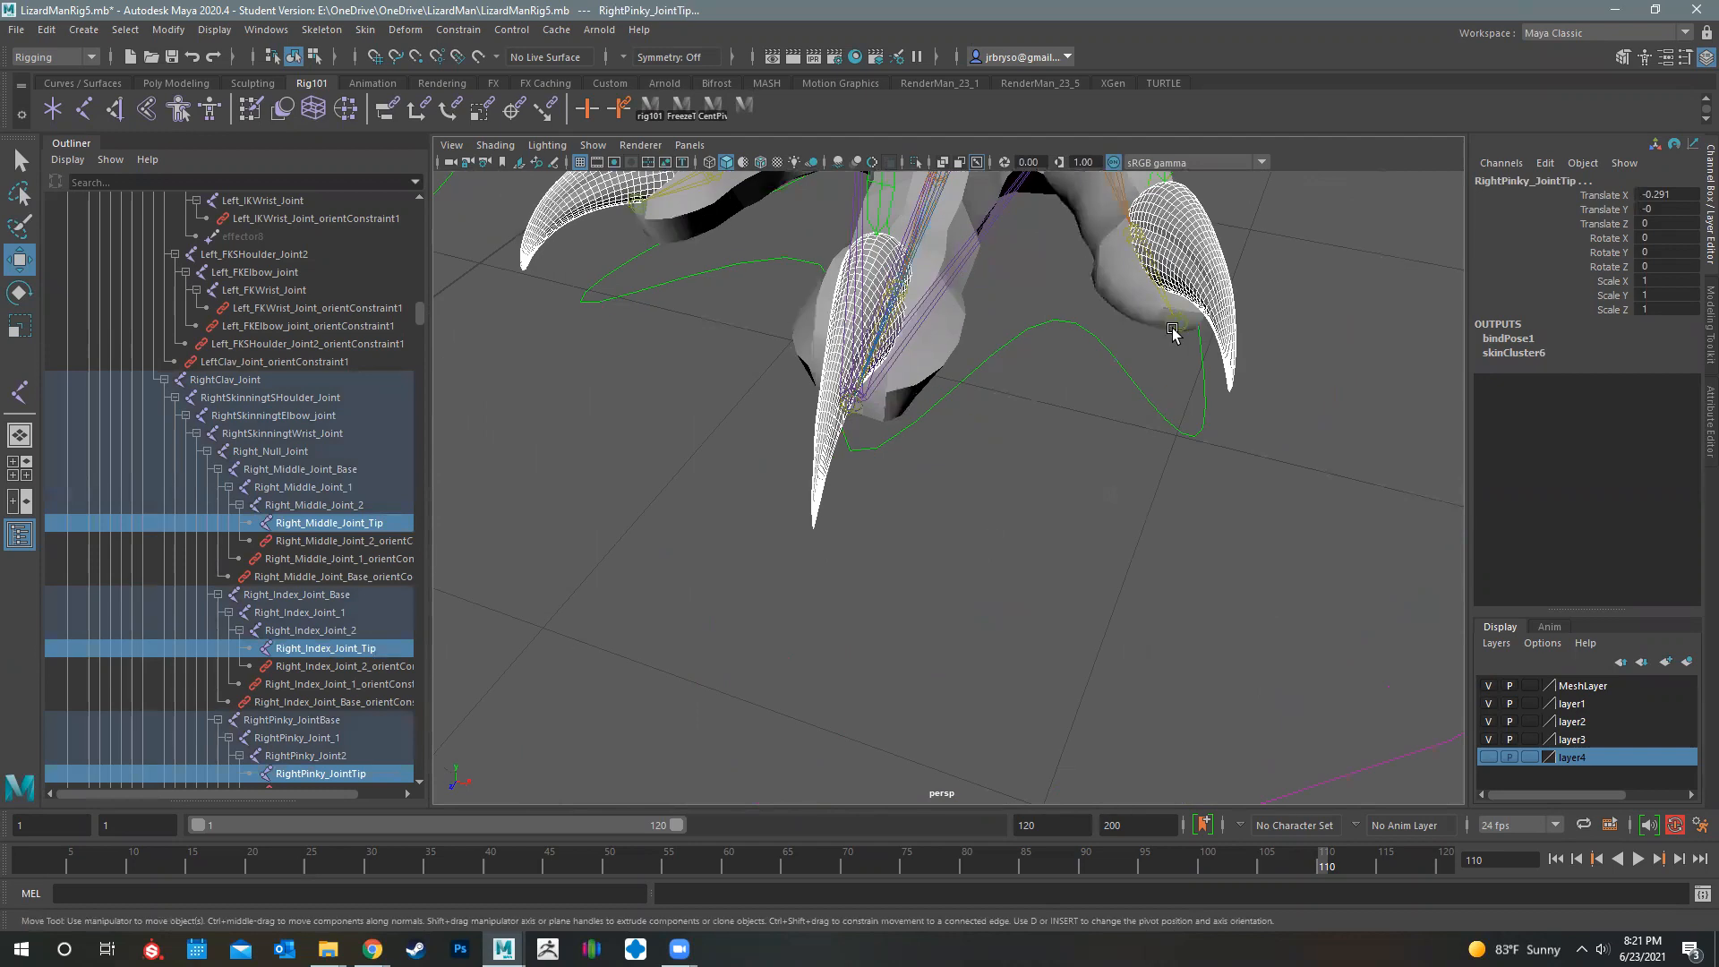
pyautogui.keyDown('alt'); pyautogui.moveTo(877, 400); pyautogui.dragTo(1171, 492, button='right'); pyautogui.keyUp('alt')
pyautogui.keyDown('alt'); pyautogui.moveTo(1369, 403); pyautogui.dragTo(1262, 594, button='middle'); pyautogui.keyUp('alt')
pyautogui.keyDown('alt'); pyautogui.moveTo(1262, 595); pyautogui.dragTo(1271, 595, button='right'); pyautogui.keyUp('alt')
pyautogui.keyDown('alt'); pyautogui.moveTo(707, 618); pyautogui.dragTo(879, 564, button='right'); pyautogui.keyUp('alt')
pyautogui.keyDown('alt'); pyautogui.moveTo(879, 564); pyautogui.dragTo(877, 775, button='middle'); pyautogui.keyUp('alt')
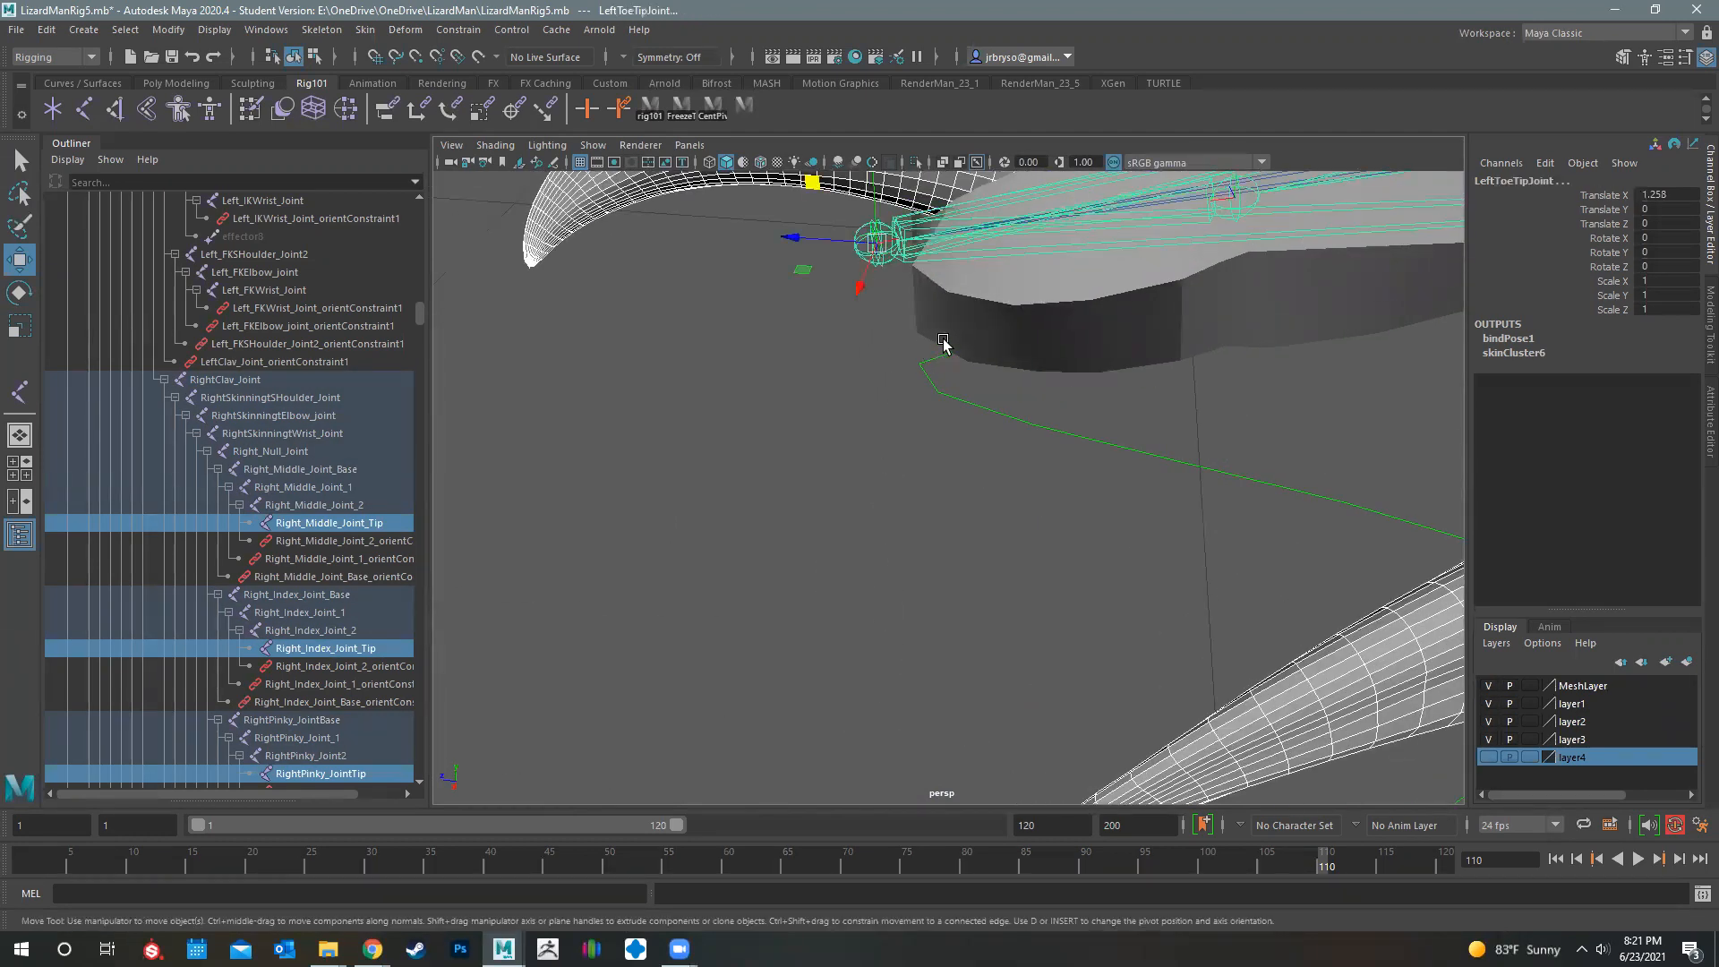
pyautogui.keyDown('alt'); pyautogui.moveTo(988, 340); pyautogui.dragTo(970, 453, button='middle'); pyautogui.keyUp('alt')
pyautogui.keyDown('alt'); pyautogui.moveTo(1128, 455); pyautogui.dragTo(878, 445, button='right'); pyautogui.keyUp('alt')
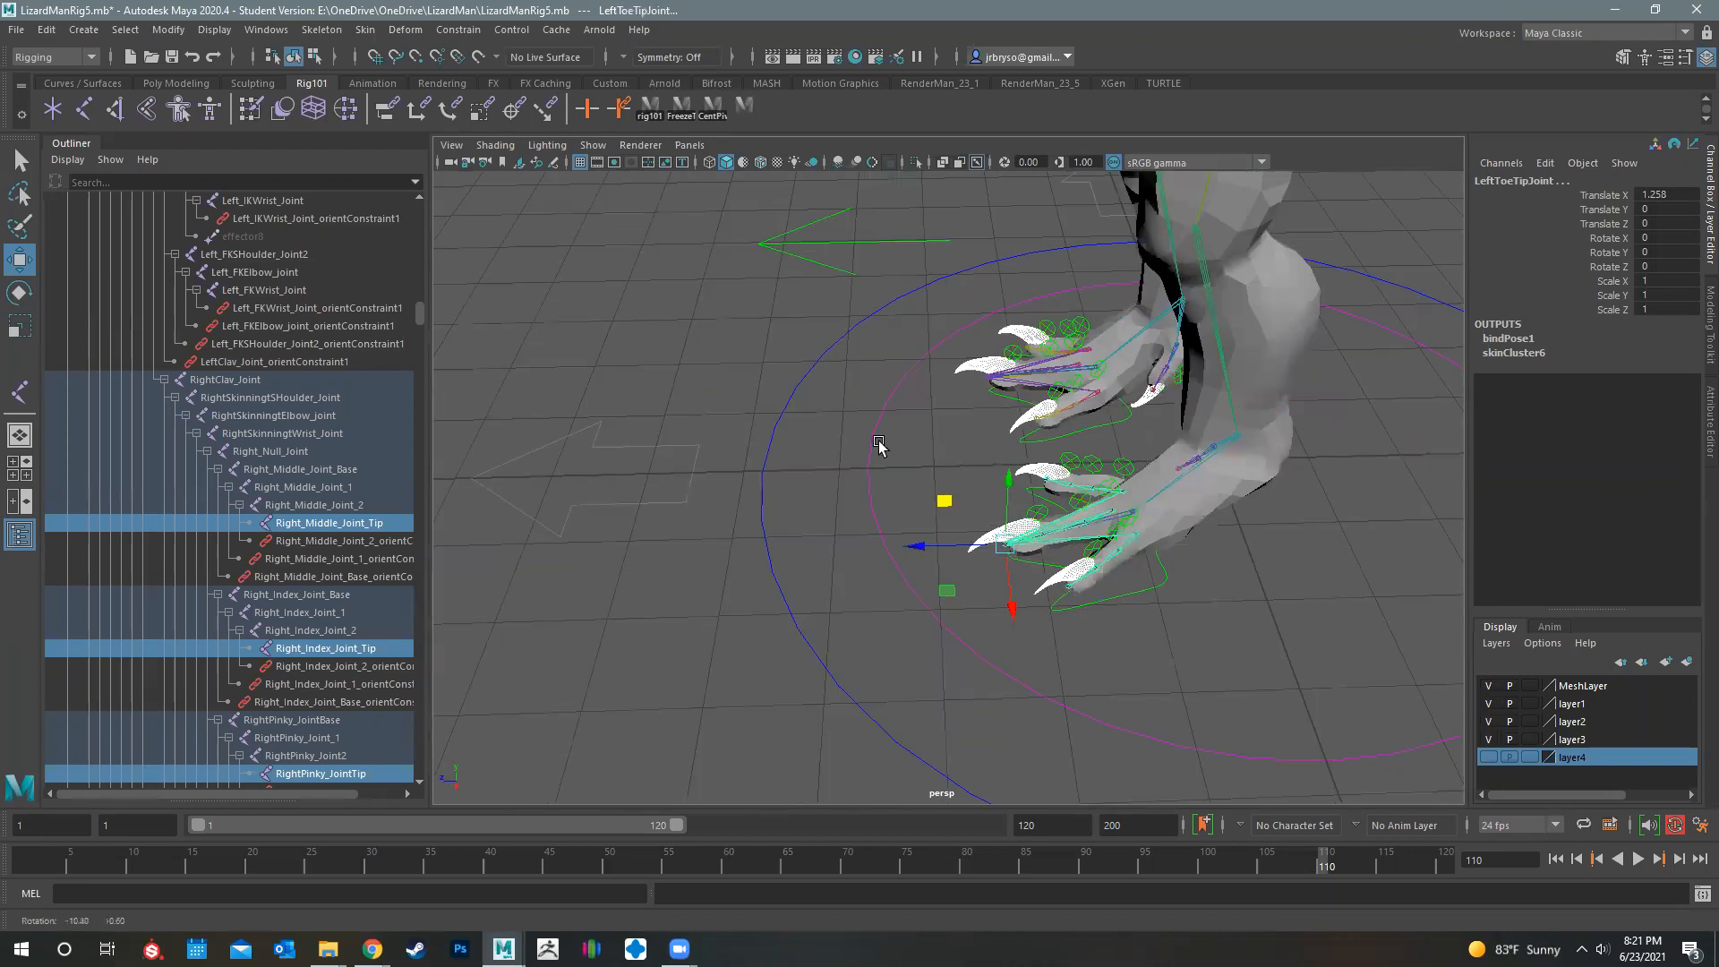
# Add the right foot's toe tip joints, including Right_Outter_Toe_Joint_Tip and Right_Mid_Toe_Joint_Tip, to the selection
pyautogui.keyDown('alt'); pyautogui.moveTo(878, 445); pyautogui.dragTo(1033, 543); pyautogui.keyUp('alt')
pyautogui.keyDown('alt'); pyautogui.moveTo(1019, 411); pyautogui.dragTo(1101, 472); pyautogui.keyUp('alt')
pyautogui.keyDown('alt'); pyautogui.moveTo(1101, 471); pyautogui.dragTo(1200, 573, button='middle'); pyautogui.keyUp('alt')
pyautogui.keyDown('alt'); pyautogui.moveTo(868, 452); pyautogui.dragTo(971, 448, button='right'); pyautogui.keyUp('alt')
pyautogui.keyDown('alt'); pyautogui.moveTo(1216, 420); pyautogui.dragTo(1138, 444); pyautogui.keyUp('alt')
pyautogui.keyDown('alt'); pyautogui.moveTo(1097, 354); pyautogui.dragTo(1063, 361); pyautogui.keyUp('alt')
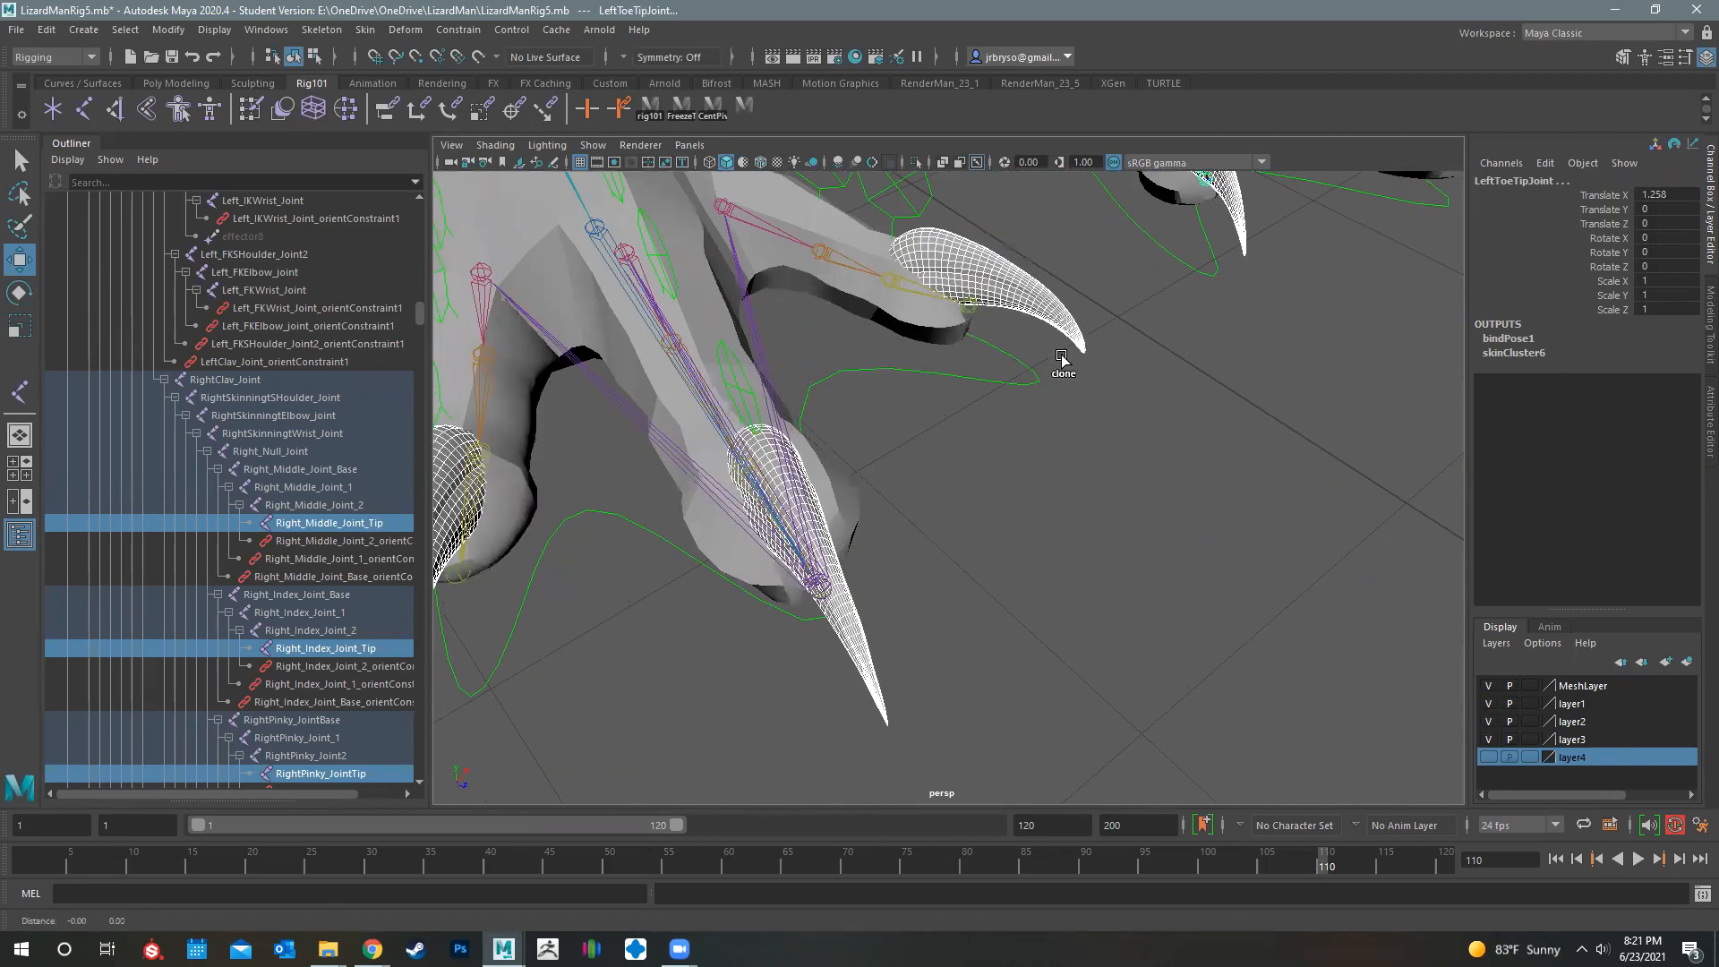
pyautogui.keyDown('alt'); pyautogui.moveTo(950, 475); pyautogui.dragTo(996, 560, button='middle'); pyautogui.keyUp('alt')
pyautogui.keyDown('alt'); pyautogui.moveTo(900, 495); pyautogui.dragTo(983, 492, button='right'); pyautogui.keyUp('alt')
pyautogui.keyDown('alt'); pyautogui.moveTo(756, 591); pyautogui.dragTo(606, 437); pyautogui.keyUp('alt')
pyautogui.keyDown('alt'); pyautogui.moveTo(951, 569); pyautogui.dragTo(1102, 606); pyautogui.keyUp('alt')
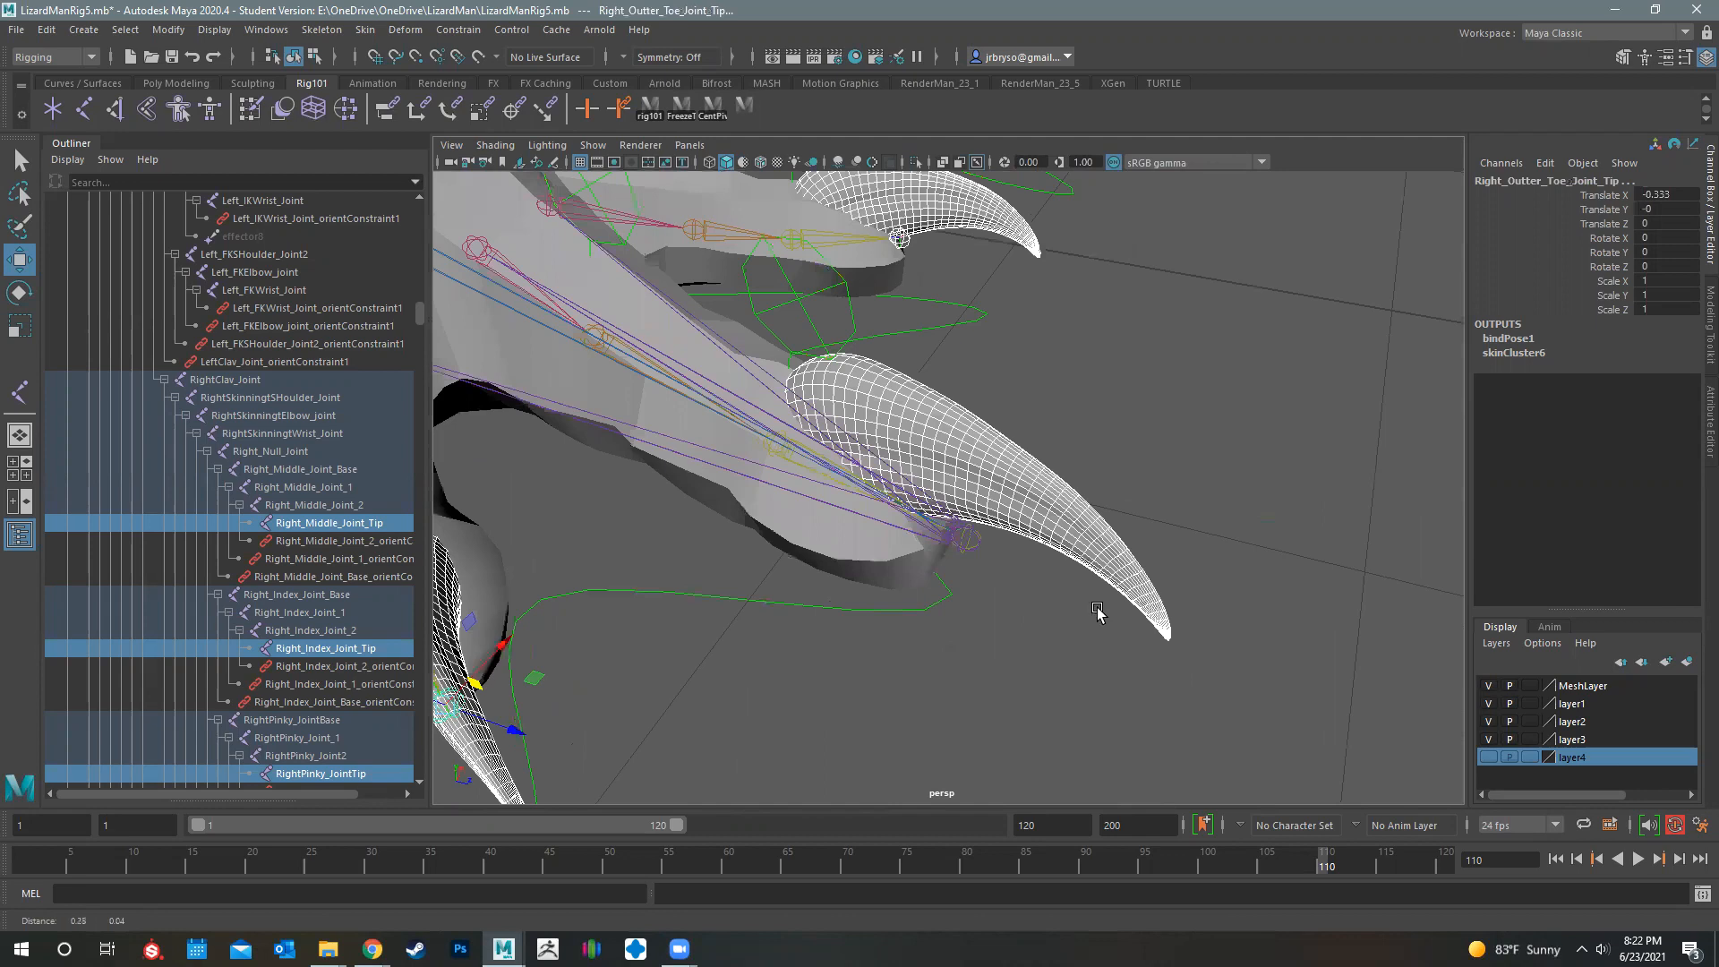
pyautogui.scroll(5, 1098, 591)
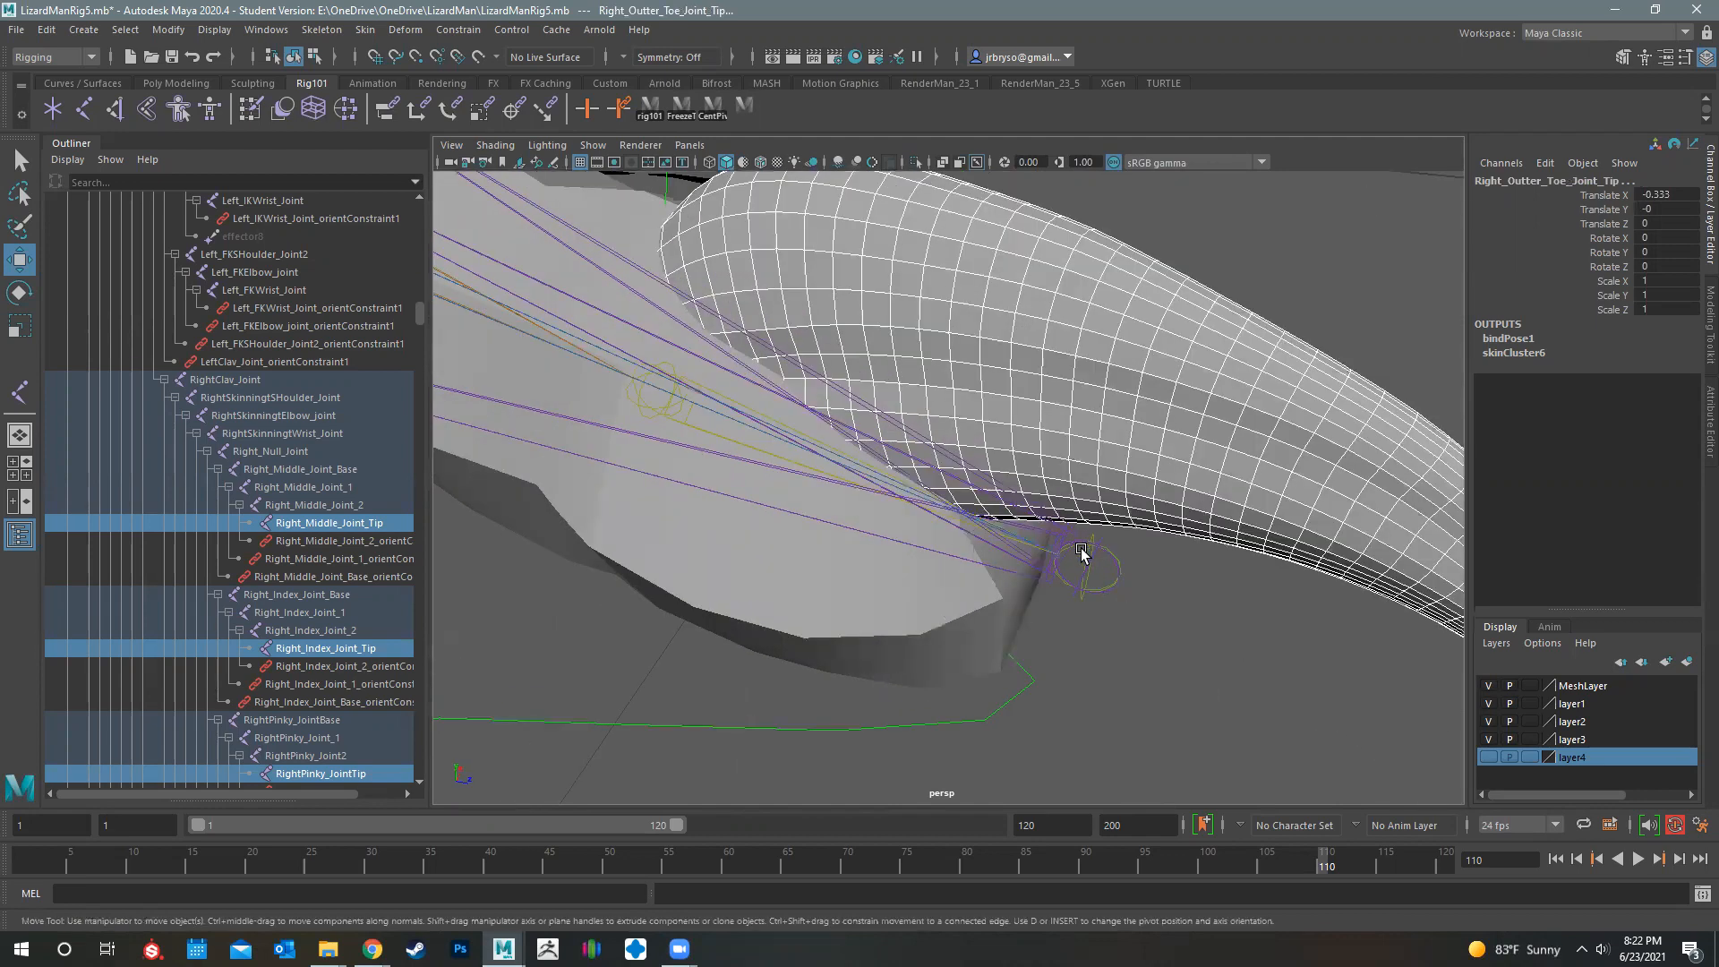
pyautogui.click(1086, 556)
# Bind ClawsGeo to the selected finger and toe tip joints with Bind Skin
pyautogui.keyDown('alt'); pyautogui.moveTo(1192, 588); pyautogui.dragTo(928, 546); pyautogui.keyUp('alt')
pyautogui.keyDown('alt'); pyautogui.moveTo(928, 546); pyautogui.dragTo(949, 269, button='right'); pyautogui.keyUp('alt')
pyautogui.keyDown('alt'); pyautogui.moveTo(1144, 626); pyautogui.dragTo(1056, 538, button='right'); pyautogui.keyUp('alt')
pyautogui.keyDown('alt'); pyautogui.moveTo(904, 224); pyautogui.dragTo(940, 546, button='middle'); pyautogui.keyUp('alt')
pyautogui.keyDown('alt'); pyautogui.moveTo(887, 314); pyautogui.dragTo(1113, 372); pyautogui.keyUp('alt')
pyautogui.keyDown('alt'); pyautogui.moveTo(1113, 373); pyautogui.dragTo(1163, 483, button='middle'); pyautogui.keyUp('alt')
pyautogui.keyDown('alt'); pyautogui.moveTo(1128, 423); pyautogui.dragTo(1119, 390); pyautogui.keyUp('alt')
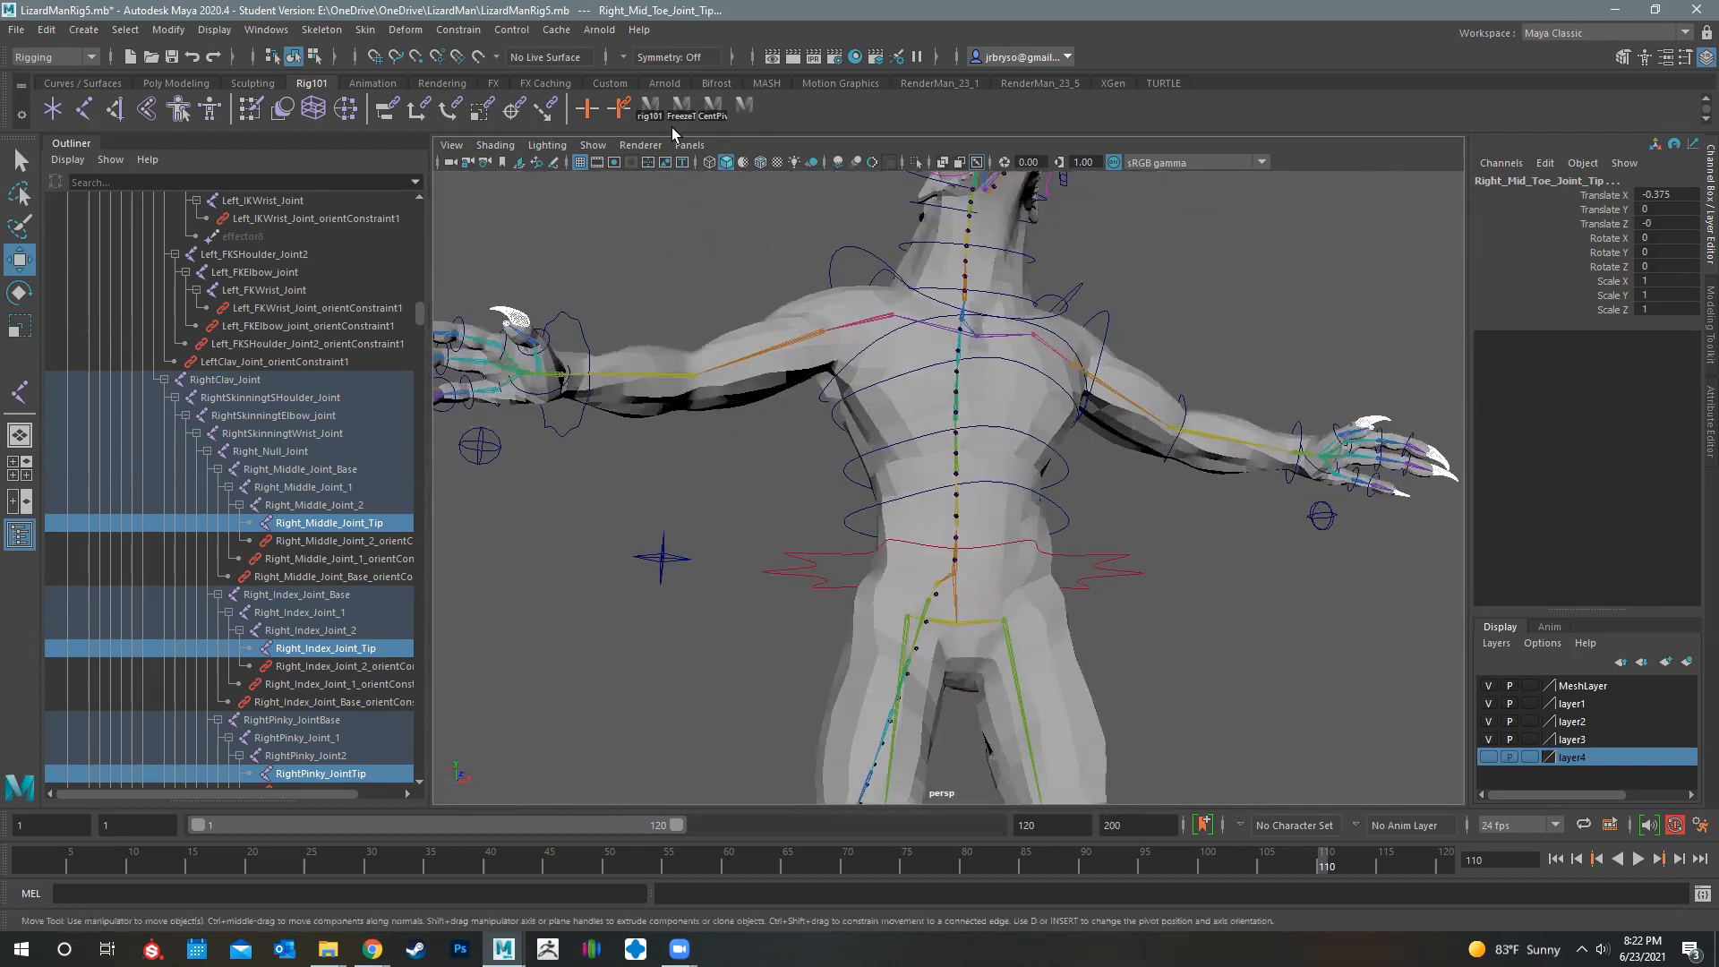
pyautogui.click(364, 29)
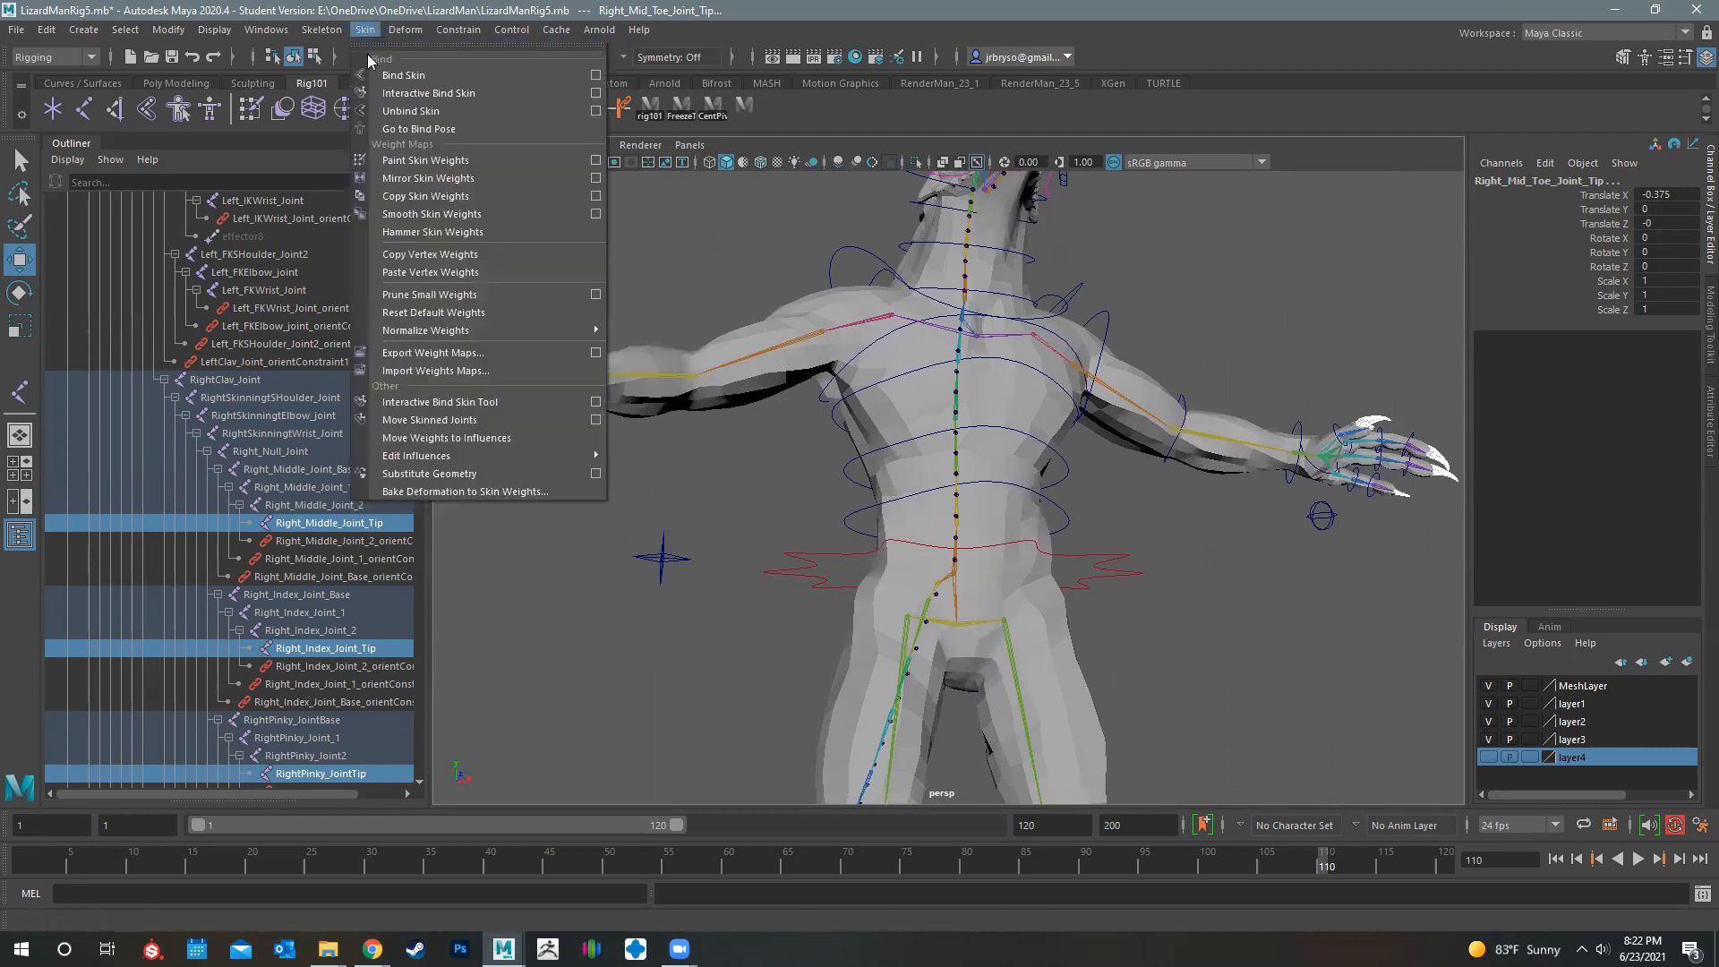
pyautogui.click(394, 69)
# Rotate the left wrist control to test how the hand and claws follow, and undo the rotation
pyautogui.keyDown('alt'); pyautogui.moveTo(1011, 537); pyautogui.dragTo(860, 403); pyautogui.keyUp('alt')
pyautogui.keyDown('alt'); pyautogui.moveTo(860, 403); pyautogui.dragTo(1002, 398, button='right'); pyautogui.keyUp('alt')
pyautogui.keyDown('alt'); pyautogui.moveTo(1003, 399); pyautogui.dragTo(863, 379, button='middle'); pyautogui.keyUp('alt')
pyautogui.keyDown('alt'); pyautogui.moveTo(863, 380); pyautogui.dragTo(914, 391, button='right'); pyautogui.keyUp('alt')
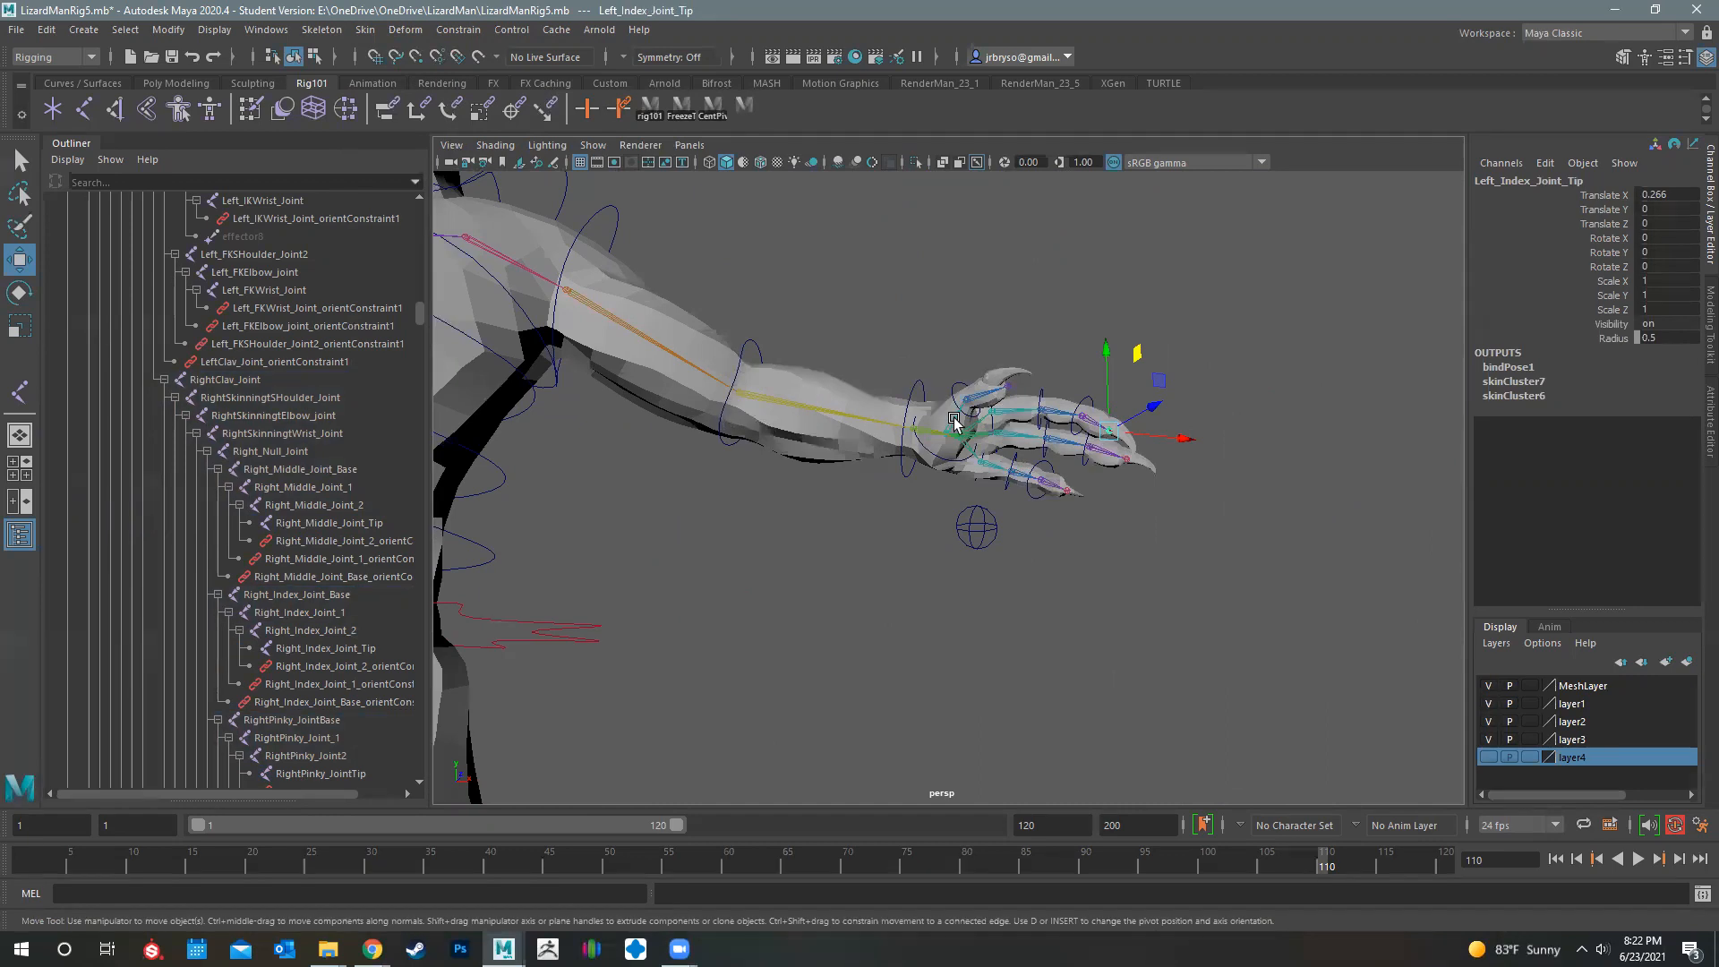
pyautogui.click(920, 433)
pyautogui.press('e')
pyautogui.moveTo(999, 471); pyautogui.dragTo(985, 523)
pyautogui.hotkey('ctrl', 'z')
# Rotate the left hand's finger controls, including LeftFingerConPinkyTip, to test the claws, and undo the rotations
pyautogui.keyDown('alt'); pyautogui.moveTo(933, 517); pyautogui.dragTo(770, 505, button='middle'); pyautogui.keyUp('alt')
pyautogui.keyDown('alt'); pyautogui.moveTo(770, 506); pyautogui.dragTo(841, 497, button='right'); pyautogui.keyUp('alt')
pyautogui.click(785, 498)
pyautogui.moveTo(805, 541)
pyautogui.mouseDown()
pyautogui.moveTo(994, 551)
pyautogui.moveTo(825, 570)
pyautogui.mouseUp()
pyautogui.hotkey('ctrl', 'z')
pyautogui.click(1002, 550)
pyautogui.click(857, 474)
pyautogui.keyDown('alt'); pyautogui.moveTo(813, 575); pyautogui.dragTo(847, 537); pyautogui.keyUp('alt')
pyautogui.hotkey('ctrl', 'z')
# Check the teeth mesh inside the mouth and select the gums mesh, GumsGeo
pyautogui.keyDown('alt'); pyautogui.moveTo(1013, 395); pyautogui.dragTo(760, 426); pyautogui.keyUp('alt')
pyautogui.scroll(-5, 851, 358)
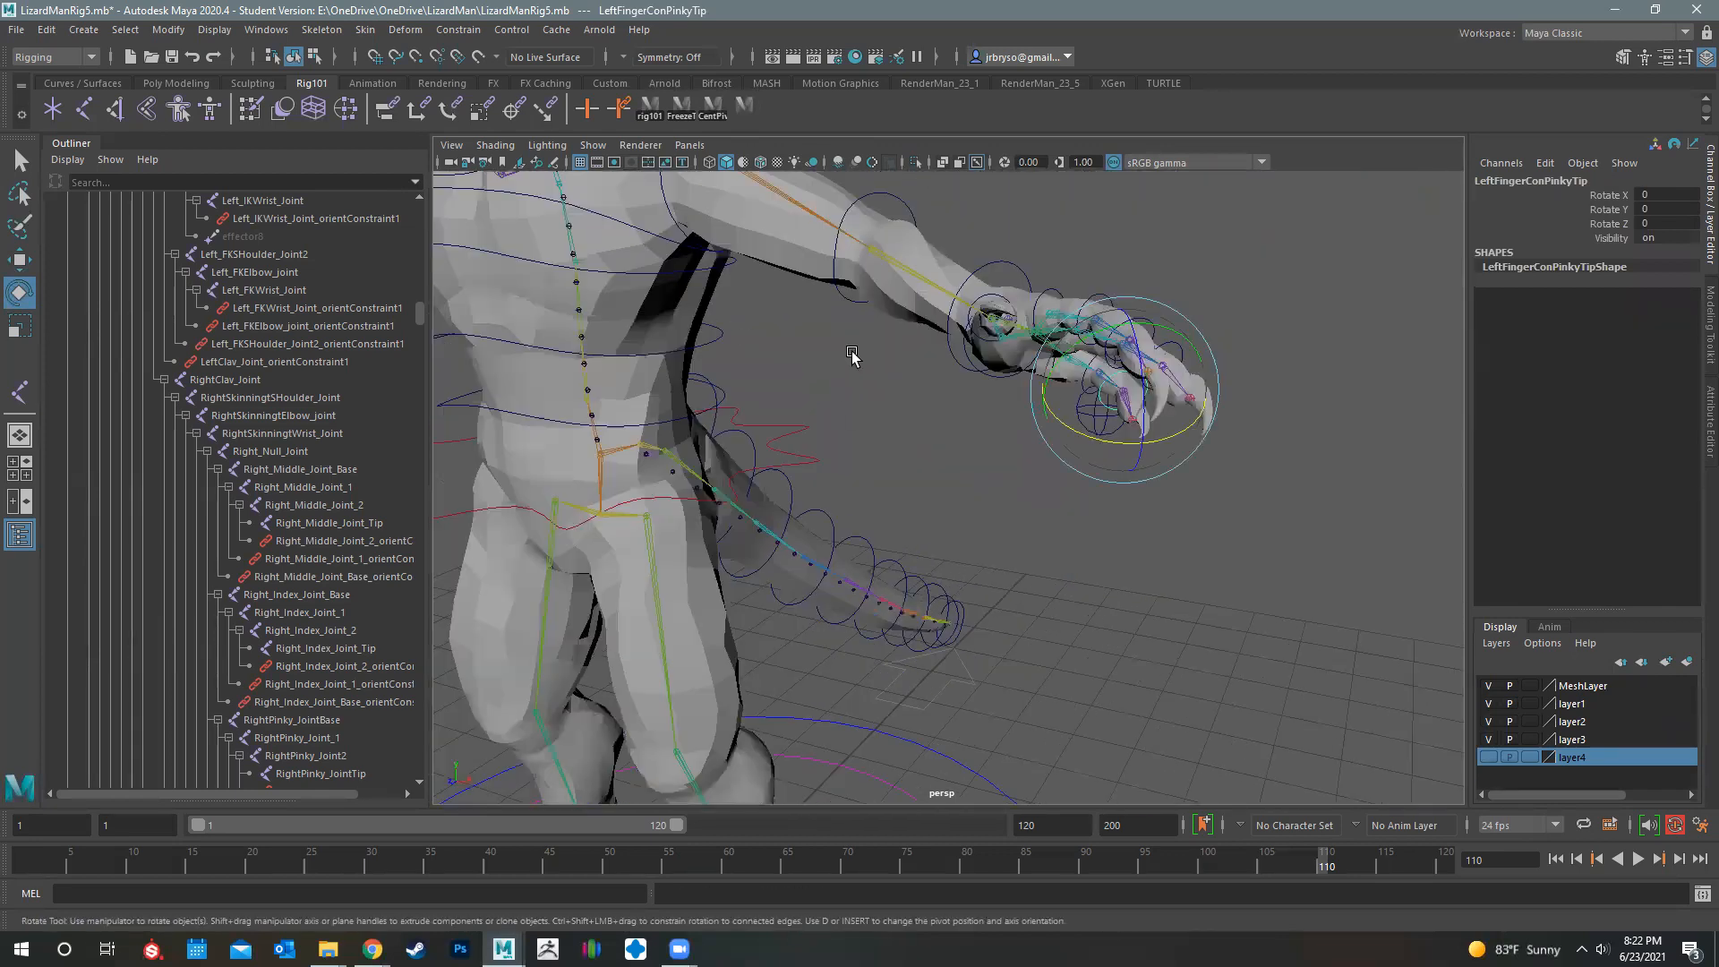
pyautogui.keyDown('alt'); pyautogui.moveTo(1055, 555); pyautogui.dragTo(890, 525, button='right'); pyautogui.keyUp('alt')
pyautogui.keyDown('alt'); pyautogui.moveTo(890, 525); pyautogui.dragTo(1137, 430); pyautogui.keyUp('alt')
pyautogui.keyDown('alt'); pyautogui.moveTo(1137, 358); pyautogui.dragTo(1101, 534, button='middle'); pyautogui.keyUp('alt')
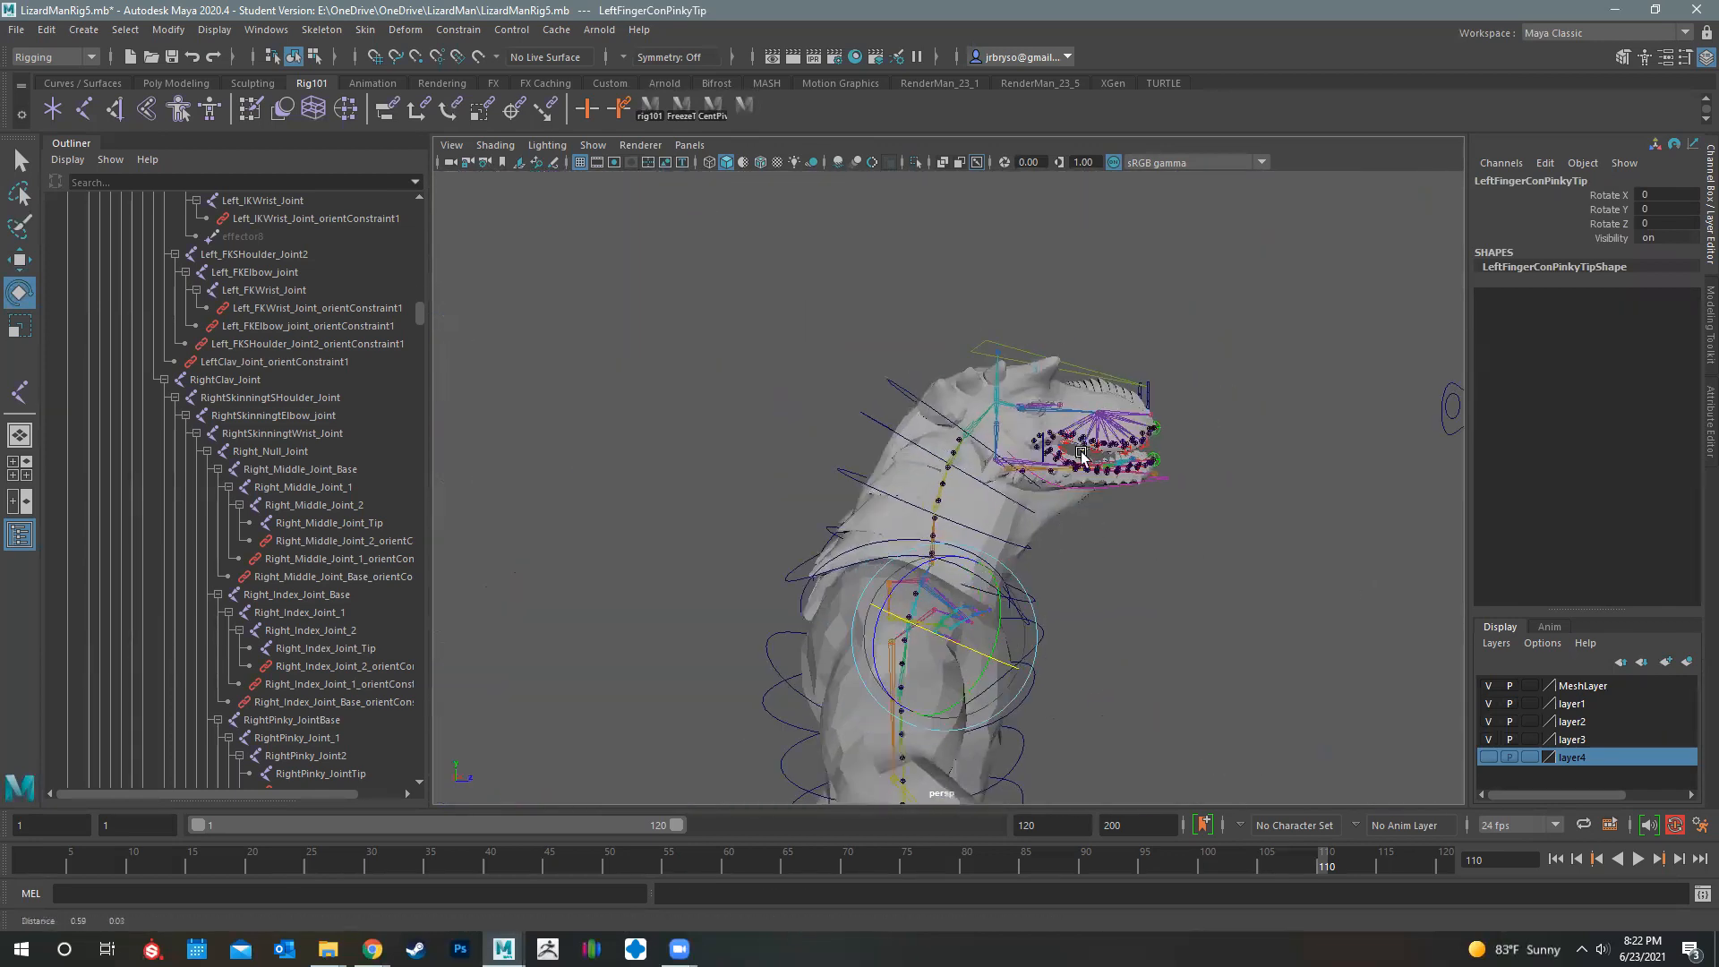
pyautogui.scroll(10, 1082, 455)
pyautogui.click(1041, 470)
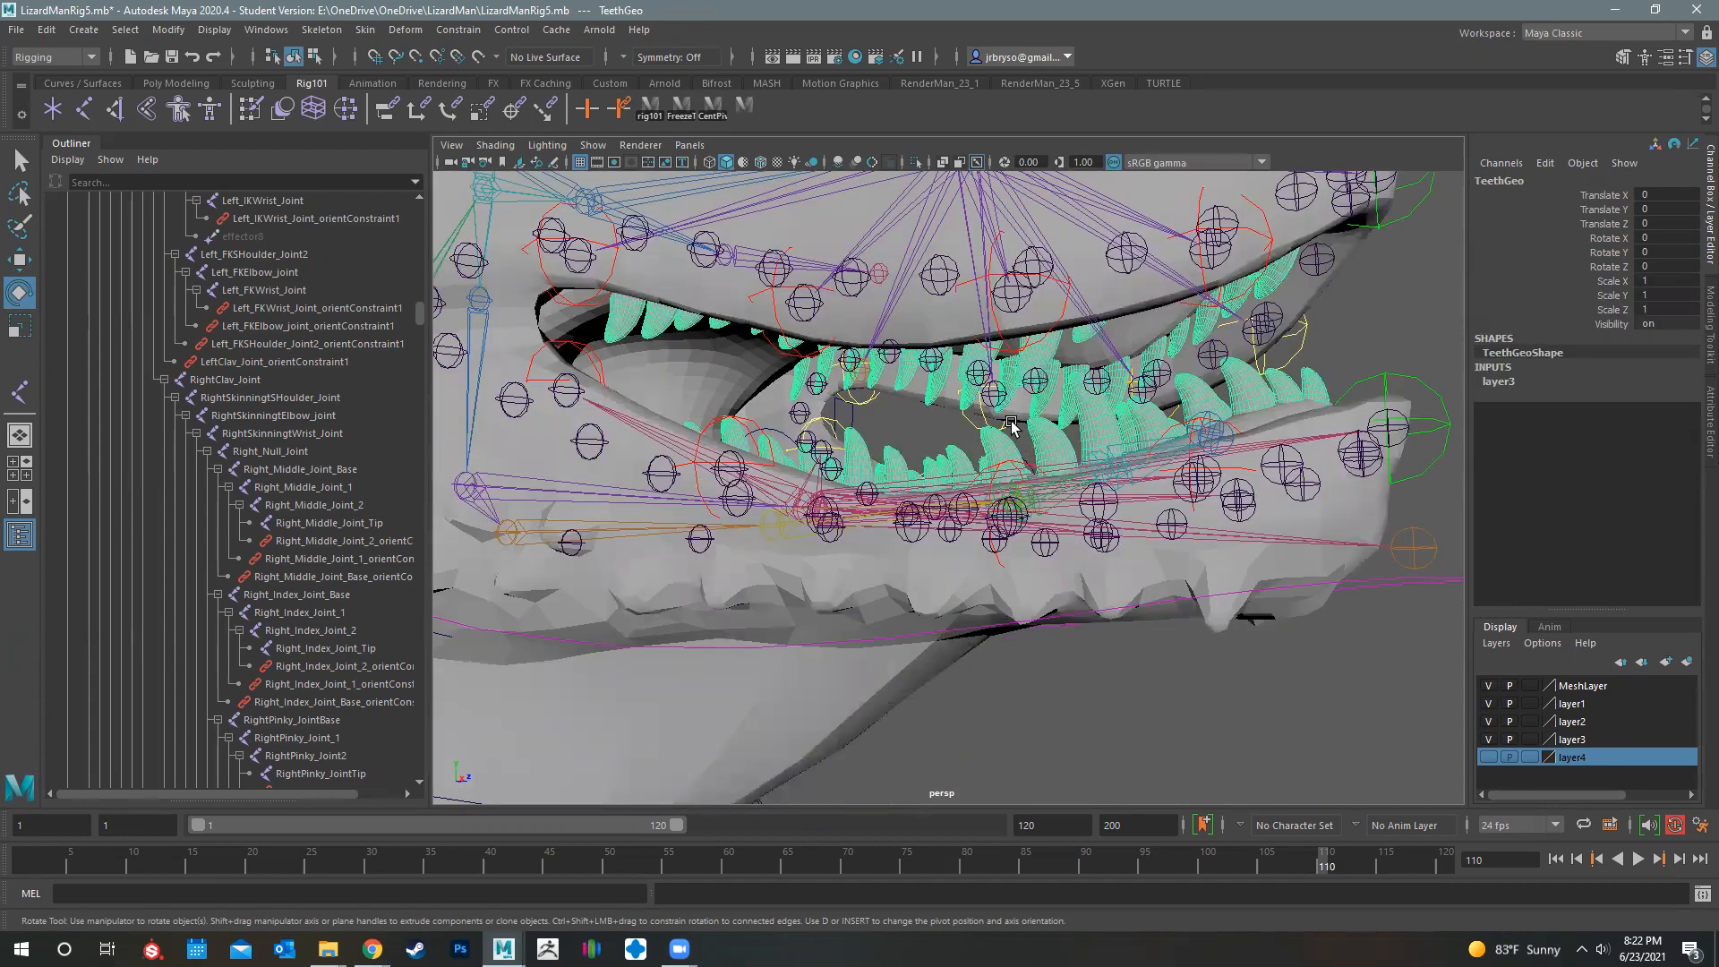
pyautogui.keyDown('alt'); pyautogui.moveTo(1058, 434); pyautogui.dragTo(1014, 473); pyautogui.keyUp('alt')
pyautogui.scroll(-3, 1015, 473)
pyautogui.click(844, 506)
pyautogui.keyDown('alt'); pyautogui.moveTo(845, 506); pyautogui.dragTo(694, 436); pyautogui.keyUp('alt')
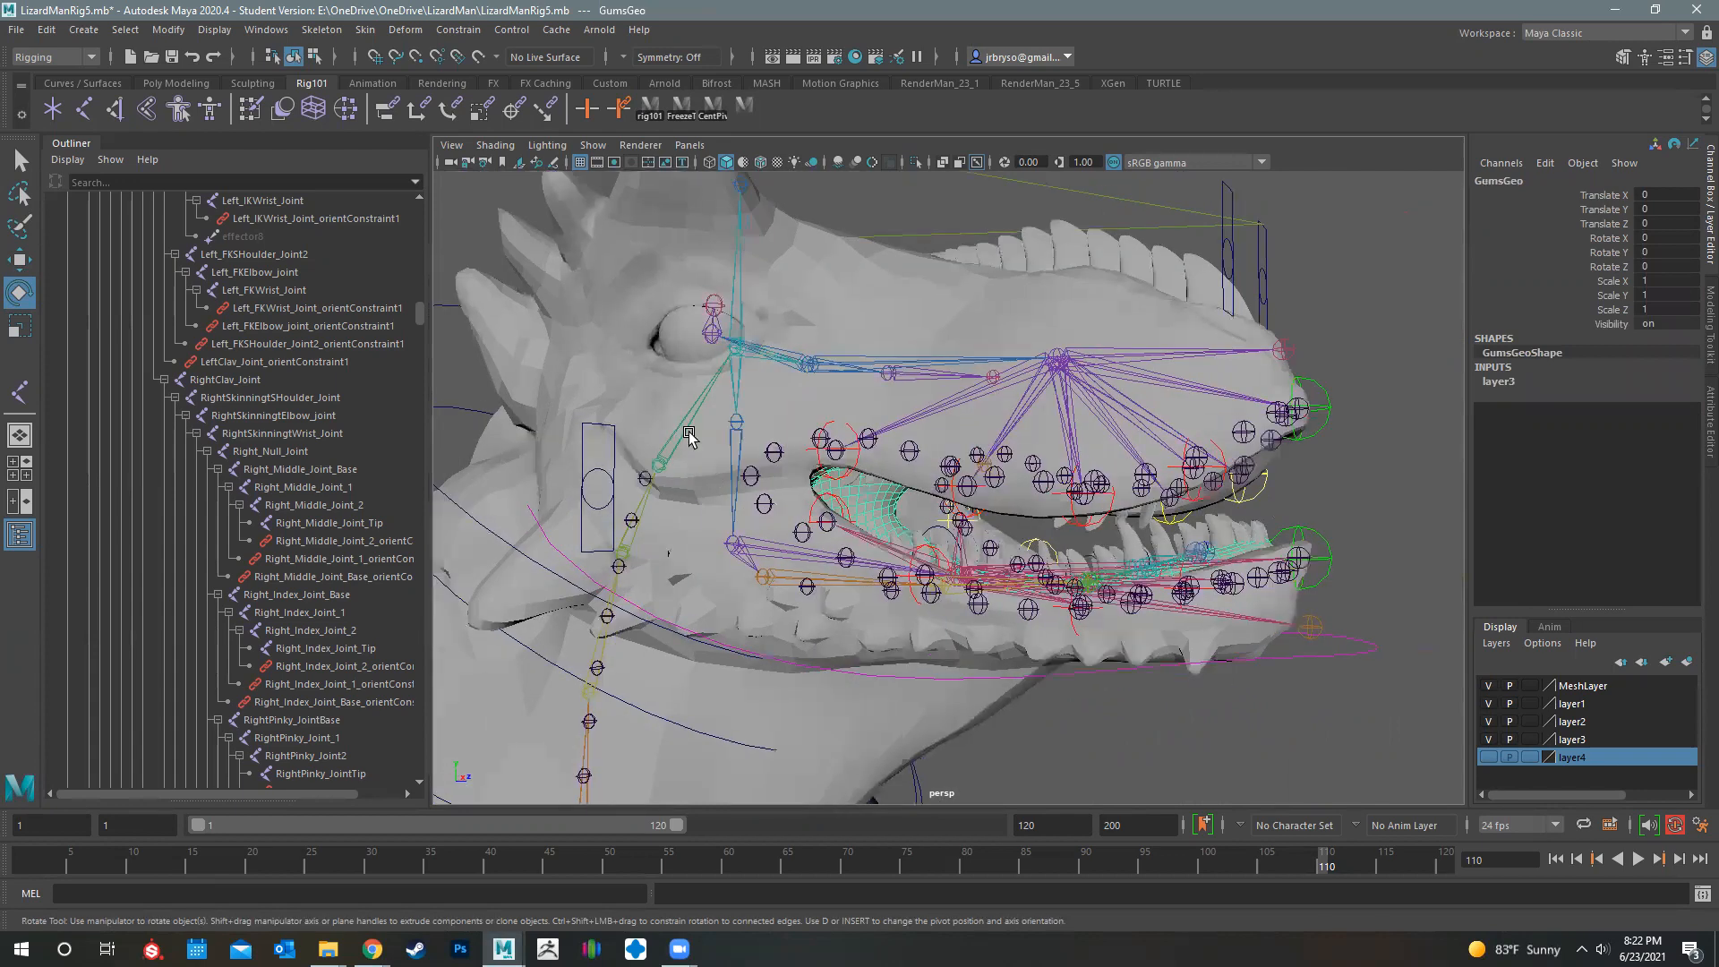
# Add the joints at the base of the jaw, JawPivotJnt and JawJoint1, to the gums mesh selection
pyautogui.scroll(2, 694, 436)
pyautogui.click(698, 435)
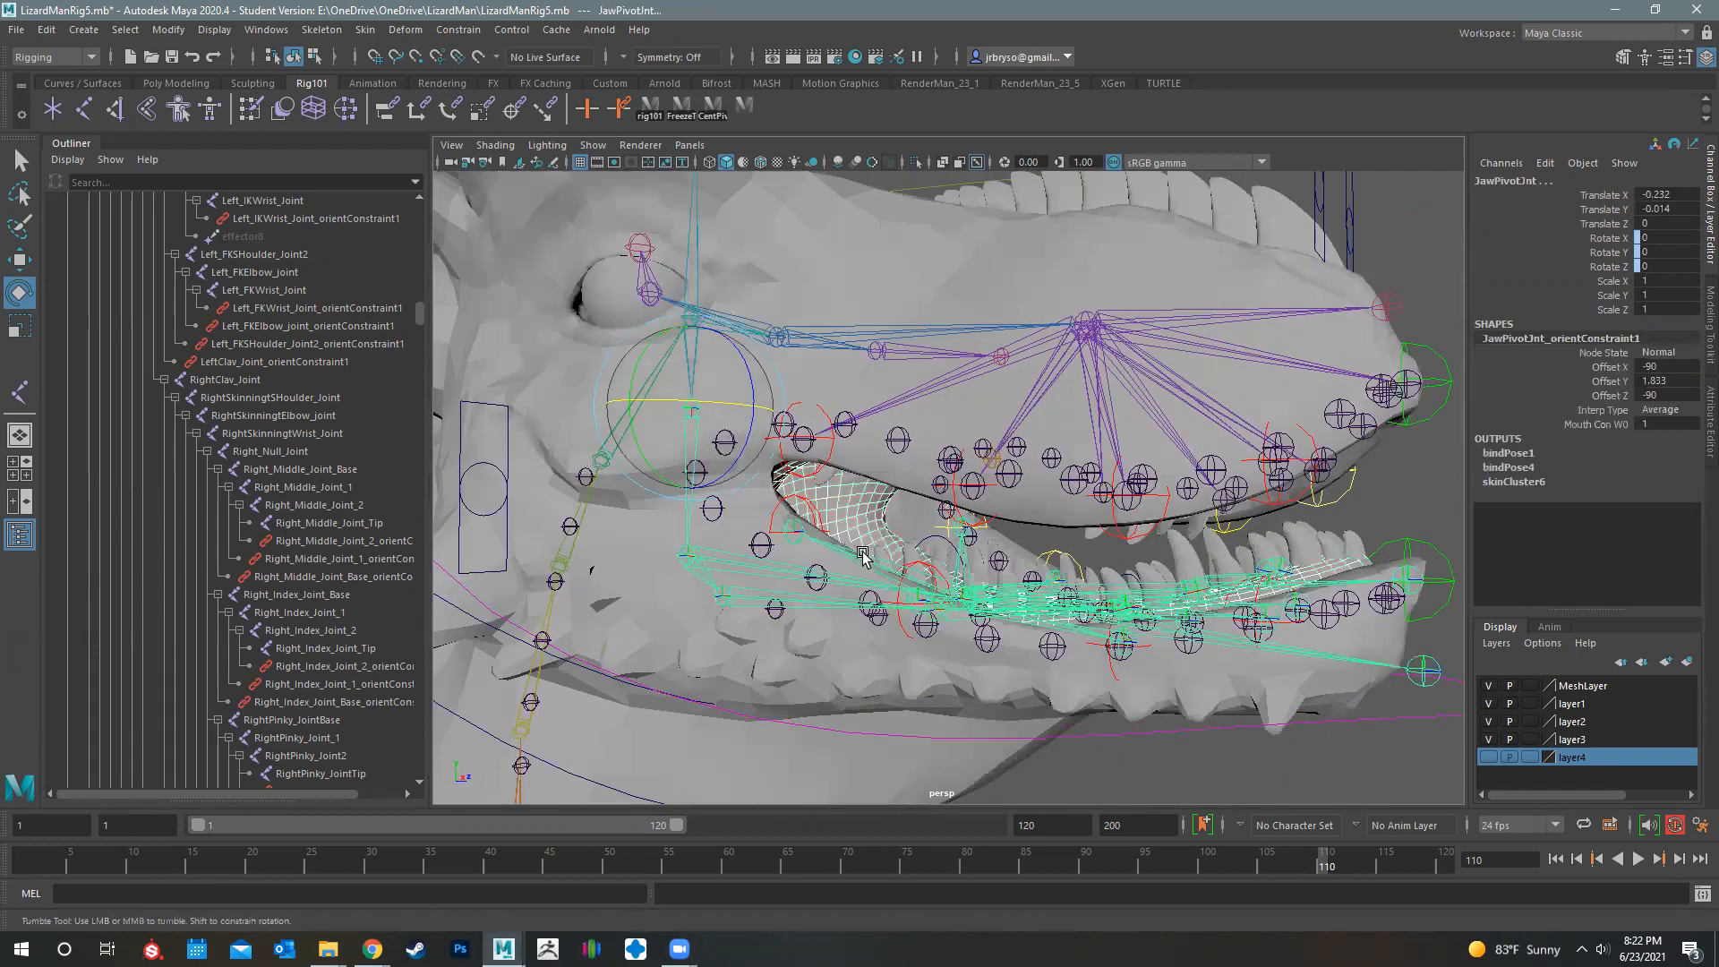
pyautogui.keyDown('alt'); pyautogui.moveTo(839, 549); pyautogui.dragTo(809, 524); pyautogui.keyUp('alt')
pyautogui.keyDown('alt'); pyautogui.moveTo(974, 690); pyautogui.dragTo(992, 722); pyautogui.keyUp('alt')
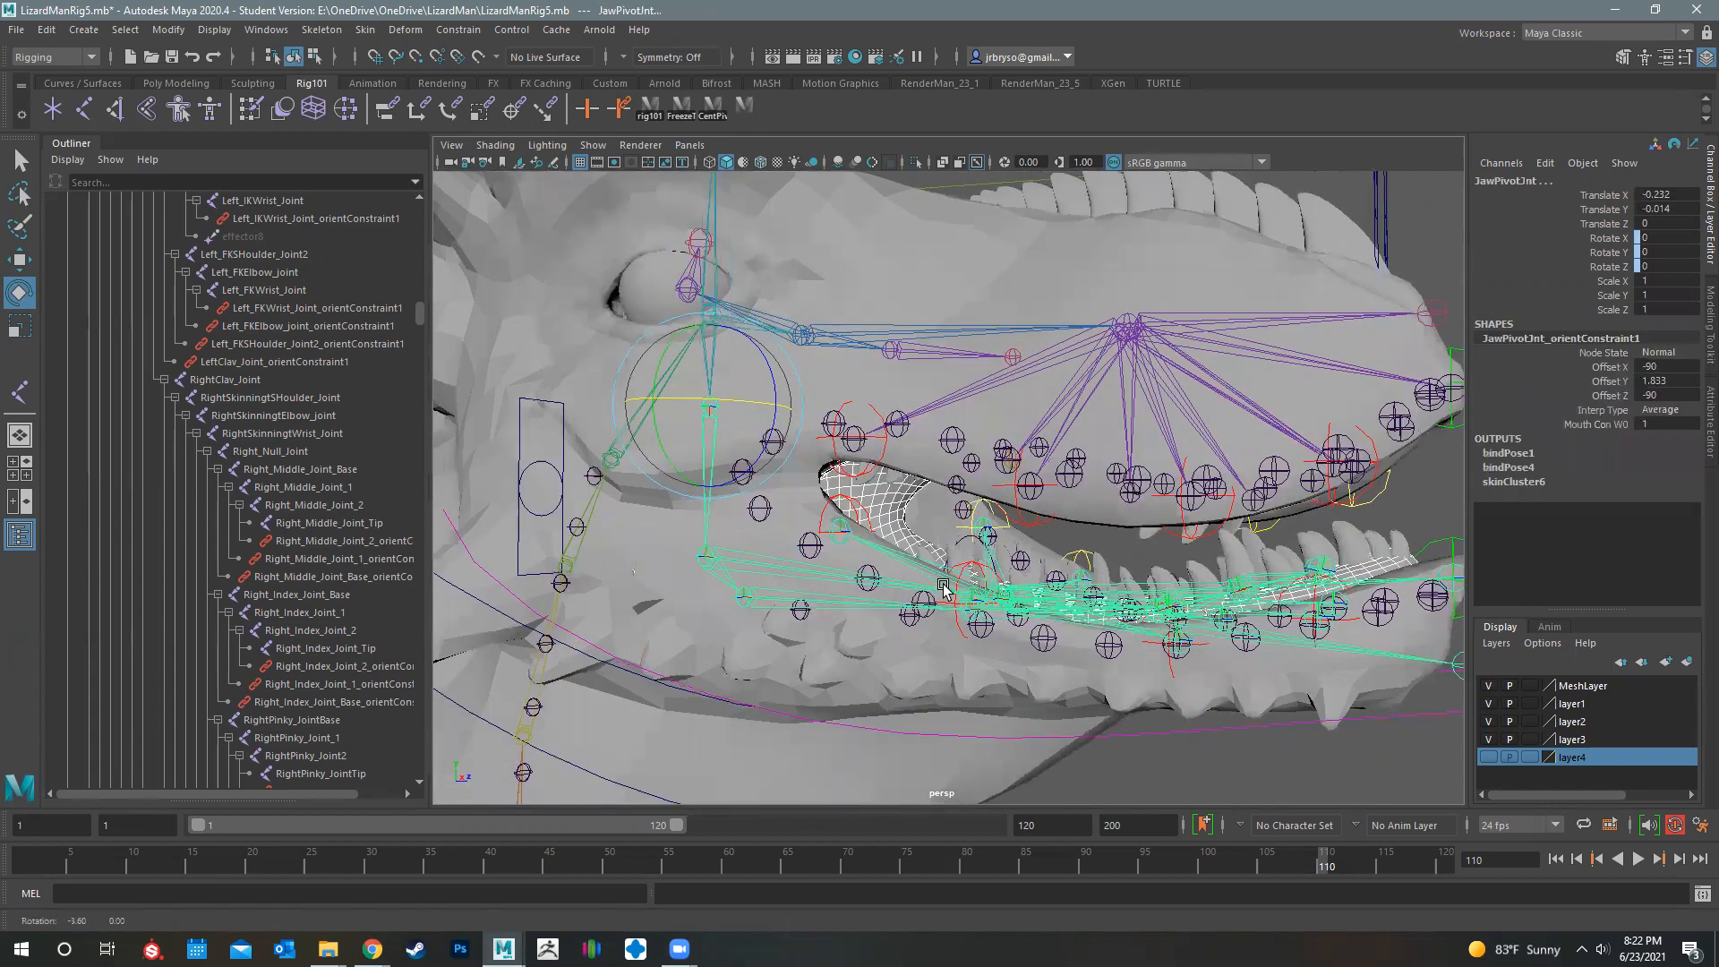
pyautogui.keyDown('alt'); pyautogui.moveTo(976, 627); pyautogui.dragTo(741, 564); pyautogui.keyUp('alt')
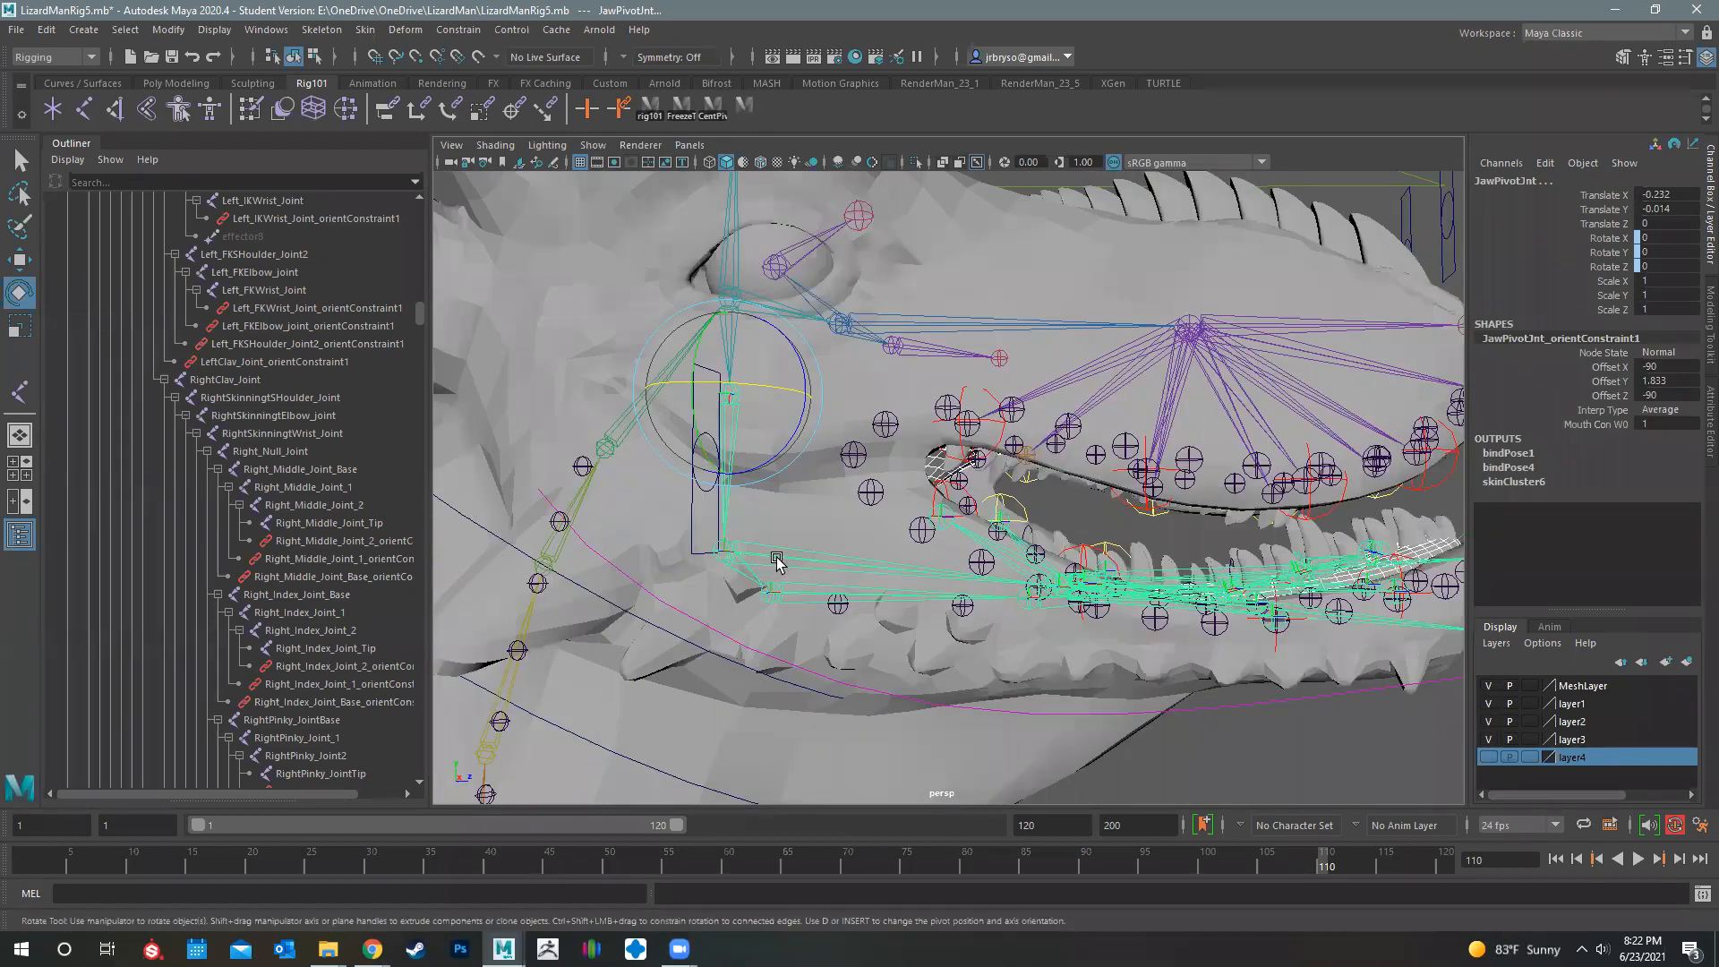
pyautogui.scroll(3, 776, 562)
pyautogui.click(777, 561)
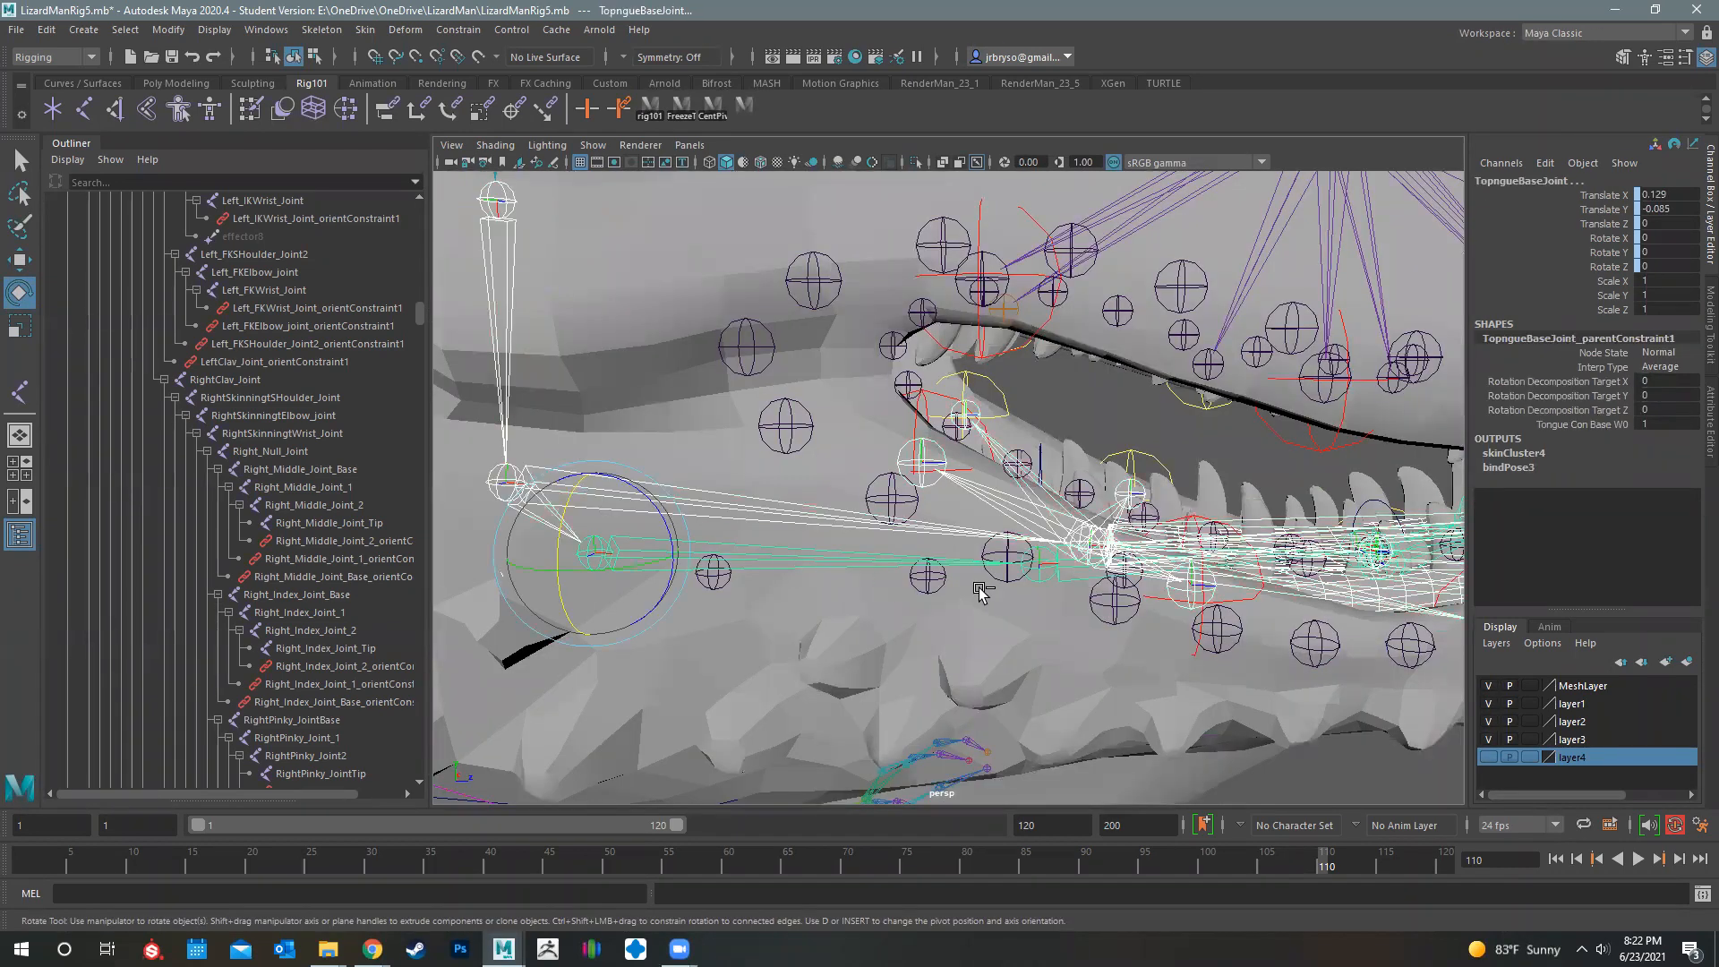
pyautogui.click(755, 507)
pyautogui.keyDown('alt'); pyautogui.moveTo(930, 563); pyautogui.dragTo(754, 547, button='middle'); pyautogui.keyUp('alt')
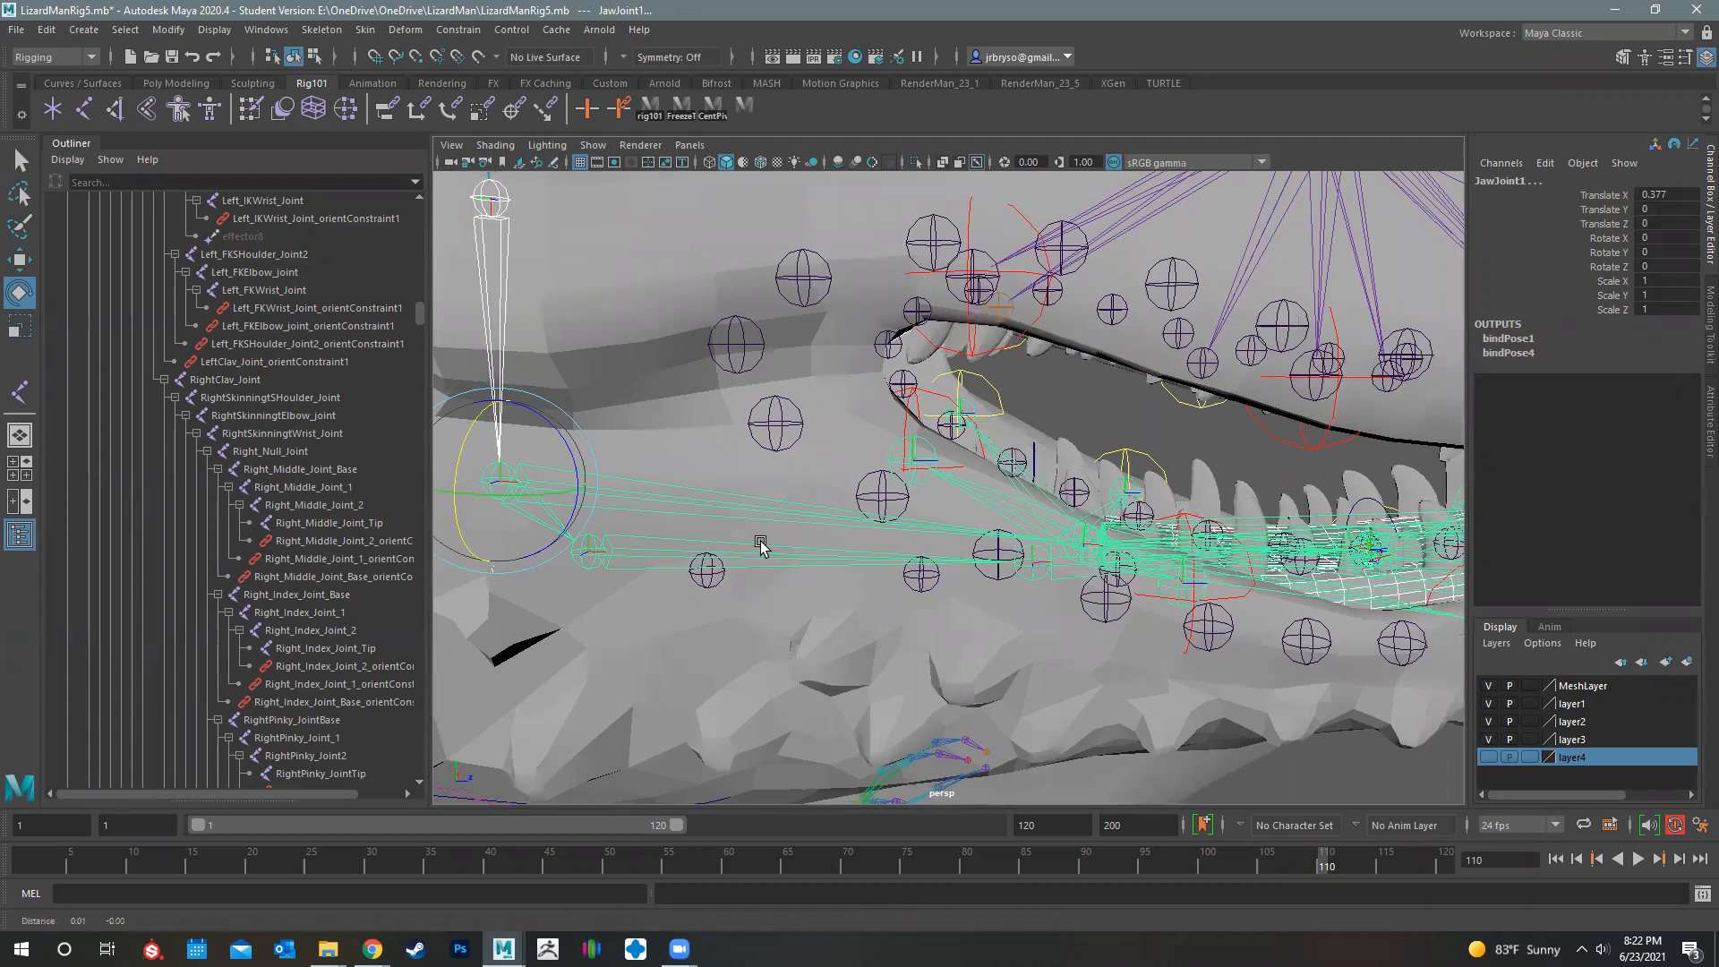
pyautogui.keyDown('alt'); pyautogui.moveTo(882, 590); pyautogui.dragTo(828, 601, button='middle'); pyautogui.keyUp('alt')
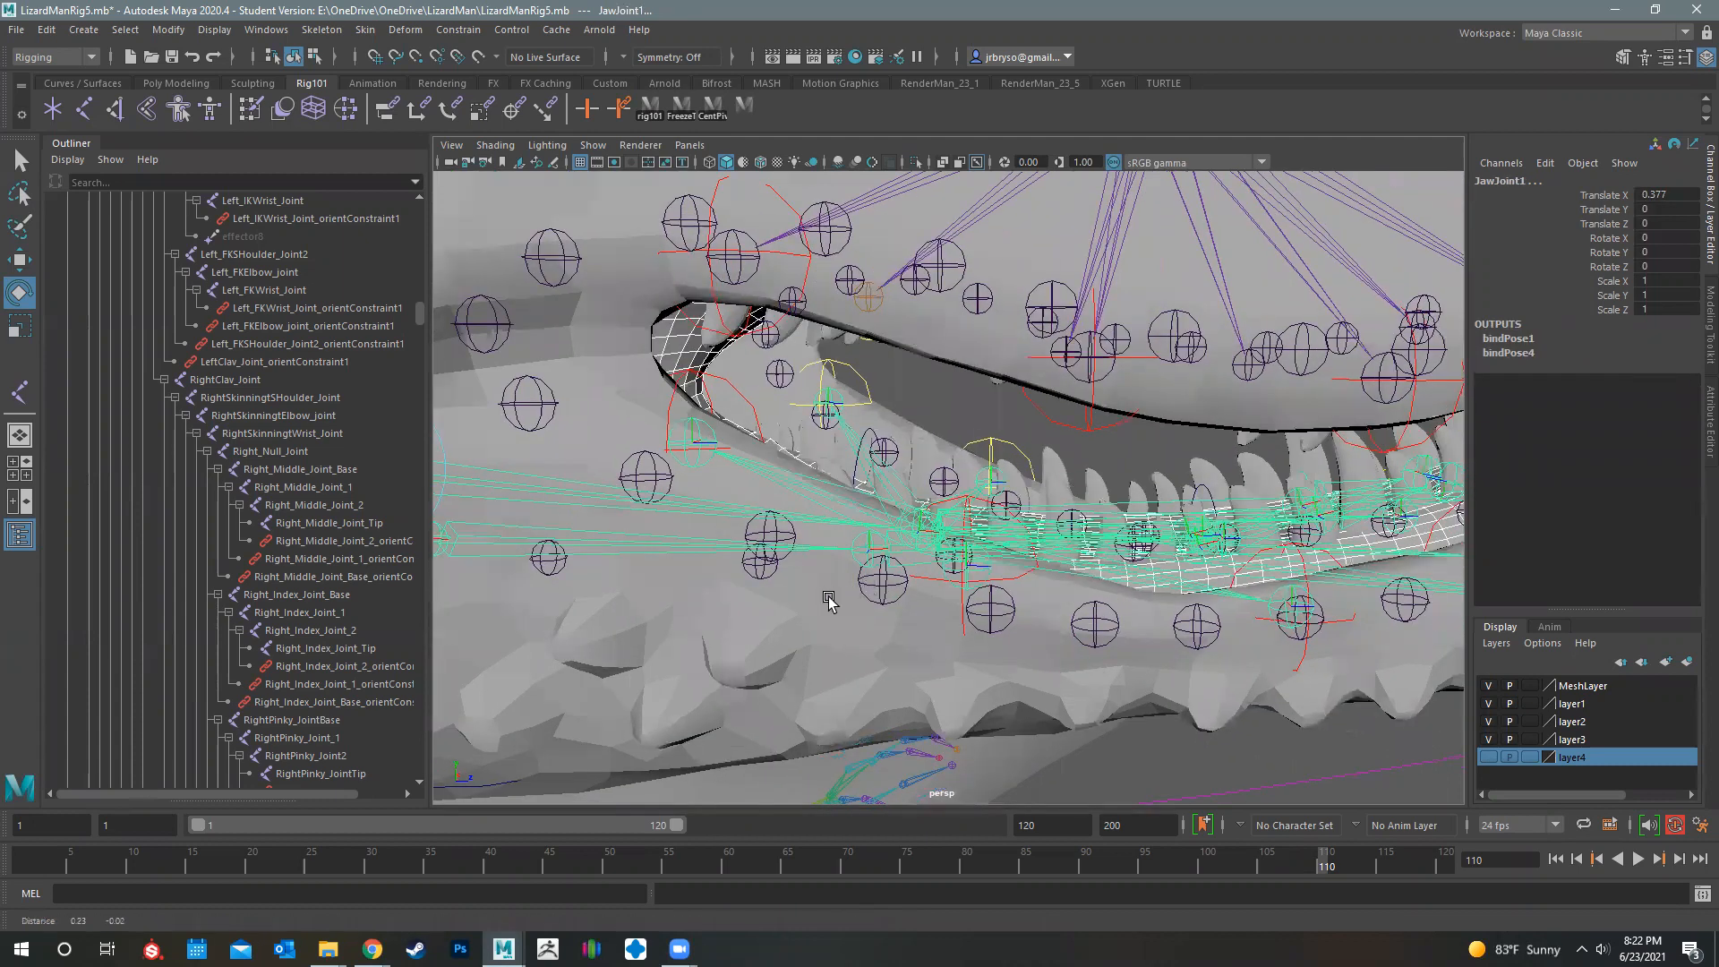
# Add the jaw tip joint, JawJointTip, and the upper jaw joint, UpperJaw_mid_joint, to the selection
pyautogui.scroll(-5, 1364, 512)
pyautogui.keyDown('alt'); pyautogui.moveTo(1363, 512); pyautogui.dragTo(1339, 514); pyautogui.keyUp('alt')
pyautogui.keyDown('shift'); pyautogui.click(1334, 518); pyautogui.keyUp('shift')
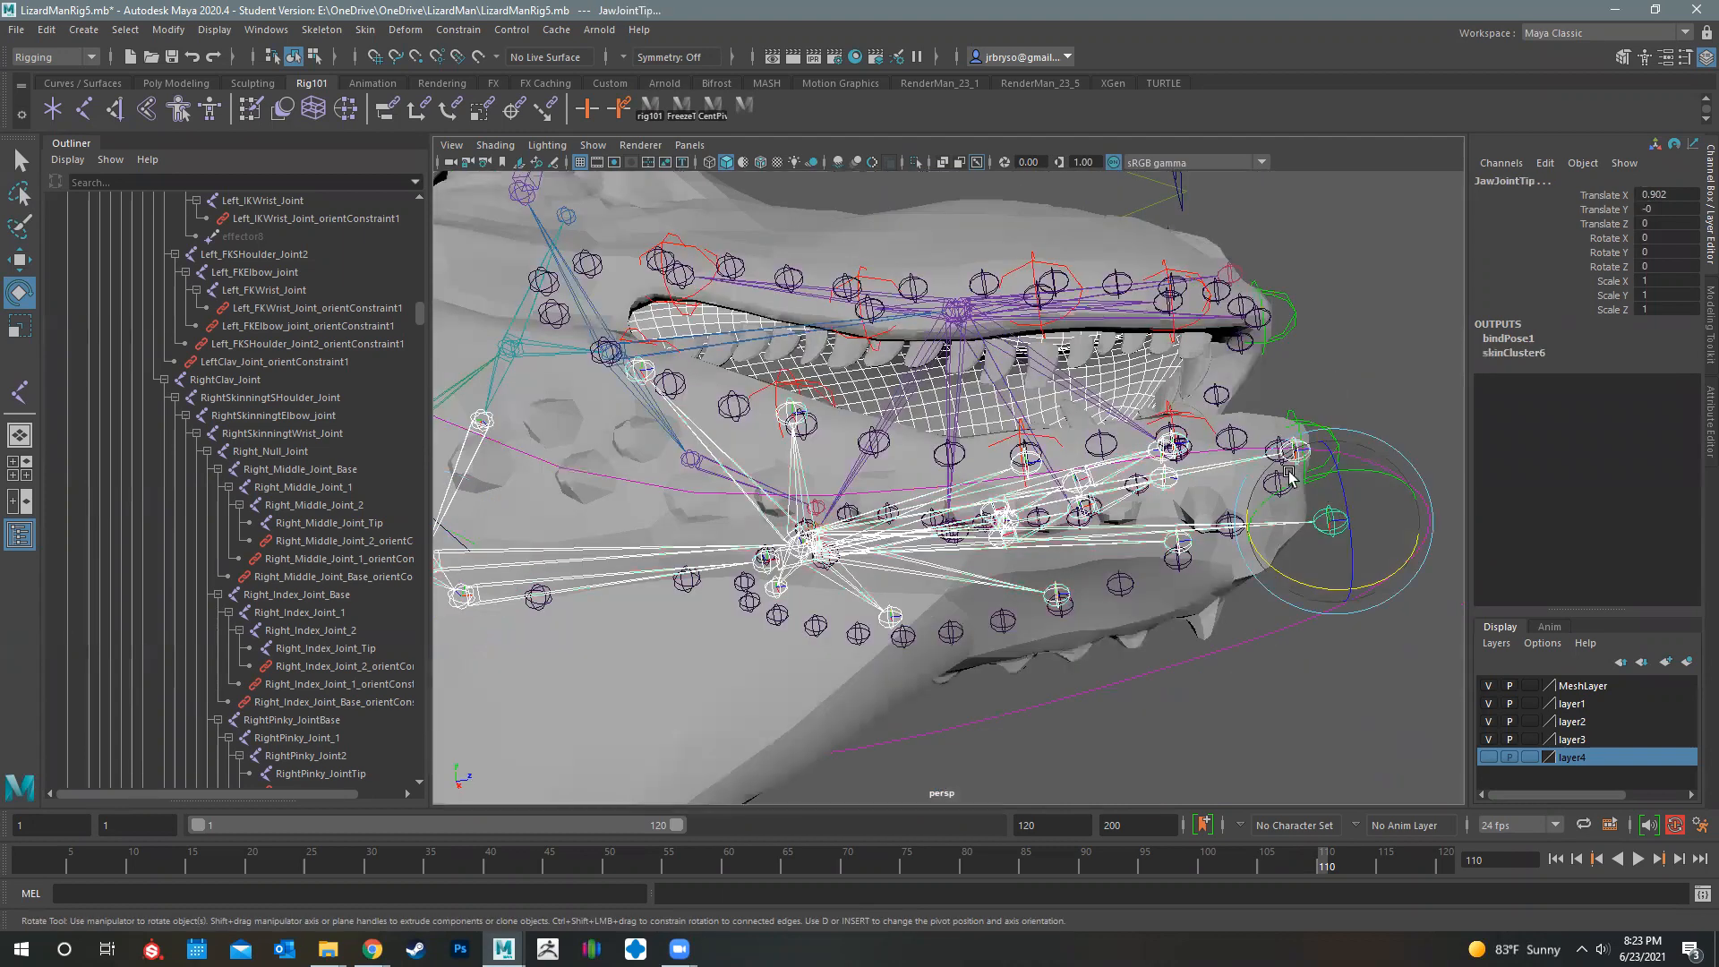
pyautogui.keyDown('alt'); pyautogui.moveTo(1015, 452); pyautogui.dragTo(883, 519); pyautogui.keyUp('alt')
pyautogui.keyDown('shift'); pyautogui.click(1030, 466); pyautogui.keyUp('shift')
pyautogui.keyDown('alt'); pyautogui.moveTo(1056, 467); pyautogui.dragTo(856, 370, button='middle'); pyautogui.keyUp('alt')
pyautogui.keyDown('alt'); pyautogui.moveTo(1240, 383); pyautogui.dragTo(1205, 394); pyautogui.keyUp('alt')
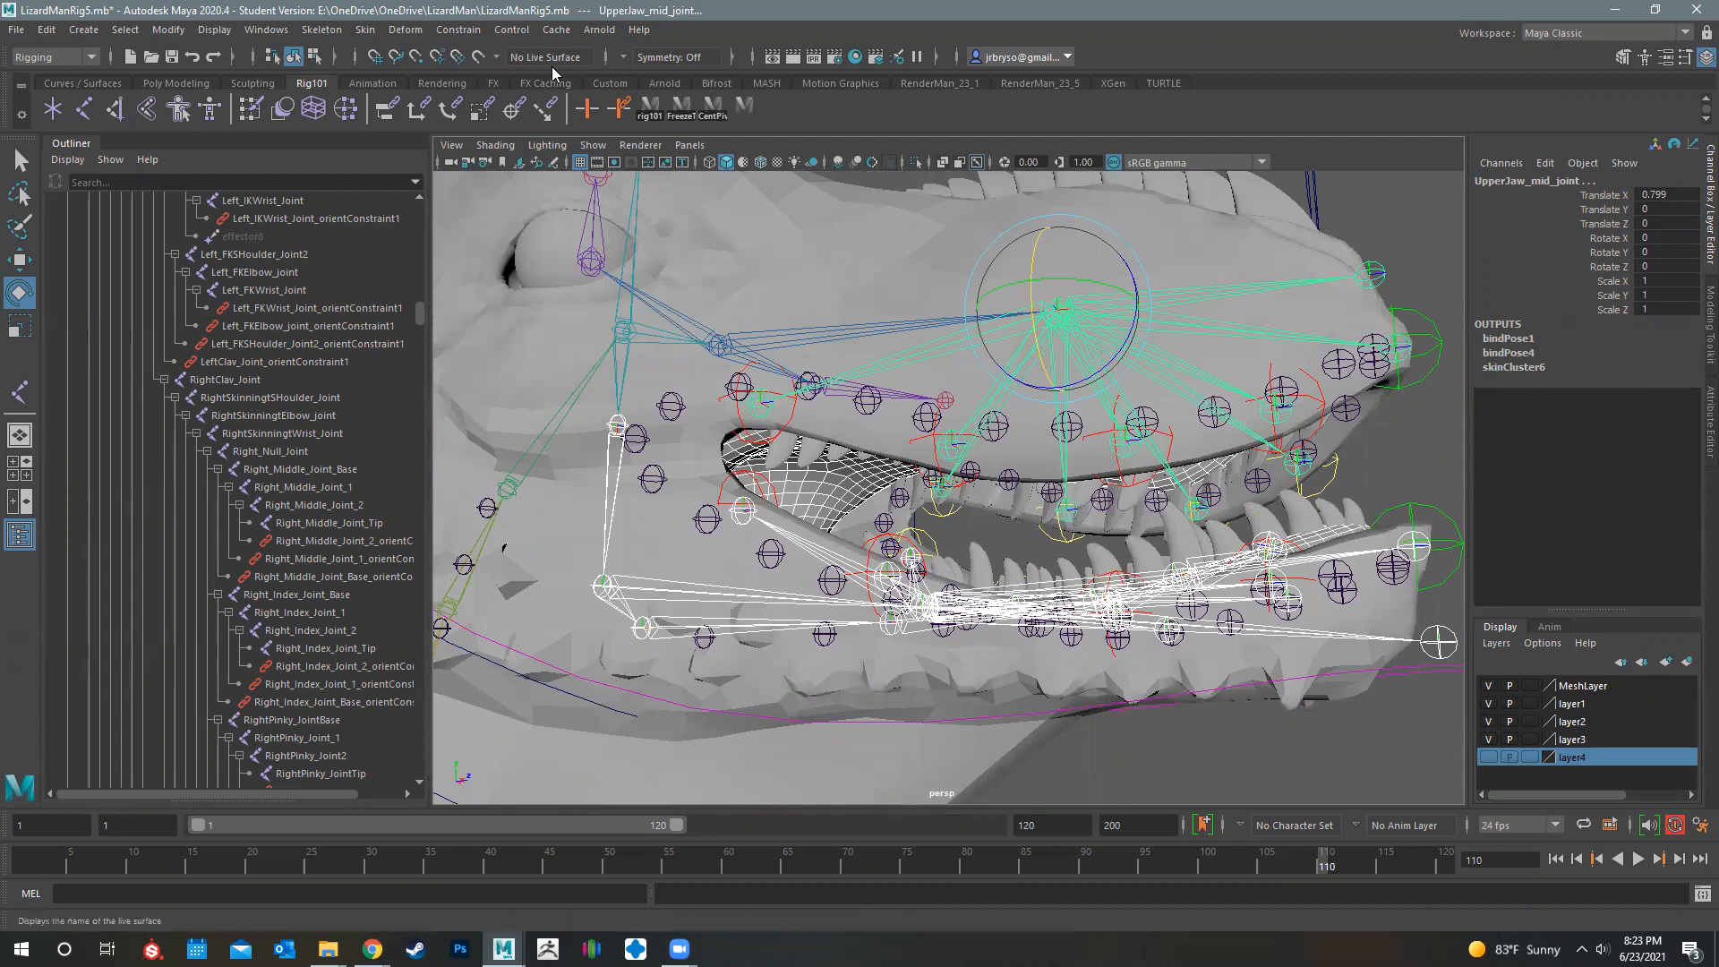
# Bind the gums mesh, GumsGeo, to the selected jaw joints
pyautogui.click(365, 30)
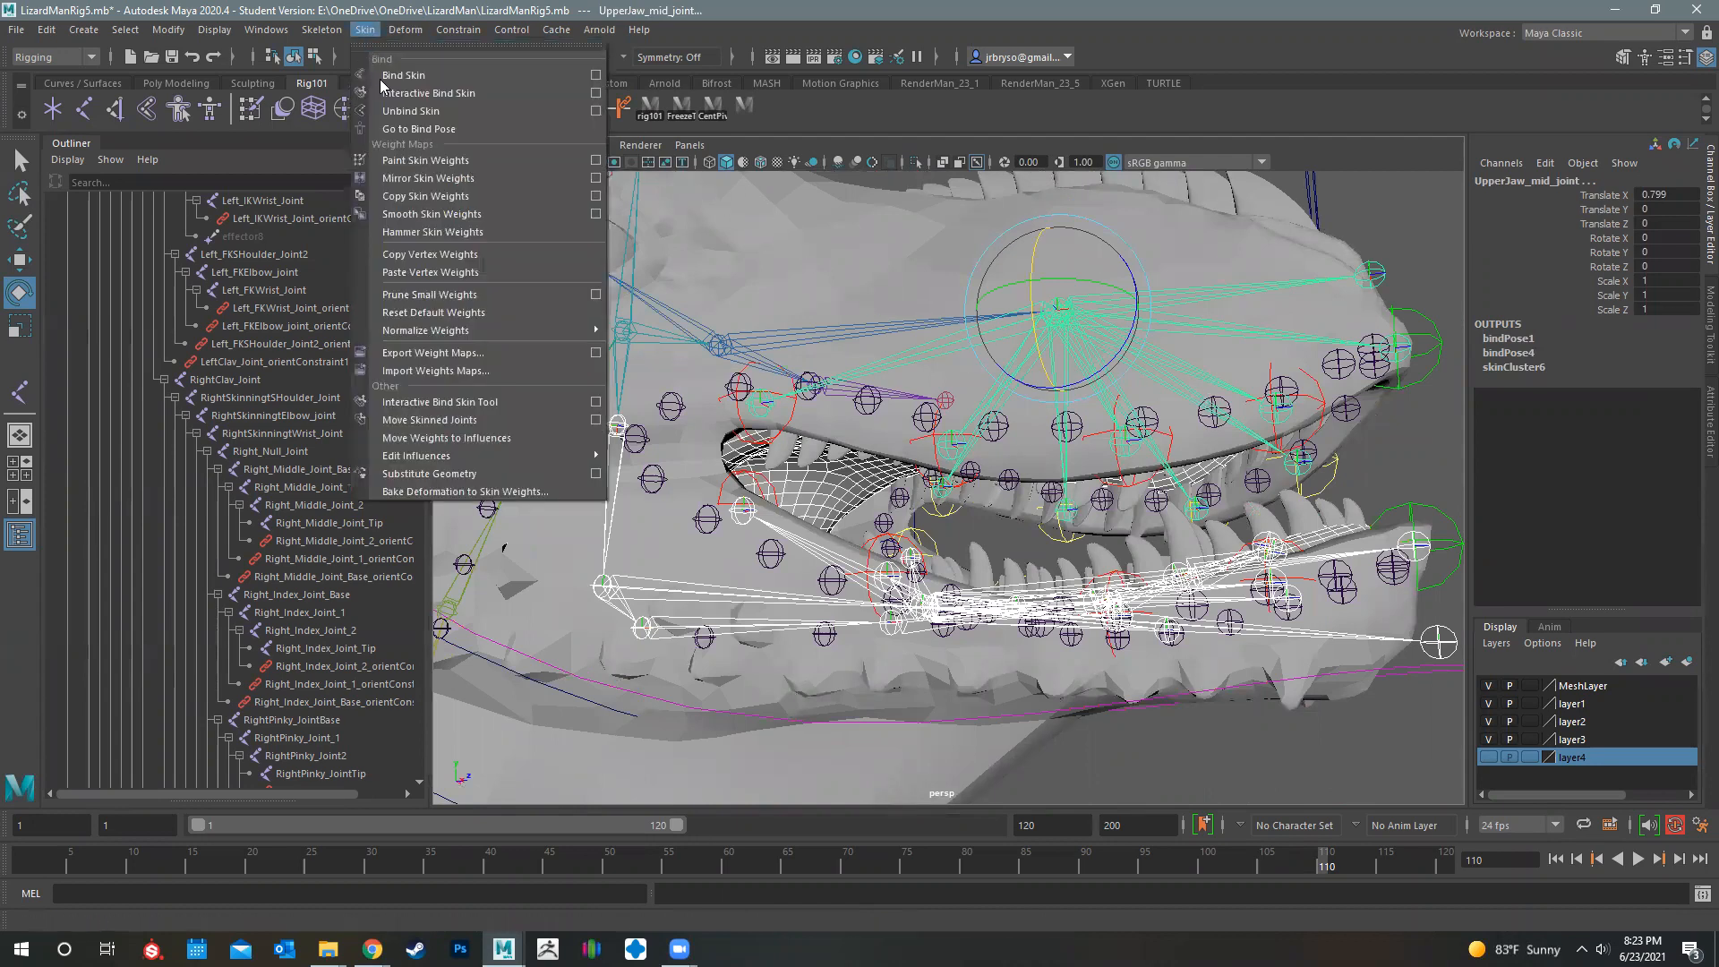
pyautogui.click(411, 76)
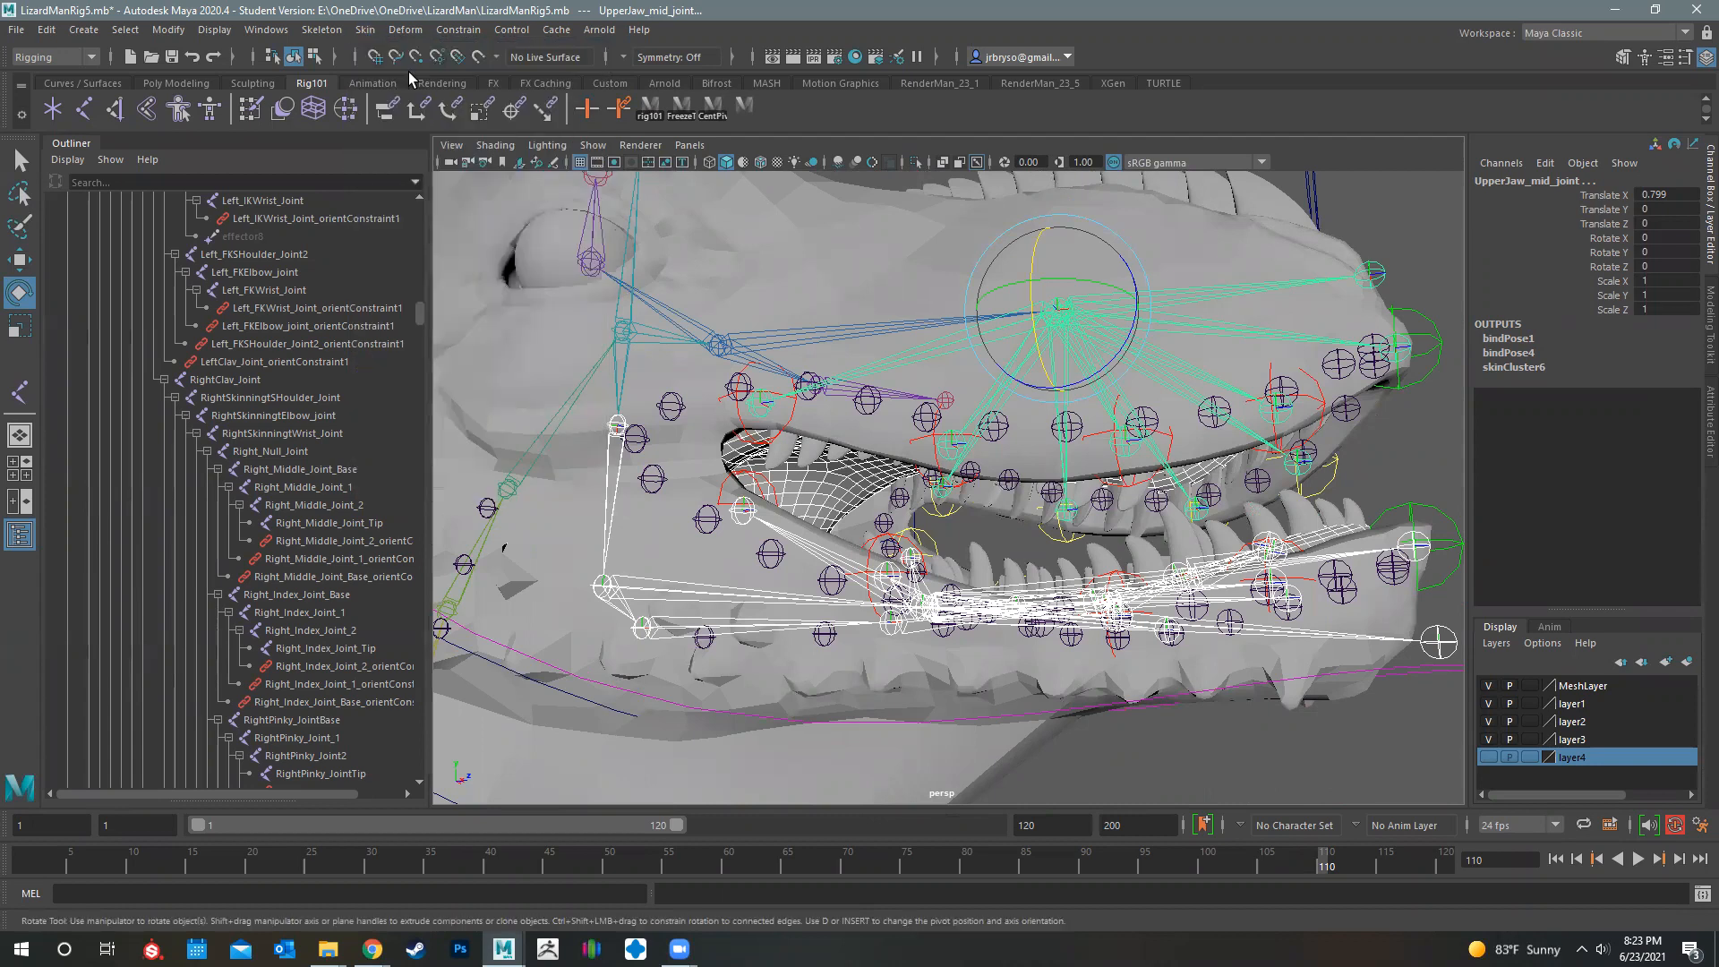
pyautogui.click(1030, 479)
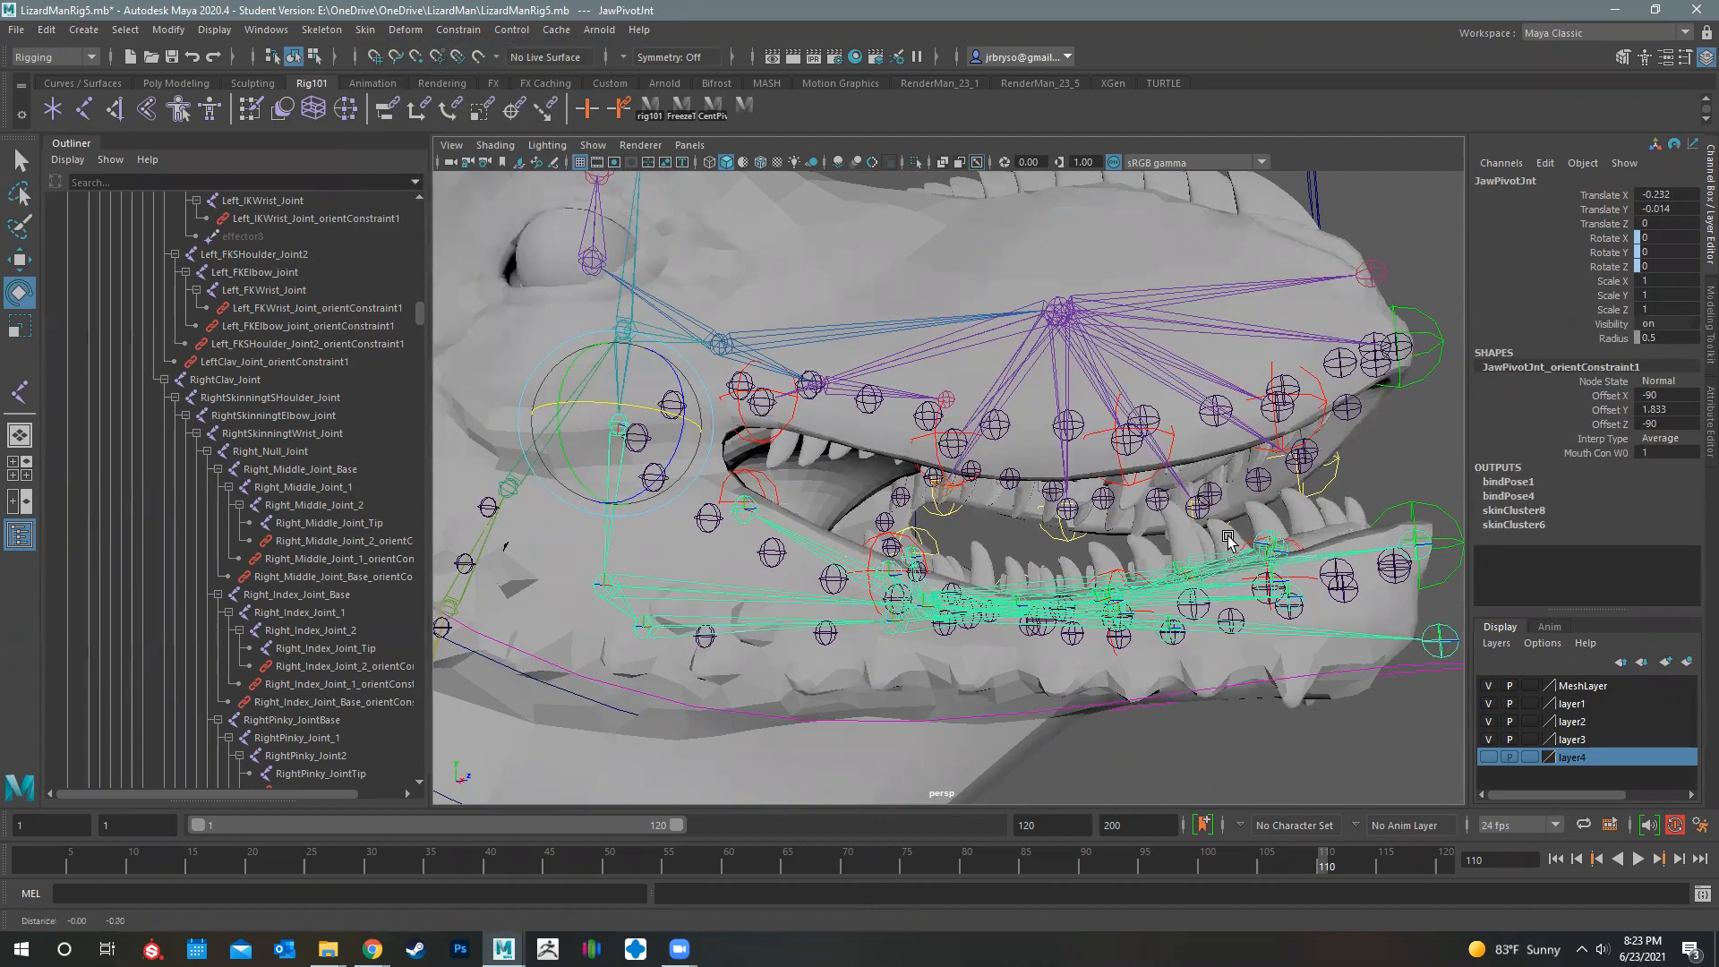
# Rotate the mouth control, MouthCon, to test how the gums follow the jaw, and undo the rotation
pyautogui.scroll(-5, 1235, 537)
pyautogui.click(1175, 598)
pyautogui.keyDown('alt'); pyautogui.moveTo(1133, 646); pyautogui.dragTo(1107, 658); pyautogui.keyUp('alt')
pyautogui.keyDown('alt'); pyautogui.moveTo(1086, 557); pyautogui.dragTo(725, 367); pyautogui.keyUp('alt')
pyautogui.keyDown('alt'); pyautogui.moveTo(640, 414); pyautogui.dragTo(764, 354); pyautogui.keyUp('alt')
pyautogui.scroll(2, 778, 466)
pyautogui.hotkey('ctrl', 'z')
pyautogui.hotkey('ctrl', 'z')
pyautogui.keyDown('alt'); pyautogui.moveTo(987, 462); pyautogui.dragTo(988, 467, button='middle'); pyautogui.keyUp('alt')
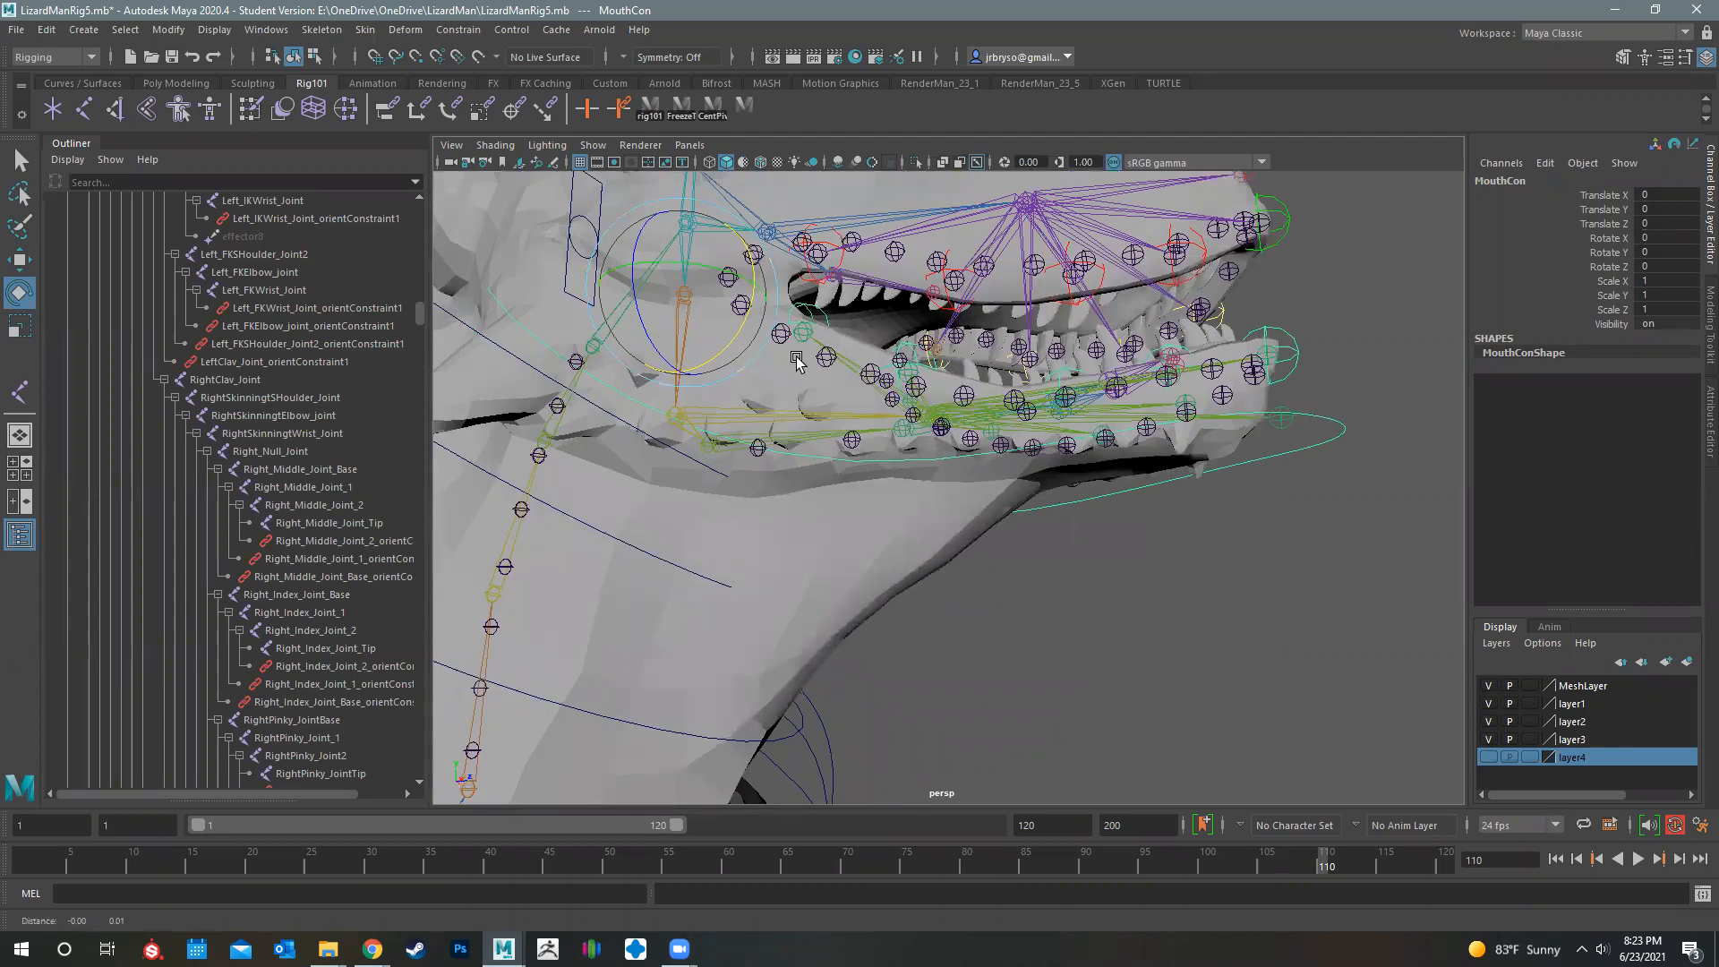
# Select the teeth mesh, TeethGeo, and add the upper jaw joint, UpperJaw_mid_joint, to the selection
pyautogui.keyDown('alt'); pyautogui.moveTo(796, 358); pyautogui.dragTo(811, 466, button='middle'); pyautogui.keyUp('alt')
pyautogui.scroll(4, 940, 445)
pyautogui.click(932, 432)
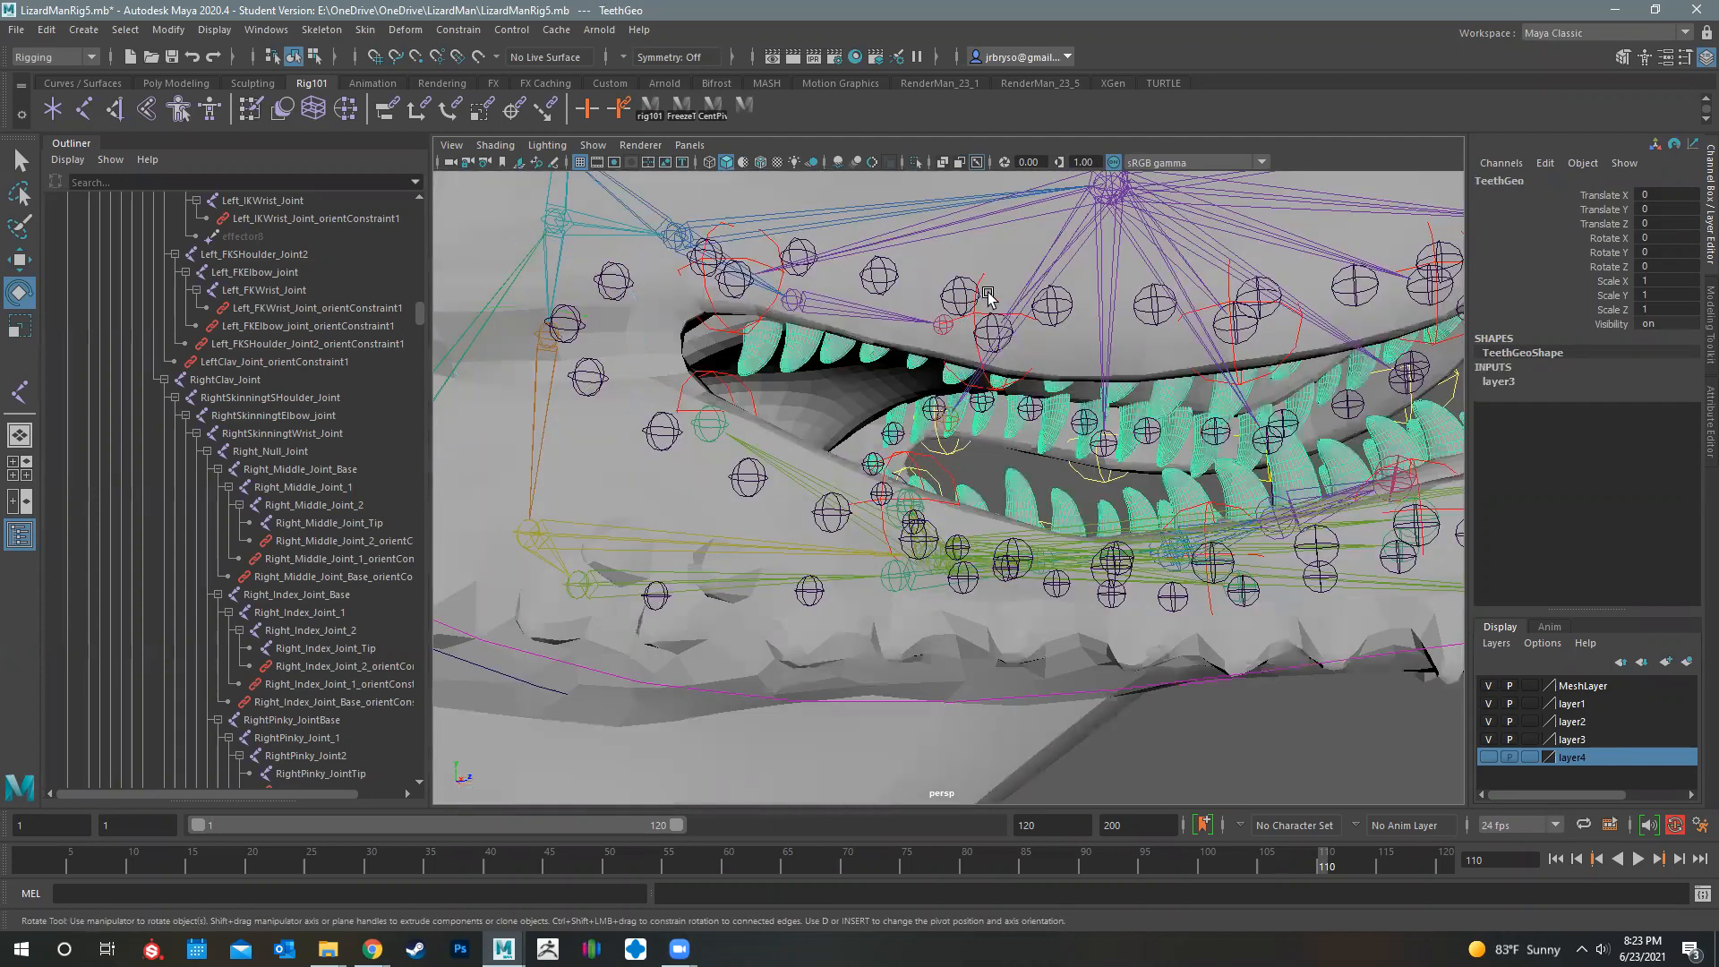
pyautogui.press('f')
pyautogui.scroll(1, 1001, 286)
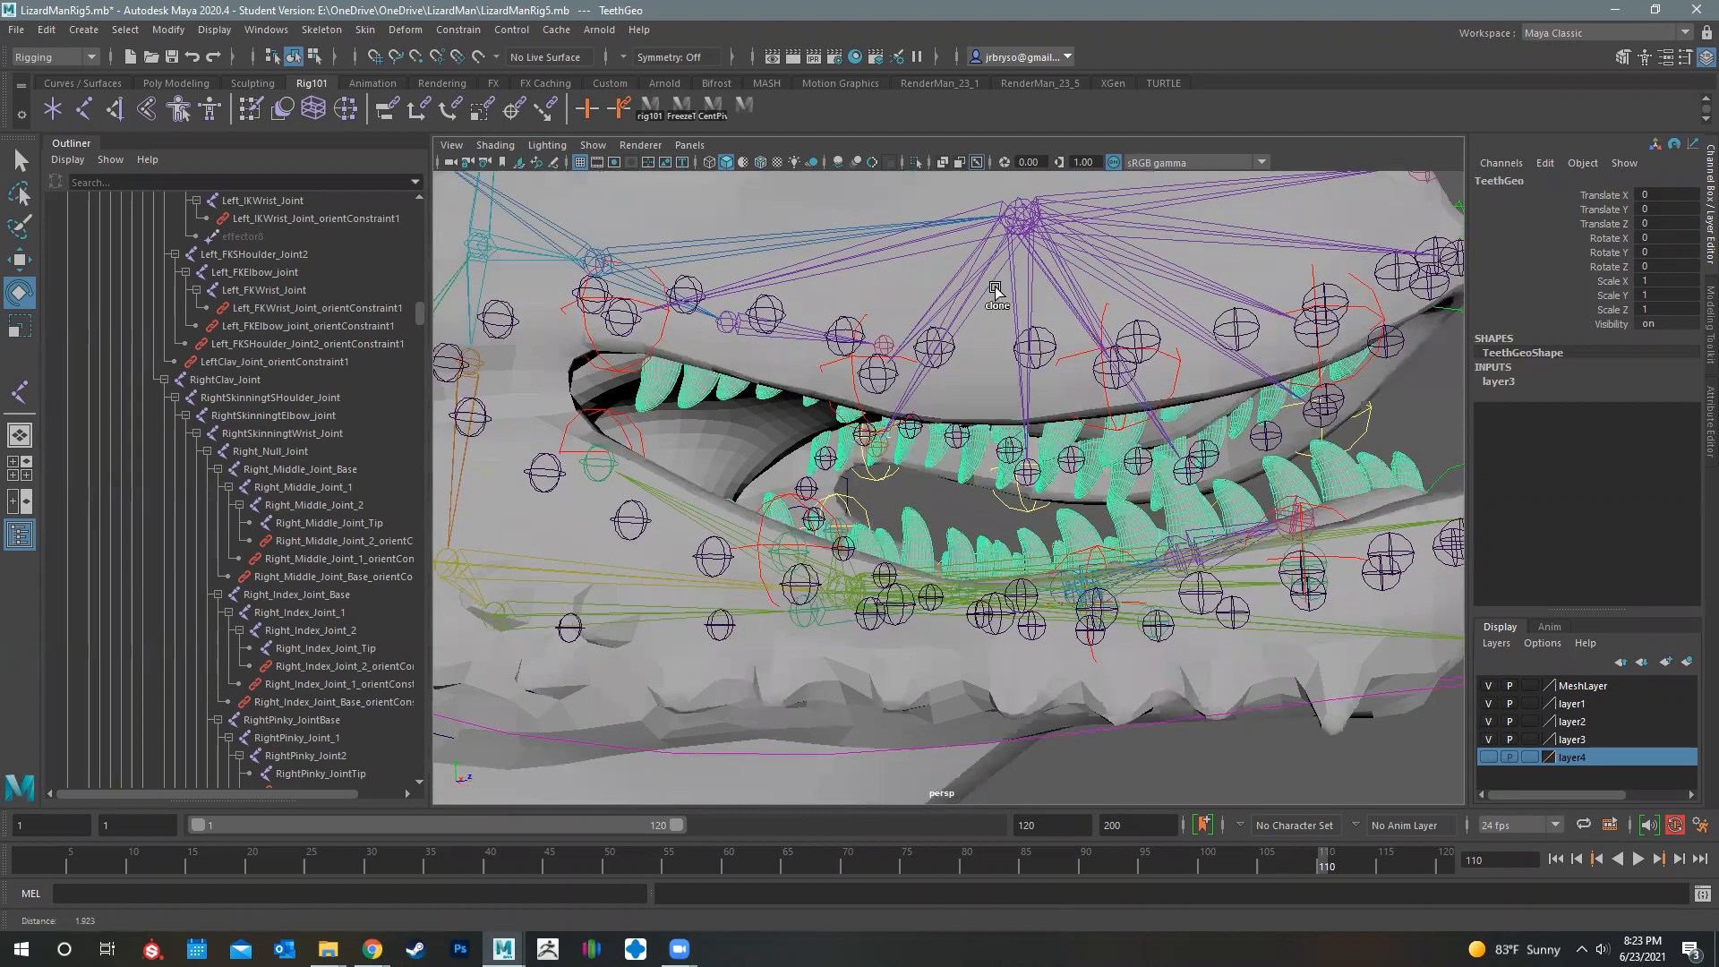
pyautogui.scroll(-3, 1053, 639)
pyautogui.click(1010, 293)
pyautogui.keyDown('alt'); pyautogui.moveTo(1050, 279); pyautogui.dragTo(895, 313); pyautogui.keyUp('alt')
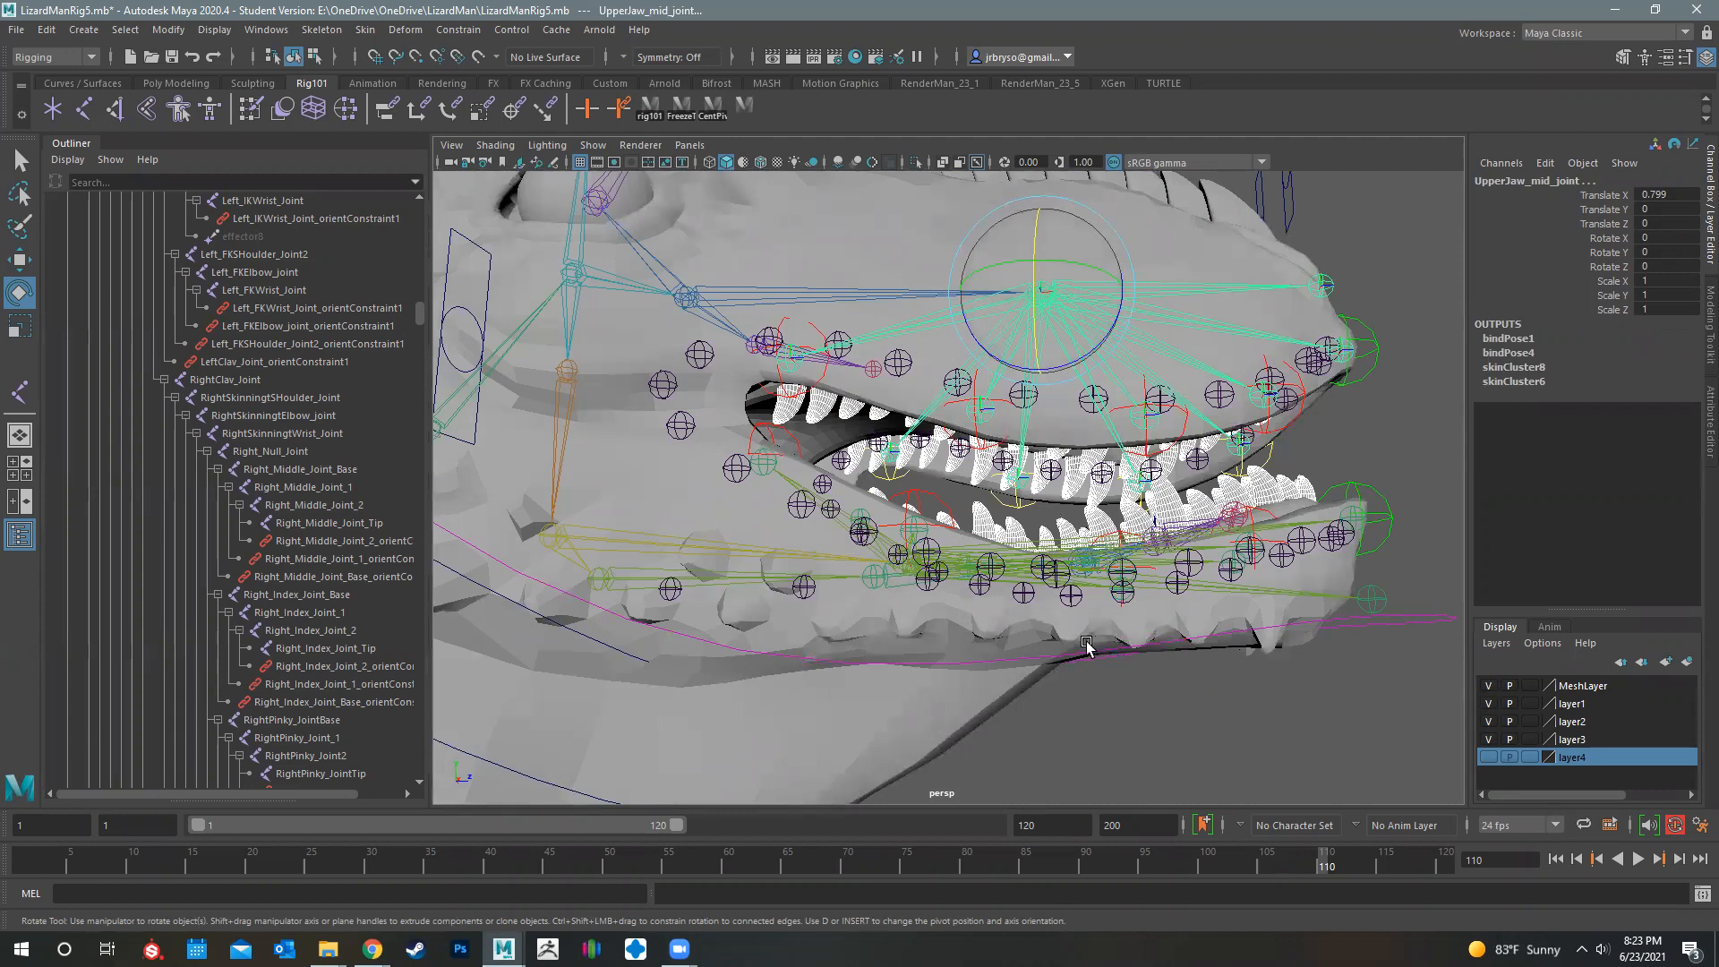
# Add the lower jaw joints, JawJointTip and JawJoint2, to the teeth mesh selection
pyautogui.keyDown('alt'); pyautogui.moveTo(1129, 654); pyautogui.dragTo(1358, 577); pyautogui.keyUp('alt')
pyautogui.keyDown('shift'); pyautogui.click(1358, 573); pyautogui.keyUp('shift')
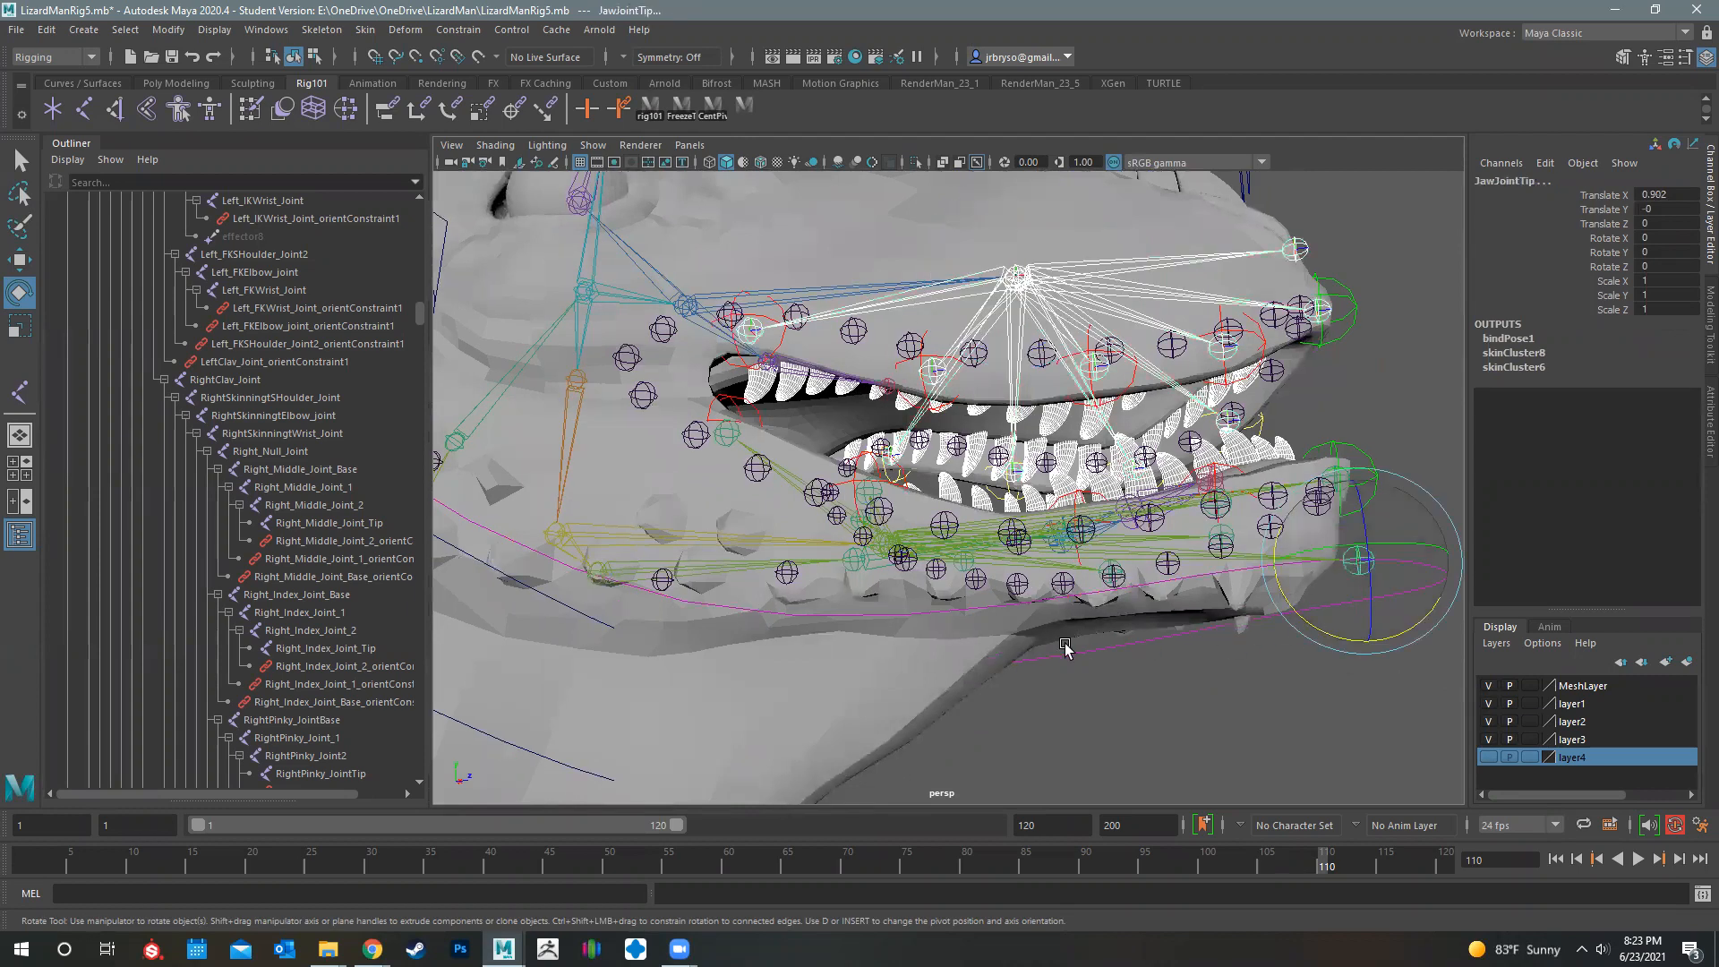
pyautogui.keyDown('alt'); pyautogui.moveTo(1035, 315); pyautogui.dragTo(1028, 280); pyautogui.keyUp('alt')
pyautogui.keyDown('alt'); pyautogui.moveTo(1354, 598); pyautogui.dragTo(1287, 584); pyautogui.keyUp('alt')
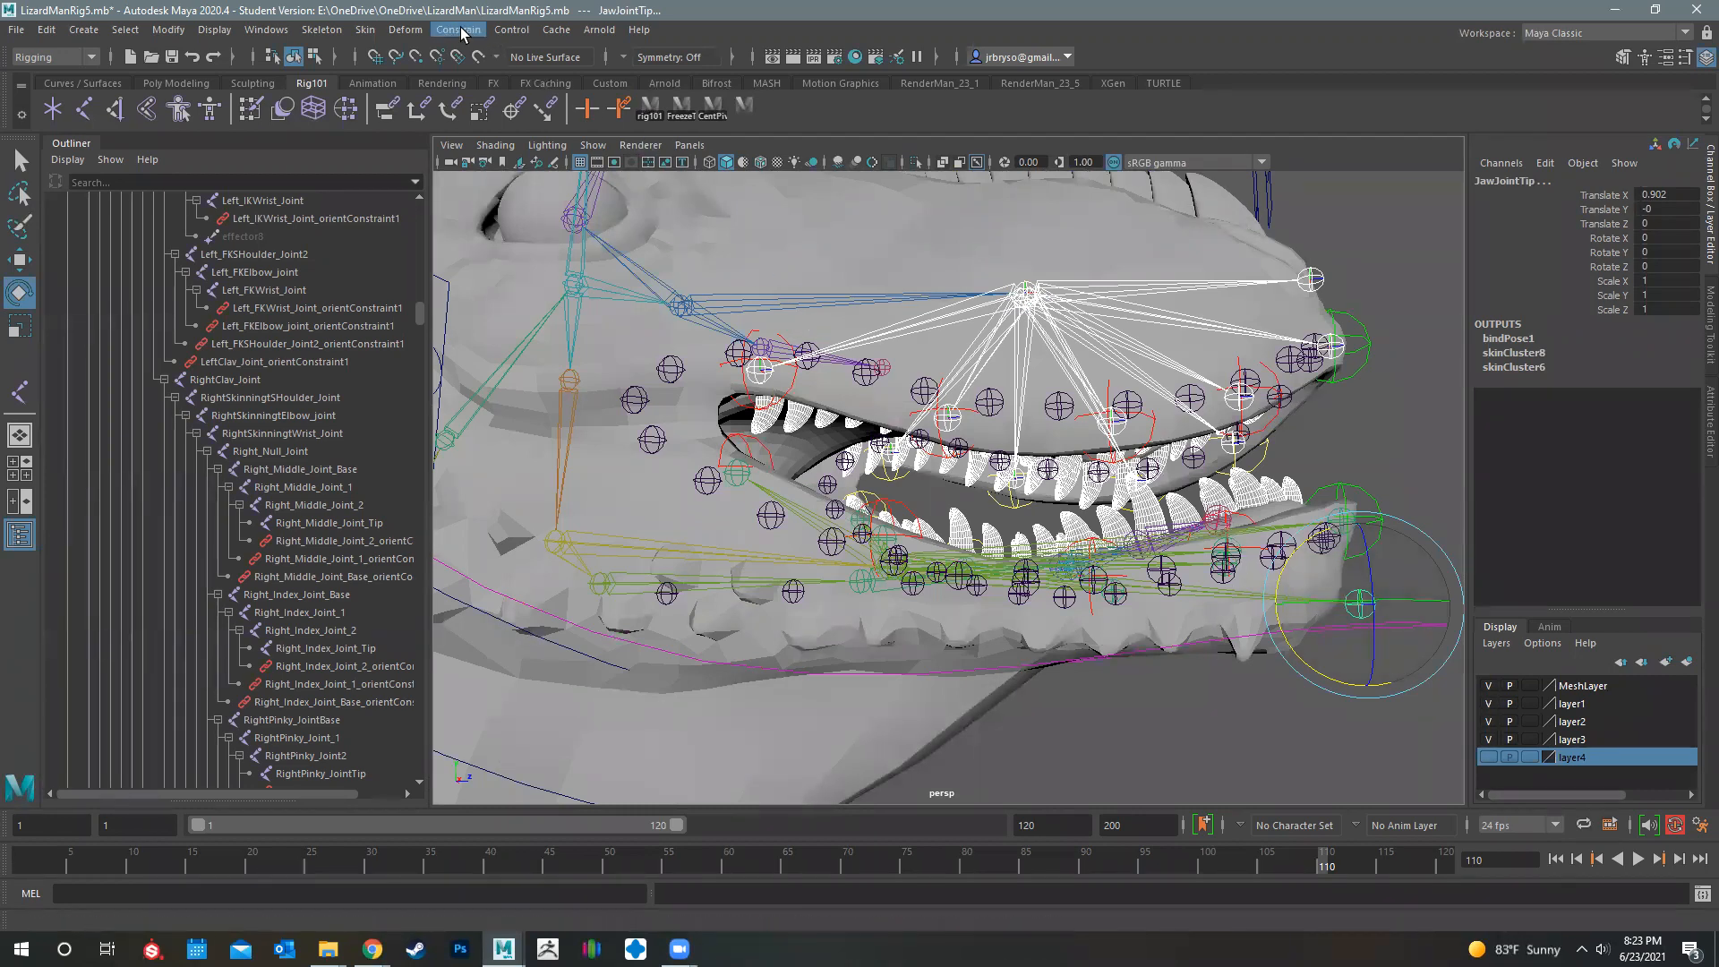
pyautogui.click(365, 30)
pyautogui.click(841, 383)
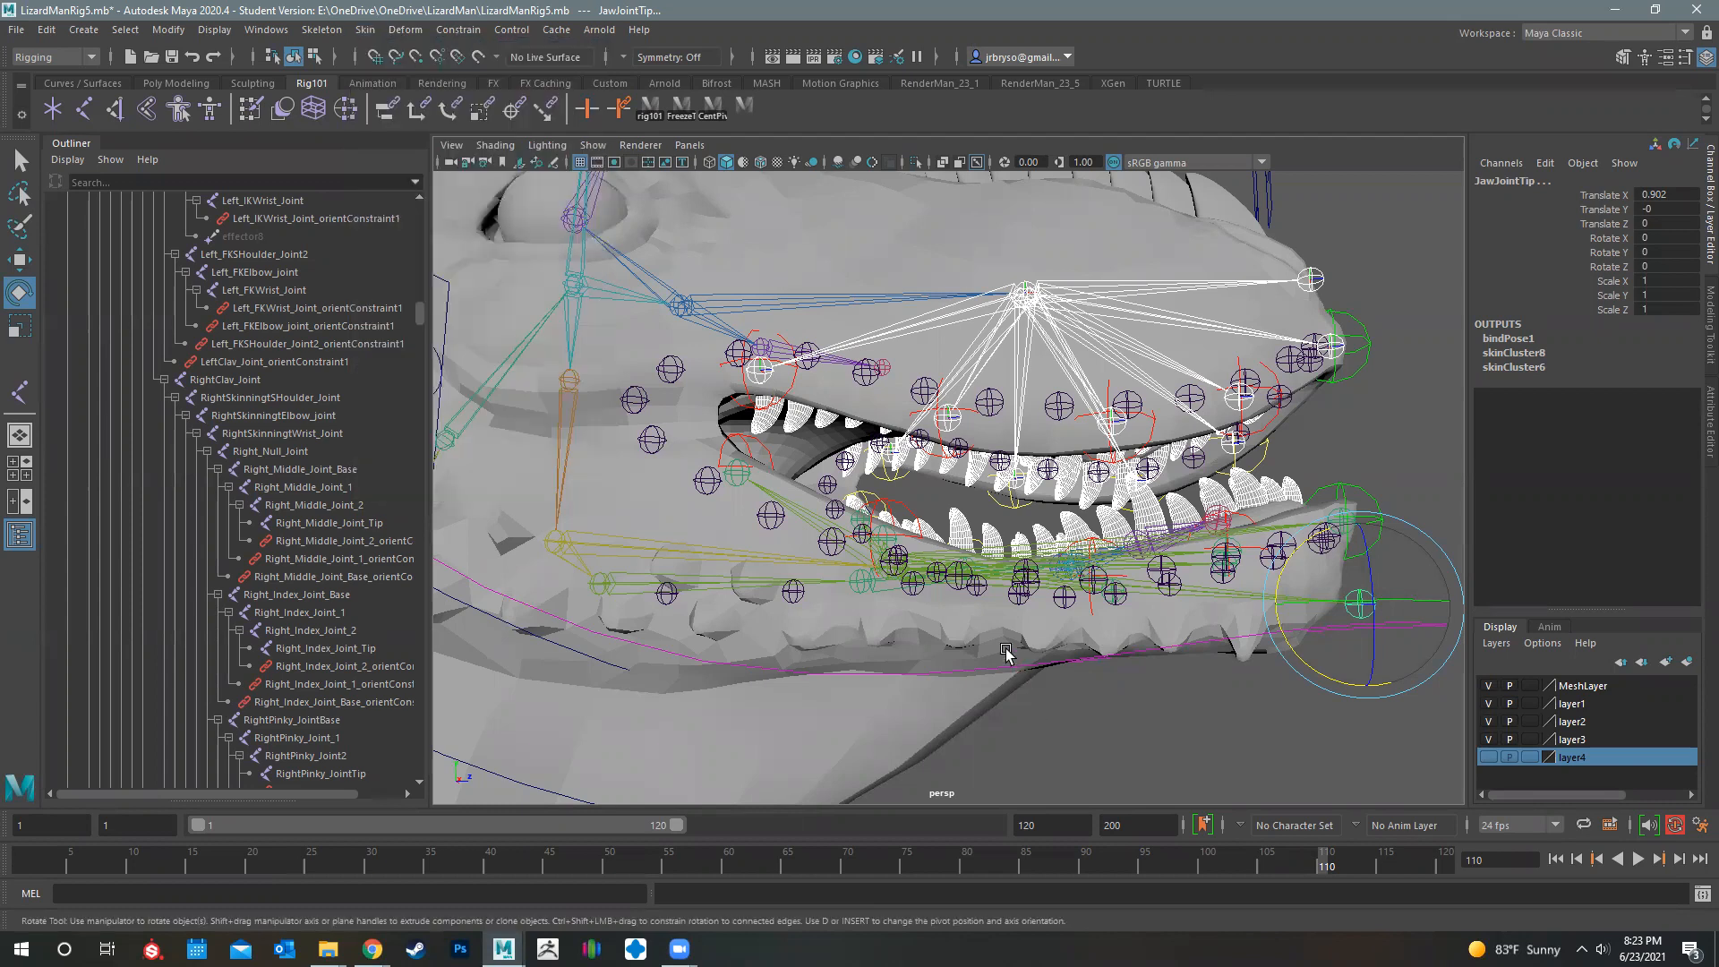
pyautogui.keyDown('alt'); pyautogui.moveTo(1003, 642); pyautogui.dragTo(787, 501); pyautogui.keyUp('alt')
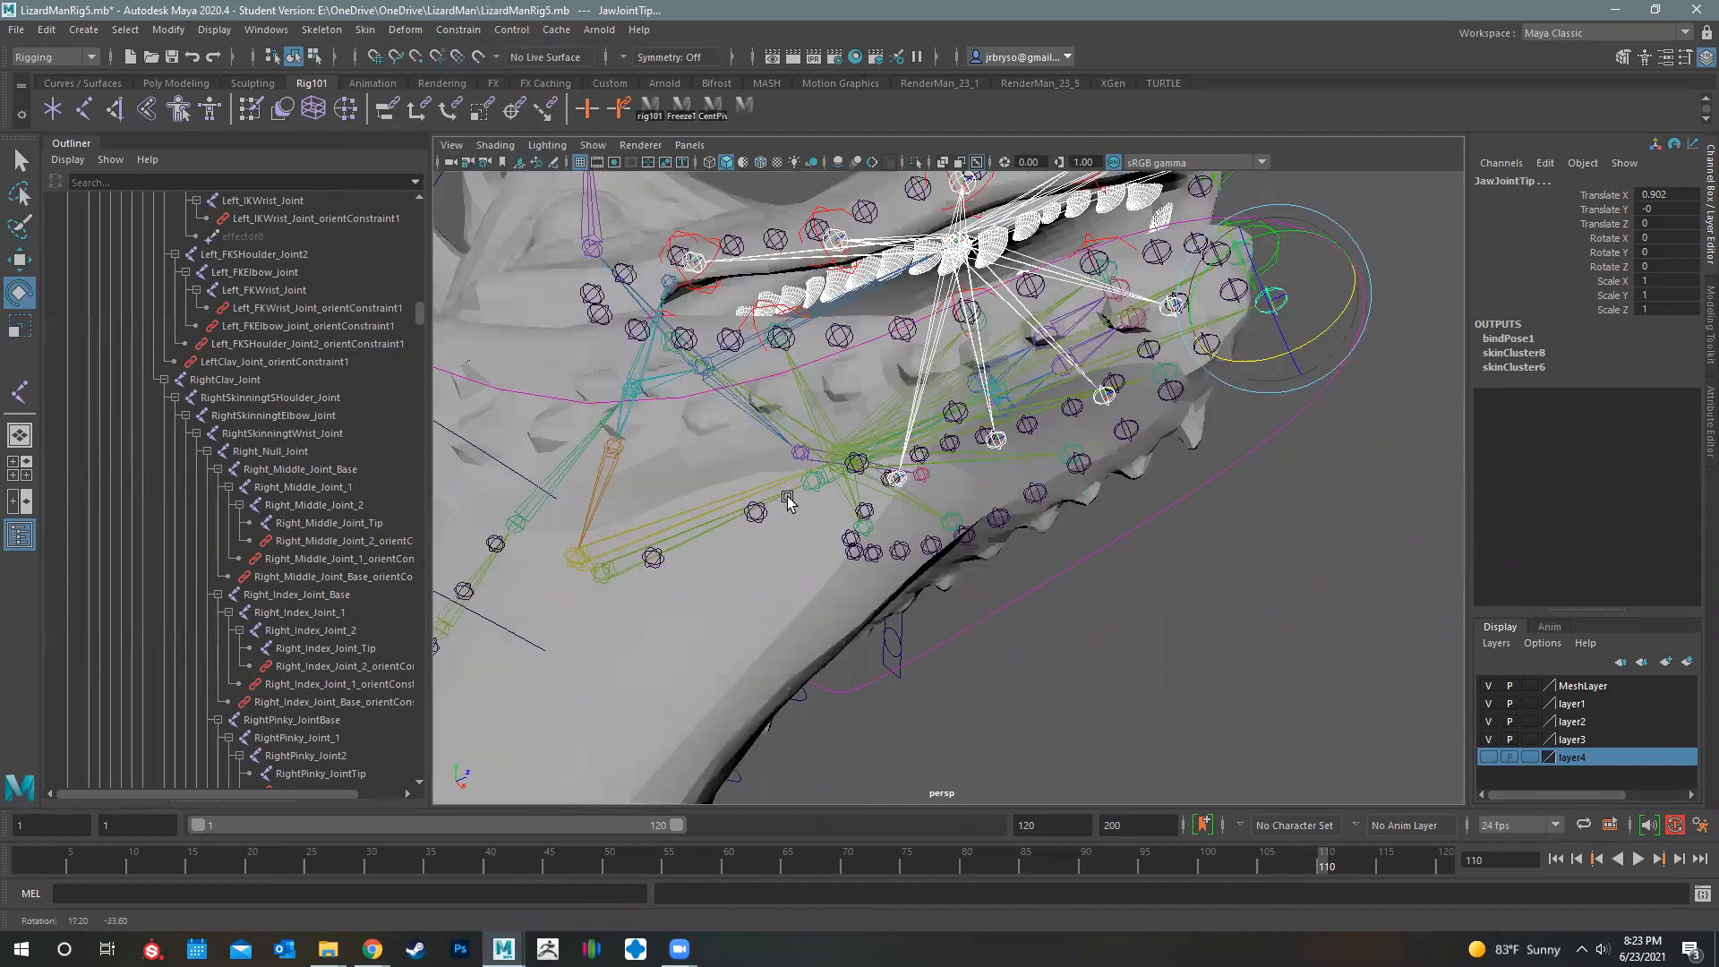
pyautogui.click(782, 495)
# Bind the teeth mesh to the selected upper and lower jaw joints
pyautogui.keyDown('alt'); pyautogui.moveTo(775, 631); pyautogui.dragTo(1331, 314); pyautogui.keyUp('alt')
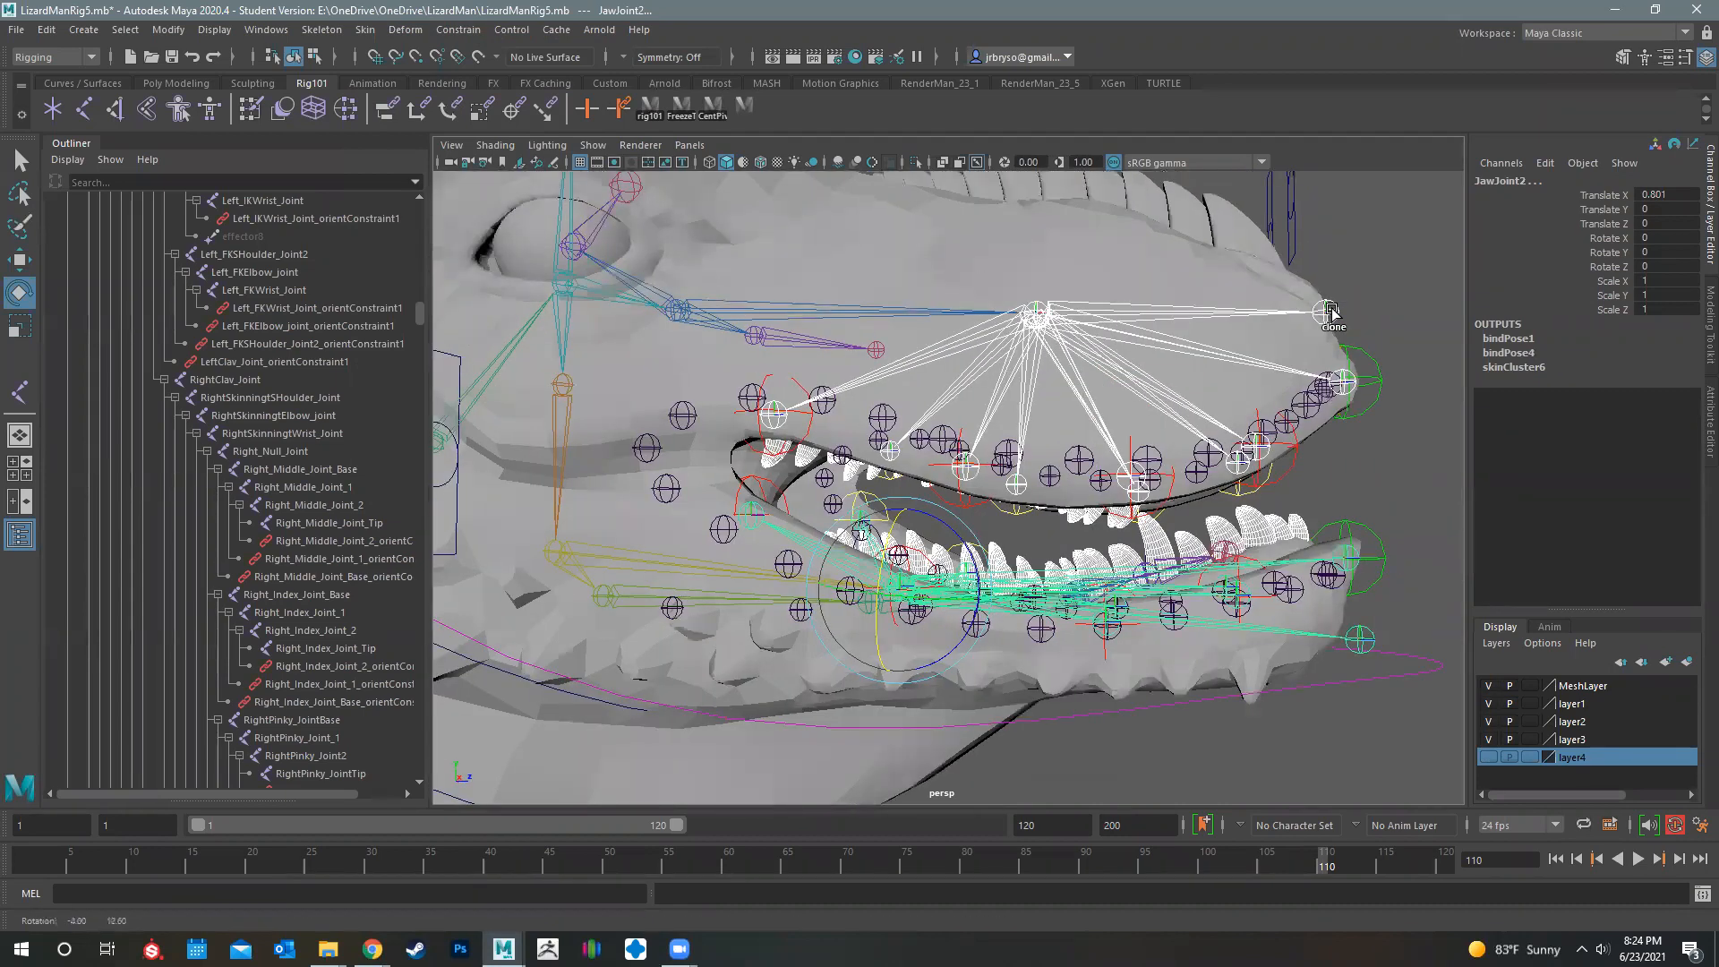
pyautogui.keyDown('shift'); pyautogui.click(1330, 311); pyautogui.keyUp('shift')
pyautogui.hotkey('ctrl', 'z')
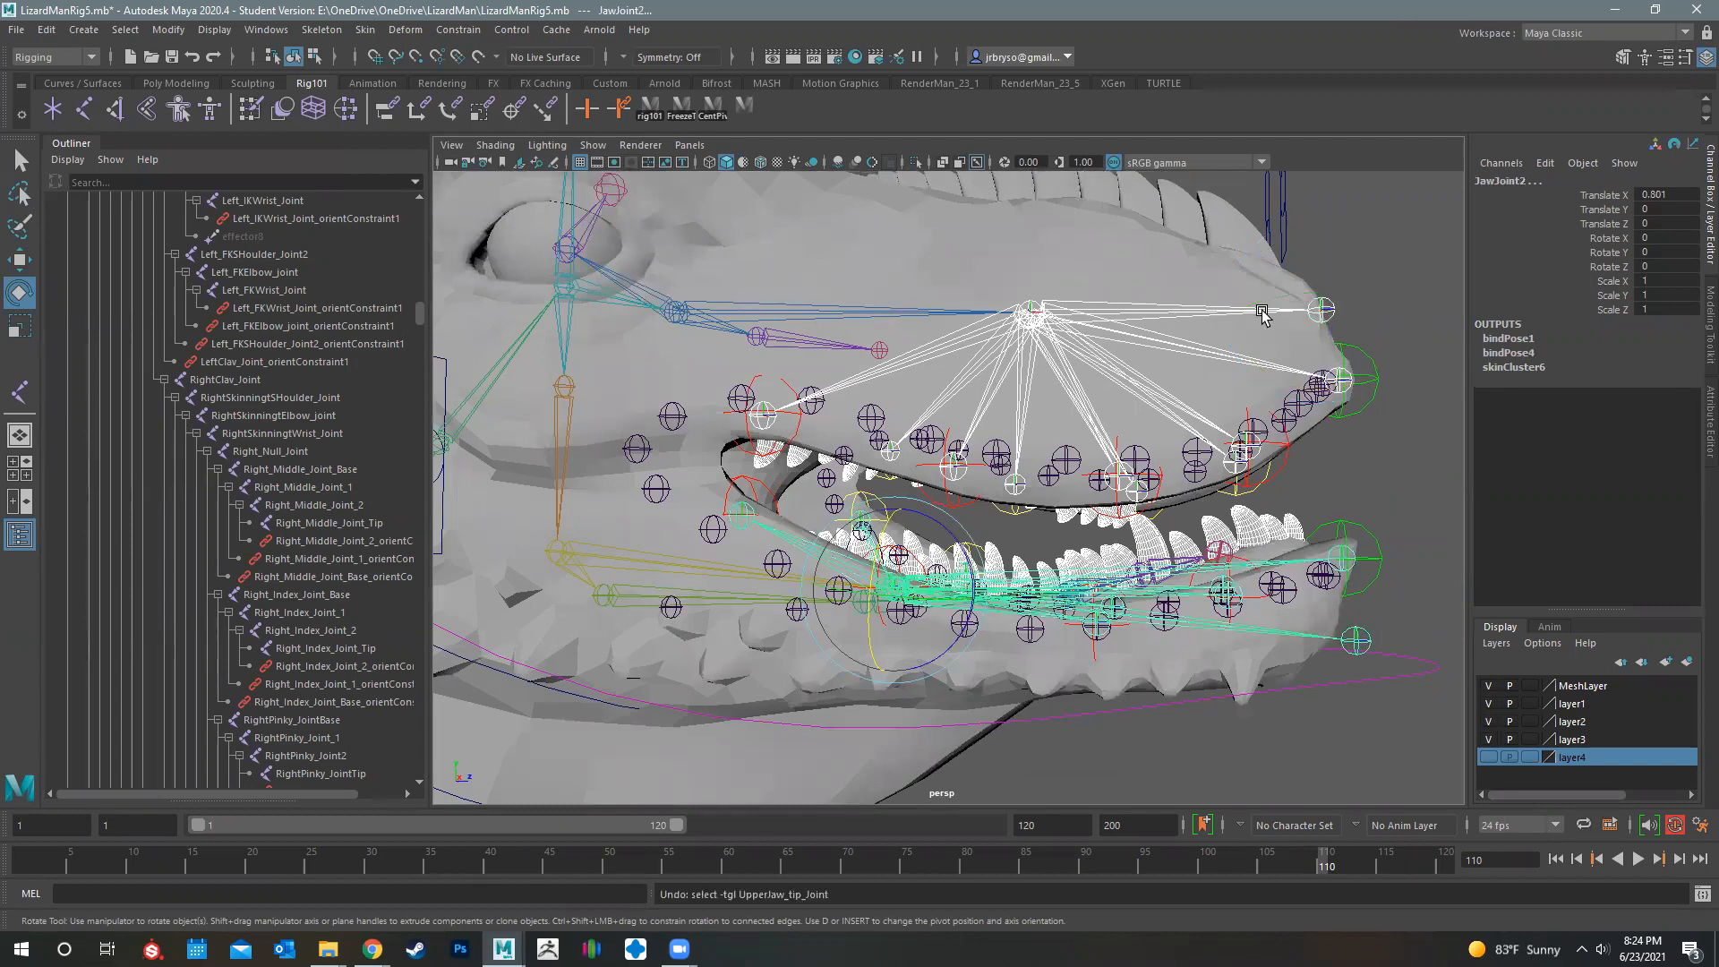
pyautogui.click(365, 29)
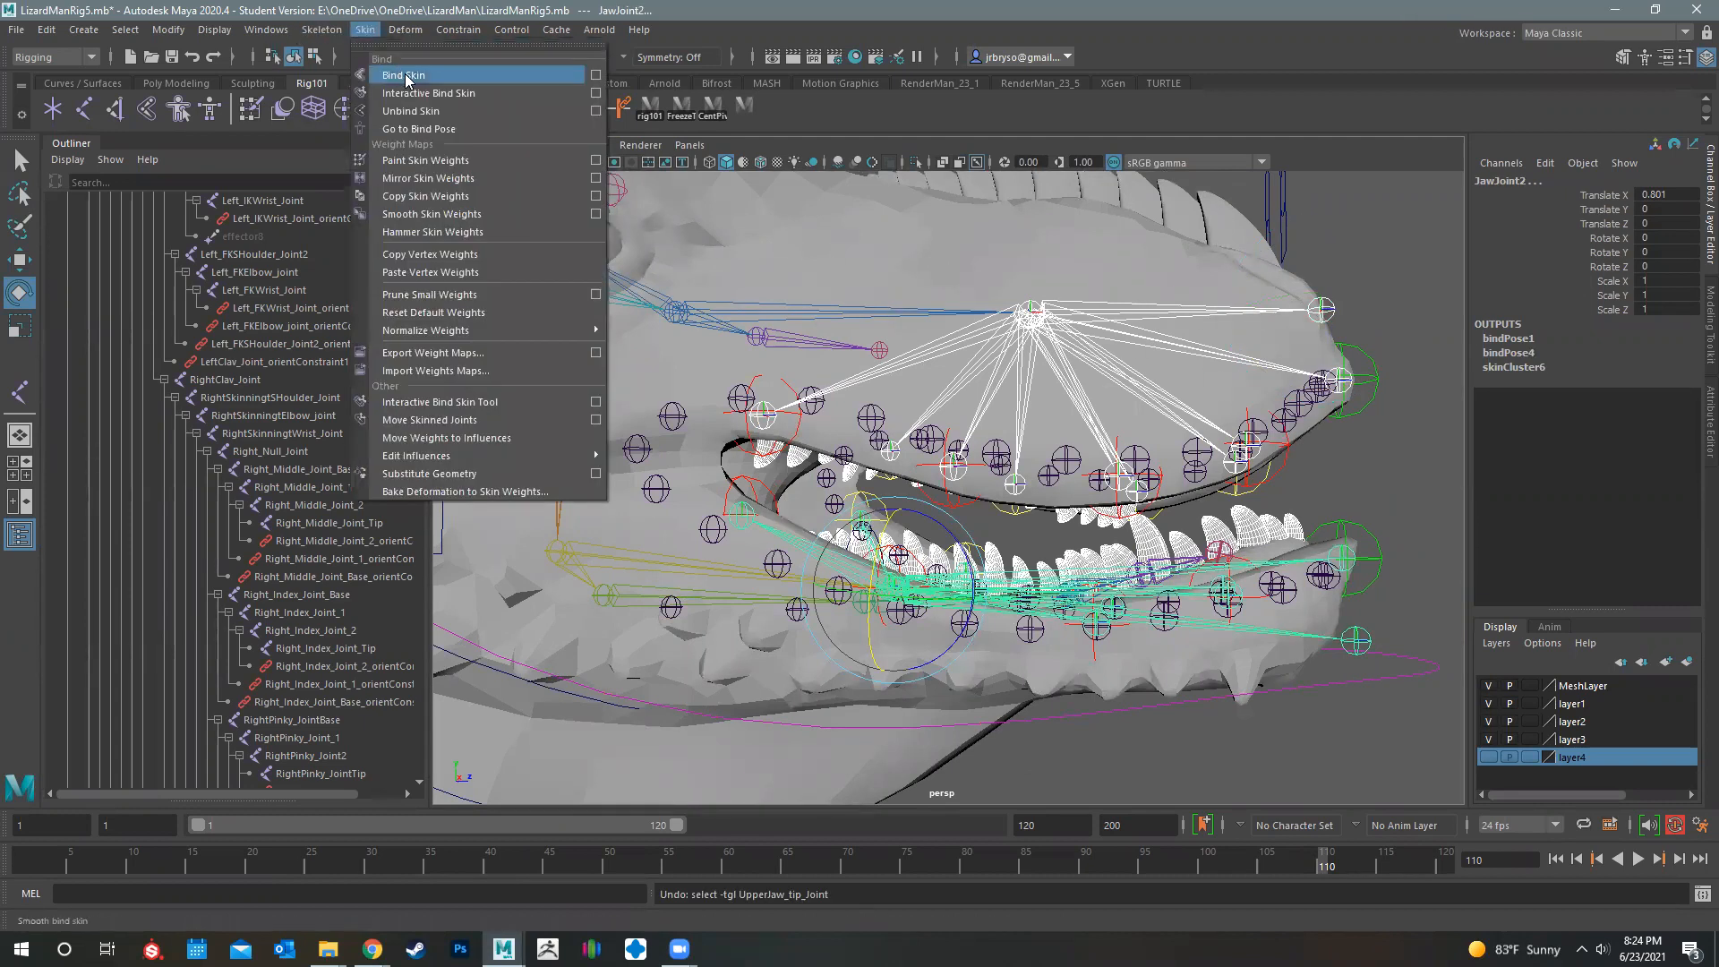
pyautogui.click(403, 75)
pyautogui.keyDown('alt'); pyautogui.moveTo(1333, 600); pyautogui.dragTo(1350, 598, button='middle'); pyautogui.keyUp('alt')
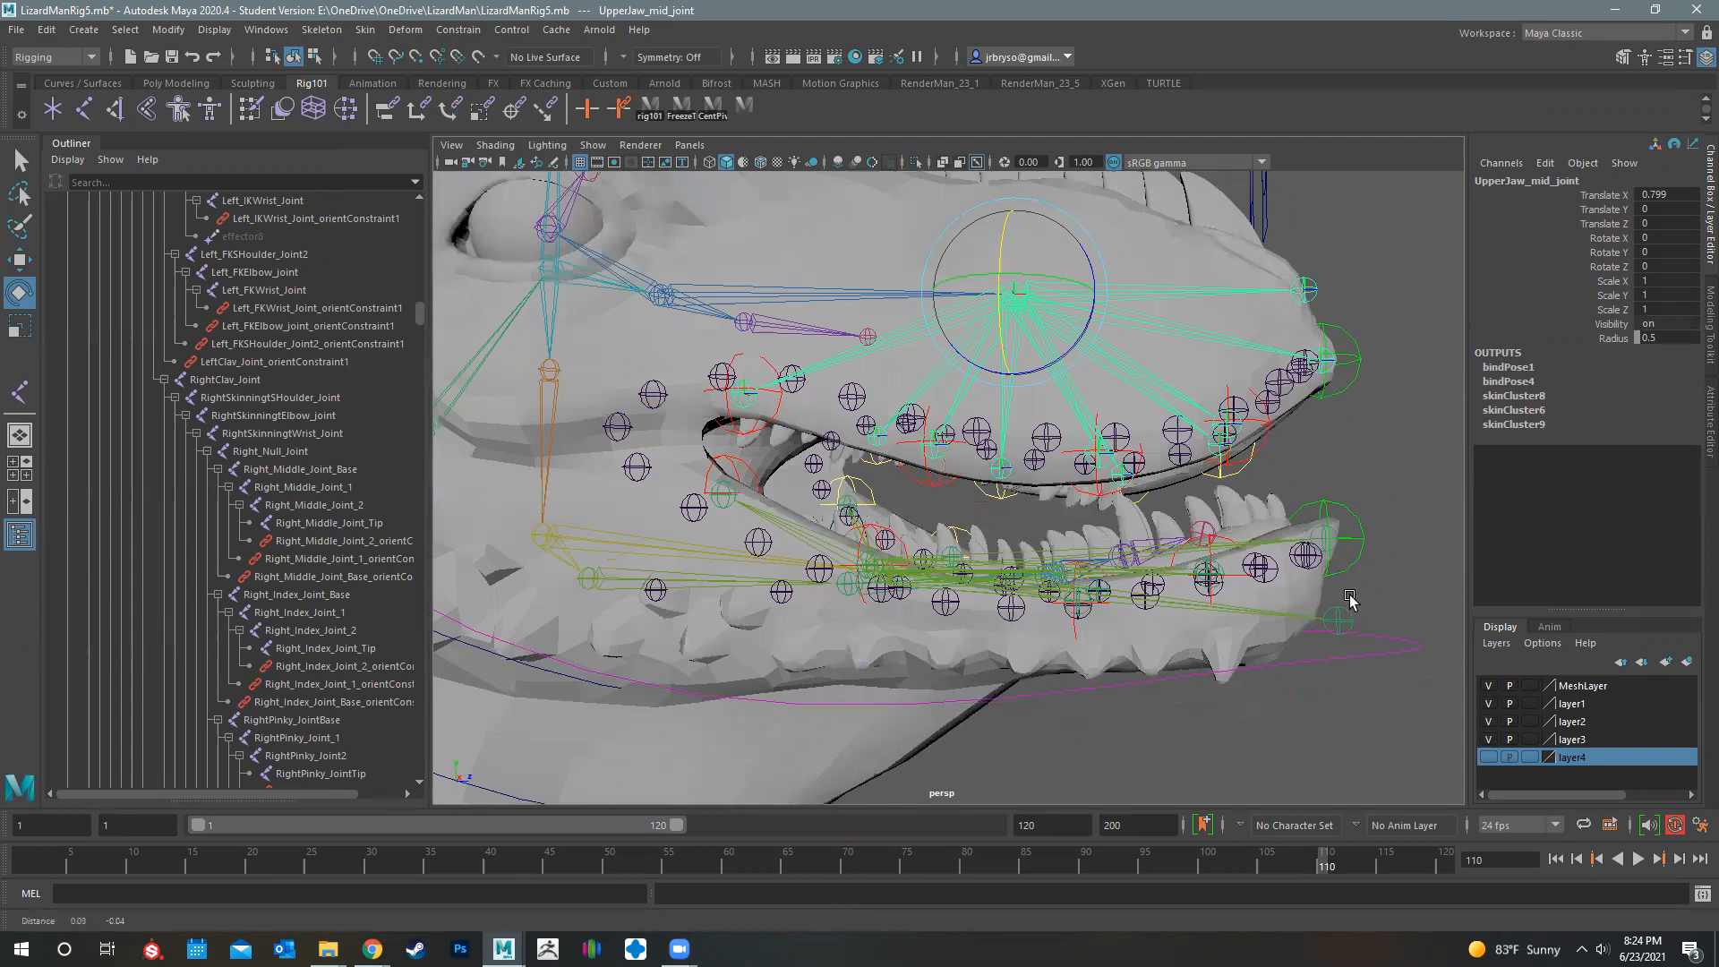
# Rotate the mouth control to test how the teeth follow the jaw, and undo the rotation
pyautogui.keyDown('alt'); pyautogui.moveTo(1351, 597); pyautogui.dragTo(1287, 537); pyautogui.keyUp('alt')
pyautogui.click(1344, 590)
pyautogui.click(1341, 585)
pyautogui.moveTo(553, 368); pyautogui.dragTo(701, 390)
pyautogui.hotkey('ctrl', 'z')
# Rotate the head control, HeadCon, to test the bound mouth meshes, and undo the rotation
pyautogui.scroll(-5, 900, 367)
pyautogui.keyDown('alt'); pyautogui.moveTo(896, 364); pyautogui.dragTo(889, 289); pyautogui.keyUp('alt')
pyautogui.click(897, 472)
pyautogui.moveTo(896, 472); pyautogui.dragTo(944, 575)
pyautogui.hotkey('ctrl', 'z')
# Select UpperJaw_mid_joint, UpperJaw_tip_Joint and EyeCenterJoint as the influences for the snout scales
pyautogui.keyDown('alt'); pyautogui.moveTo(1104, 685); pyautogui.dragTo(1064, 724, button='middle'); pyautogui.keyUp('alt')
pyautogui.scroll(5, 1071, 457)
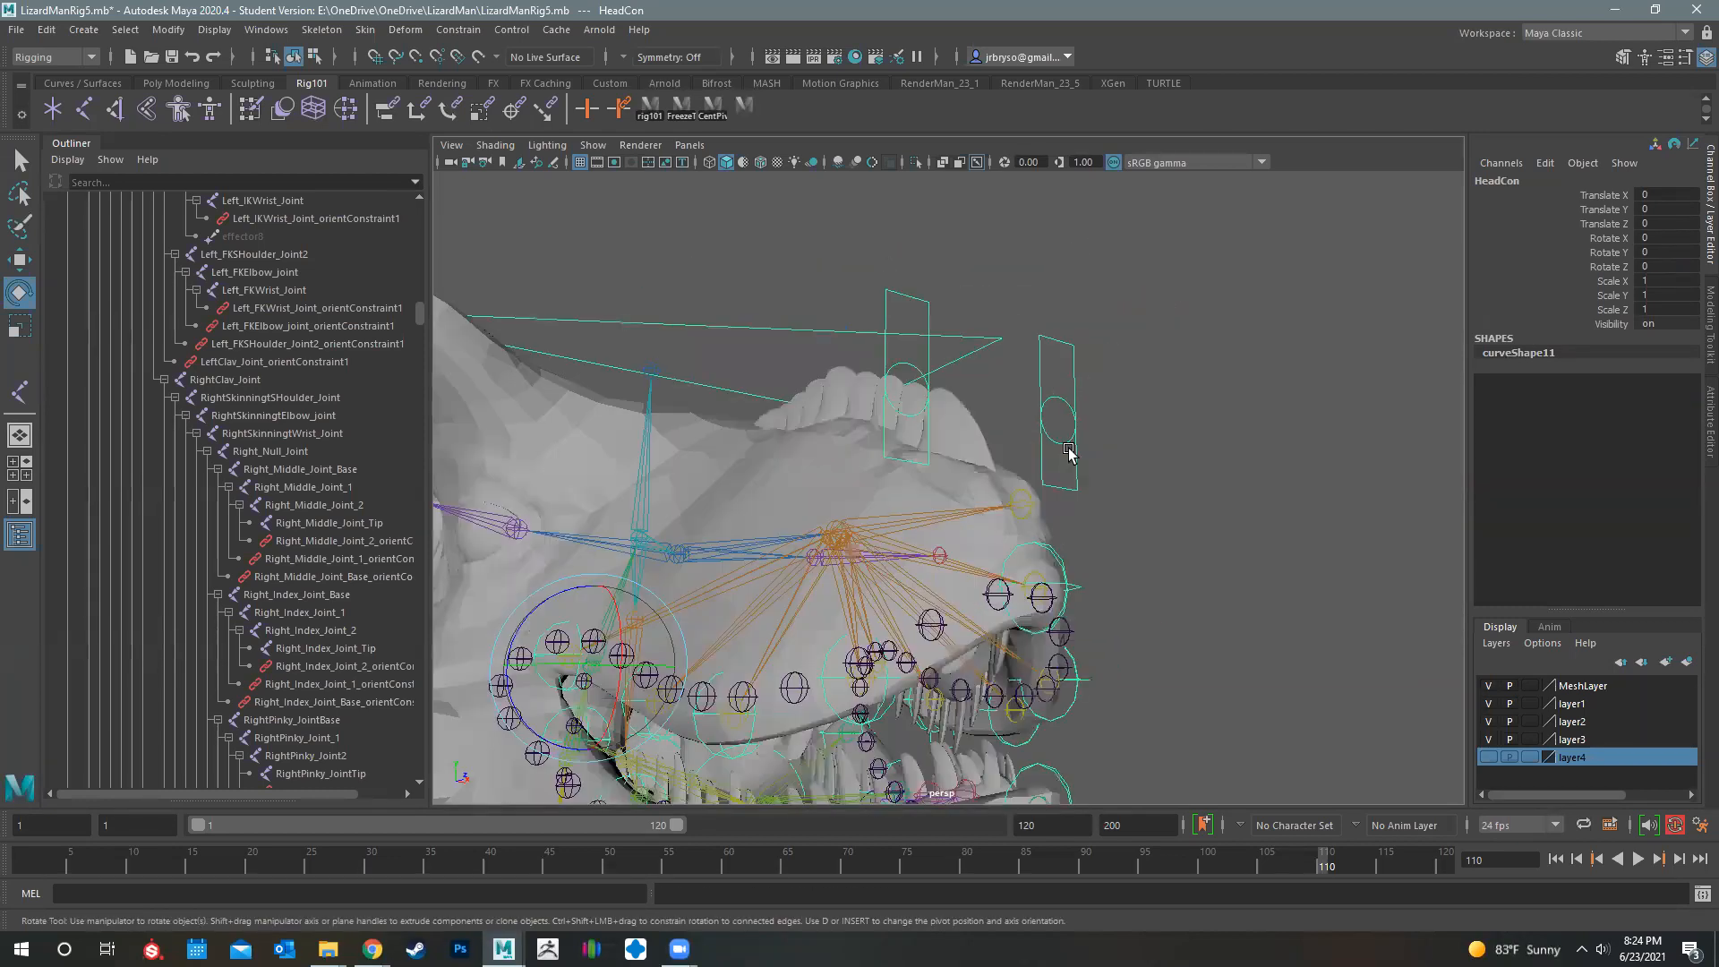
pyautogui.keyDown('alt'); pyautogui.moveTo(1071, 457); pyautogui.dragTo(1056, 466); pyautogui.keyUp('alt')
pyautogui.click(1050, 473)
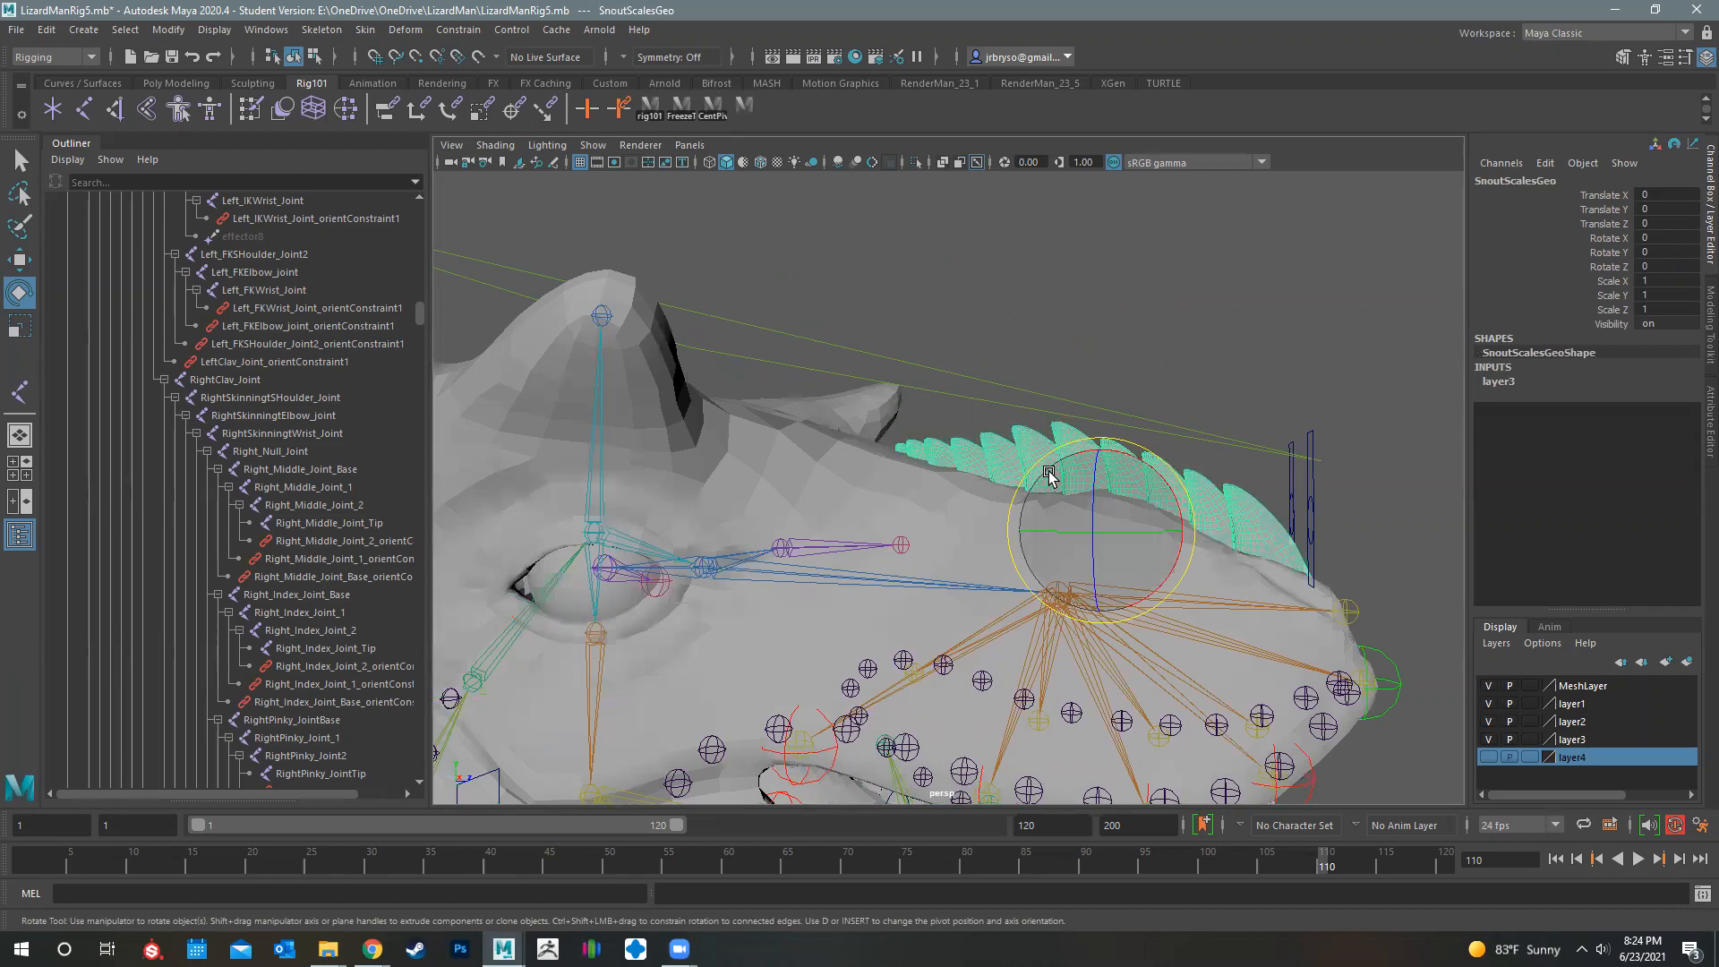
pyautogui.click(976, 586)
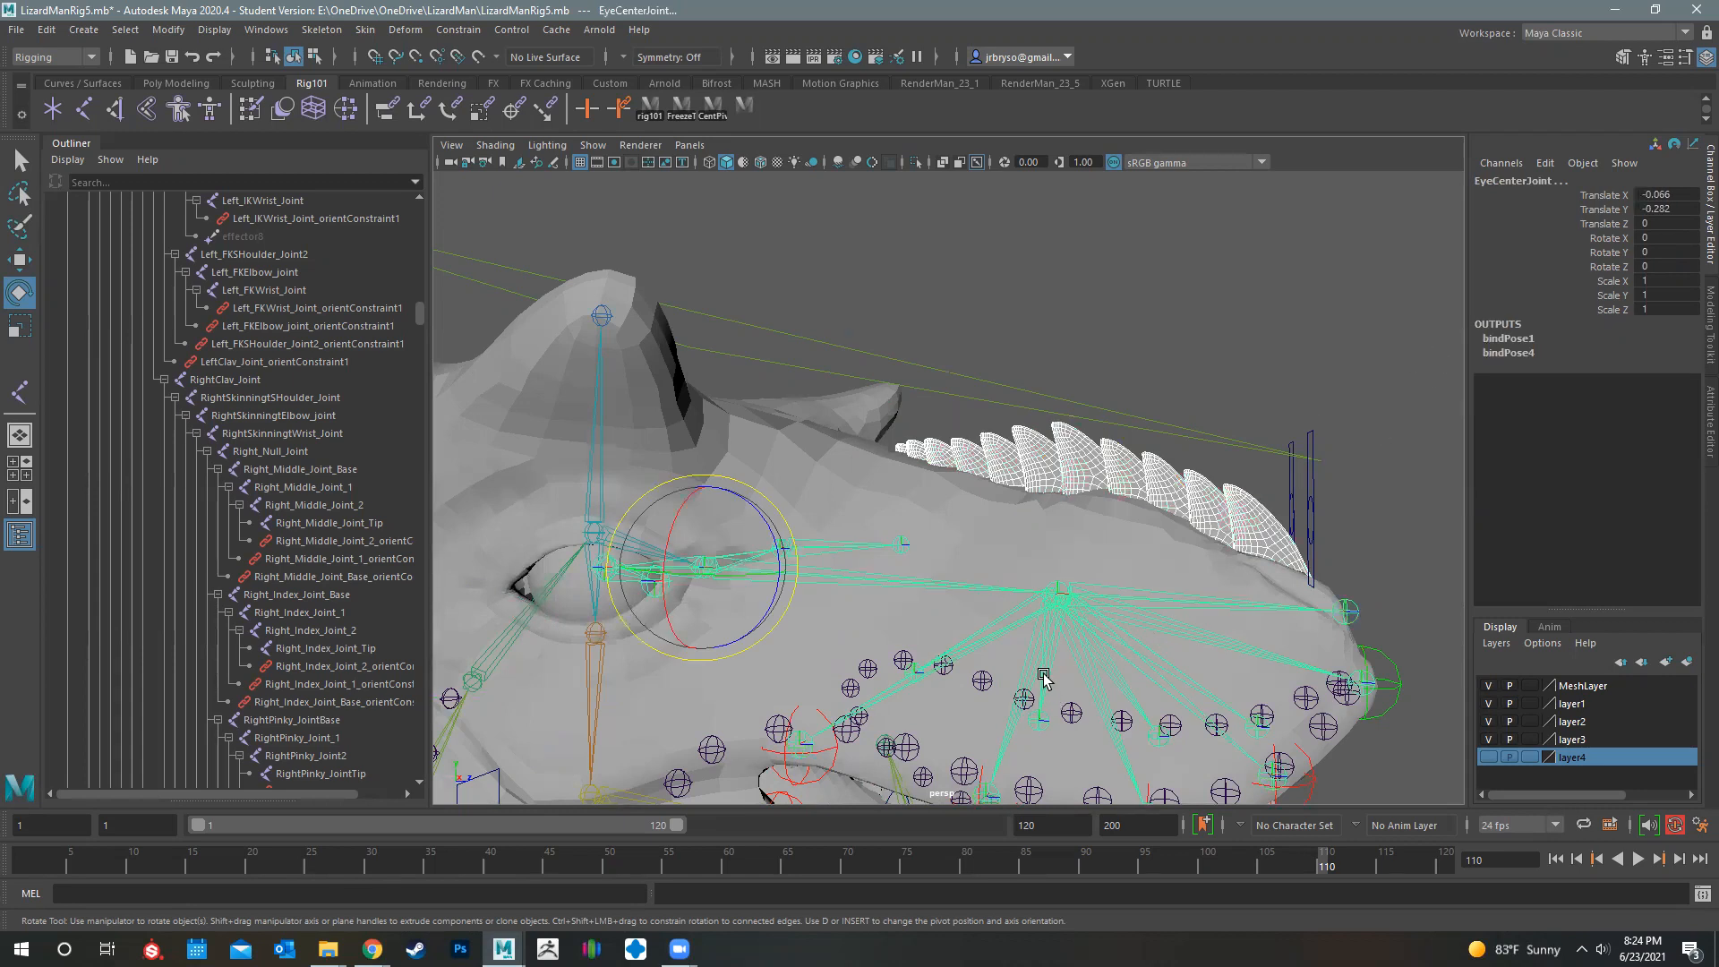
pyautogui.click(1055, 599)
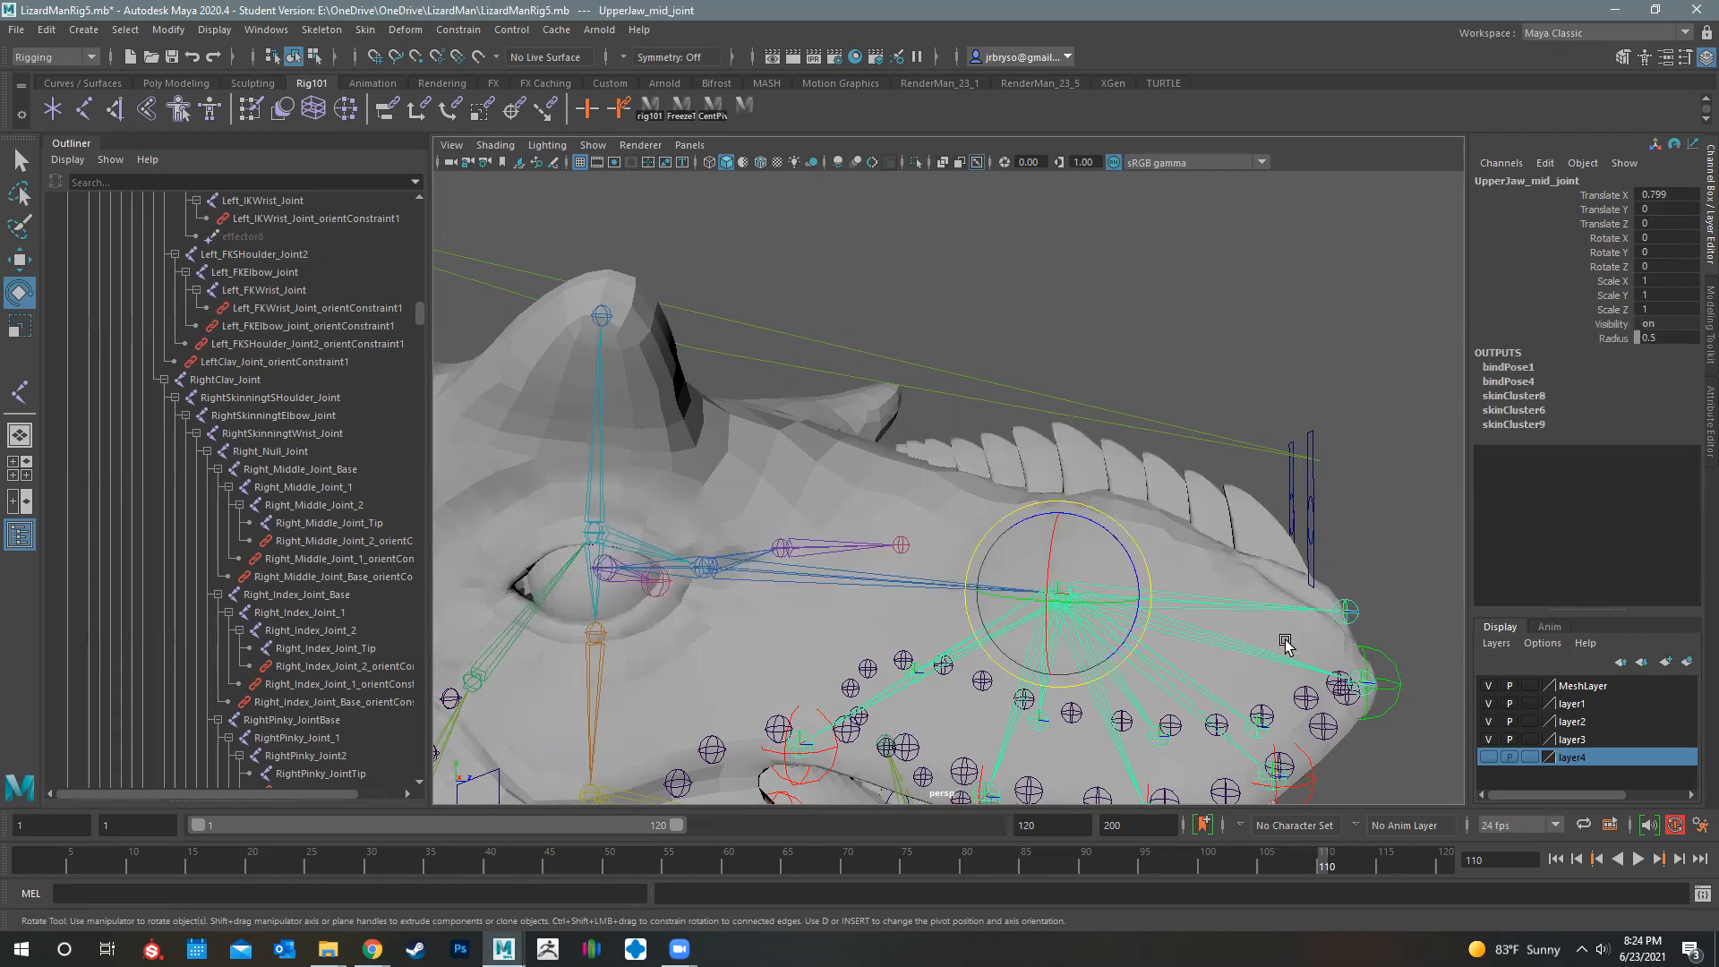
pyautogui.click(1349, 610)
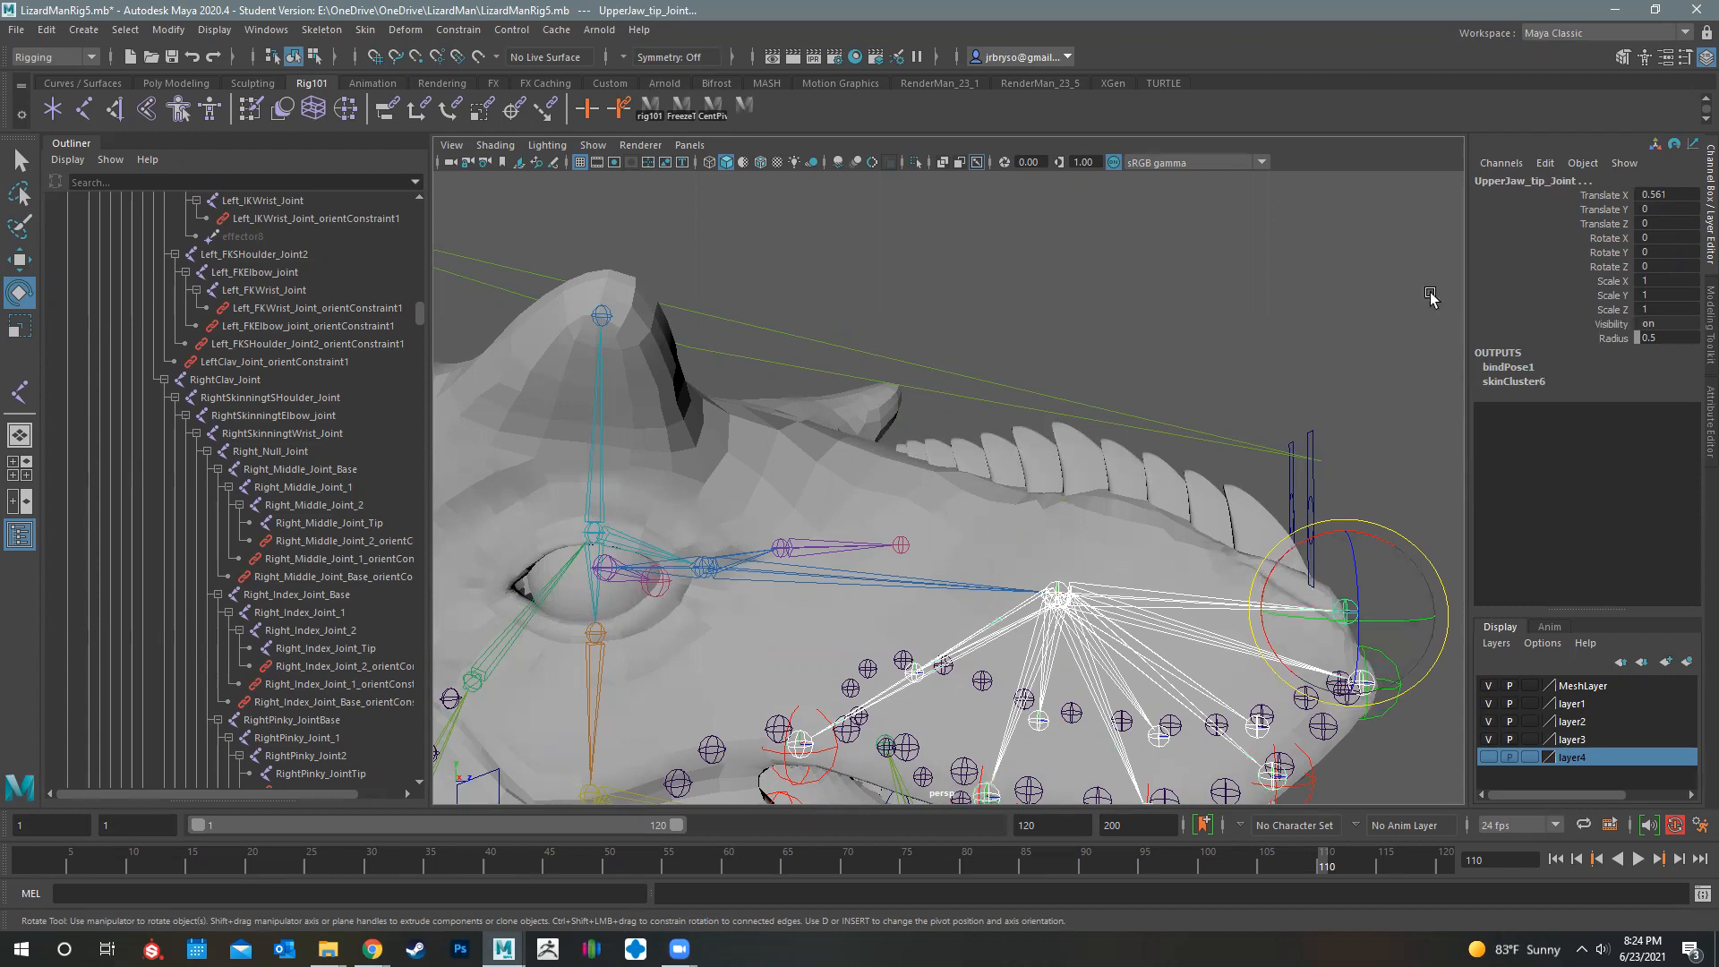
pyautogui.click(888, 580)
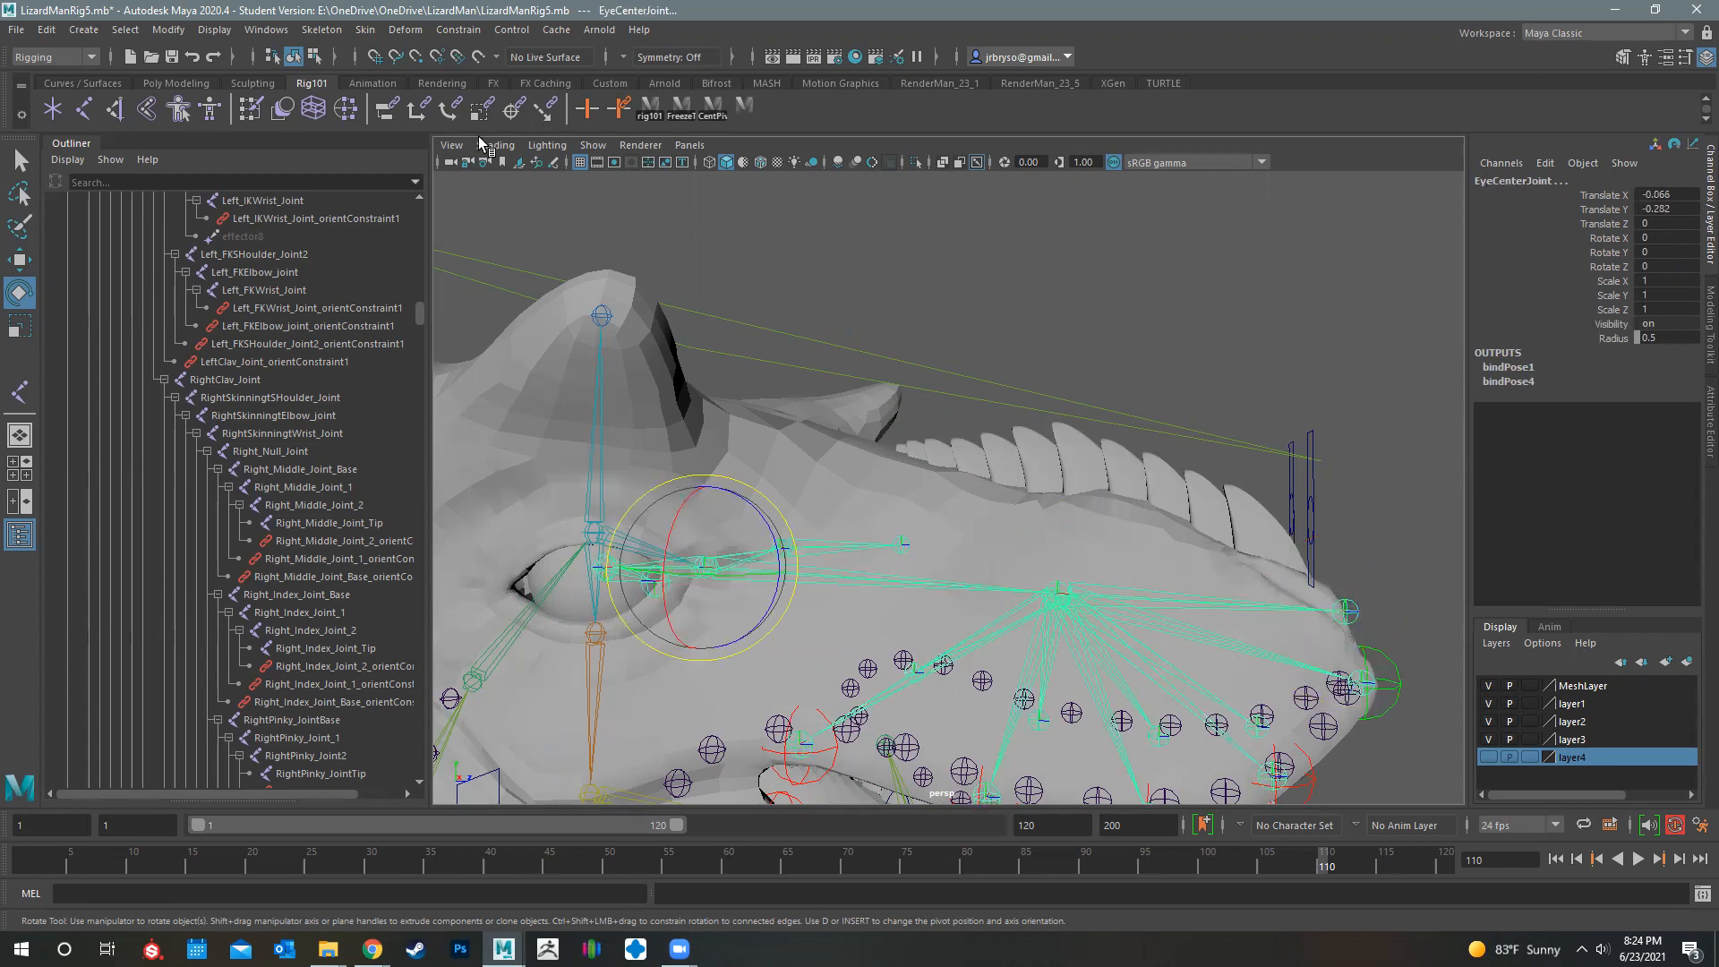
# Add the snout scales mesh, SnoutScalesGeo, to the joint selection and bind it to those joints
pyautogui.click(366, 30)
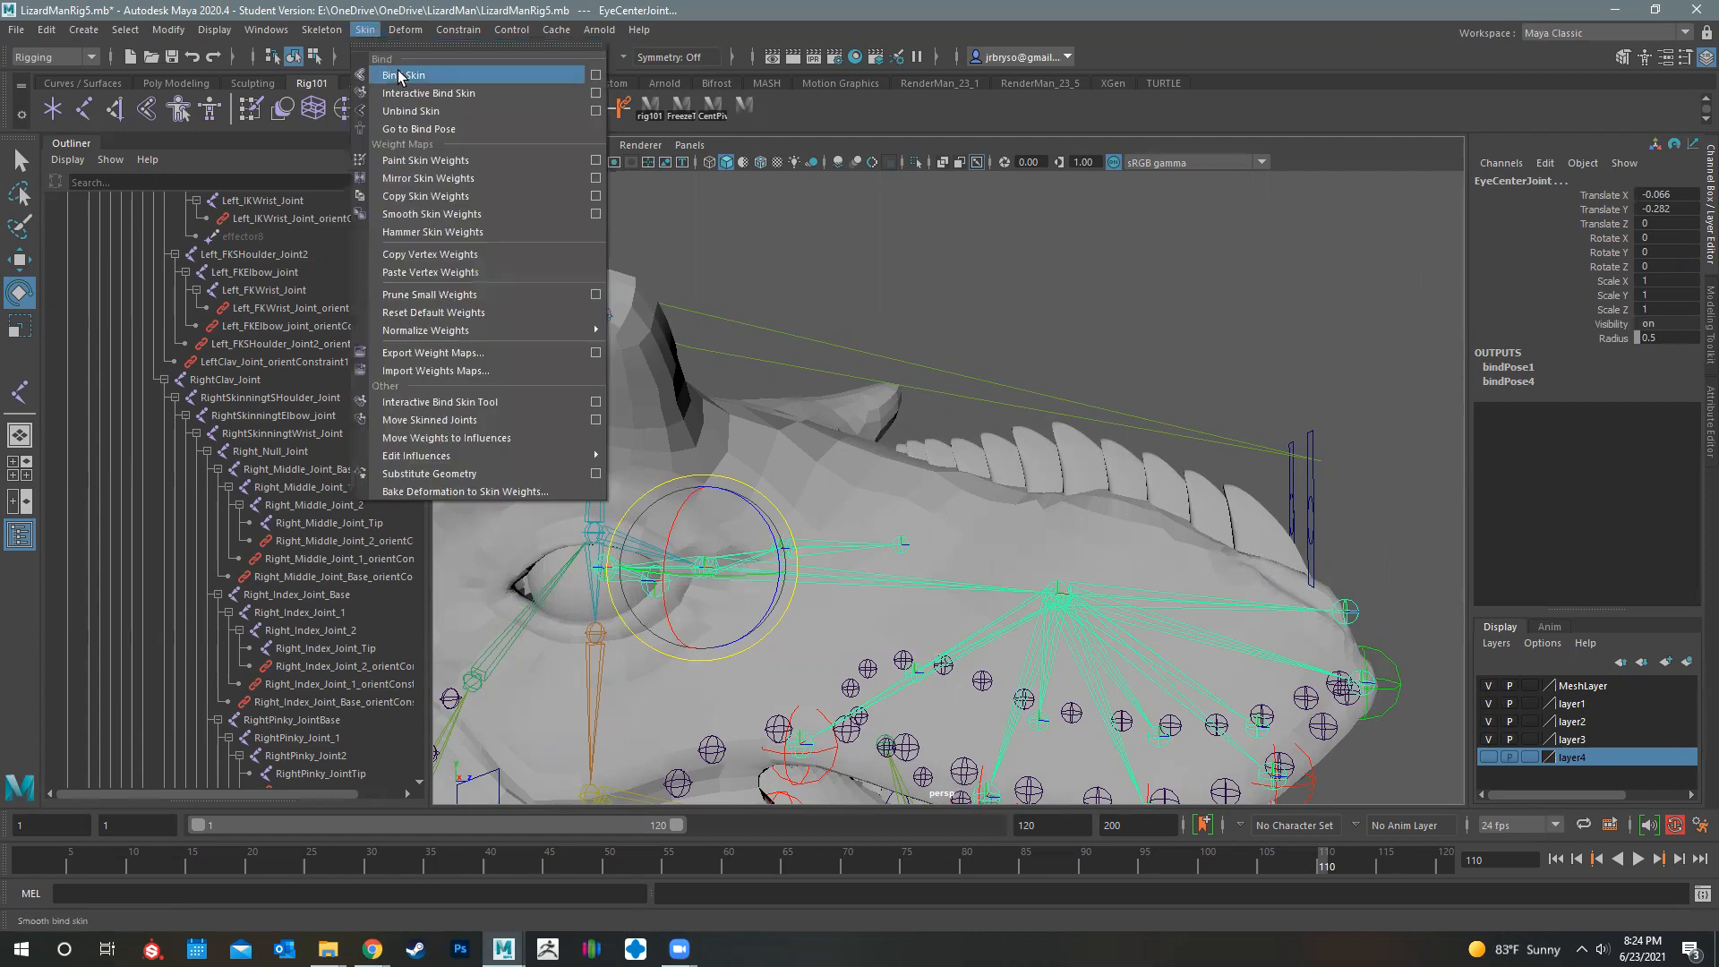
pyautogui.click(399, 75)
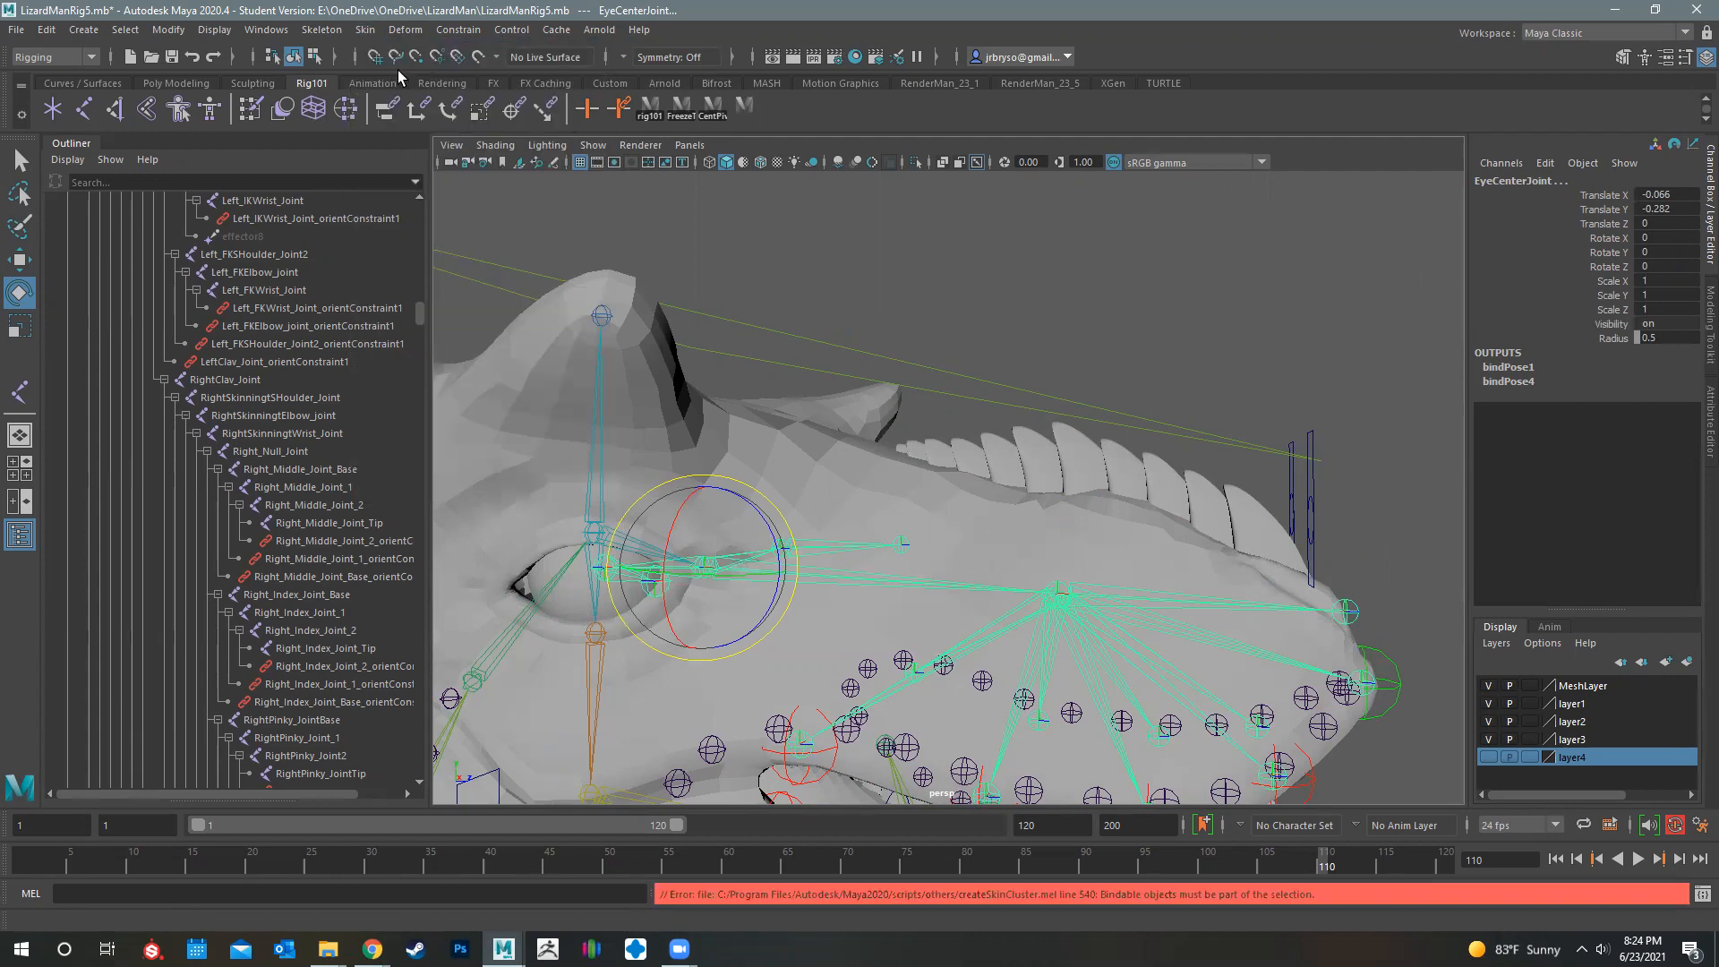
pyautogui.click(1019, 463)
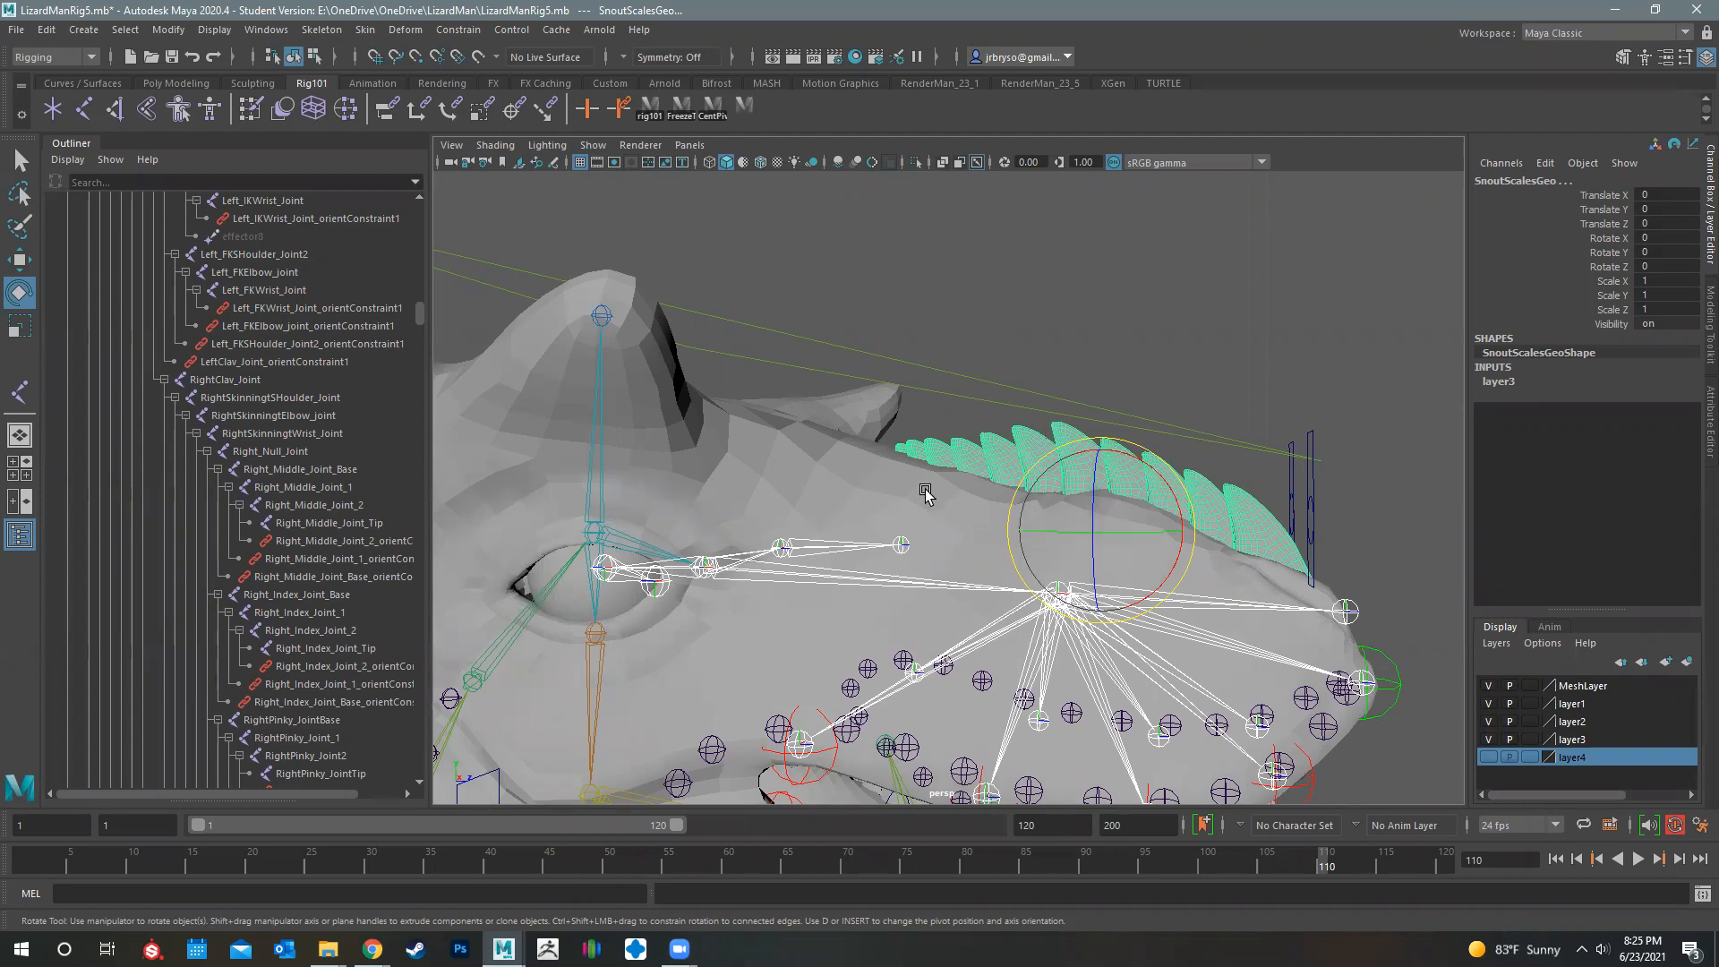
pyautogui.click(1043, 546)
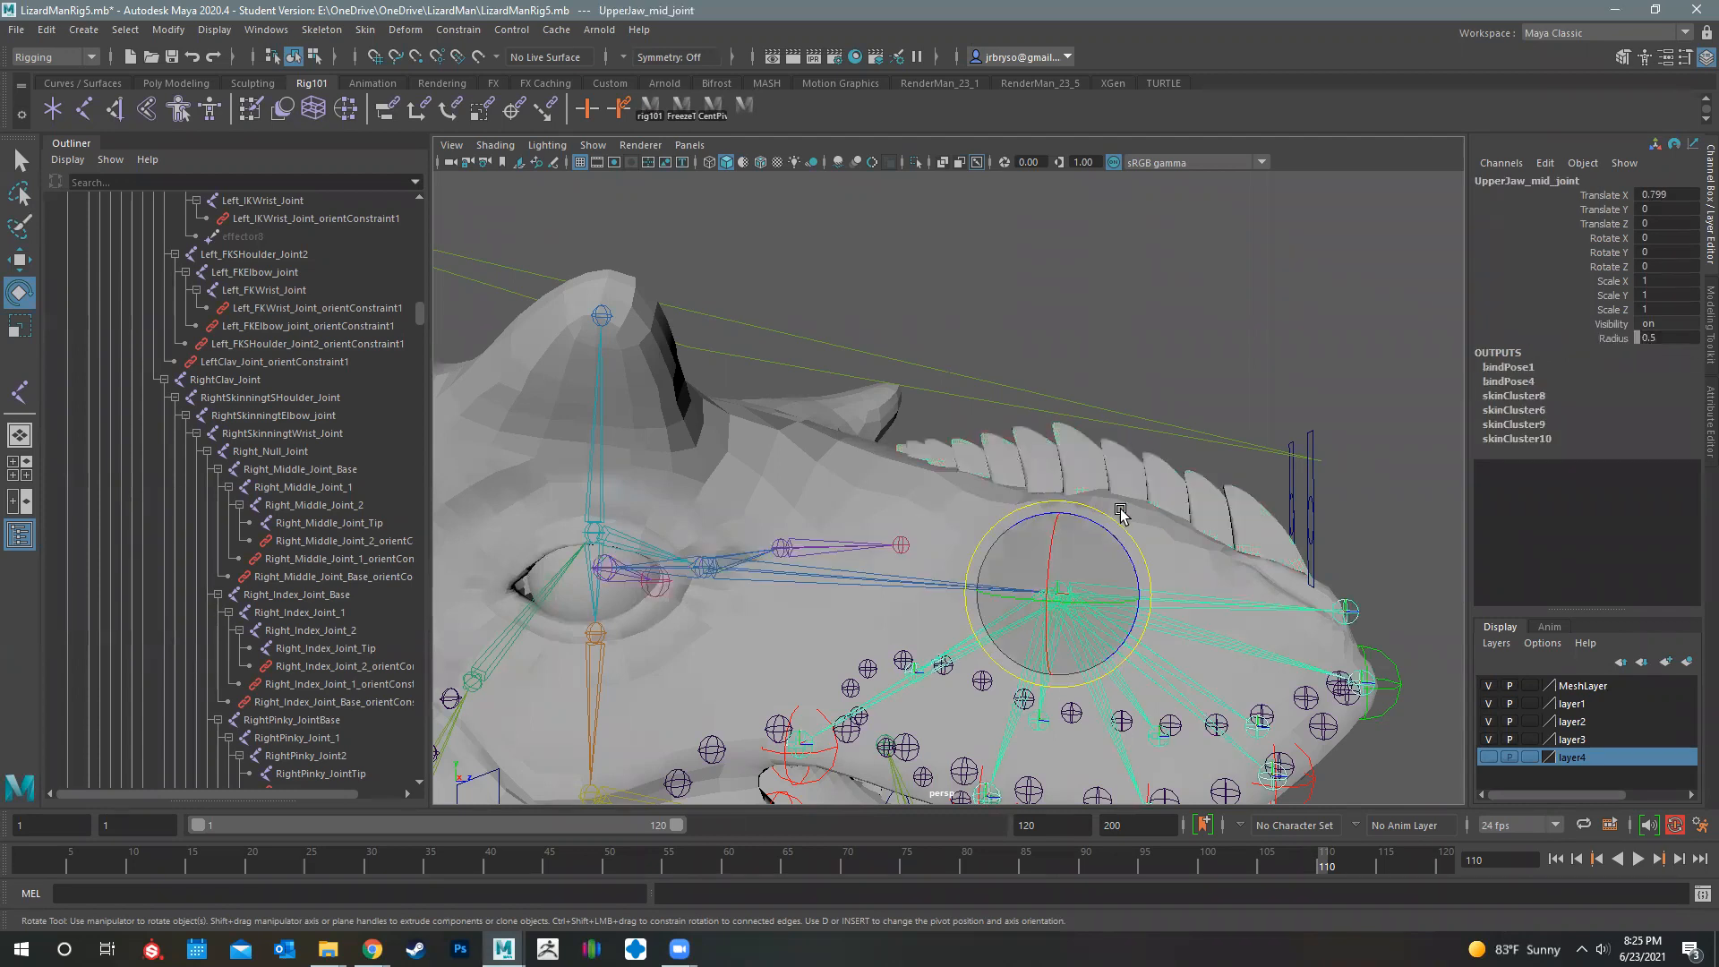
# Rotate the upper jaw joint and a rig control to test the snout scales, and undo both rotations
pyautogui.moveTo(1081, 573); pyautogui.dragTo(1247, 609)
pyautogui.hotkey('ctrl', 'z')
pyautogui.keyDown('alt'); pyautogui.moveTo(1006, 309); pyautogui.dragTo(975, 326); pyautogui.keyUp('alt')
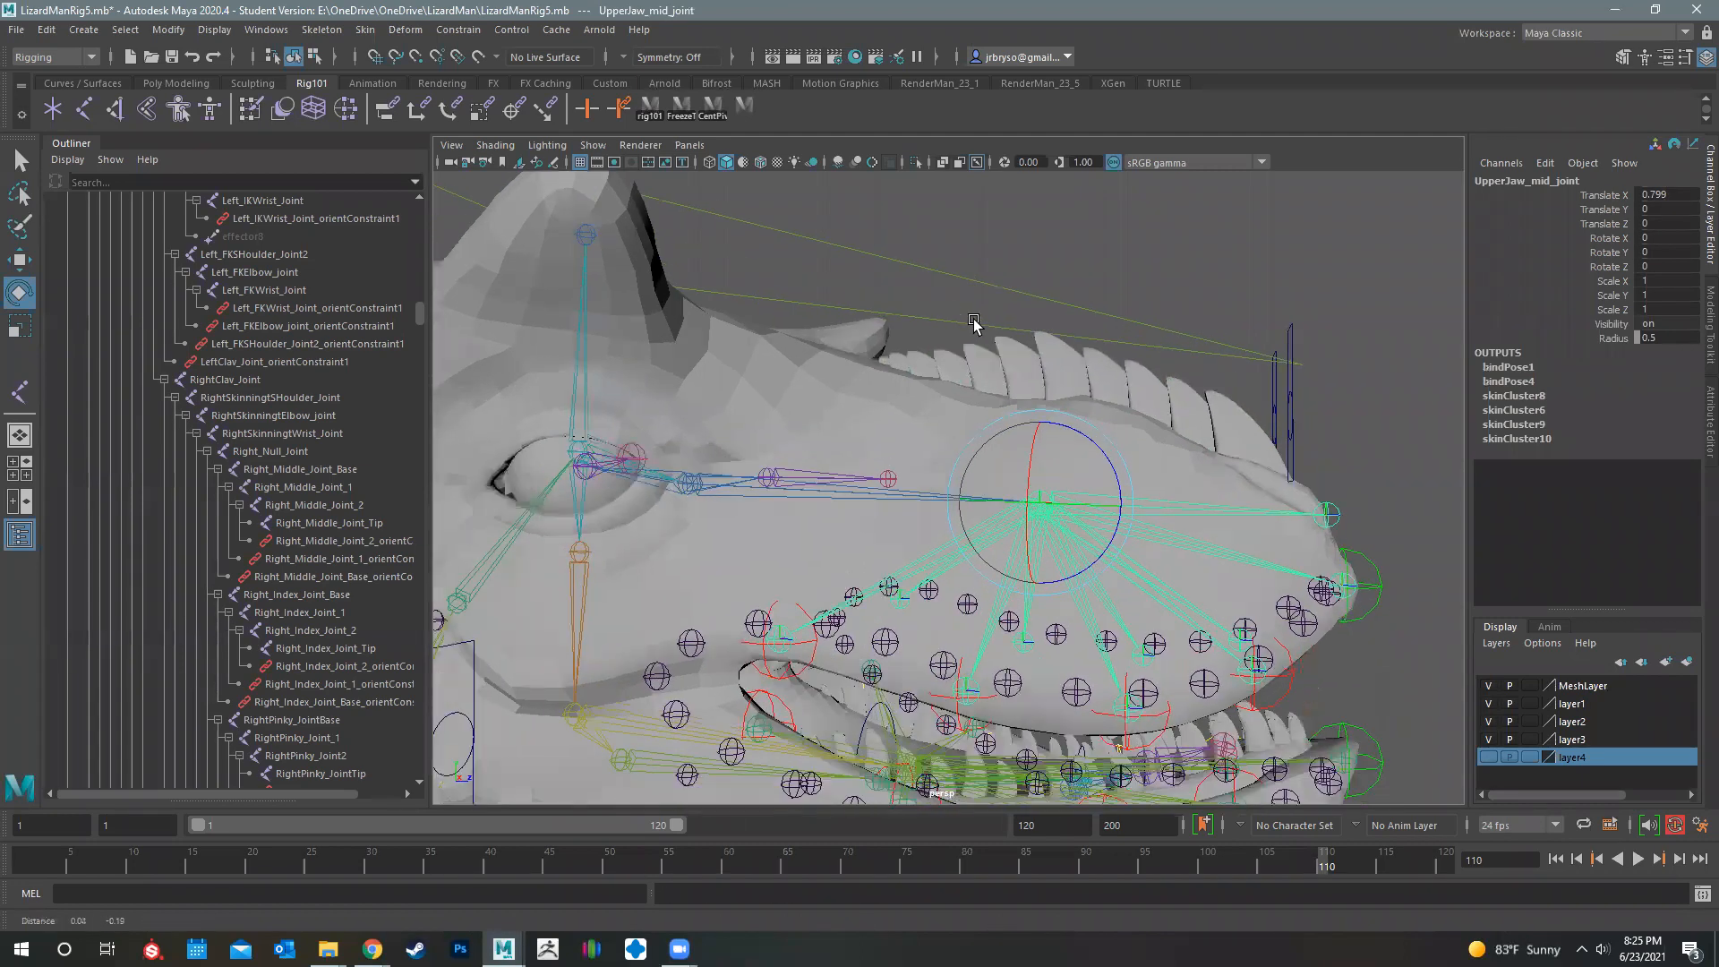
pyautogui.scroll(-3, 887, 553)
pyautogui.click(685, 760)
pyautogui.moveTo(604, 510); pyautogui.dragTo(990, 545)
pyautogui.hotkey('ctrl', 'z')
# Bind the right eyeball mesh, EyeballRightGeo, to Right_Eye_Center_Joint
pyautogui.keyDown('alt'); pyautogui.moveTo(658, 474); pyautogui.dragTo(809, 502, button='middle'); pyautogui.keyUp('alt')
pyautogui.keyDown('alt'); pyautogui.moveTo(810, 502); pyautogui.dragTo(1136, 526, button='right'); pyautogui.keyUp('alt')
pyautogui.click(868, 519)
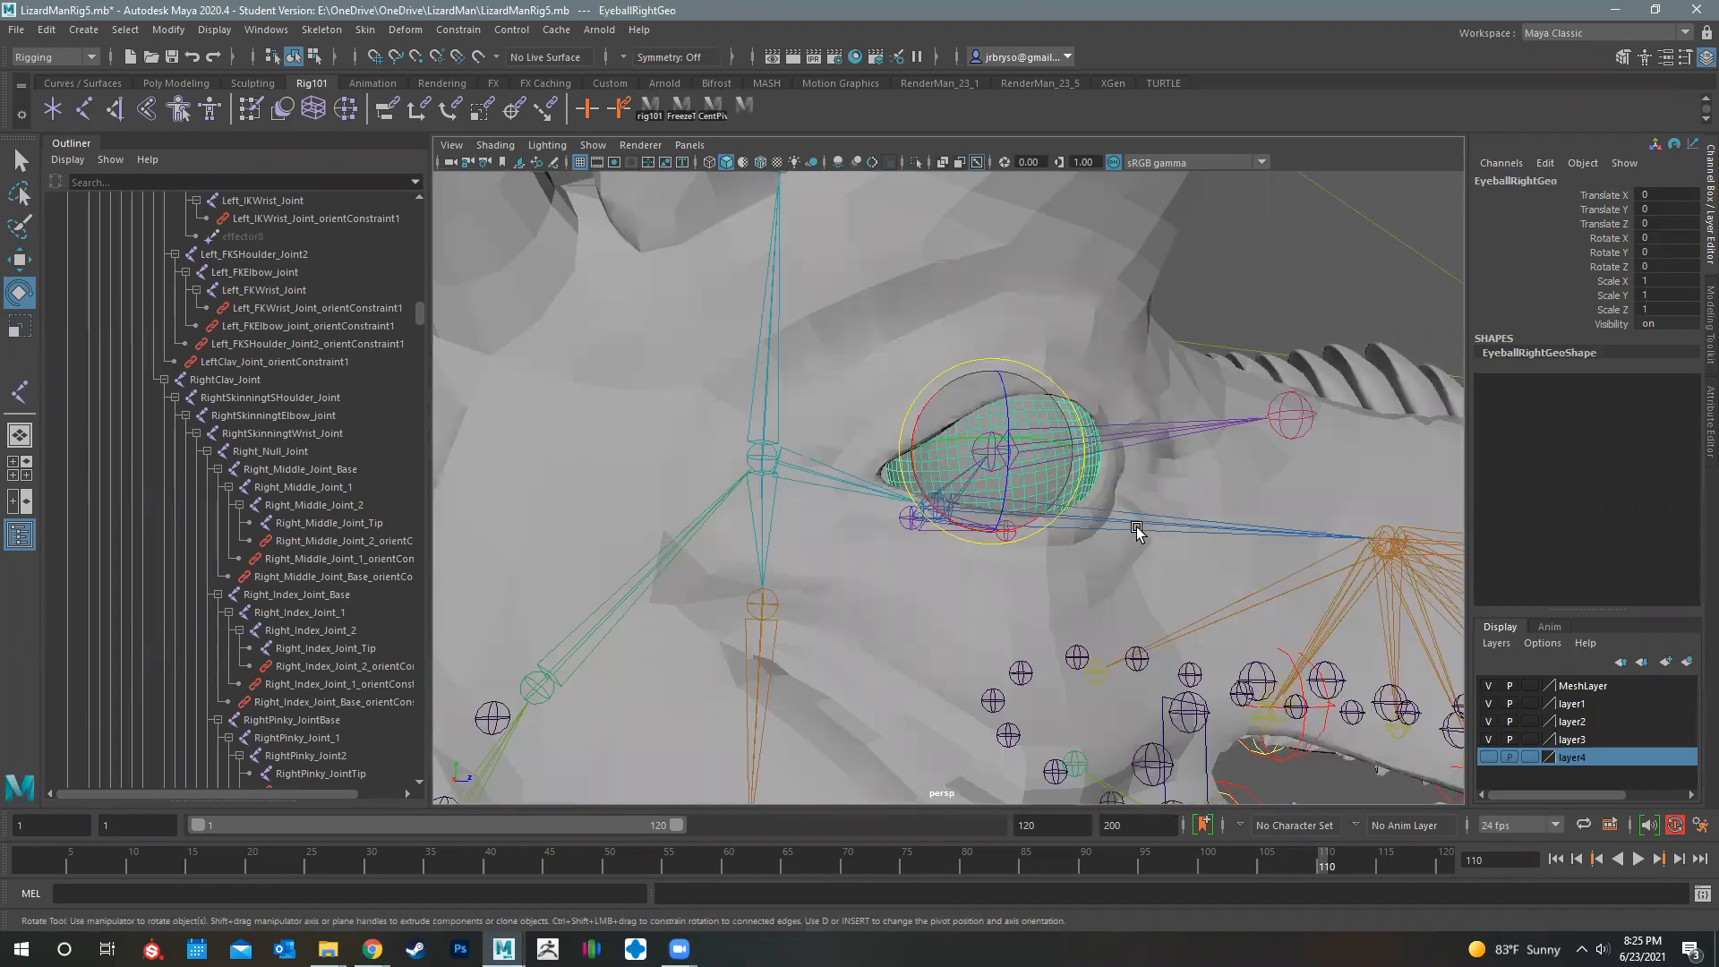
pyautogui.press('q')
pyautogui.keyDown('alt'); pyautogui.moveTo(1358, 493); pyautogui.dragTo(805, 497, button='right'); pyautogui.keyUp('alt')
pyautogui.keyDown('alt'); pyautogui.moveTo(806, 497); pyautogui.dragTo(1086, 441); pyautogui.keyUp('alt')
pyautogui.keyDown('alt'); pyautogui.moveTo(1086, 441); pyautogui.dragTo(1227, 431, button='right'); pyautogui.keyUp('alt')
pyautogui.keyDown('alt'); pyautogui.moveTo(801, 349); pyautogui.dragTo(912, 304); pyautogui.keyUp('alt')
pyautogui.keyDown('shift'); pyautogui.click(912, 305); pyautogui.keyUp('shift')
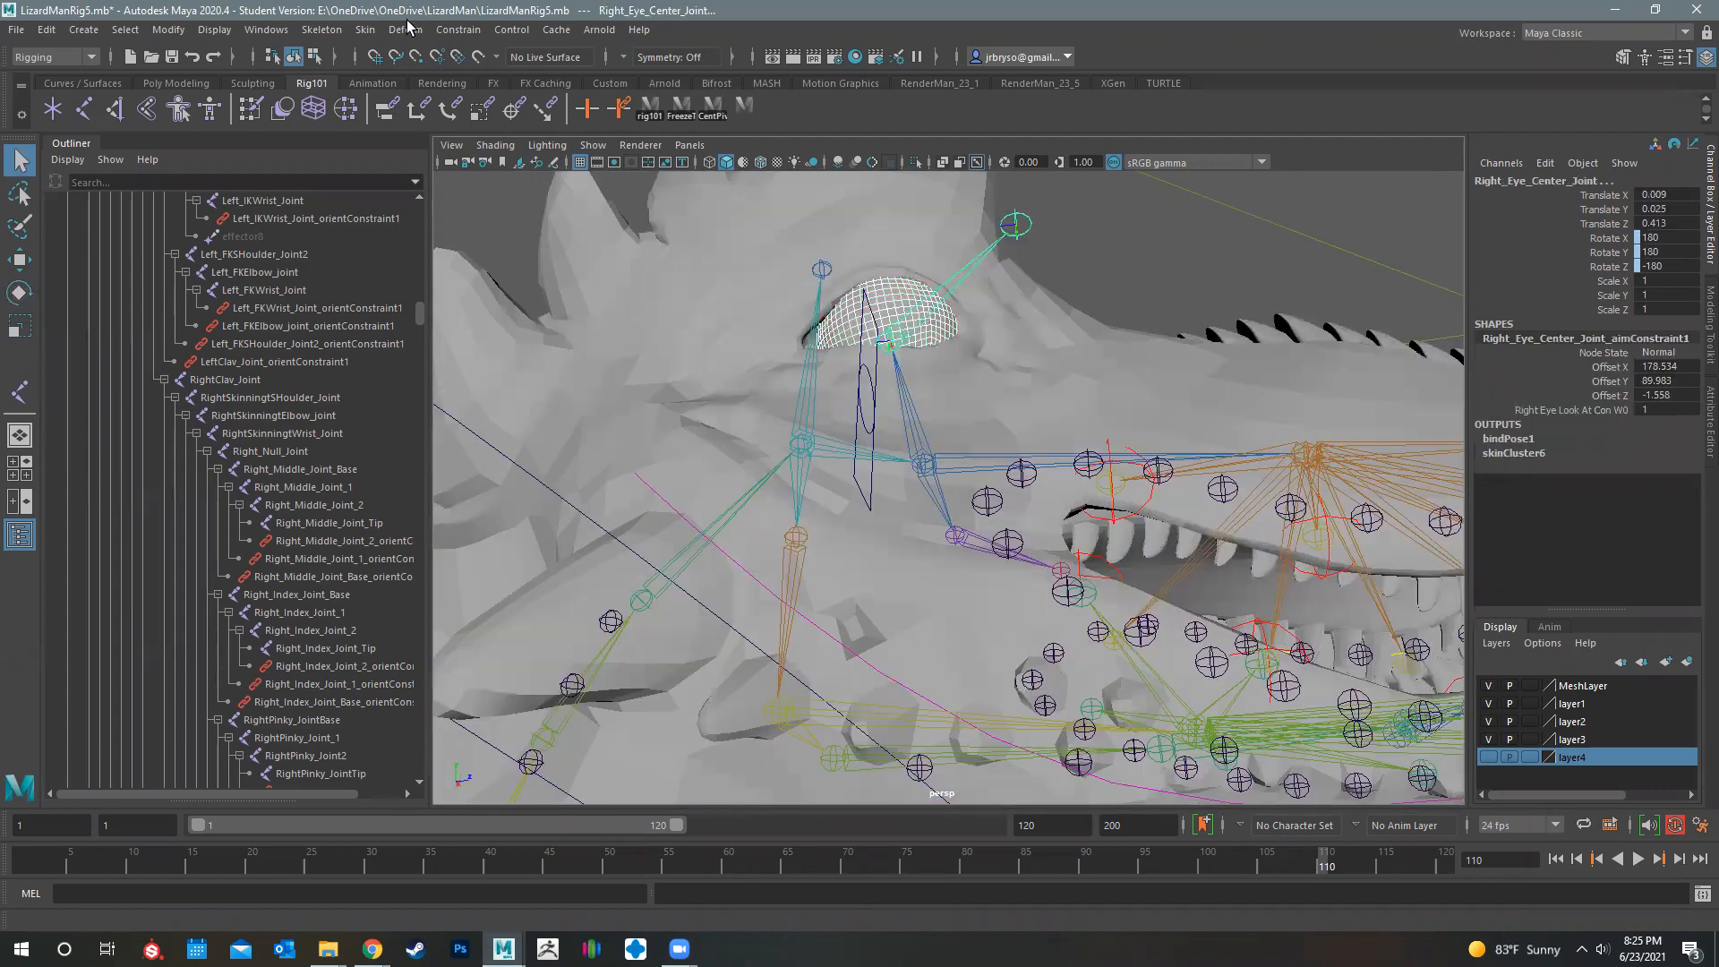
pyautogui.click(363, 29)
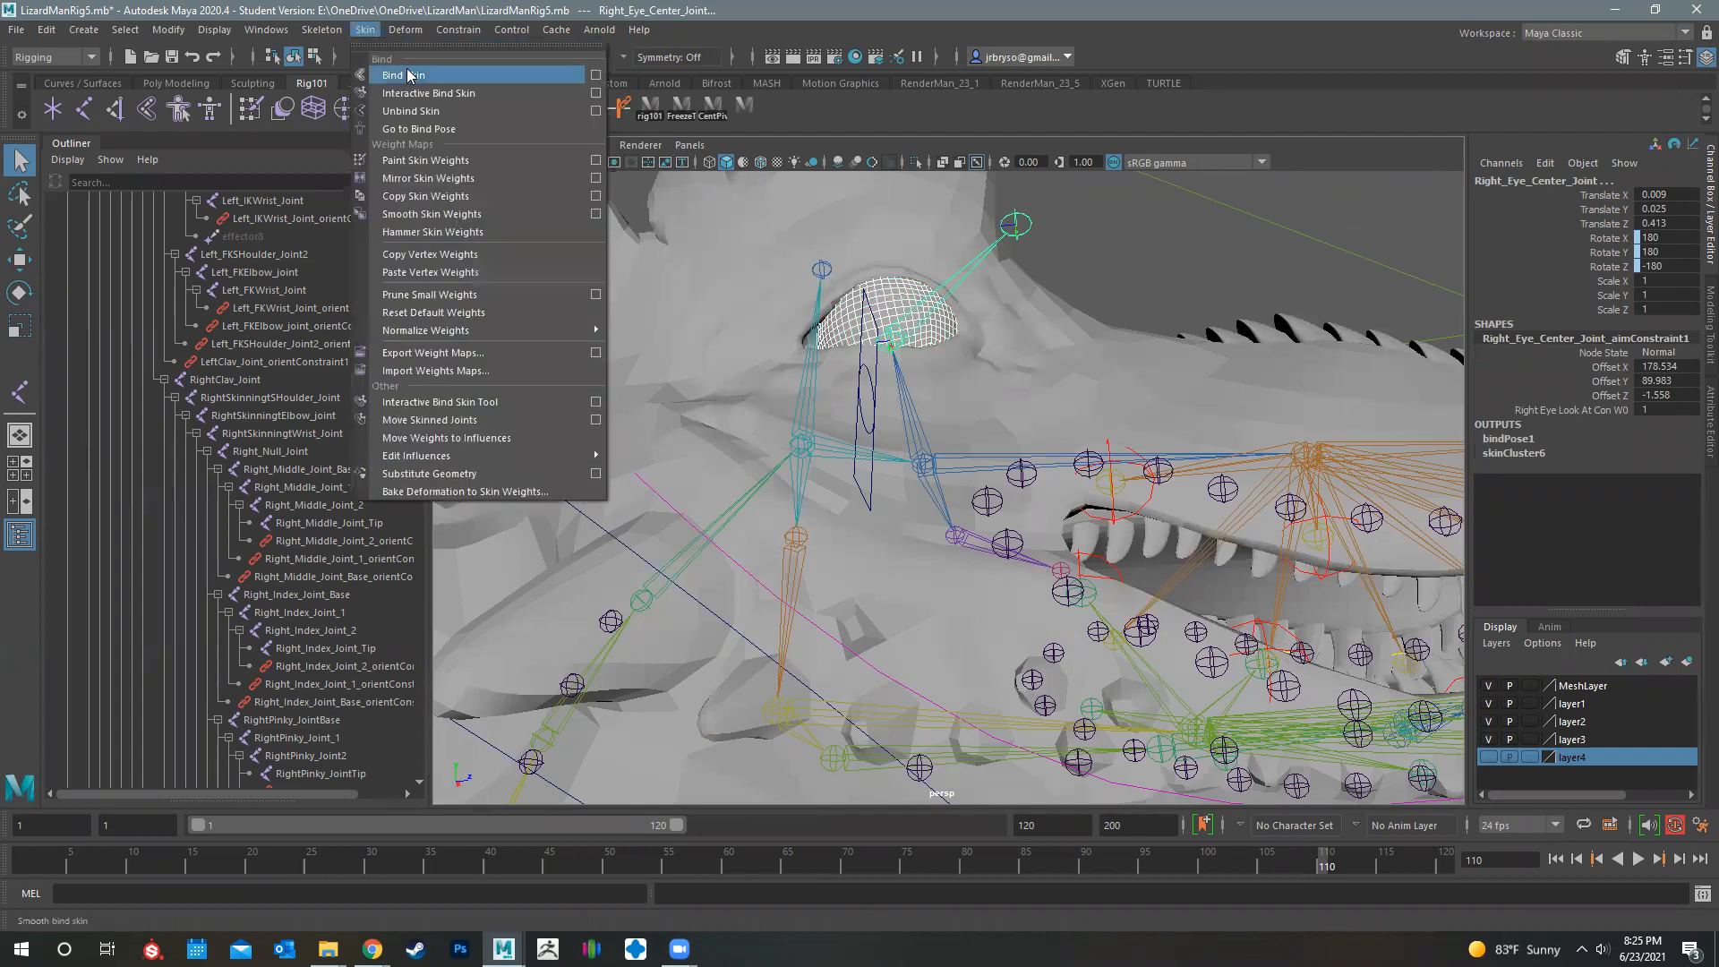
pyautogui.click(405, 71)
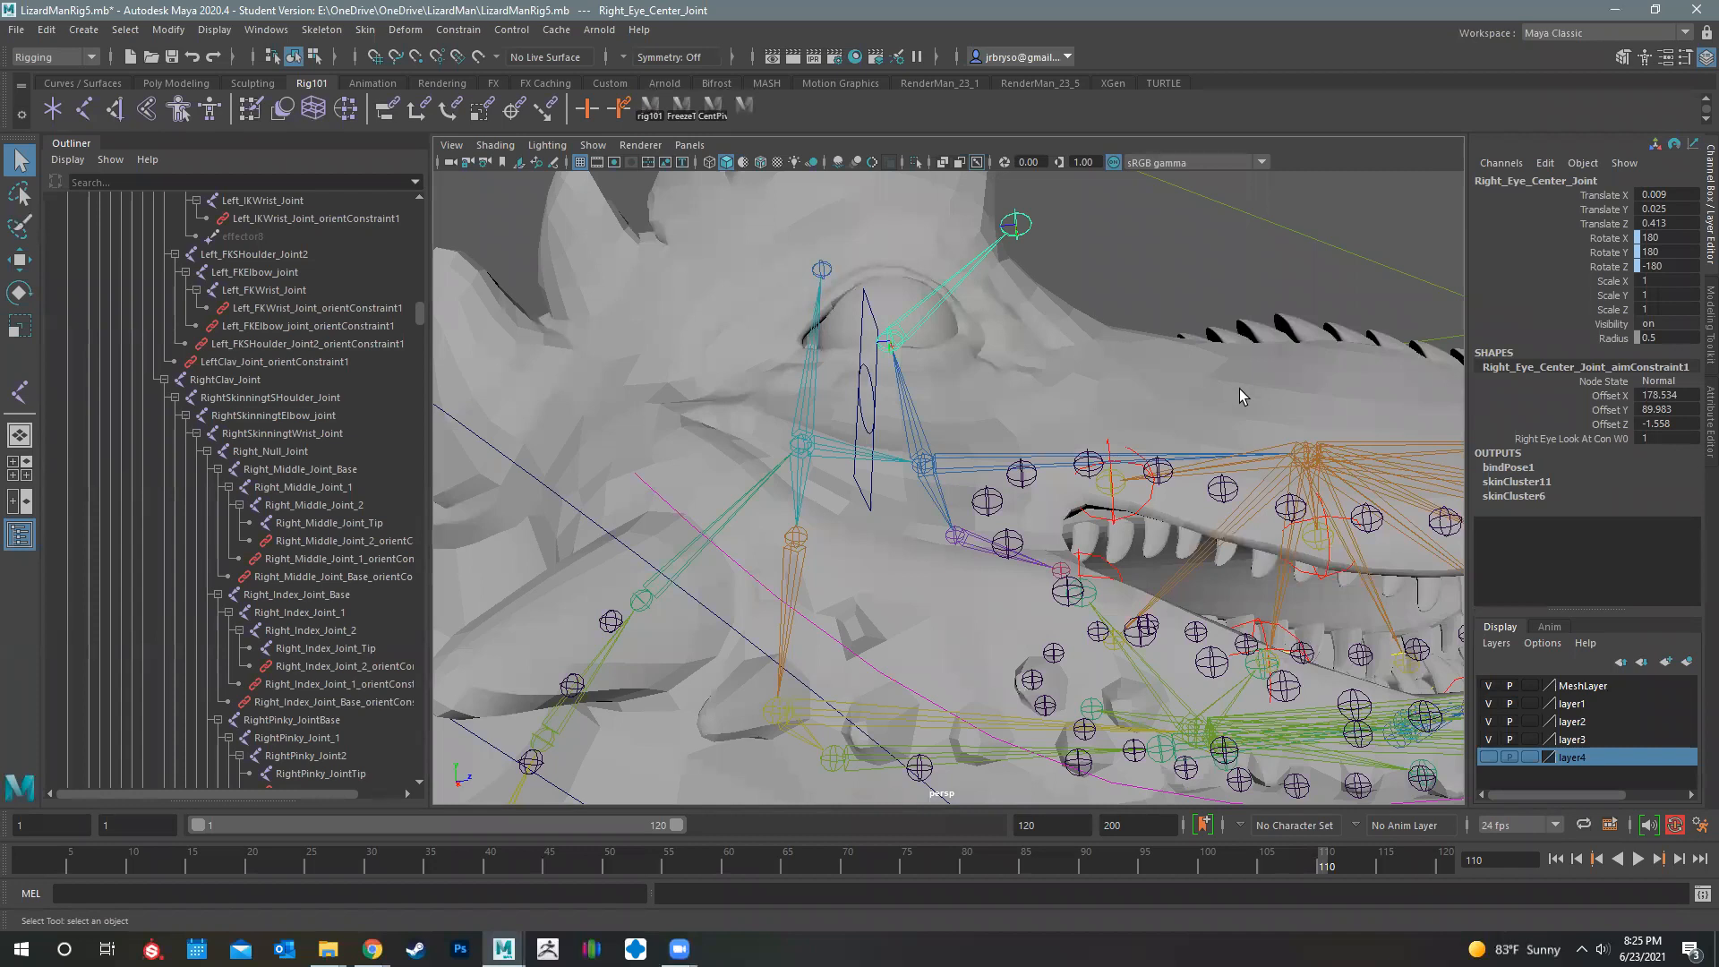
# Bind the left eyeball mesh to Left_Eye_Center_Joint
pyautogui.keyDown('alt'); pyautogui.moveTo(1325, 432); pyautogui.dragTo(1139, 451); pyautogui.keyUp('alt')
pyautogui.keyDown('alt'); pyautogui.moveTo(1016, 557); pyautogui.dragTo(770, 569); pyautogui.keyUp('alt')
pyautogui.click(974, 555)
pyautogui.click(965, 555)
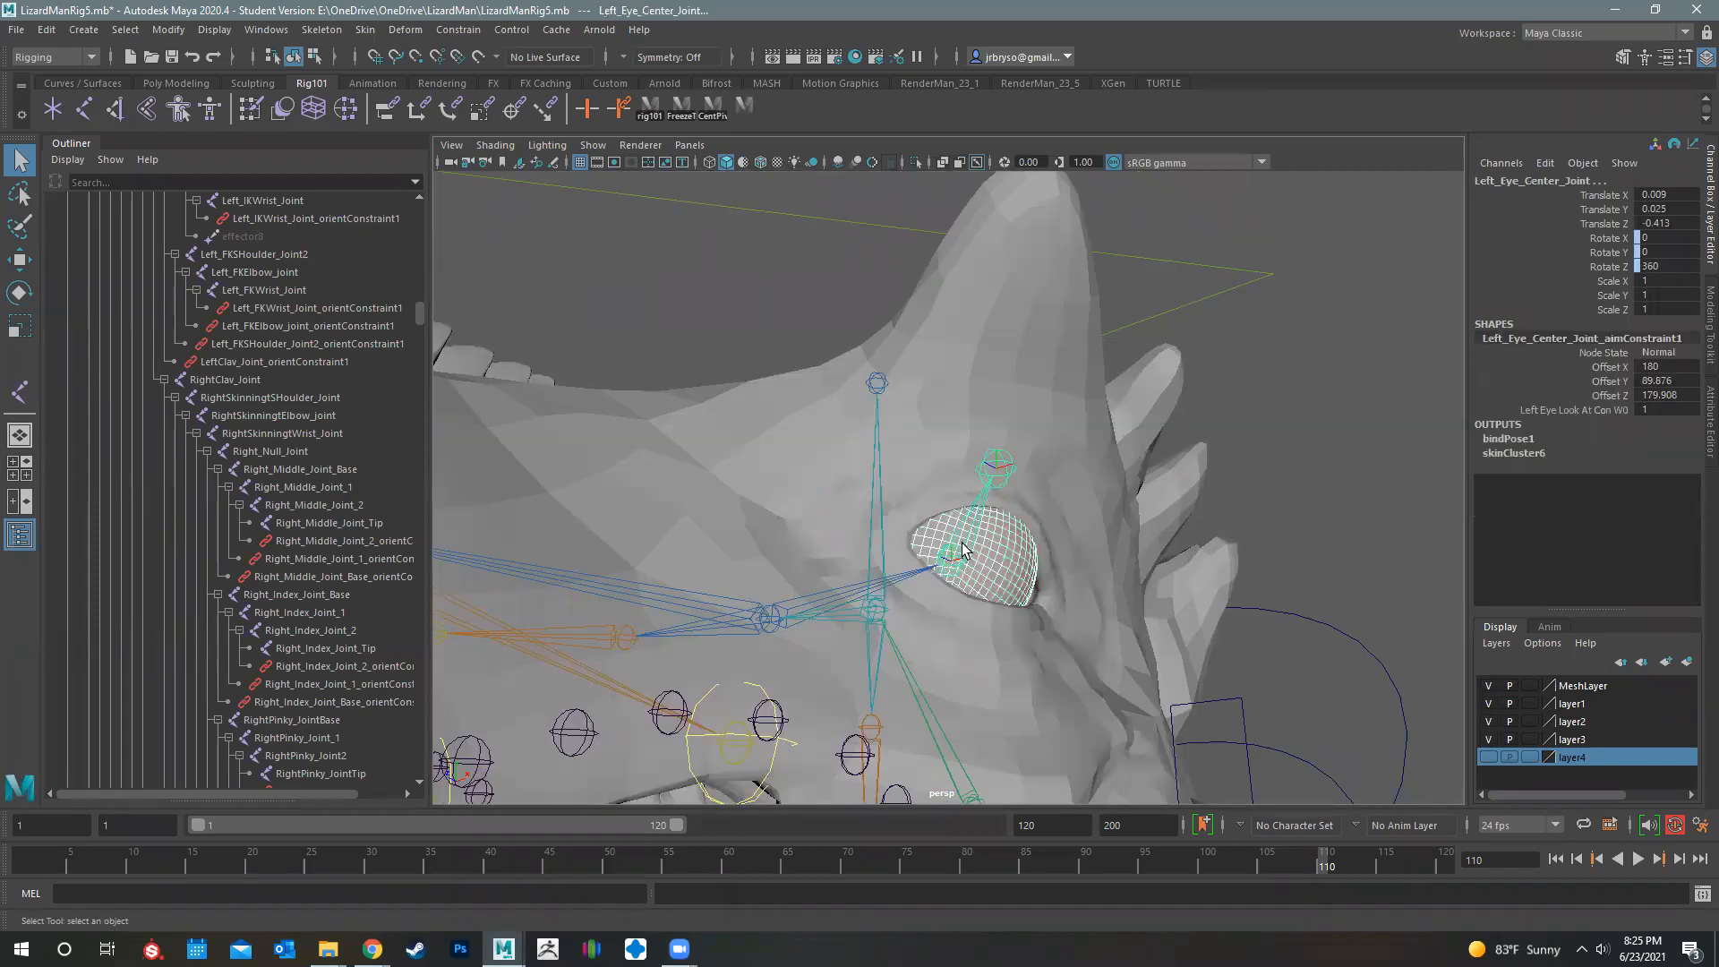
pyautogui.press('g')
# Rotate the head control, HeadCon, to test whether both eyeballs follow the head, and undo the rotation
pyautogui.scroll(-10, 861, 508)
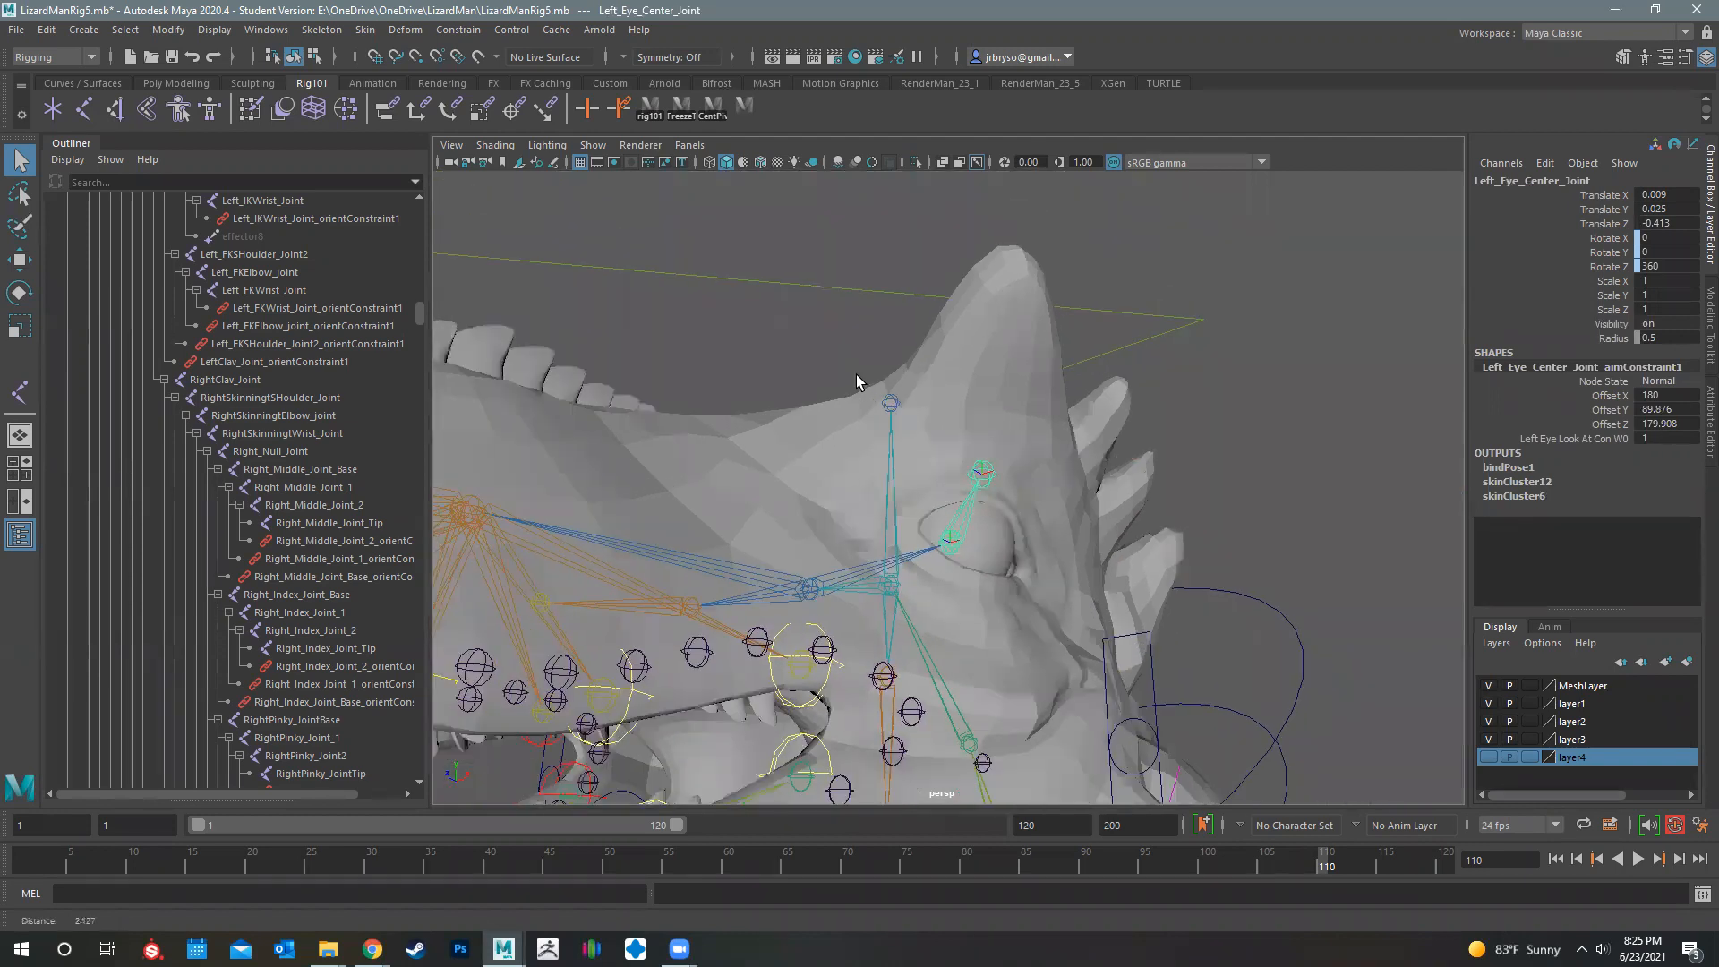
pyautogui.click(839, 366)
pyautogui.click(813, 369)
pyautogui.press('e')
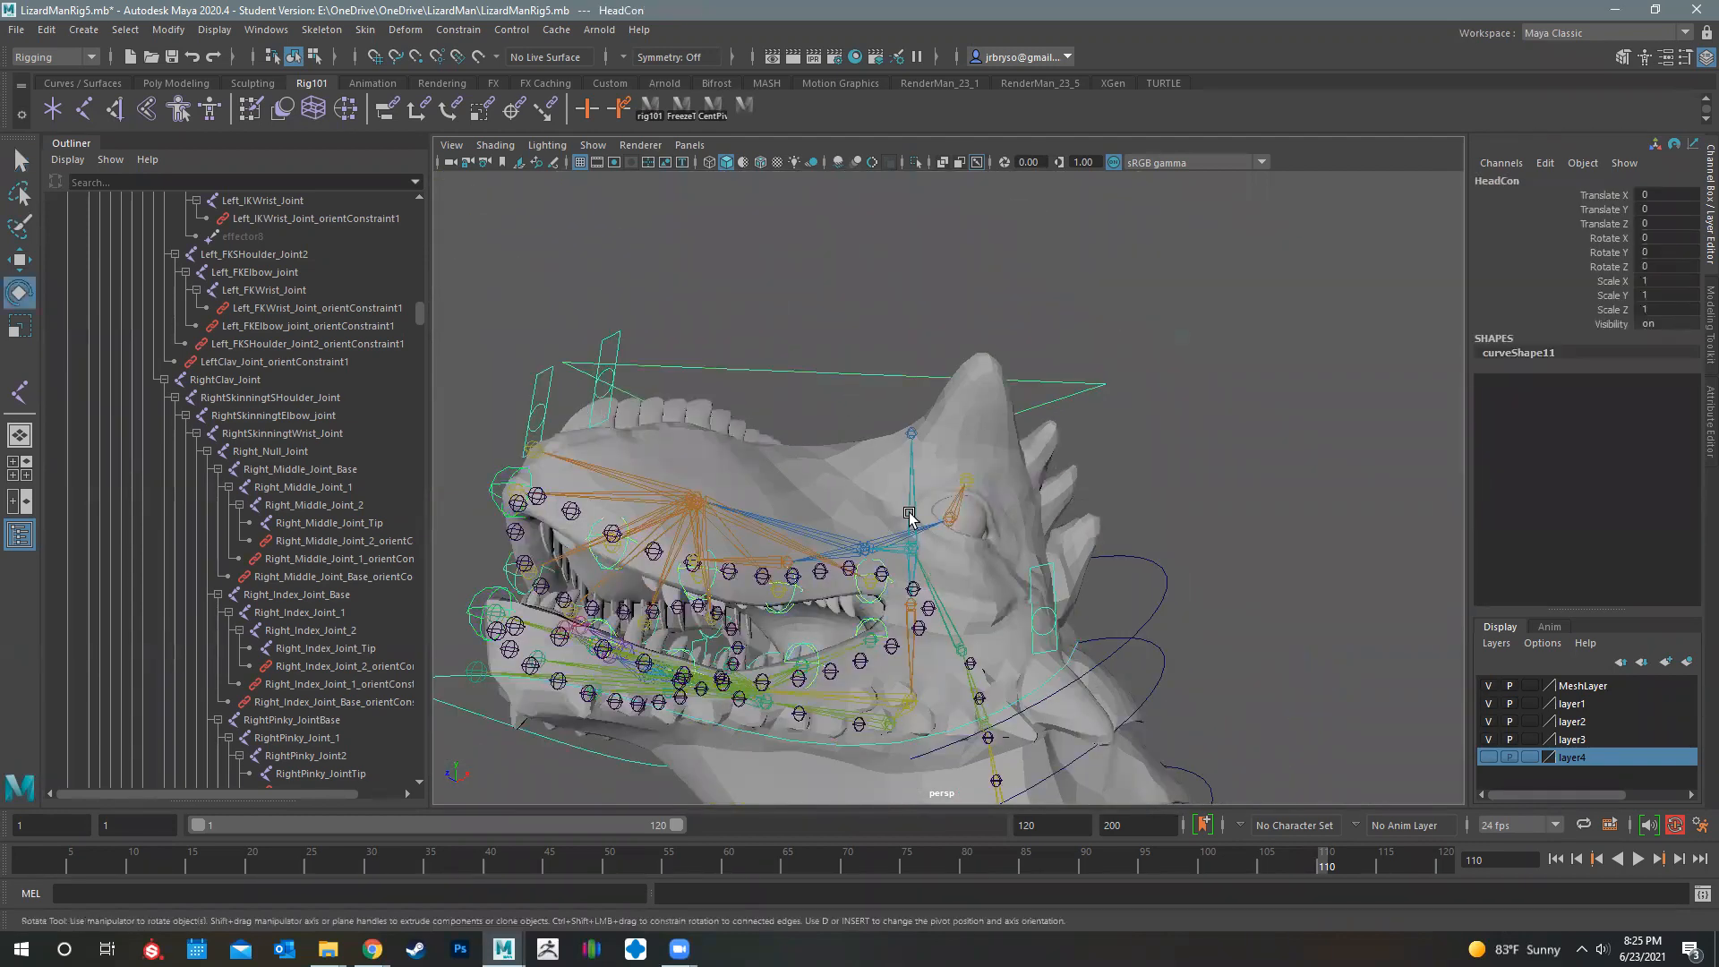
pyautogui.moveTo(982, 685)
pyautogui.mouseDown()
pyautogui.moveTo(941, 654)
pyautogui.moveTo(951, 681)
pyautogui.mouseUp()
pyautogui.moveTo(970, 686); pyautogui.dragTo(1005, 621)
pyautogui.hotkey('ctrl', 'z')
# Make the display layer layer4 visible and frame the front of the mouth
pyautogui.keyDown('alt'); pyautogui.moveTo(1053, 683); pyautogui.dragTo(1182, 602); pyautogui.keyUp('alt')
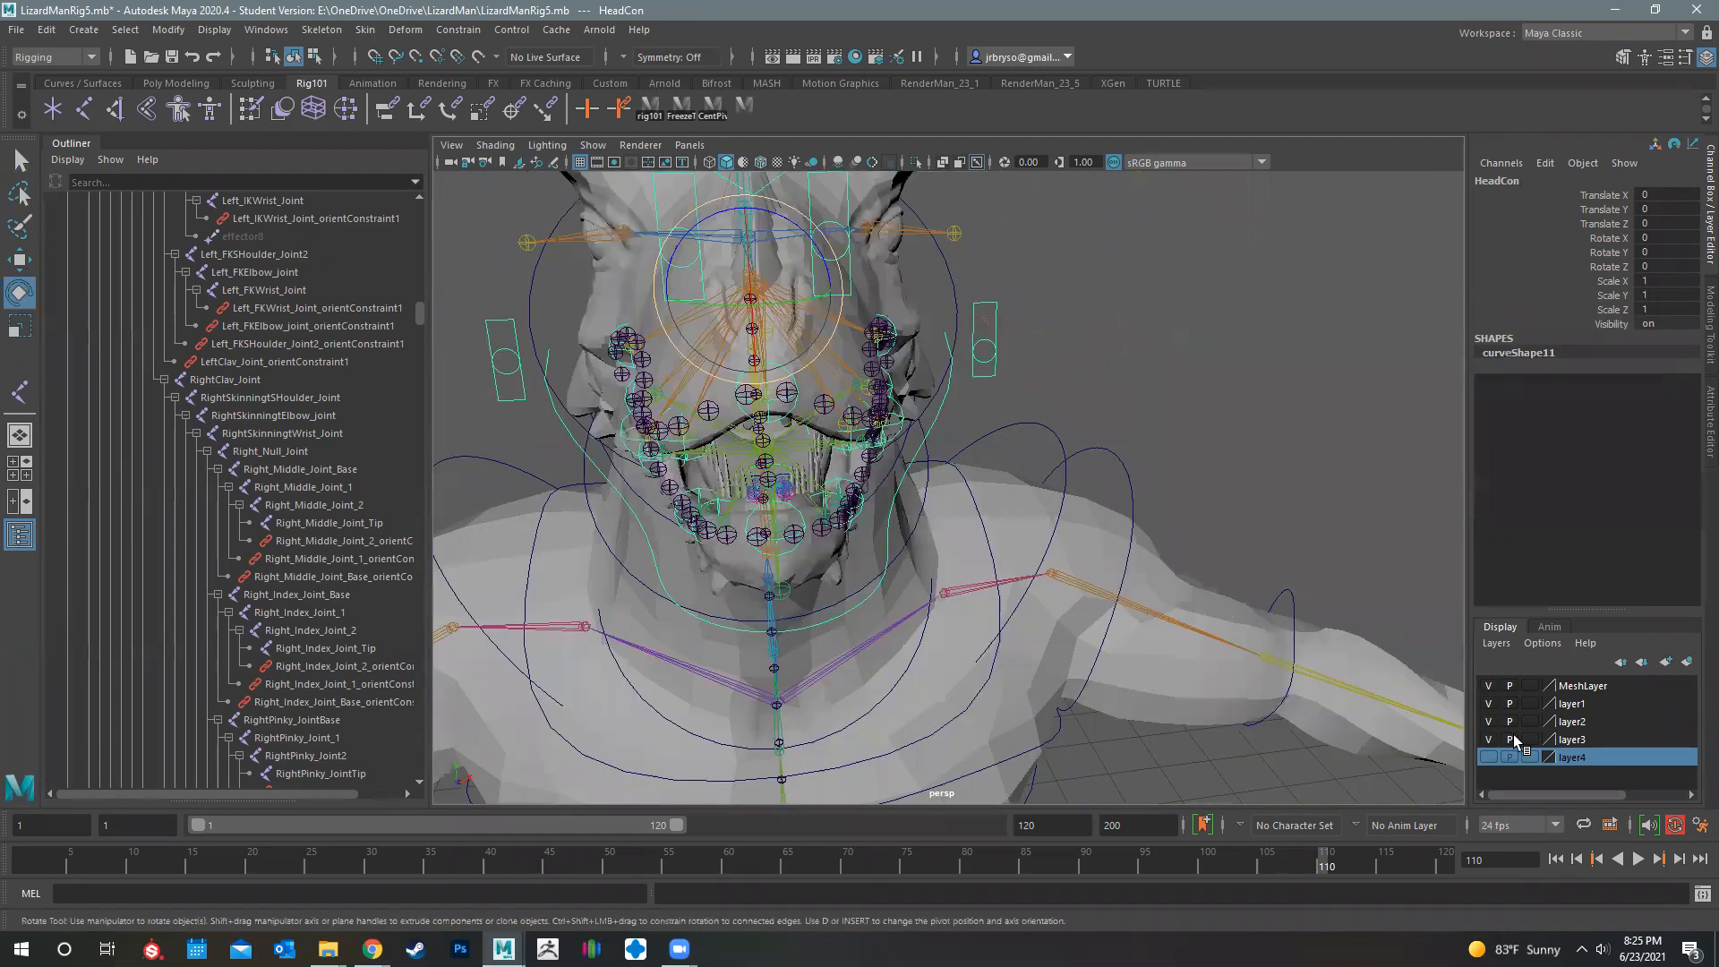
pyautogui.click(1488, 759)
pyautogui.scroll(5, 1145, 638)
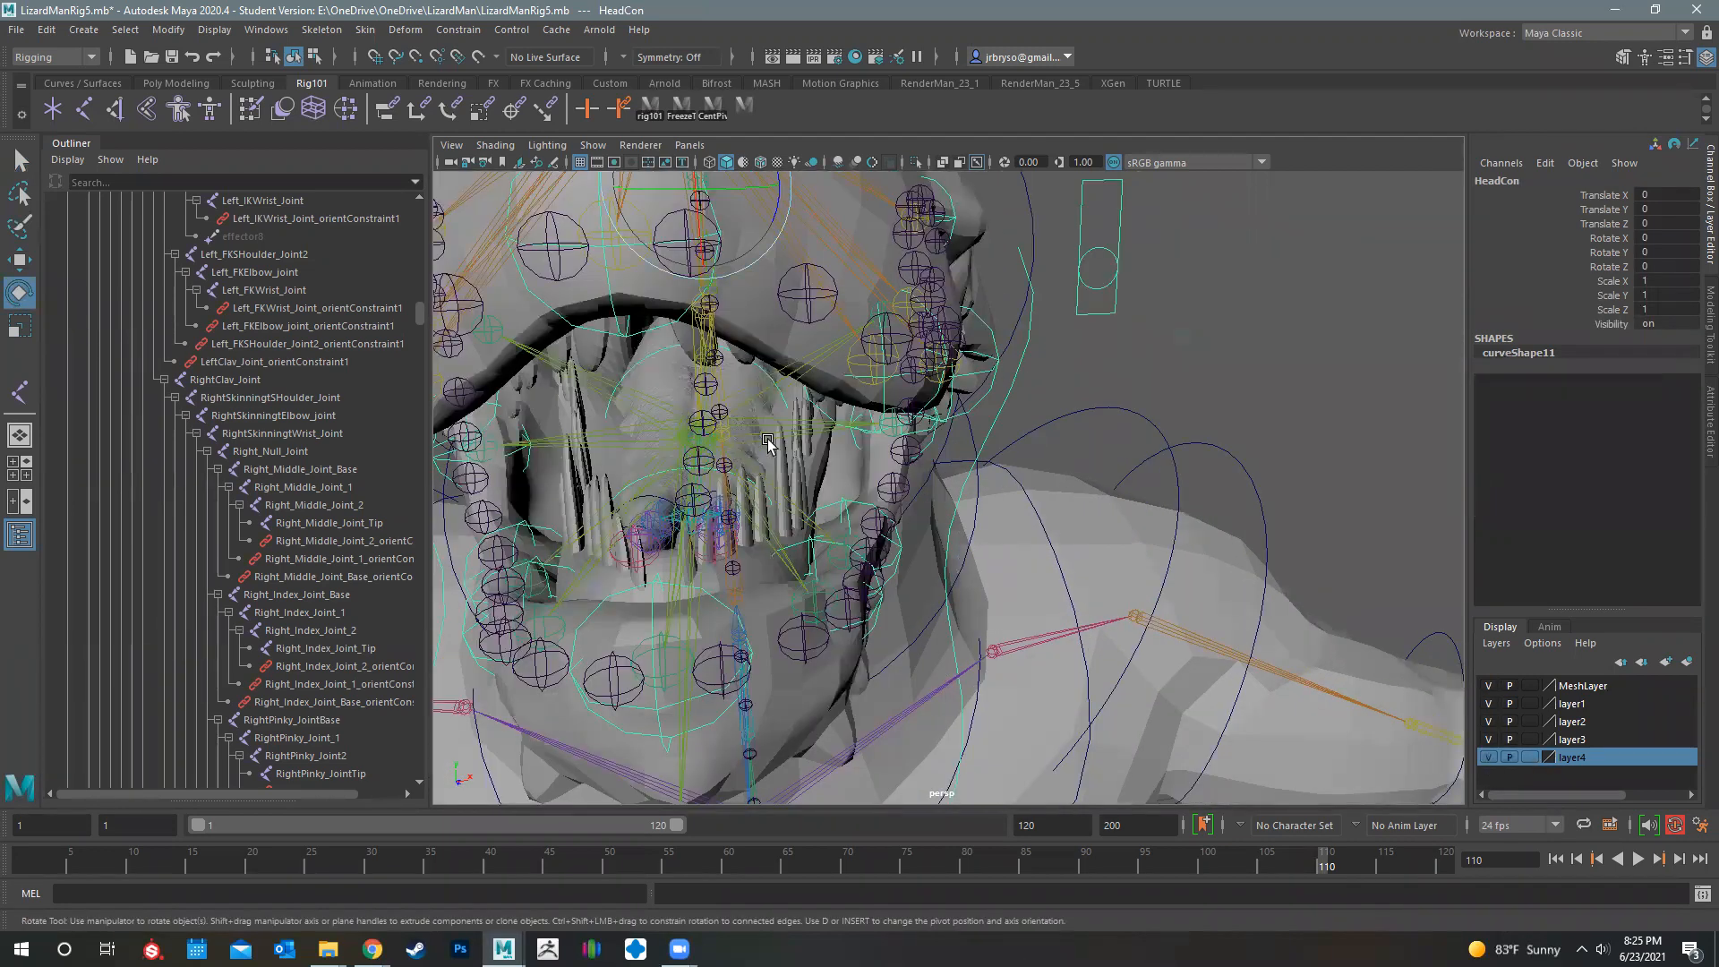
# Select the tongue mesh, TongueGeo, and examine the joints that run along it inside the mouth
pyautogui.keyDown('alt'); pyautogui.moveTo(767, 443); pyautogui.dragTo(989, 483); pyautogui.keyUp('alt')
pyautogui.click(893, 518)
pyautogui.keyDown('alt'); pyautogui.moveTo(989, 483); pyautogui.dragTo(1202, 496, button='right'); pyautogui.keyUp('alt')
pyautogui.keyDown('alt'); pyautogui.moveTo(987, 511); pyautogui.dragTo(1068, 608); pyautogui.keyUp('alt')
pyautogui.keyDown('alt'); pyautogui.moveTo(844, 537); pyautogui.dragTo(965, 570); pyautogui.keyUp('alt')
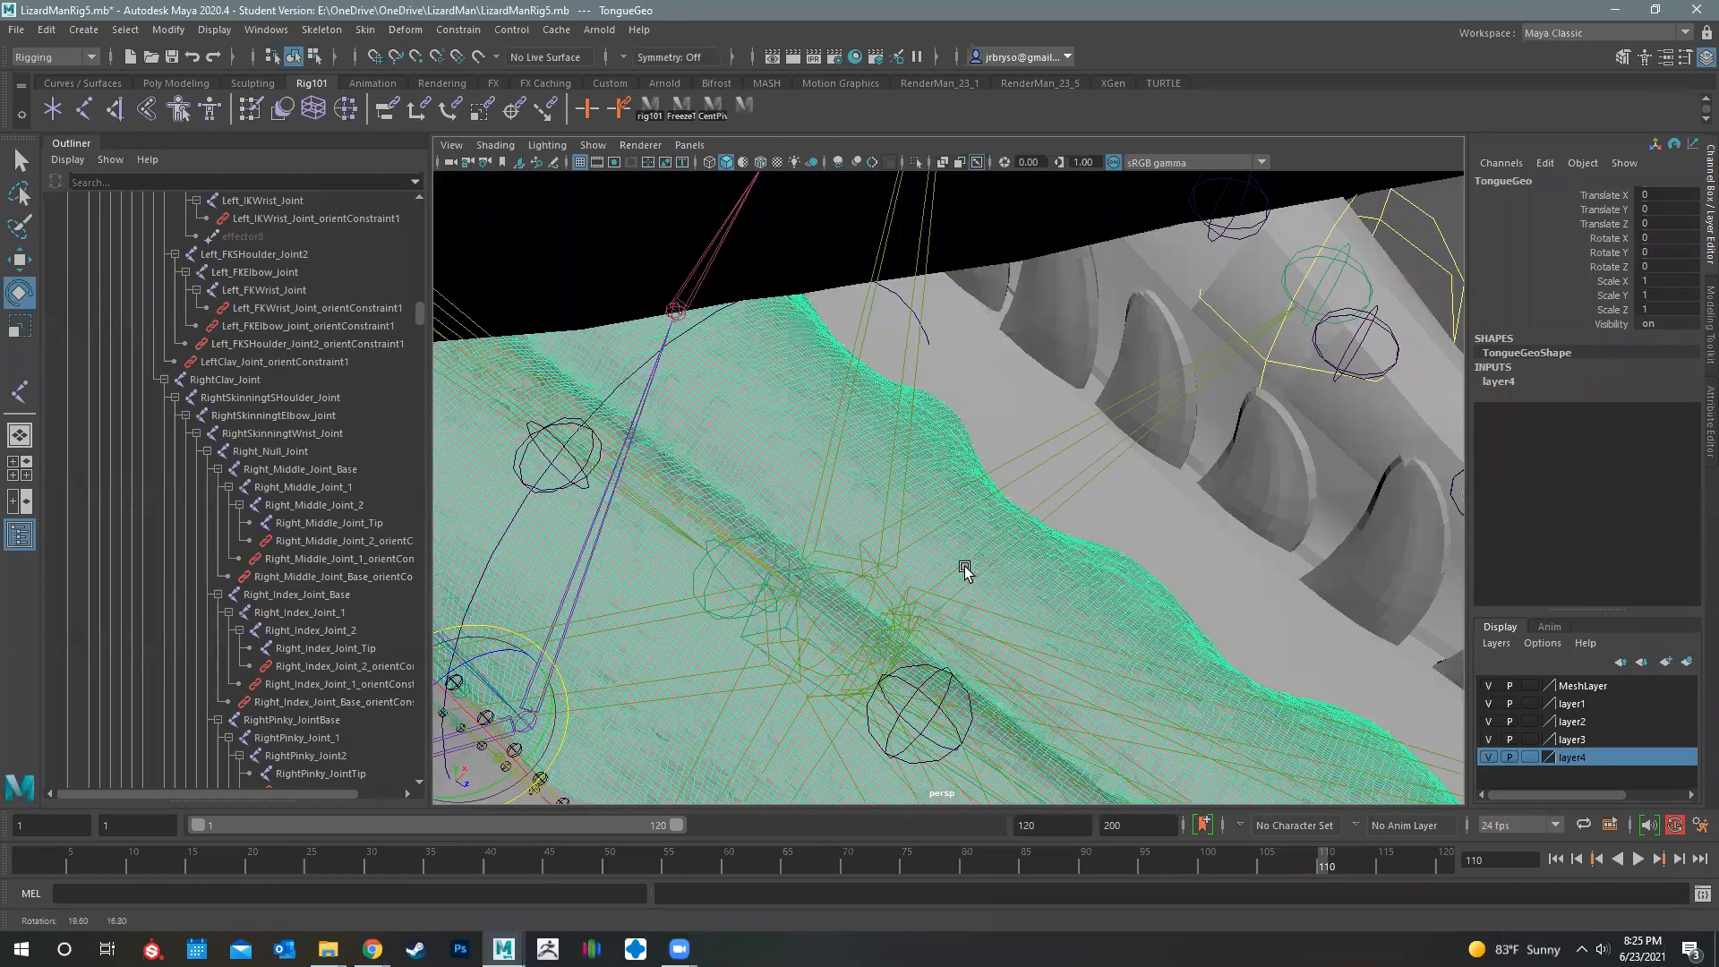
pyautogui.keyDown('alt'); pyautogui.moveTo(842, 405); pyautogui.dragTo(817, 492); pyautogui.keyUp('alt')
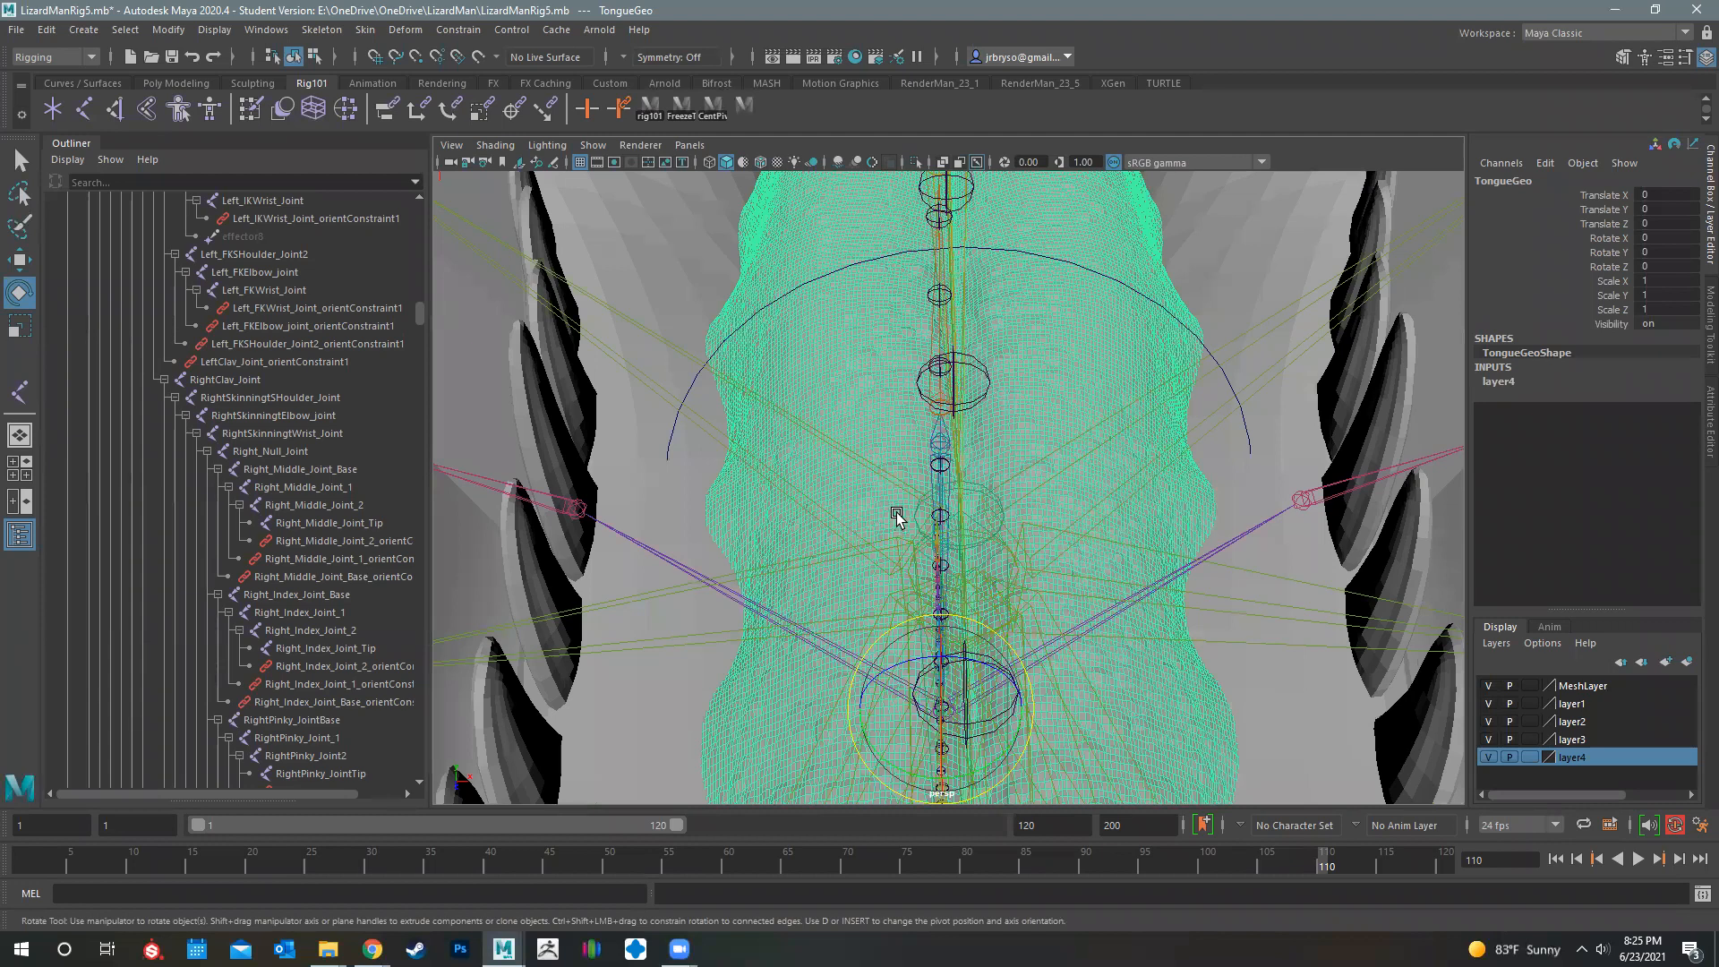
pyautogui.keyDown('alt'); pyautogui.moveTo(992, 367); pyautogui.dragTo(947, 401); pyautogui.keyUp('alt')
pyautogui.keyDown('alt'); pyautogui.moveTo(904, 472); pyautogui.dragTo(865, 410); pyautogui.keyUp('alt')
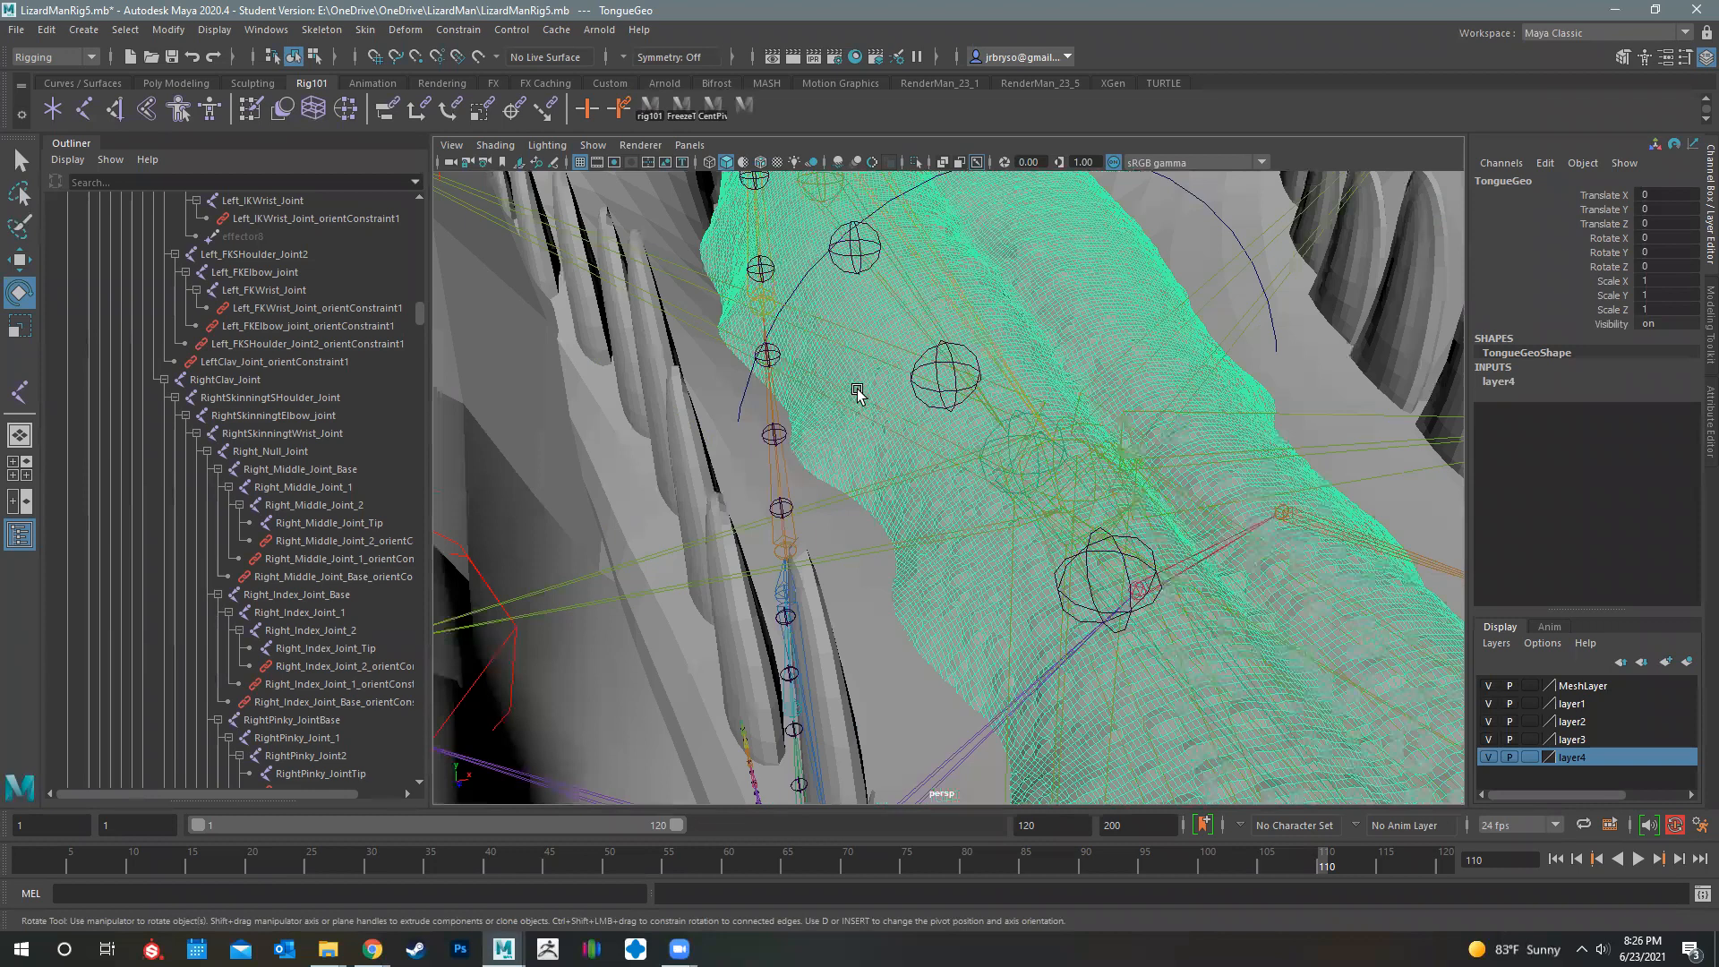
pyautogui.scroll(3, 856, 394)
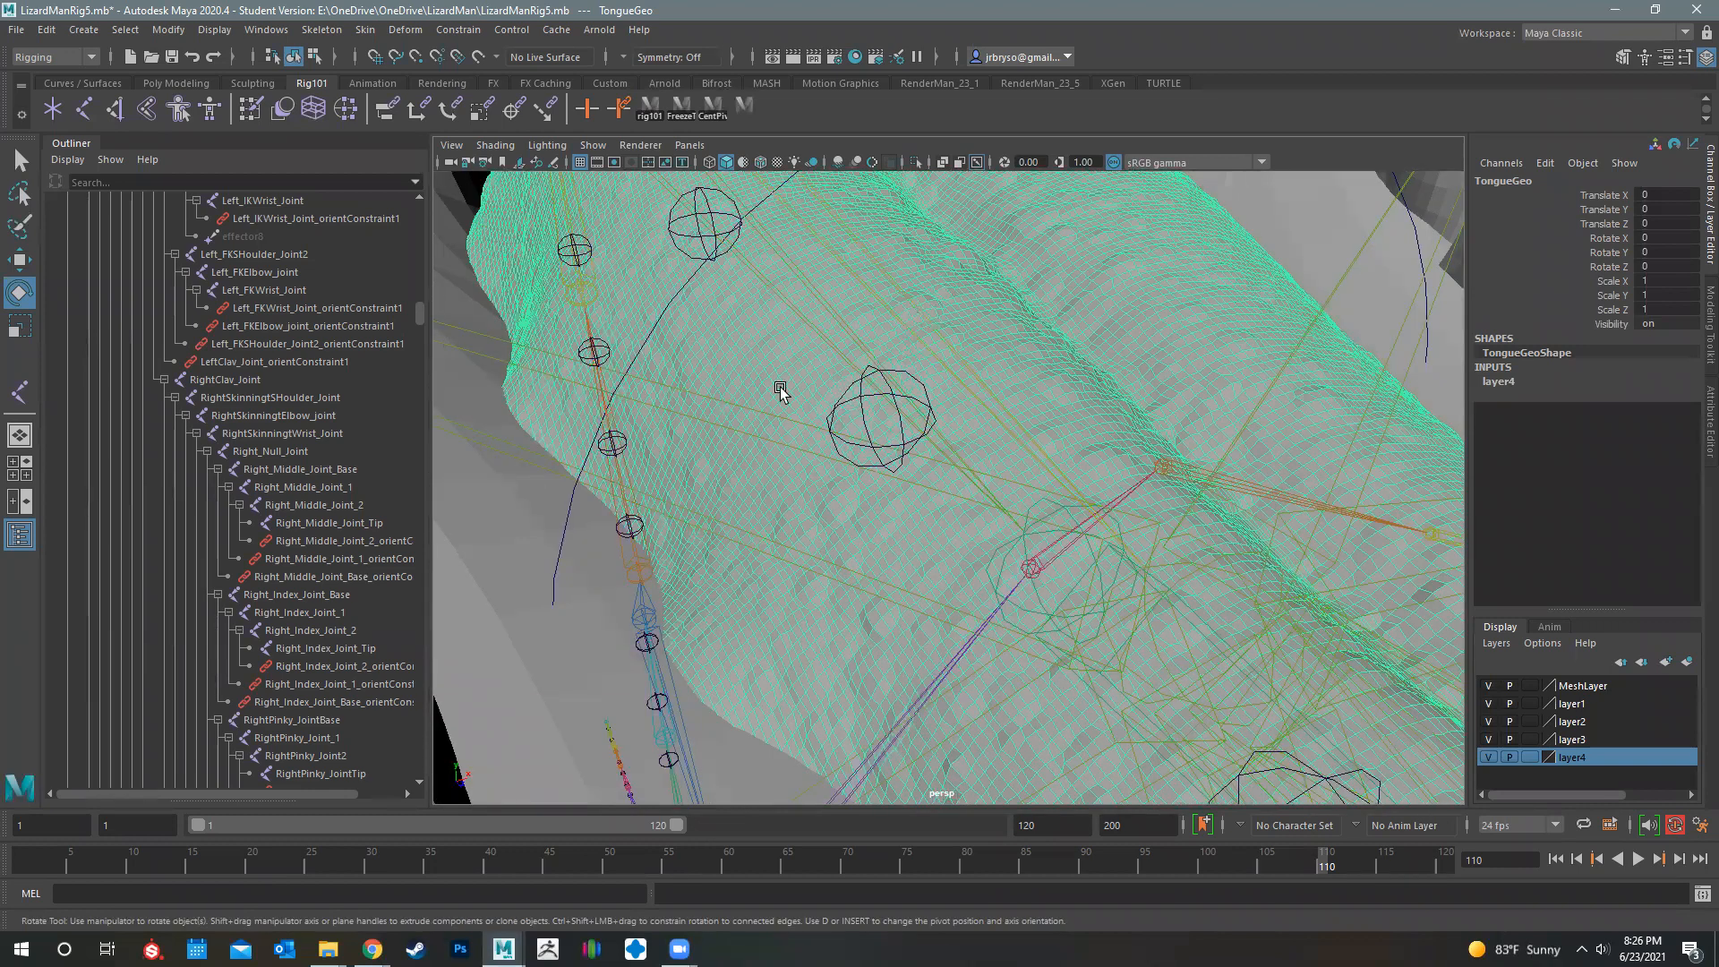
# Select TongueFollicleJoint2 and TongueFollicleJoint1 at the back of the tongue
pyautogui.click(852, 385)
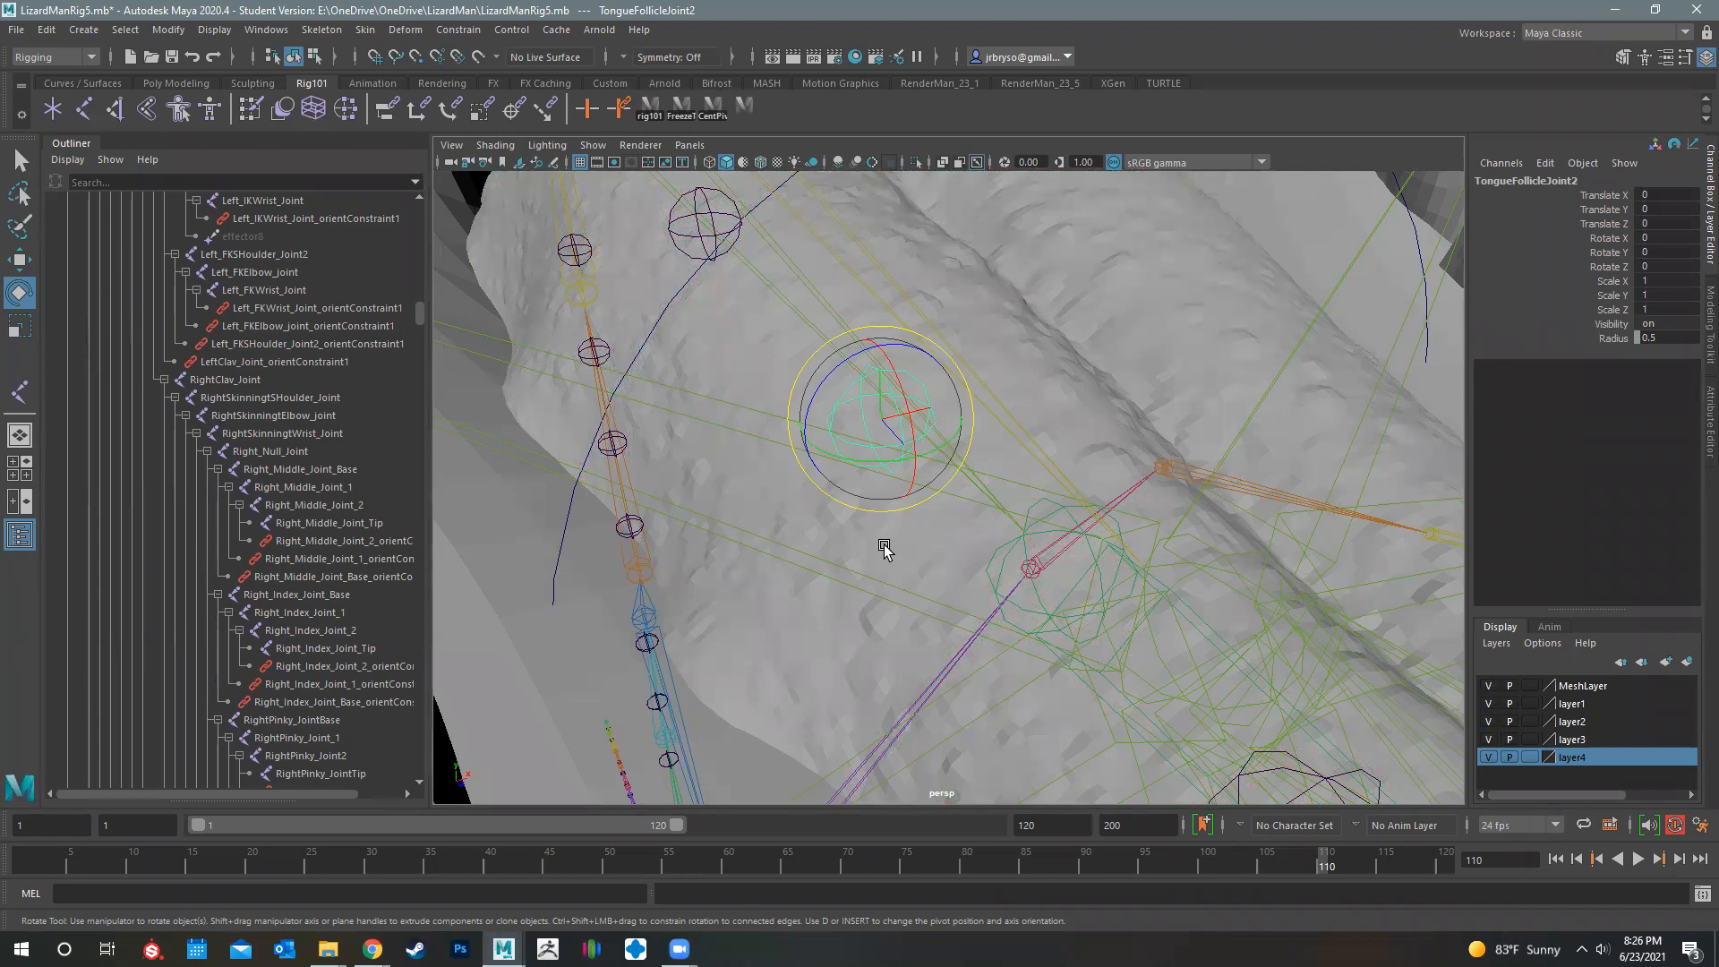
pyautogui.keyDown('alt'); pyautogui.moveTo(886, 553); pyautogui.dragTo(870, 498); pyautogui.keyUp('alt')
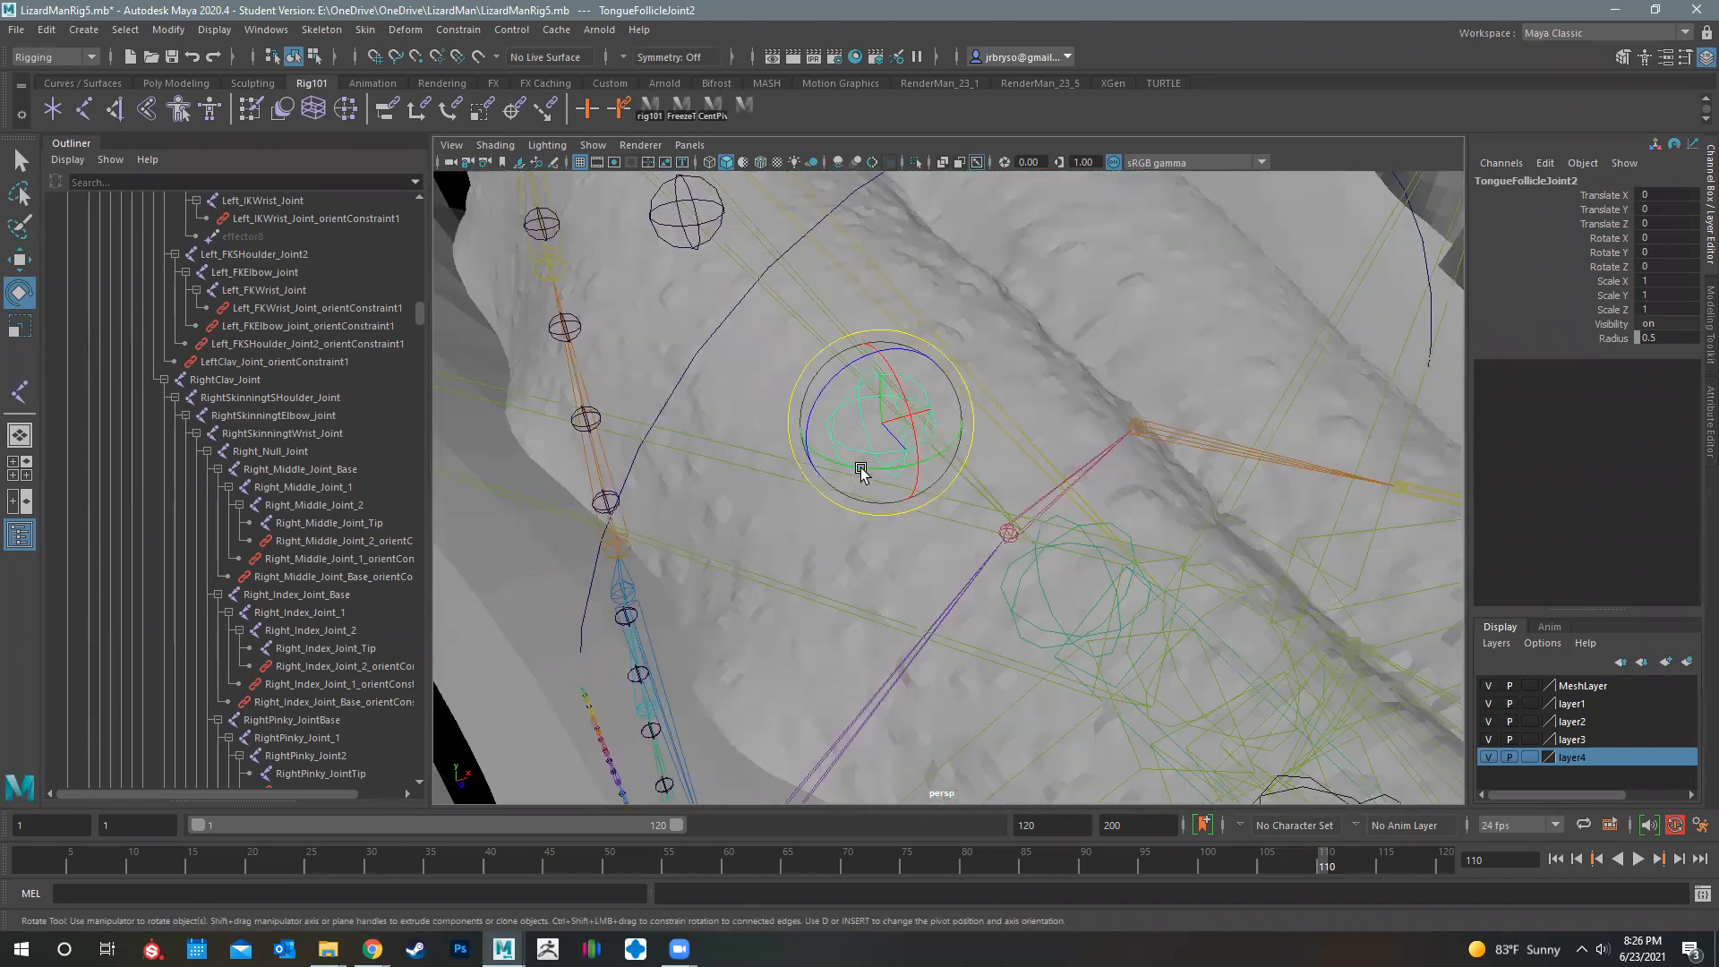
pyautogui.keyDown('alt'); pyautogui.moveTo(863, 473); pyautogui.dragTo(892, 501, button='middle'); pyautogui.keyUp('alt')
pyautogui.keyDown('shift'); pyautogui.click(913, 501); pyautogui.keyUp('shift')
pyautogui.keyDown('alt'); pyautogui.moveTo(892, 500); pyautogui.dragTo(889, 465); pyautogui.keyUp('alt')
pyautogui.keyDown('alt'); pyautogui.moveTo(889, 465); pyautogui.dragTo(1071, 525, button='right'); pyautogui.keyUp('alt')
pyautogui.keyDown('alt'); pyautogui.moveTo(1202, 604); pyautogui.dragTo(1106, 591, button='middle'); pyautogui.keyUp('alt')
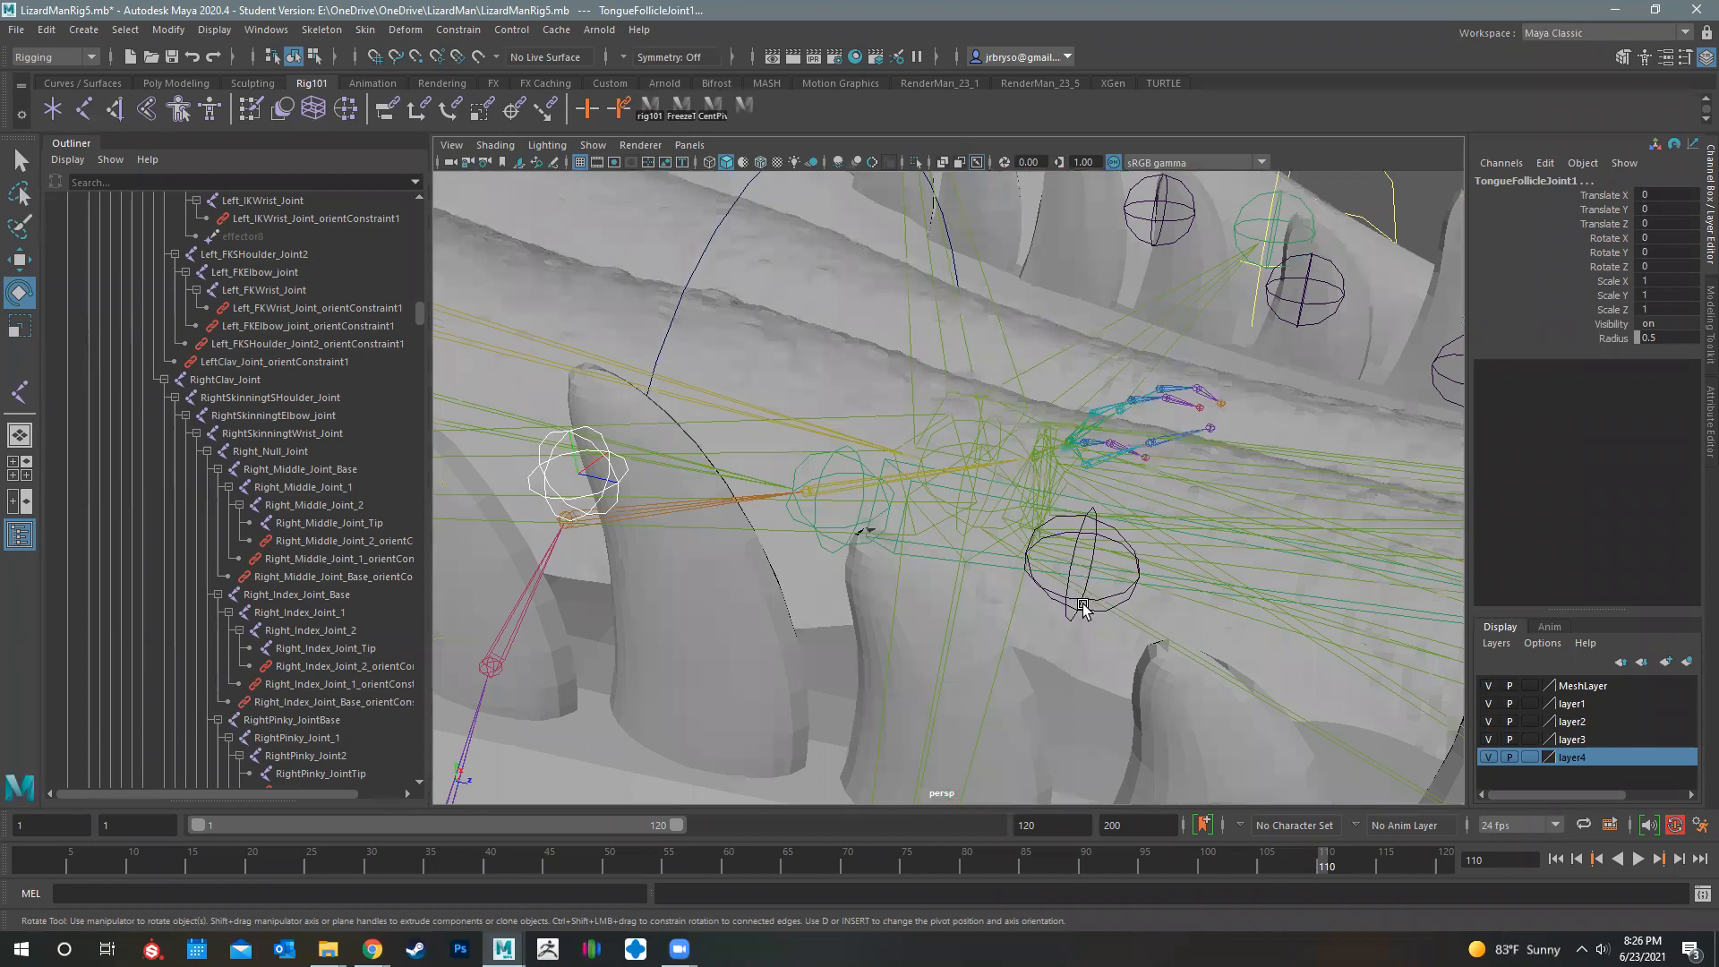
# Add TongueFollicleJoint3 and the next joint forward along the tongue to the selection
pyautogui.click(1068, 600)
pyautogui.keyDown('alt'); pyautogui.moveTo(1003, 551); pyautogui.dragTo(1168, 556, button='right'); pyautogui.keyUp('alt')
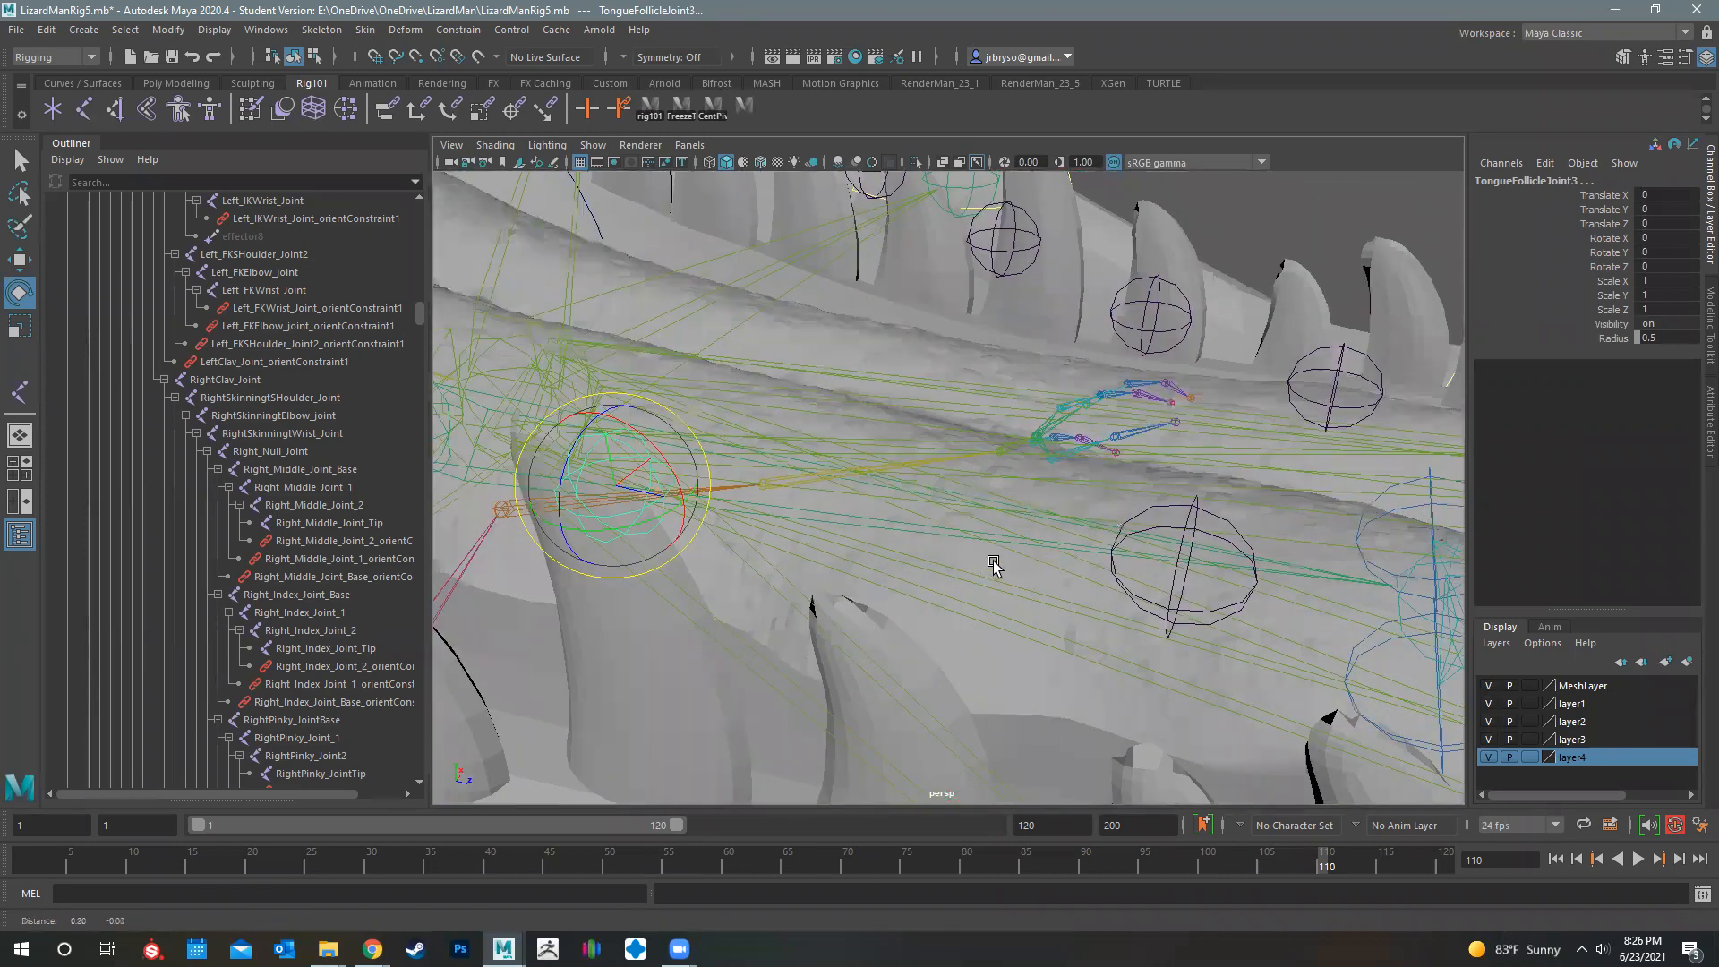
pyautogui.keyDown('alt'); pyautogui.moveTo(991, 564); pyautogui.dragTo(972, 577, button='right'); pyautogui.keyUp('alt')
pyautogui.click(1017, 635)
pyautogui.keyDown('alt'); pyautogui.moveTo(1017, 636); pyautogui.dragTo(1164, 618); pyautogui.keyUp('alt')
# Add the base, middle and tip joints of both the left and right tongue forks to the selection
pyautogui.keyDown('alt'); pyautogui.moveTo(923, 473); pyautogui.dragTo(912, 457); pyautogui.keyUp('alt')
pyautogui.keyDown('shift'); pyautogui.click(913, 456); pyautogui.keyUp('shift')
pyautogui.keyDown('shift'); pyautogui.click(1074, 520); pyautogui.keyUp('shift')
pyautogui.keyDown('alt'); pyautogui.moveTo(1074, 519); pyautogui.dragTo(915, 578, button='middle'); pyautogui.keyUp('alt')
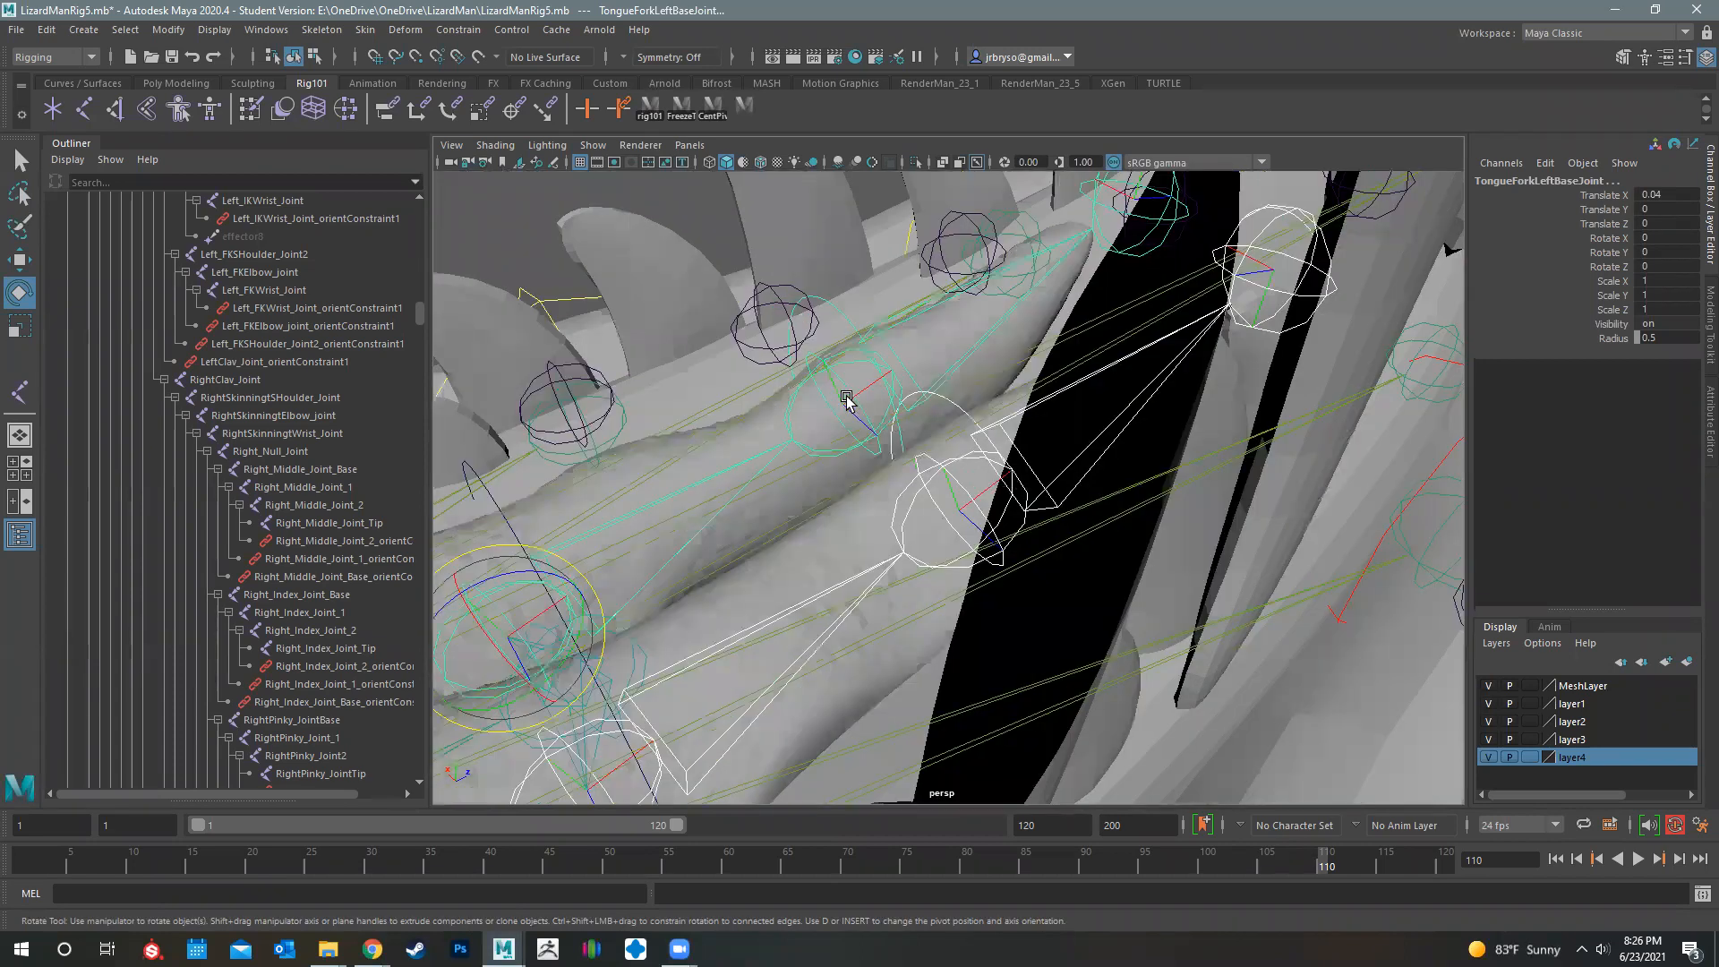
pyautogui.keyDown('shift'); pyautogui.click(851, 398); pyautogui.keyUp('shift')
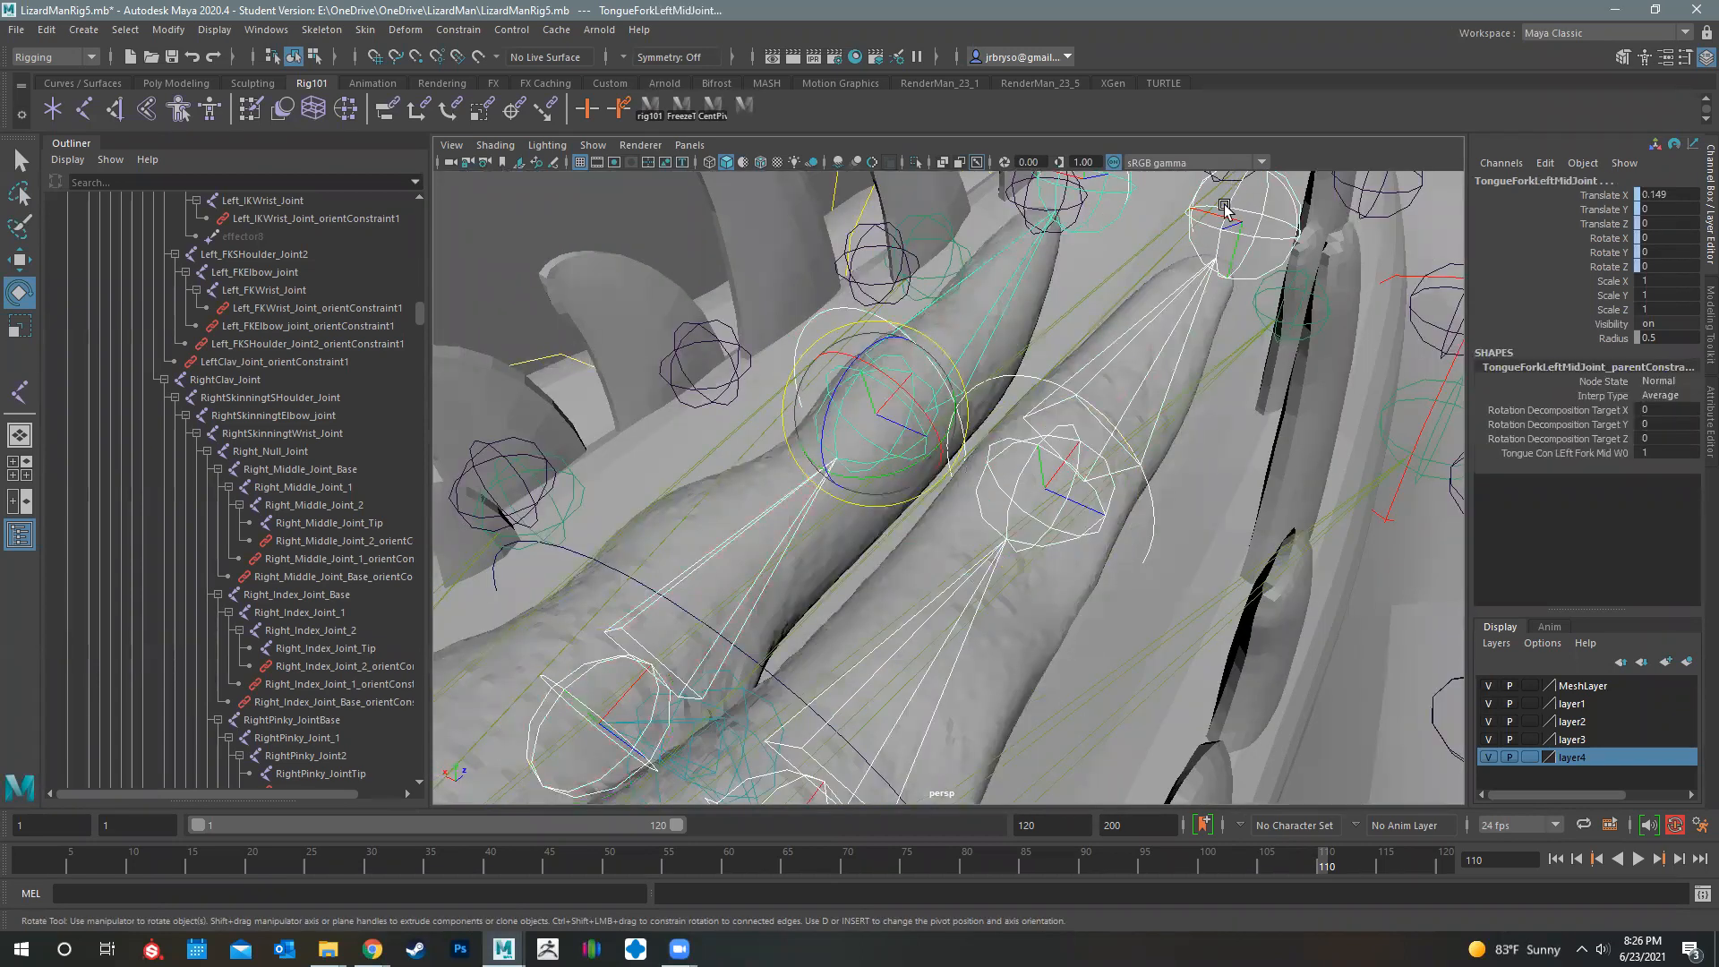
pyautogui.click(1232, 236)
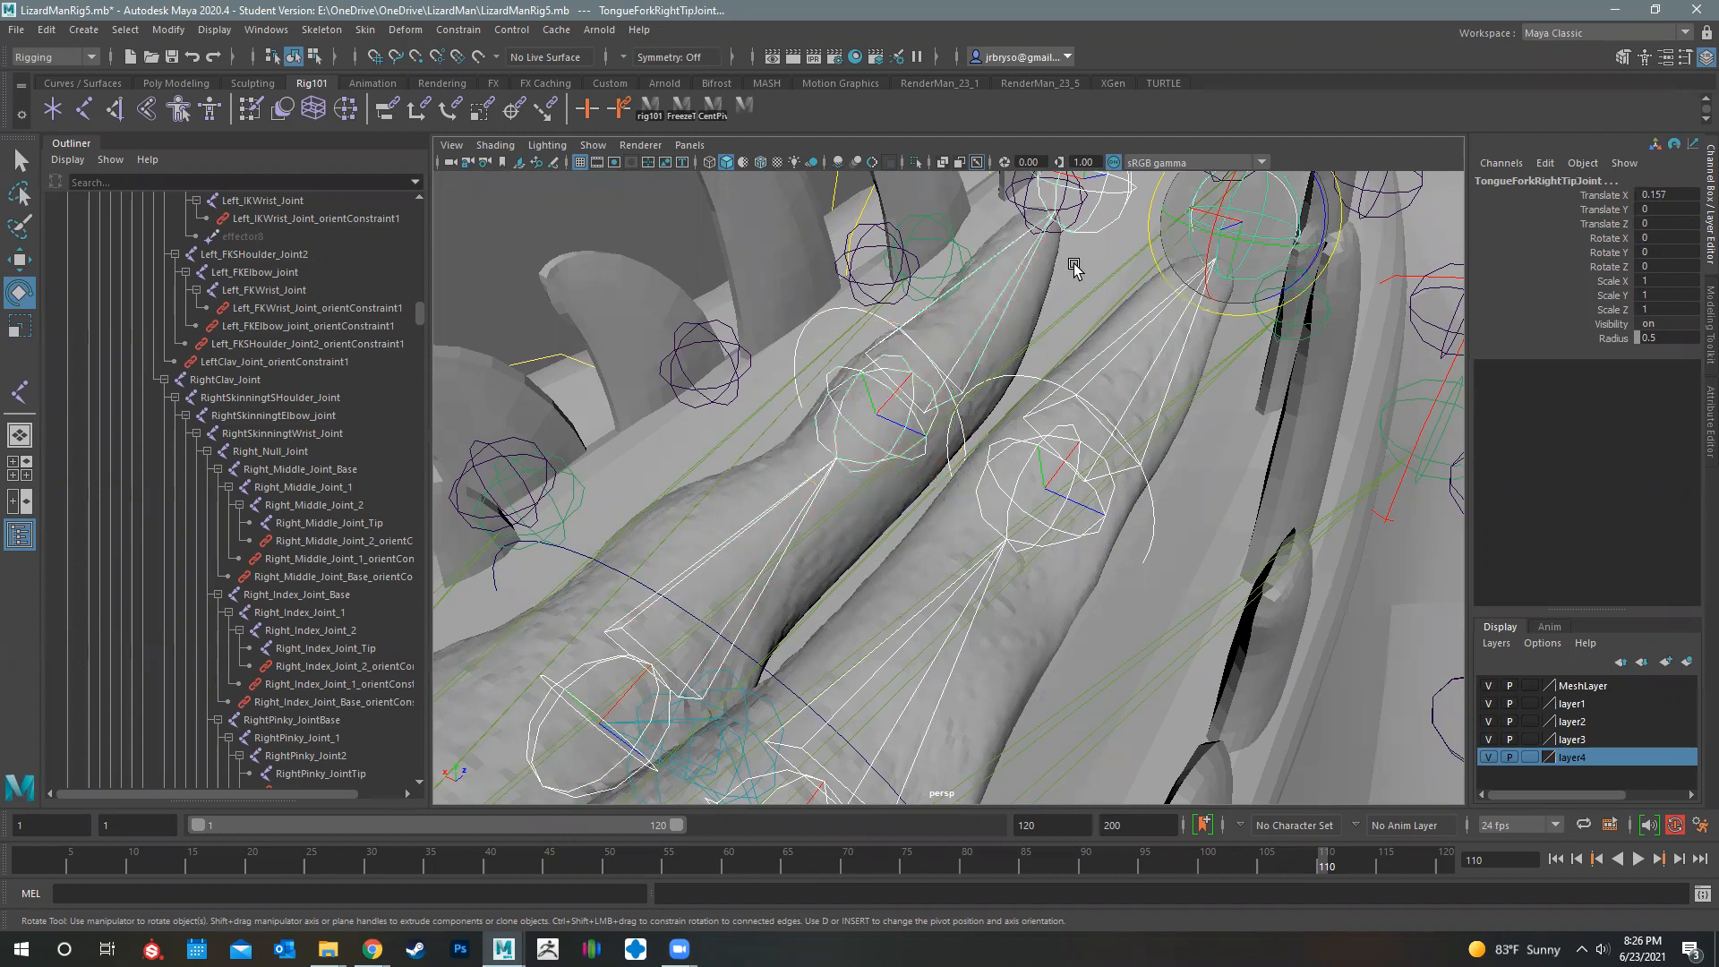
pyautogui.keyDown('shift'); pyautogui.click(1113, 217); pyautogui.keyUp('shift')
pyautogui.scroll(-2, 1162, 363)
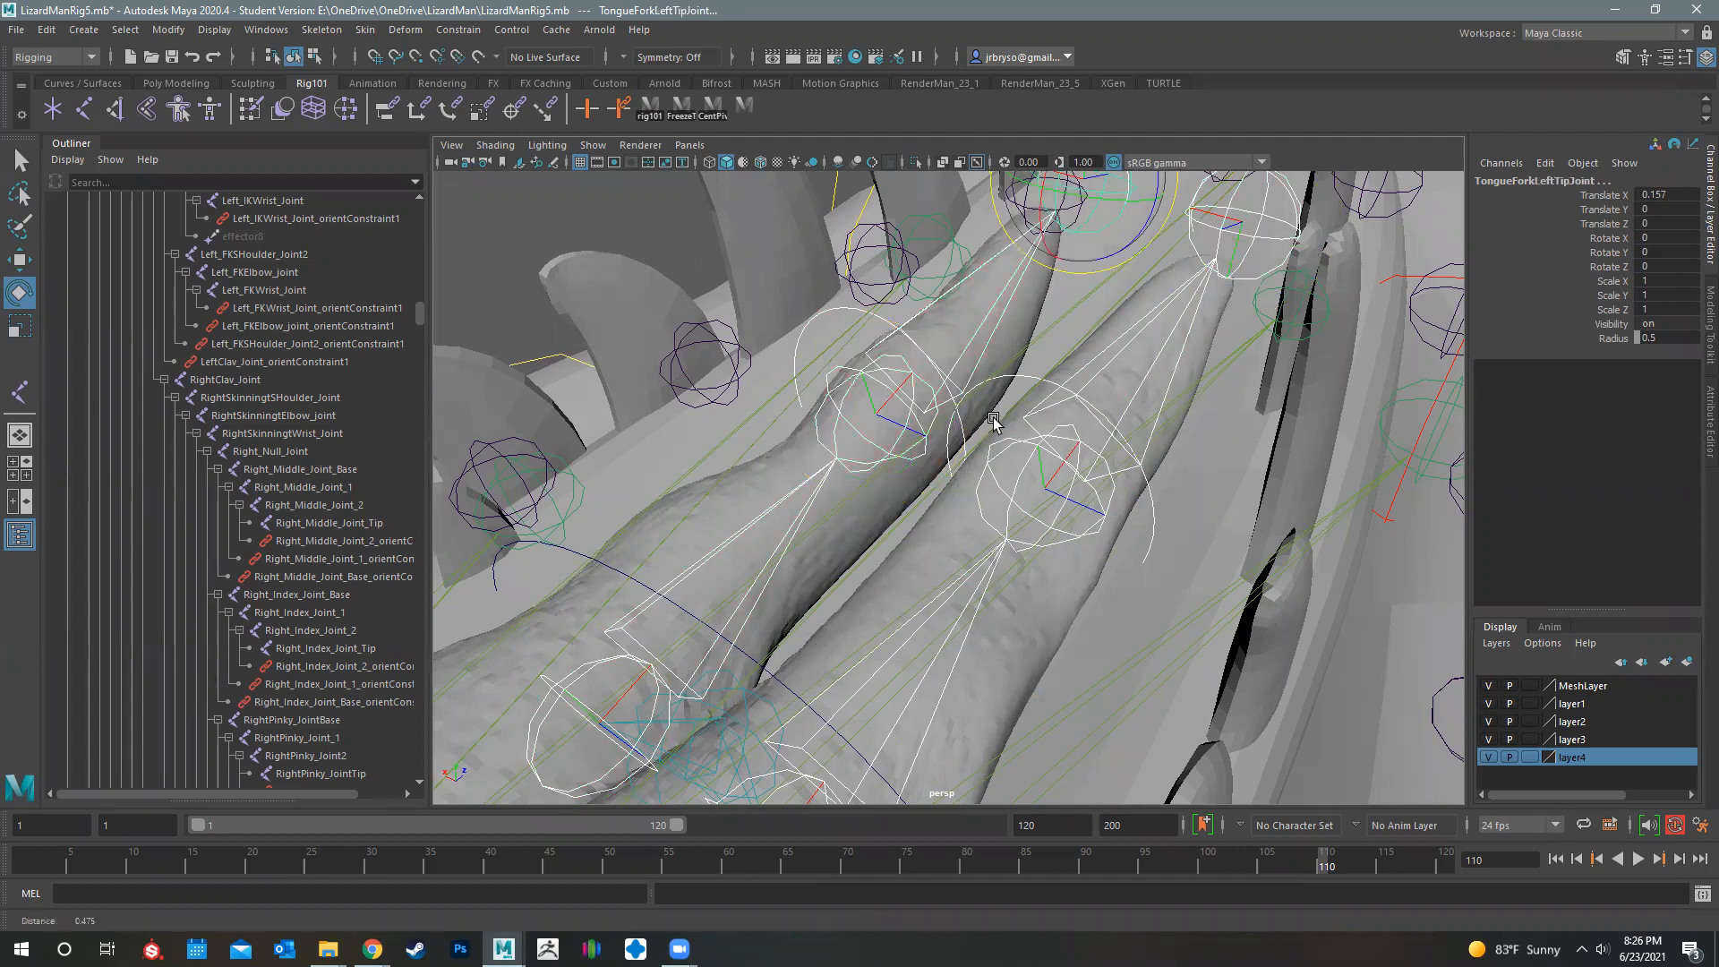
# Add TongueGeo to the selected tongue joints and bind the mesh to them with Bind Skin
pyautogui.keyDown('alt'); pyautogui.moveTo(1219, 566); pyautogui.dragTo(1014, 561, button='right'); pyautogui.keyUp('alt')
pyautogui.keyDown('alt'); pyautogui.moveTo(1248, 552); pyautogui.dragTo(1222, 535); pyautogui.keyUp('alt')
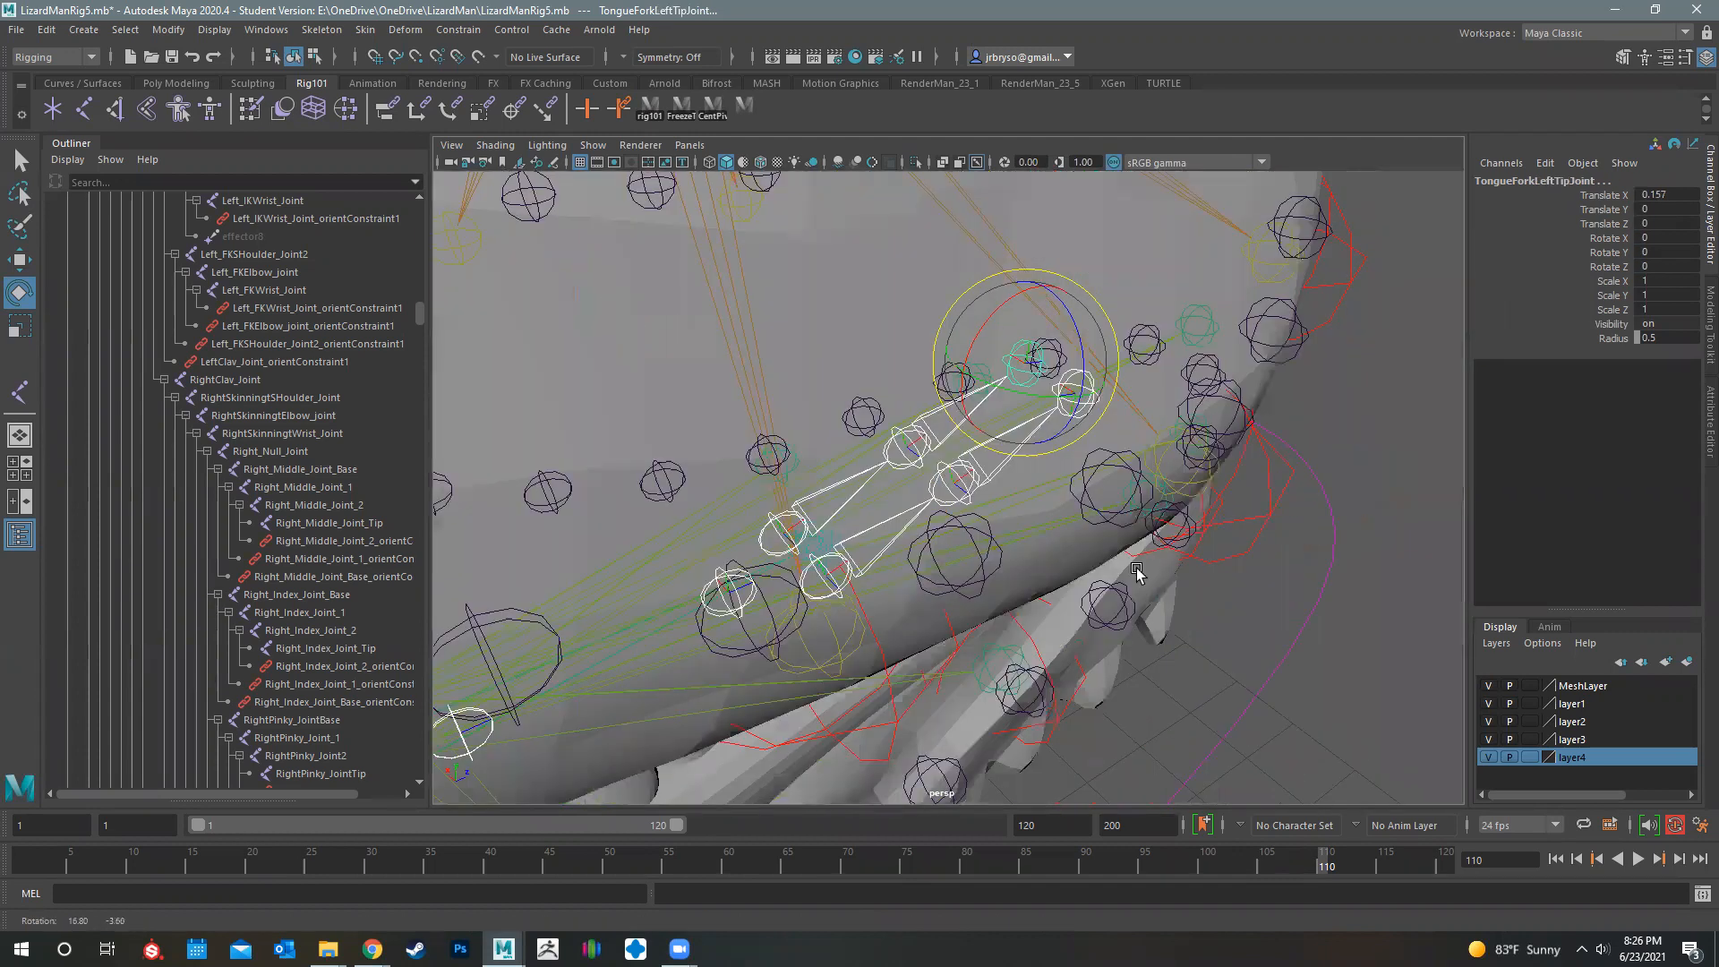
pyautogui.keyDown('alt'); pyautogui.moveTo(1135, 566); pyautogui.dragTo(905, 477); pyautogui.keyUp('alt')
pyautogui.scroll(2, 947, 285)
pyautogui.scroll(3, 915, 376)
pyautogui.keyDown('alt'); pyautogui.moveTo(915, 376); pyautogui.dragTo(775, 425, button='middle'); pyautogui.keyUp('alt')
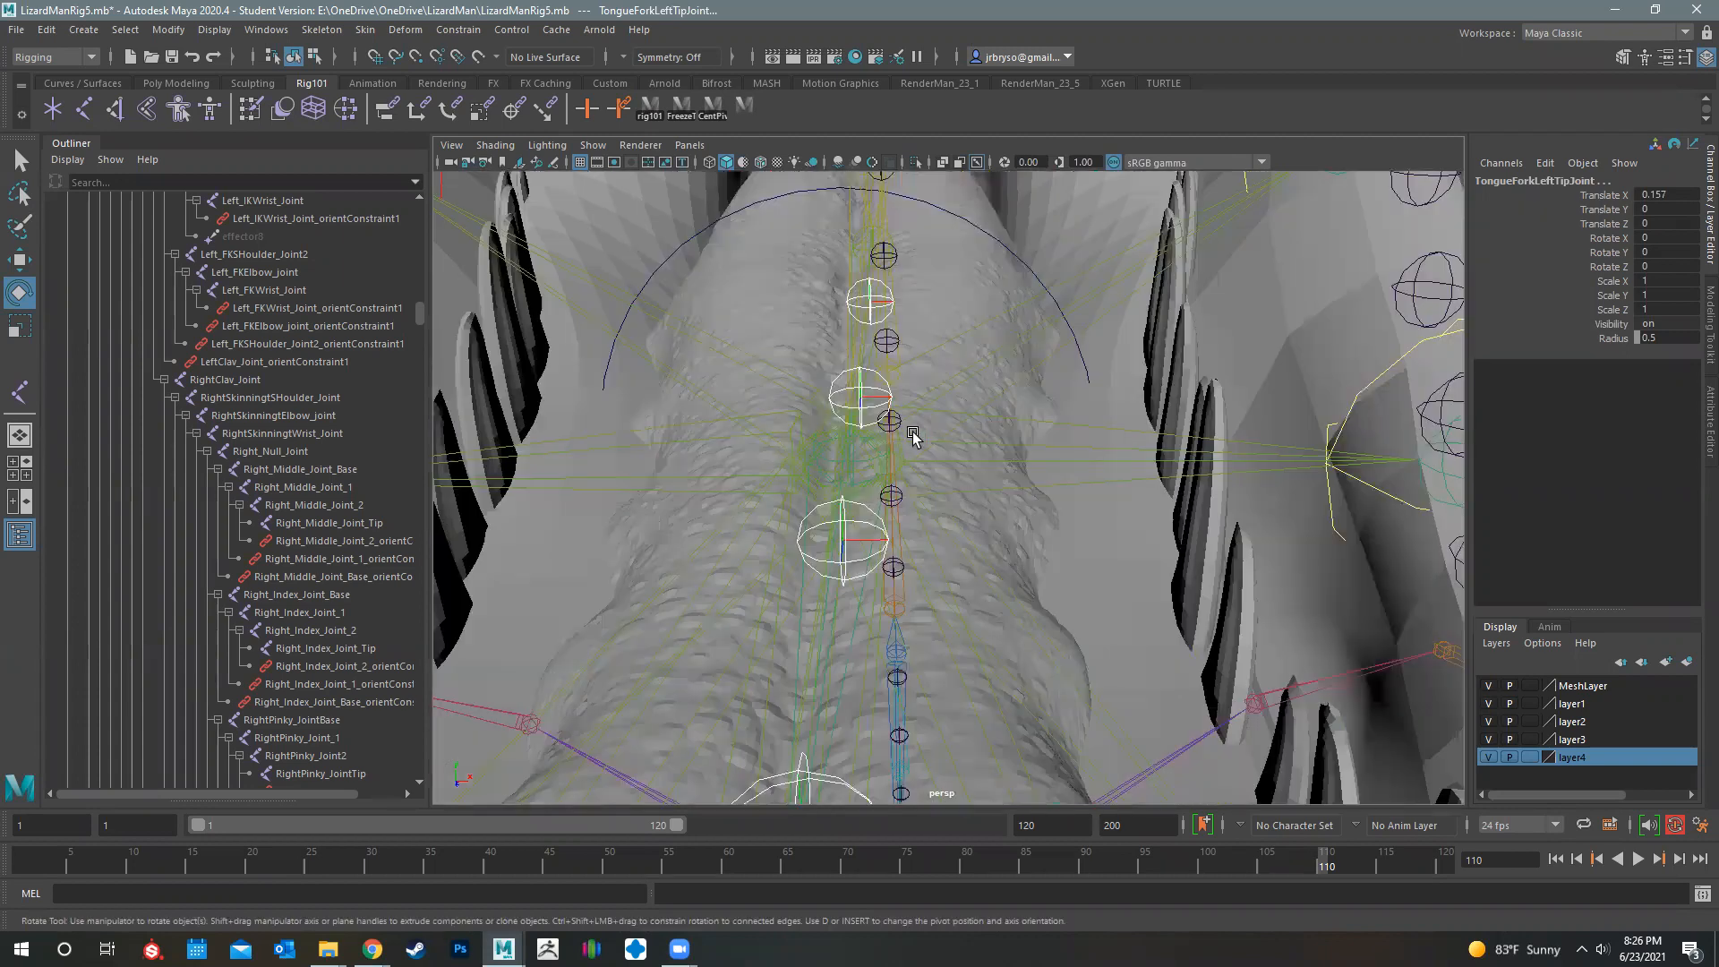
pyautogui.keyDown('shift'); pyautogui.click(1001, 408); pyautogui.keyUp('shift')
pyautogui.press('f')
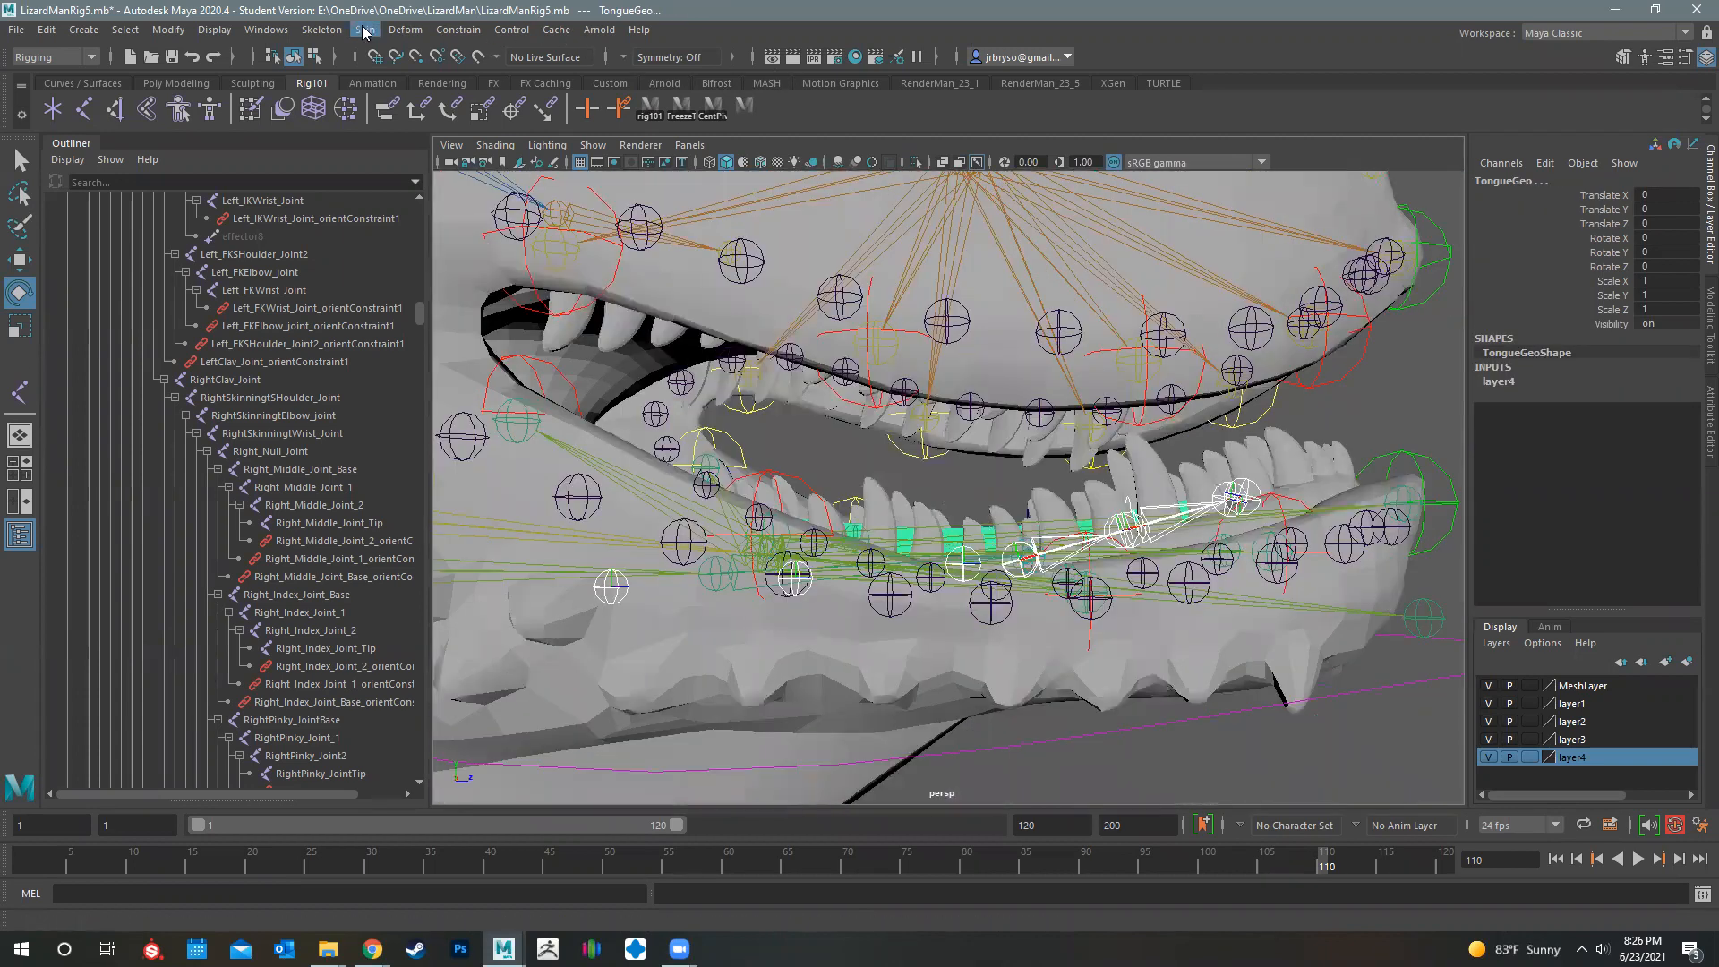
pyautogui.click(365, 30)
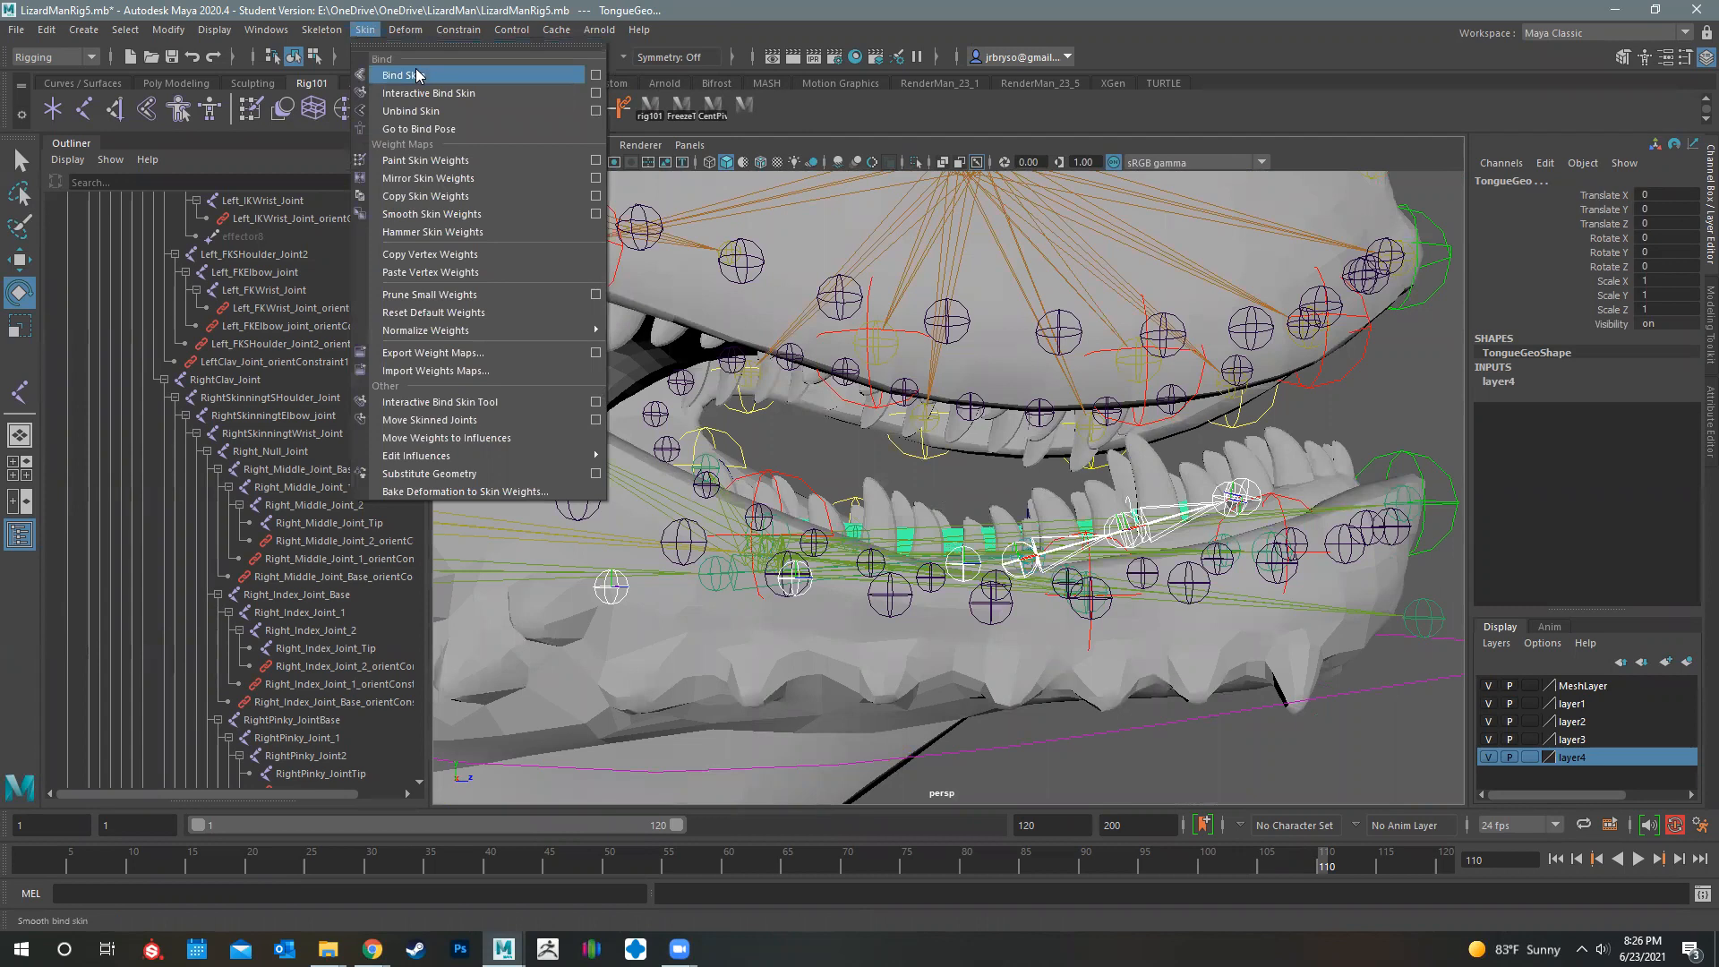
pyautogui.click(416, 75)
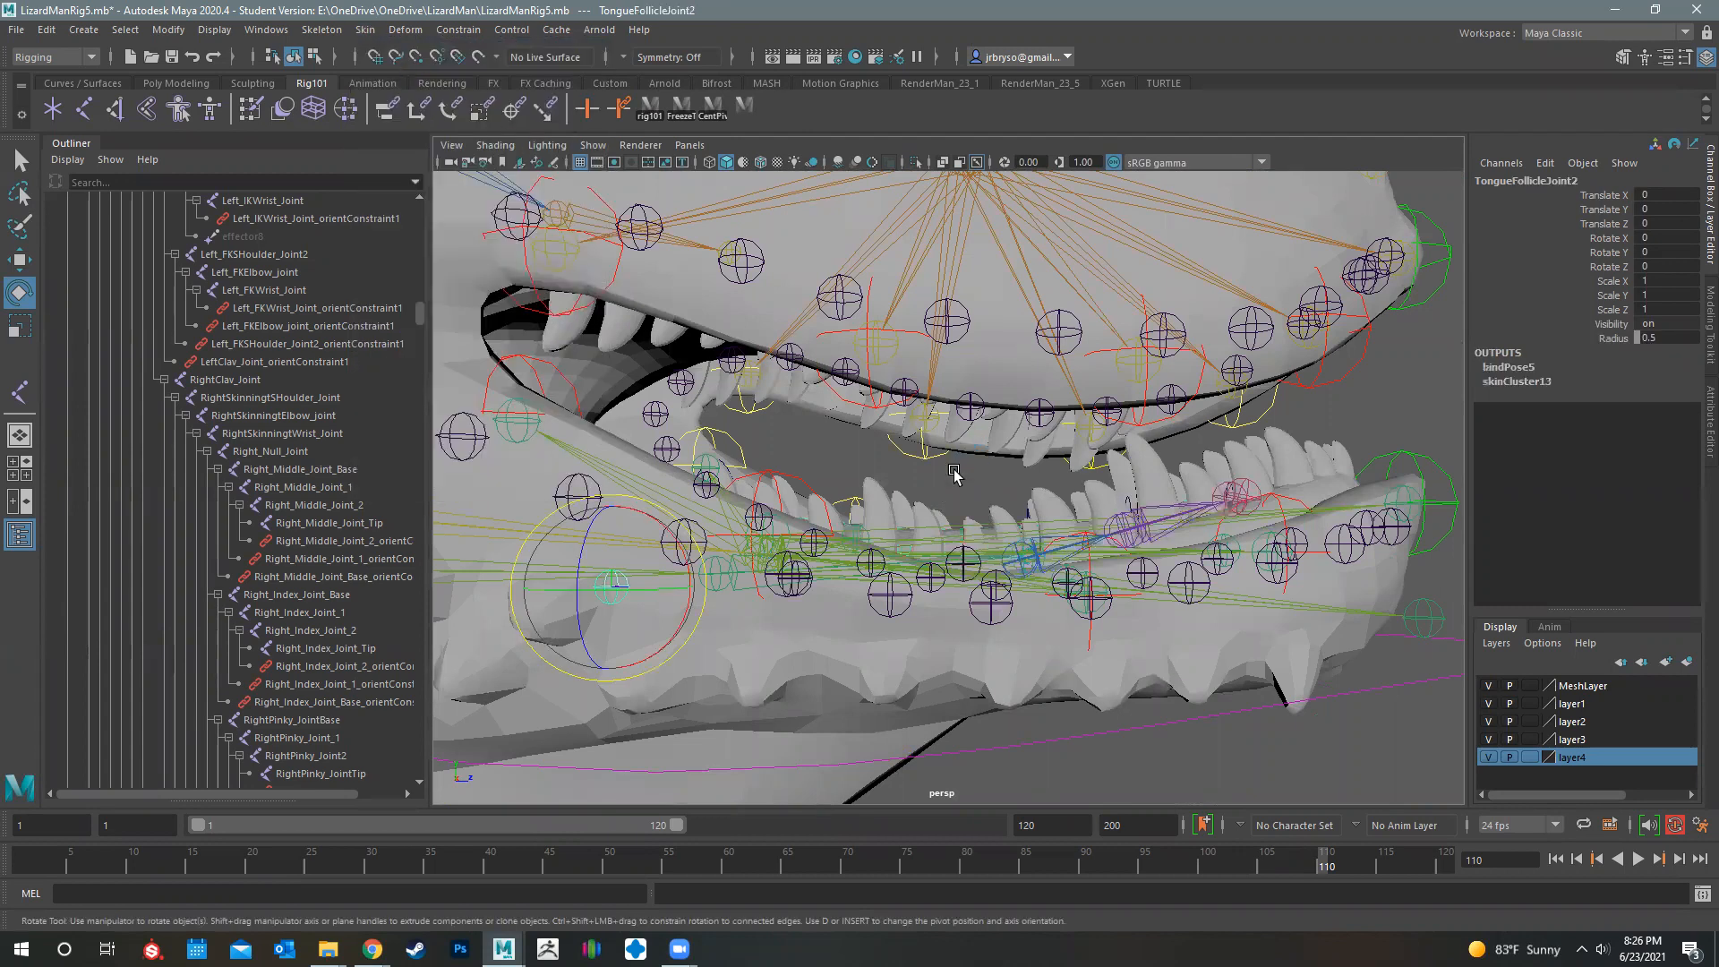
# Rotate the tongue control TongueConMid to test the tongue's binding, and undo the rotation
pyautogui.keyDown('alt'); pyautogui.moveTo(963, 490); pyautogui.dragTo(737, 467); pyautogui.keyUp('alt')
pyautogui.click(752, 466)
pyautogui.moveTo(749, 532)
pyautogui.mouseDown()
pyautogui.moveTo(722, 509)
pyautogui.moveTo(753, 525)
pyautogui.mouseUp()
pyautogui.hotkey('ctrl', 'z')
pyautogui.hotkey('ctrl', 'z')
# Save the LizardManRig5.mb scene
pyautogui.scroll(-5, 707, 522)
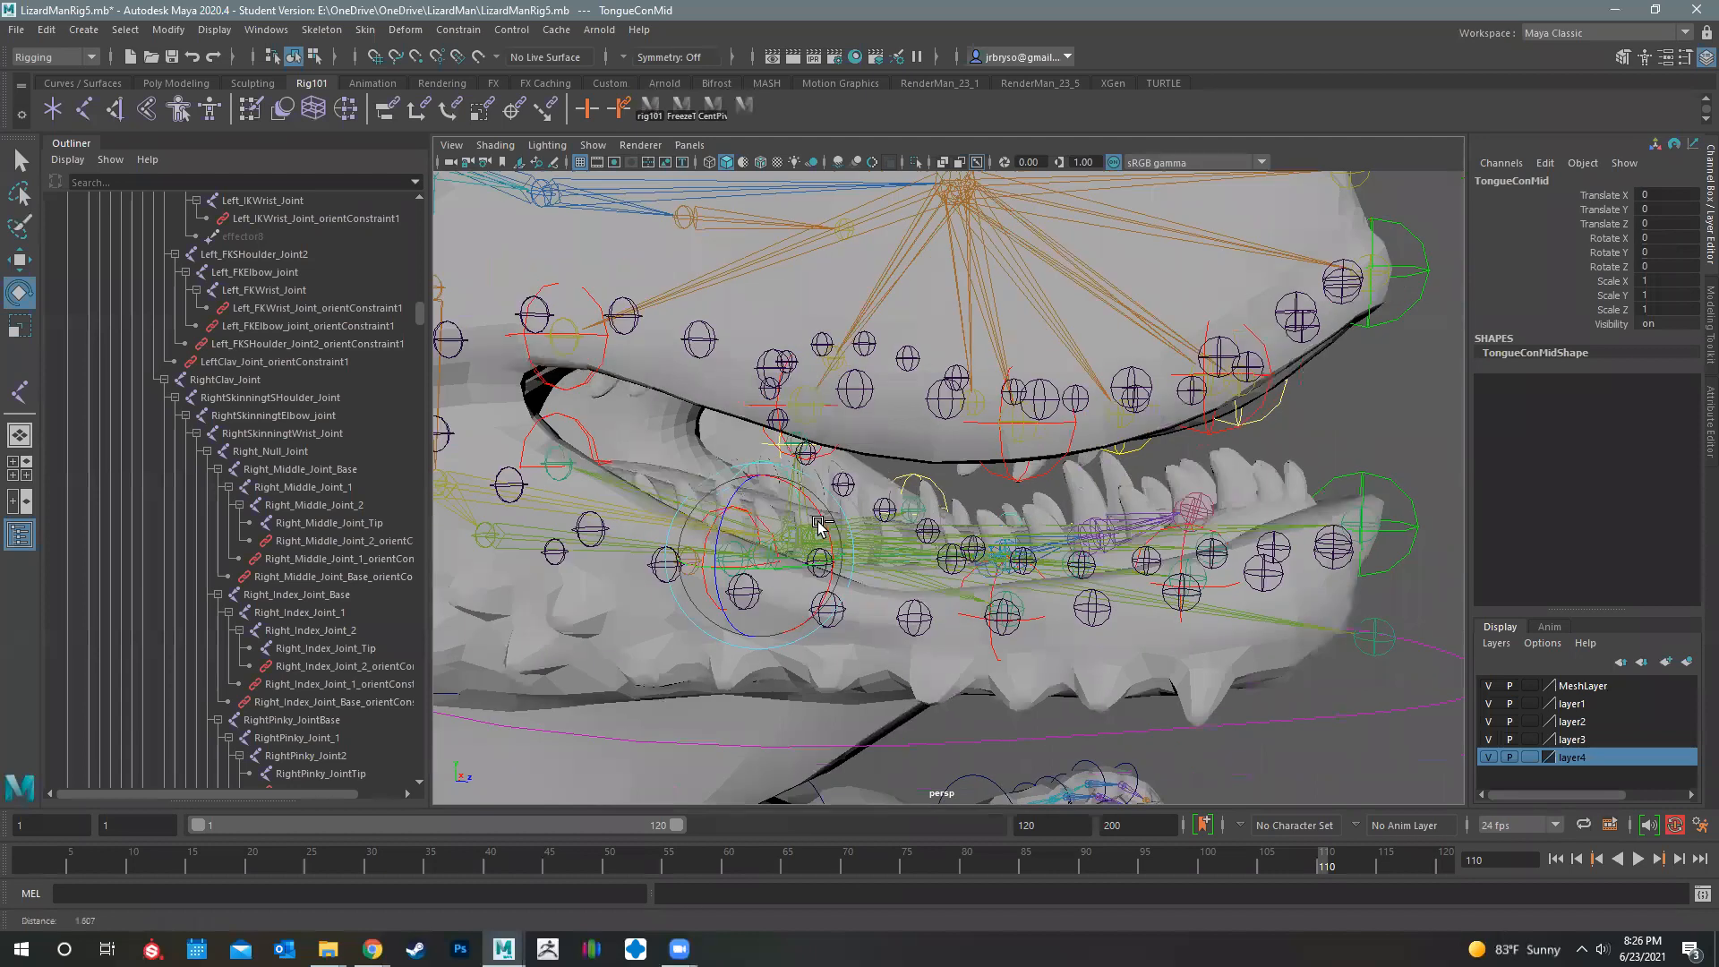
pyautogui.hotkey('ctrl', 's')
pyautogui.click(820, 491)
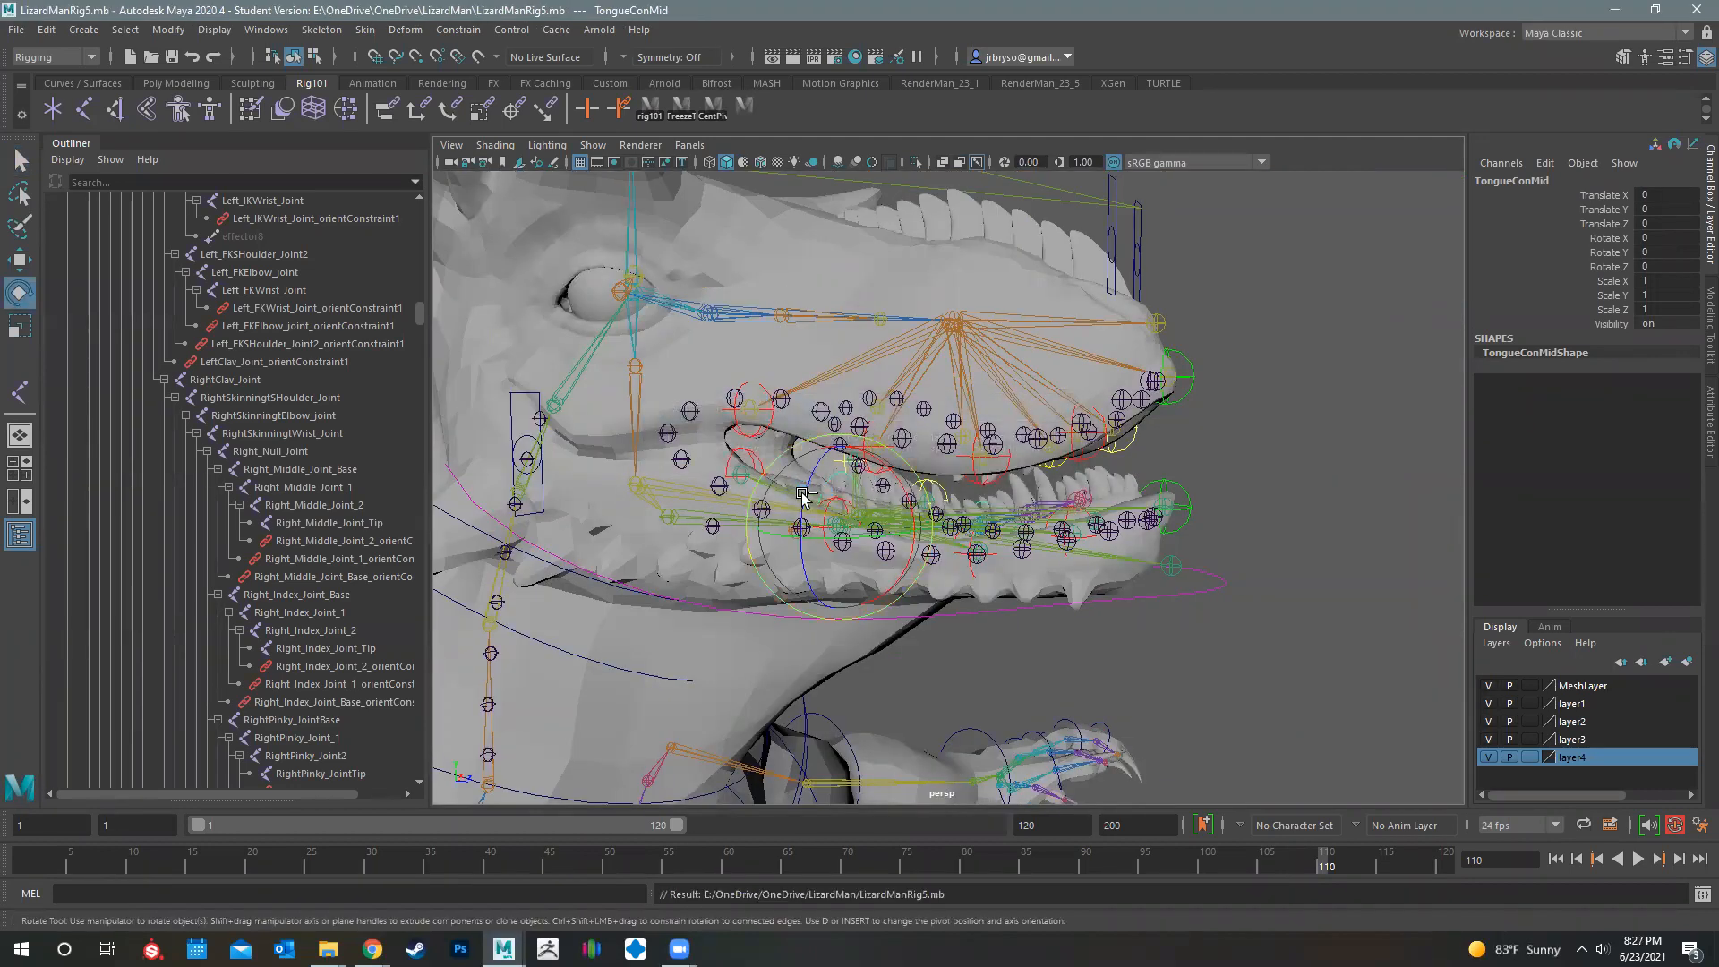
# Move the right foot control, RightFootCon, to test the leg and foot binding, and undo the move
pyautogui.keyDown('alt'); pyautogui.moveTo(846, 524); pyautogui.dragTo(910, 637); pyautogui.keyUp('alt')
pyautogui.keyDown('alt'); pyautogui.moveTo(788, 448); pyautogui.dragTo(970, 395, button='middle'); pyautogui.keyUp('alt')
pyautogui.scroll(-5, 790, 450)
pyautogui.keyDown('alt'); pyautogui.moveTo(790, 450); pyautogui.dragTo(939, 600); pyautogui.keyUp('alt')
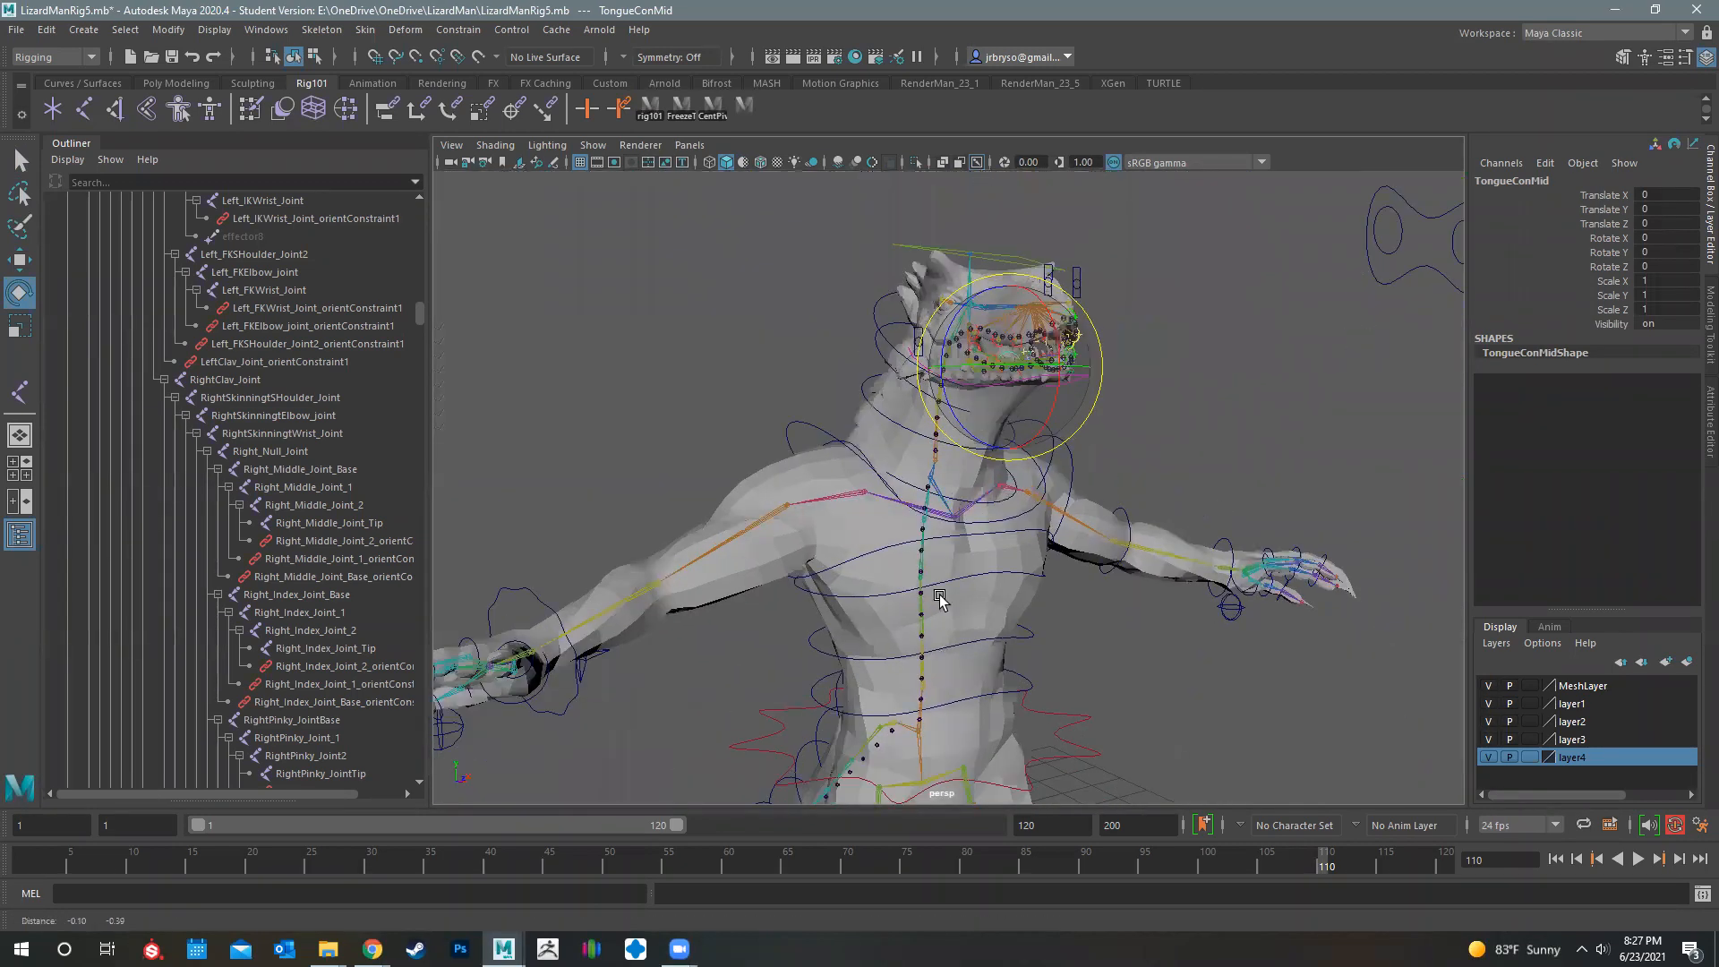
pyautogui.keyDown('alt'); pyautogui.moveTo(939, 600); pyautogui.dragTo(949, 250, button='middle'); pyautogui.keyUp('alt')
pyautogui.keyDown('alt'); pyautogui.moveTo(936, 389); pyautogui.dragTo(1043, 484); pyautogui.keyUp('alt')
pyautogui.keyDown('alt'); pyautogui.moveTo(844, 664); pyautogui.dragTo(855, 533, button='middle'); pyautogui.keyUp('alt')
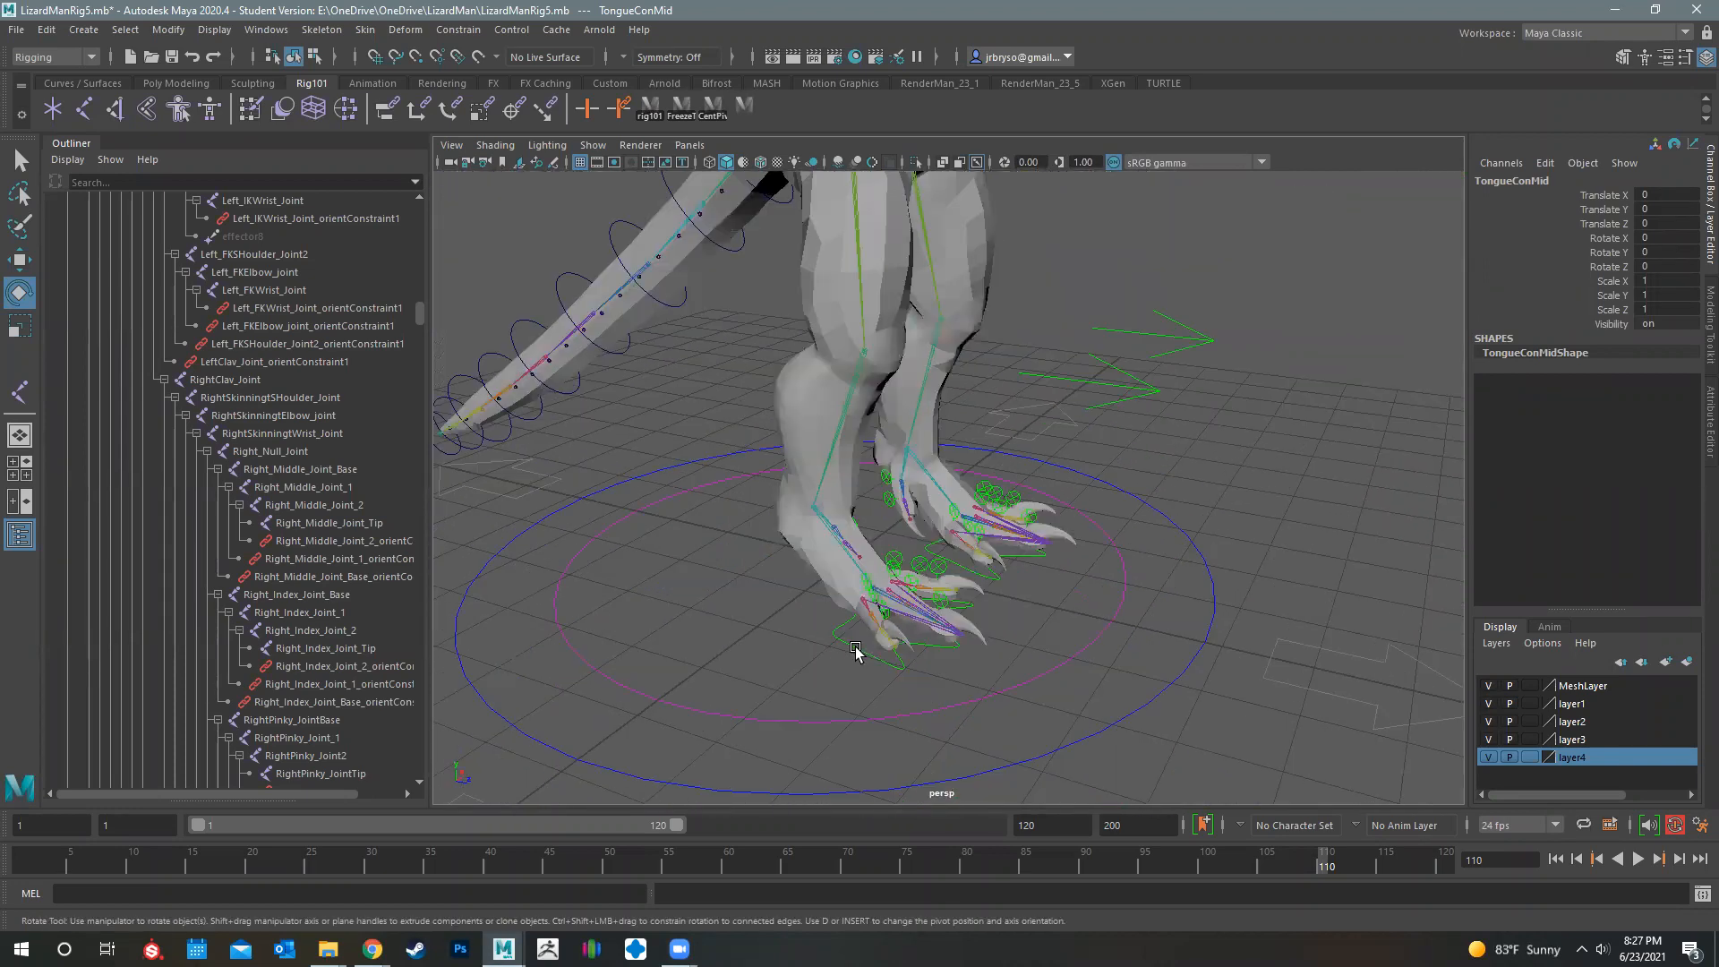
pyautogui.click(892, 648)
pyautogui.press('w')
pyautogui.moveTo(893, 618); pyautogui.dragTo(921, 564)
pyautogui.hotkey('ctrl', 'z')
# Select the tail controls from the one just above TailCon3 down through the middle of the tail
pyautogui.keyDown('alt'); pyautogui.moveTo(1101, 511); pyautogui.dragTo(1126, 680, button='middle'); pyautogui.keyUp('alt')
pyautogui.keyDown('alt'); pyautogui.moveTo(1144, 438); pyautogui.dragTo(972, 448, button='right'); pyautogui.keyUp('alt')
pyautogui.keyDown('alt'); pyautogui.moveTo(972, 448); pyautogui.dragTo(1127, 562); pyautogui.keyUp('alt')
pyautogui.keyDown('alt'); pyautogui.moveTo(1127, 561); pyautogui.dragTo(1289, 571, button='middle'); pyautogui.keyUp('alt')
pyautogui.keyDown('alt'); pyautogui.moveTo(851, 466); pyautogui.dragTo(990, 441, button='right'); pyautogui.keyUp('alt')
pyautogui.keyDown('alt'); pyautogui.moveTo(990, 441); pyautogui.dragTo(952, 395); pyautogui.keyUp('alt')
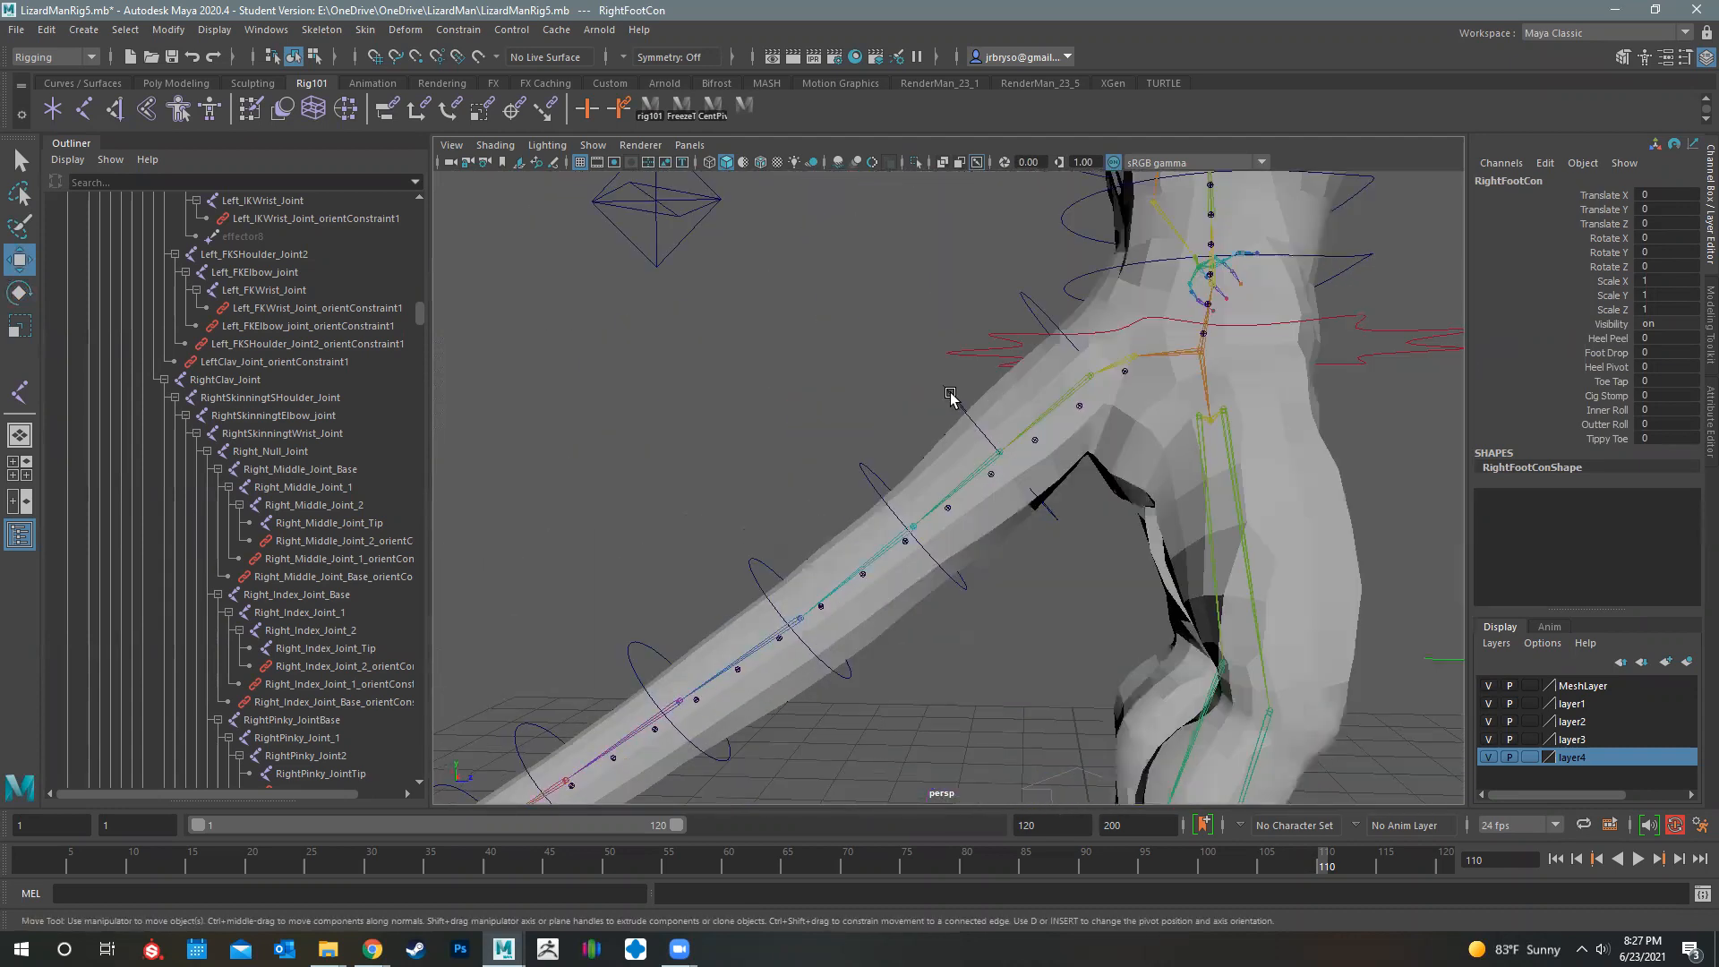
pyautogui.click(952, 394)
pyautogui.click(860, 475)
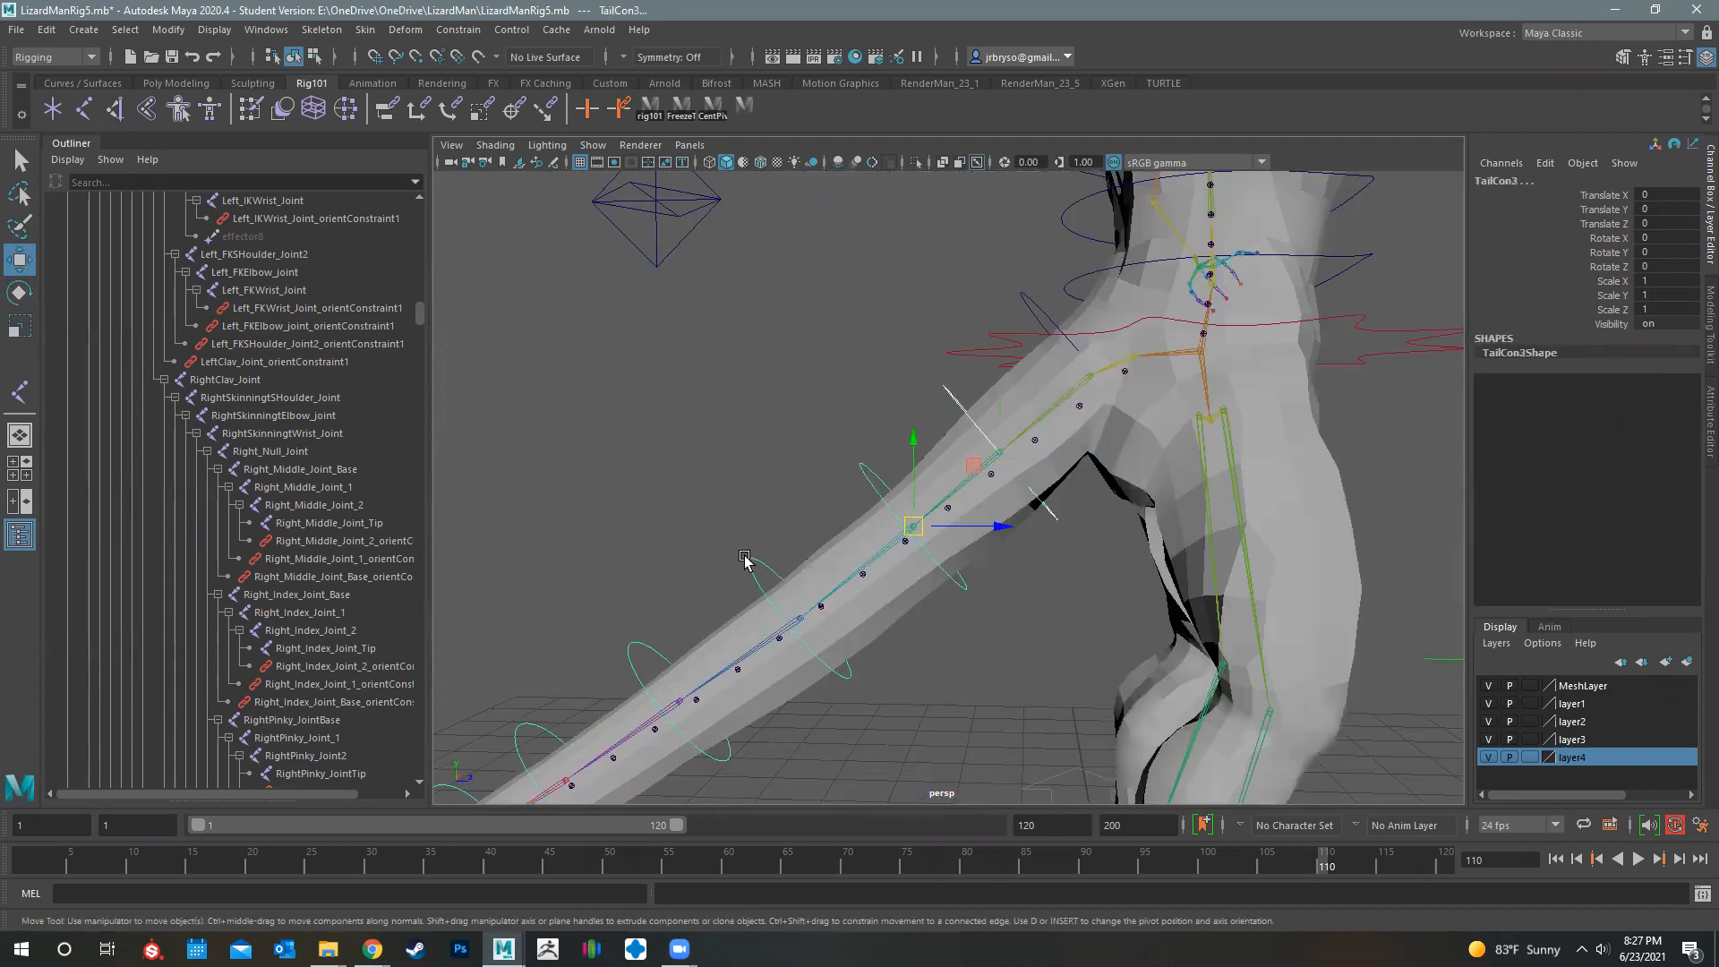
pyautogui.keyDown('shift'); pyautogui.click(628, 644); pyautogui.keyUp('shift')
pyautogui.keyDown('shift'); pyautogui.click(523, 725); pyautogui.keyUp('shift')
# Add the remaining tail controls beyond TailCon7, down to the tail tip, to the selection
pyautogui.keyDown('alt'); pyautogui.moveTo(653, 580); pyautogui.dragTo(668, 598); pyautogui.keyUp('alt')
pyautogui.keyDown('alt'); pyautogui.moveTo(667, 598); pyautogui.dragTo(804, 411, button='middle'); pyautogui.keyUp('alt')
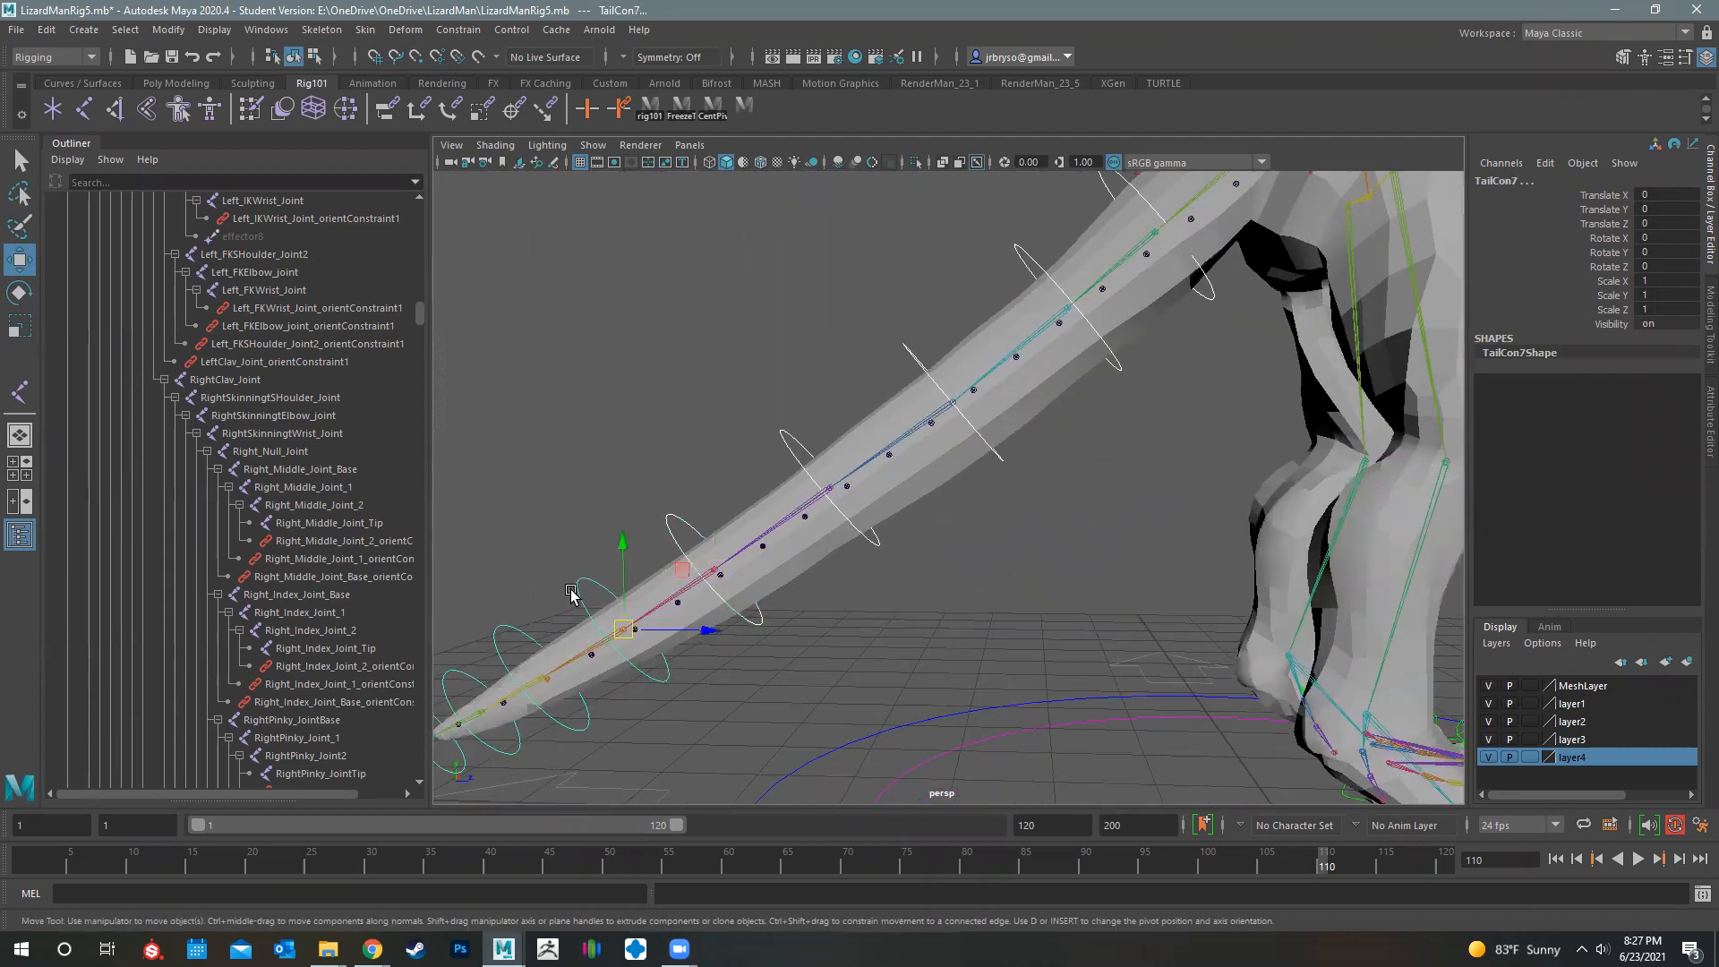
pyautogui.keyDown('shift'); pyautogui.click(462, 685); pyautogui.keyUp('shift')
pyautogui.keyDown('shift'); pyautogui.click(459, 672); pyautogui.keyUp('shift')
pyautogui.keyDown('alt'); pyautogui.moveTo(512, 694); pyautogui.dragTo(580, 646, button='middle'); pyautogui.keyUp('alt')
pyautogui.keyDown('shift'); pyautogui.click(546, 645); pyautogui.keyUp('shift')
# Rotate the selected tail controls together to test the tail's deformation, and undo the test rotations
pyautogui.press('e')
pyautogui.moveTo(609, 603); pyautogui.dragTo(949, 441)
pyautogui.keyDown('alt'); pyautogui.moveTo(1101, 386); pyautogui.dragTo(990, 574, button='middle'); pyautogui.keyUp('alt')
pyautogui.keyDown('alt'); pyautogui.moveTo(989, 574); pyautogui.dragTo(744, 537, button='right'); pyautogui.keyUp('alt')
pyautogui.keyDown('alt'); pyautogui.moveTo(1024, 499); pyautogui.dragTo(726, 631, button='right'); pyautogui.keyUp('alt')
pyautogui.keyDown('alt'); pyautogui.moveTo(725, 631); pyautogui.dragTo(1010, 369); pyautogui.keyUp('alt')
pyautogui.moveTo(940, 239)
pyautogui.mouseDown()
pyautogui.moveTo(950, 254)
pyautogui.moveTo(918, 258)
pyautogui.moveTo(933, 270)
pyautogui.mouseUp()
pyautogui.hotkey('ctrl', 'z')
pyautogui.keyDown('alt'); pyautogui.moveTo(1151, 430); pyautogui.dragTo(923, 434); pyautogui.keyUp('alt')
pyautogui.keyDown('alt'); pyautogui.moveTo(1164, 473); pyautogui.dragTo(994, 451); pyautogui.keyUp('alt')
pyautogui.hotkey('ctrl', 'z')
# Lower the left arm by rotating LeftShoulderFKCon about -47 degrees around Z
pyautogui.keyDown('alt'); pyautogui.moveTo(1176, 436); pyautogui.dragTo(824, 452); pyautogui.keyUp('alt')
pyautogui.keyDown('alt'); pyautogui.moveTo(1020, 340); pyautogui.dragTo(819, 439, button='middle'); pyautogui.keyUp('alt')
pyautogui.keyDown('alt'); pyautogui.moveTo(833, 367); pyautogui.dragTo(982, 299, button='right'); pyautogui.keyUp('alt')
pyautogui.click(982, 299)
pyautogui.keyDown('alt'); pyautogui.moveTo(933, 349); pyautogui.dragTo(790, 342, button='middle'); pyautogui.keyUp('alt')
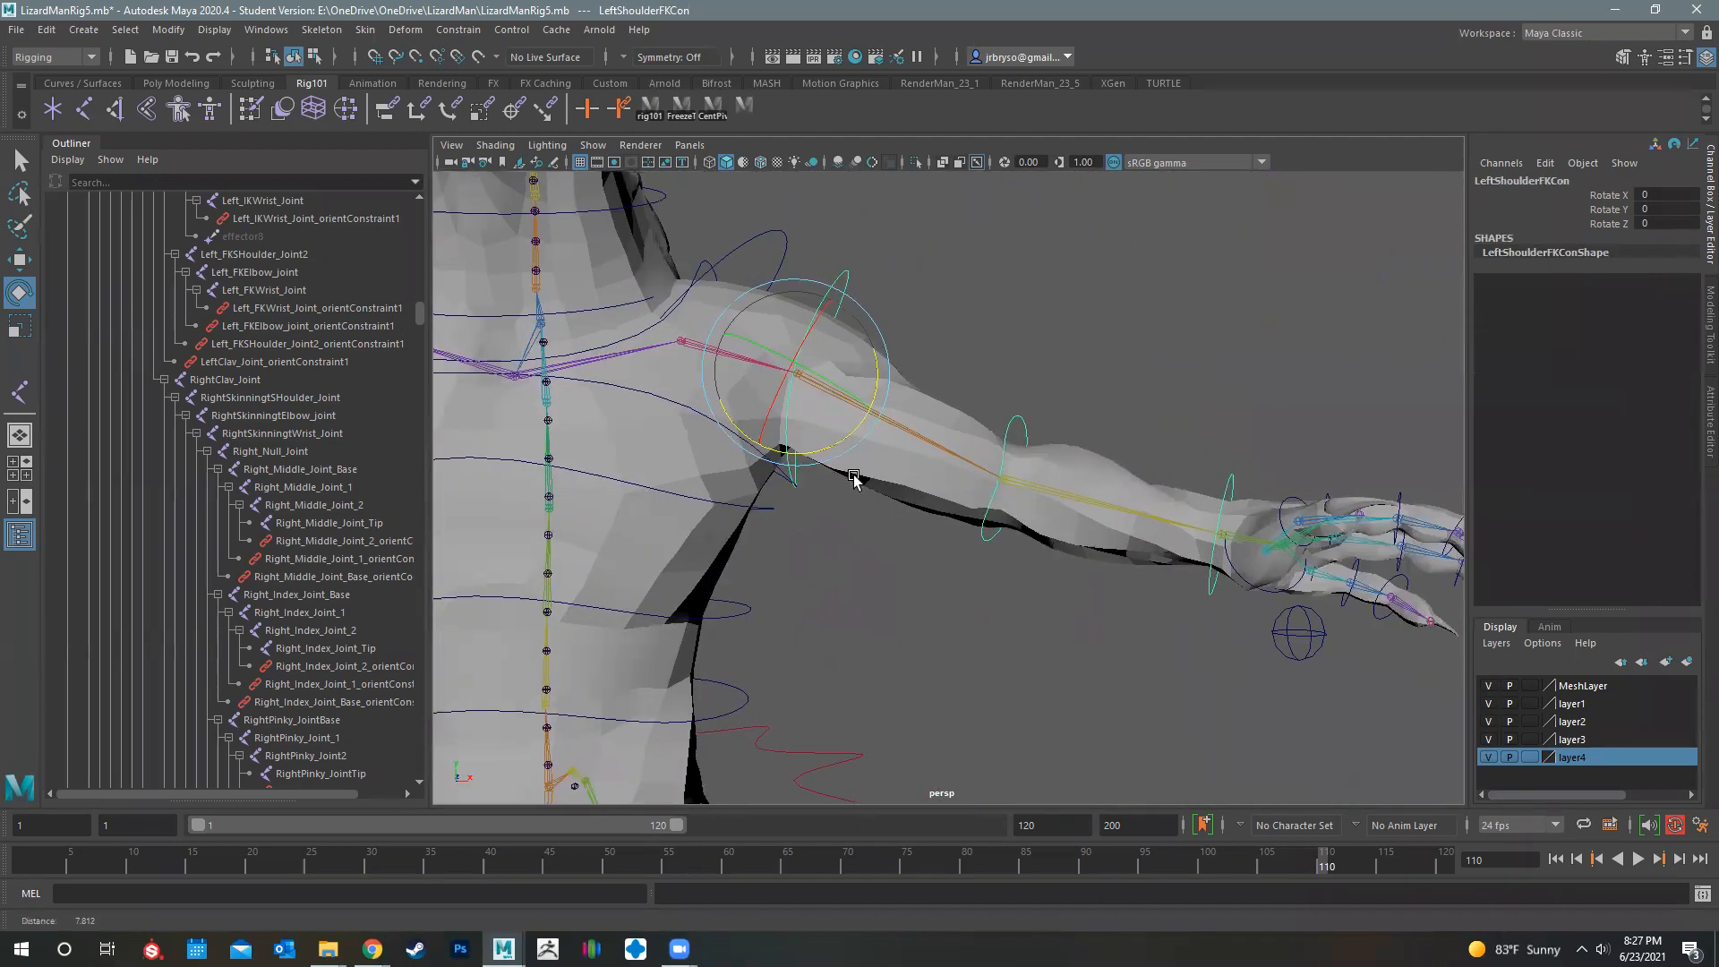
pyautogui.keyDown('alt'); pyautogui.moveTo(856, 479); pyautogui.dragTo(828, 472, button='right'); pyautogui.keyUp('alt')
pyautogui.moveTo(863, 453); pyautogui.dragTo(860, 495)
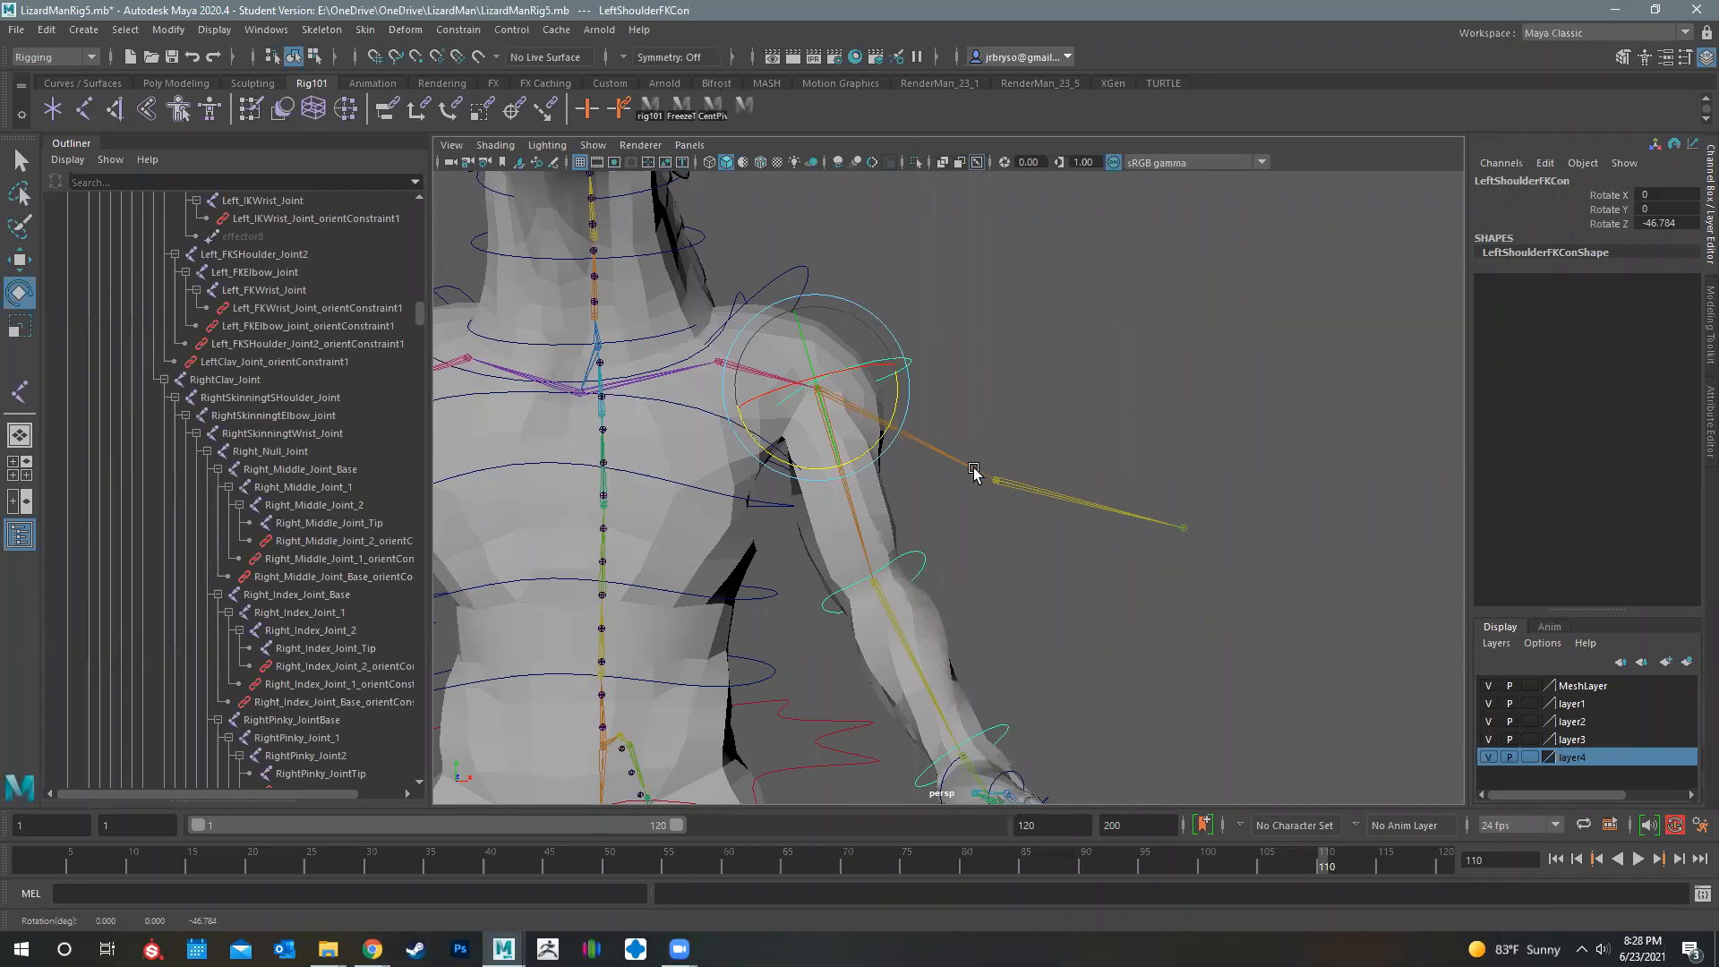
# Examine the left IK arm joints beside the lowered arm and the skinCluster6 attributes of BodyGeo
pyautogui.click(976, 471)
pyautogui.click(1053, 498)
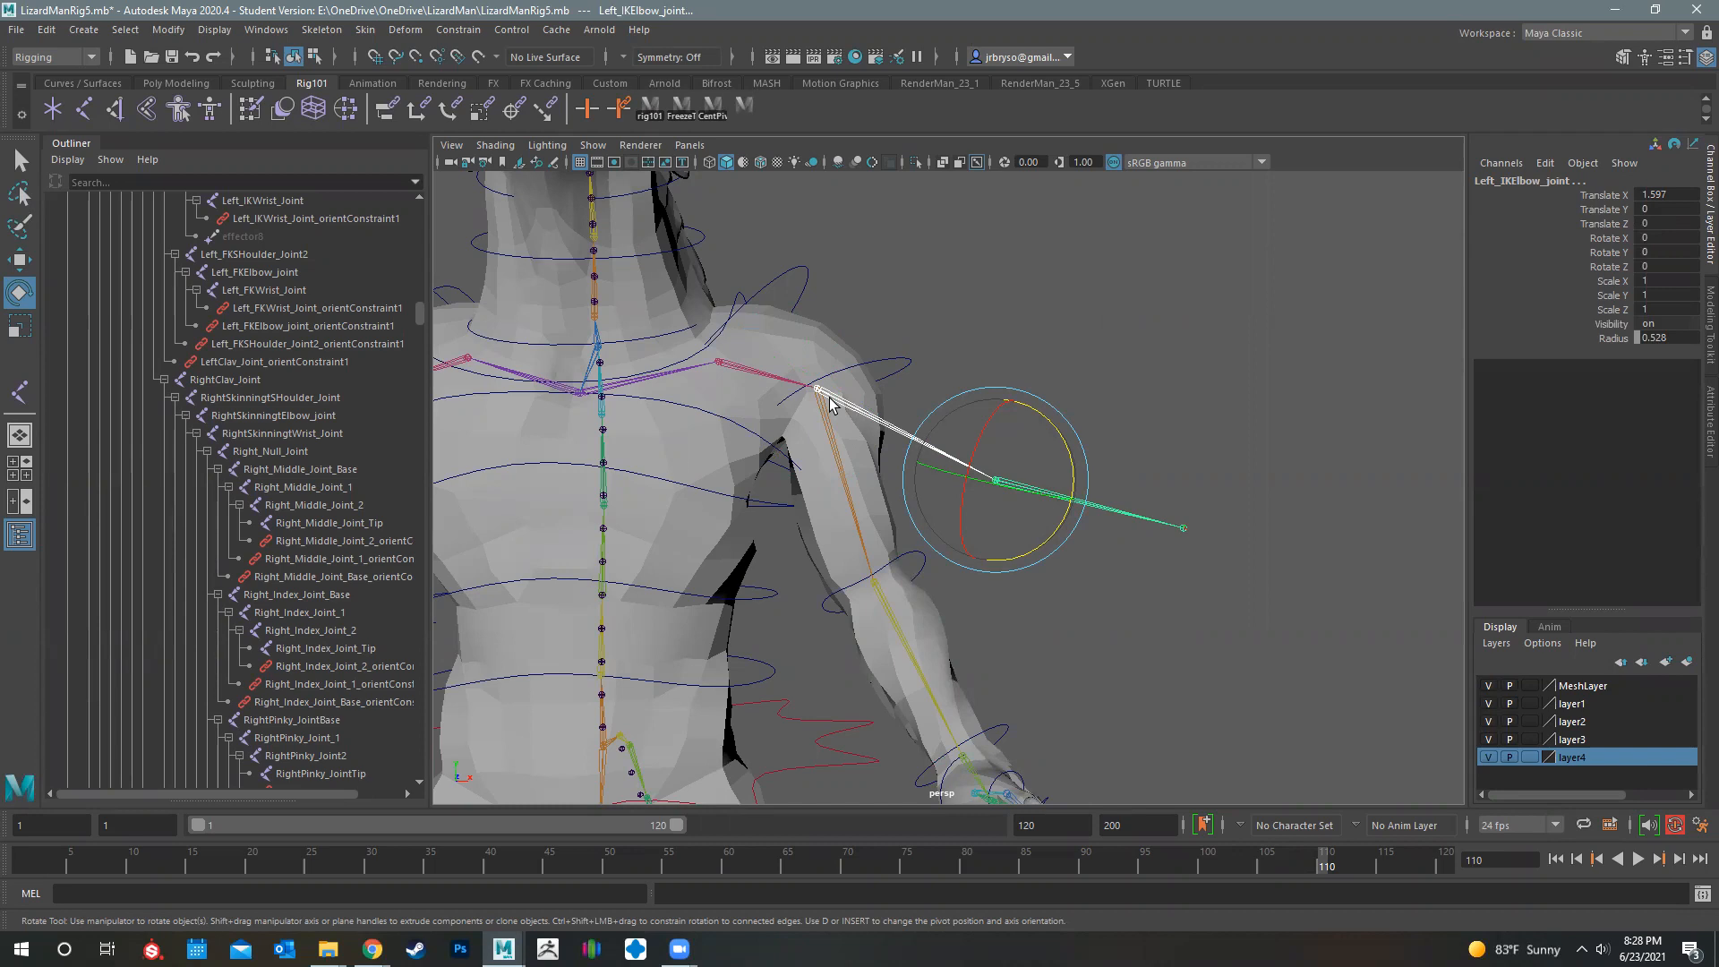
pyautogui.click(976, 306)
pyautogui.keyDown('alt'); pyautogui.moveTo(975, 433); pyautogui.dragTo(1195, 511, button='middle'); pyautogui.keyUp('alt')
pyautogui.scroll(-4, 967, 522)
pyautogui.keyDown('alt'); pyautogui.moveTo(931, 458); pyautogui.dragTo(922, 601); pyautogui.keyUp('alt')
pyautogui.scroll(7, 1086, 572)
pyautogui.click(1088, 557)
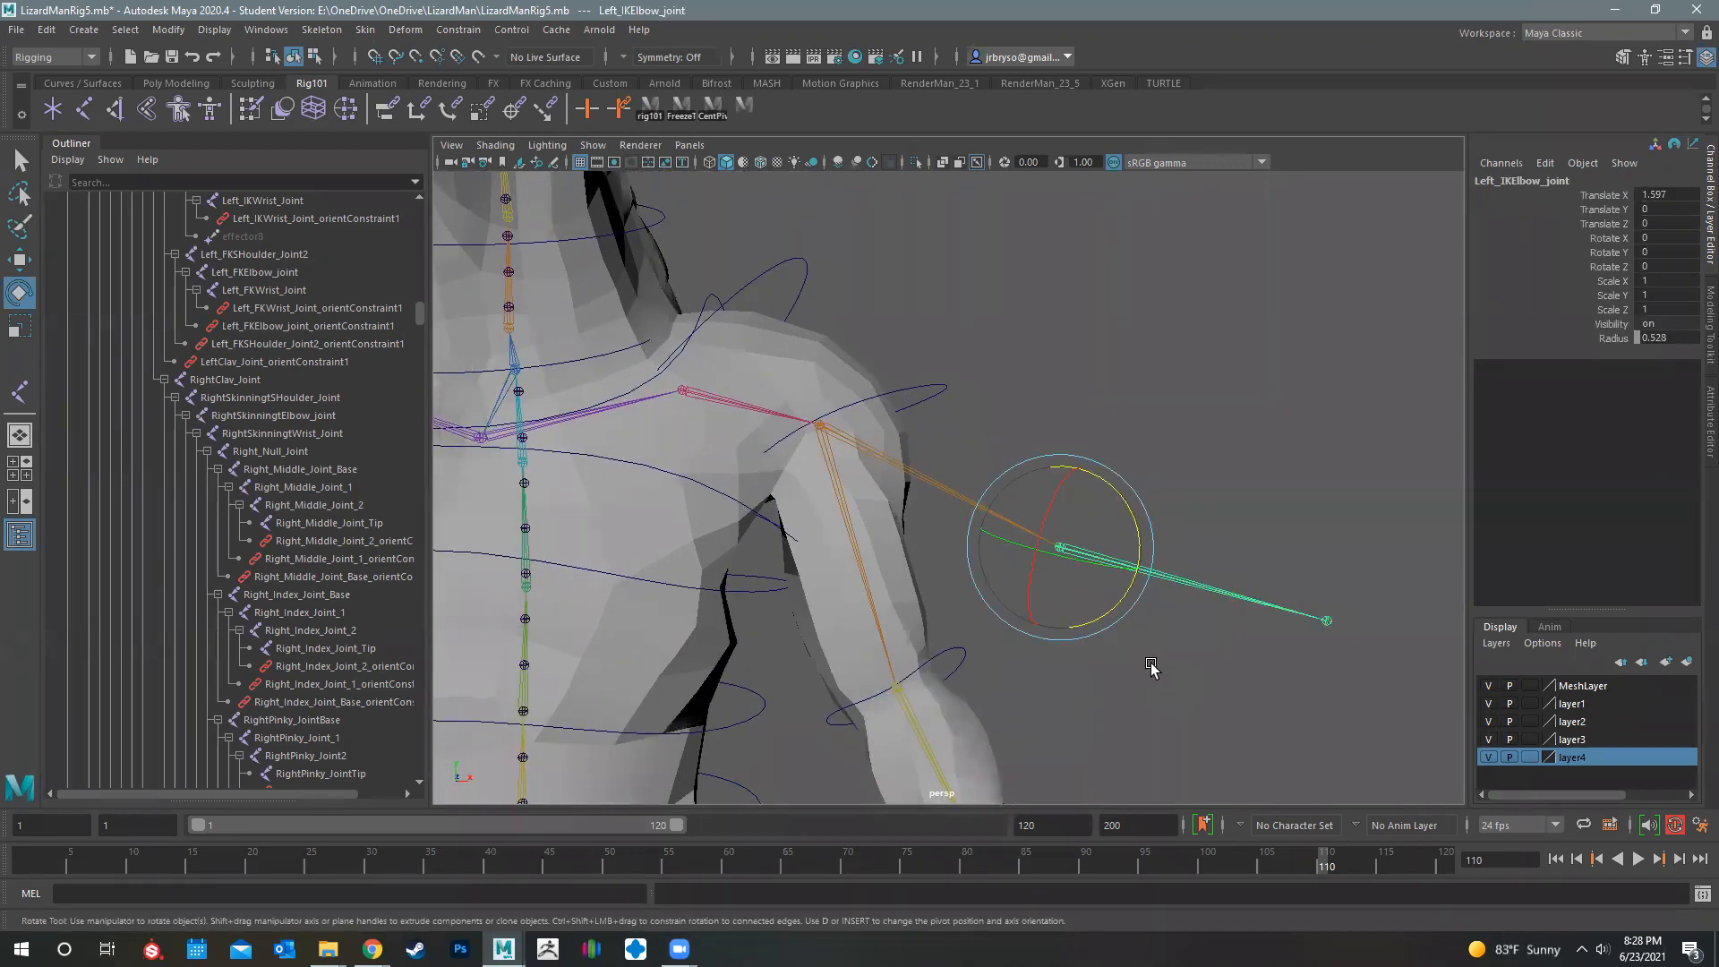
pyautogui.click(890, 535)
pyautogui.click(1517, 396)
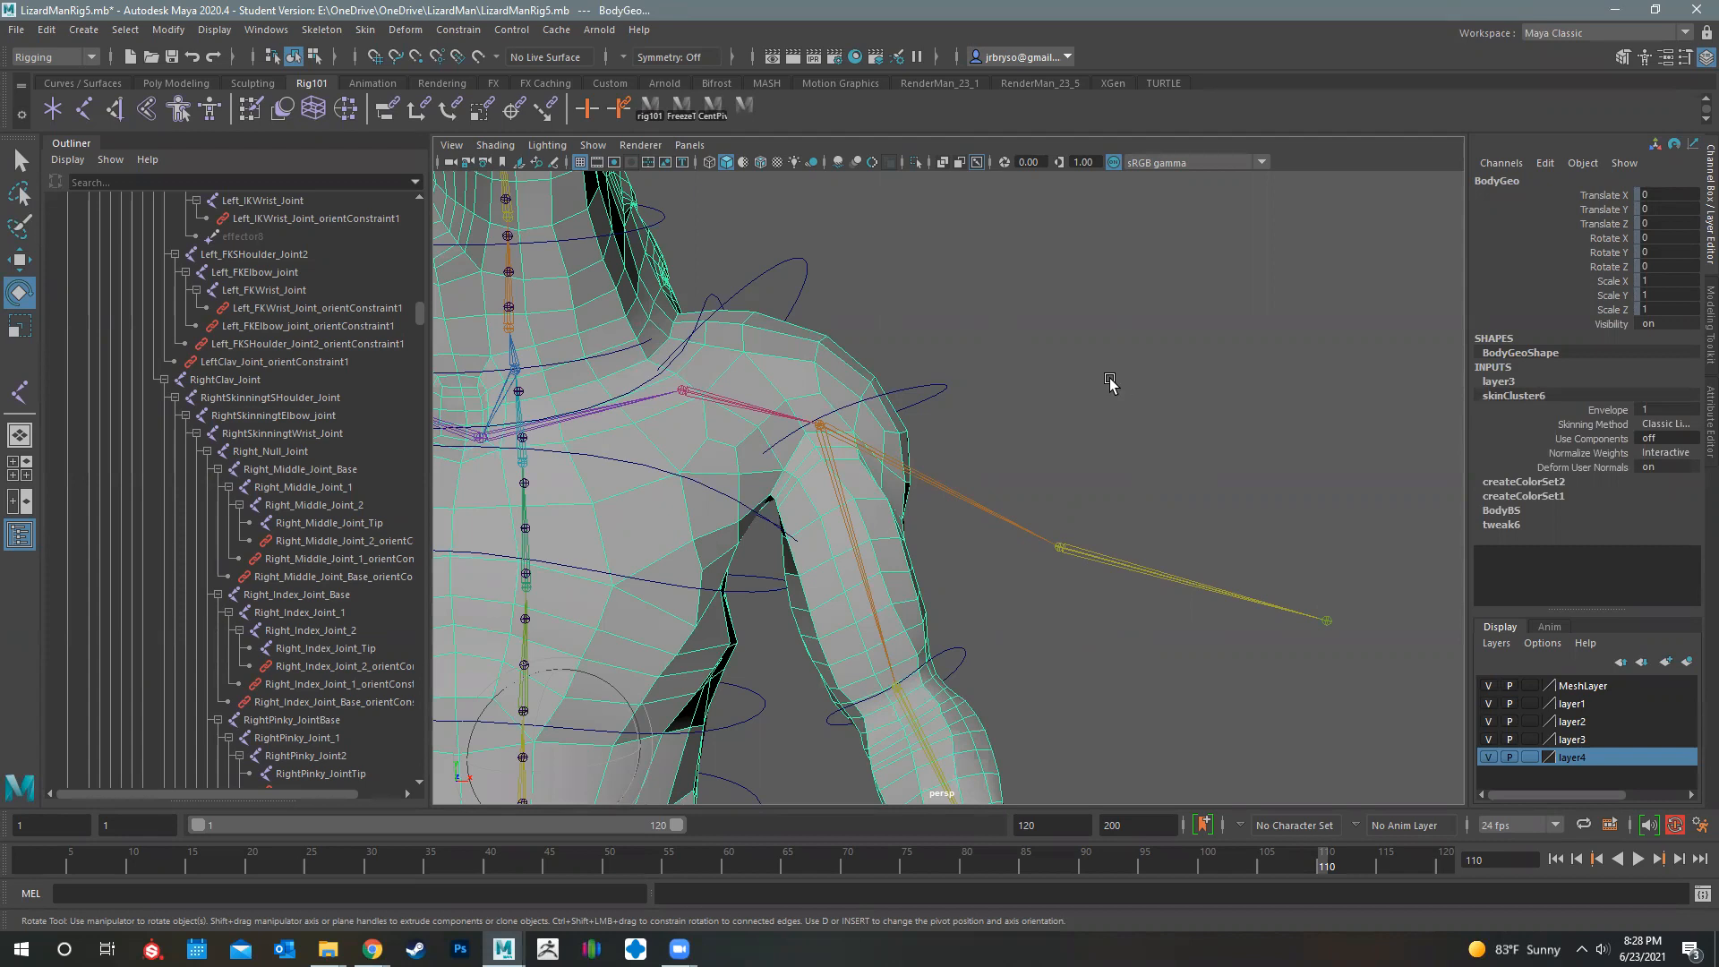
# Remove Left_IKElbow_joint as an influence from the body mesh, BodyGeo, keeping both objects selected
pyautogui.click(1103, 555)
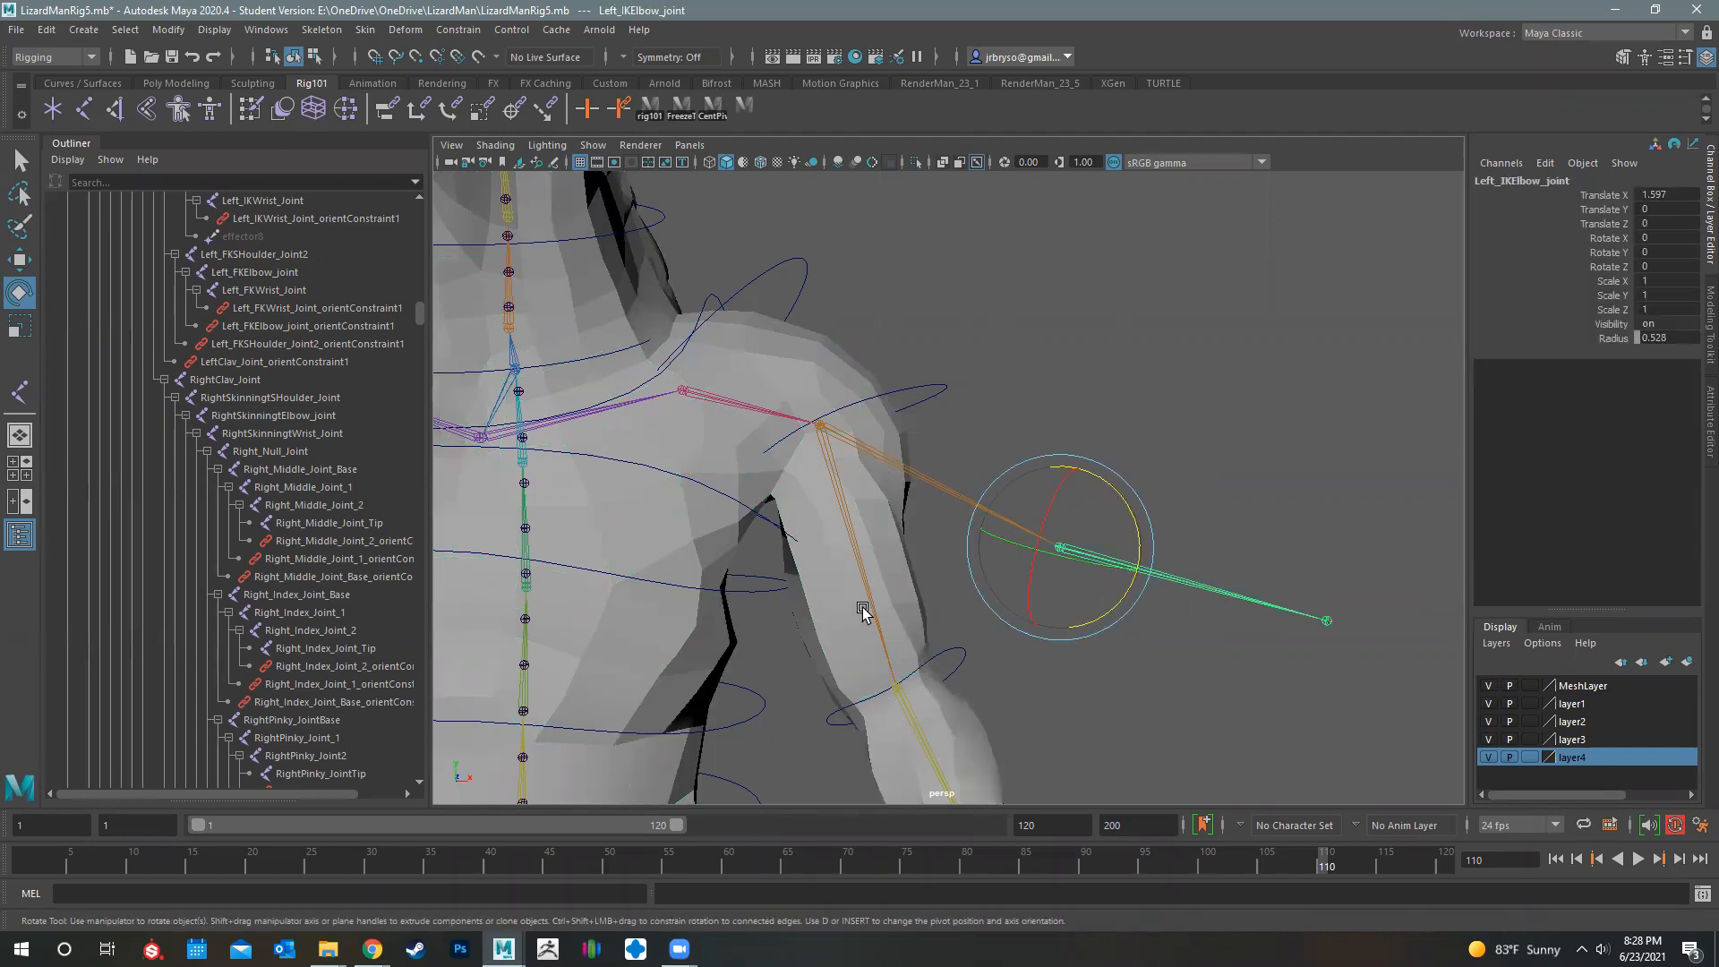
pyautogui.click(925, 598)
pyautogui.click(363, 30)
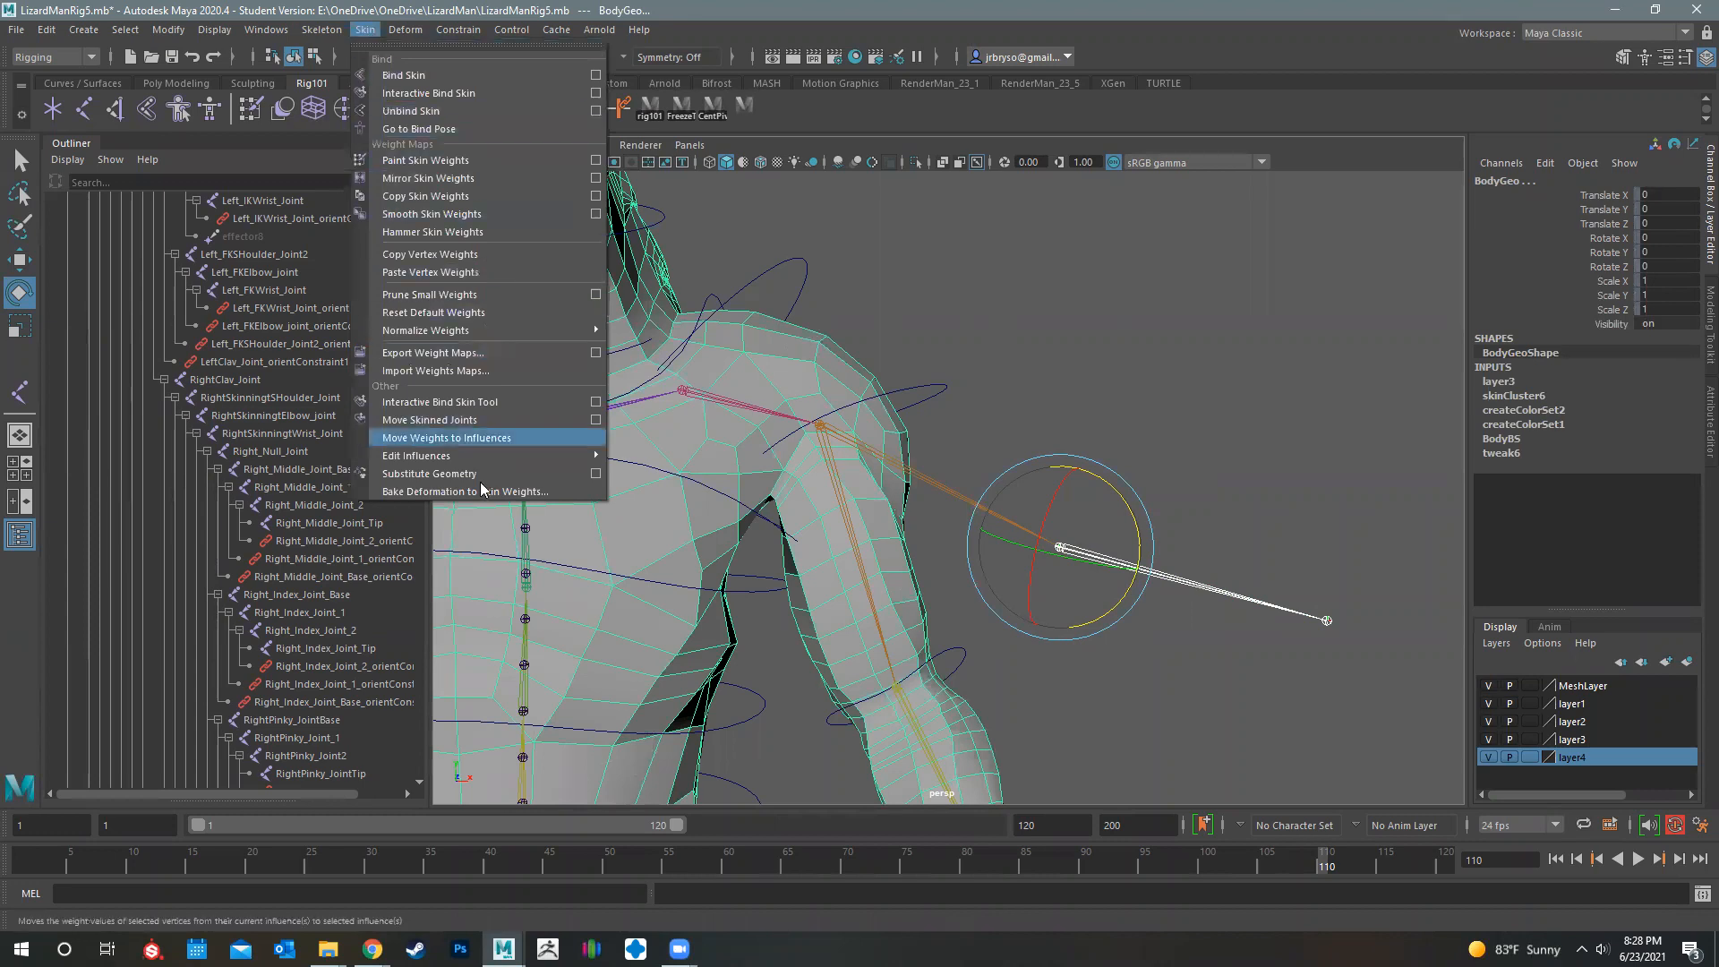
pyautogui.moveTo(586, 459)
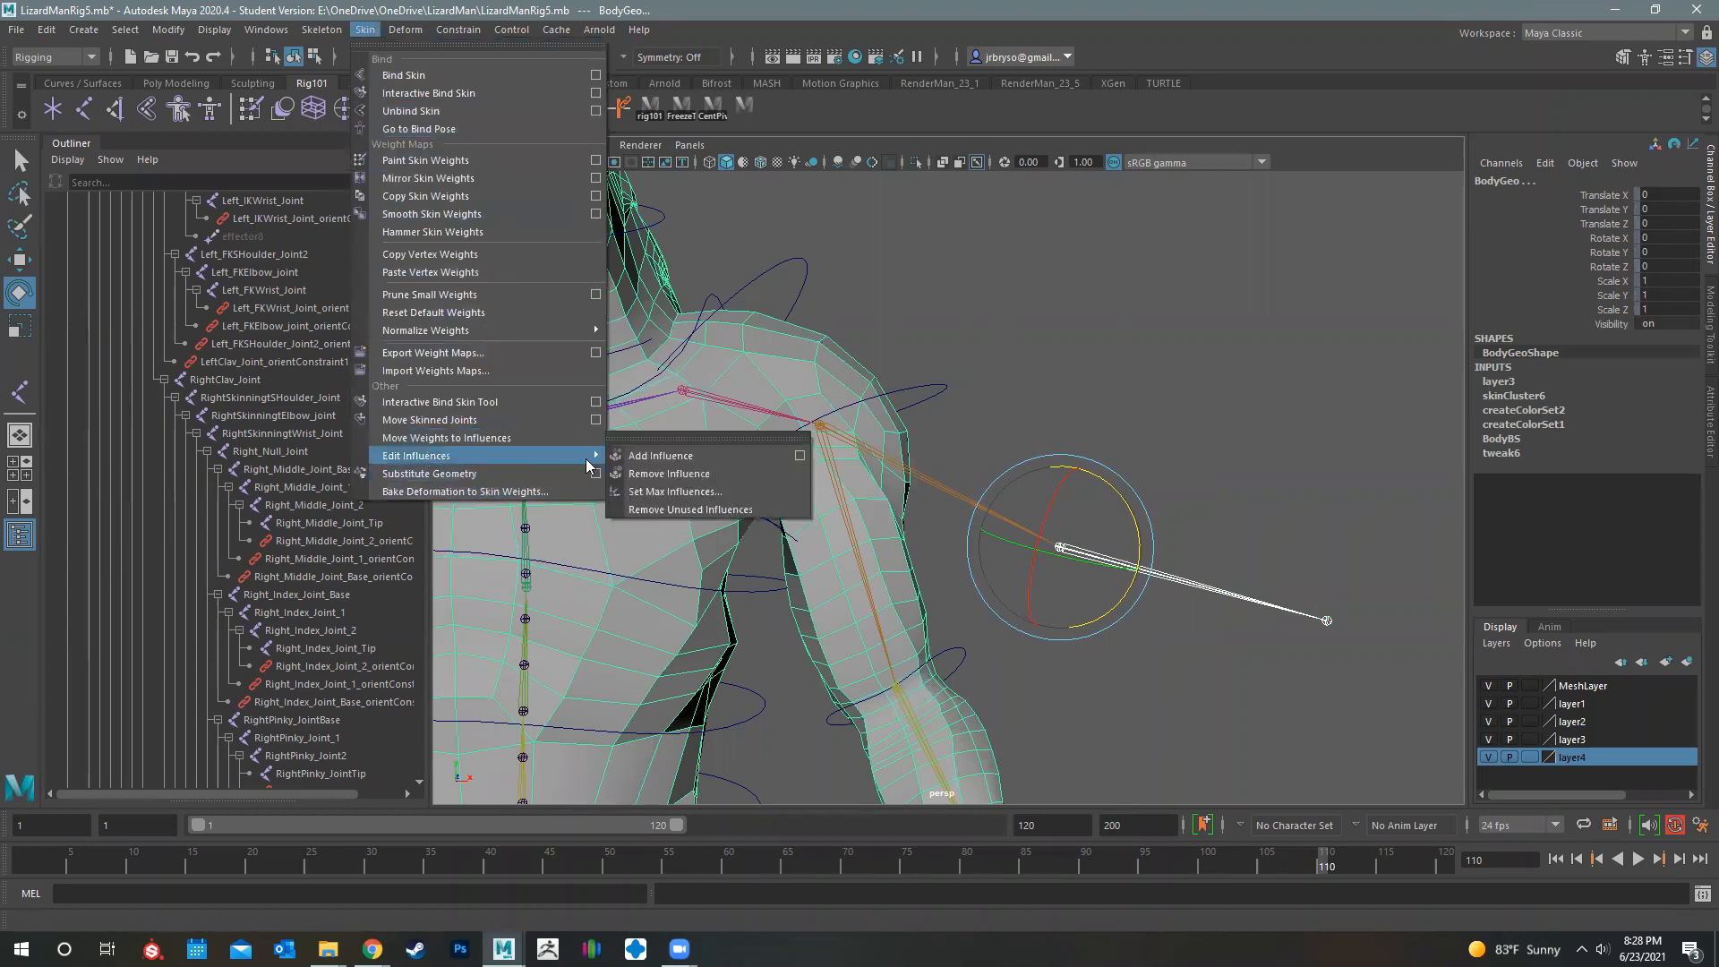
pyautogui.click(727, 472)
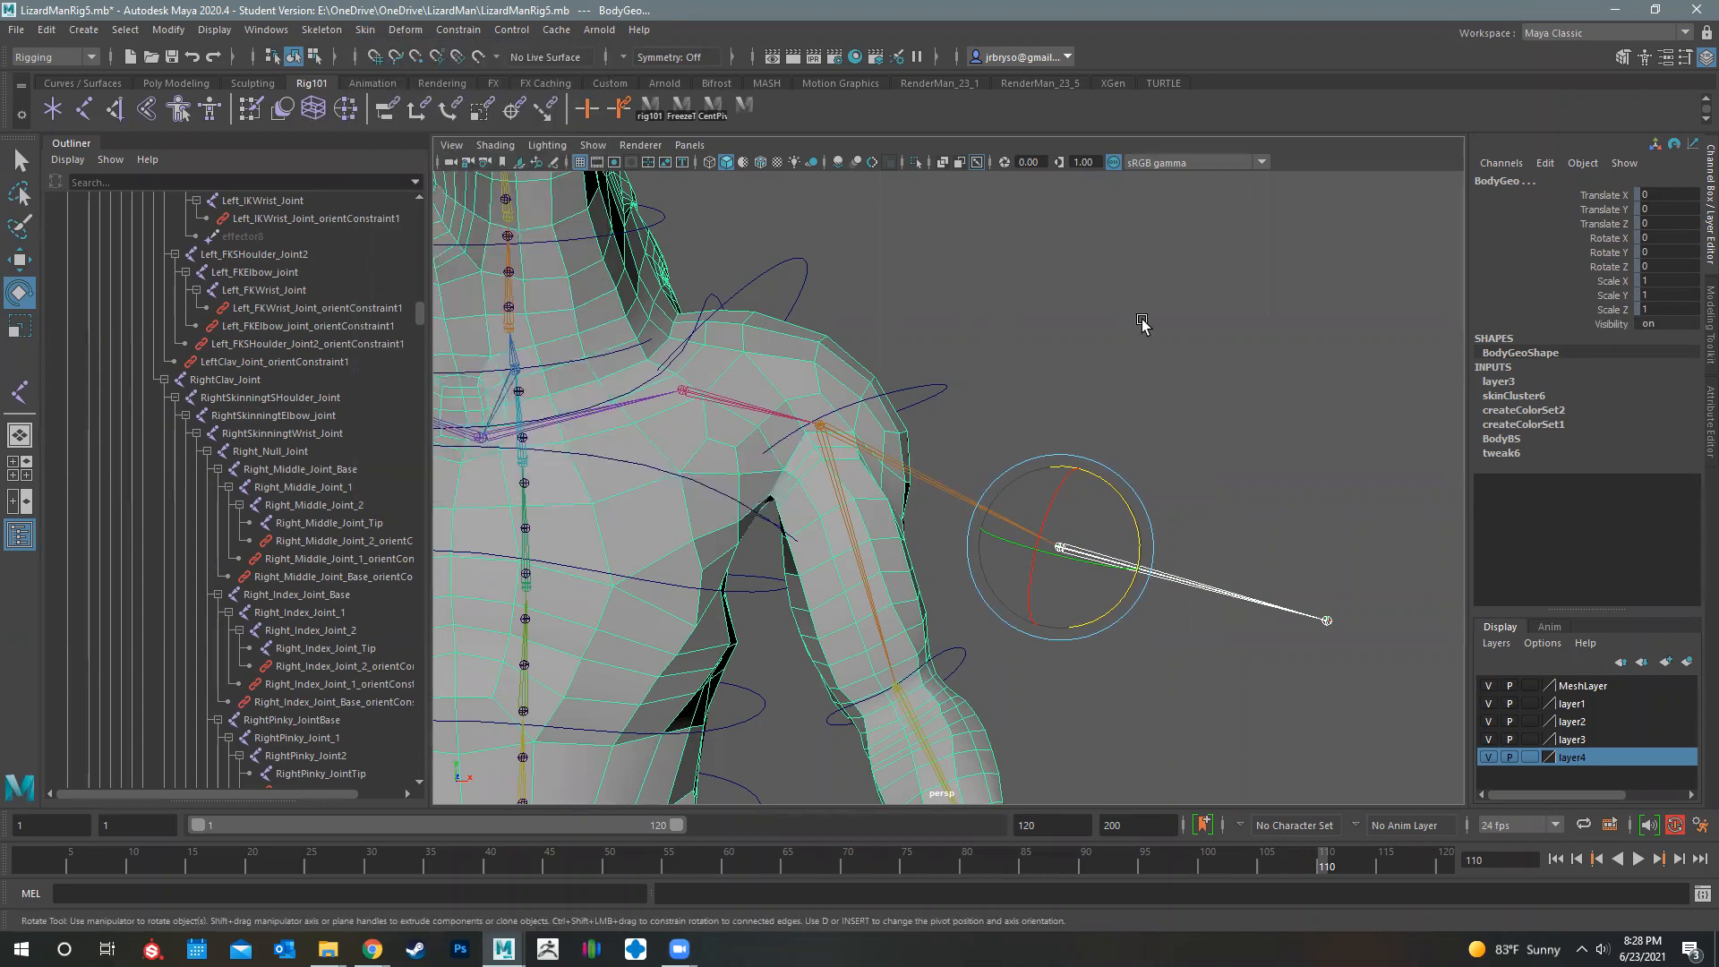
pyautogui.click(1151, 323)
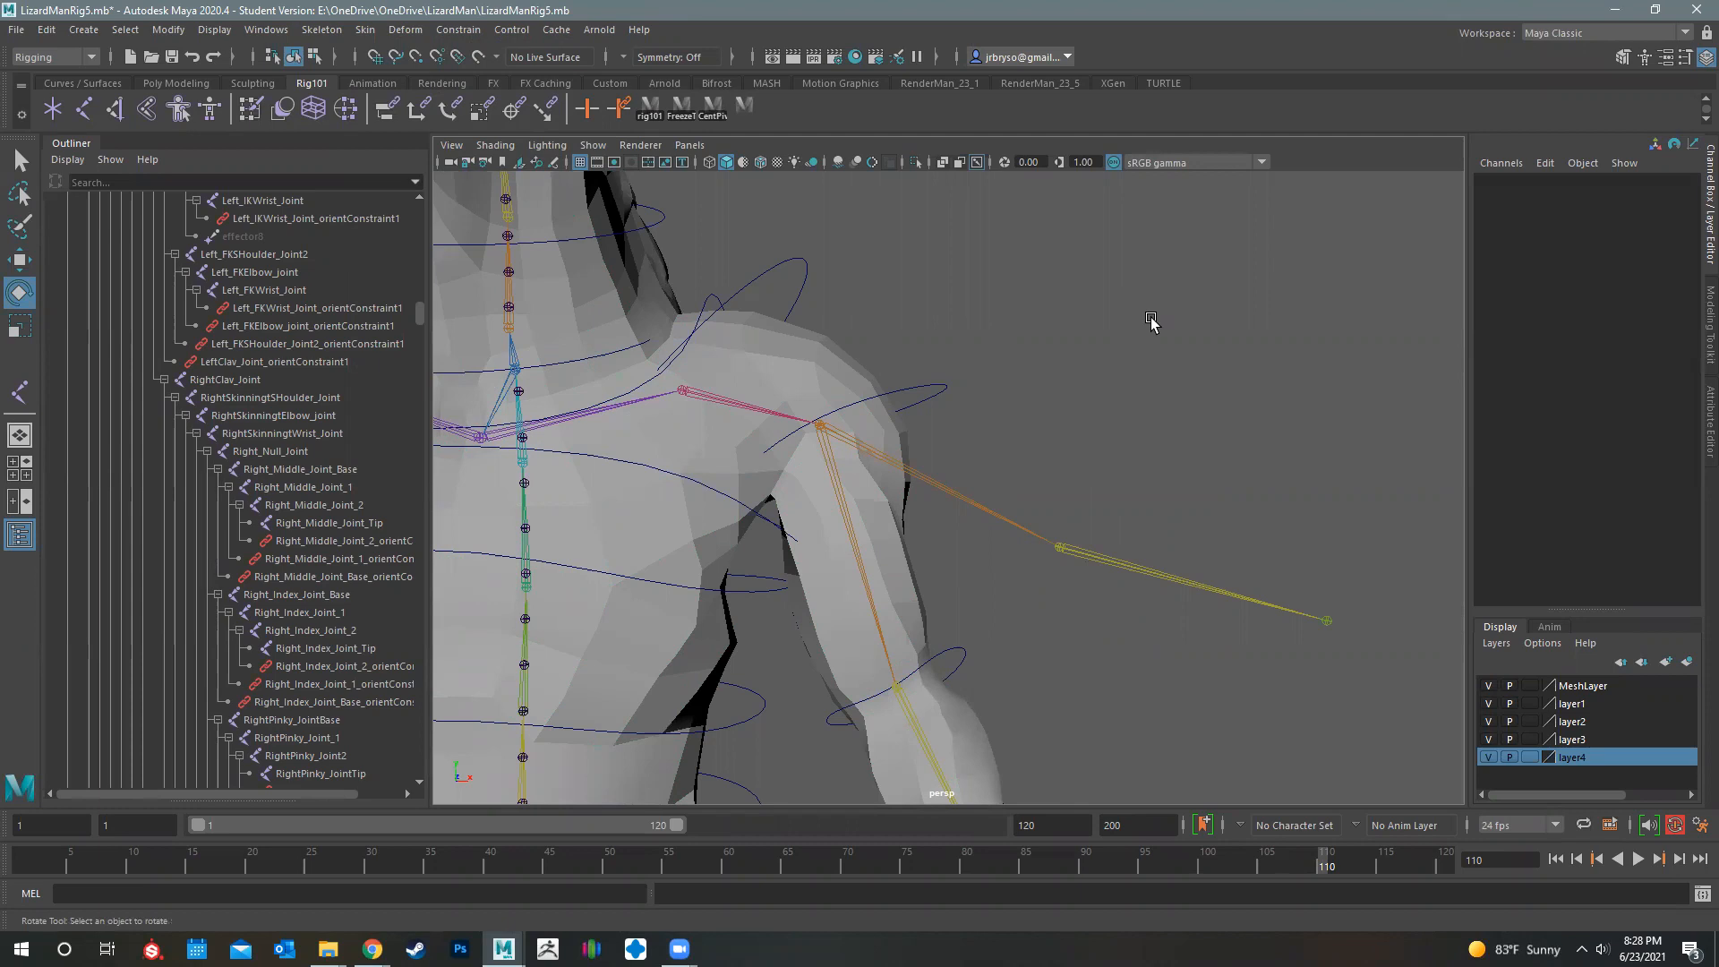
pyautogui.hotkey('ctrl', 'z')
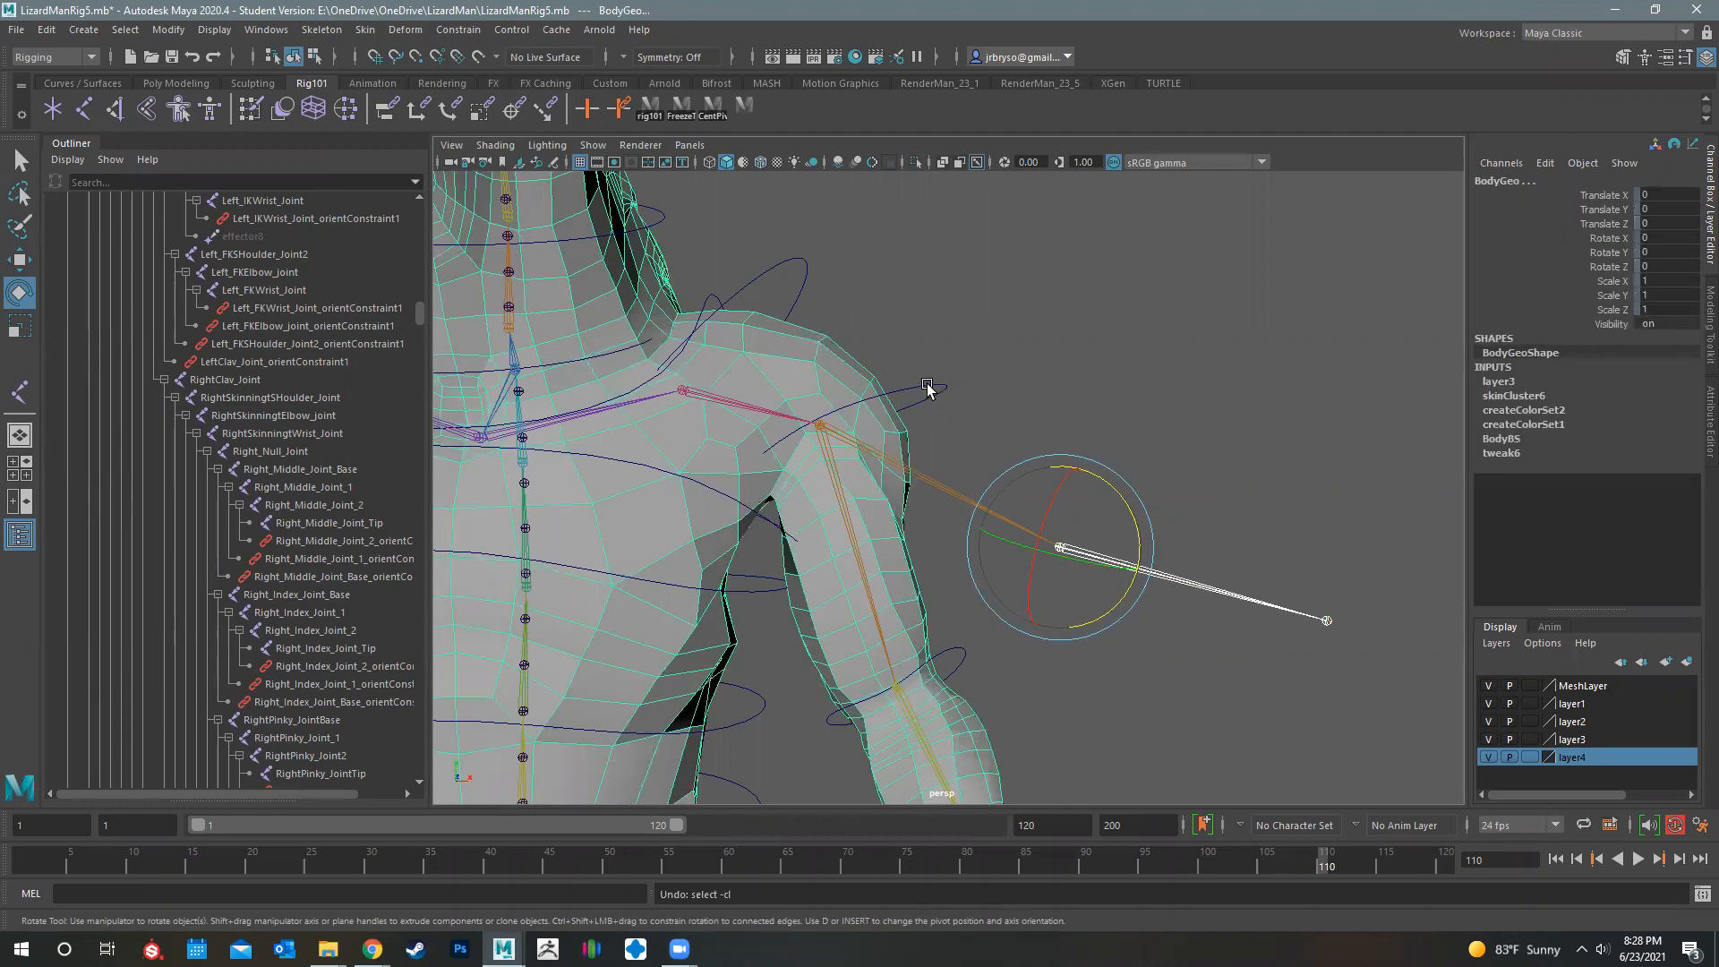
# Reset LeftShoulderFKCon's Z rotation to 0 and select LeftFKElbowCon at the elbow of the raised left arm
pyautogui.click(928, 388)
pyautogui.doubleClick(1671, 224)
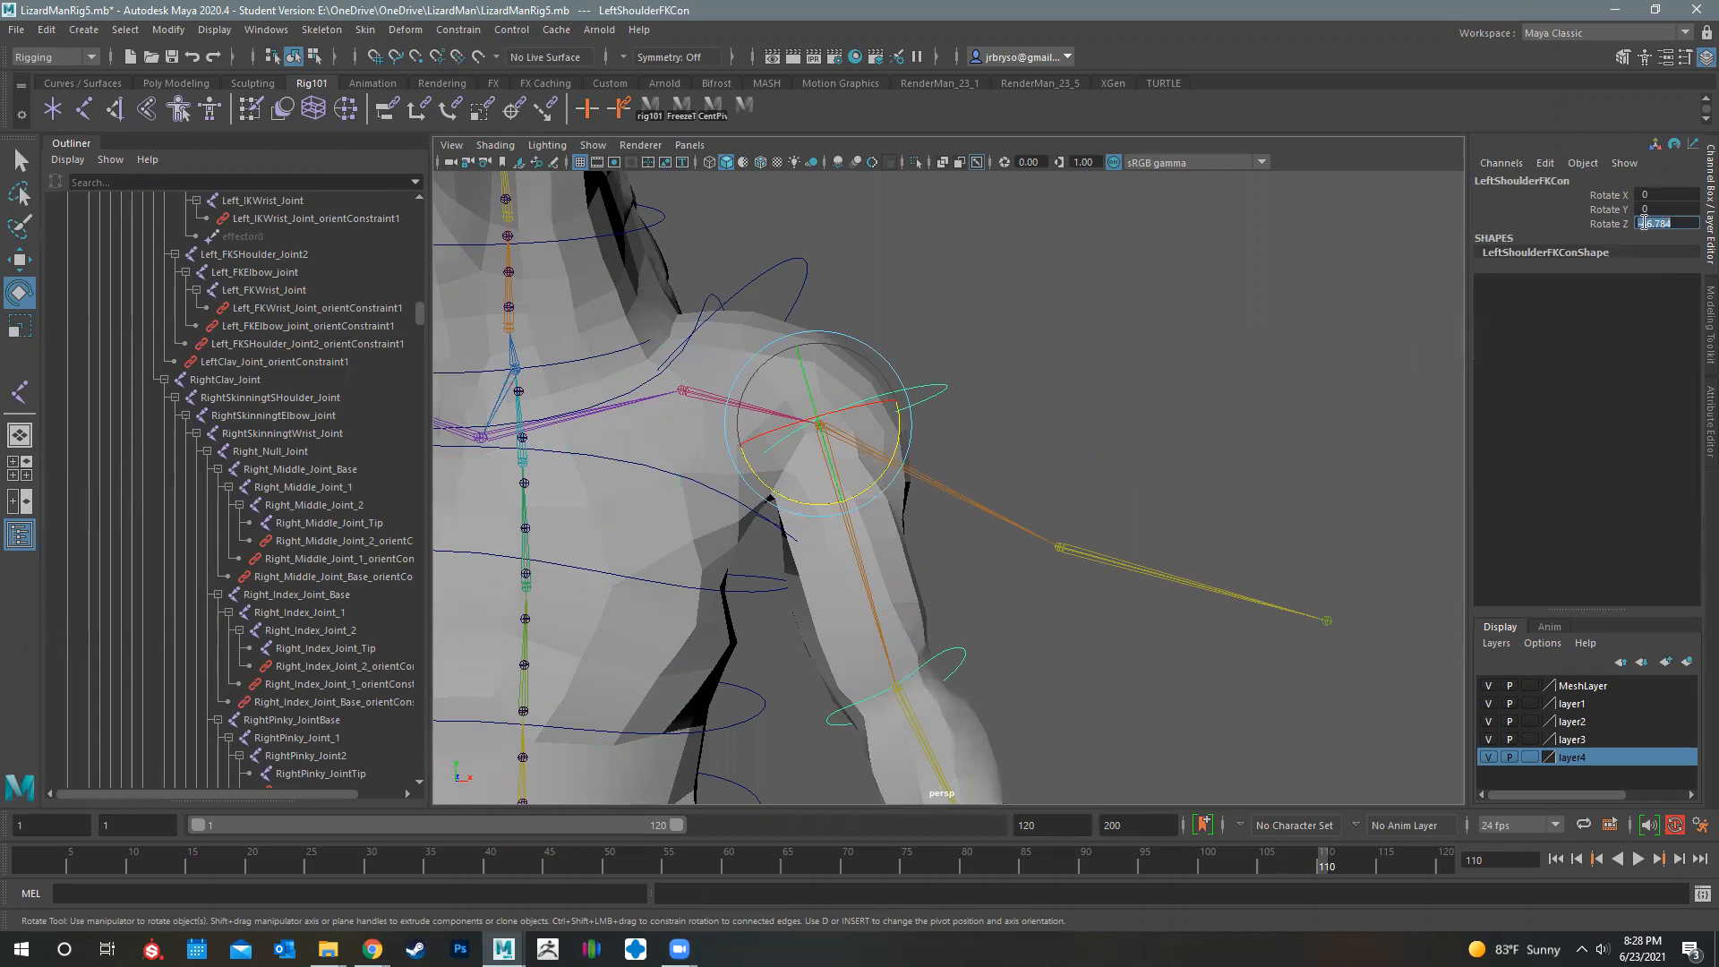
pyautogui.write('0')
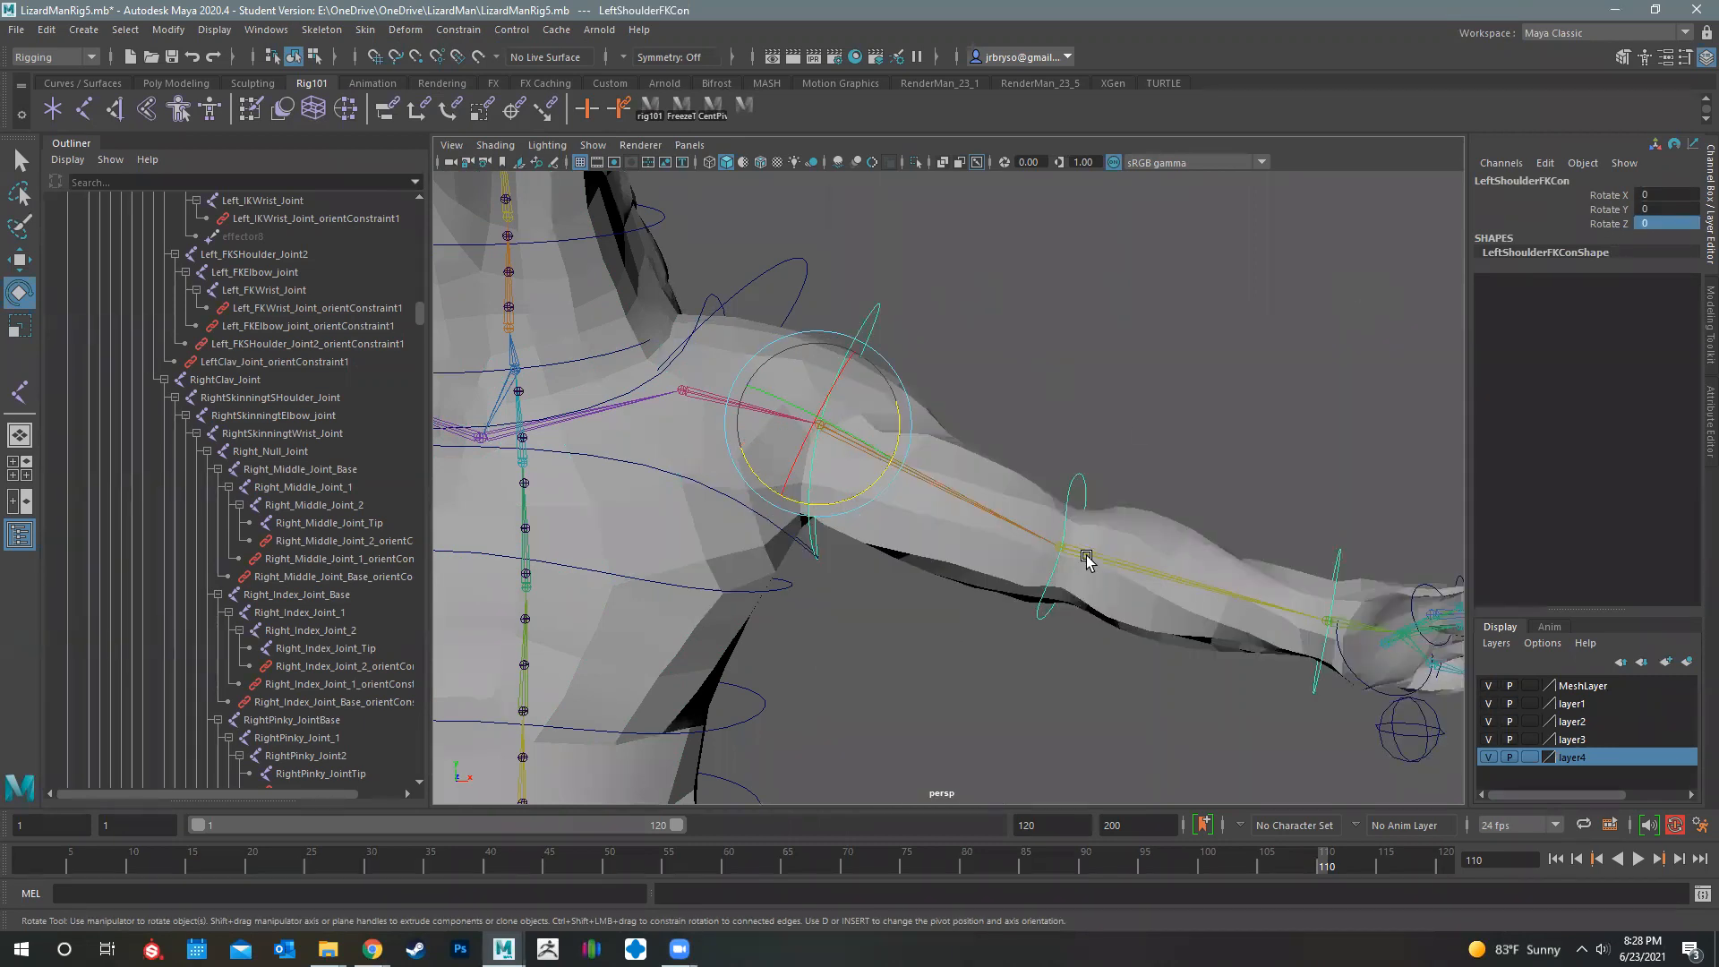
pyautogui.click(1057, 607)
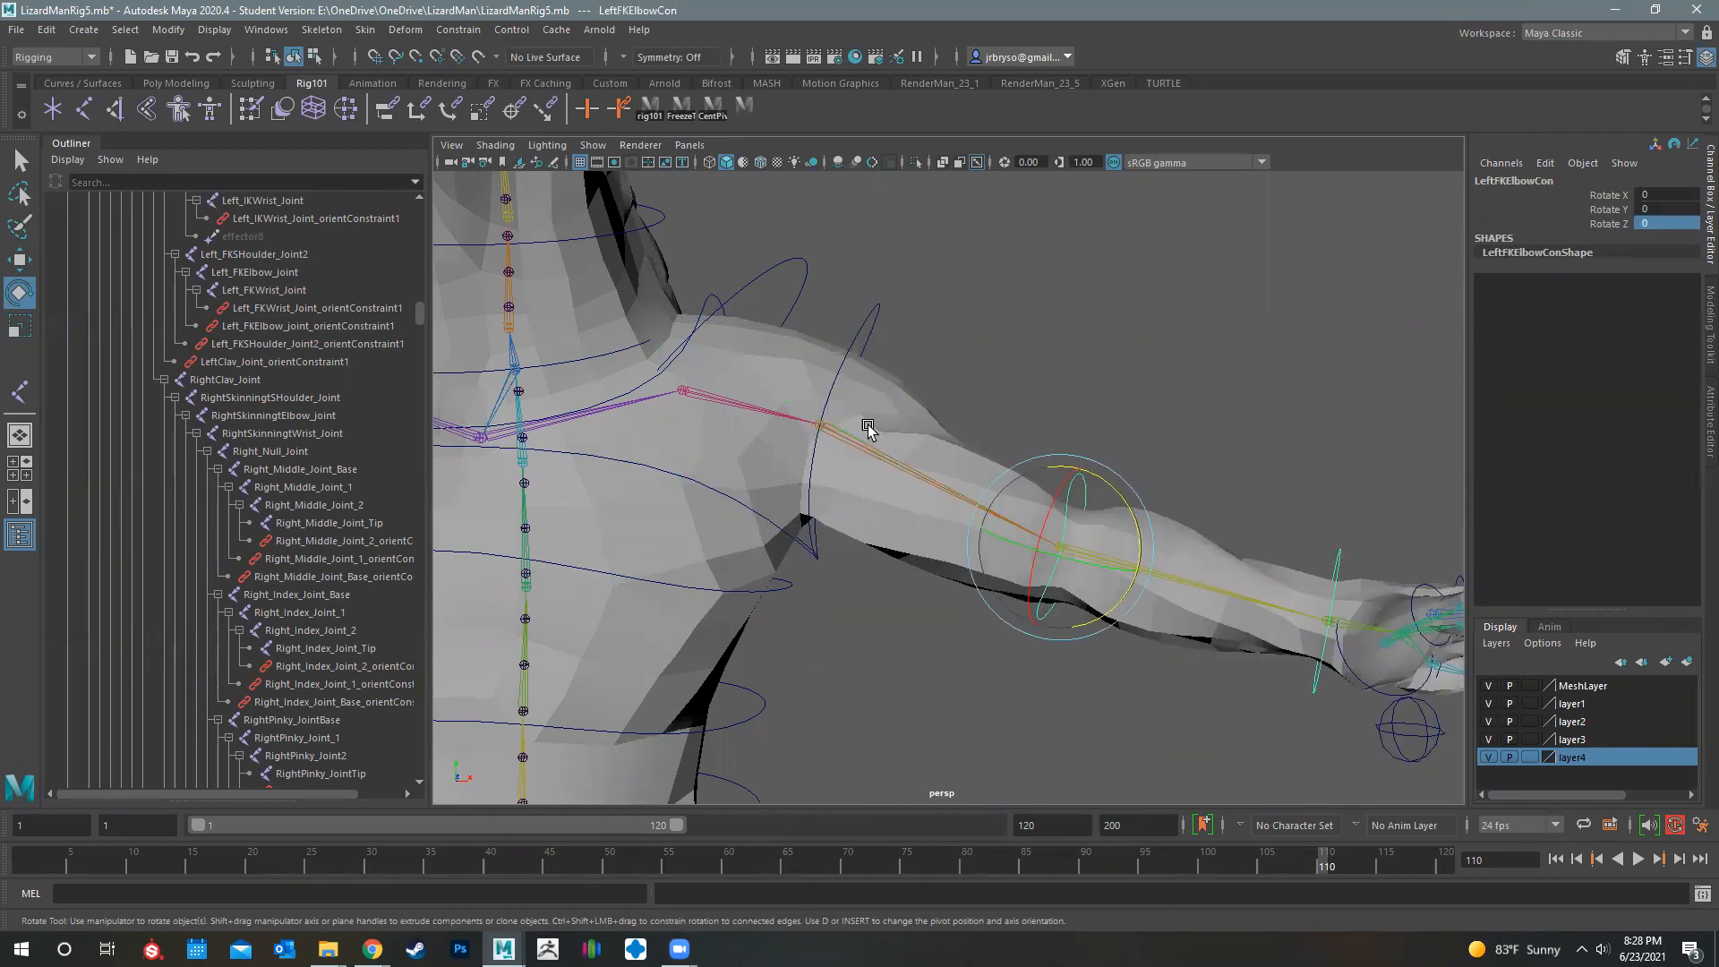
# Select SpineFollicleJoint10 together with BodyGeo and view the Add Influence options without adding the joint
pyautogui.keyDown('alt'); pyautogui.moveTo(806, 656); pyautogui.dragTo(920, 591, button='middle'); pyautogui.keyUp('alt')
pyautogui.keyDown('alt'); pyautogui.moveTo(920, 591); pyautogui.dragTo(1090, 445); pyautogui.keyUp('alt')
pyautogui.click(1087, 446)
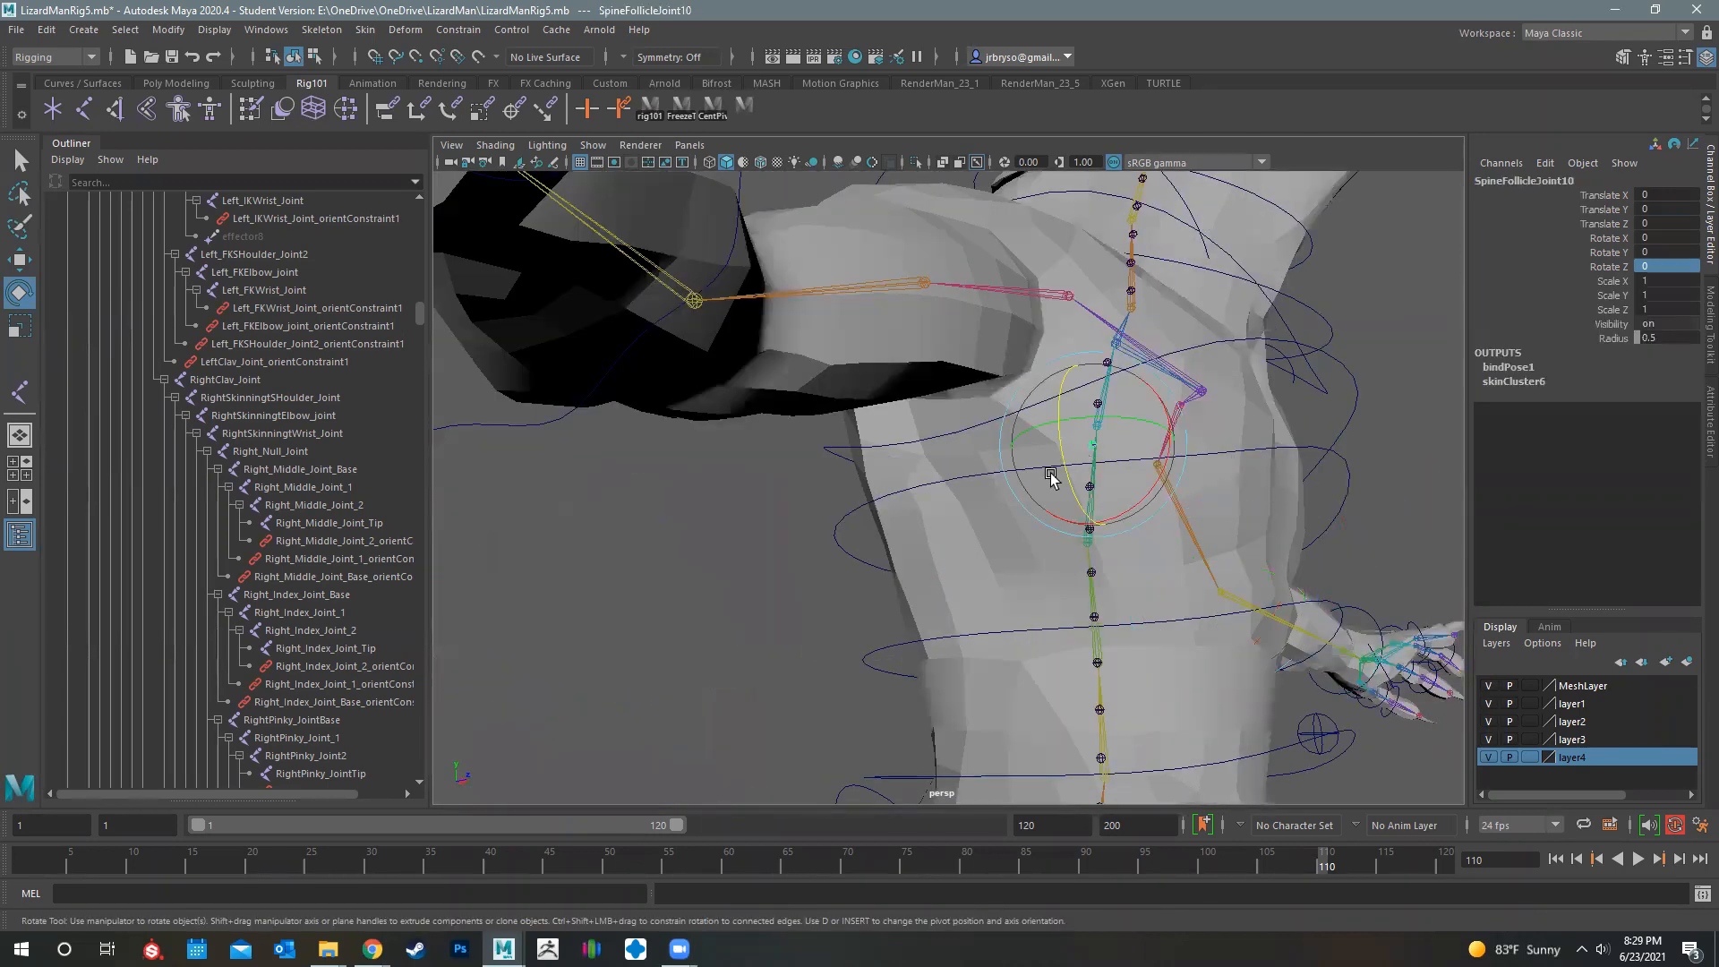
pyautogui.keyDown('shift'); pyautogui.click(923, 545); pyautogui.keyUp('shift')
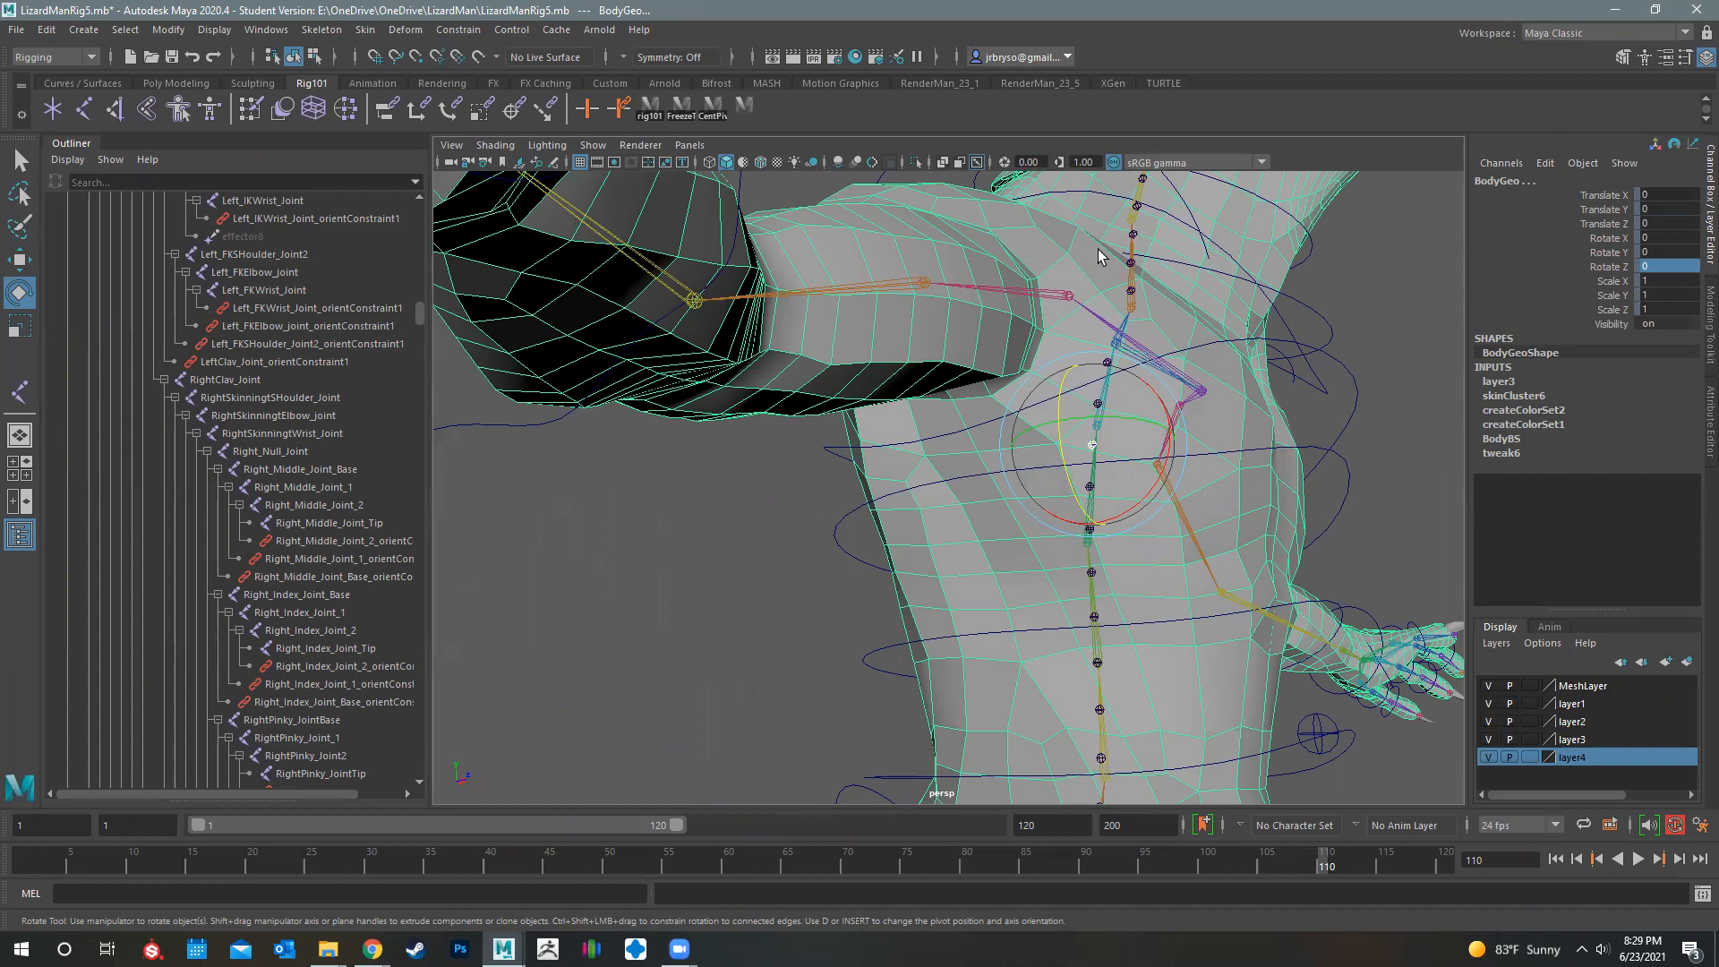
pyautogui.click(366, 30)
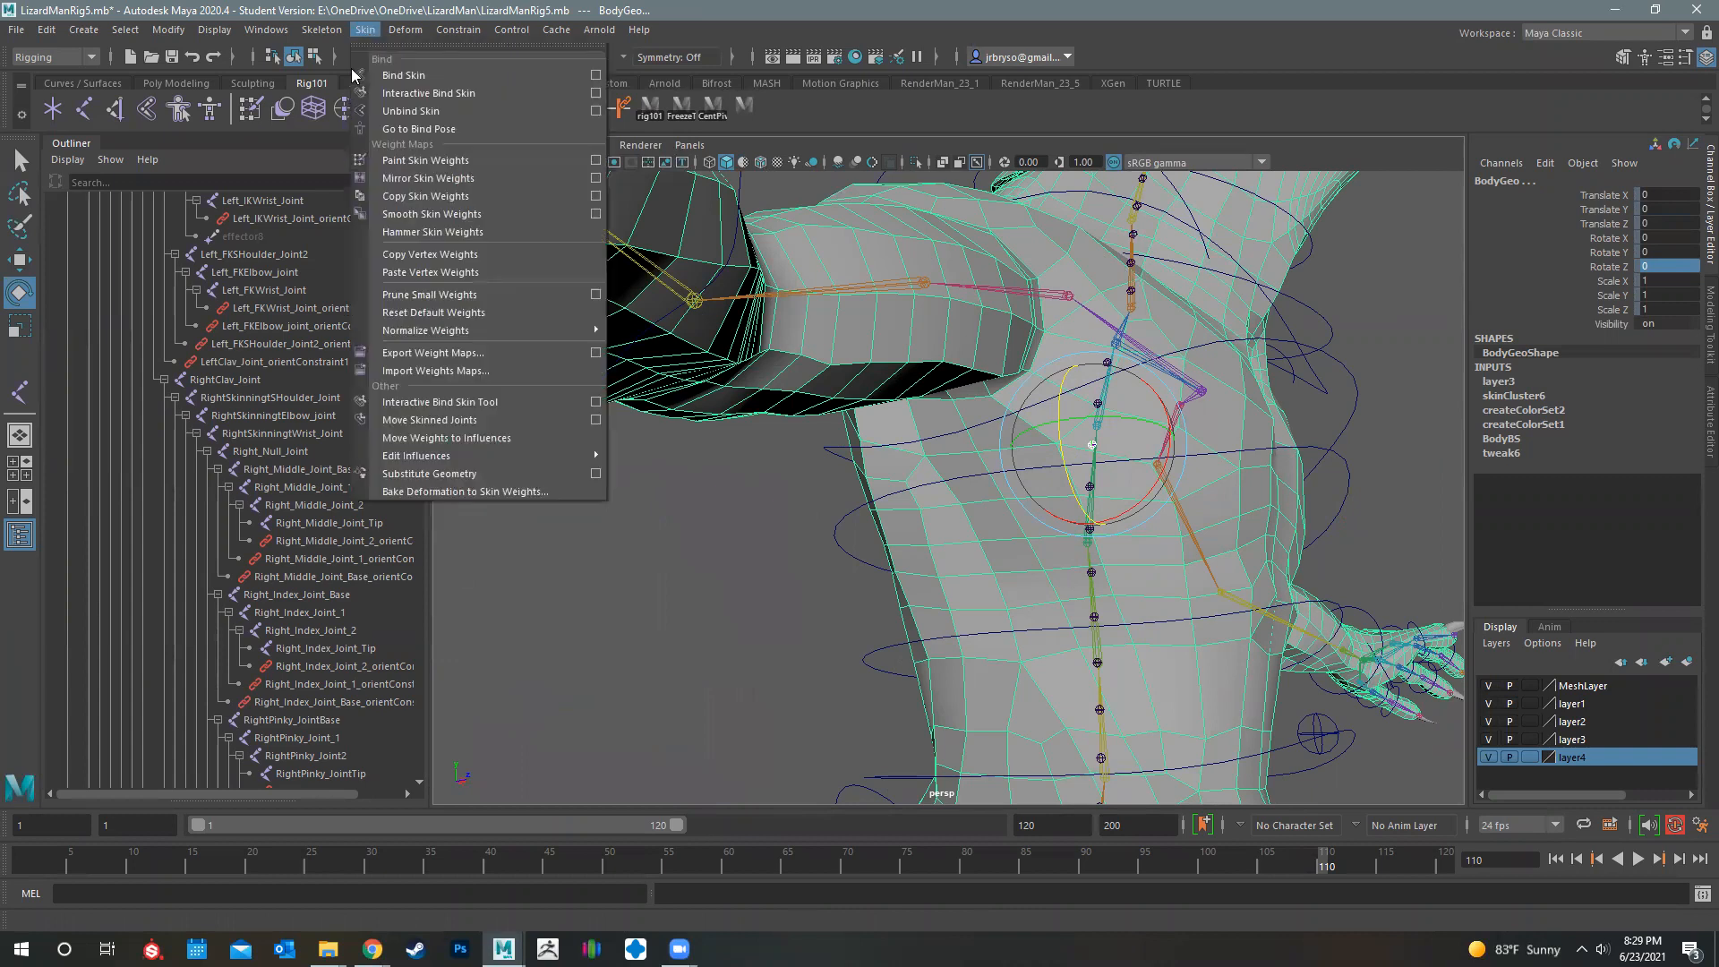
pyautogui.moveTo(398, 457)
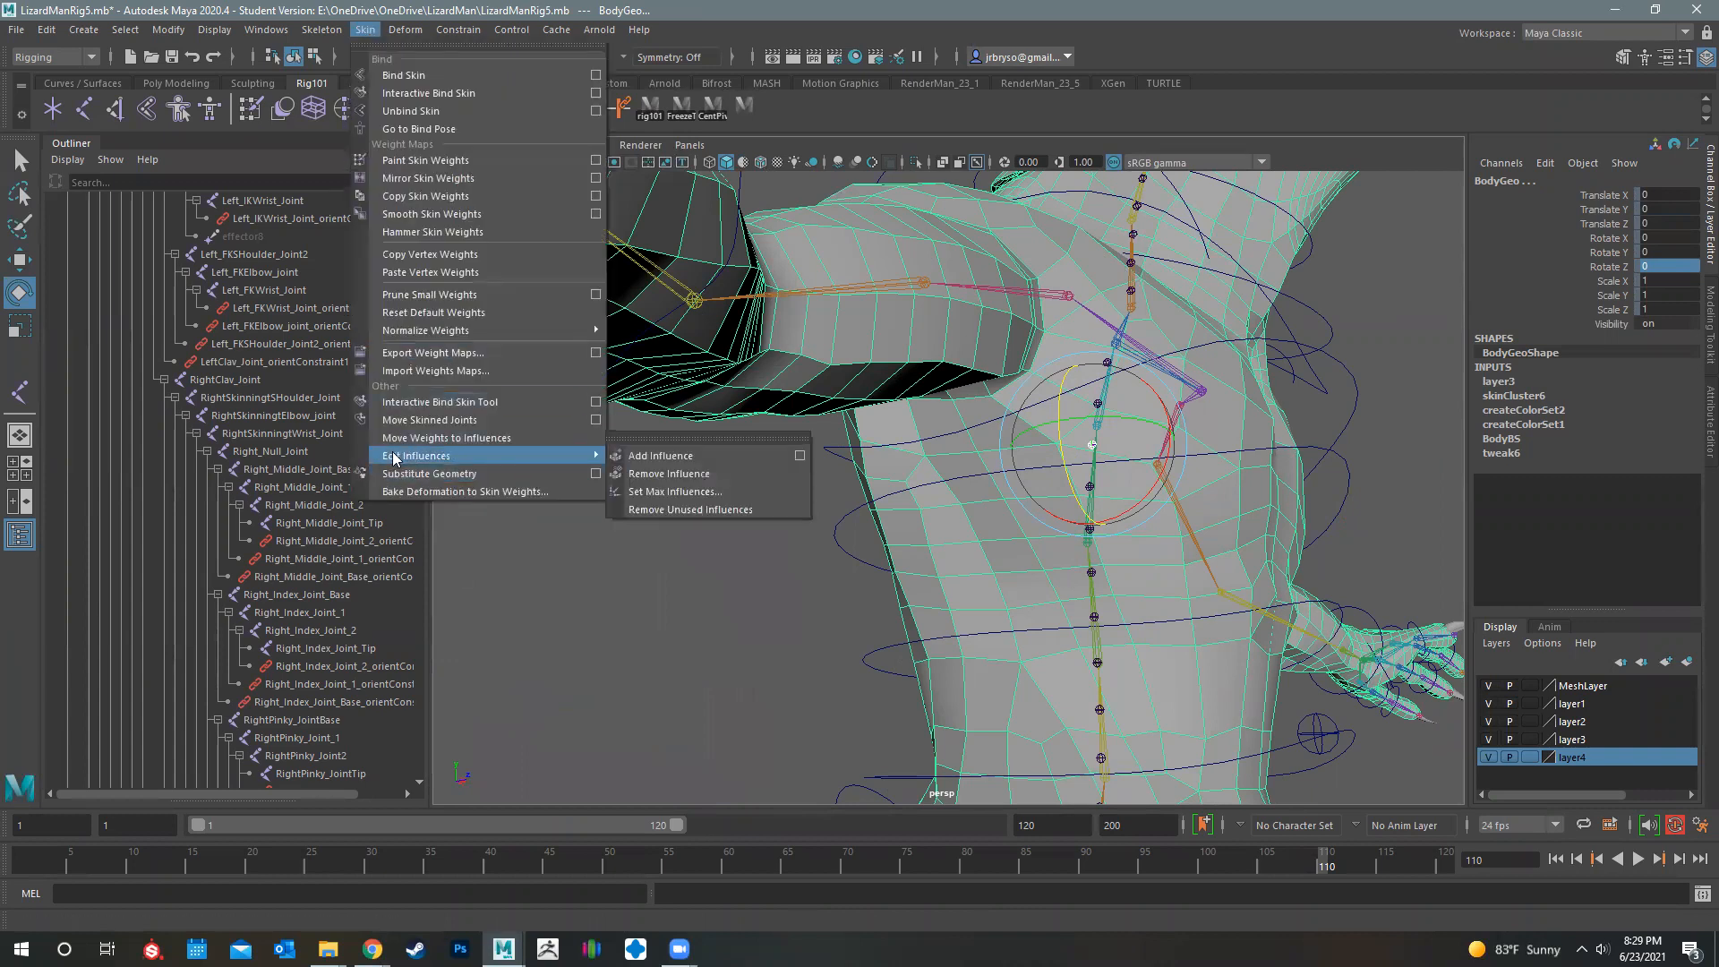
pyautogui.click(799, 455)
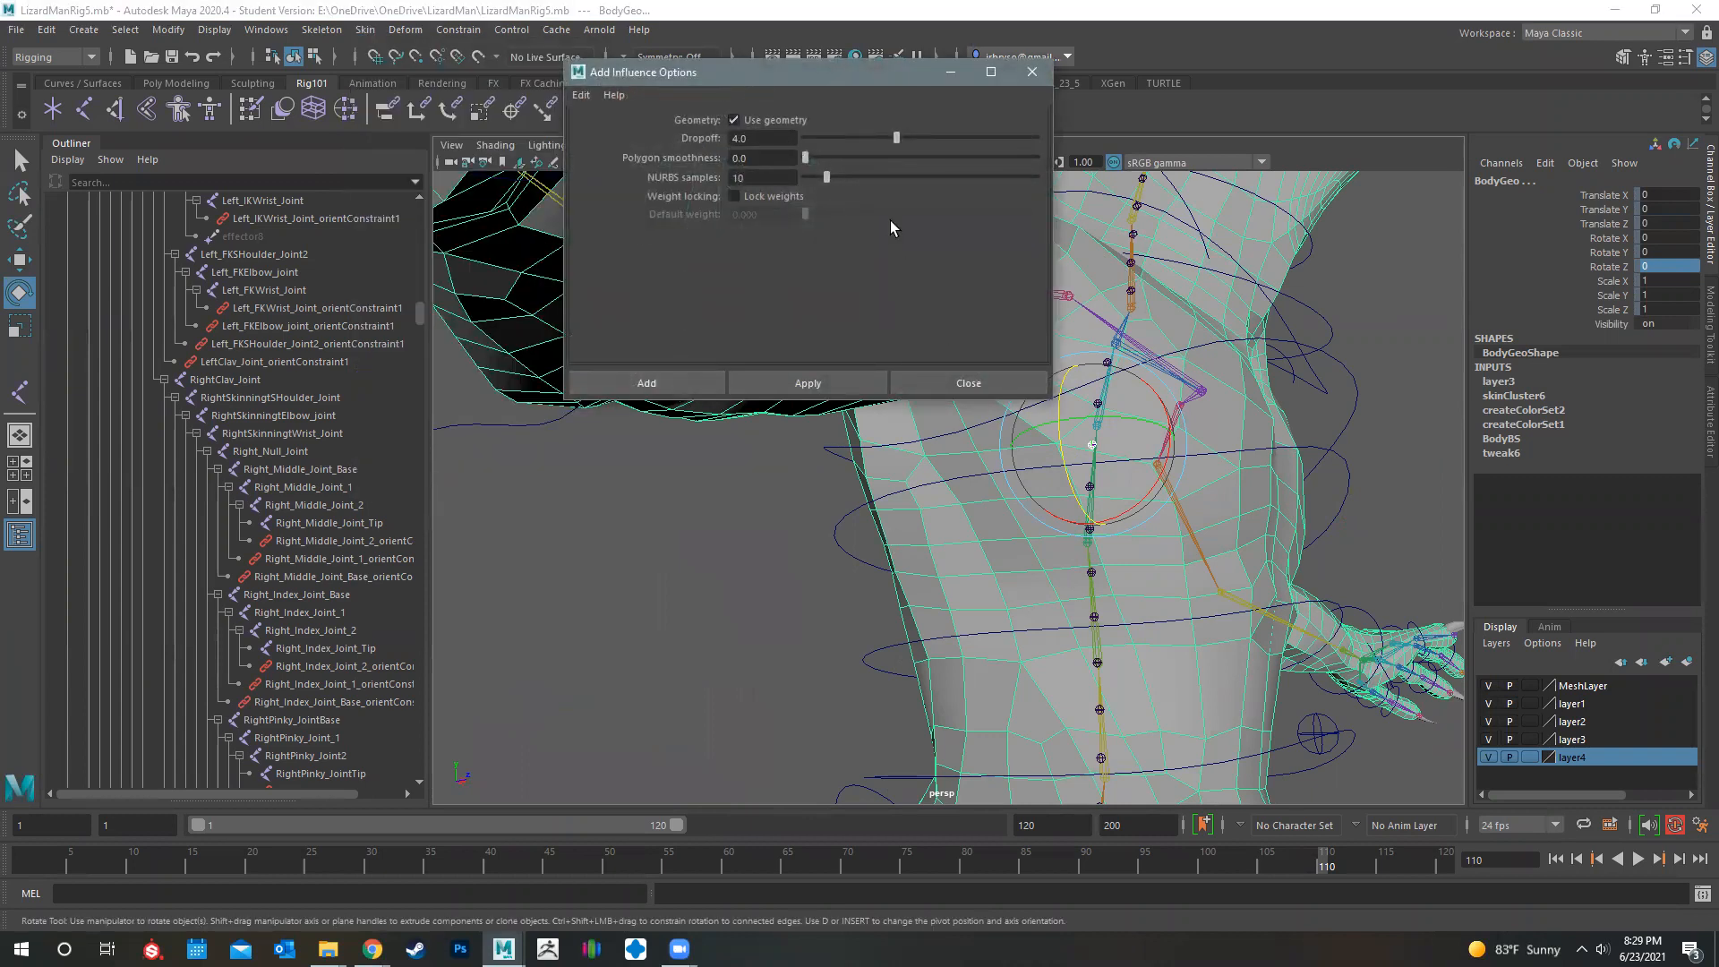
pyautogui.click(1037, 72)
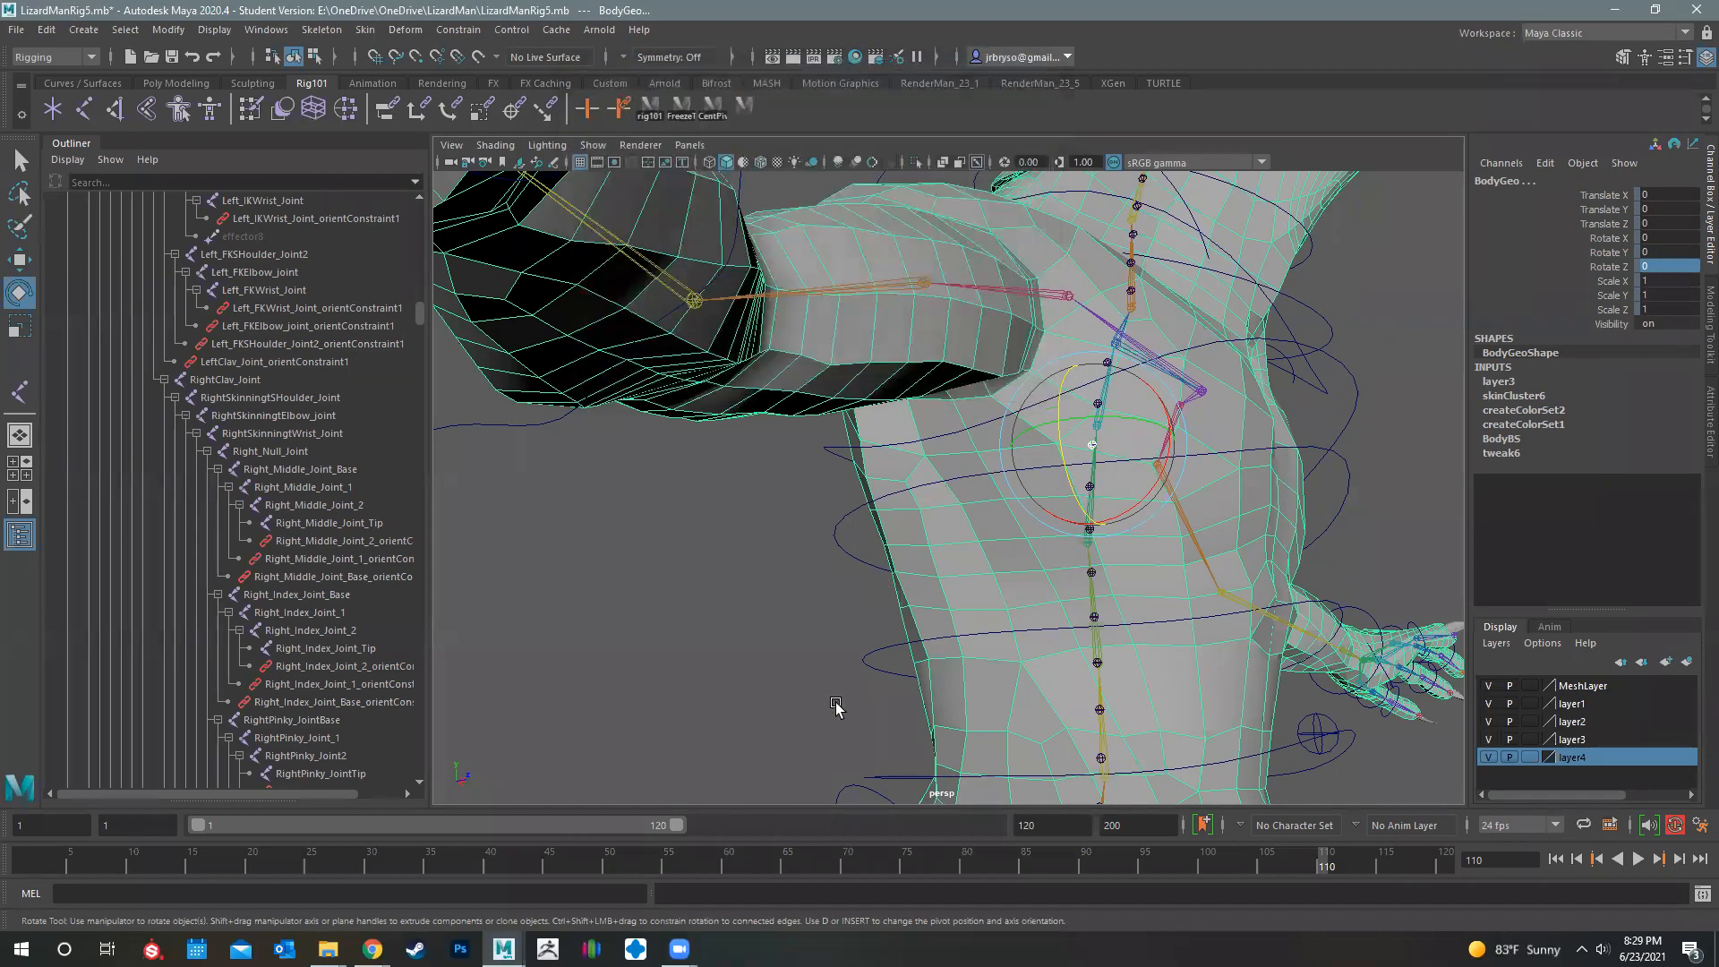
# Enable Lock weights in the Add Influence options for BodyGeo, and close the options without adding an influence
pyautogui.keyDown('alt'); pyautogui.moveTo(1124, 602); pyautogui.dragTo(906, 563, button='middle'); pyautogui.keyUp('alt')
pyautogui.click(908, 497)
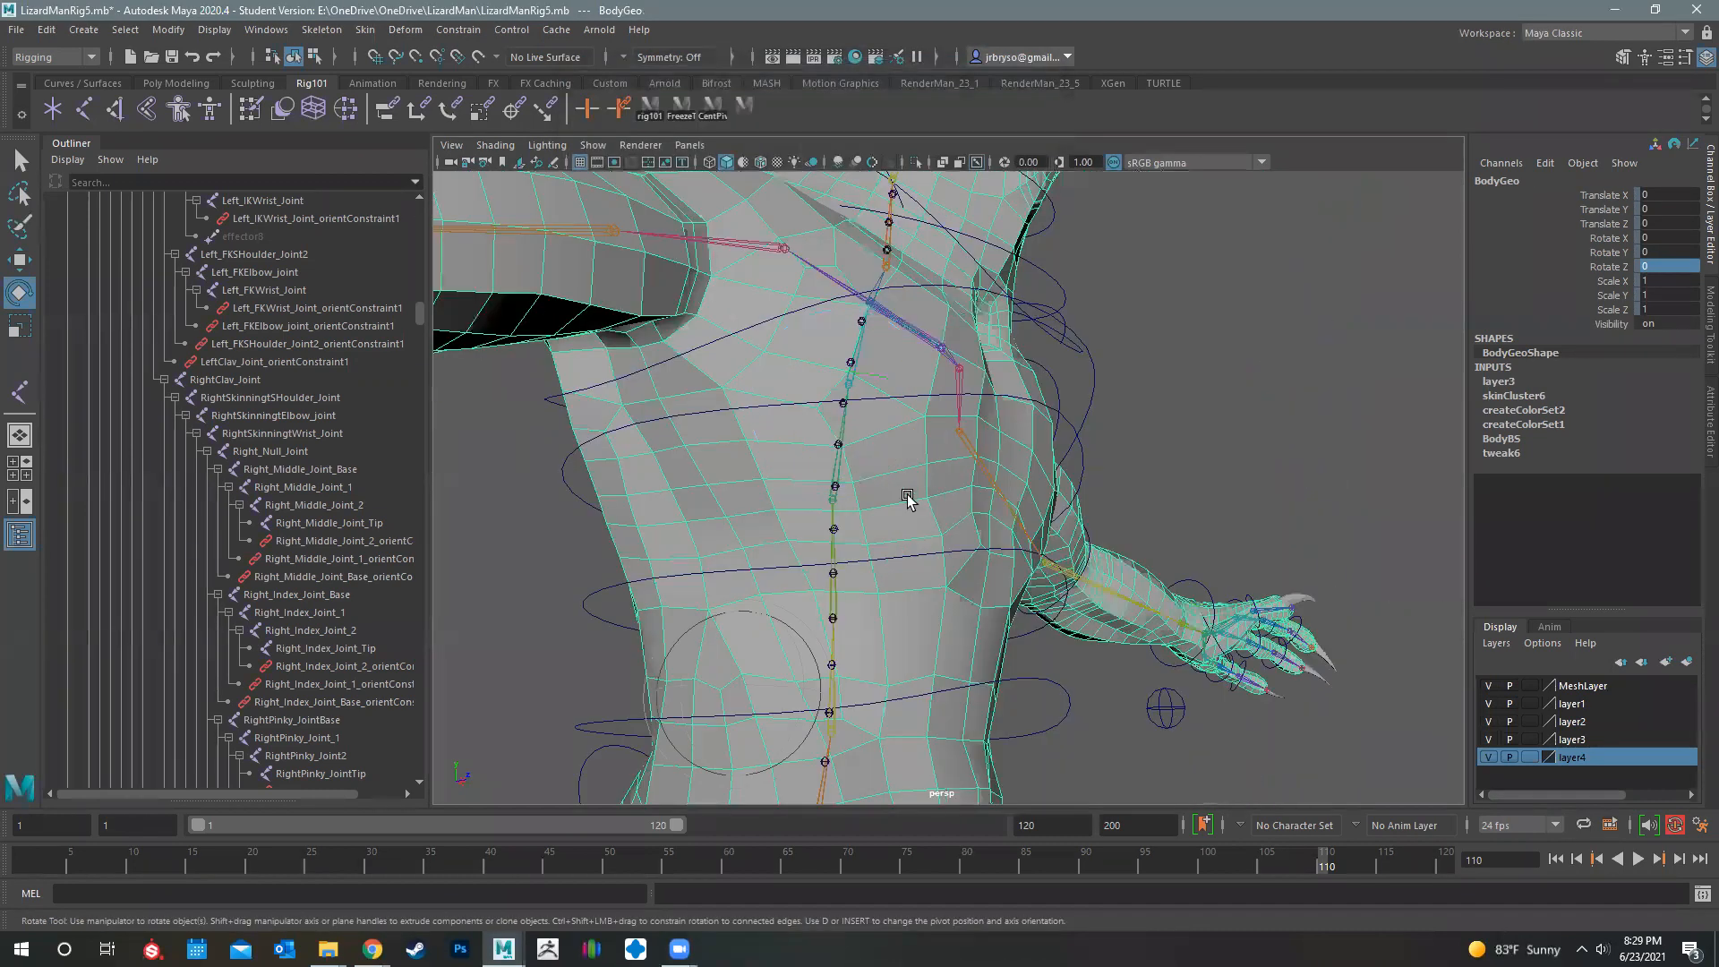
pyautogui.keyDown('alt'); pyautogui.moveTo(941, 504); pyautogui.dragTo(973, 504); pyautogui.keyUp('alt')
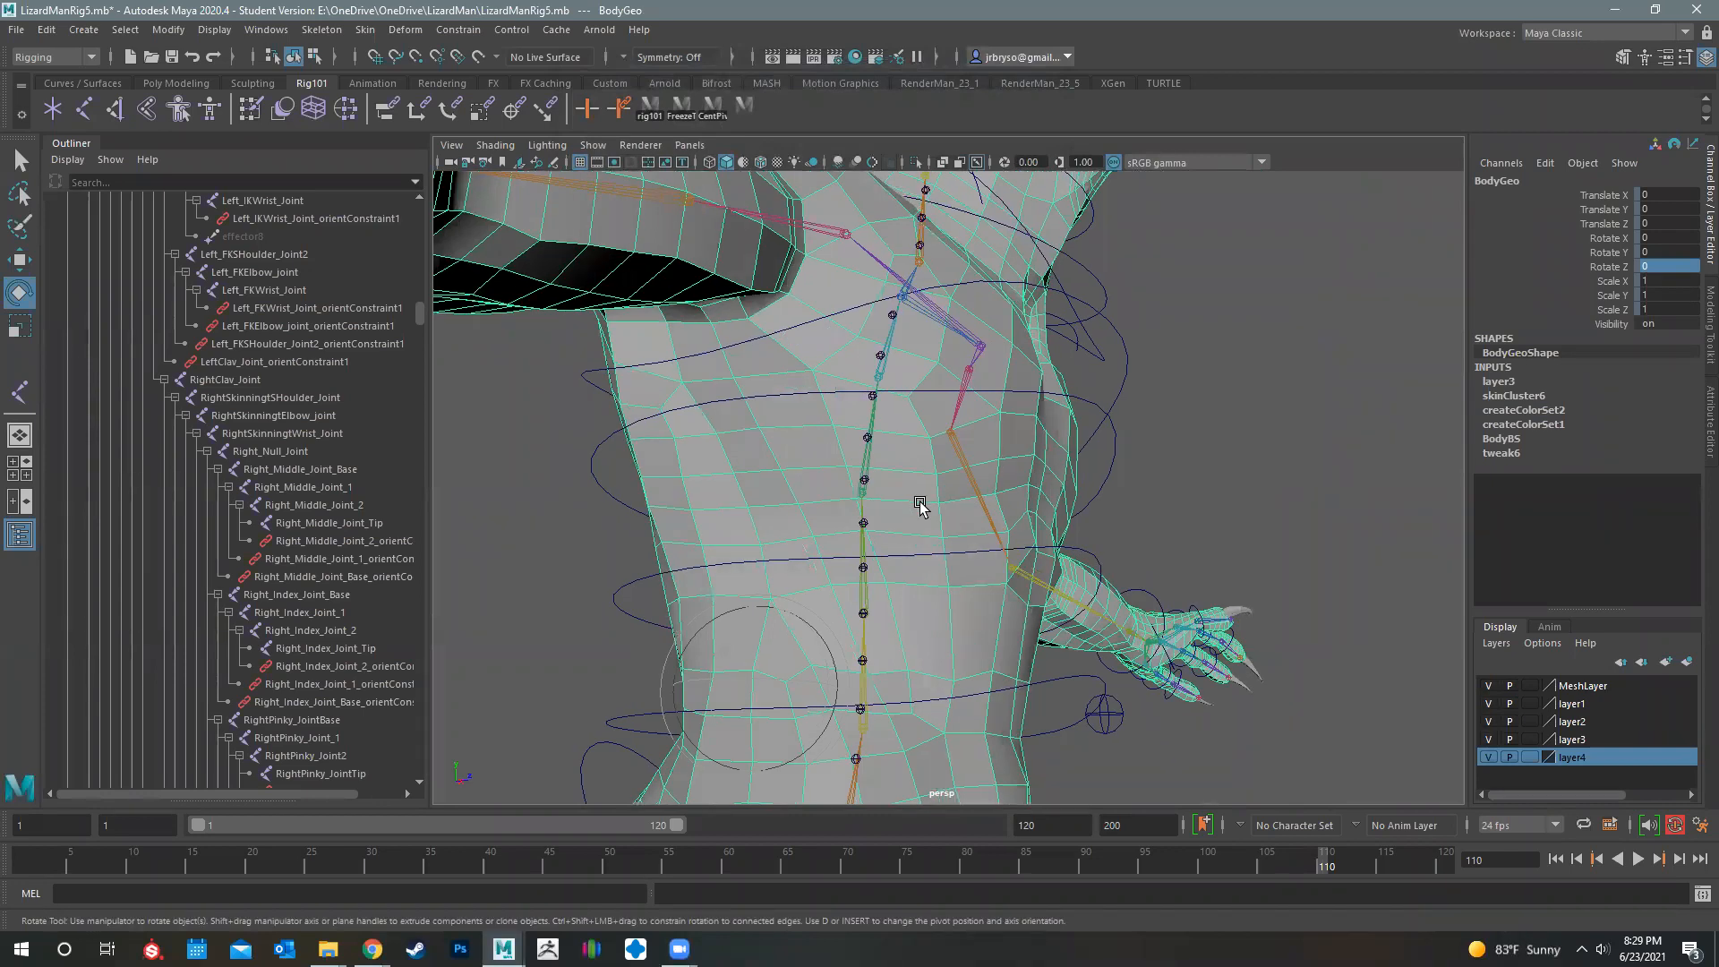
pyautogui.keyDown('alt'); pyautogui.moveTo(921, 502); pyautogui.dragTo(931, 501); pyautogui.keyUp('alt')
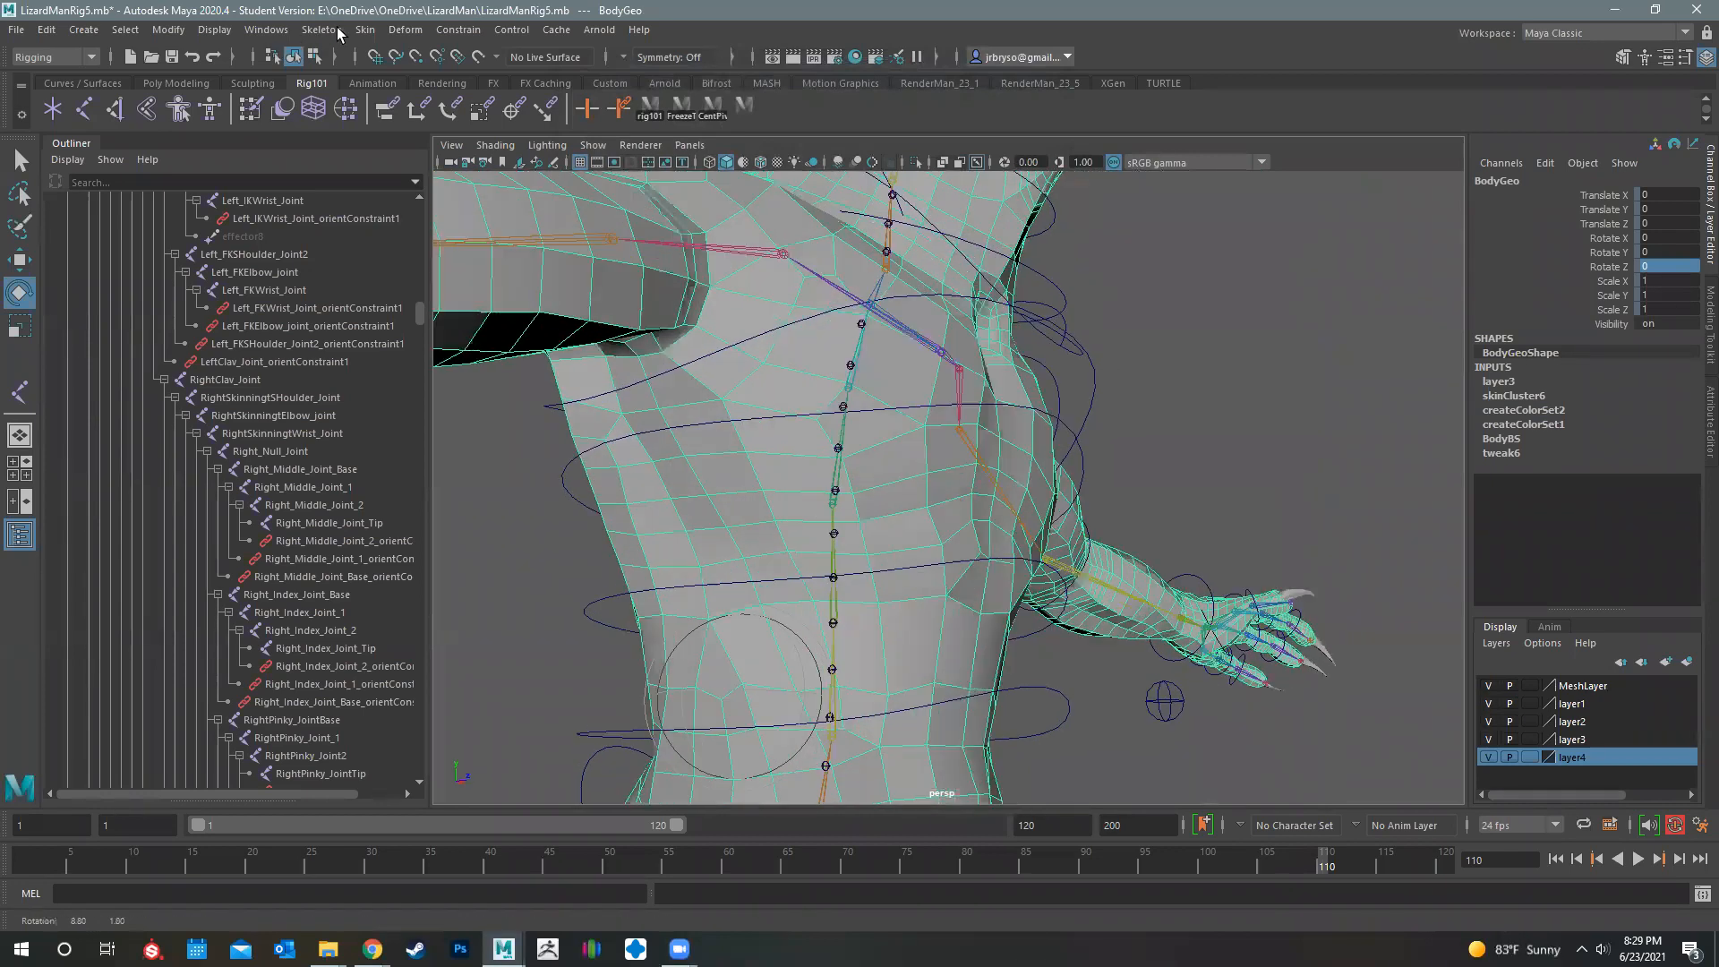
pyautogui.click(365, 30)
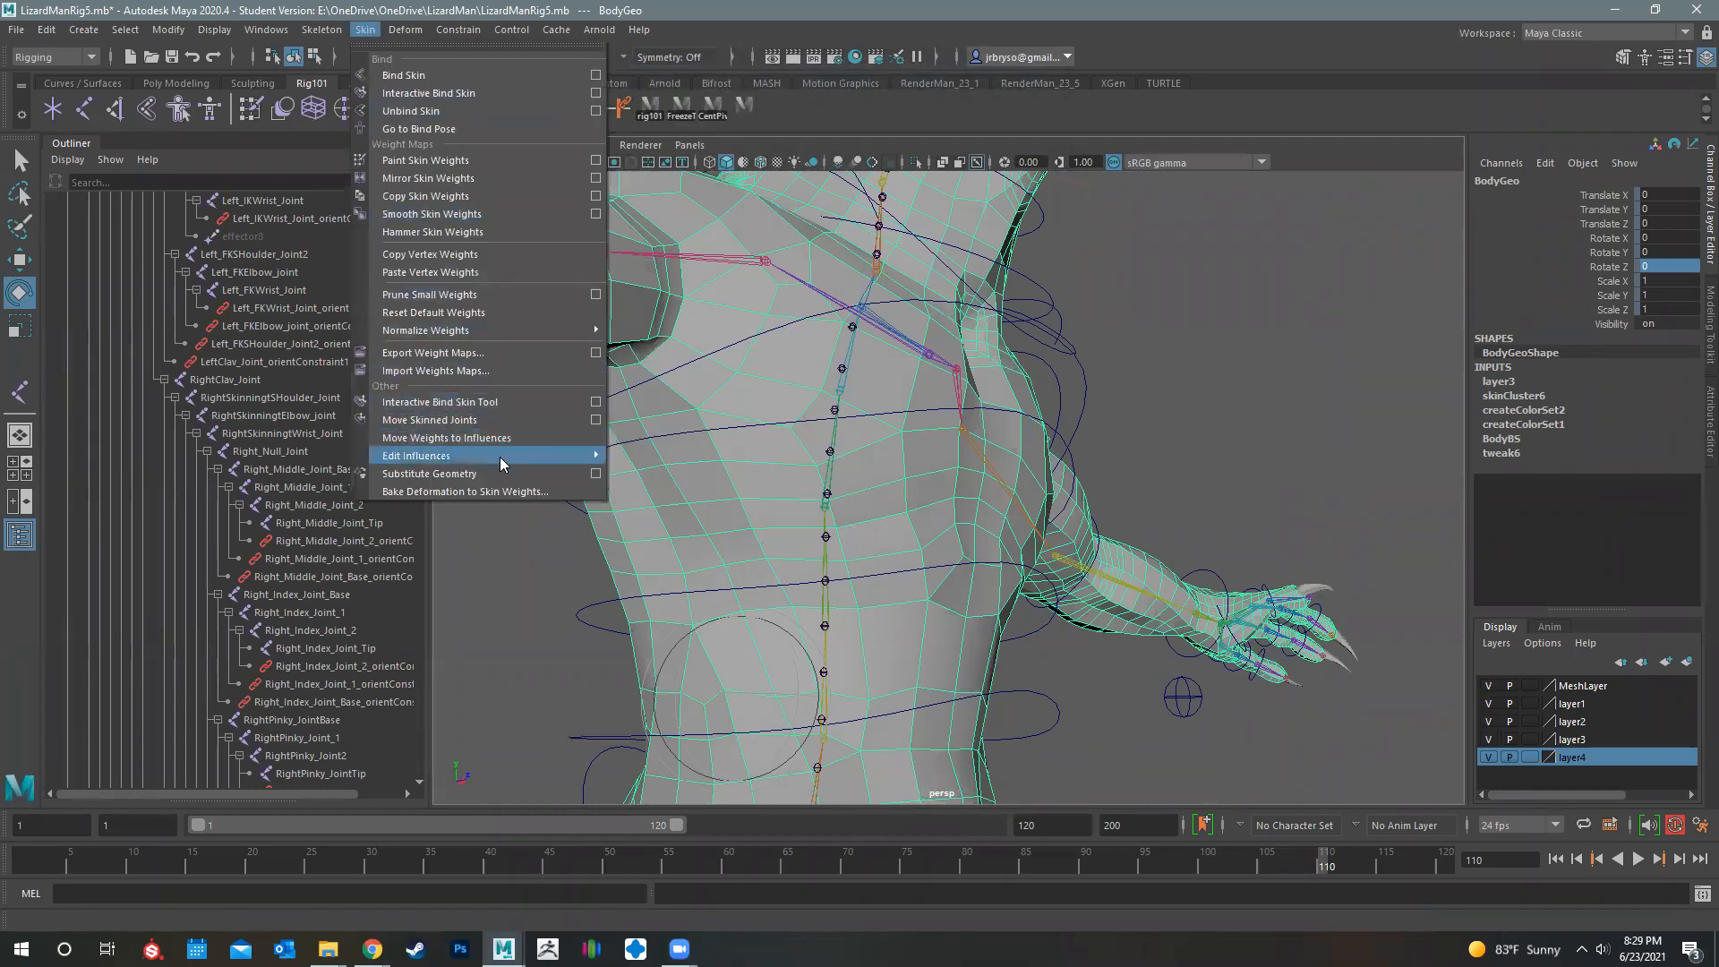
pyautogui.click(799, 457)
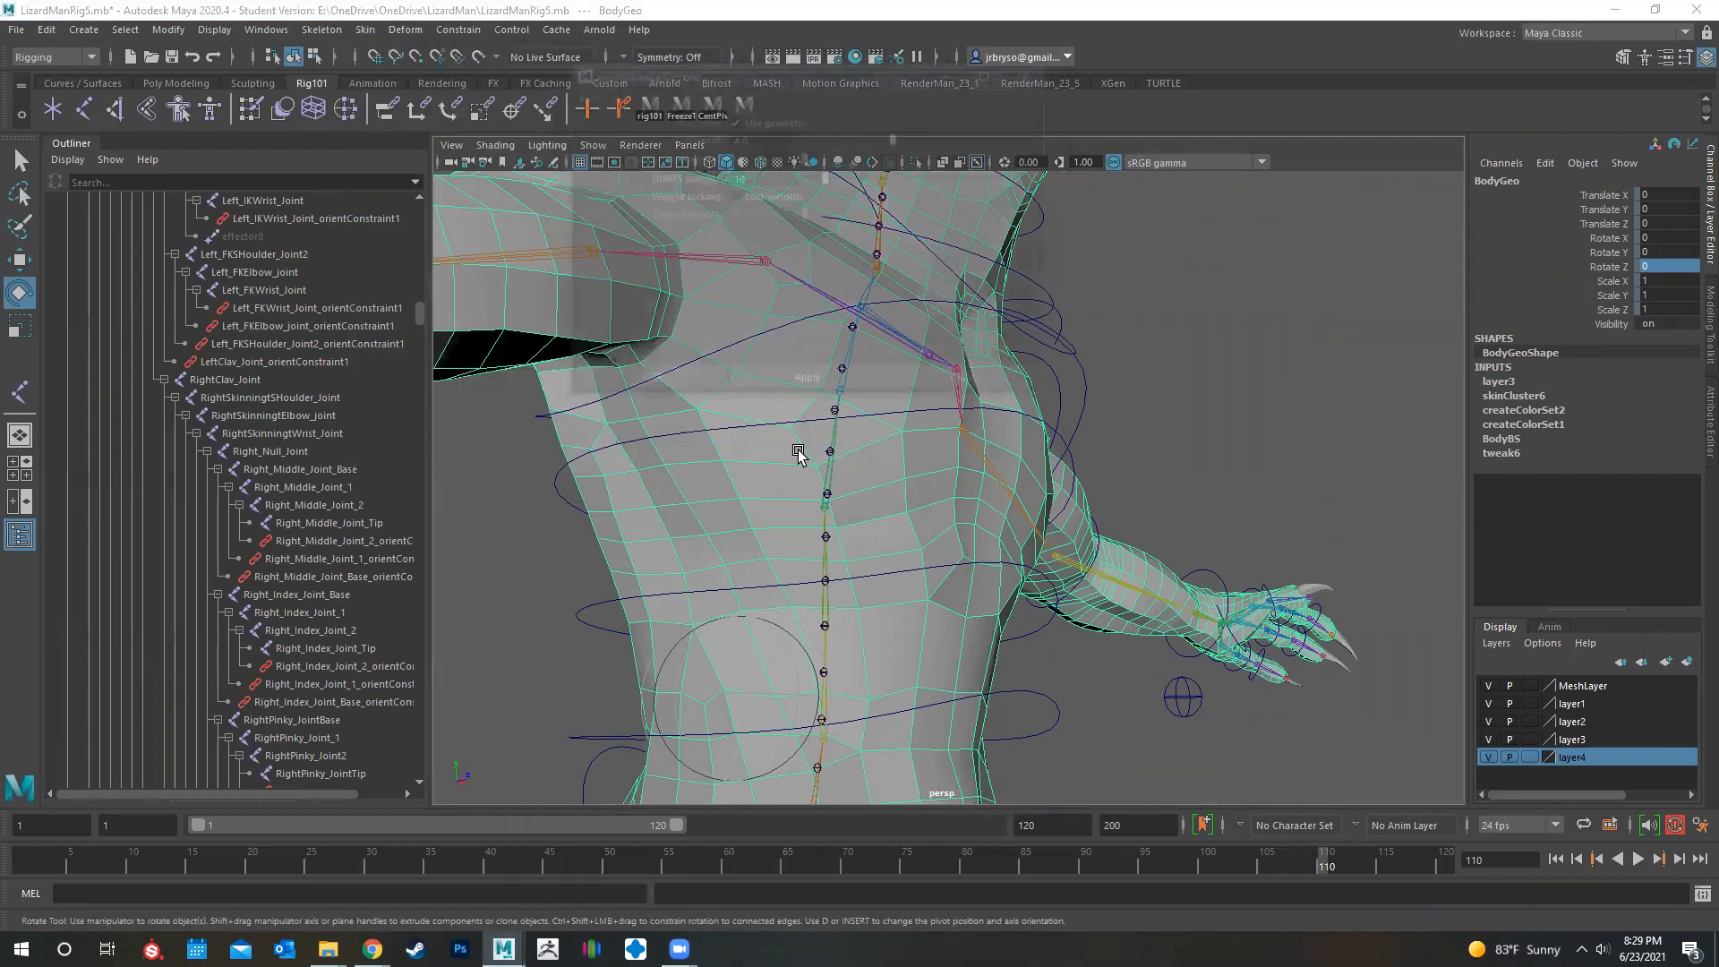
pyautogui.click(775, 197)
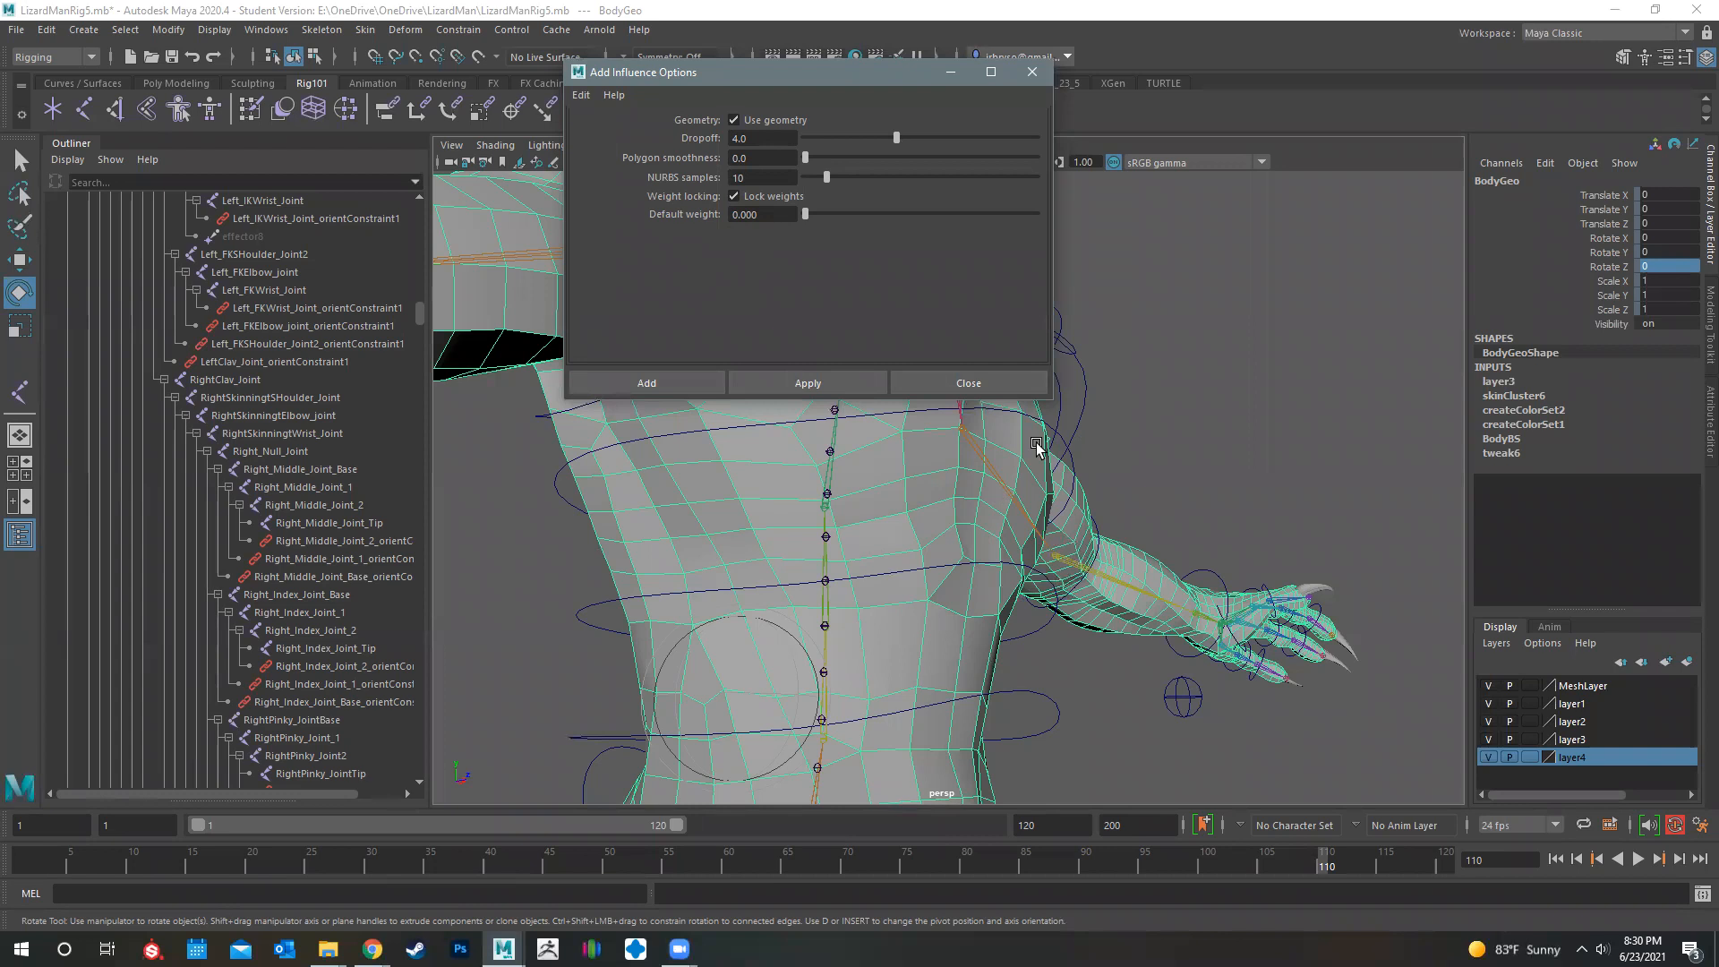
pyautogui.click(962, 383)
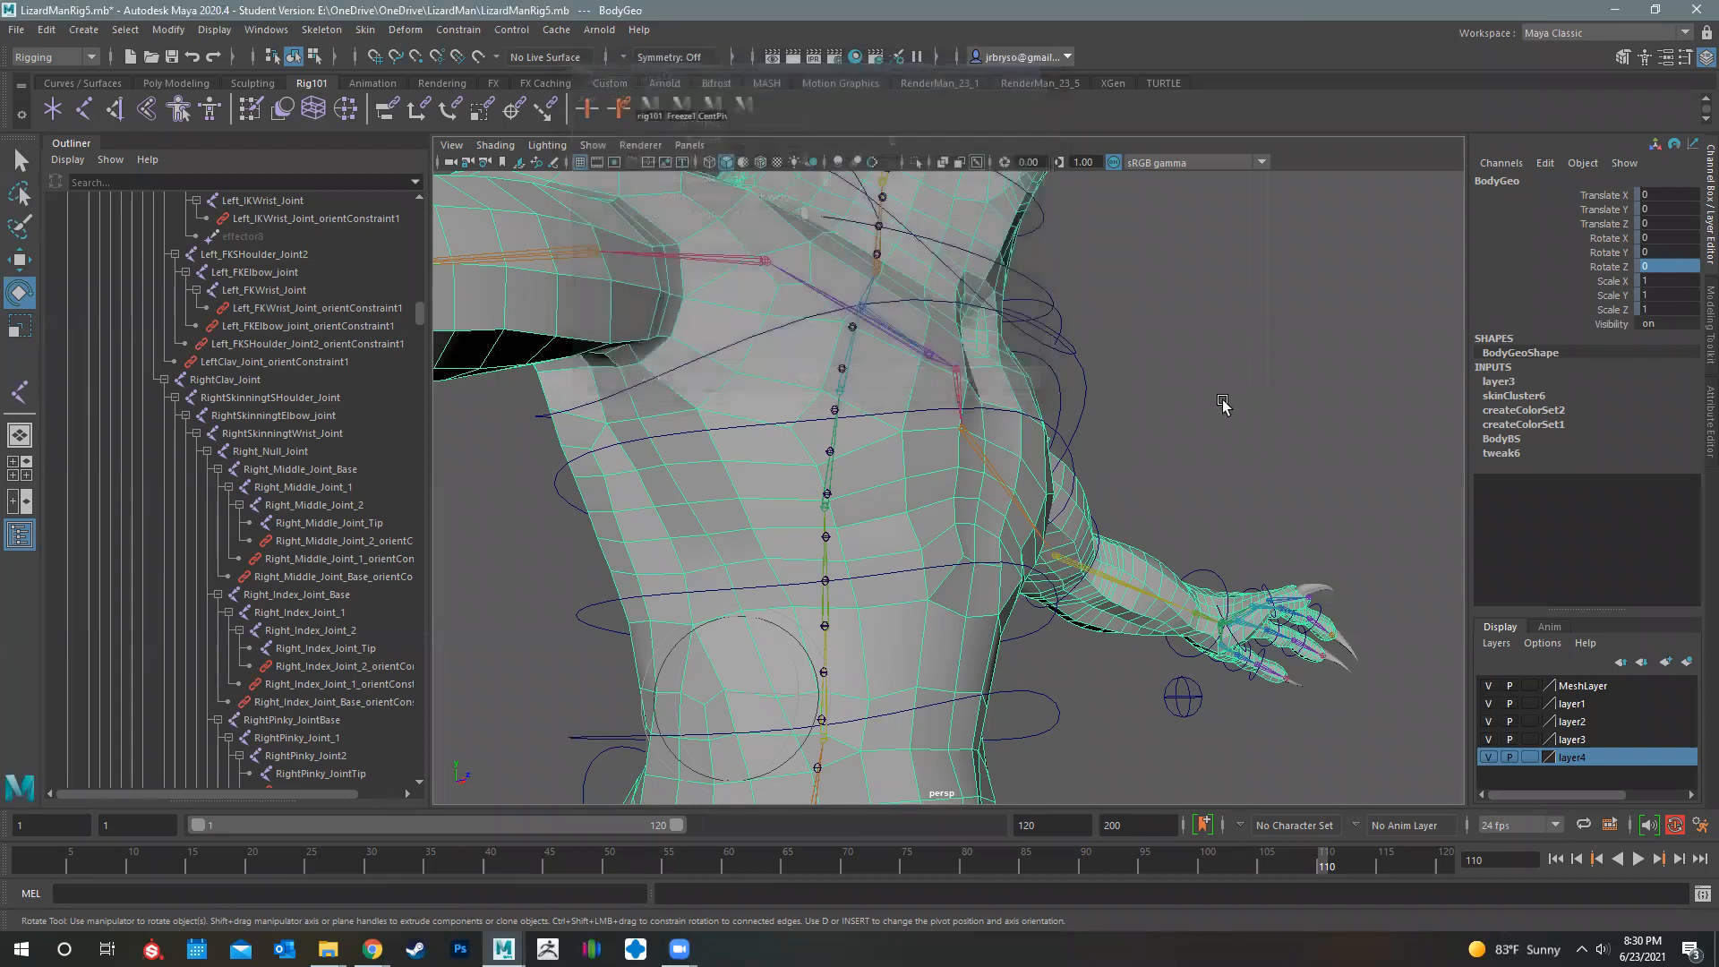
# Select the root control, RootCon, at the lizard's hips for rotation and save the scene
pyautogui.keyDown('alt'); pyautogui.moveTo(906, 629); pyautogui.dragTo(959, 506); pyautogui.keyUp('alt')
pyautogui.moveTo(1069, 519)
pyautogui.keyDown('alt'); pyautogui.mouseDown(button='middle')
pyautogui.moveTo(986, 519)
pyautogui.moveTo(1071, 526)
pyautogui.mouseUp(button='middle'); pyautogui.keyUp('alt')
pyautogui.keyDown('alt'); pyautogui.moveTo(860, 519); pyautogui.dragTo(959, 510); pyautogui.keyUp('alt')
pyautogui.keyDown('alt'); pyautogui.moveTo(963, 512); pyautogui.dragTo(1009, 533, button='right'); pyautogui.keyUp('alt')
pyautogui.keyDown('alt'); pyautogui.moveTo(1009, 534); pyautogui.dragTo(997, 529, button='middle'); pyautogui.keyUp('alt')
pyautogui.keyDown('alt'); pyautogui.moveTo(965, 514); pyautogui.dragTo(1028, 486); pyautogui.keyUp('alt')
pyautogui.keyDown('alt'); pyautogui.moveTo(798, 633); pyautogui.dragTo(767, 475, button='right'); pyautogui.keyUp('alt')
pyautogui.keyDown('alt'); pyautogui.moveTo(1105, 416); pyautogui.dragTo(1029, 458); pyautogui.keyUp('alt')
pyautogui.click(1065, 417)
pyautogui.press('q')
pyautogui.hotkey('ctrl', 's')
pyautogui.click(822, 489)
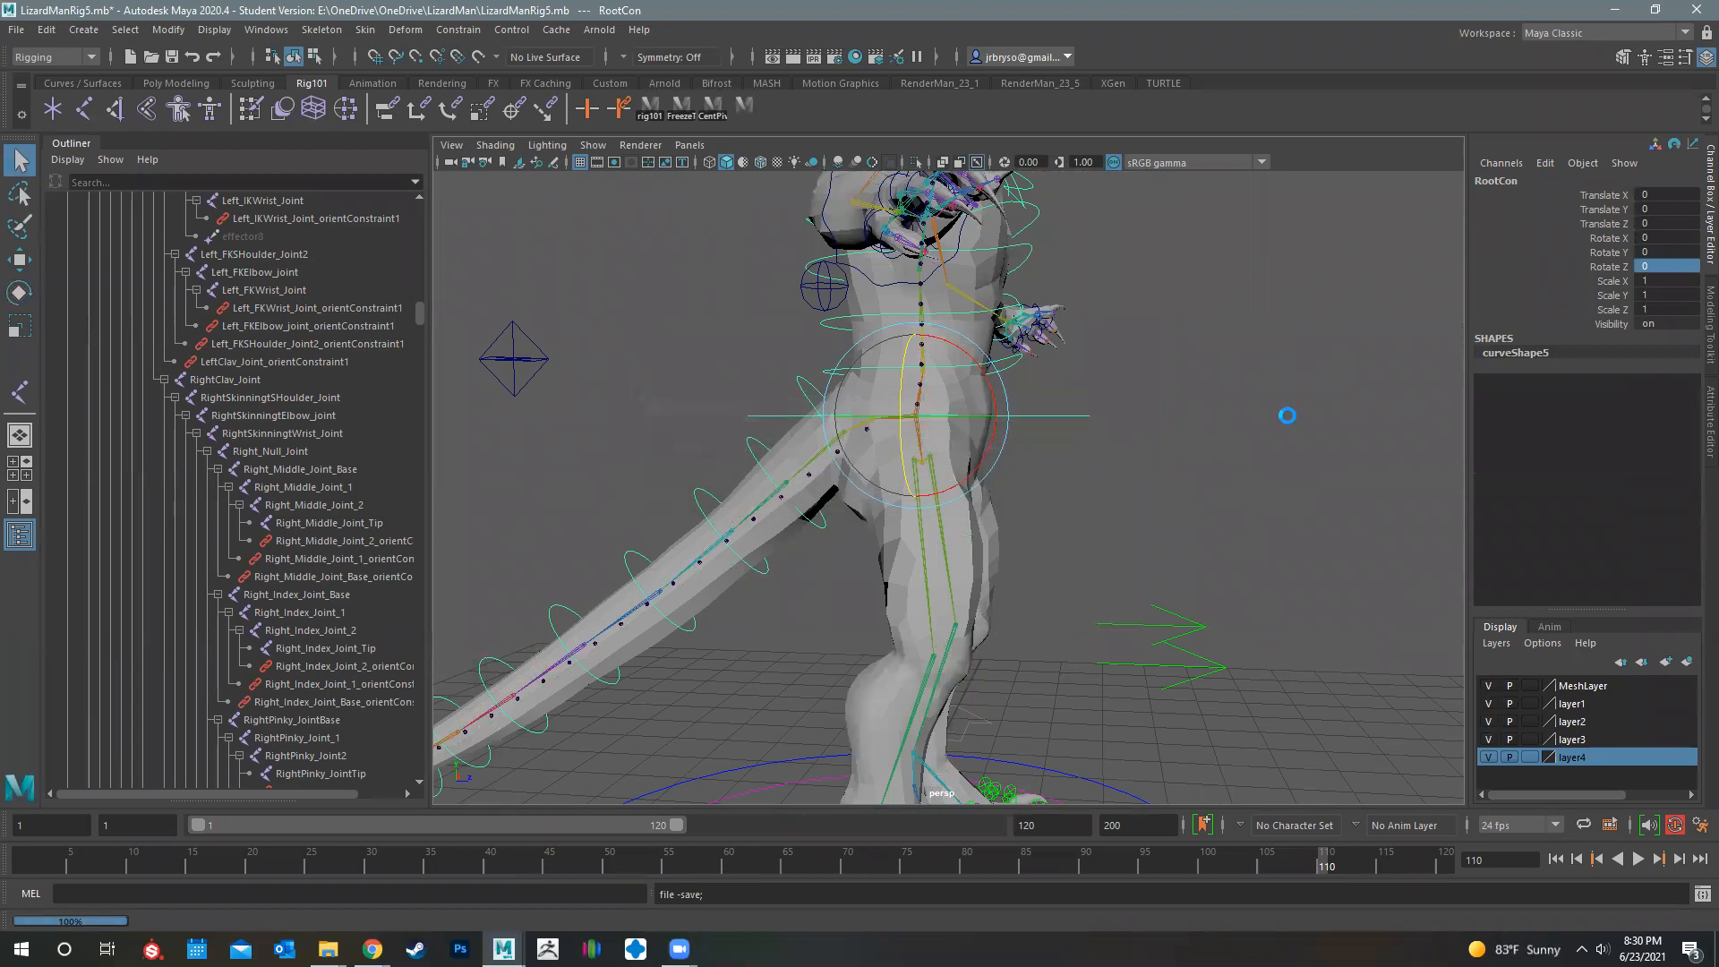
pyautogui.press('e')
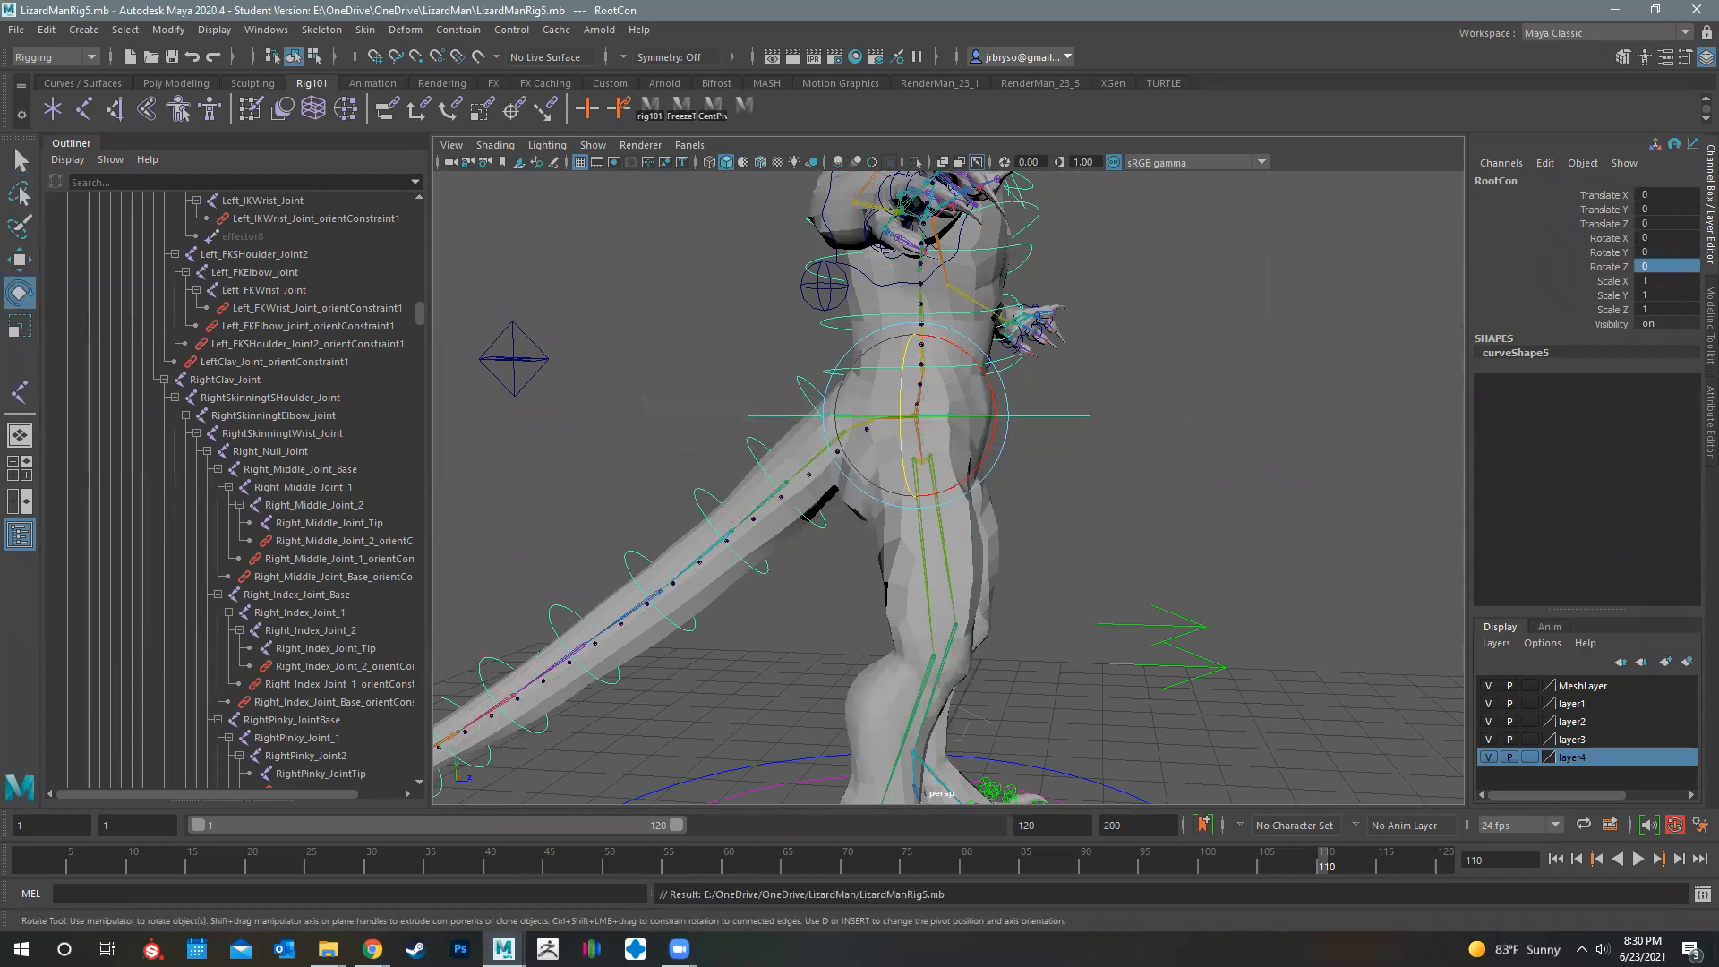